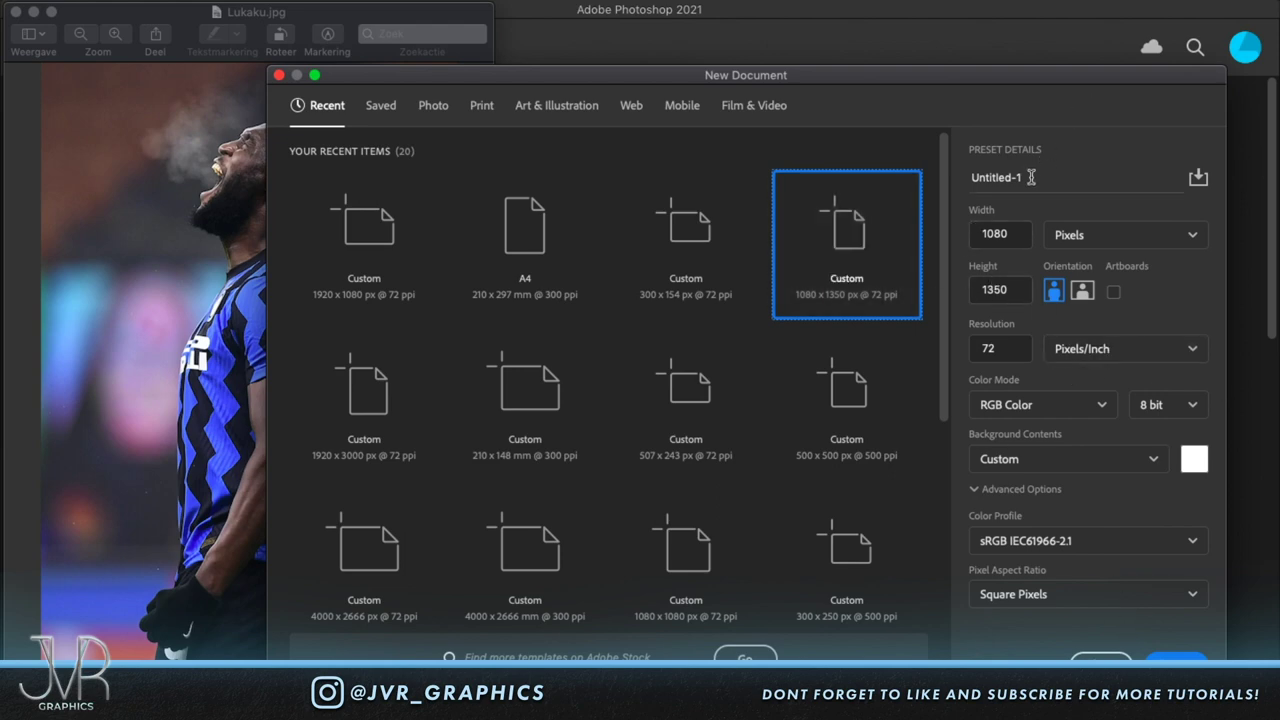
Create a new 1080 x 1350 px document at 72 ppi named Lukaku.
drag(1031, 177, 929, 172)
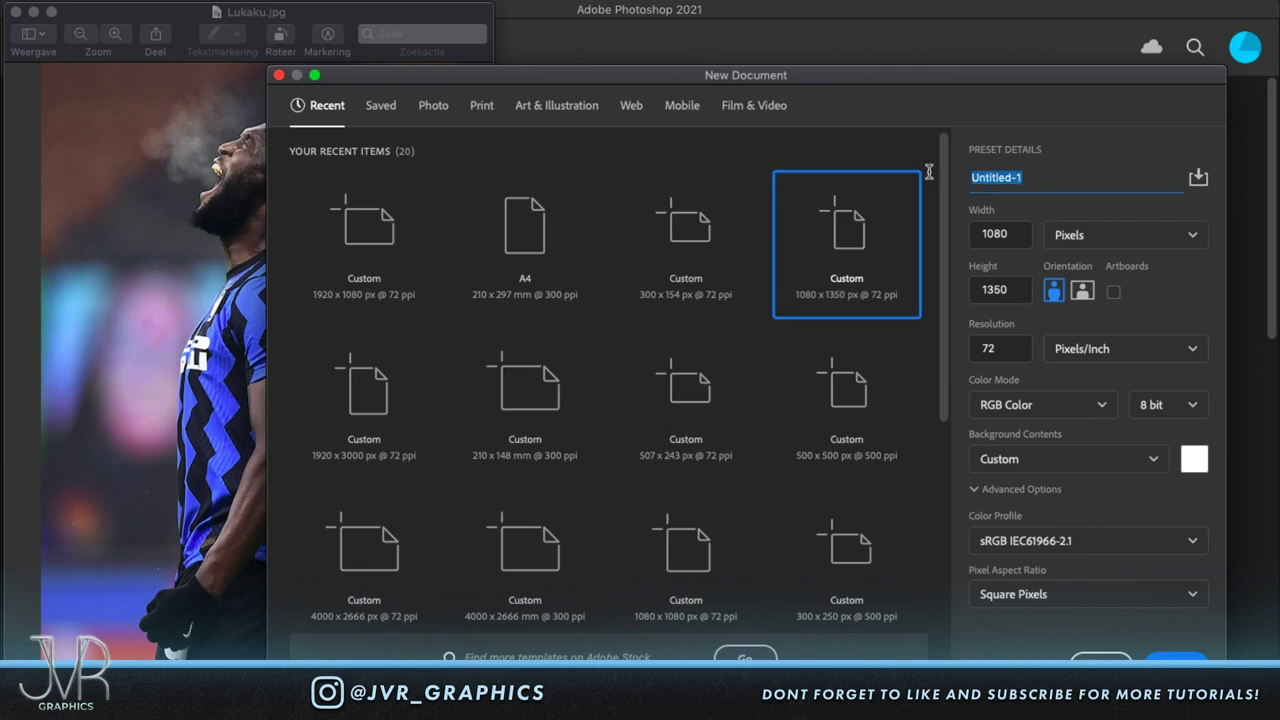
text(Lukaku)
key(Return)
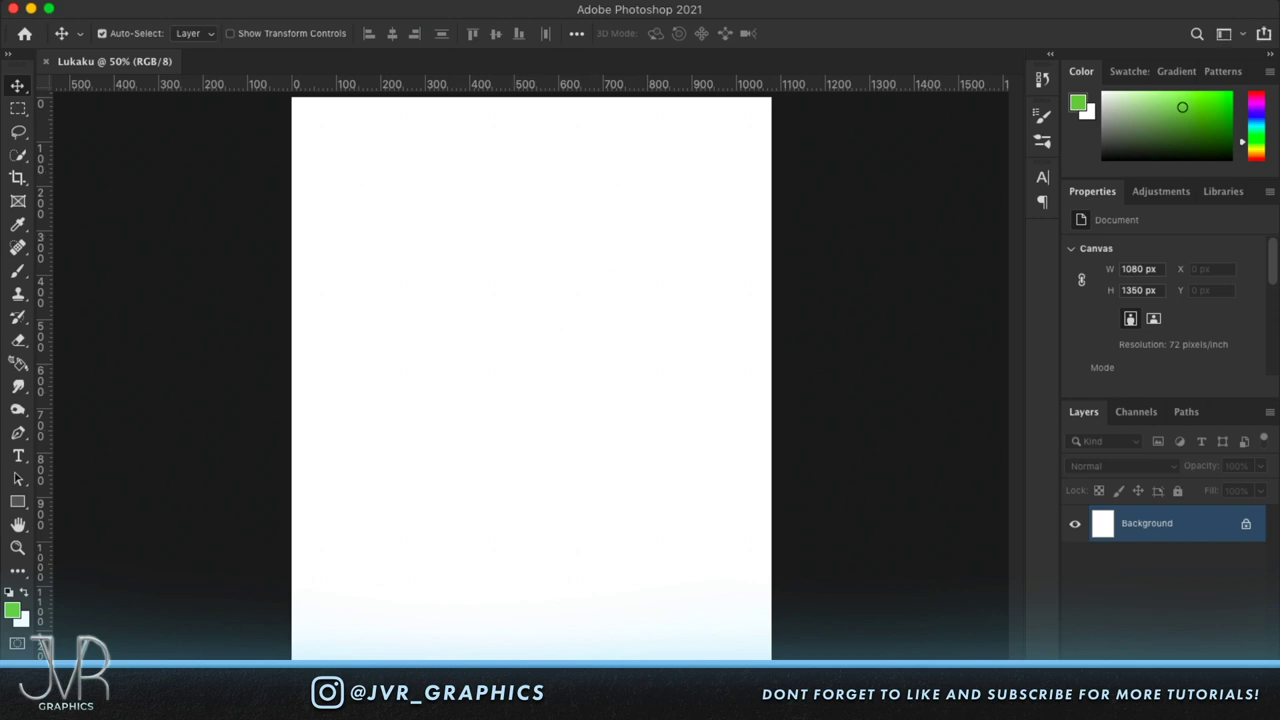
Close the photo preview and open Lukaku.jpg from the Bureaublad folder as a separate document in Photoshop.
key(super+Tab)
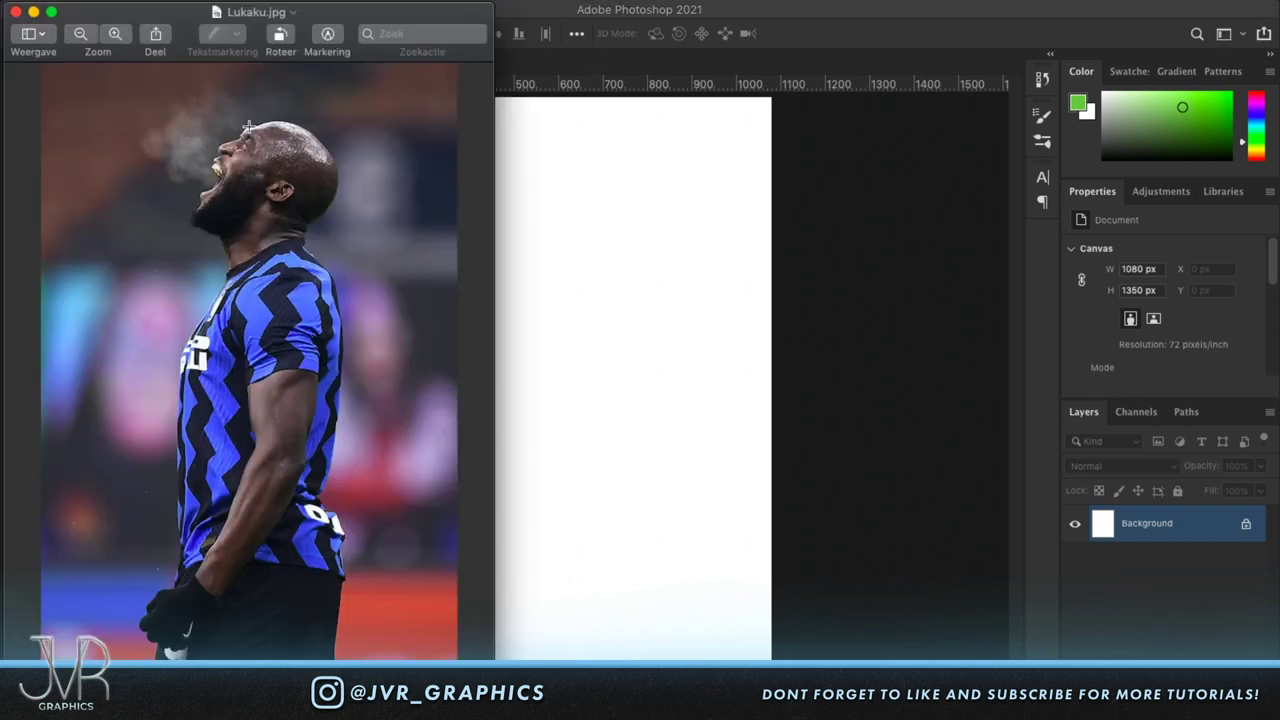
click(15, 12)
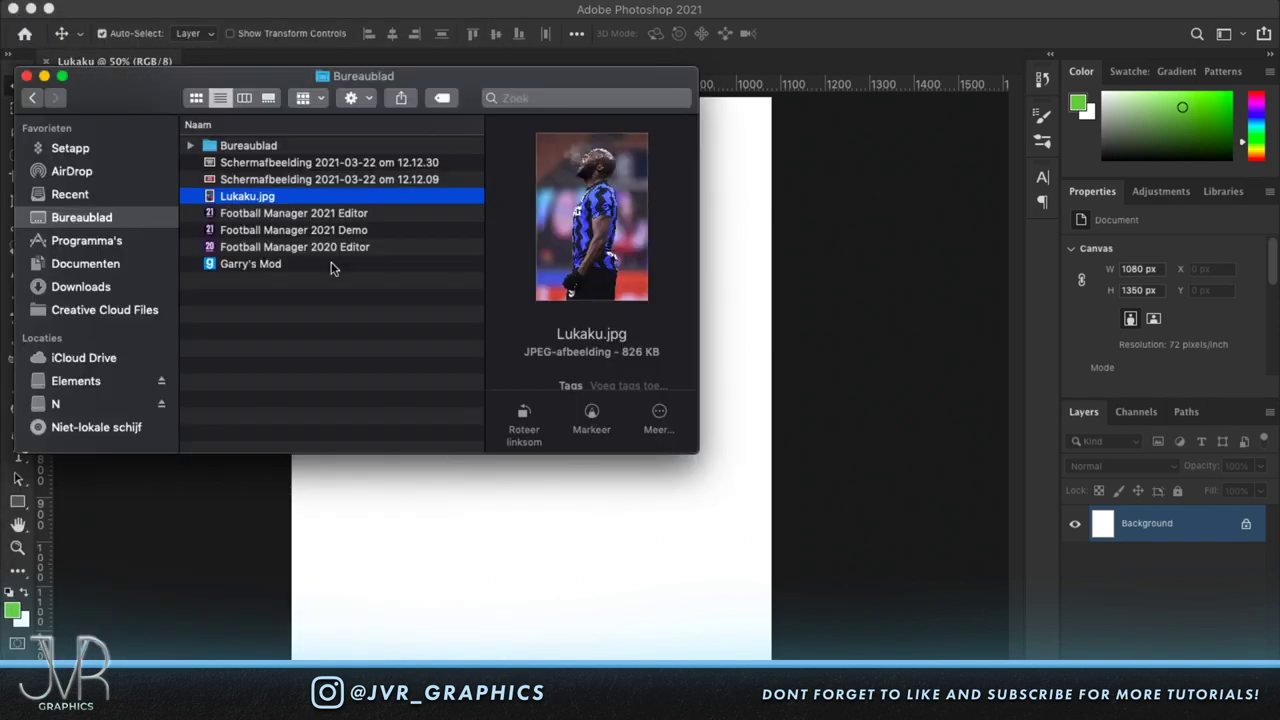
drag(250, 198, 760, 690)
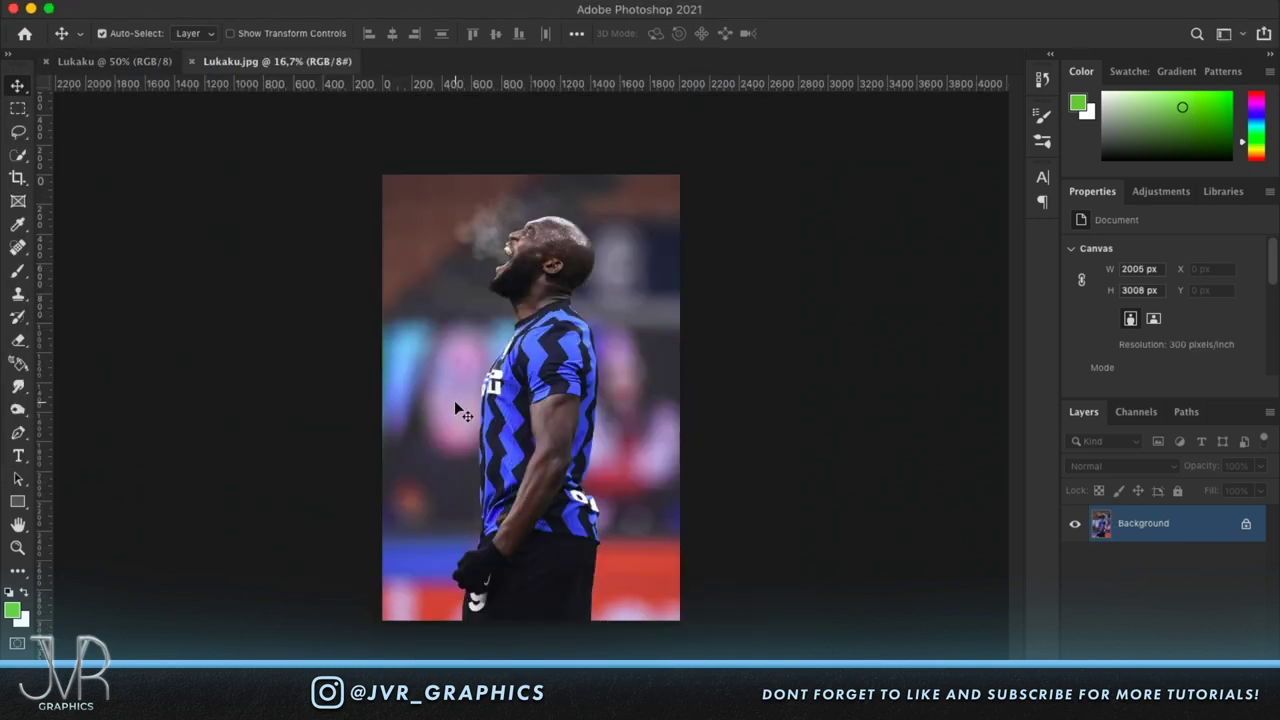
Select the football player in the photo automatically with Select Subject.
scroll(454, 408, up, 2)
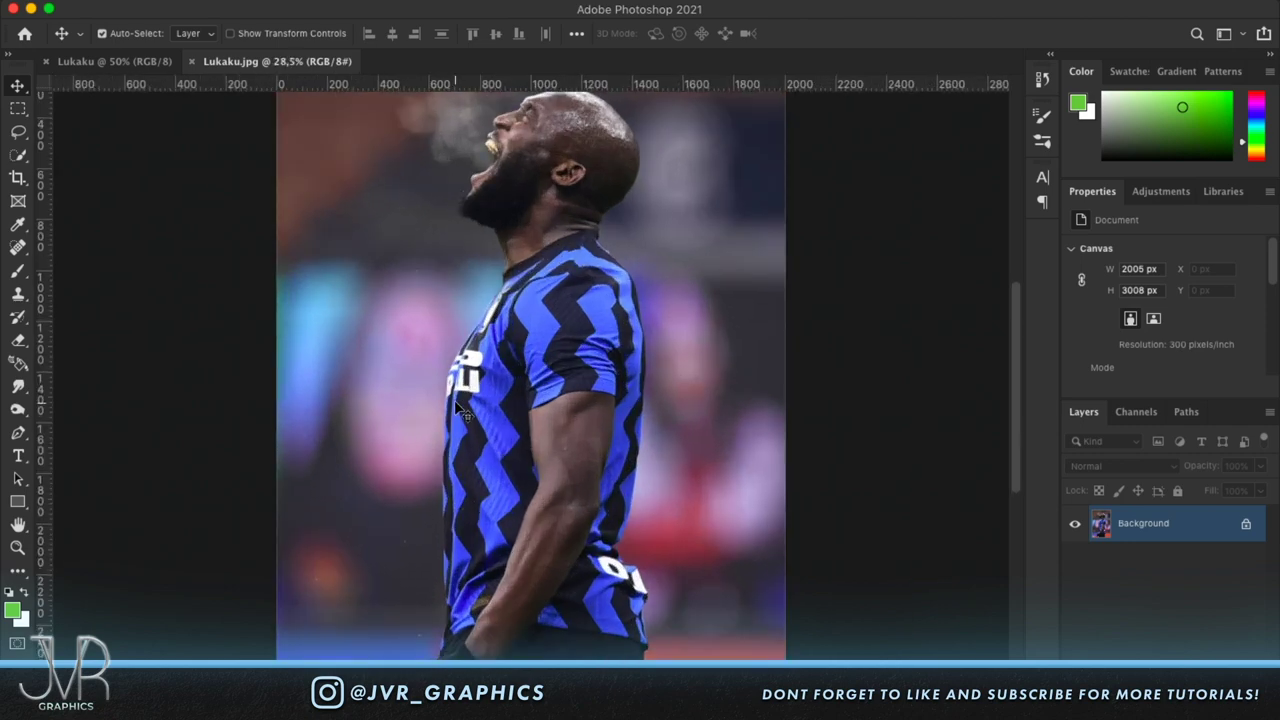
click(17, 157)
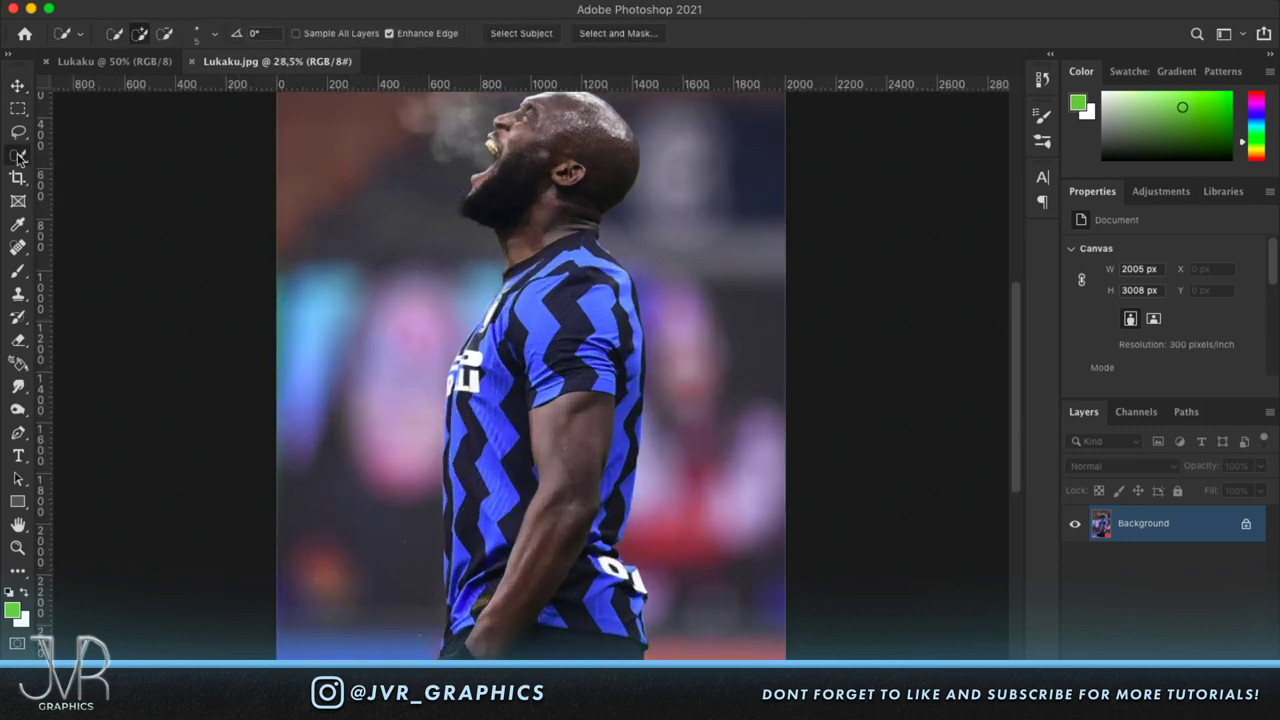
click(504, 40)
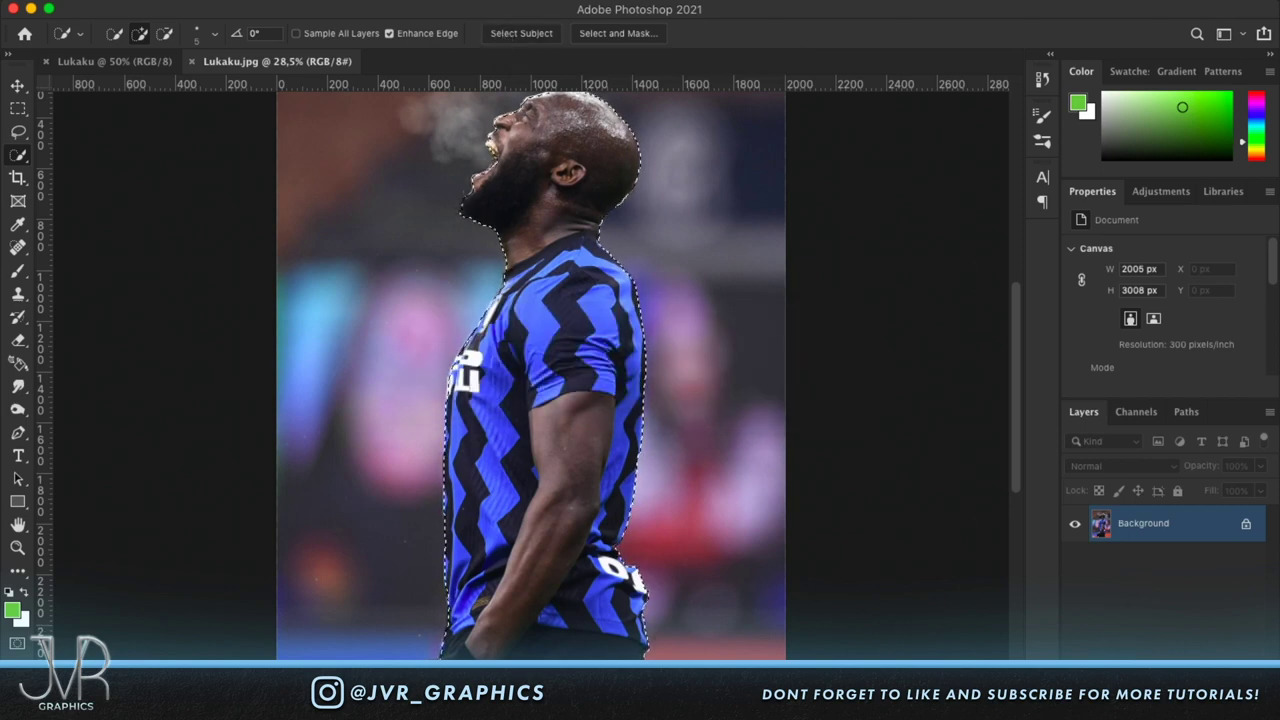
Turn the player selection into a layer mask that hides the background, undoing and redoing it once.
key(ctrl+shift+m)
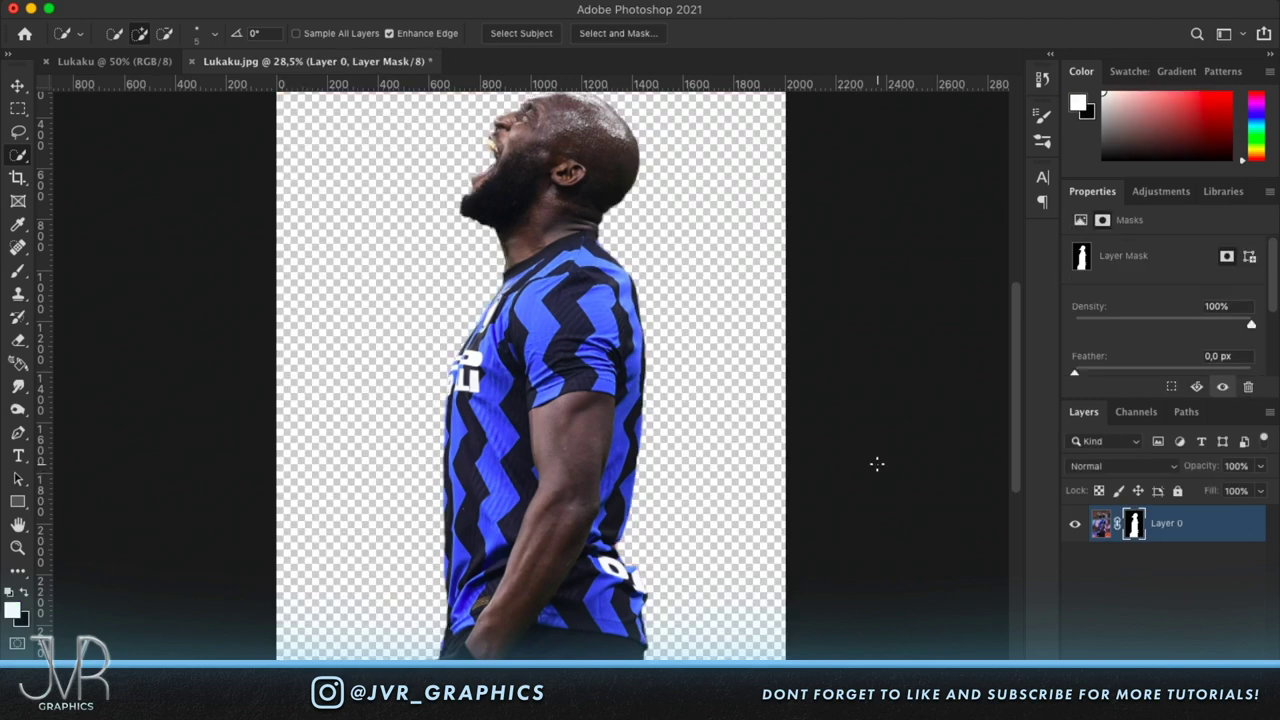
key(ctrl+z)
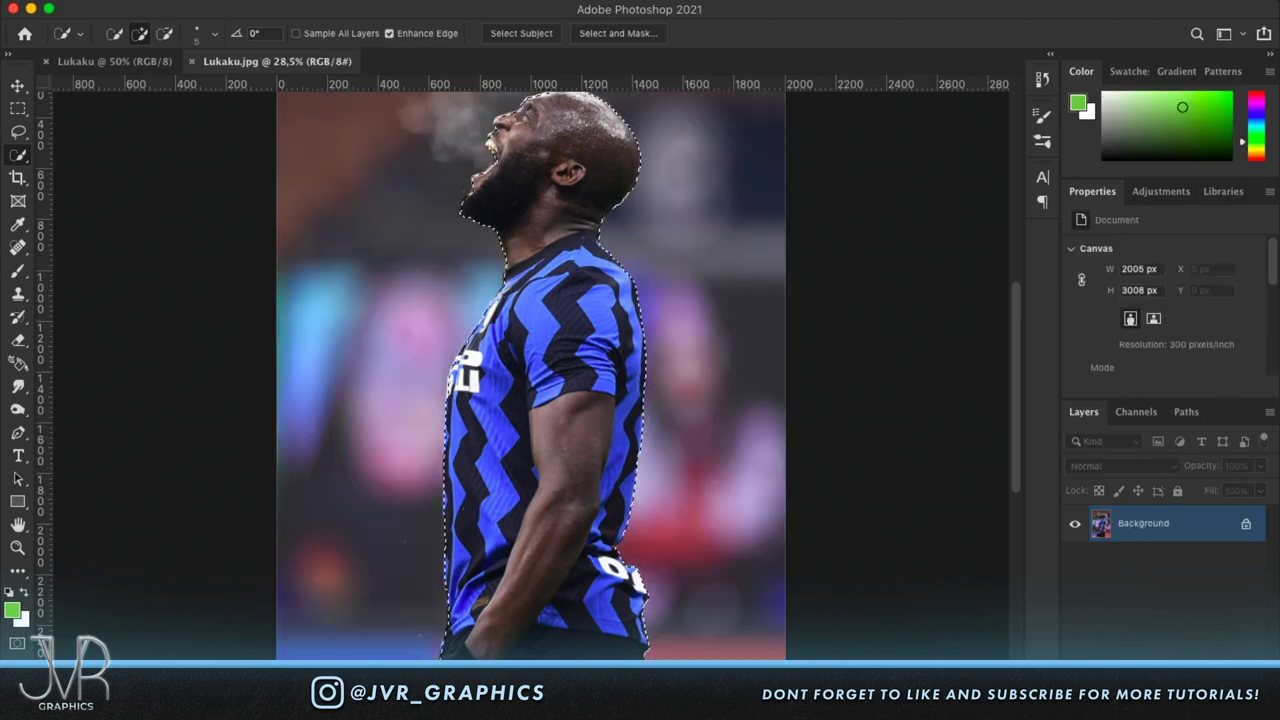
key(ctrl+shift+z)
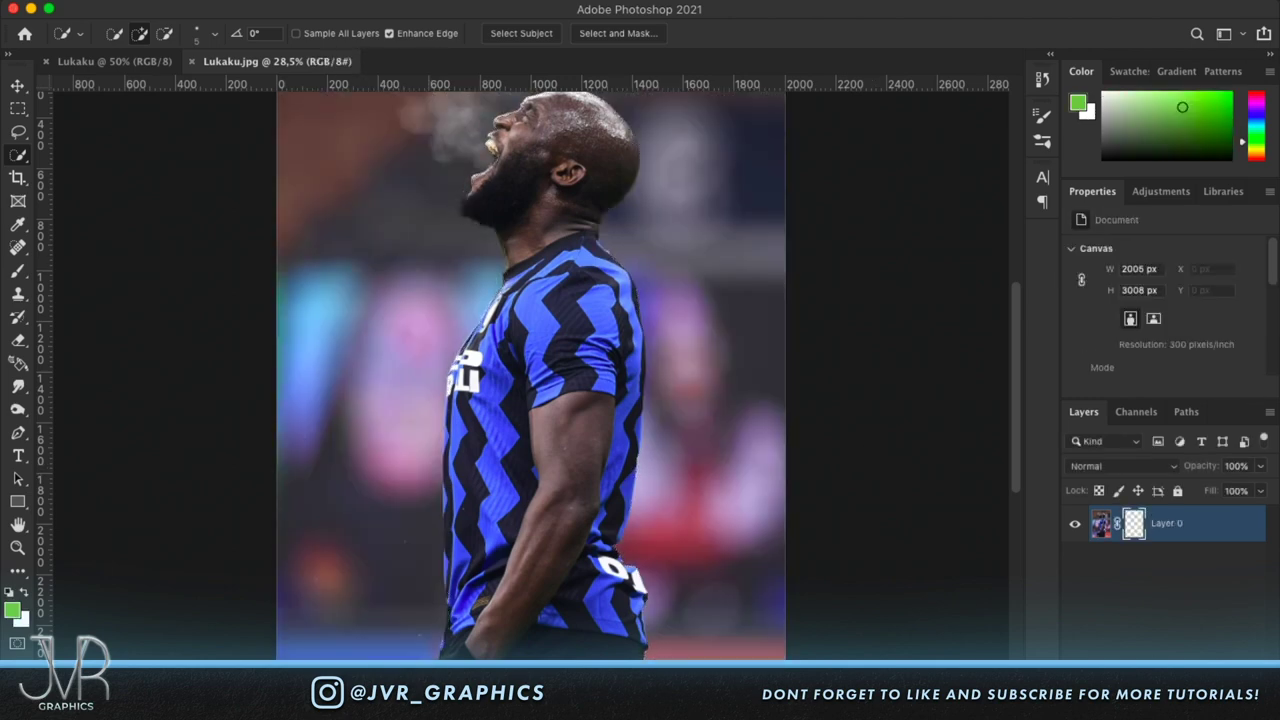
Add a bright red Solid Color fill layer and place it beneath the masked player layer.
scroll(689, 338, up, 1)
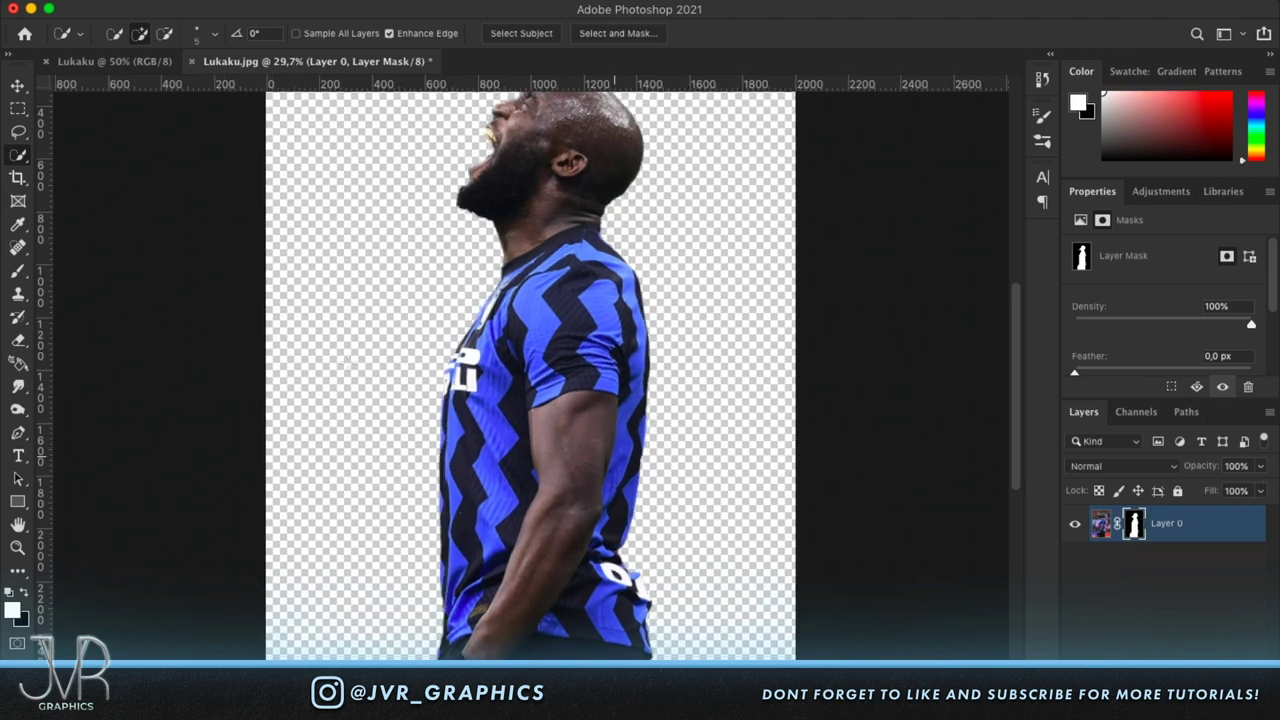
click(18, 271)
scroll(539, 386, up, 8)
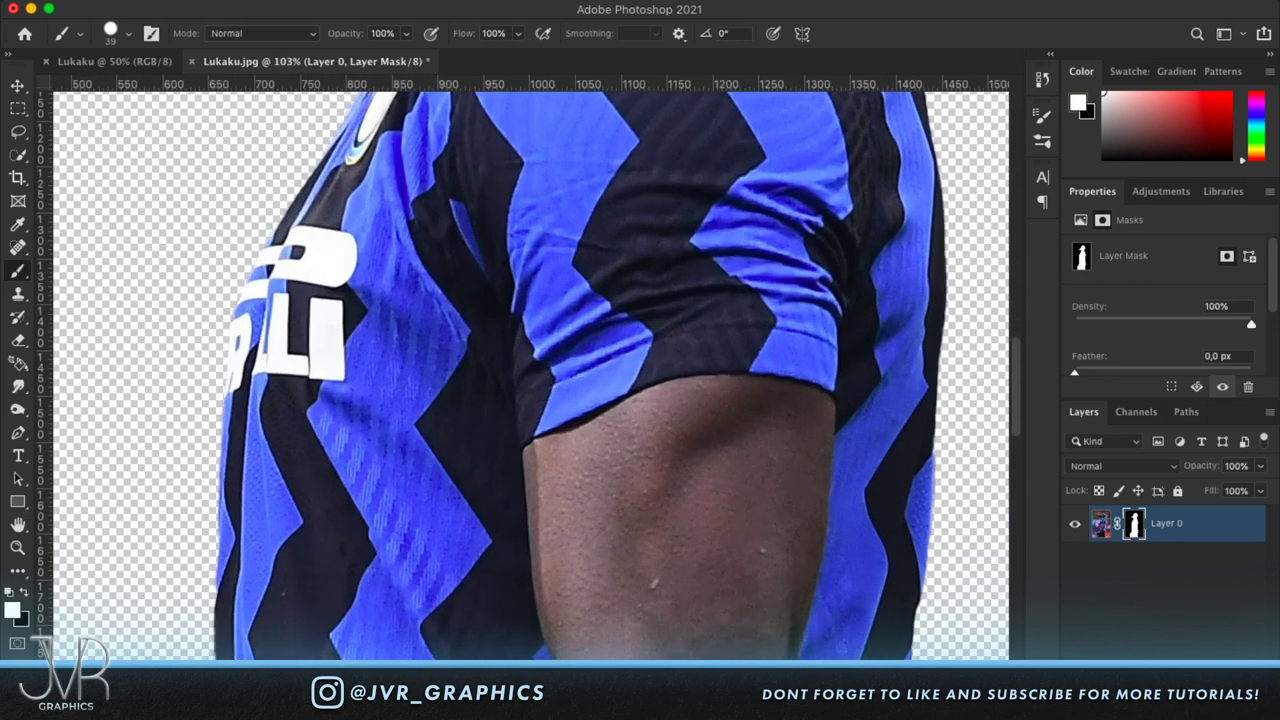
click(1180, 690)
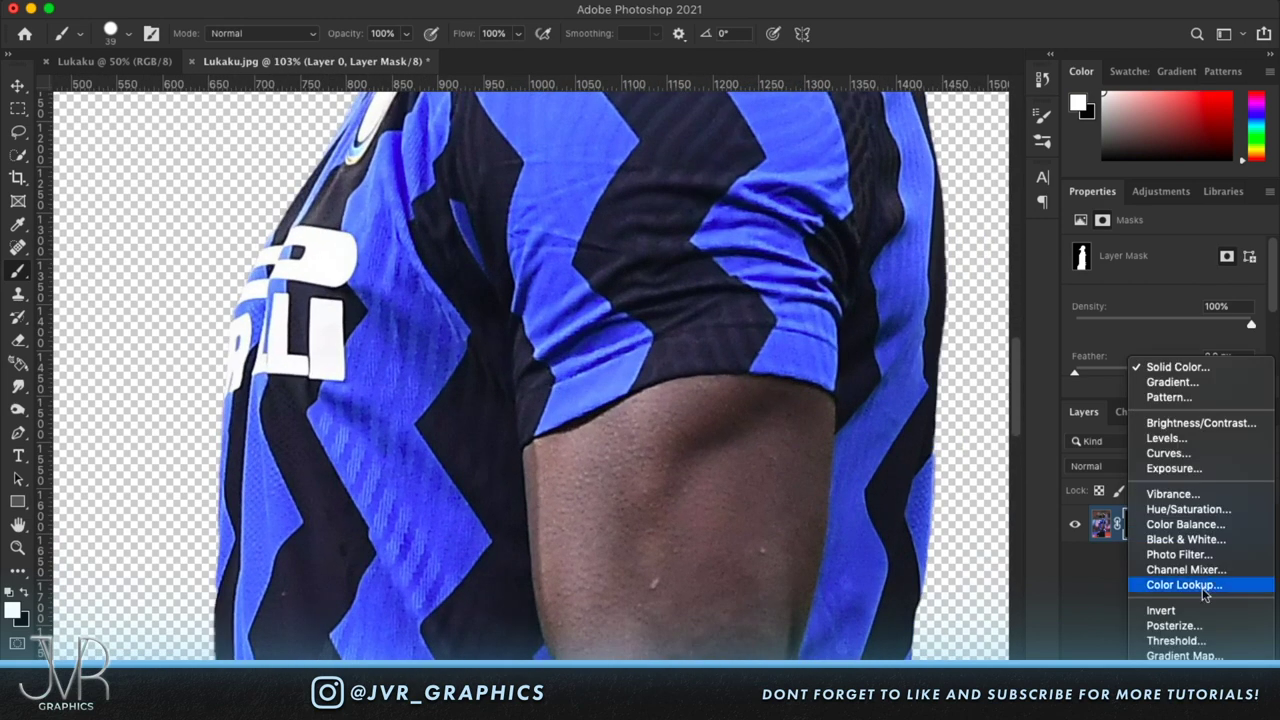
click(1180, 368)
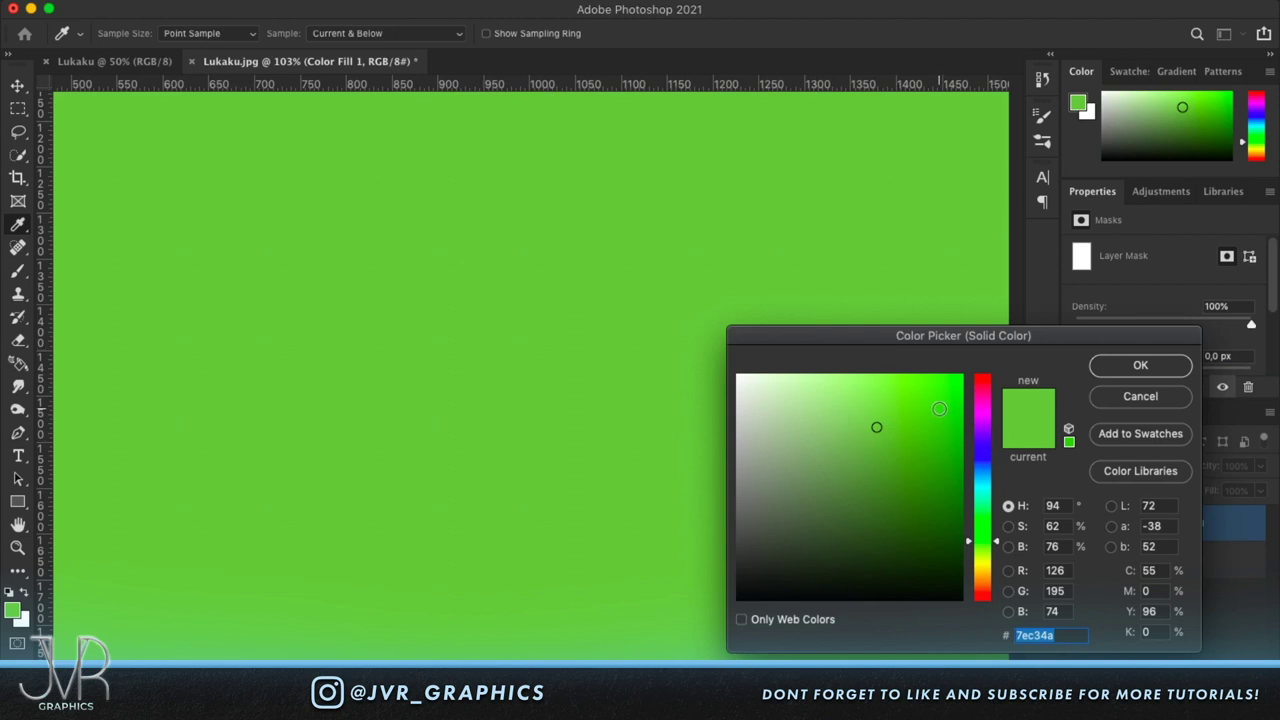
drag(995, 402, 995, 374)
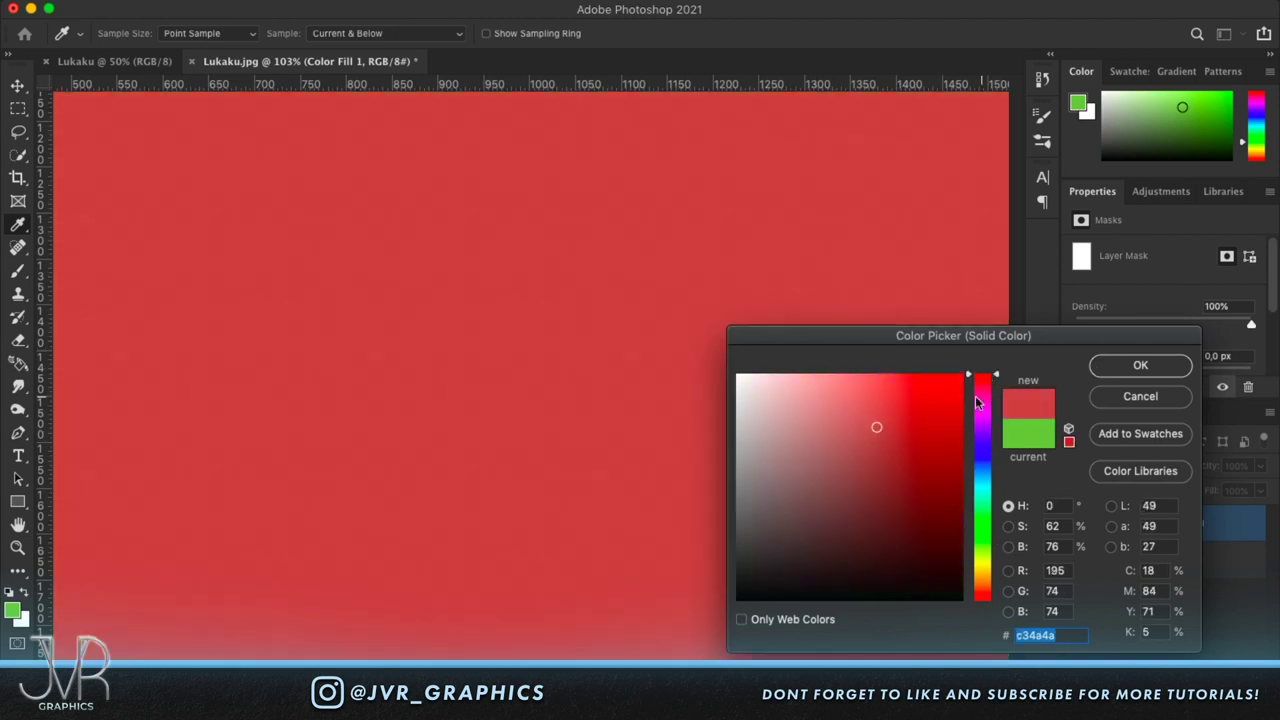
drag(932, 422, 963, 420)
click(1114, 366)
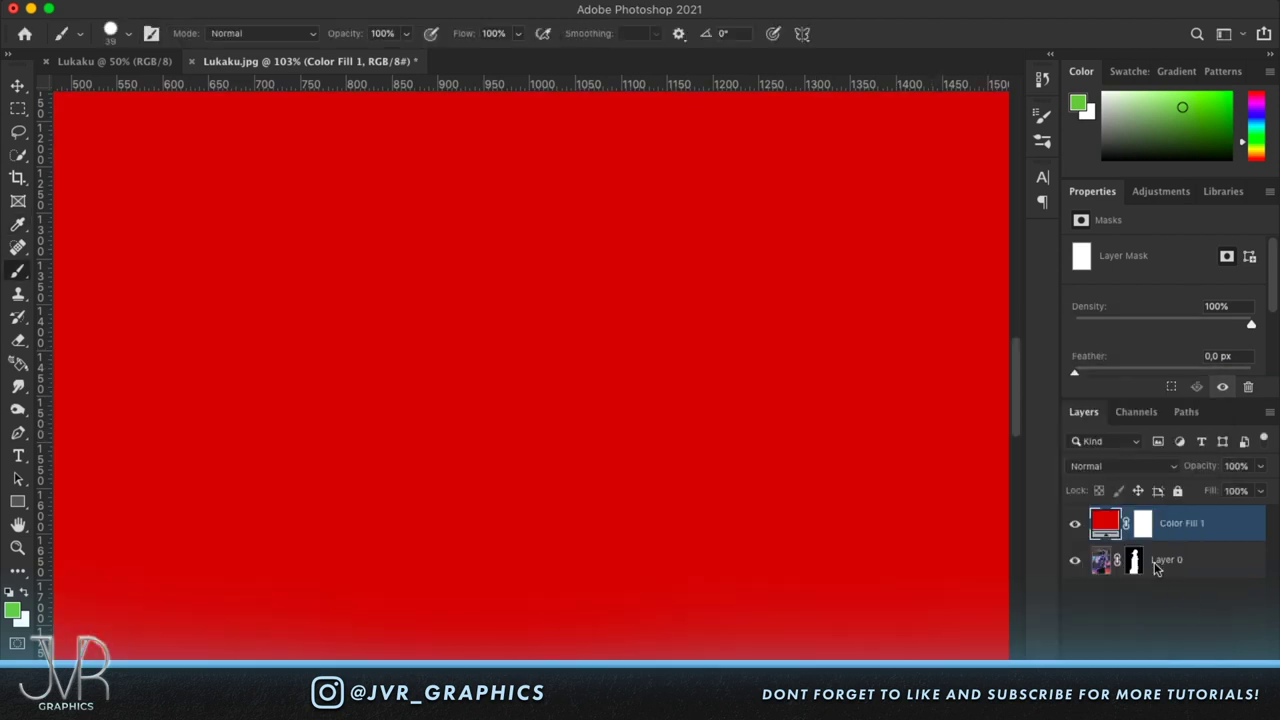
drag(1185, 533, 1183, 586)
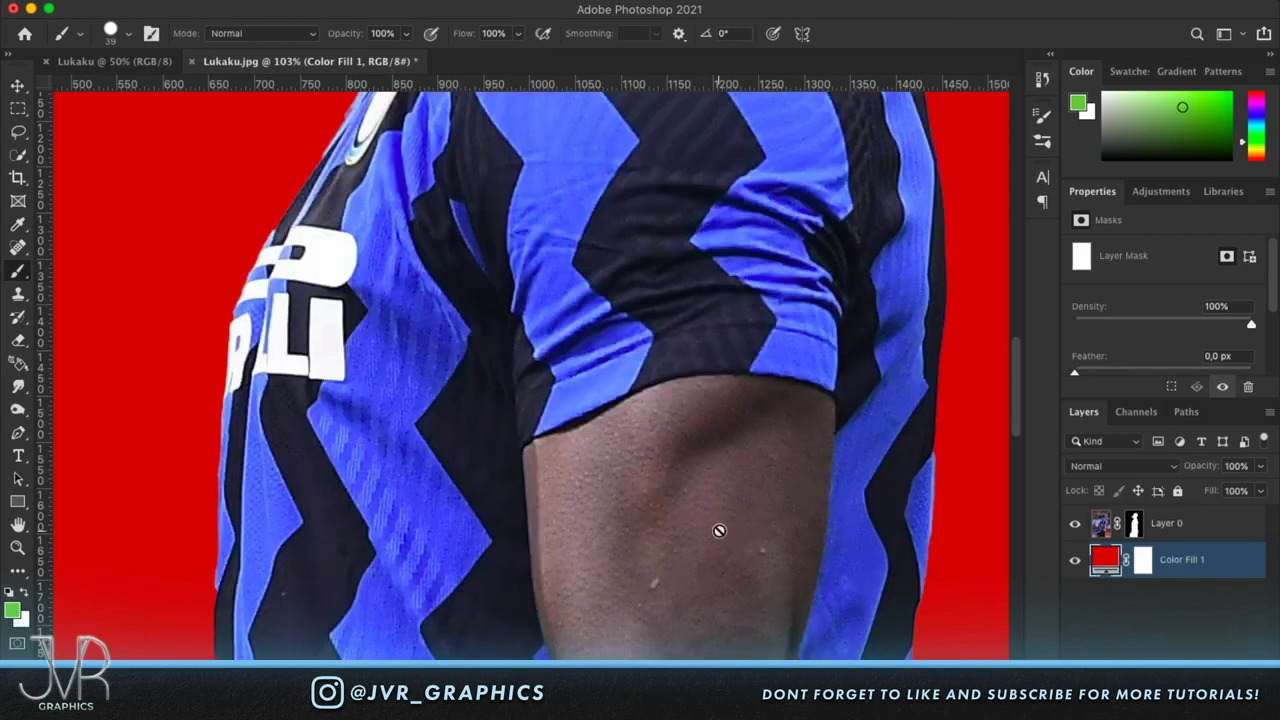
Target the player layer's mask and set the brush size to 17 px.
scroll(719, 530, left, 5)
scroll(719, 530, down, 10)
scroll(719, 530, up, 10)
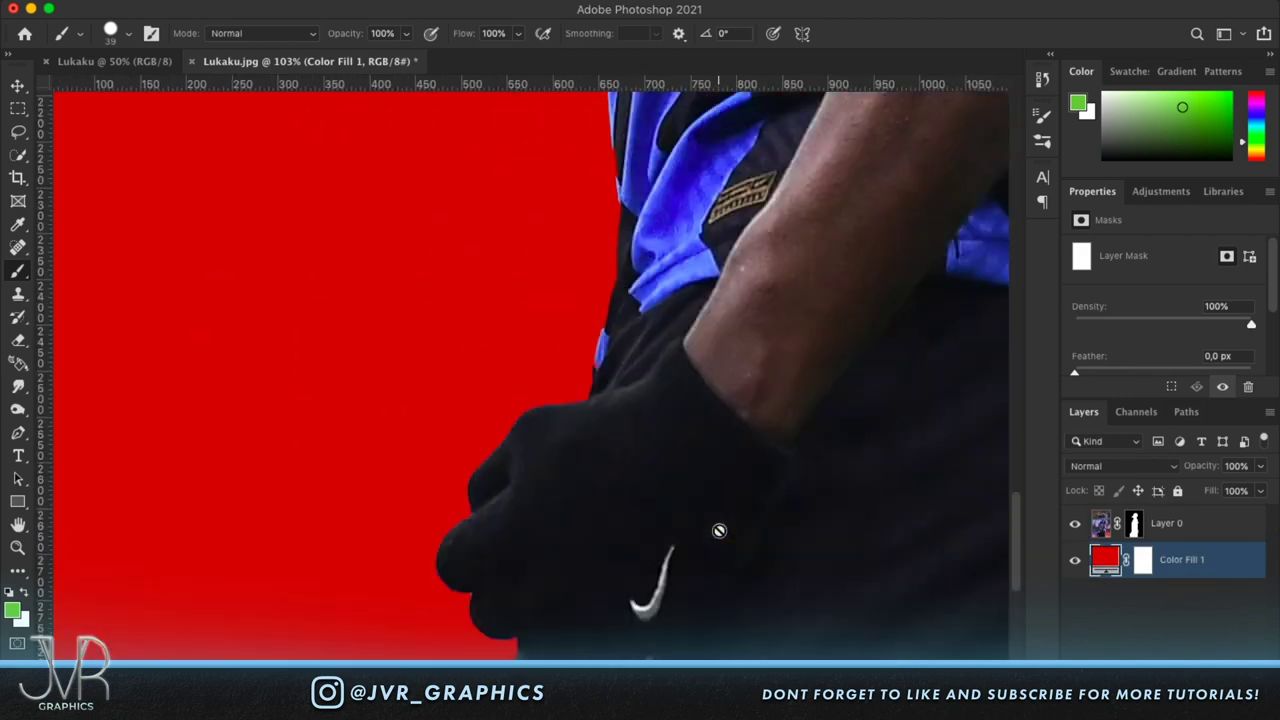
scroll(719, 530, down, 5)
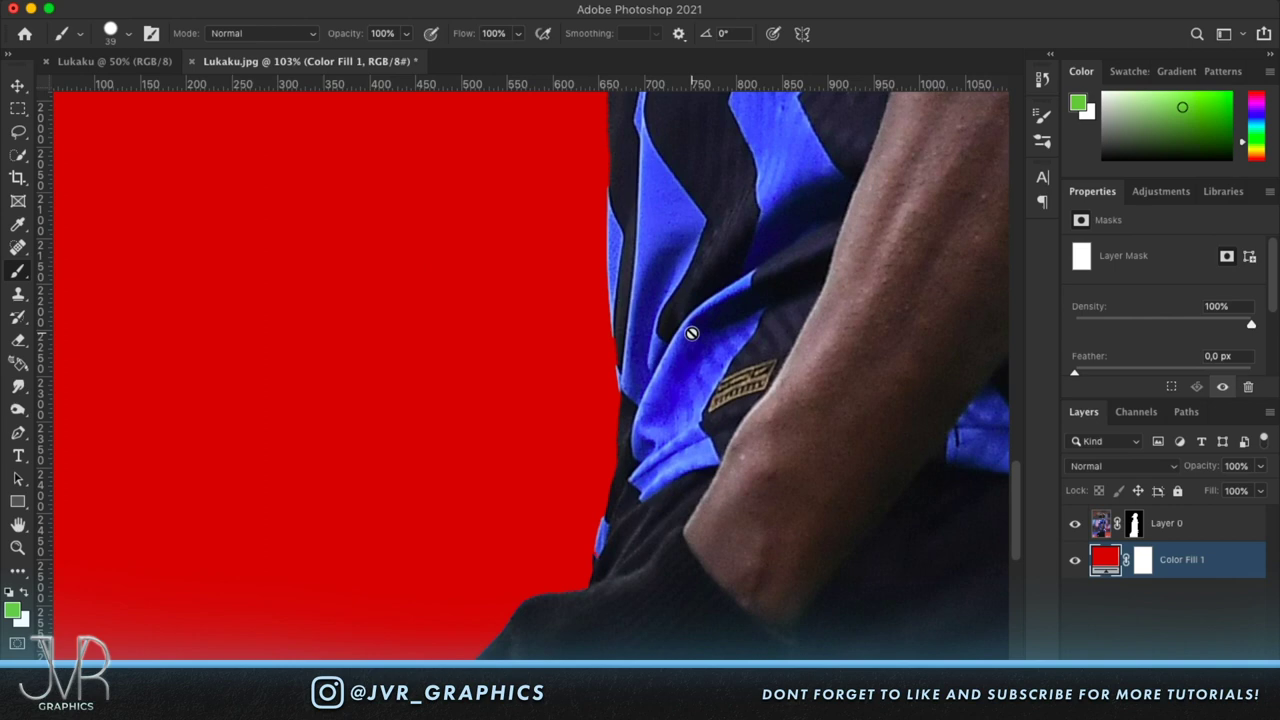
click(1133, 522)
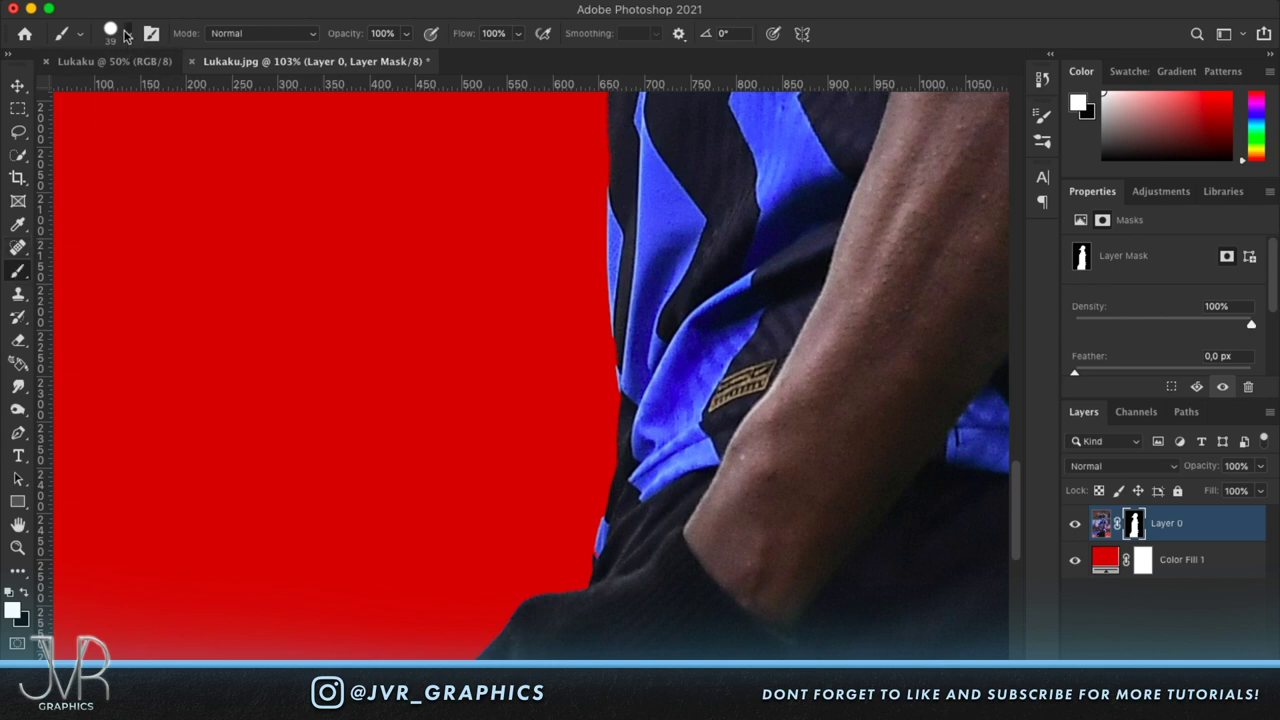
click(126, 36)
click(110, 89)
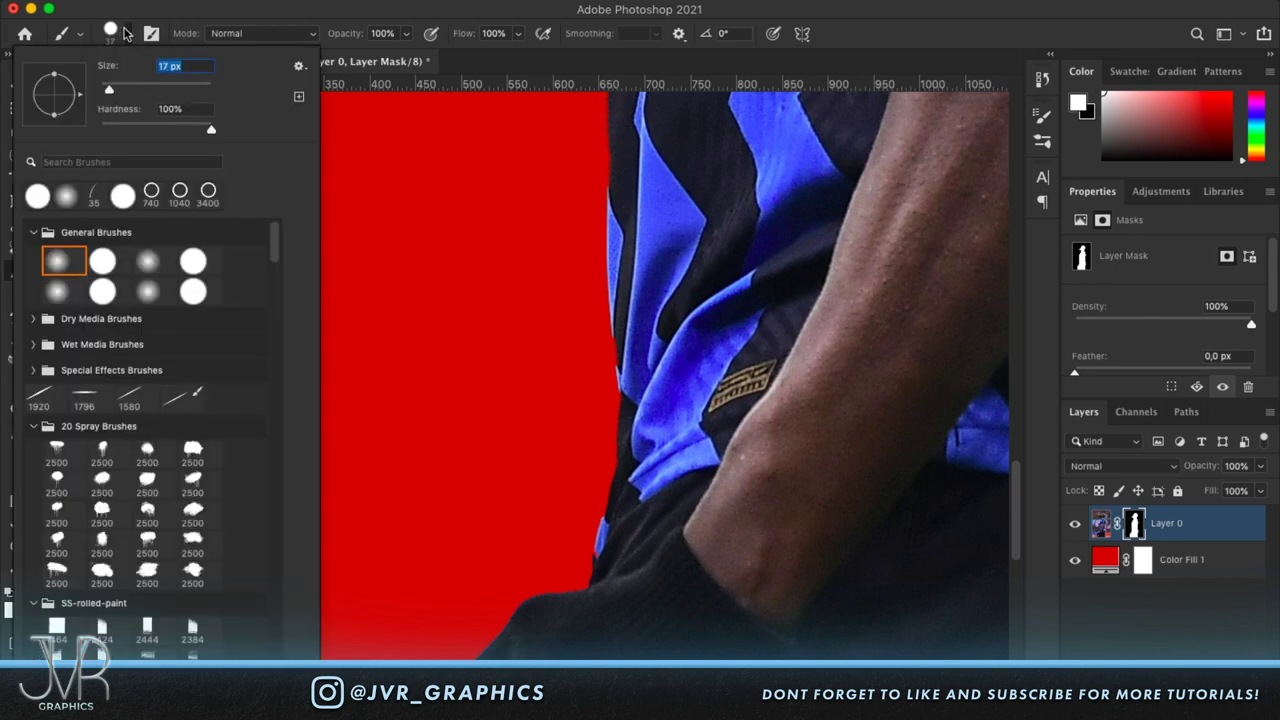
click(126, 36)
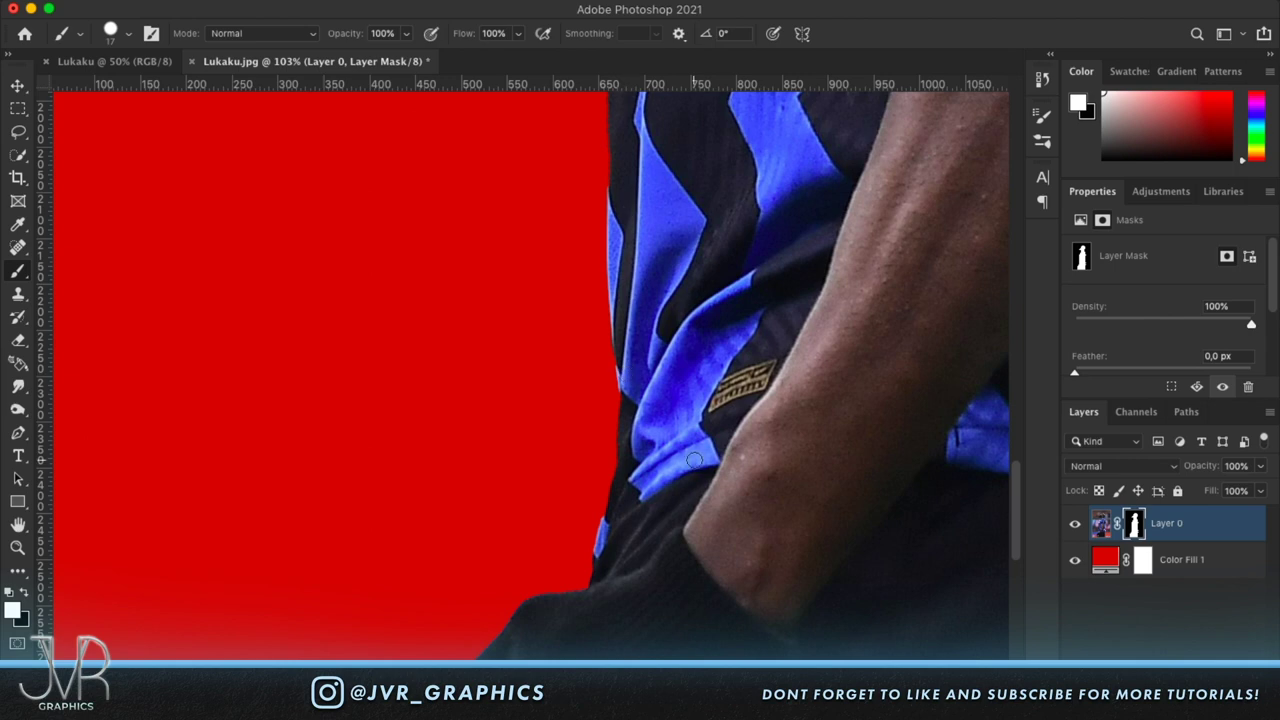
Try a black brush stroke on the mask across the front of the player's shirt.
scroll(695, 460, up, 3)
key(x)
drag(612, 286, 820, 299)
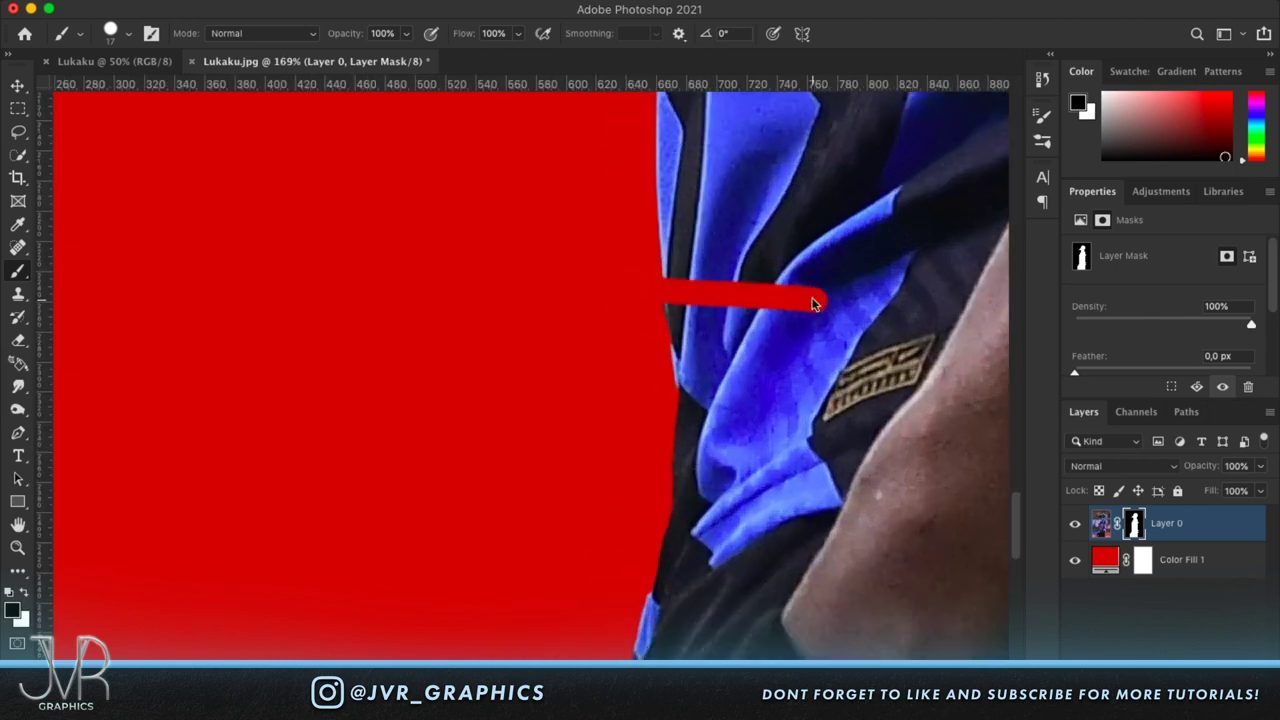
key(super+z)
Paint white on the mask along the front of the neck just above the shirt collar.
scroll(812, 298, up, 5)
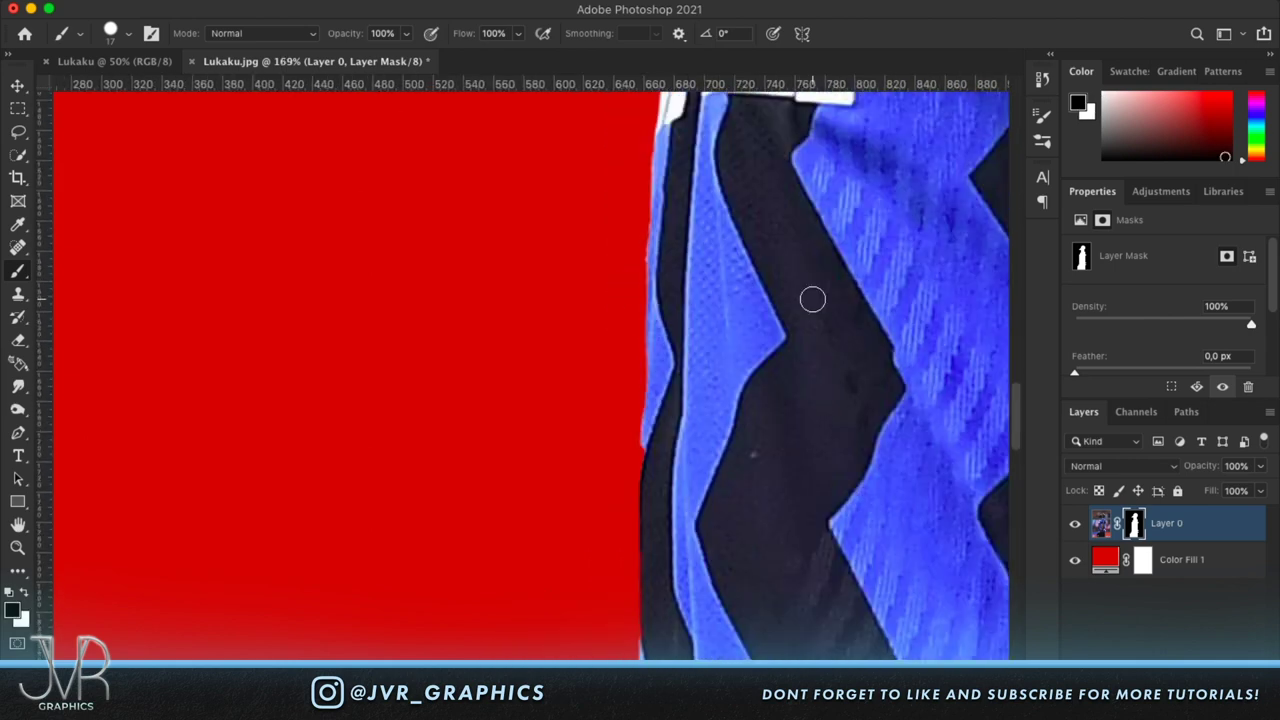
scroll(812, 298, up, 3)
scroll(812, 298, right, 1)
scroll(812, 298, up, 5)
scroll(812, 298, right, 3)
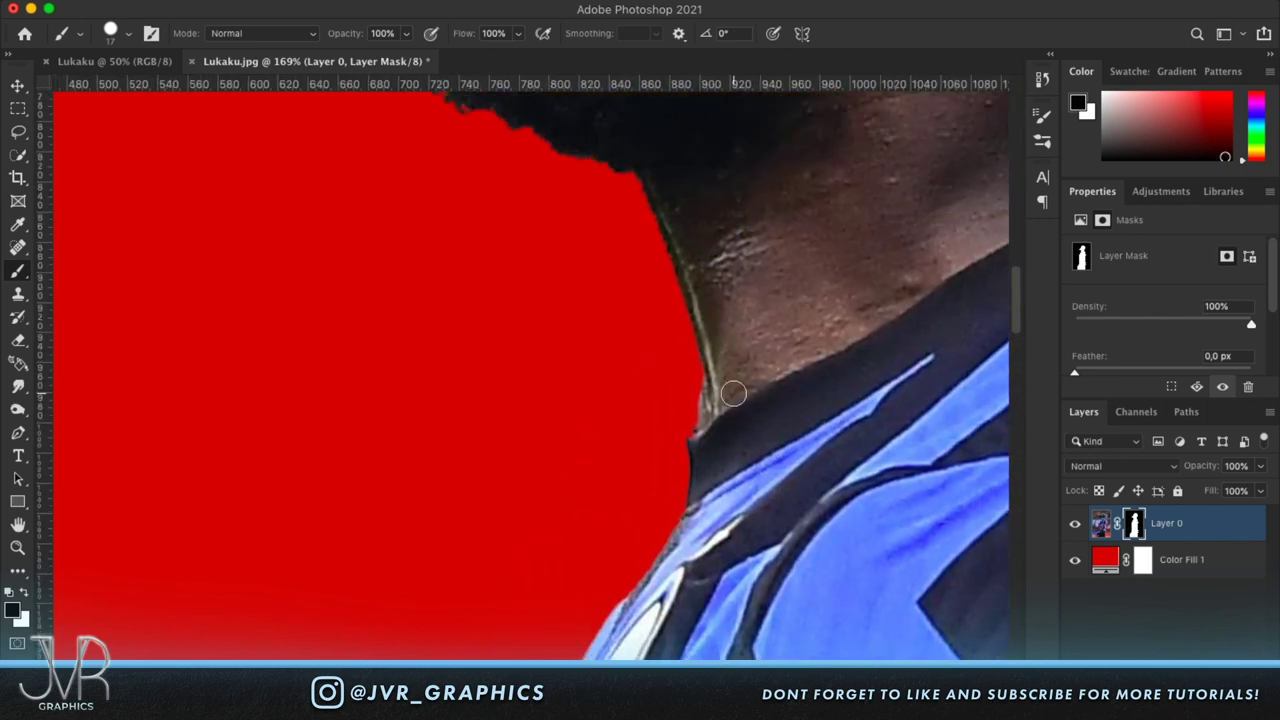
key(x)
drag(689, 368, 688, 425)
key(x)
Paint white on the mask along the inner edge of the open mouth to restore it.
scroll(687, 410, up, 10)
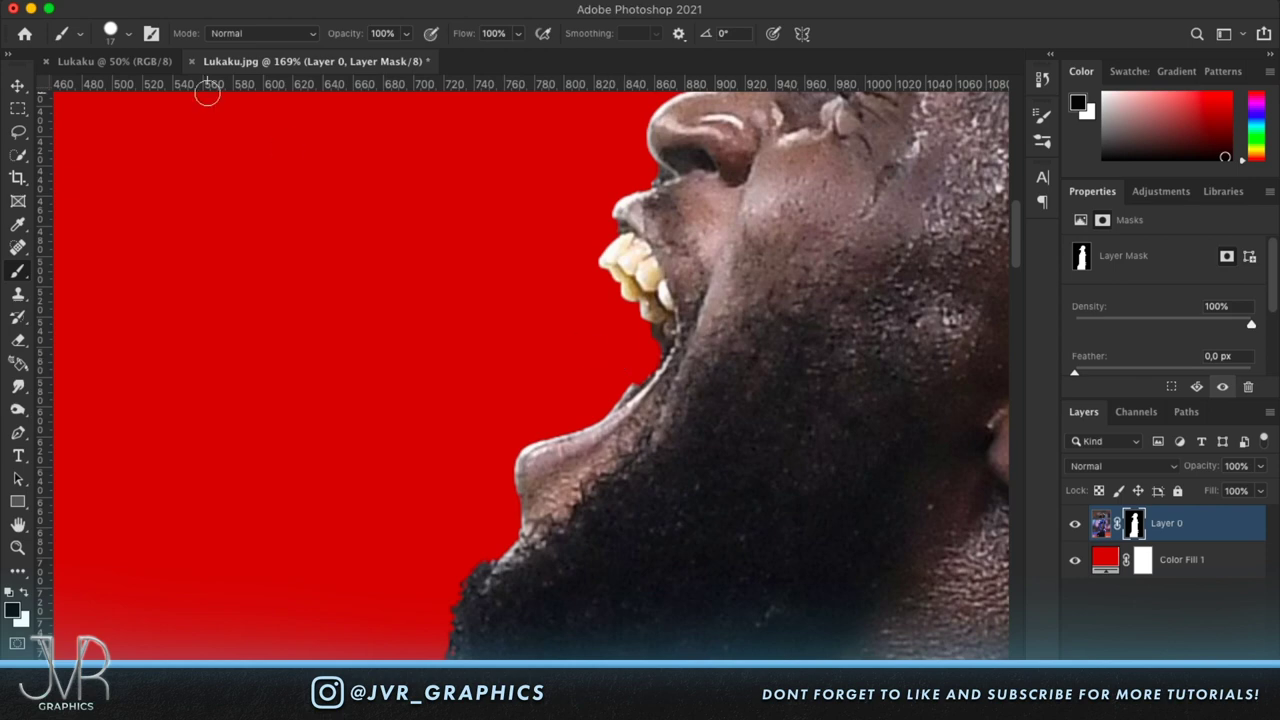
key(x)
drag(667, 346, 644, 393)
Reduce the brush size to 6 px for finer work on the mask.
scroll(761, 289, up, 5)
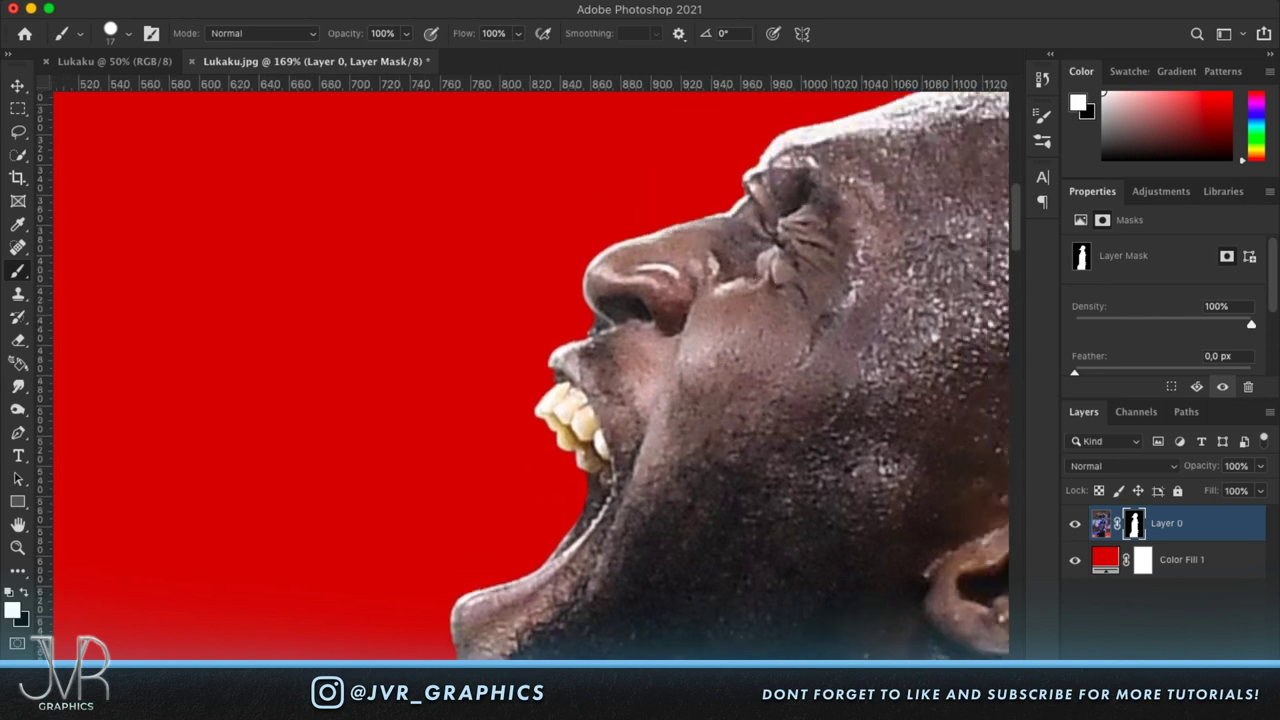
click(130, 40)
key(Down)
key(Down)
key(Down)
key(Down)
key(Down)
key(Down)
key(Down)
key(Down)
key(Down)
key(Down)
key(Down)
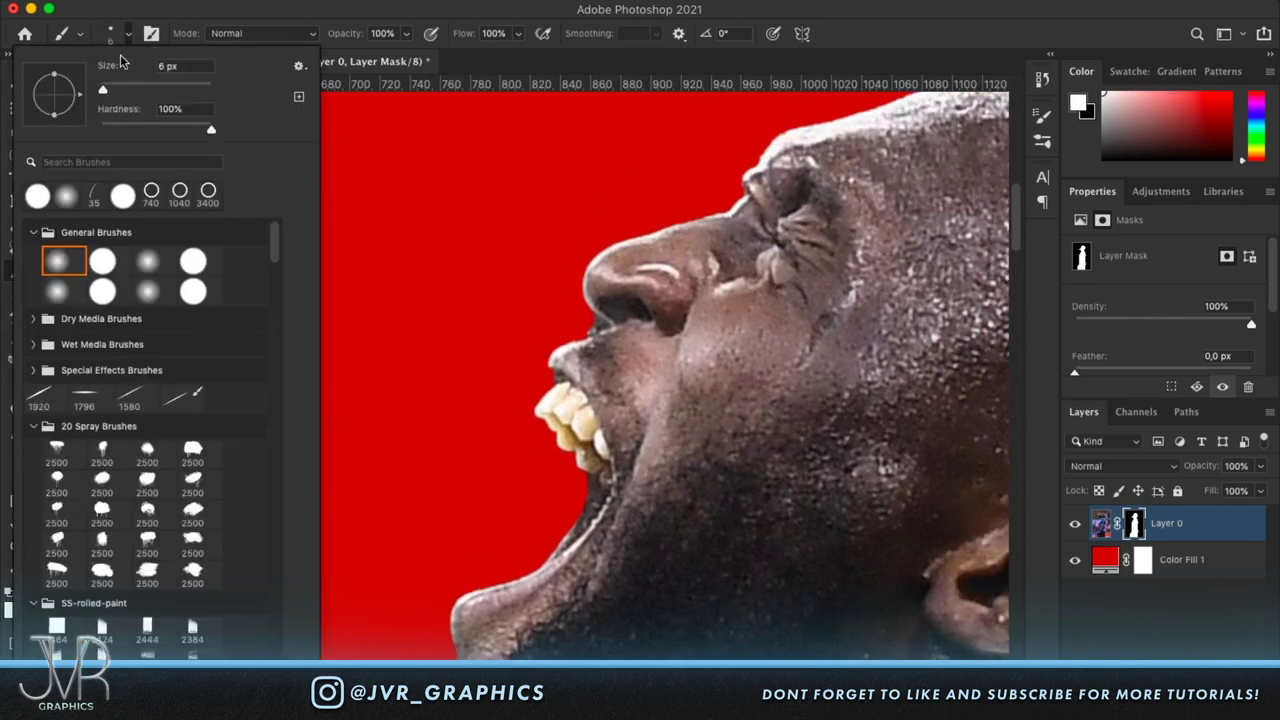
key(Return)
Paint black on the mask to hide the leftover background between the nose and the upper lip.
scroll(601, 320, up, 2)
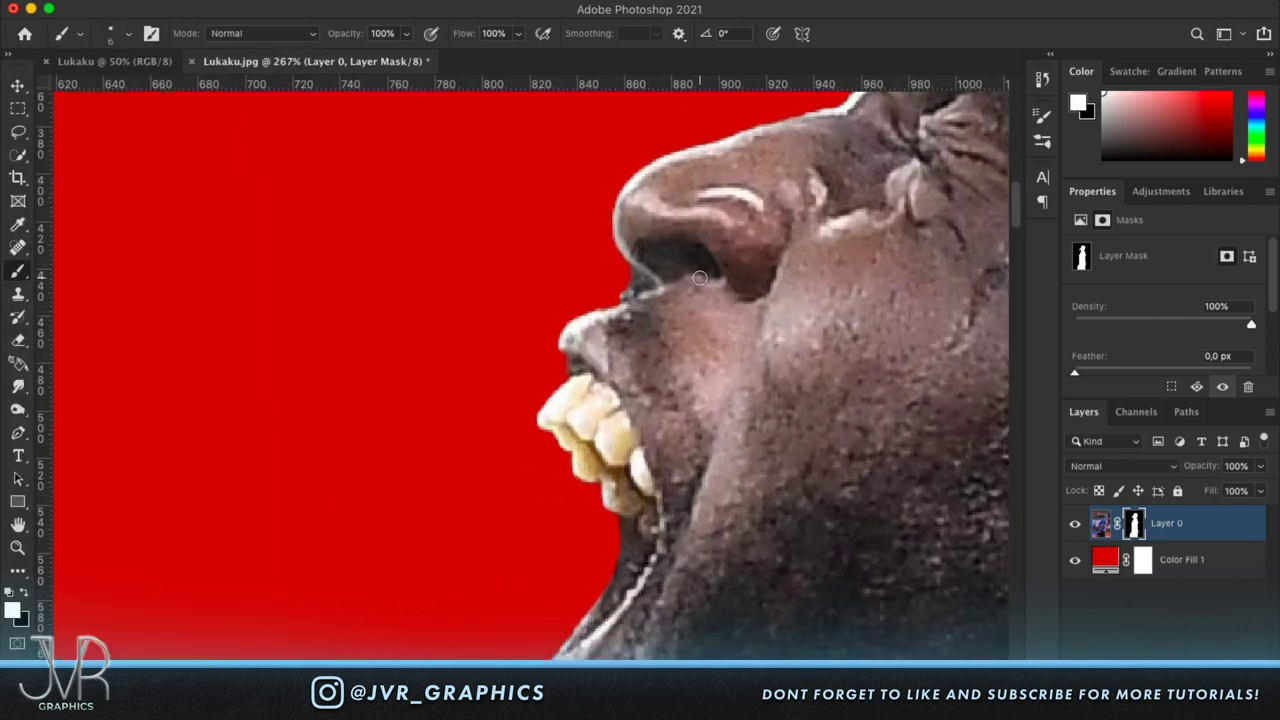
key(x)
mouse_move(629, 272)
mouse_down()
mouse_move(643, 283)
mouse_move(604, 312)
mouse_up()
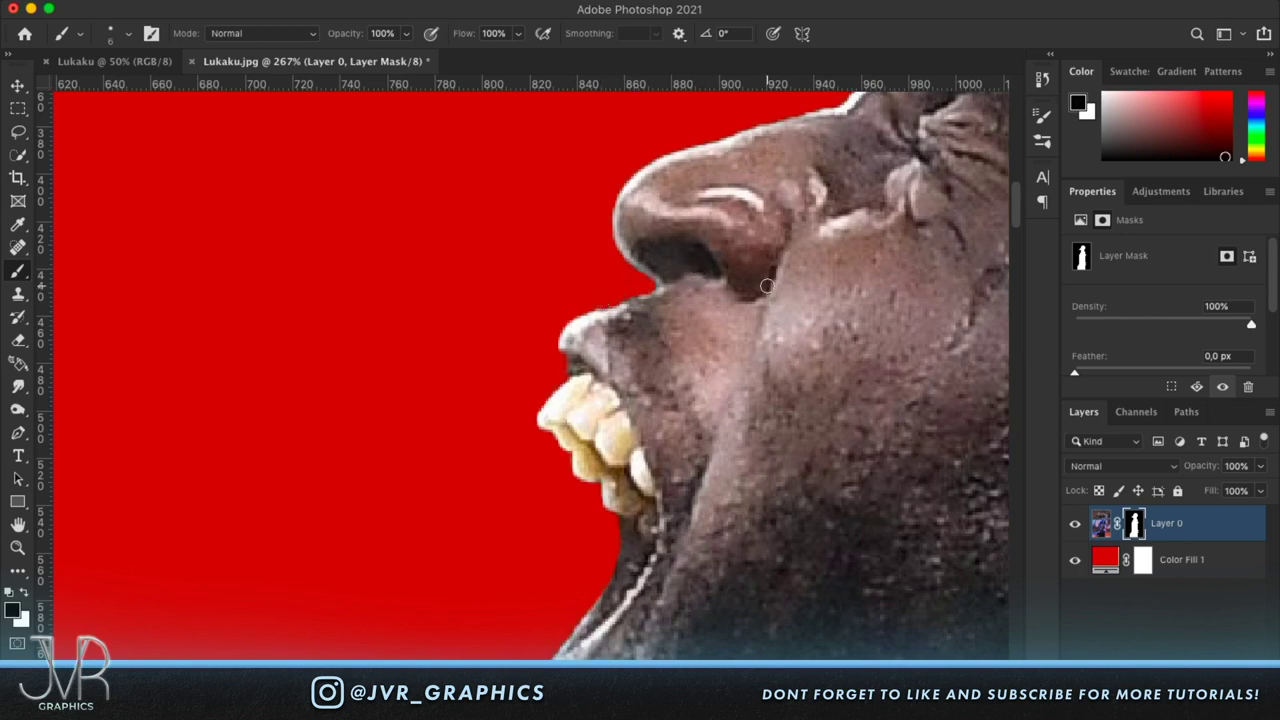
Examine the cutout's edge over the forehead, back of the head, neck and back of the shirt for masking errors.
scroll(767, 287, right, 5)
scroll(767, 287, up, 2)
scroll(767, 287, right, 10)
scroll(767, 287, up, 5)
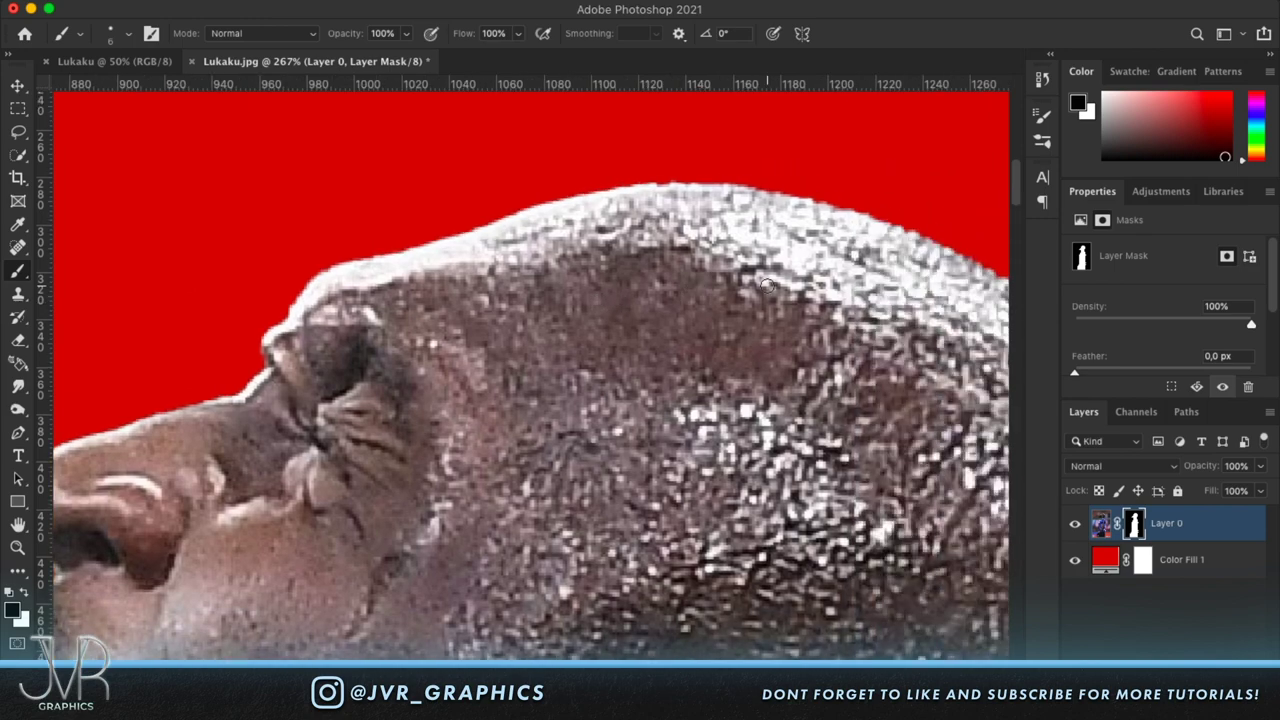
scroll(767, 287, down, 10)
scroll(767, 287, right, 3)
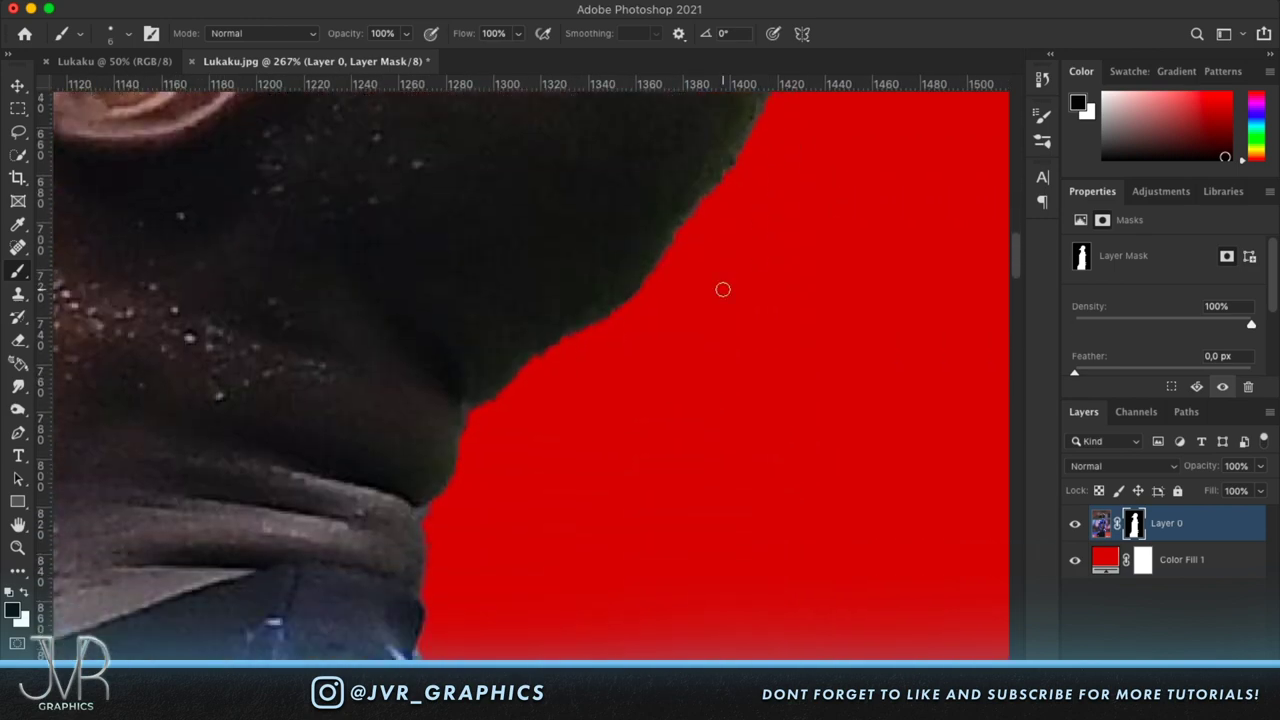
scroll(500, 442, down, 5)
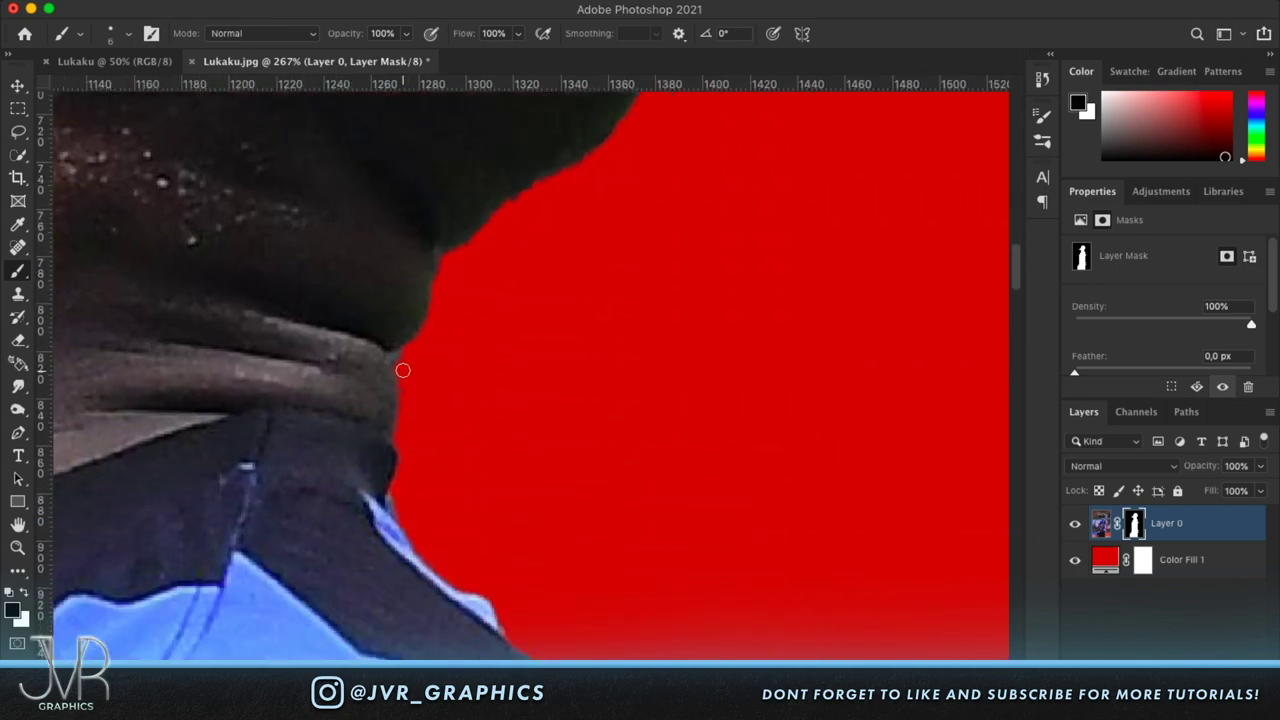
scroll(403, 371, down, 5)
scroll(403, 370, right, 3)
scroll(403, 370, down, 5)
scroll(403, 370, right, 3)
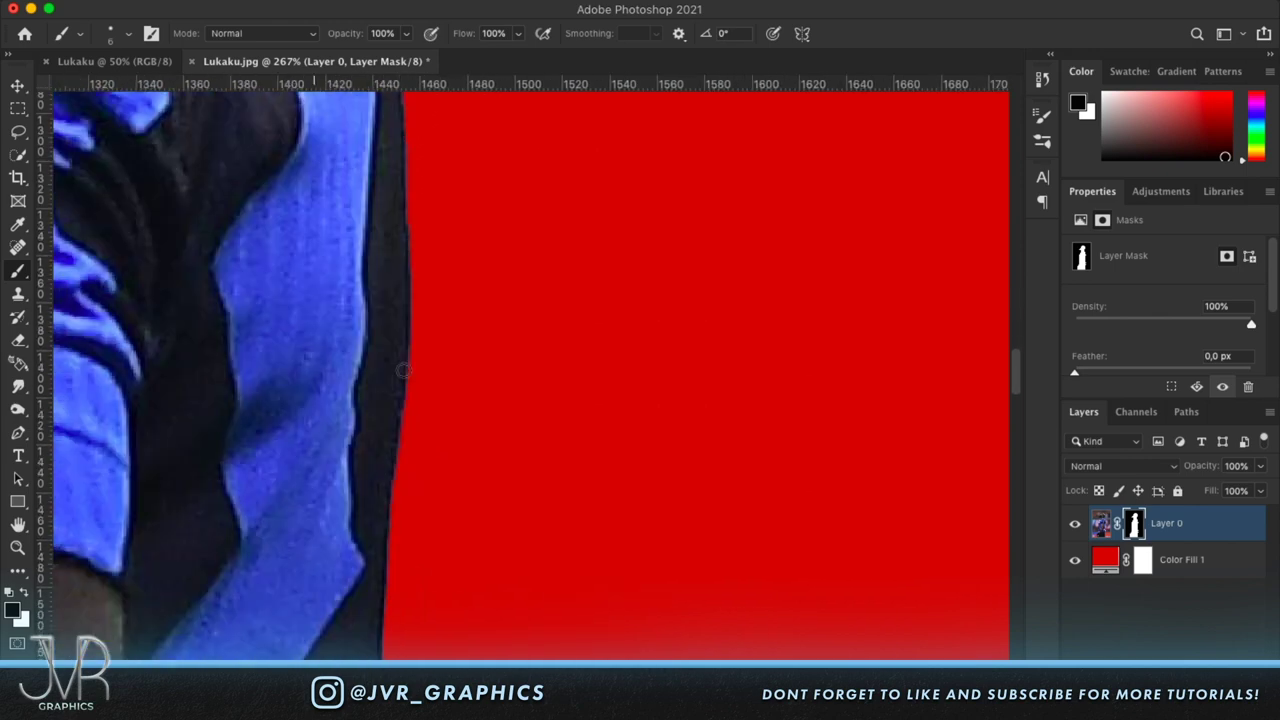
Paint black on the mask to hide the leftover background in the notch at the lower back of the shirt.
scroll(403, 370, down, 10)
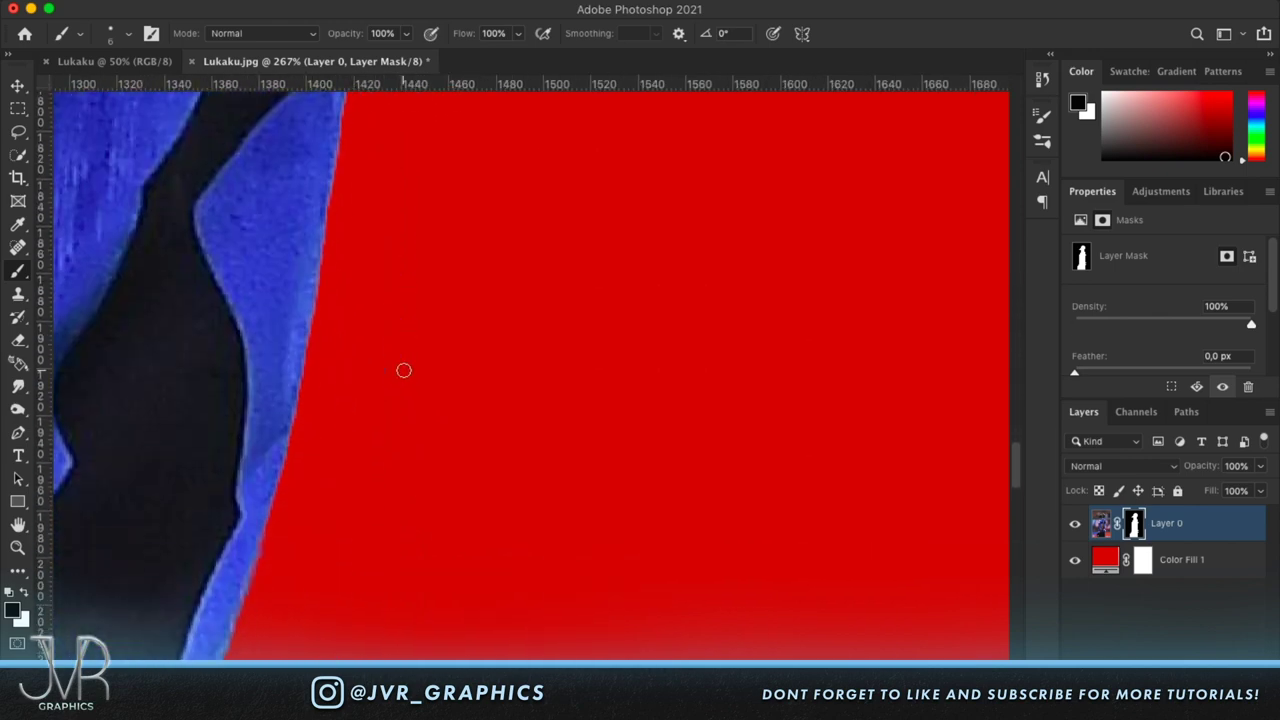
scroll(403, 370, left, 2)
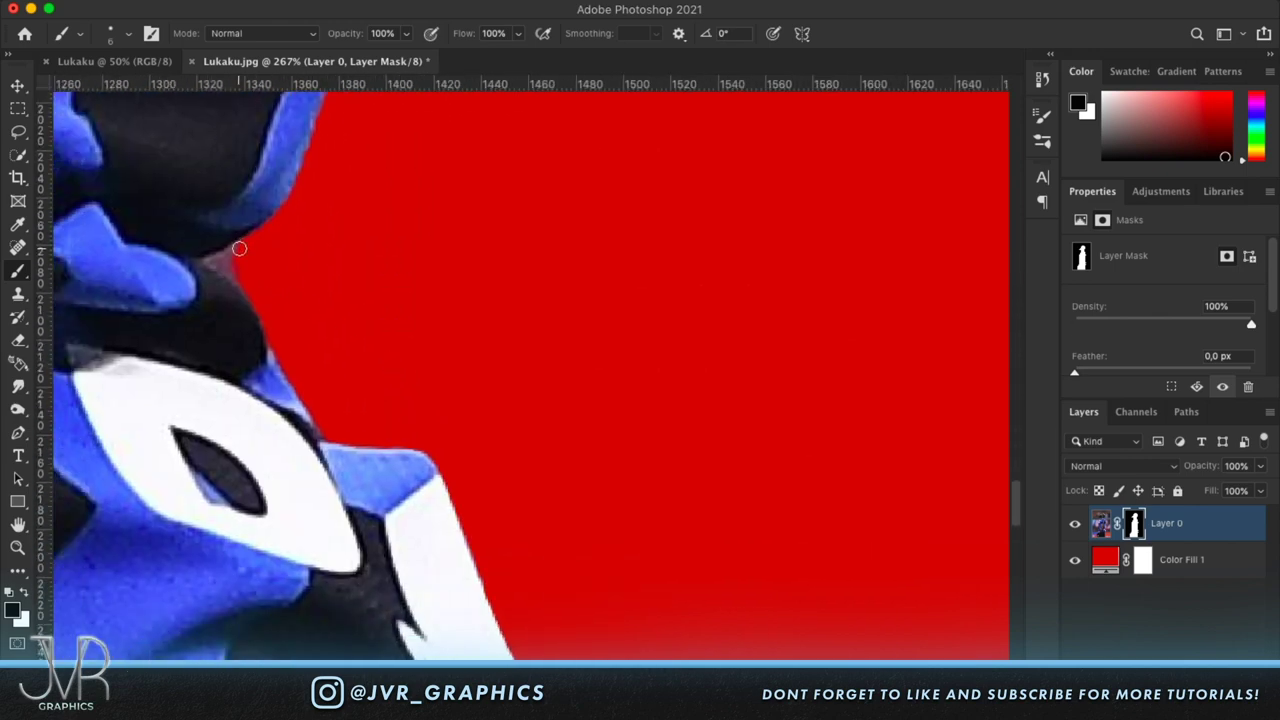
drag(239, 251, 210, 262)
scroll(249, 280, down, 15)
scroll(251, 282, right, 3)
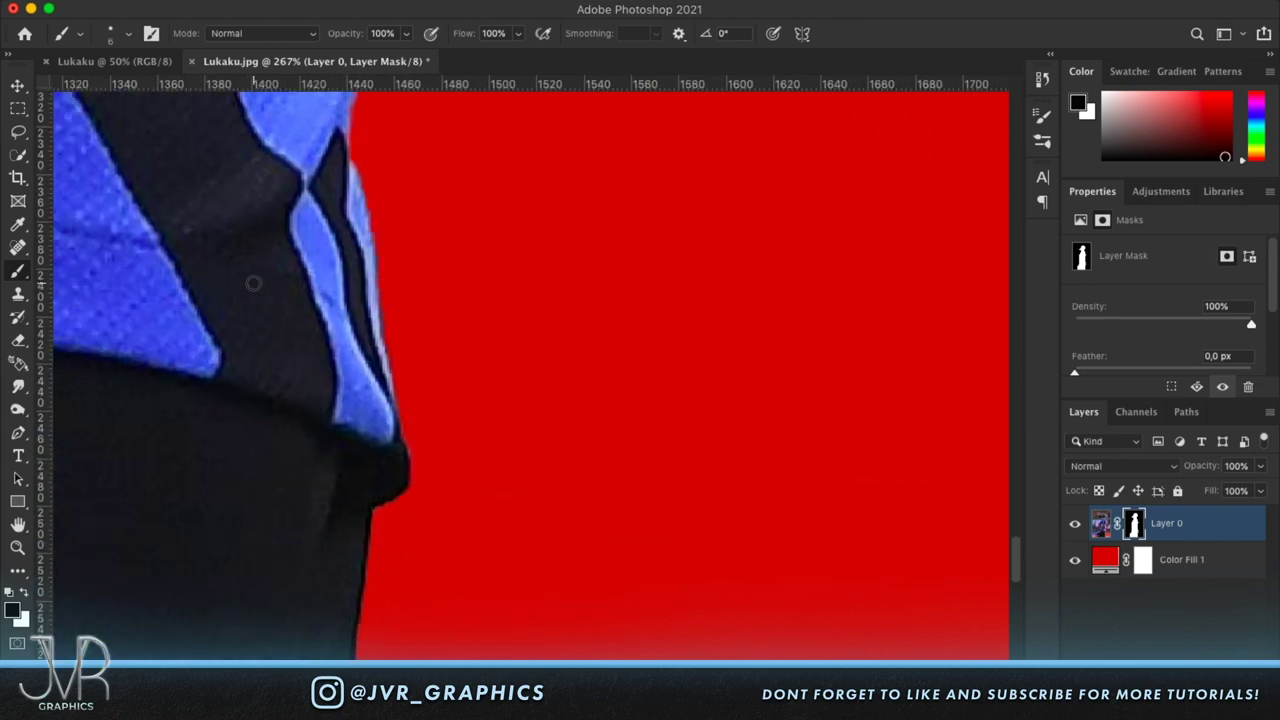
scroll(253, 284, down, 10)
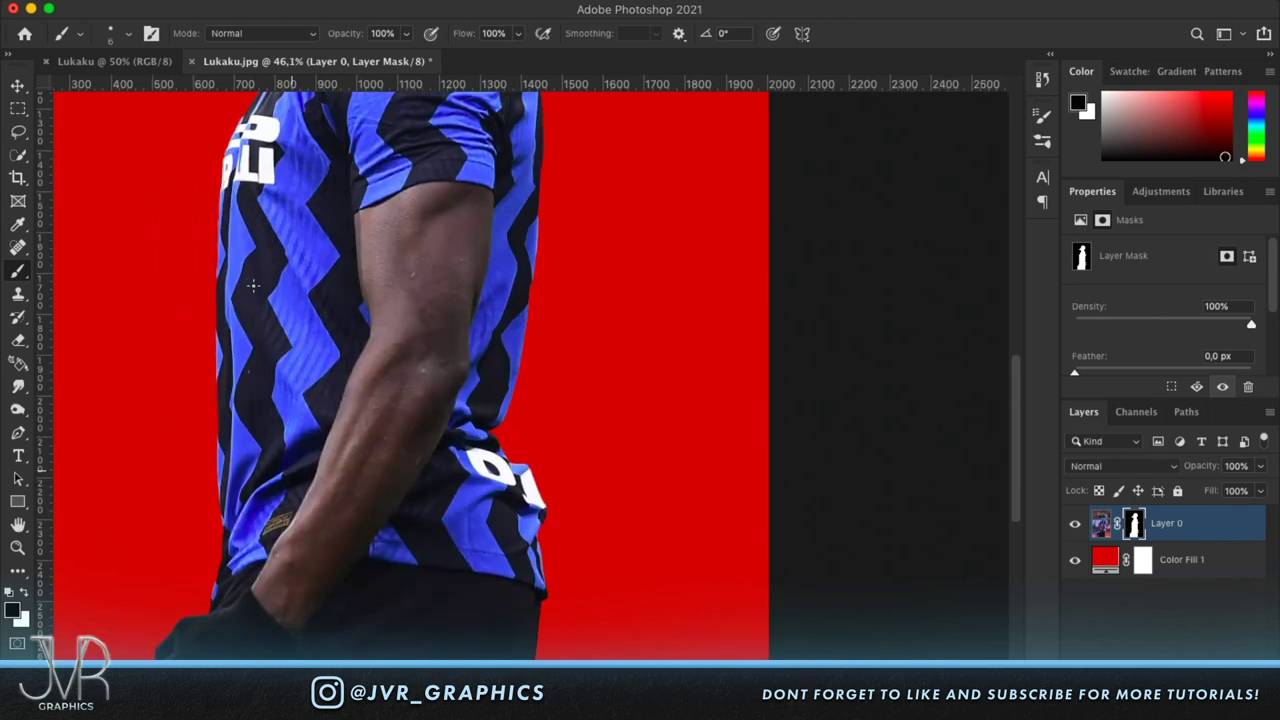
scroll(253, 285, up, 10)
scroll(253, 285, left, 3)
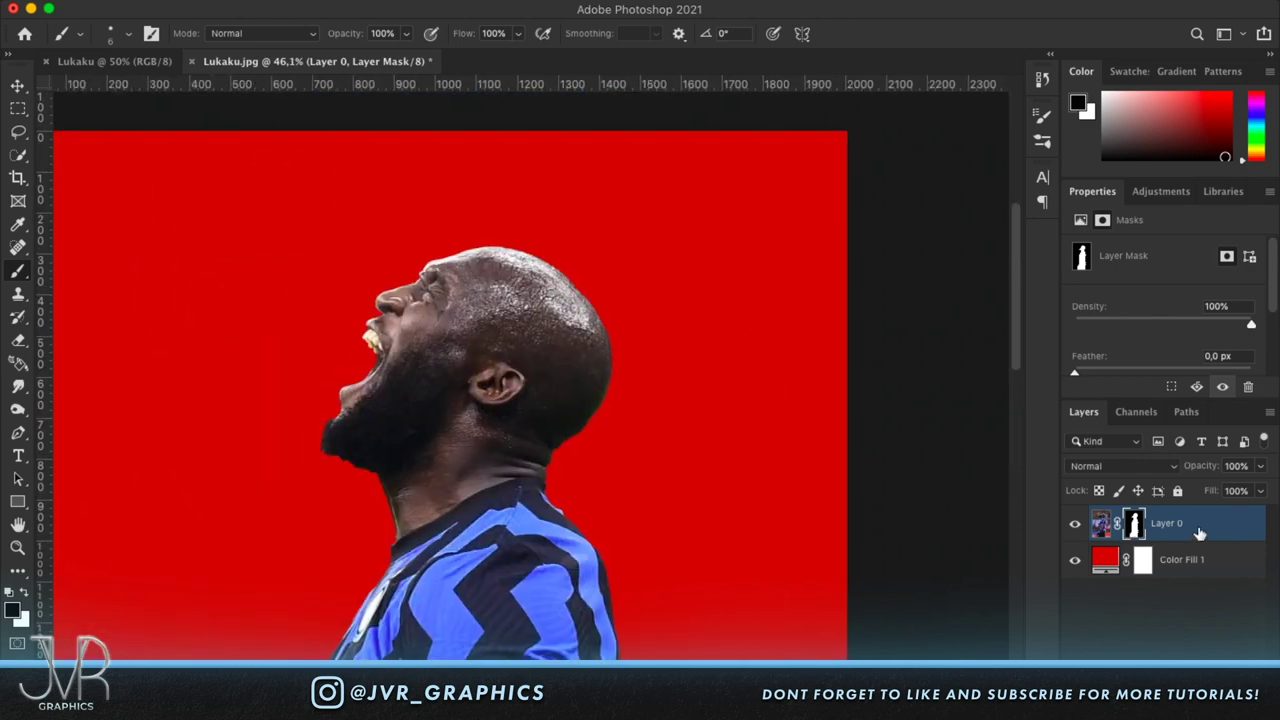
right_click(1215, 527)
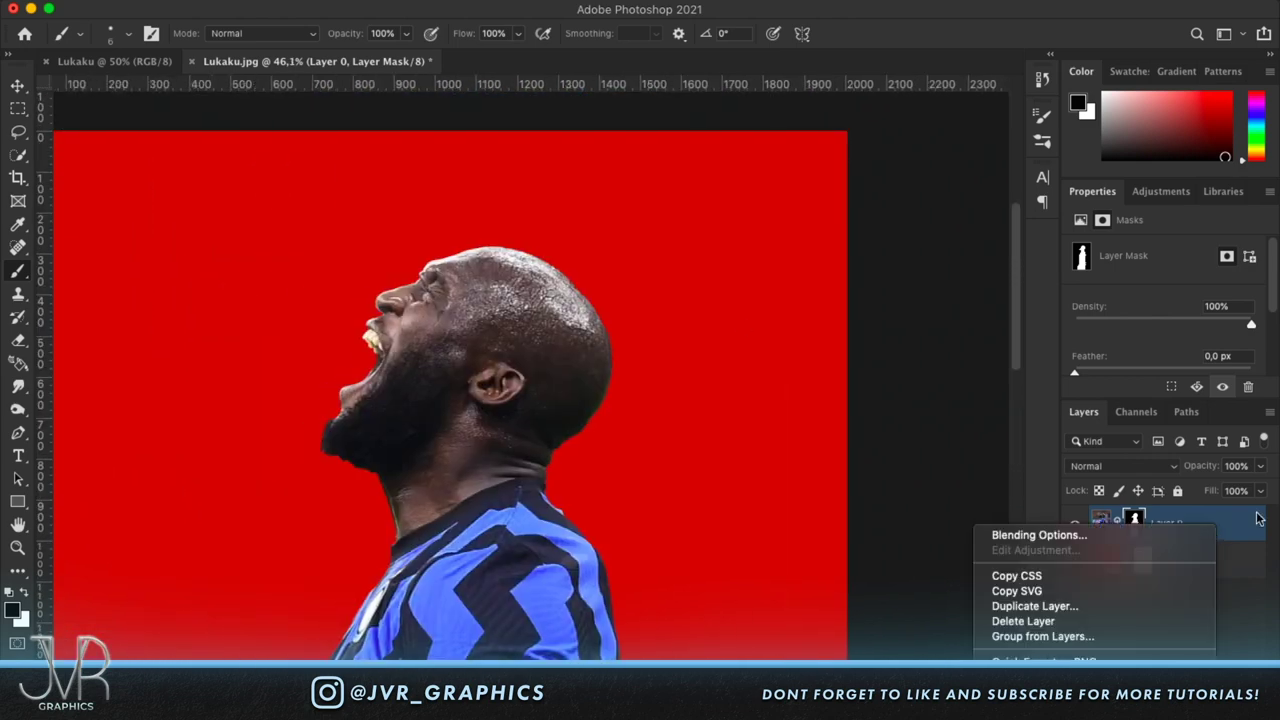
click(1258, 518)
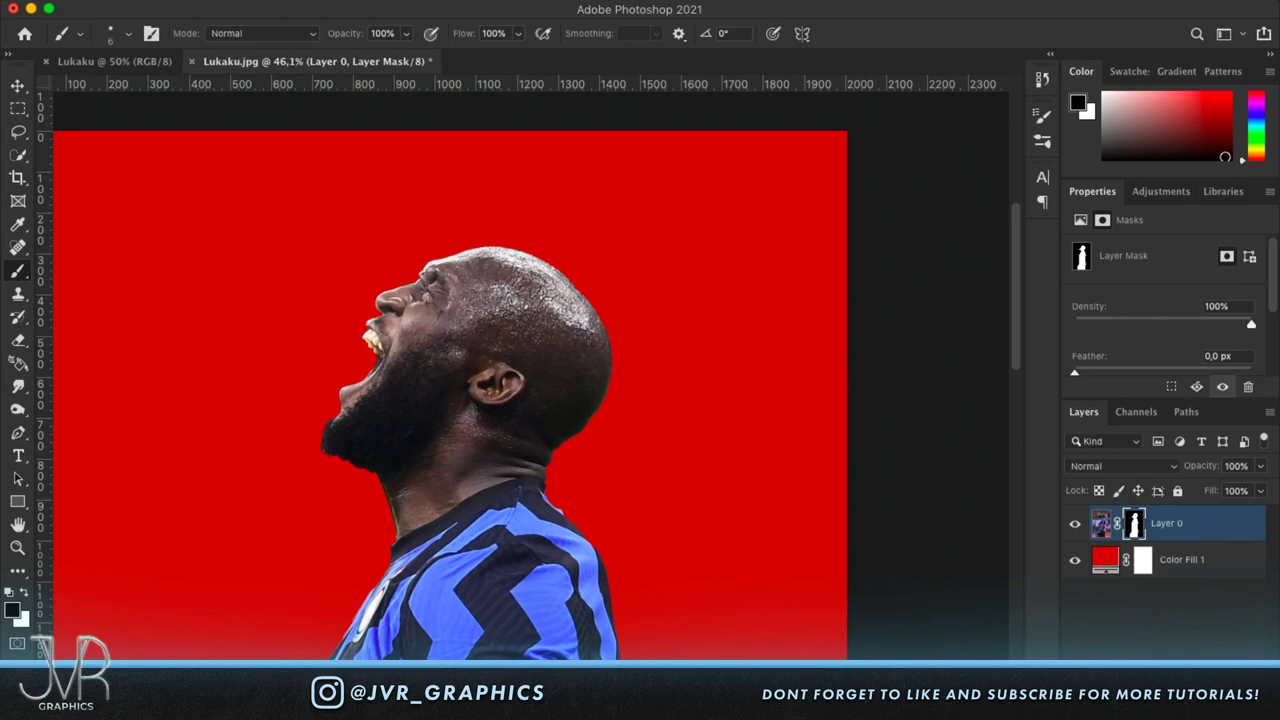
click(420, 0)
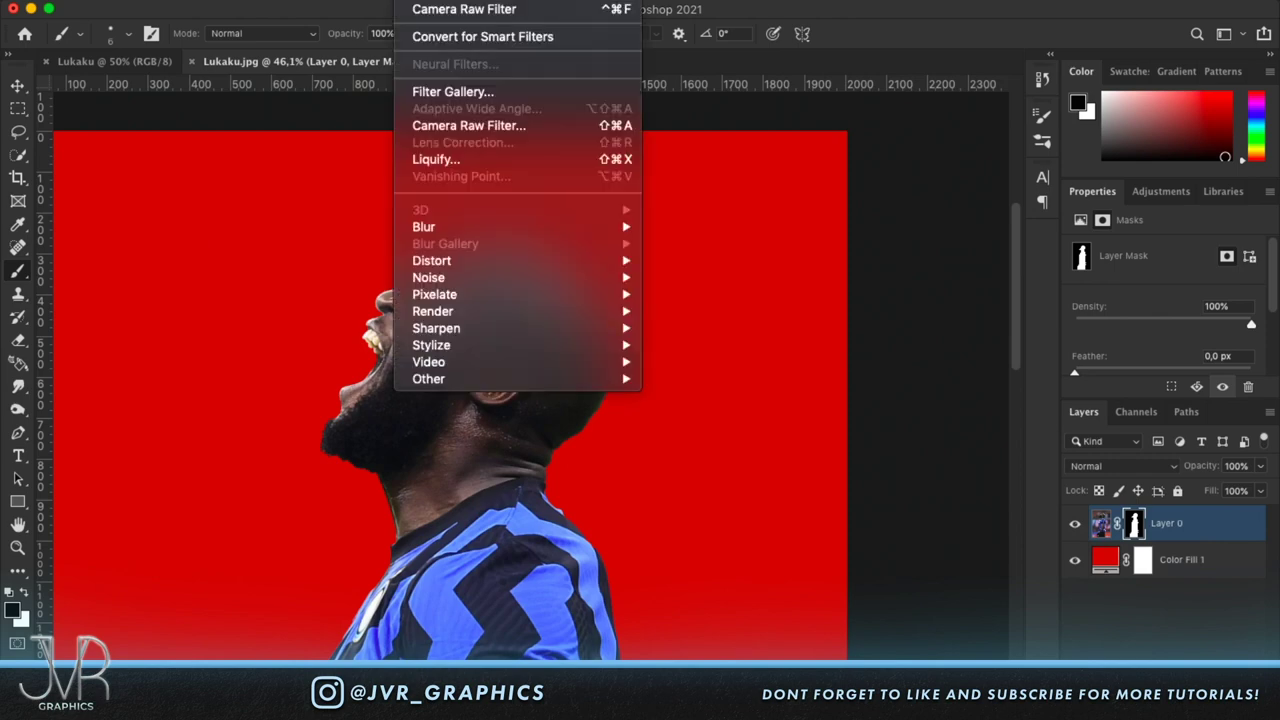
key(Escape)
Apply the Minimum filter to the player's layer mask with a radius of 1,0 pixels, preserving roundness.
scroll(519, 390, up, 5)
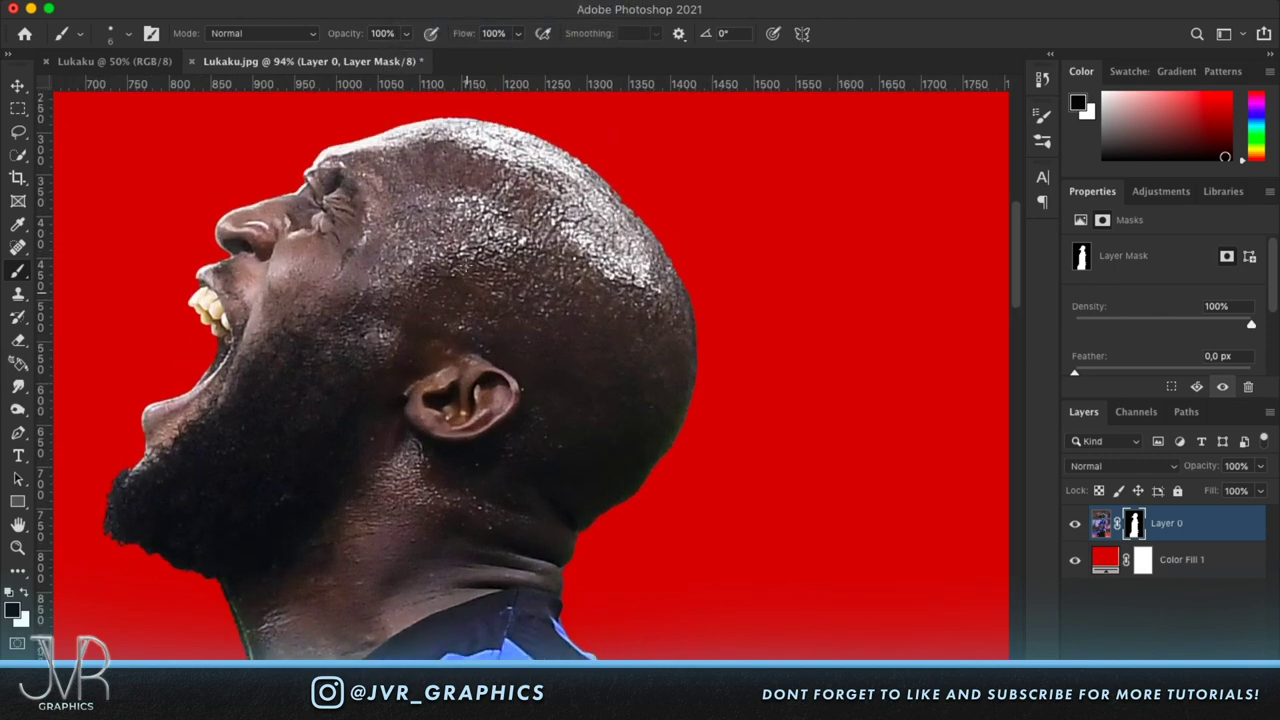
scroll(155, 111, up, 5)
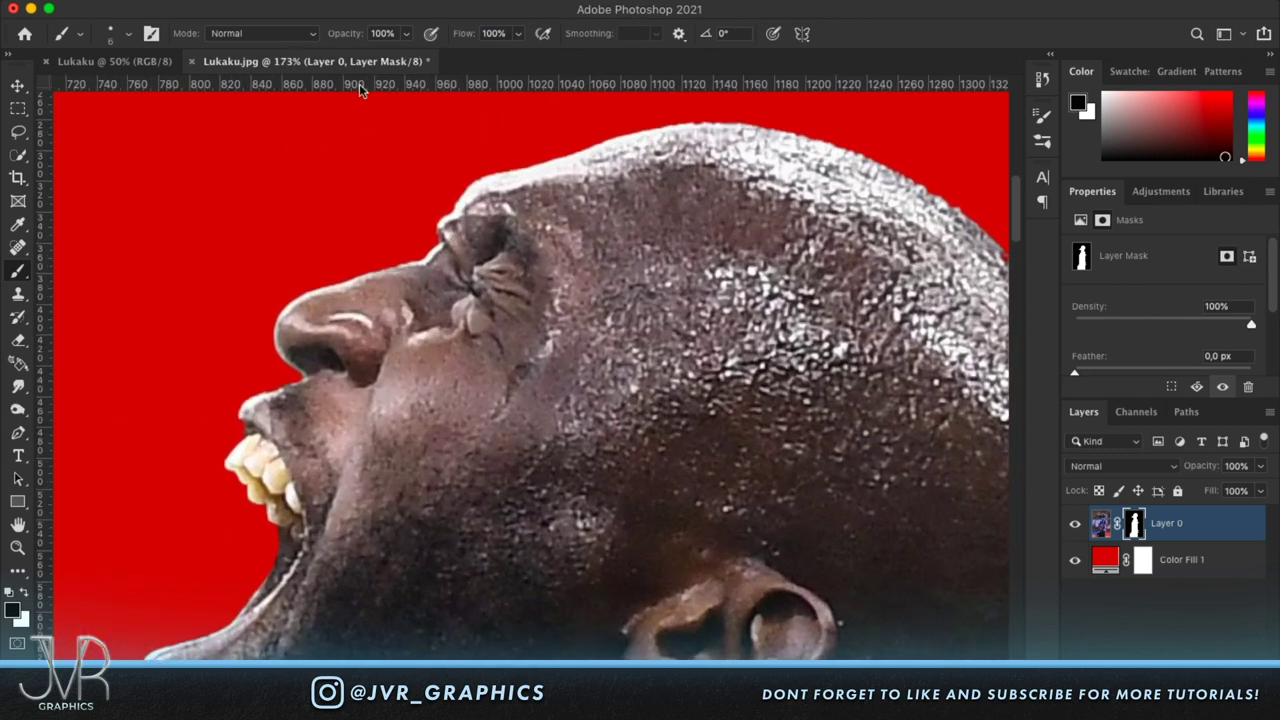
click(420, 0)
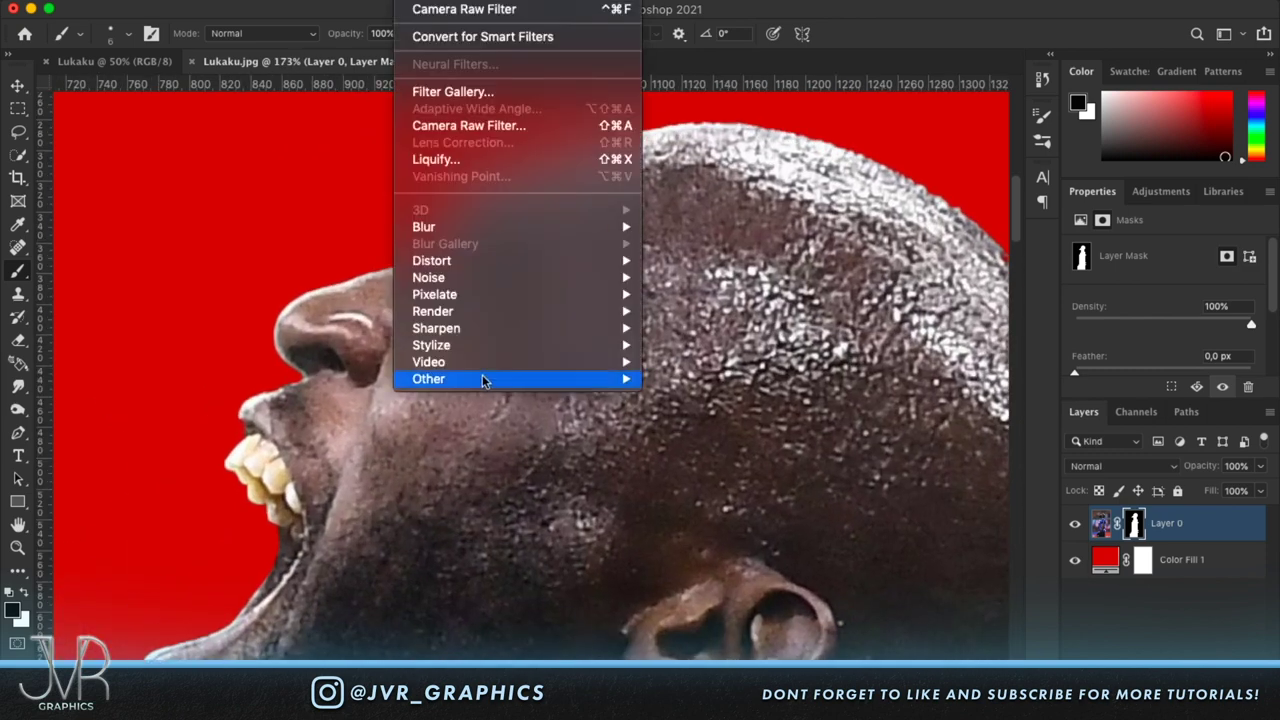
mouse_move(514, 383)
click(742, 447)
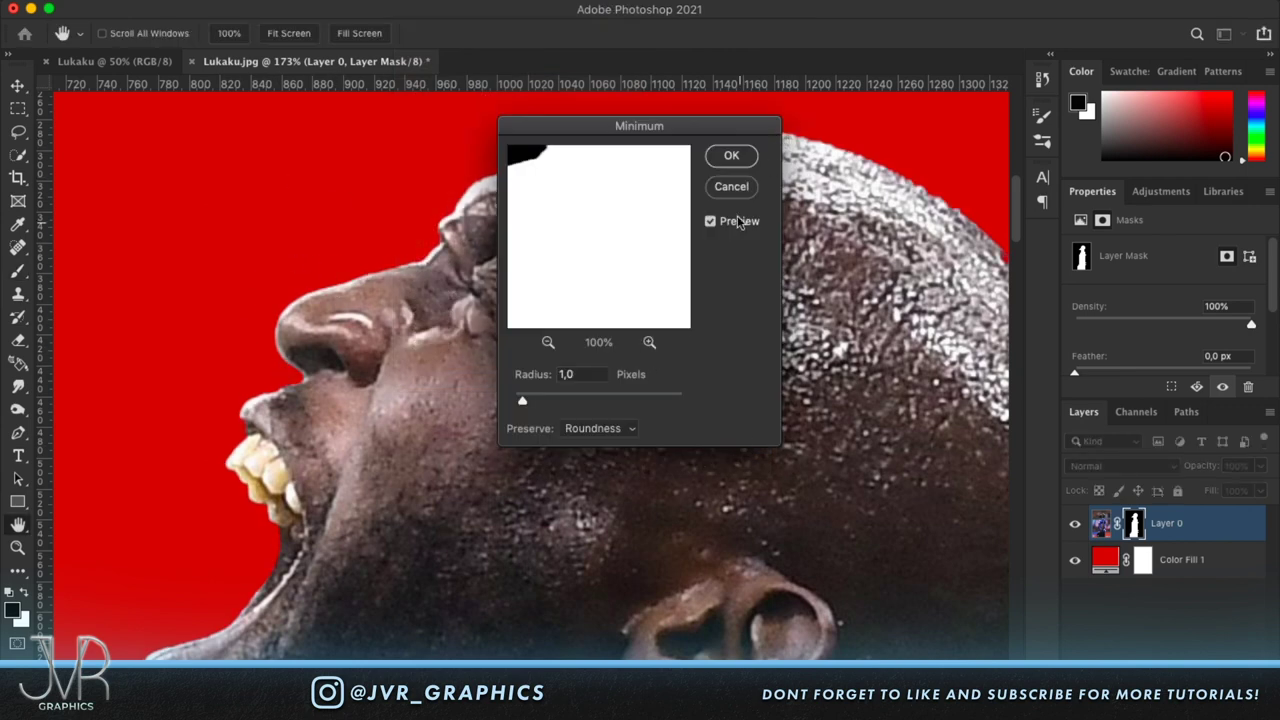
click(729, 157)
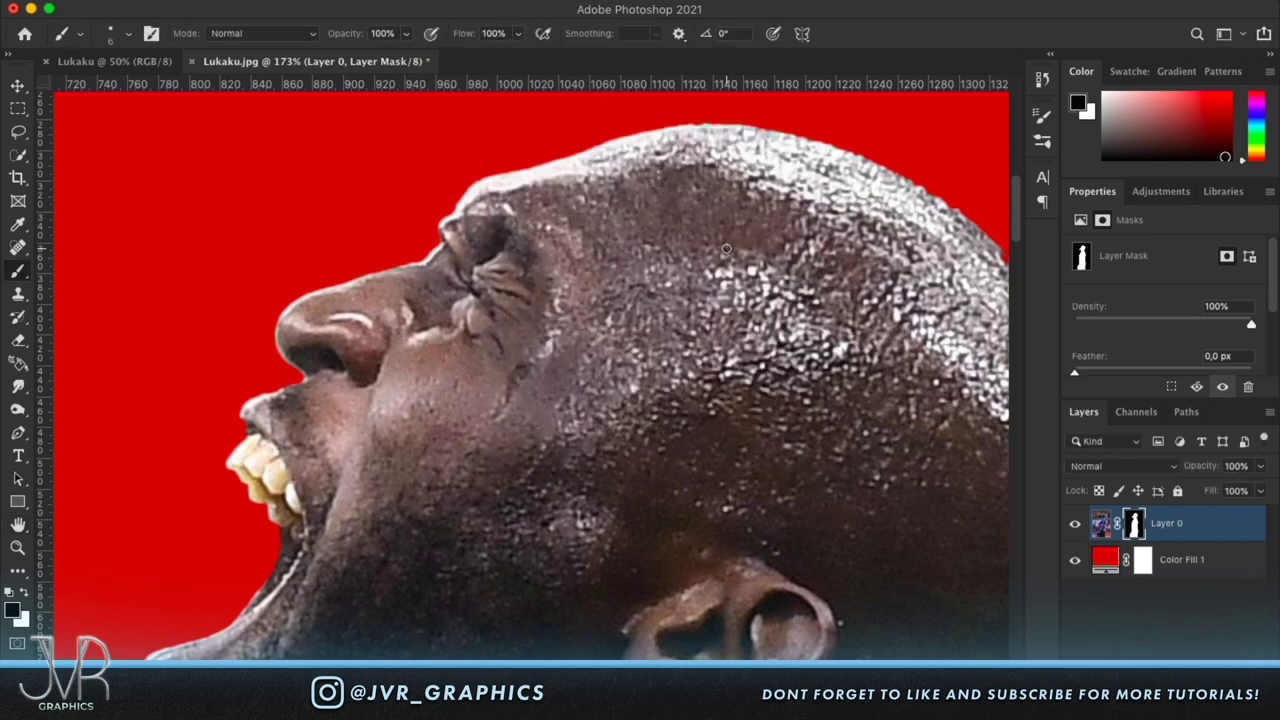
Convert the masked player layer to a smart object and copy it into the Lukaku design document.
right_click(1245, 523)
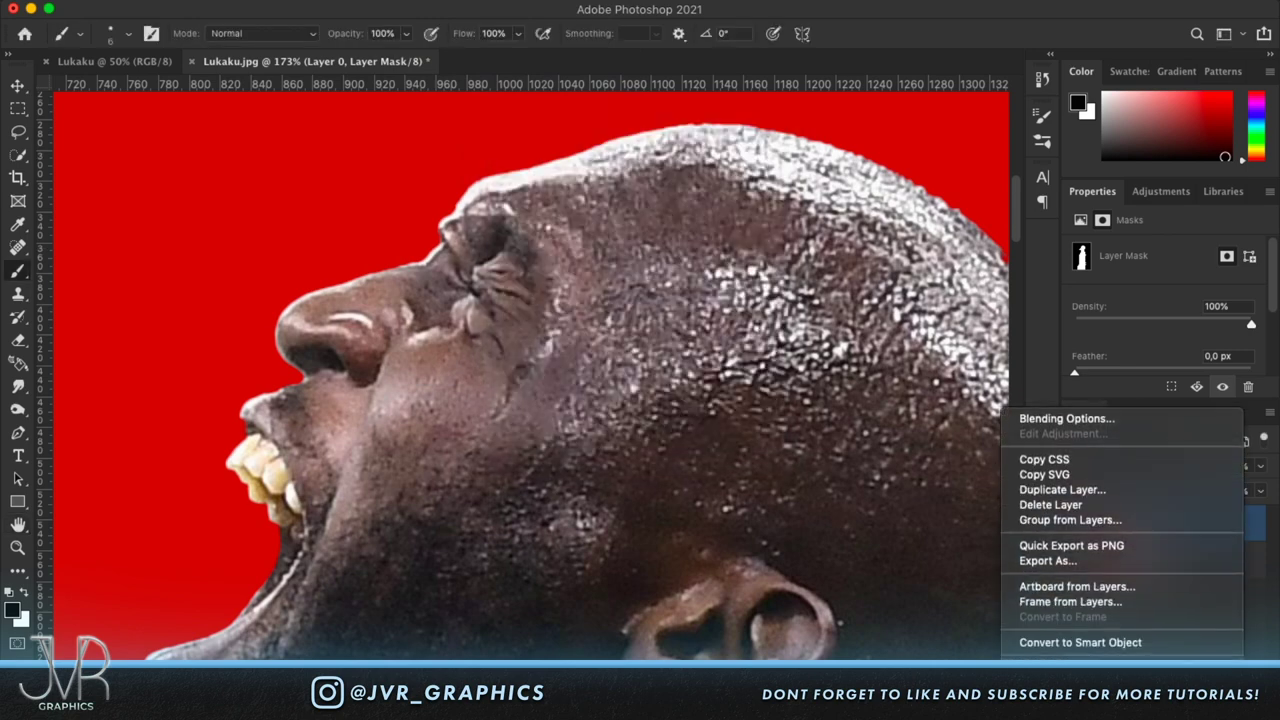
click(1087, 643)
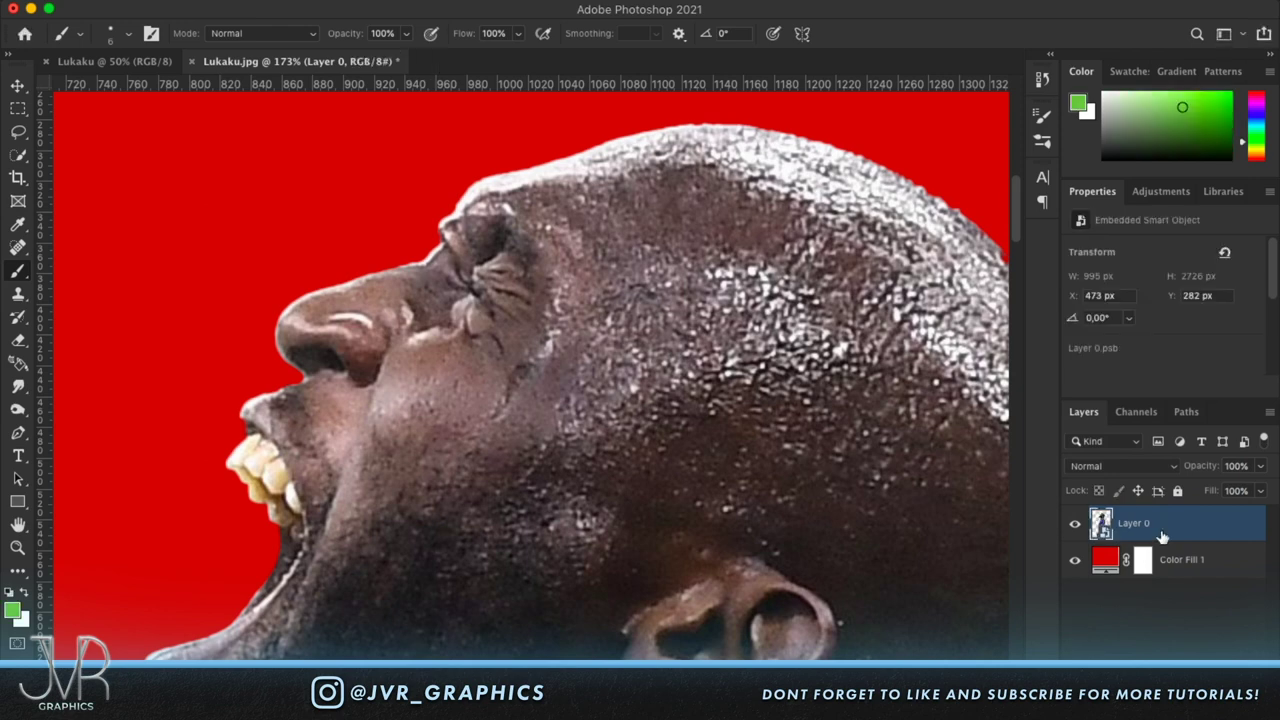
drag(1196, 528, 503, 312)
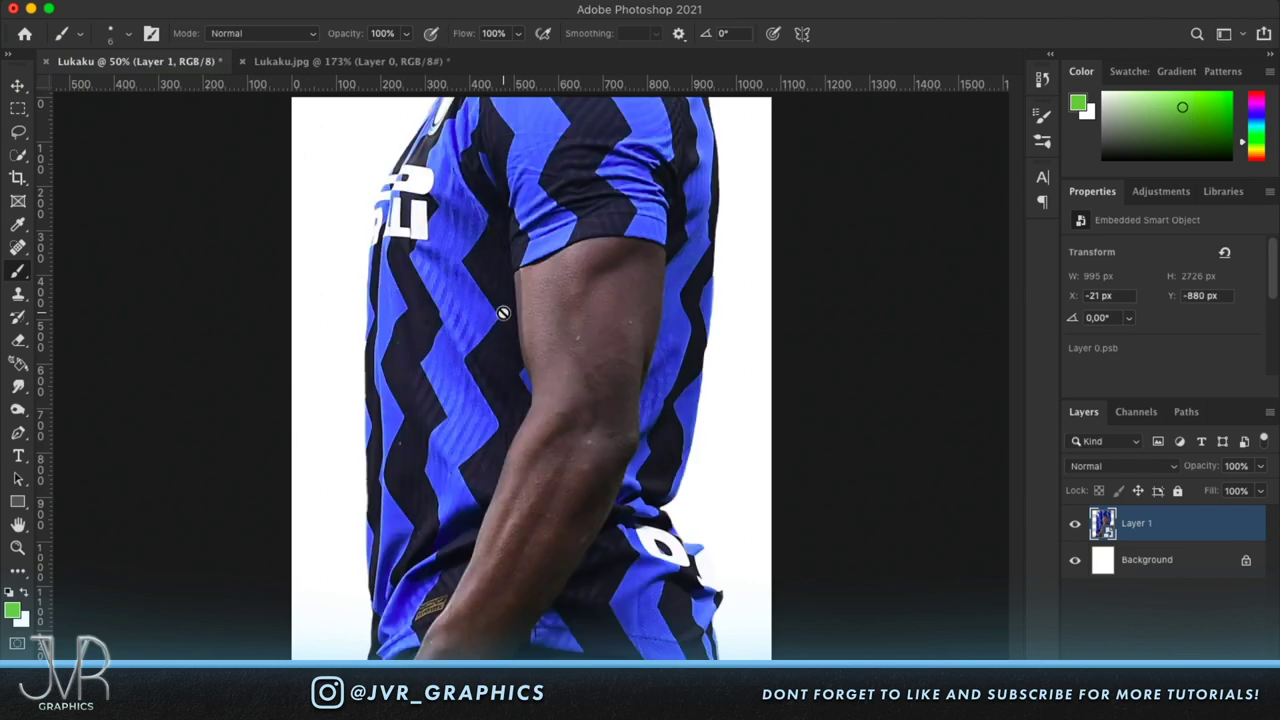
Close the Lukaku.jpg source document, leaving only the Lukaku design open.
click(242, 63)
click(548, 252)
key(ctrl+0)
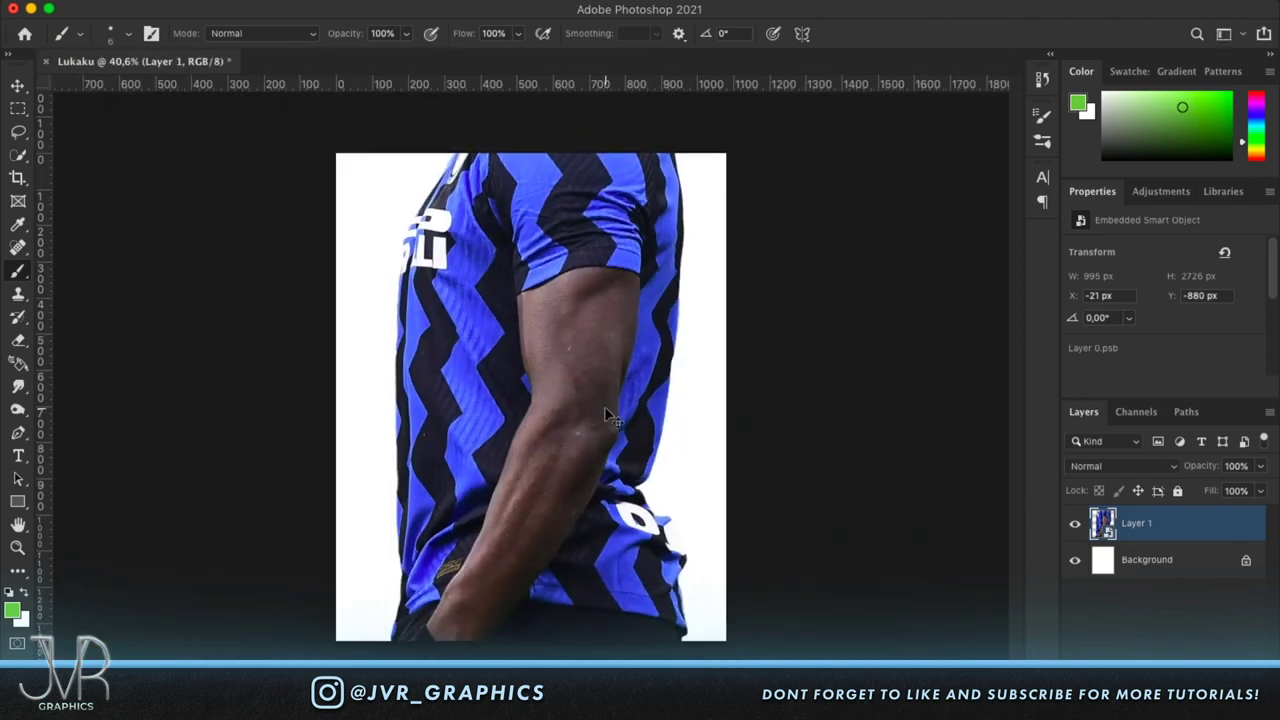
Scale the player down to about 754 x 2071 px and position it at about X 162, Y 36 px on the canvas.
key(ctrl+t)
drag(554, 248, 545, 514)
drag(493, 125, 492, 294)
drag(543, 484, 558, 360)
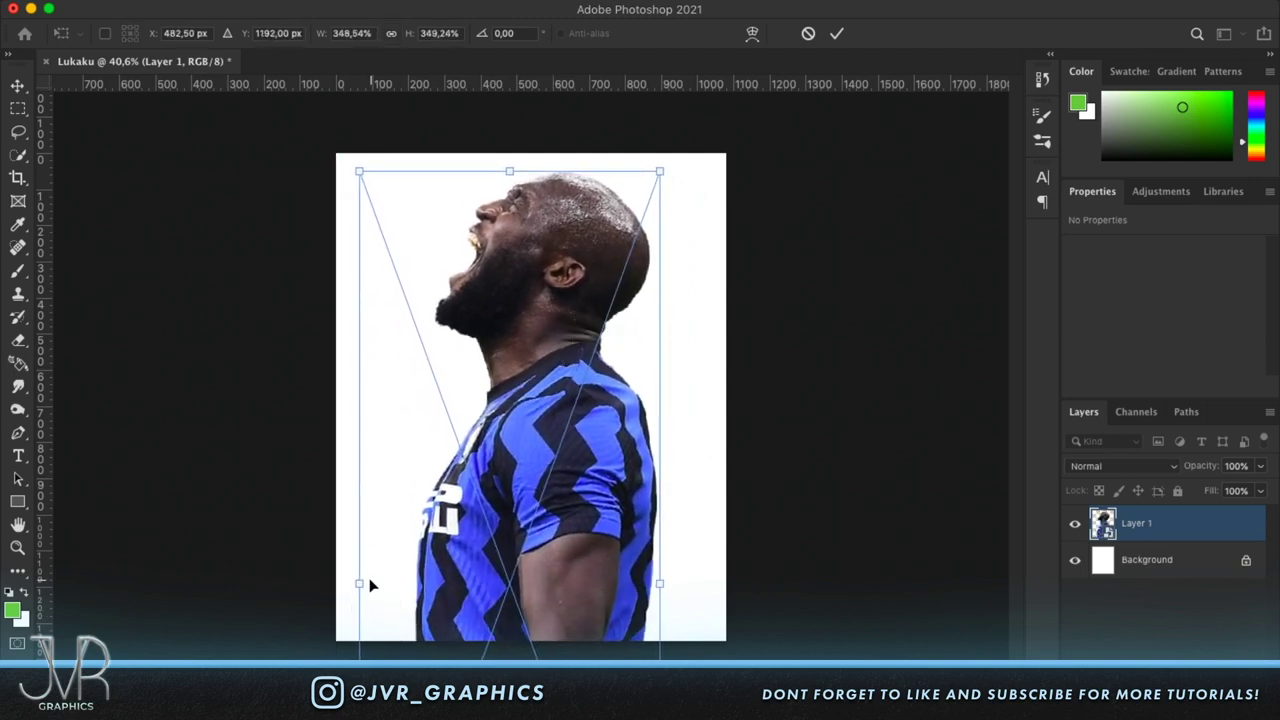
drag(361, 583, 387, 582)
drag(511, 588, 510, 545)
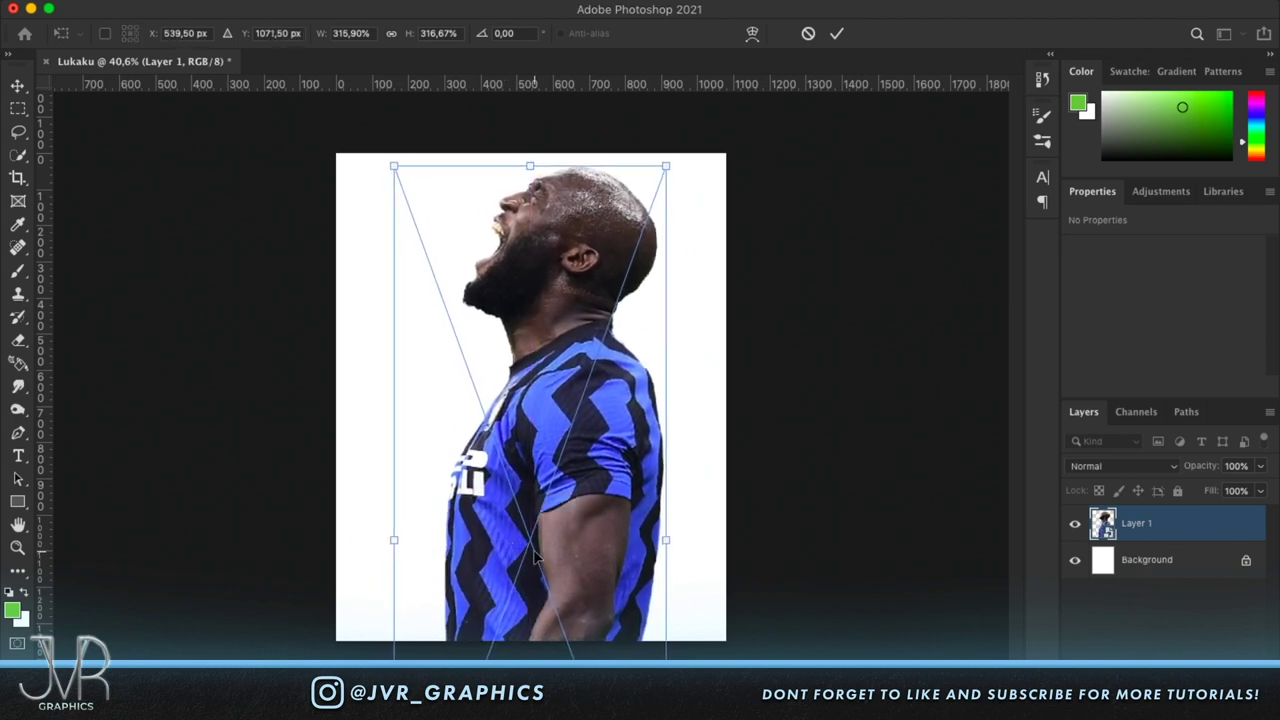
key(Return)
key(b)
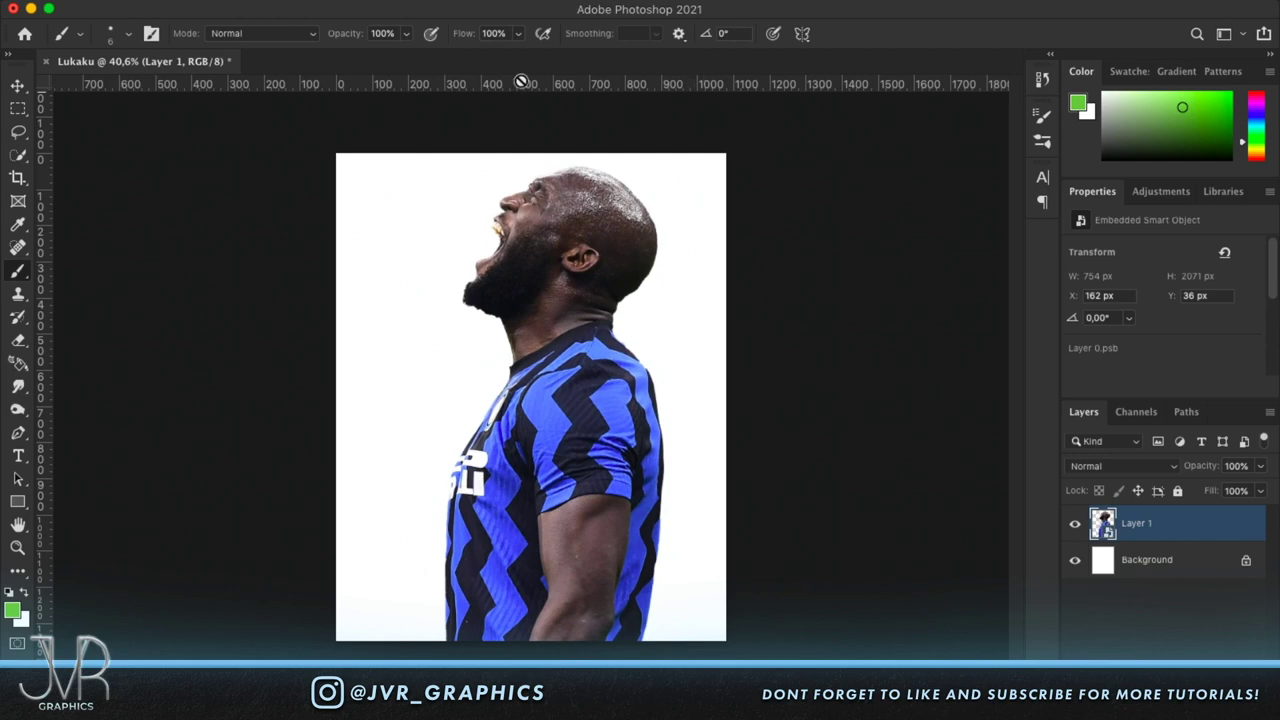
Open the Camera Raw filter on the player layer and set Clarity to +55, Highlights to +23 and Shadows to -13.
click(420, 0)
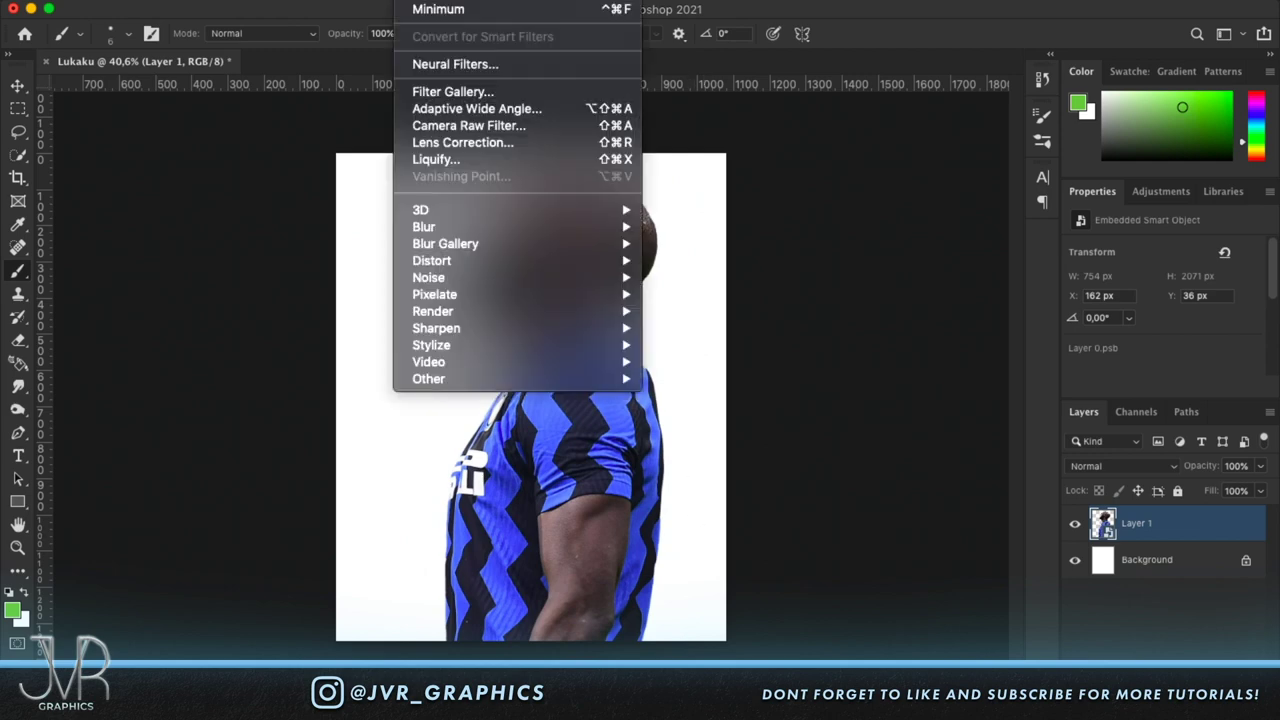
click(453, 122)
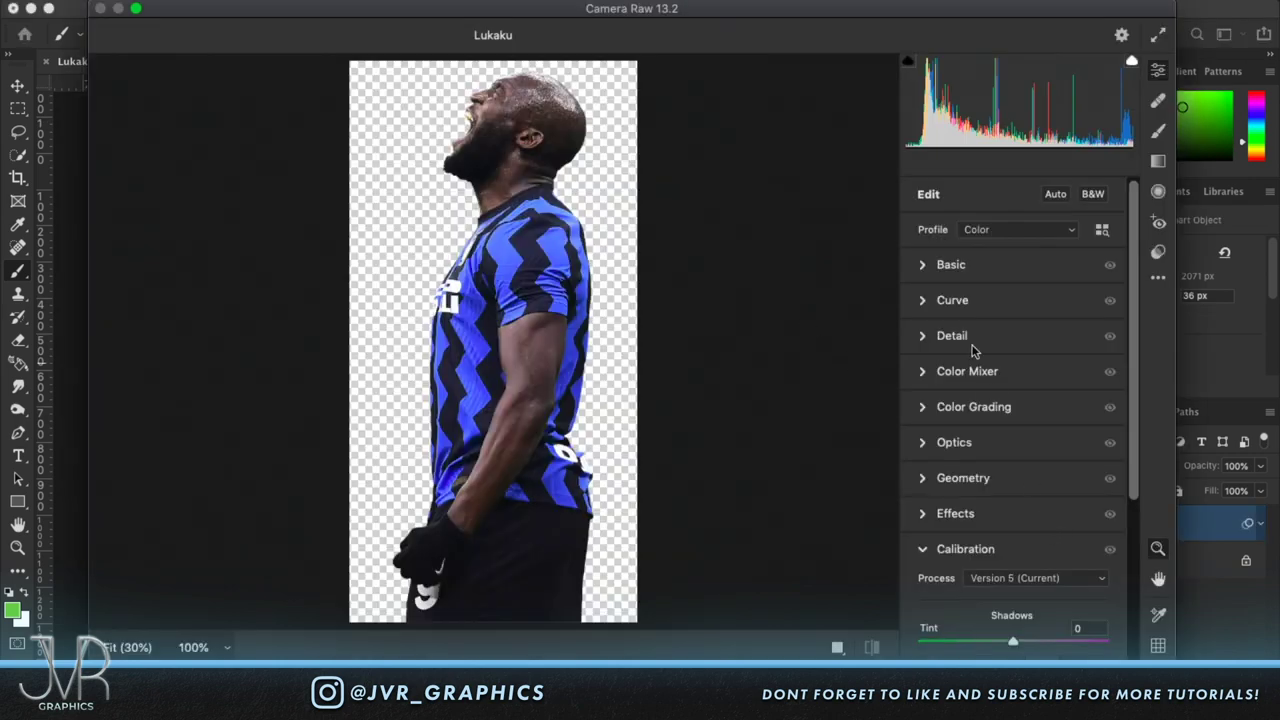
click(922, 265)
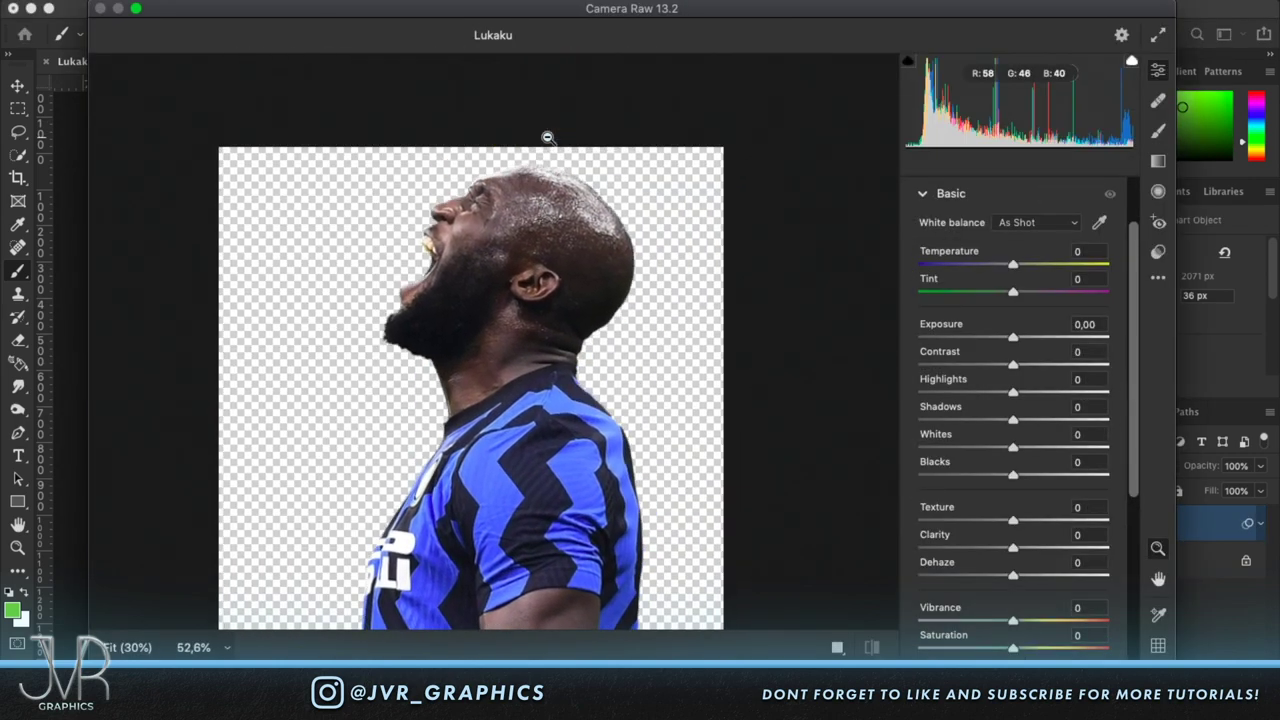
click(1053, 548)
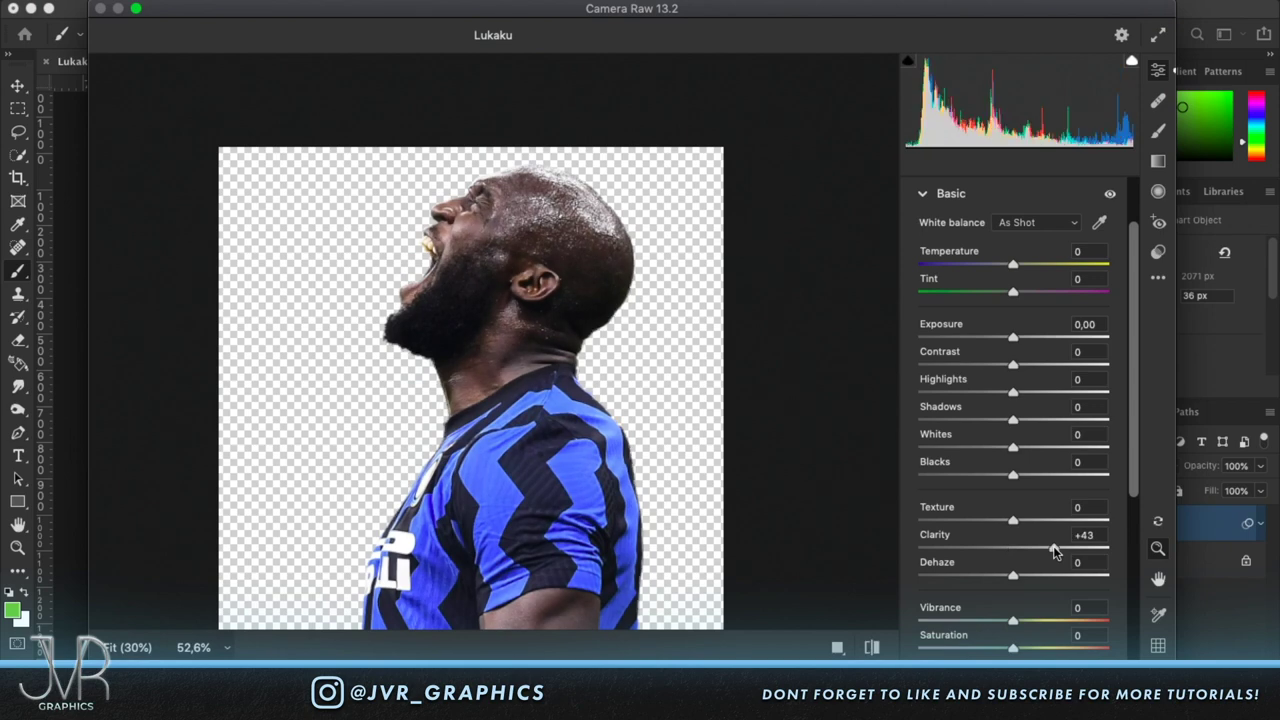
drag(1055, 550, 1068, 549)
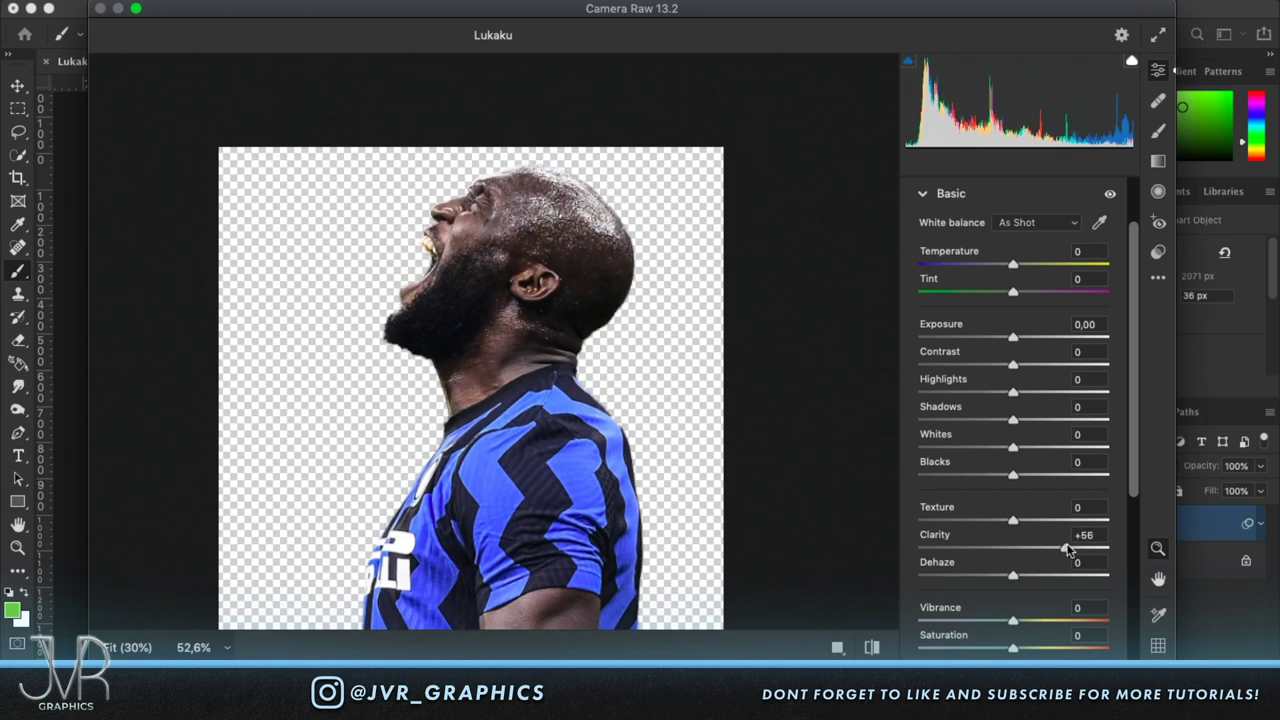
drag(1013, 391, 998, 429)
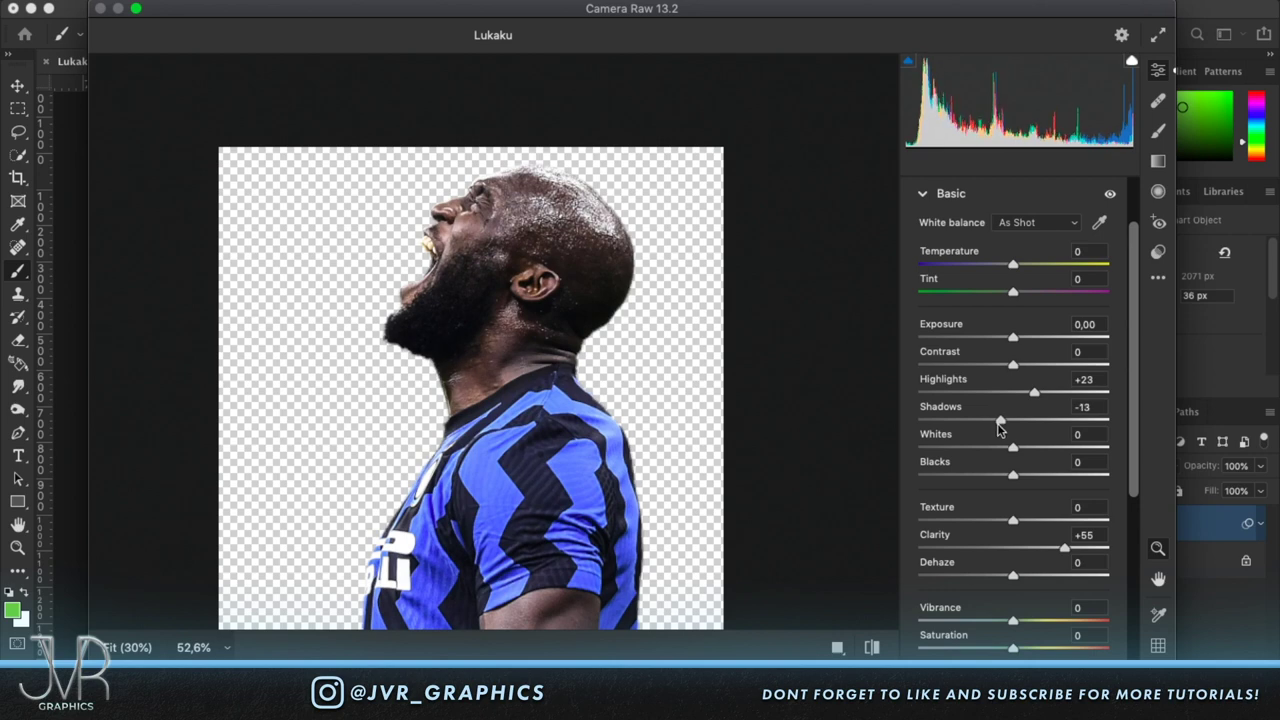
Shape the Camera Raw point curve with points at input 119, output 107 and input 150, output 144.
scroll(998, 429, down, 5)
click(922, 470)
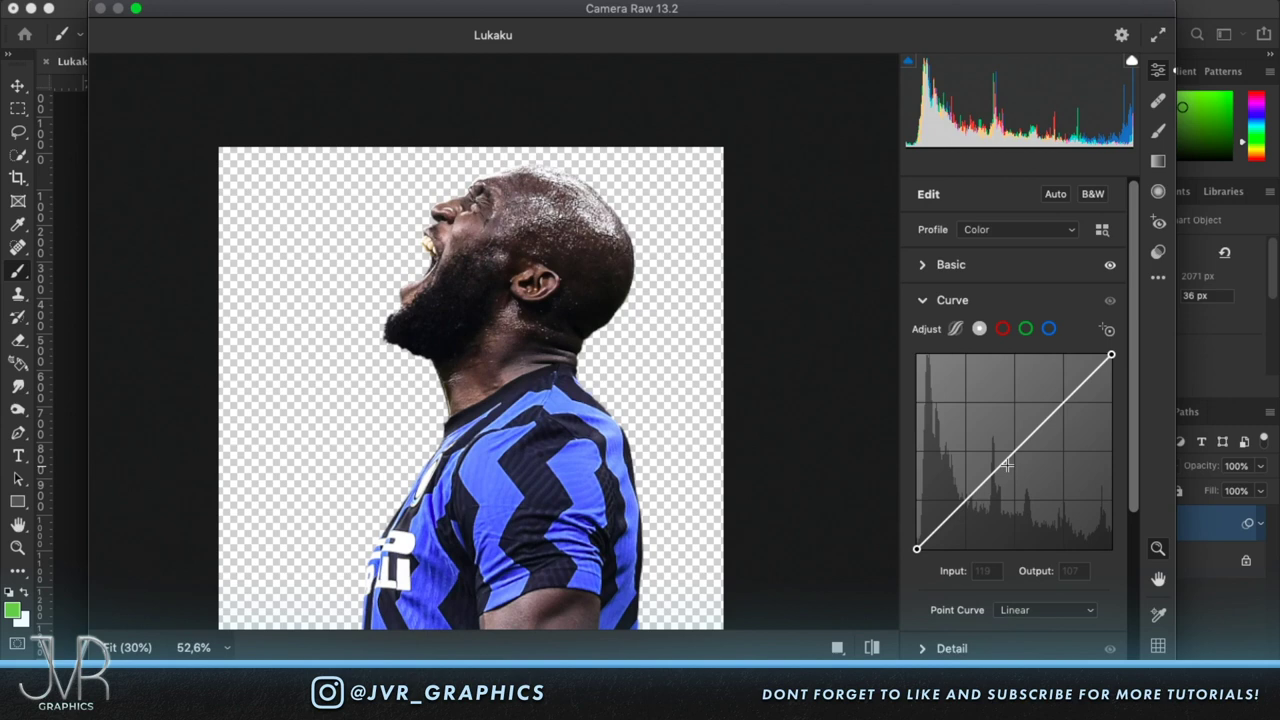
drag(1006, 464, 1007, 467)
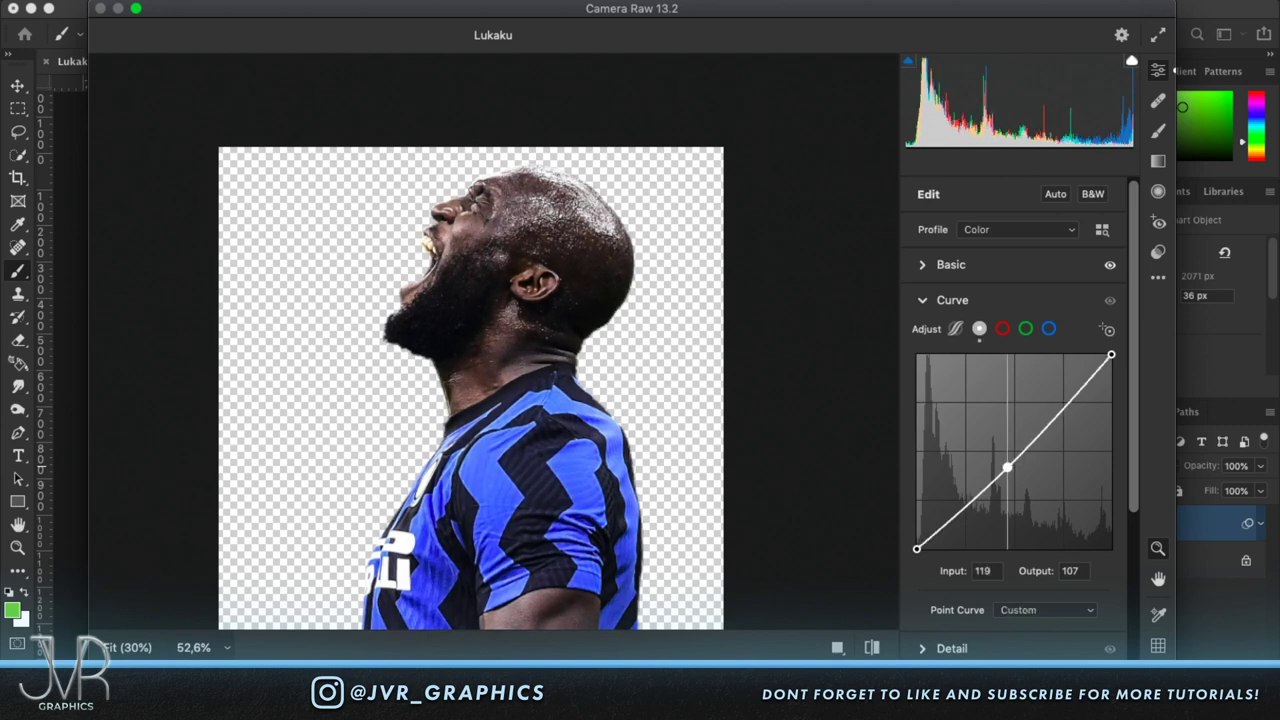
click(1030, 437)
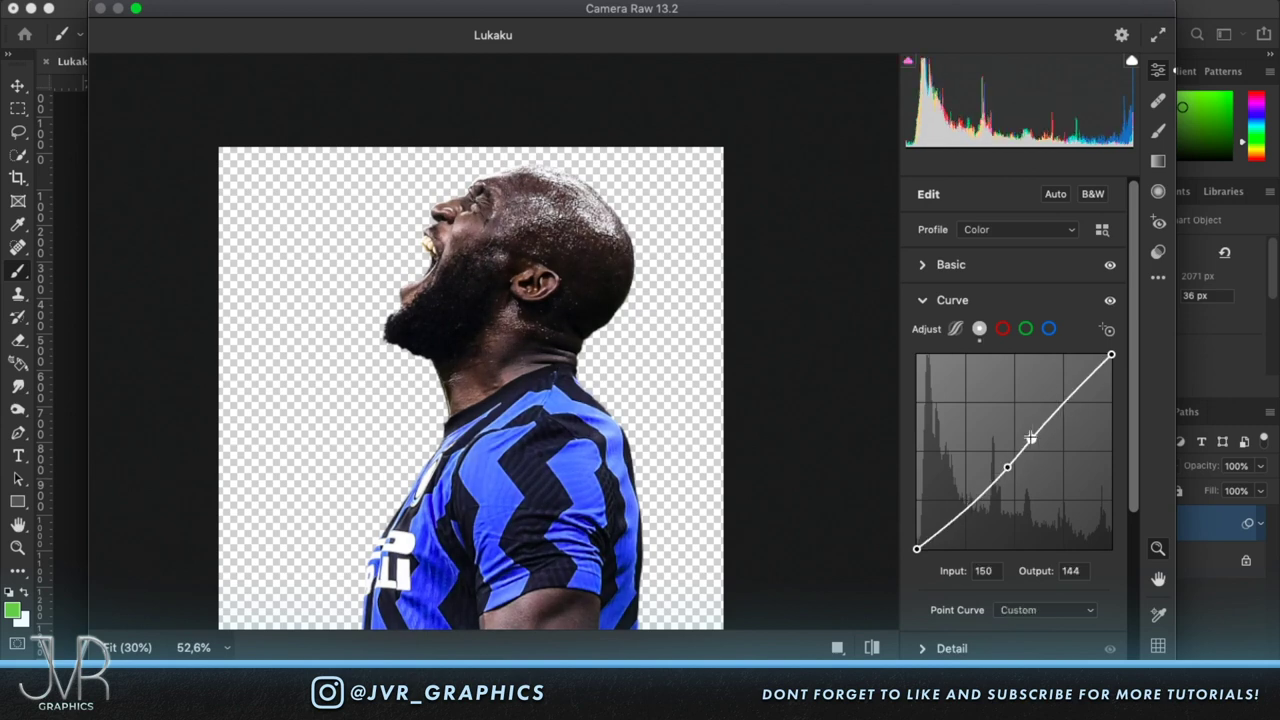
Lower the Vibrance slightly and apply the Camera Raw filter to the player layer.
click(924, 266)
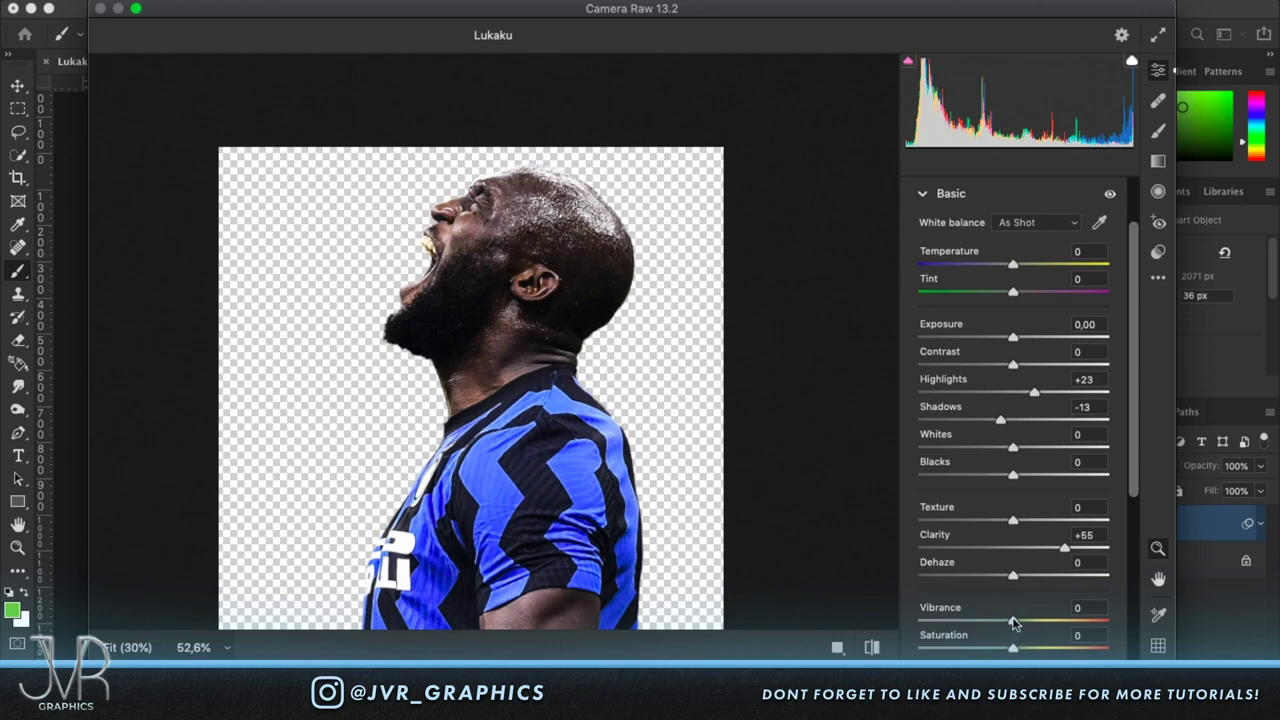
drag(1013, 622, 1009, 623)
key(Return)
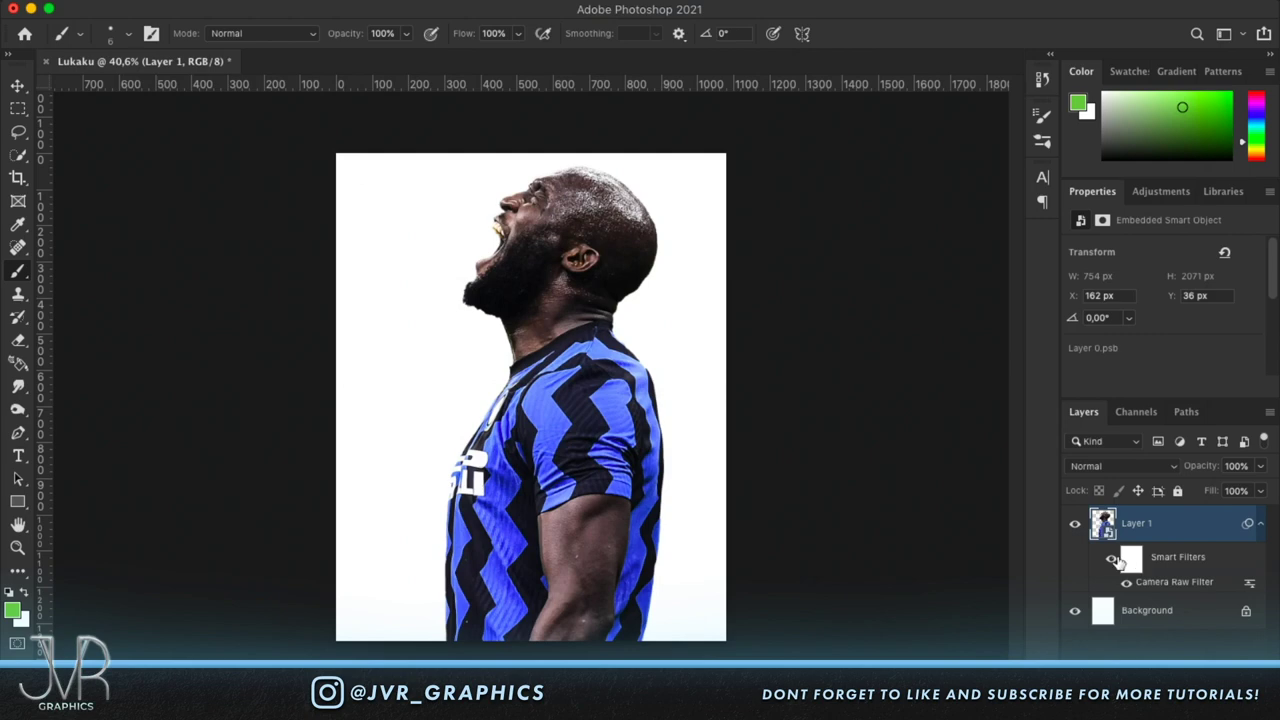
Compare the player with and without the Camera Raw smart filter.
click(1112, 559)
click(1112, 559)
scroll(732, 391, up, 2)
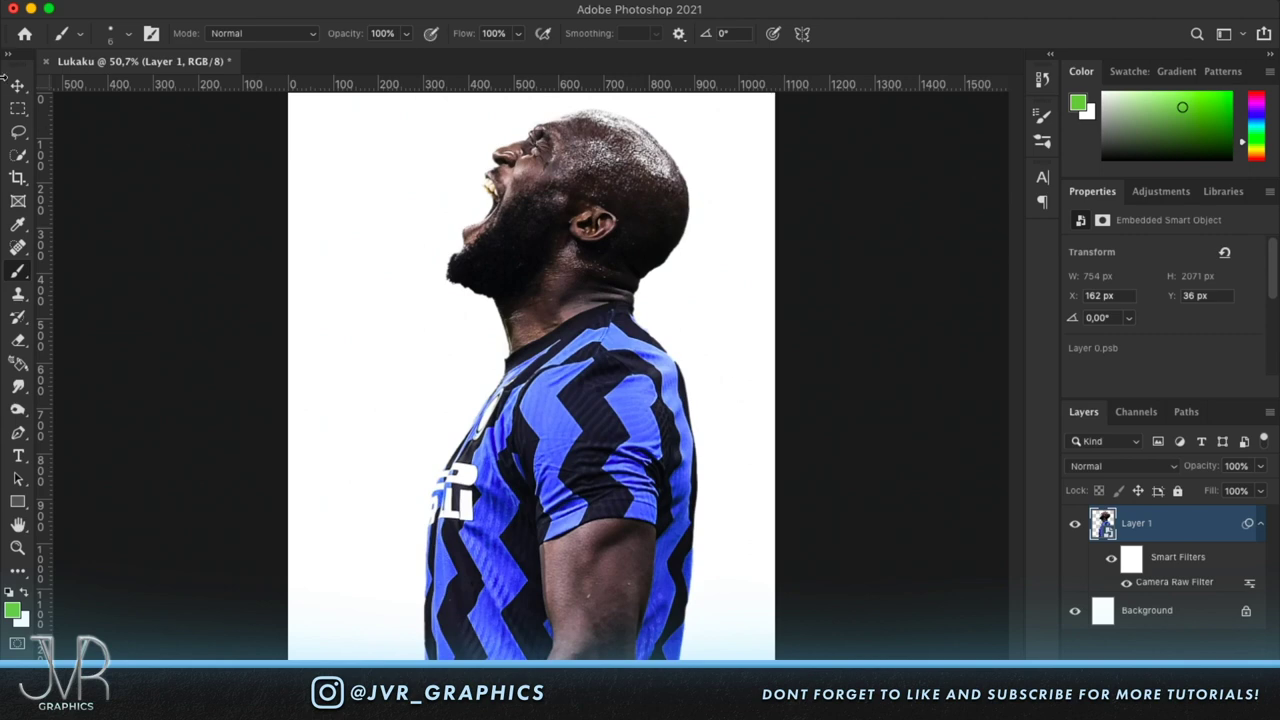
Hide the player layer and draw a black rectangle about 251 x 75 px in the lower-left part of the canvas.
click(18, 108)
click(18, 85)
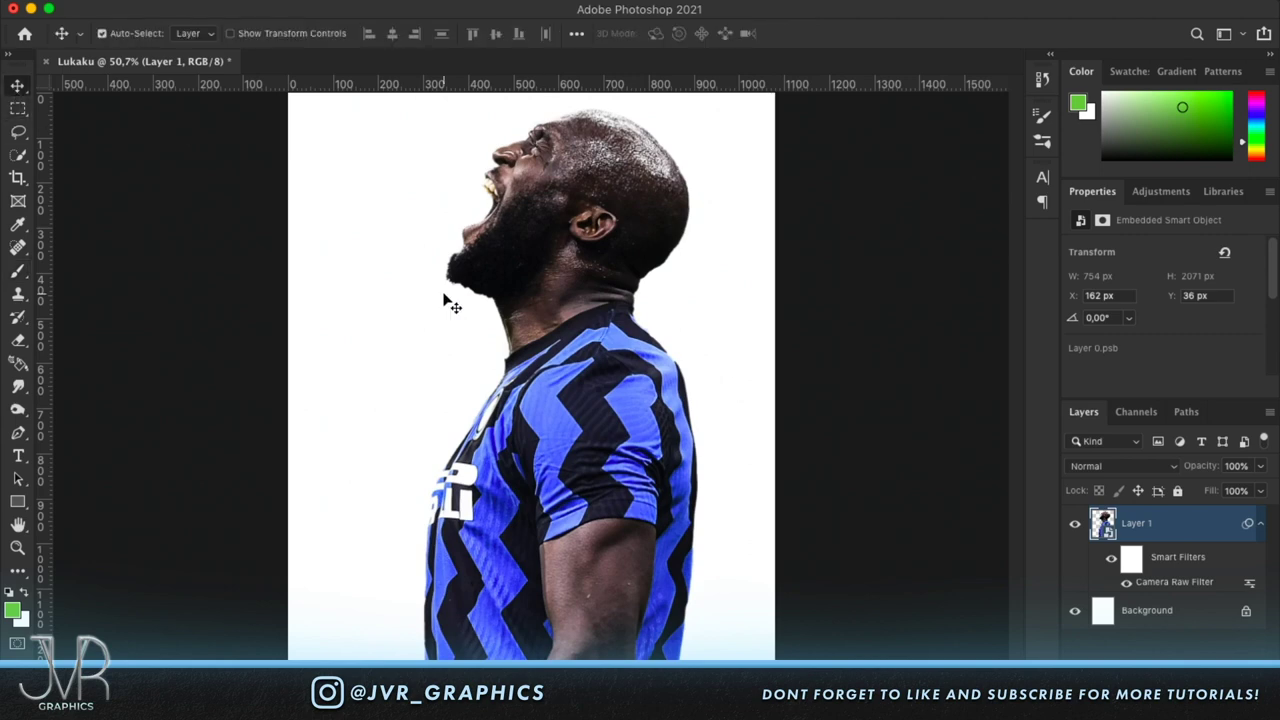
click(1075, 526)
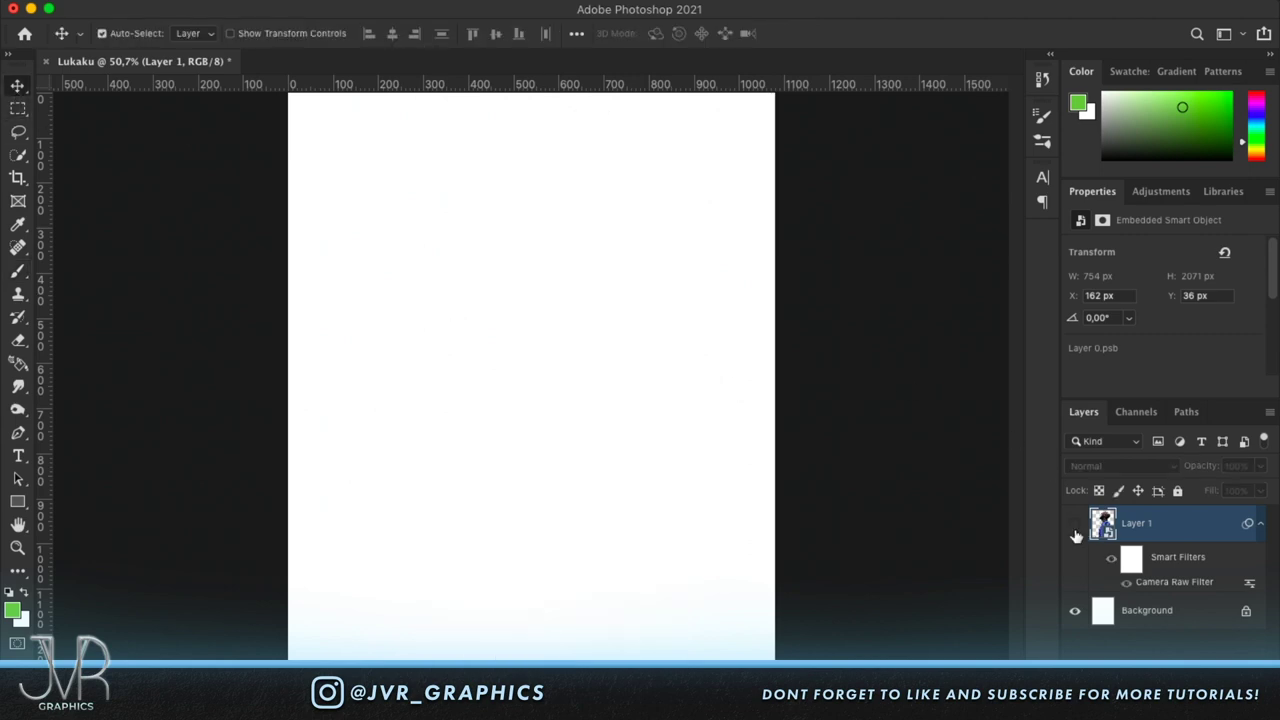
click(1075, 524)
click(1075, 524)
click(17, 503)
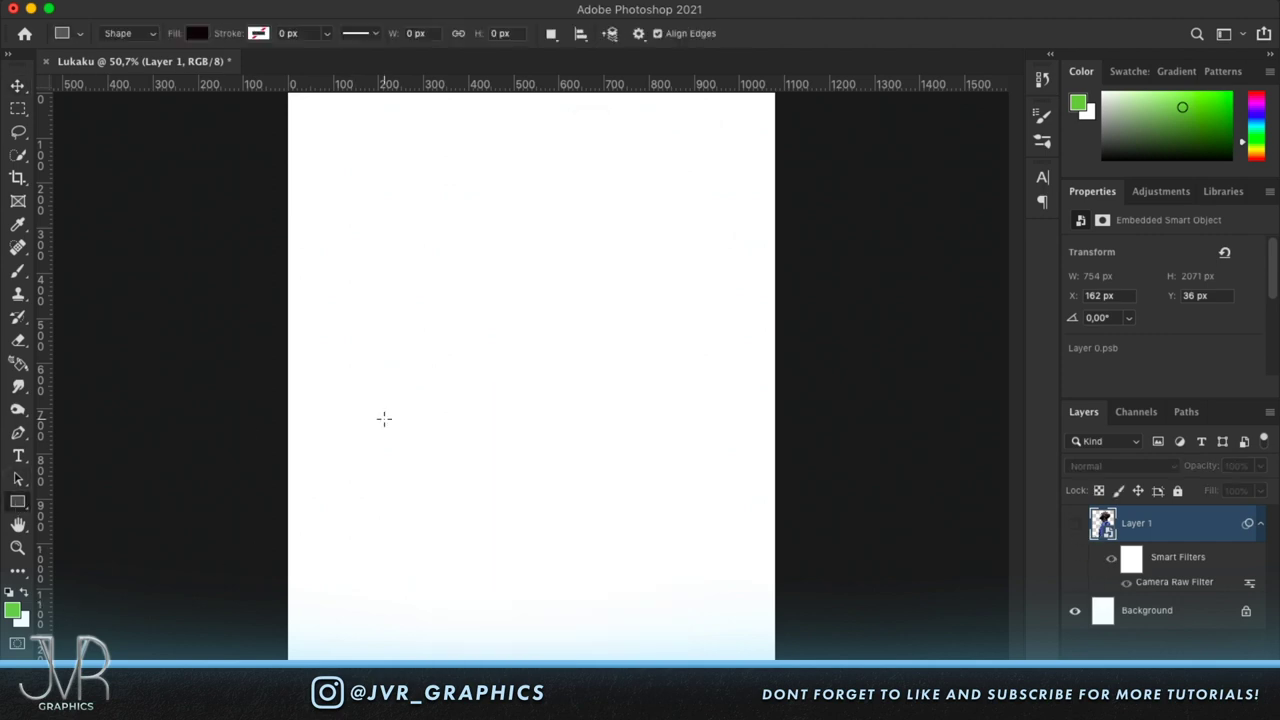
click(1075, 524)
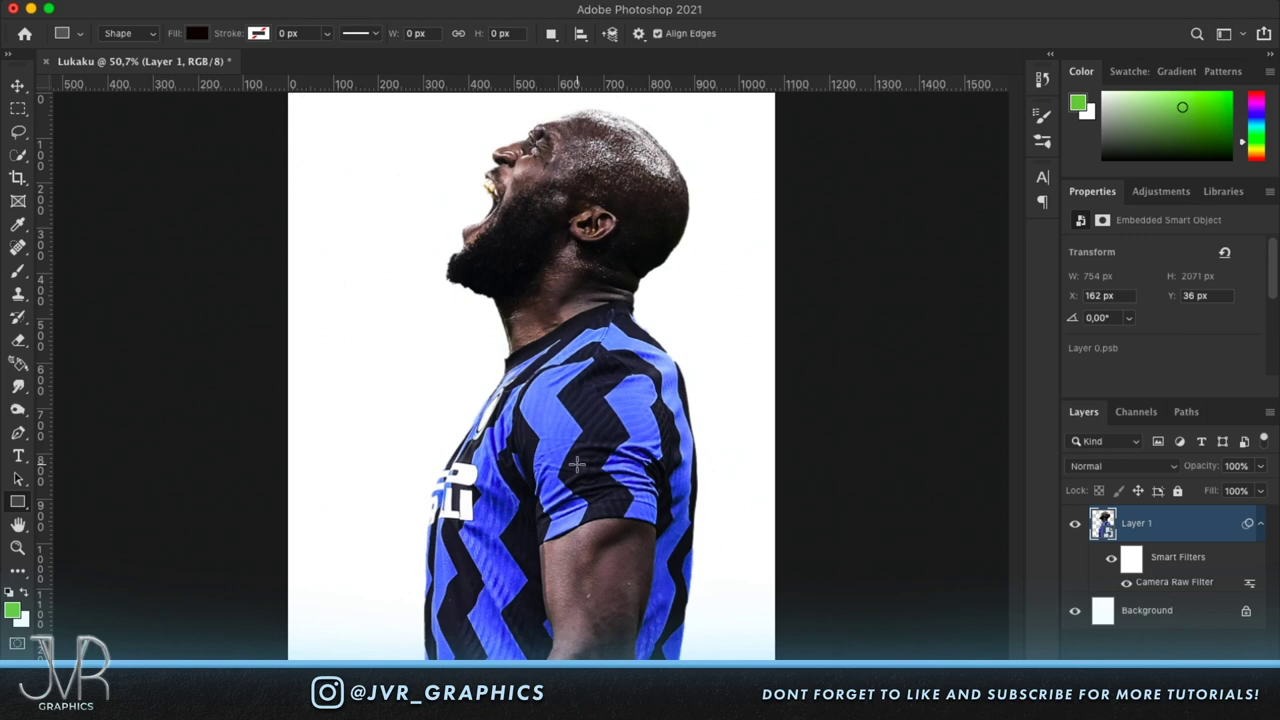
click(1075, 524)
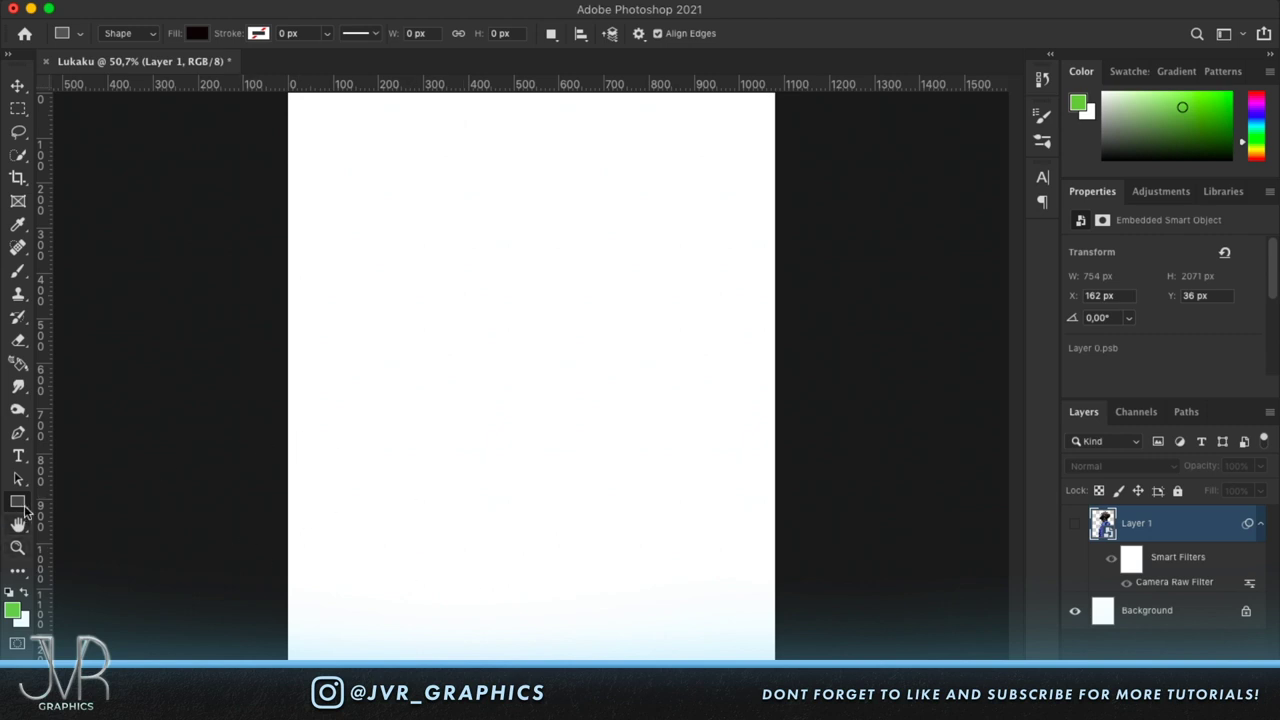
drag(329, 452, 437, 482)
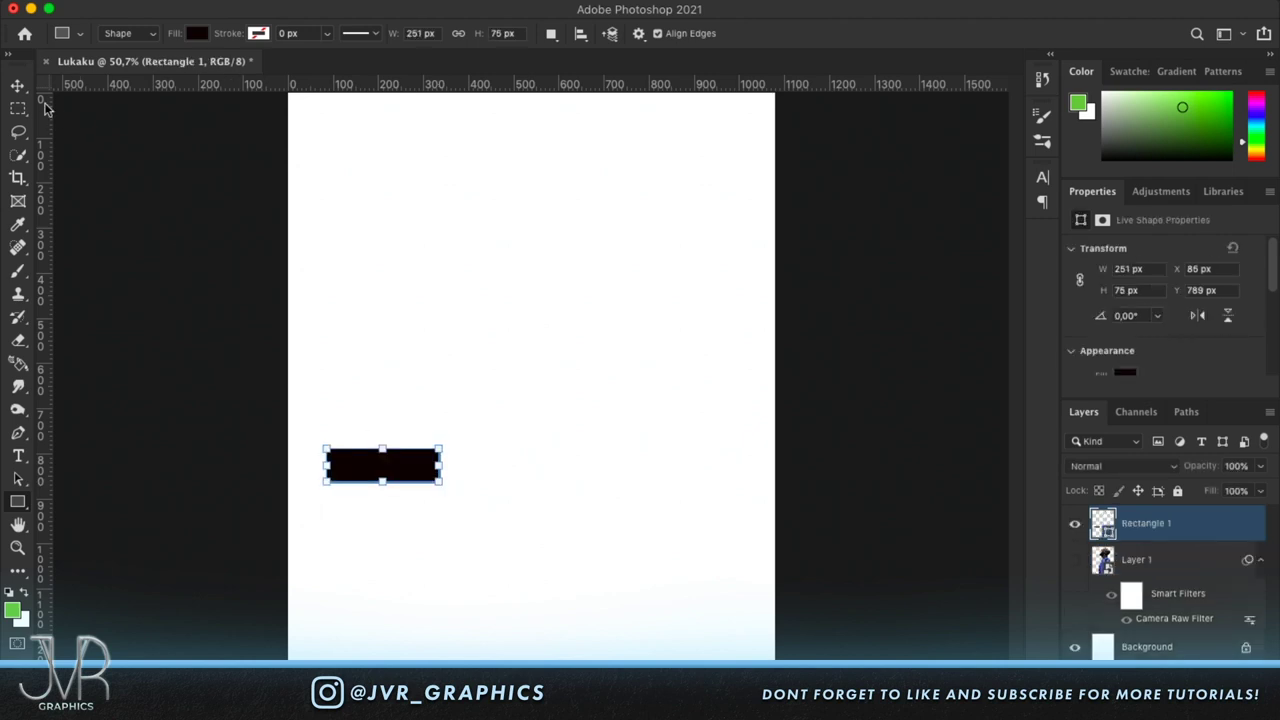
Slant the black rectangle into a parallelogram by shifting its right edge straight down, and apply the transform.
click(19, 86)
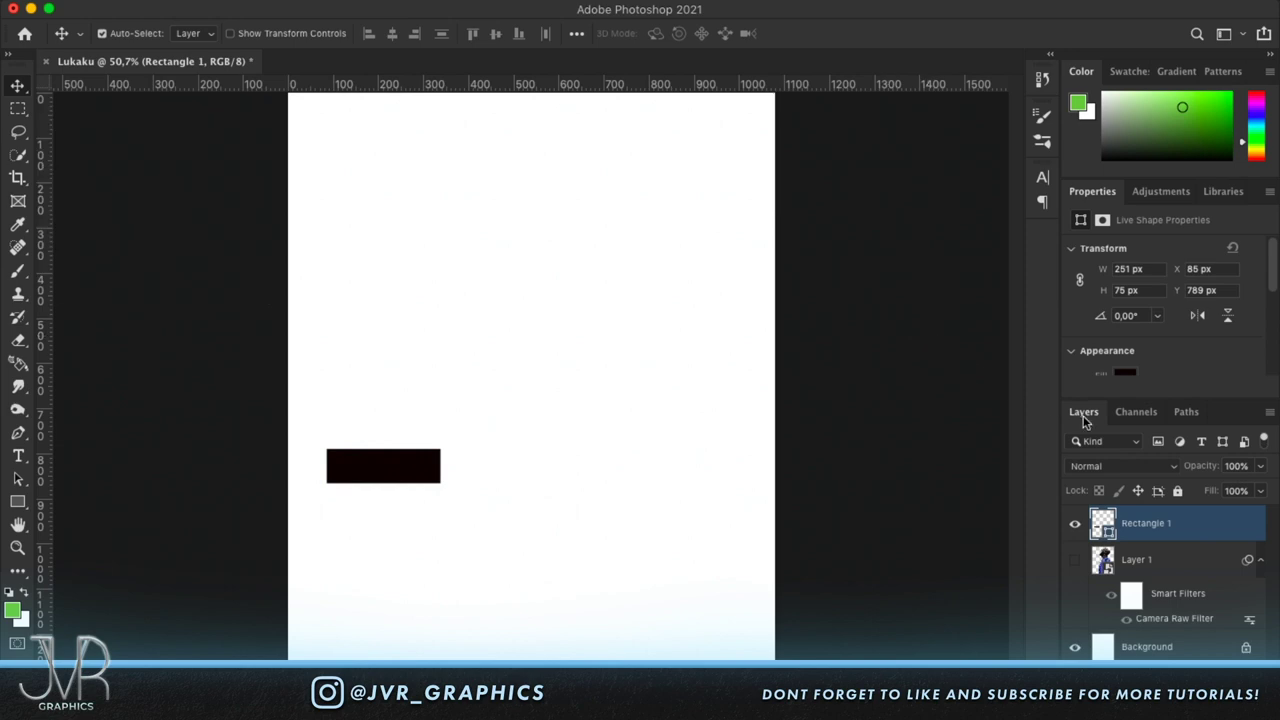
key(ctrl+t)
right_click(417, 475)
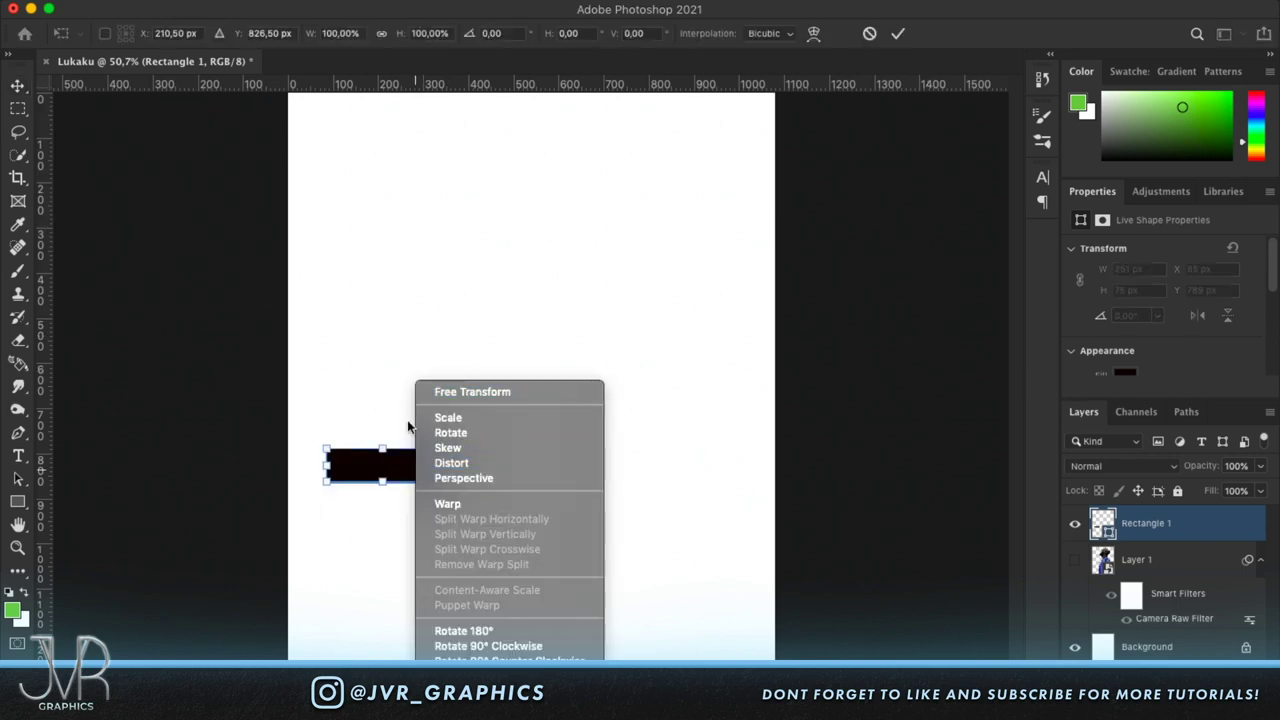
click(392, 470)
right_click(405, 470)
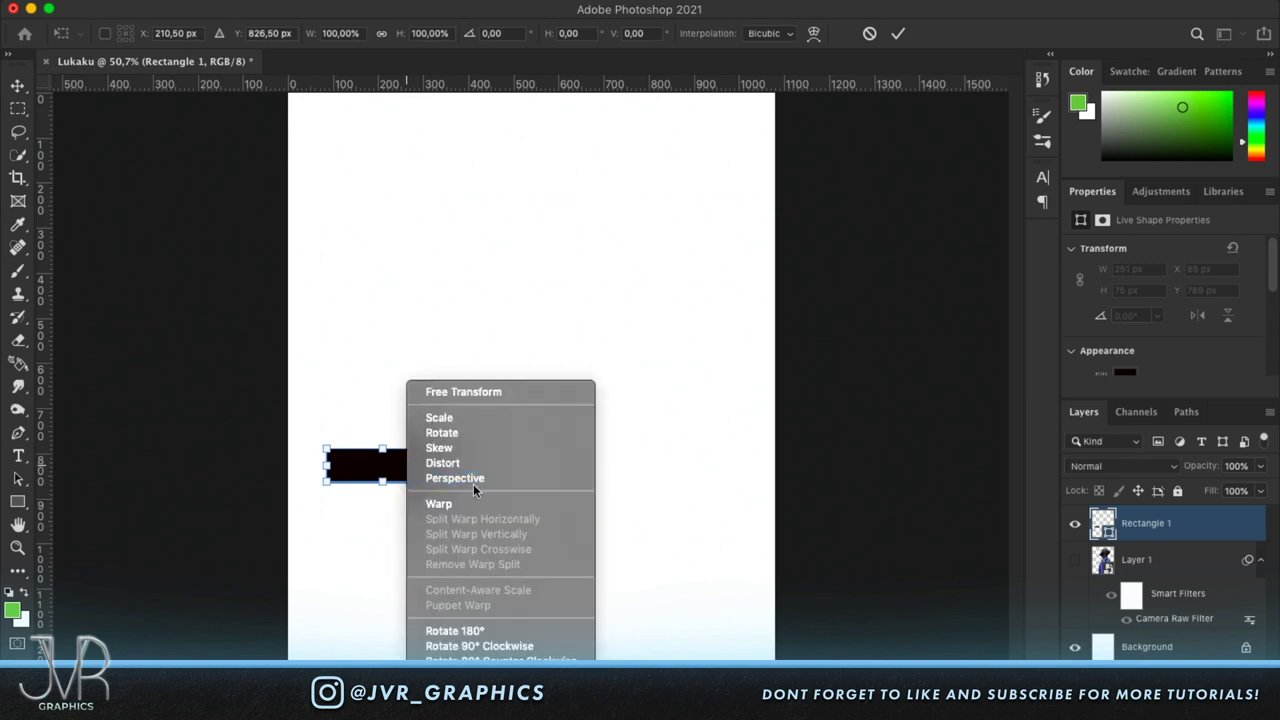
click(452, 479)
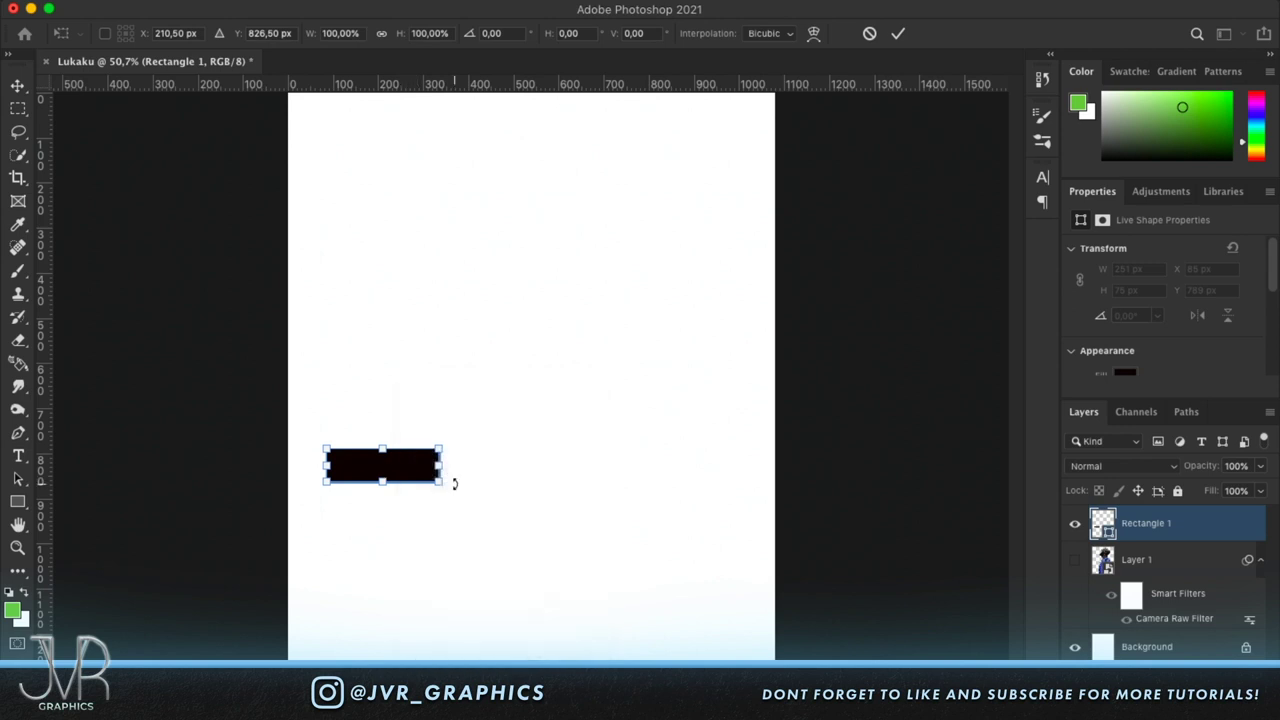
drag(446, 484, 441, 516)
click(895, 34)
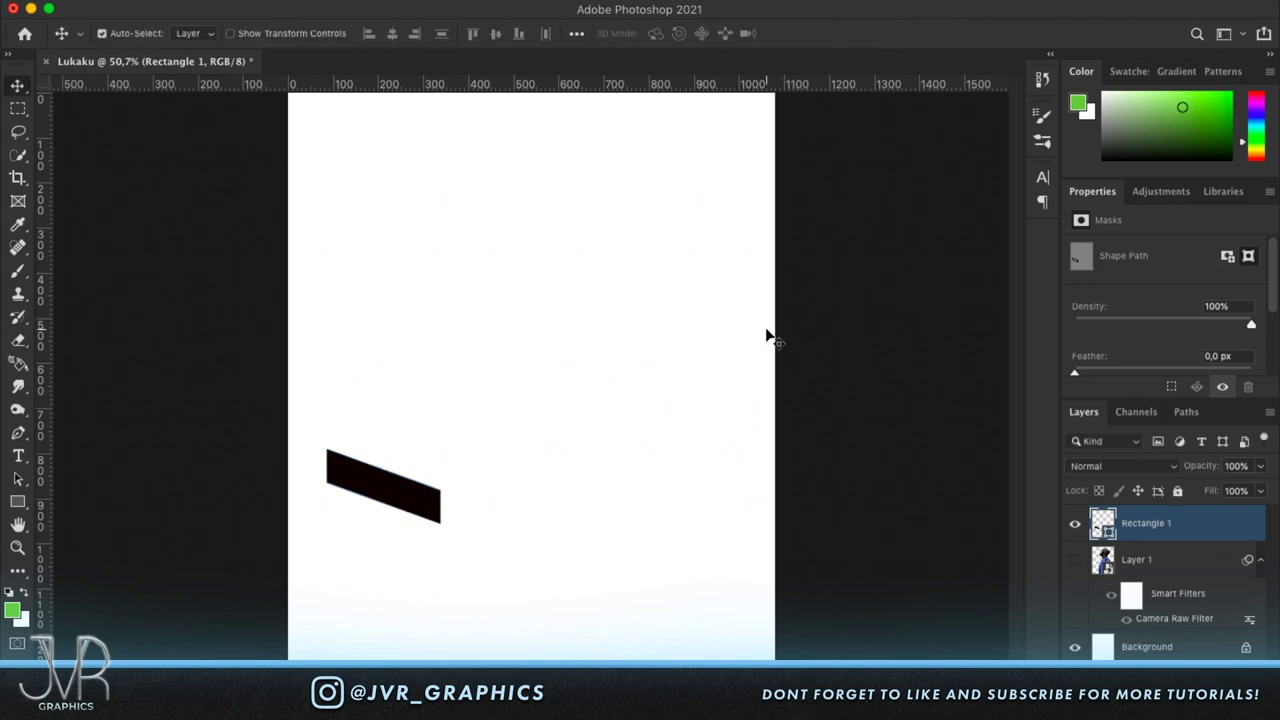
Duplicate the slanted bar, flip the copy horizontally and place it against the original's right edge to form a V.
key(super)
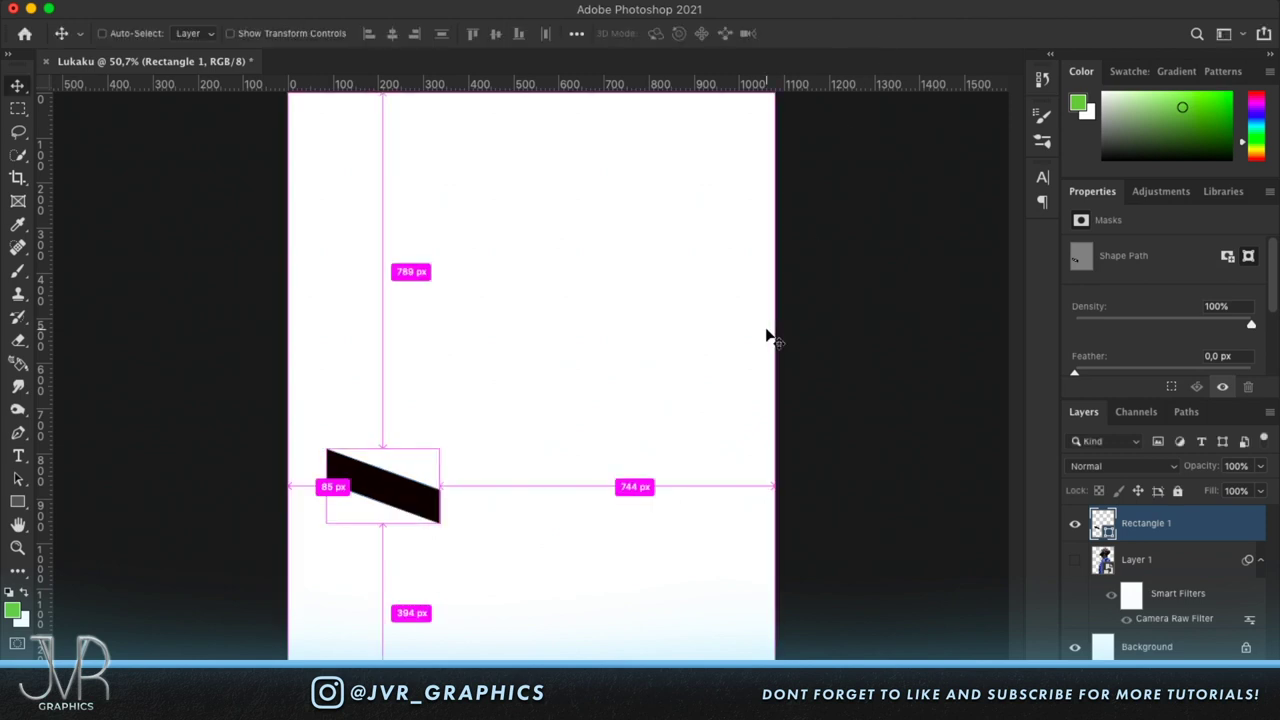
key(super+j)
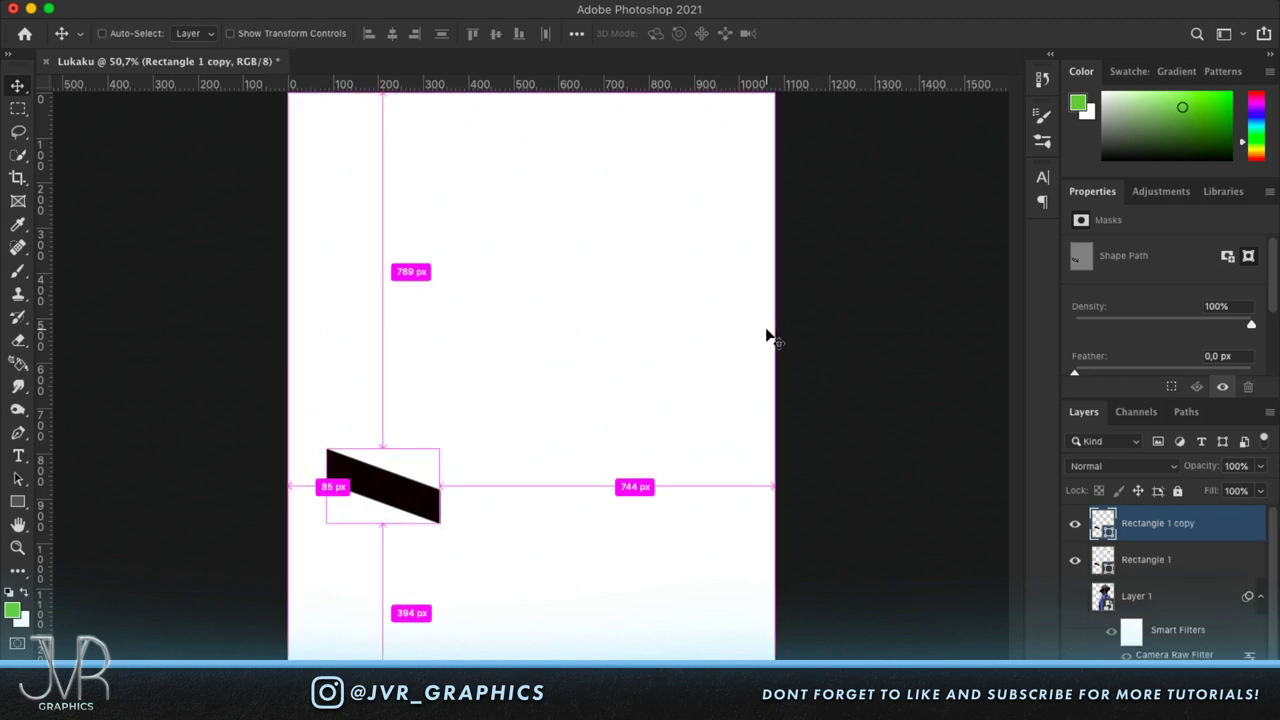
key(super+t)
drag(391, 474, 405, 375)
key(super+z)
right_click(409, 503)
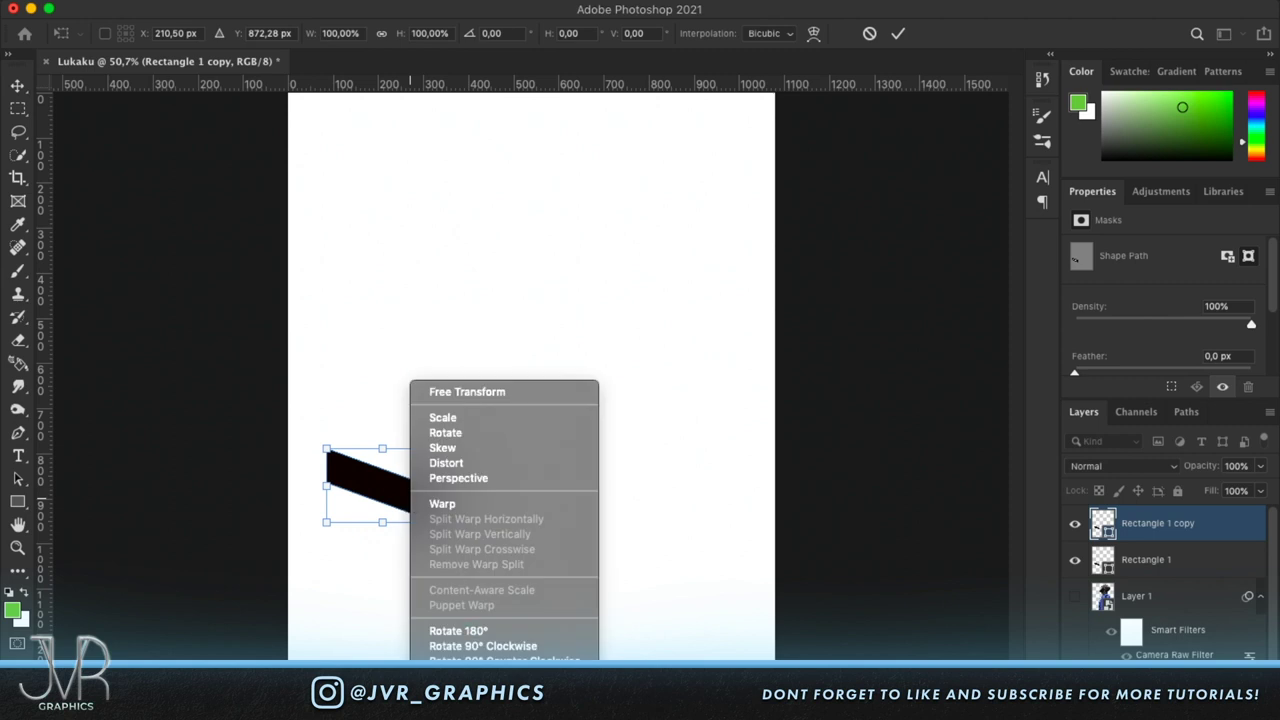
click(465, 686)
drag(395, 497, 483, 497)
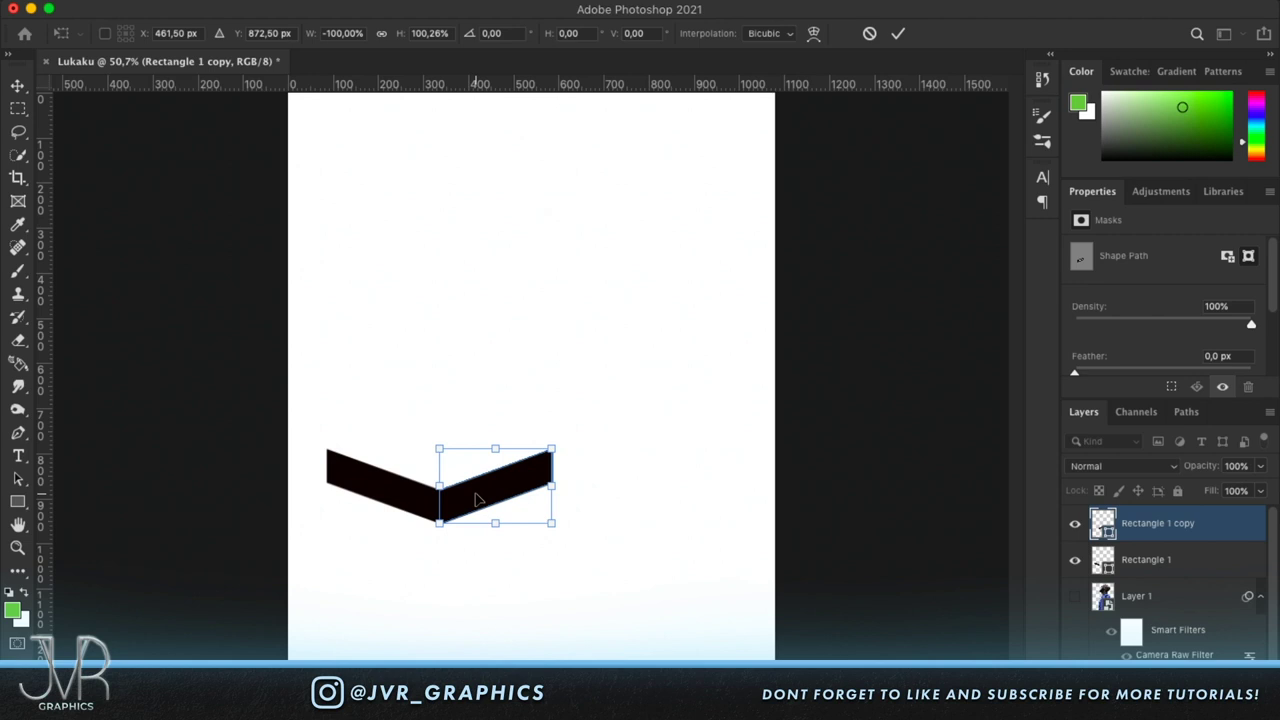
Raise the mirrored bar until its lower inner corner meets the original bar's upper inner corner, and apply the transform.
scroll(477, 500, up, 3)
scroll(477, 500, left, 3)
drag(503, 428, 503, 375)
scroll(498, 455, up, 10)
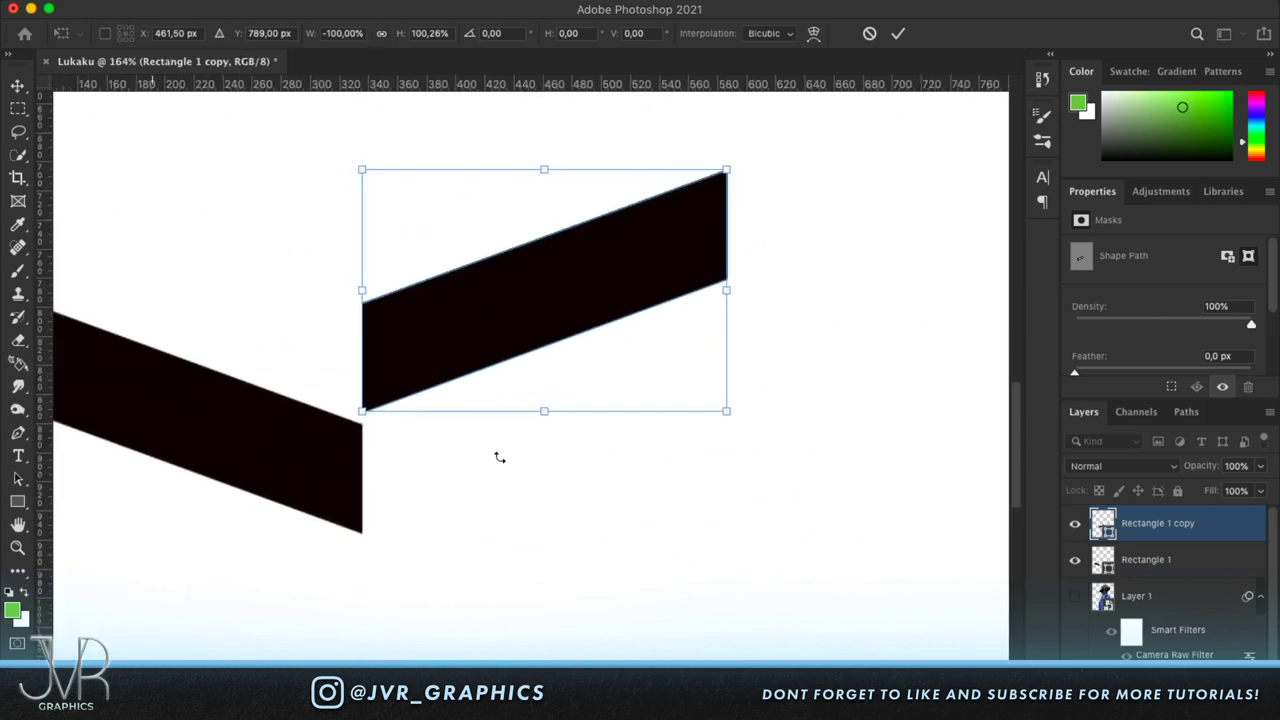
scroll(499, 457, left, 5)
drag(624, 285, 624, 304)
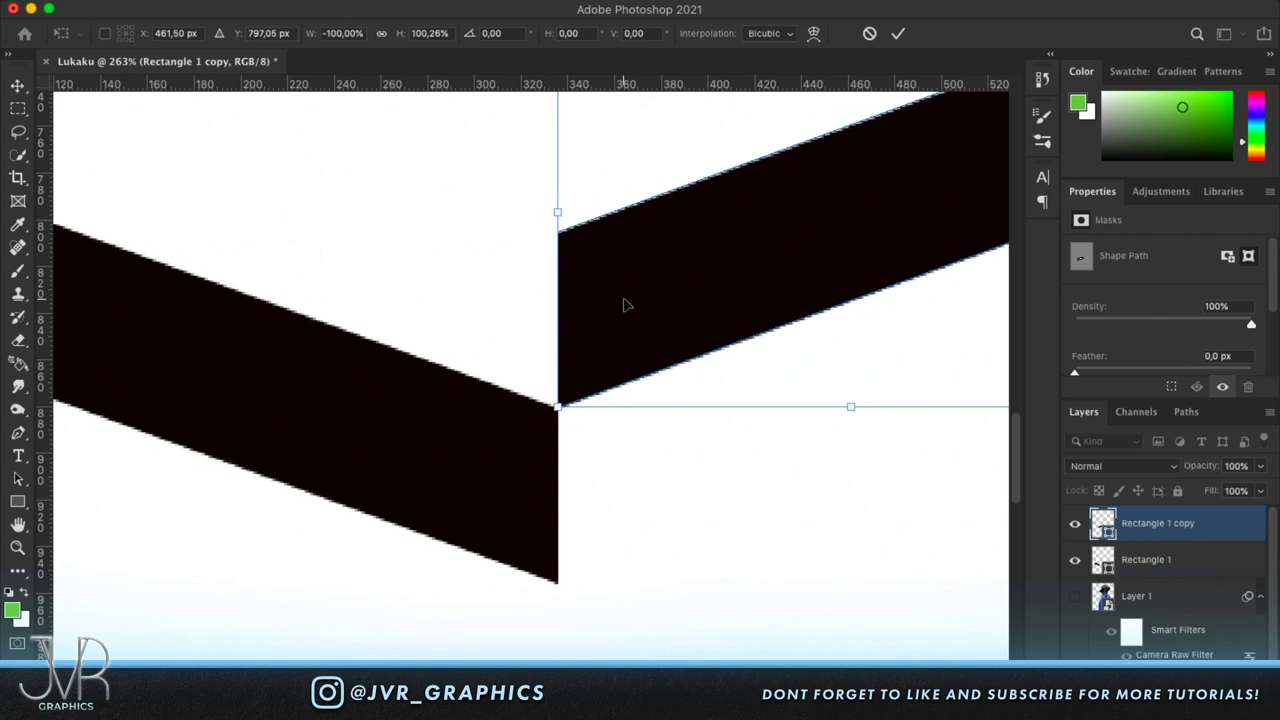
key(Return)
Duplicate both bars and move the copies straight down to Y 986 px so their inner corners meet the bars above.
scroll(555, 428, down, 5)
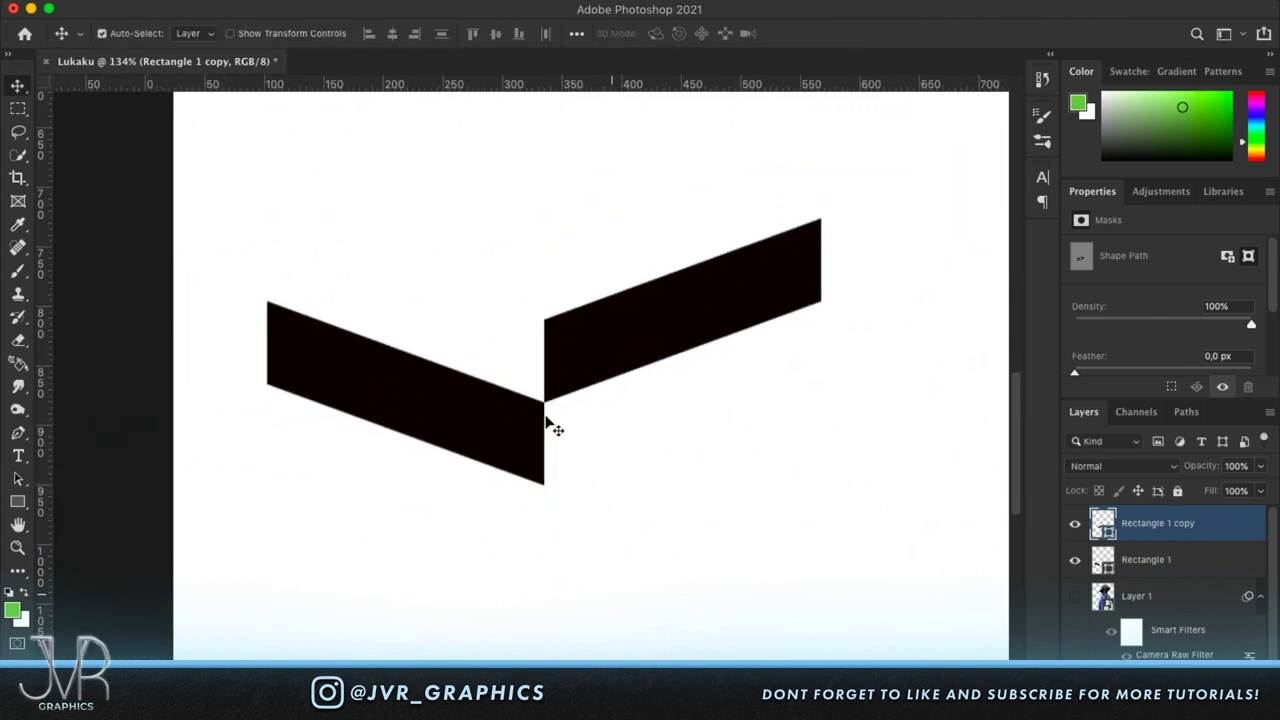
shift+click(1188, 565)
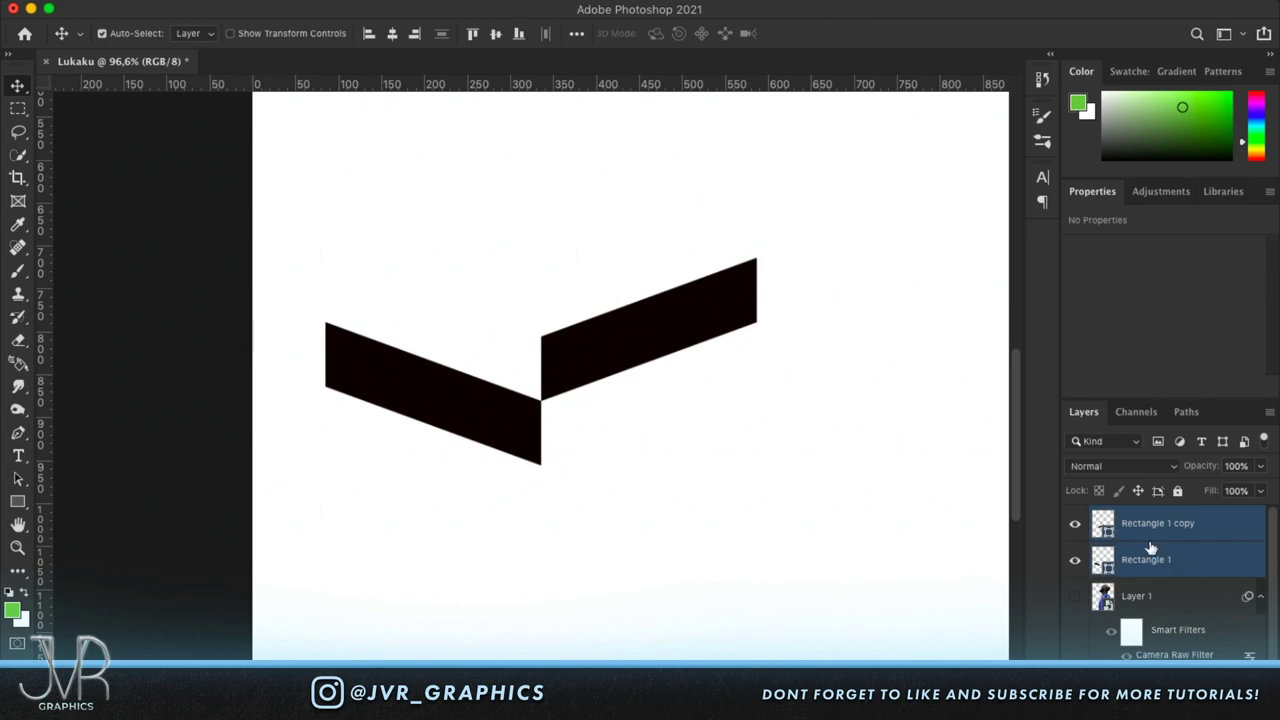
key(ctrl+j)
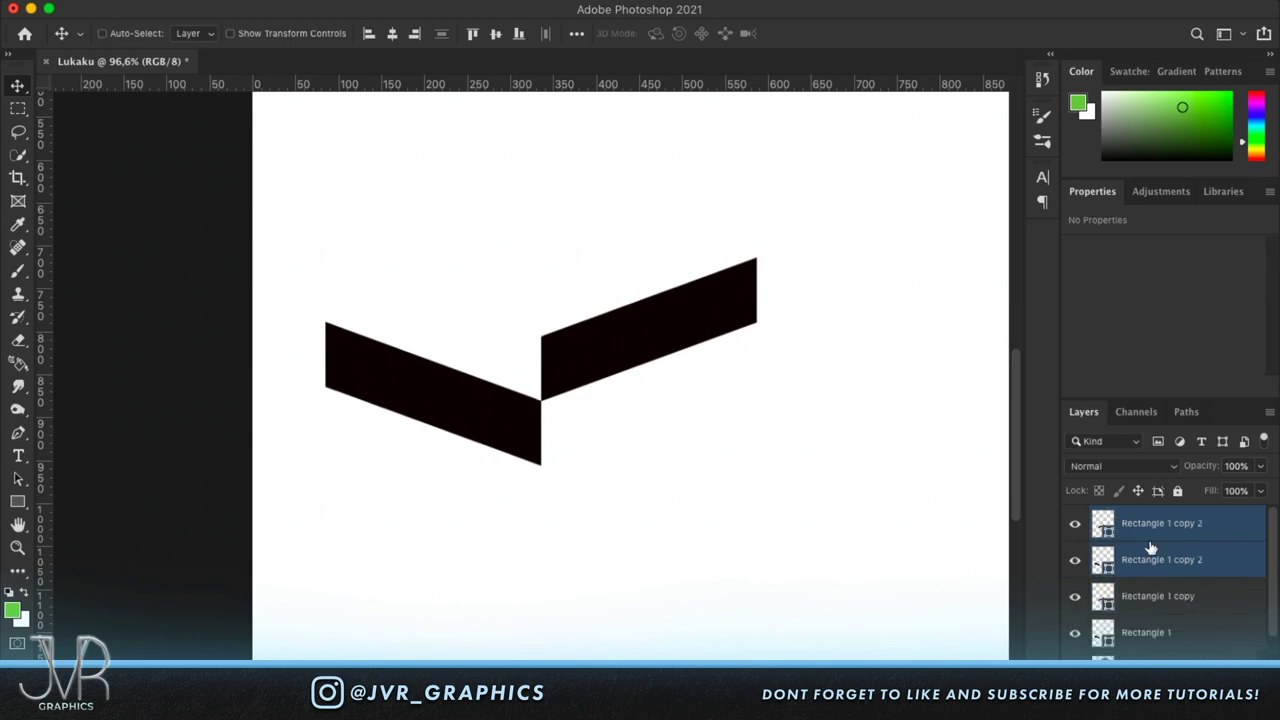
key(ctrl+t)
drag(638, 327, 637, 454)
scroll(530, 527, up, 3)
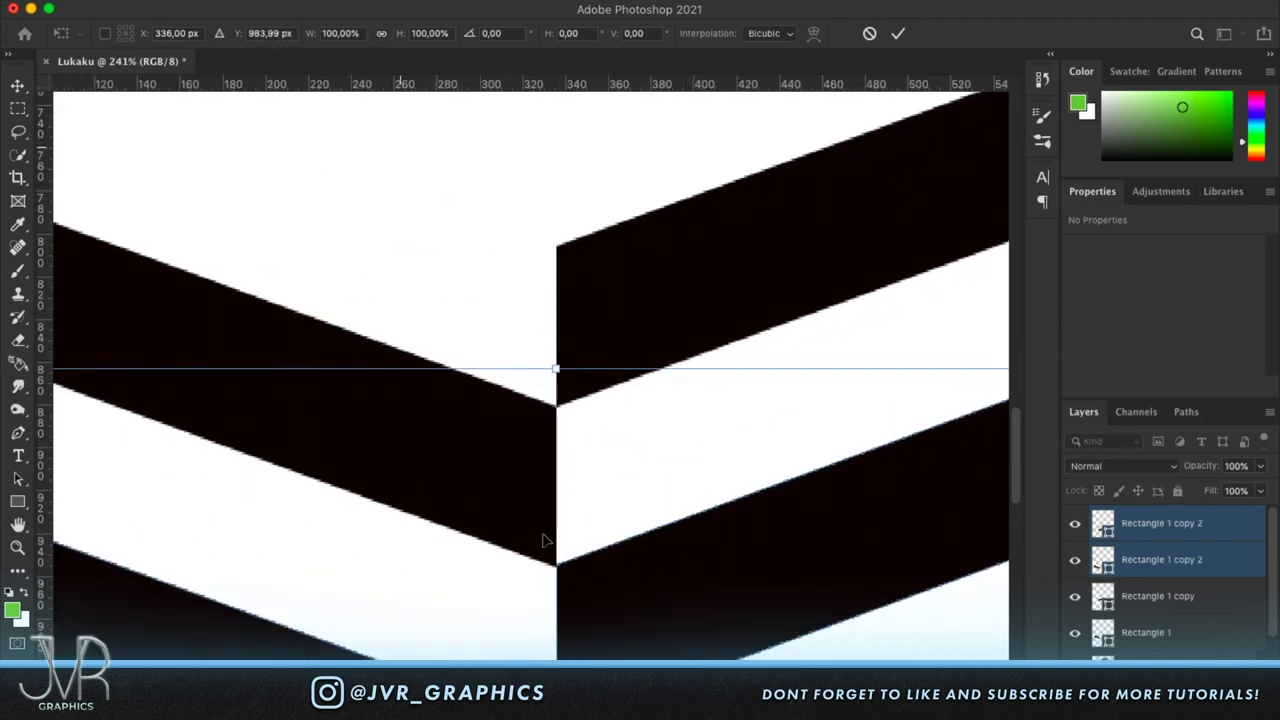
scroll(543, 534, up, 3)
key(Down)
key(Down)
key(Down)
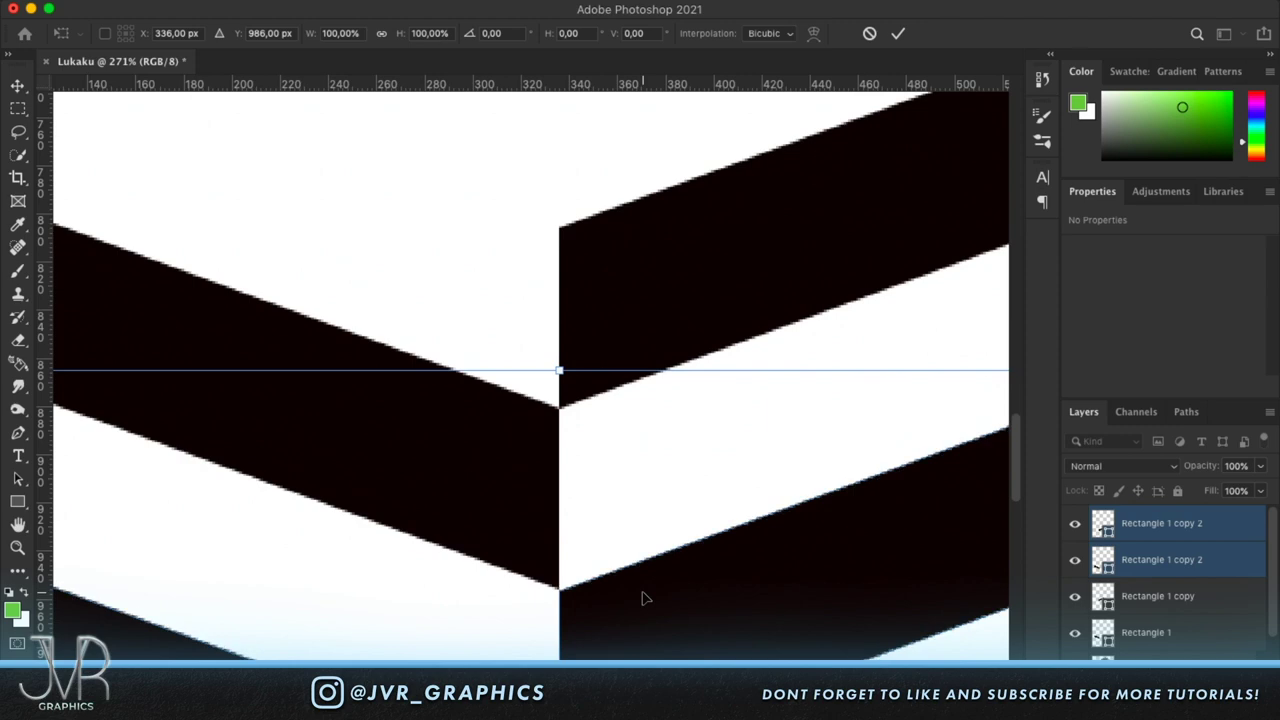
key(Return)
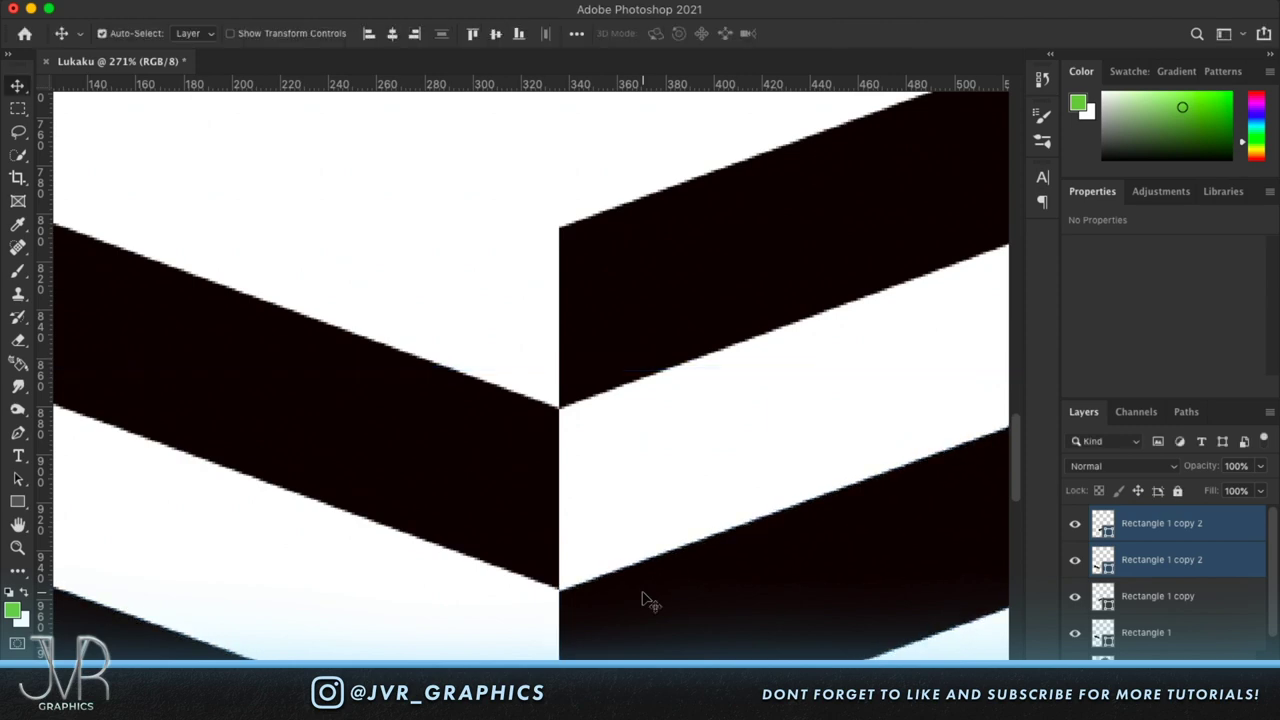
Duplicate all four bars and move the copies down to about Y 1210 px, continuing the evenly spaced stripe pattern.
scroll(603, 543, down, 3)
scroll(603, 543, down, 3)
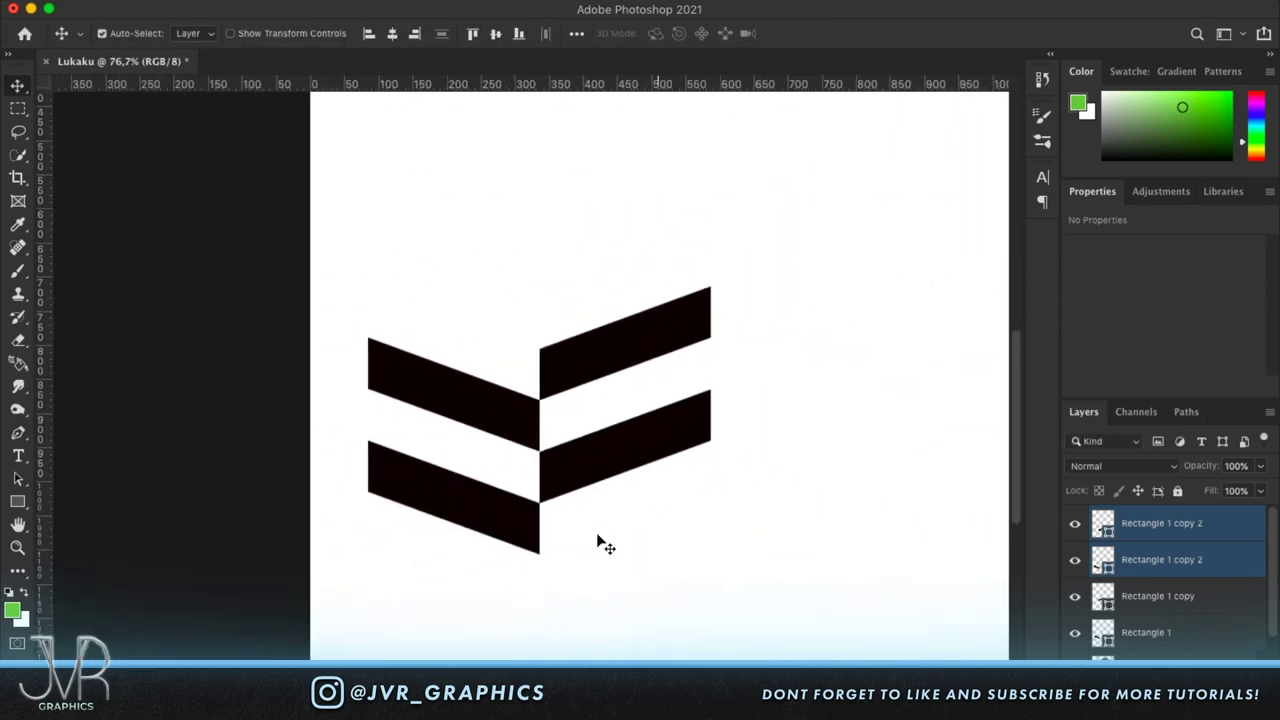
click(1172, 630)
shift+click(1155, 520)
key(ctrl+j)
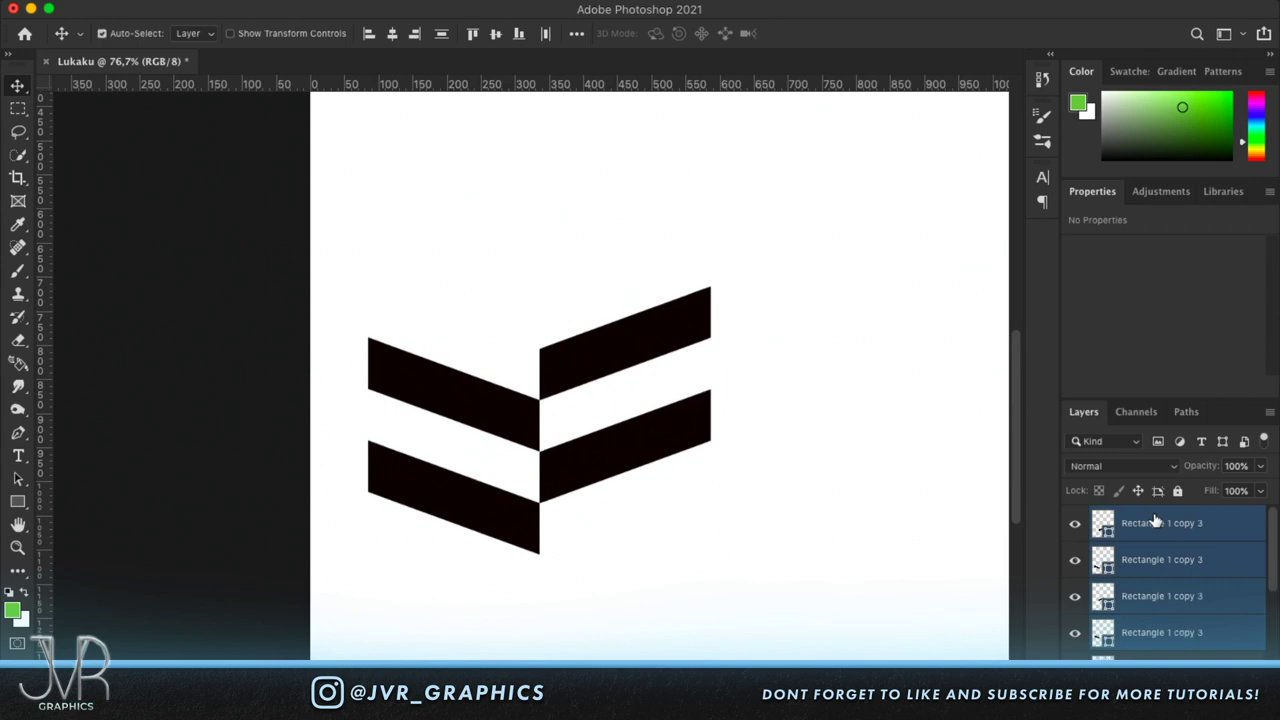
key(ctrl+t)
drag(614, 320, 600, 536)
scroll(600, 537, up, 5)
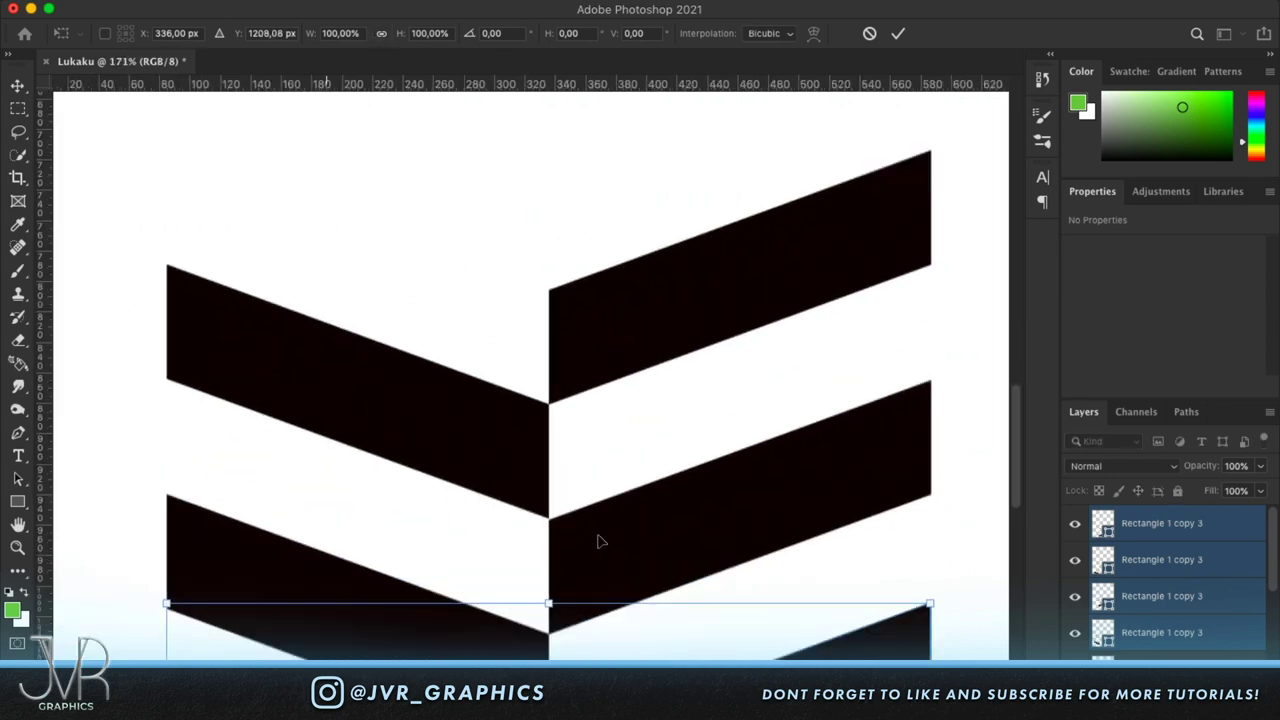
scroll(598, 541, up, 3)
key(Down)
key(Down)
key(Down)
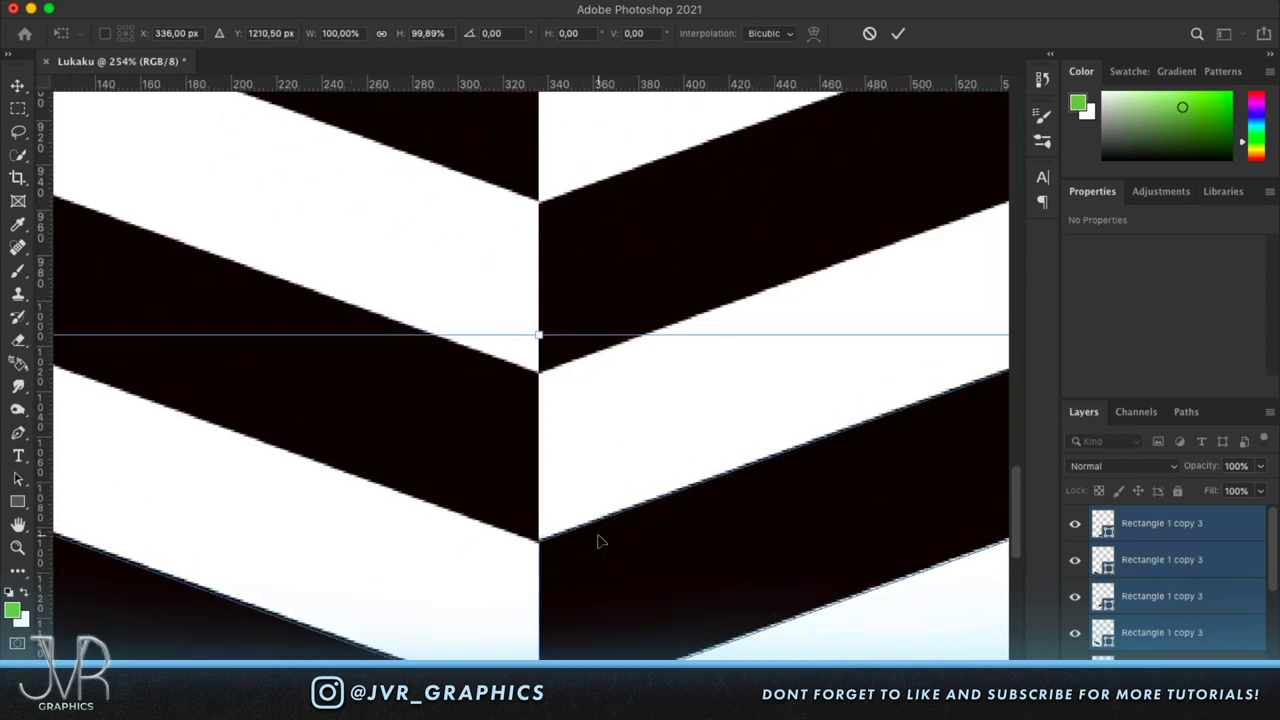
key(Return)
Duplicate all eight bars and move the copies straight up above the existing stripes.
scroll(598, 540, down, 8)
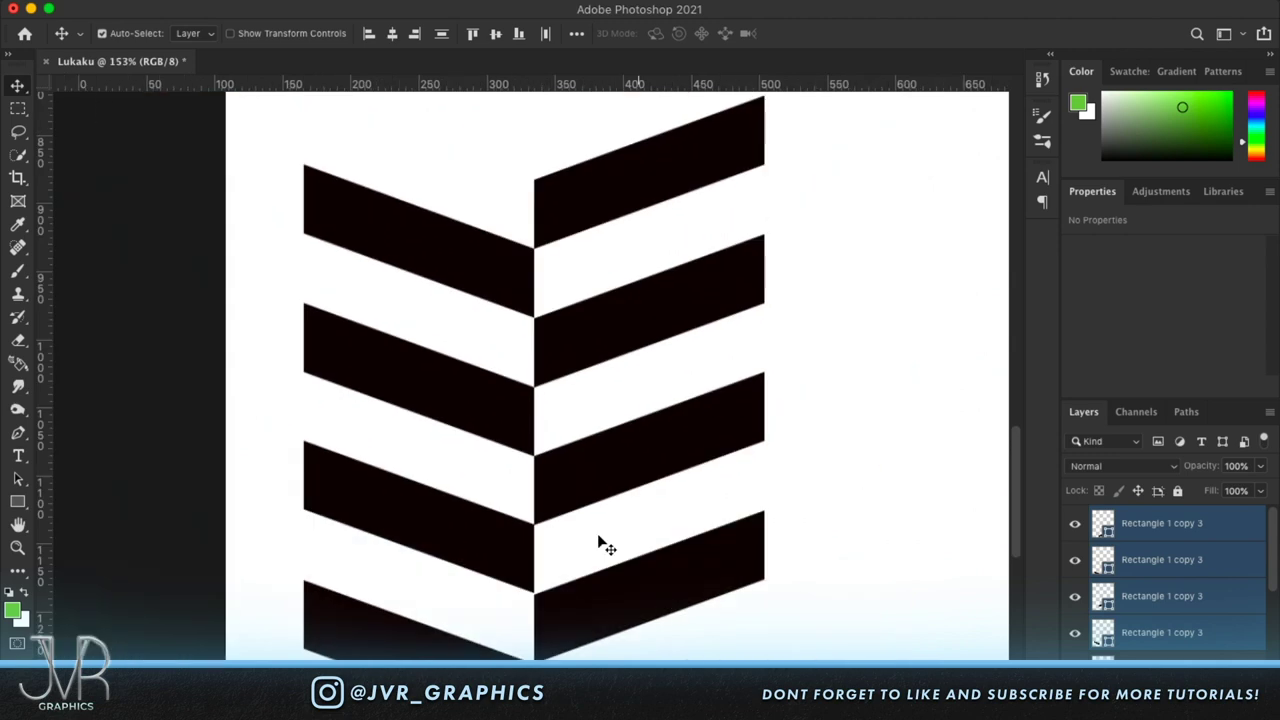
scroll(1165, 590, down, 10)
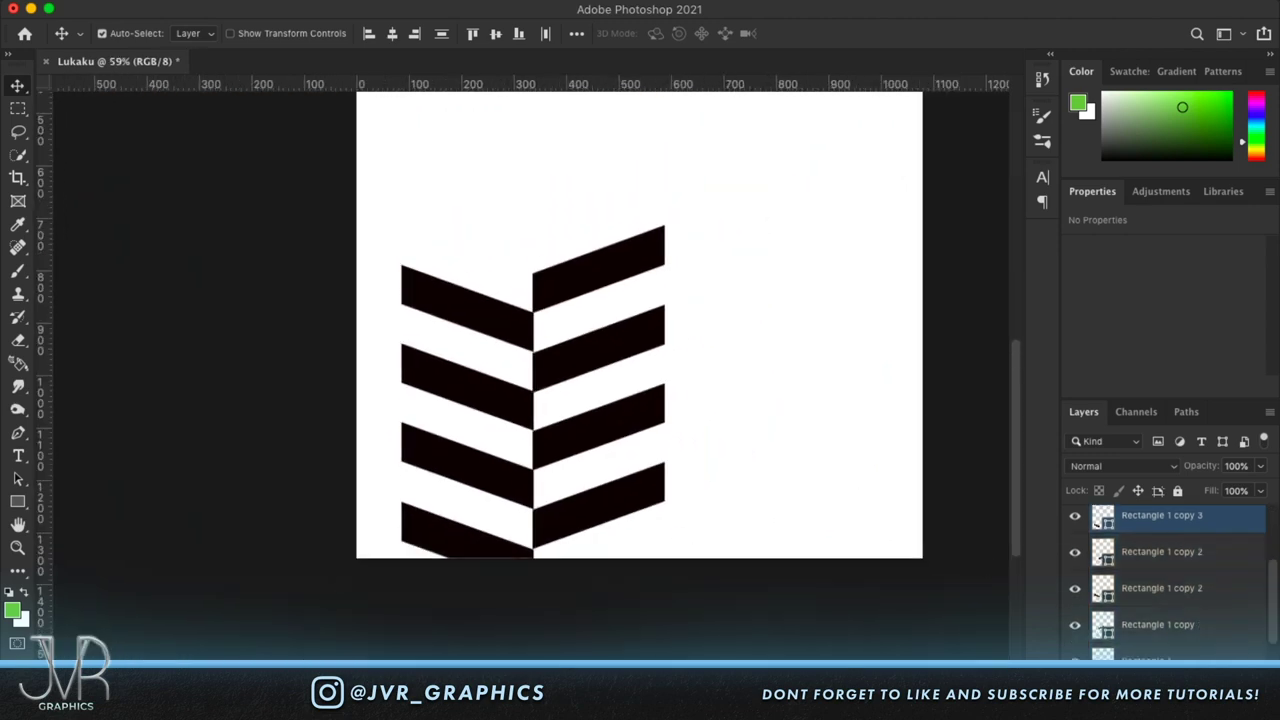
click(1150, 545)
scroll(1152, 560, up, 5)
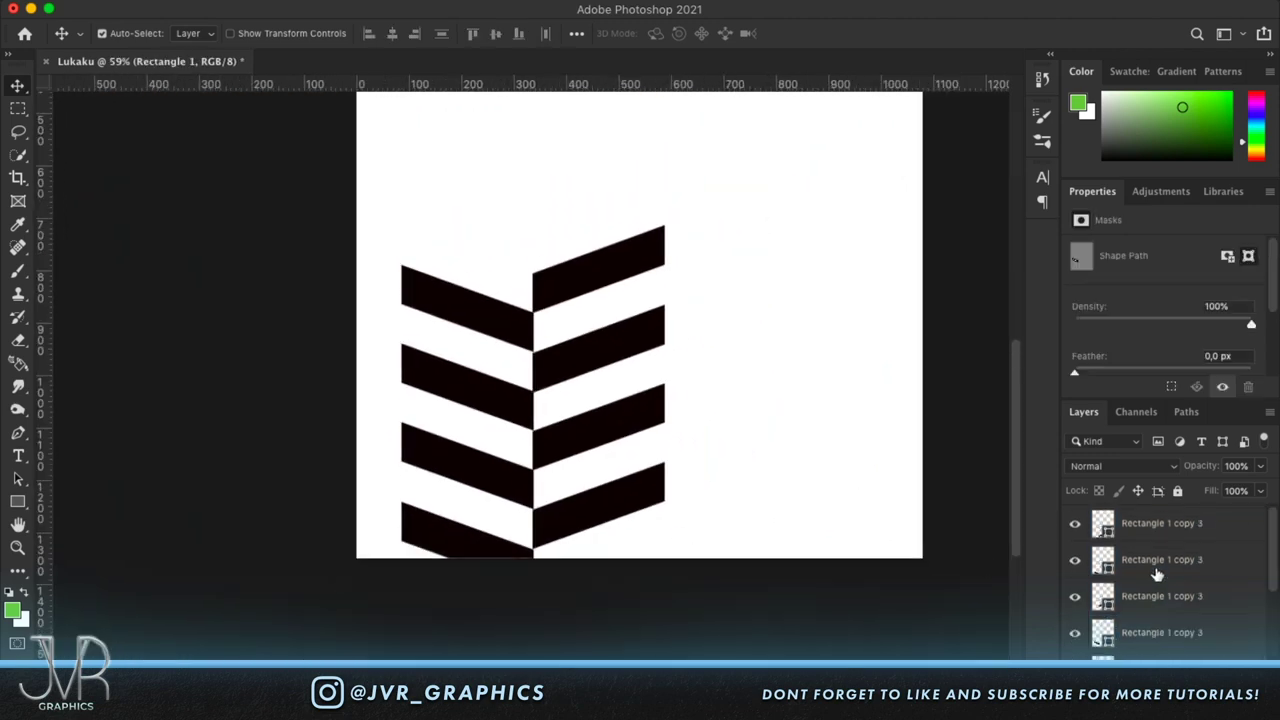
shift+click(1138, 532)
key(super+j)
scroll(751, 449, up, 5)
key(super+t)
drag(565, 546, 566, 230)
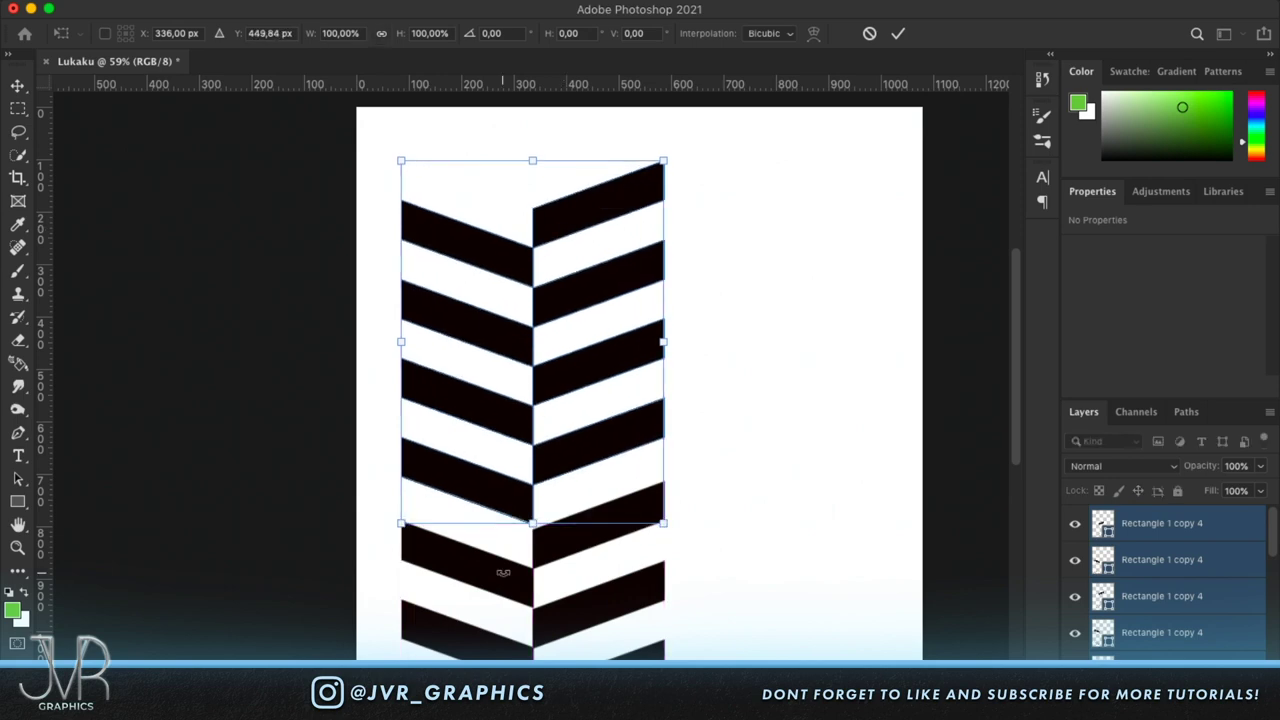
Nudge the eight copied bars down to Y 459 px so their inner corners meet the stripes below, and apply the transform.
scroll(503, 572, up, 5)
scroll(503, 572, down, 3)
key(Down)
key(Down)
key(Down)
key(Down)
key(Down)
key(Down)
key(Down)
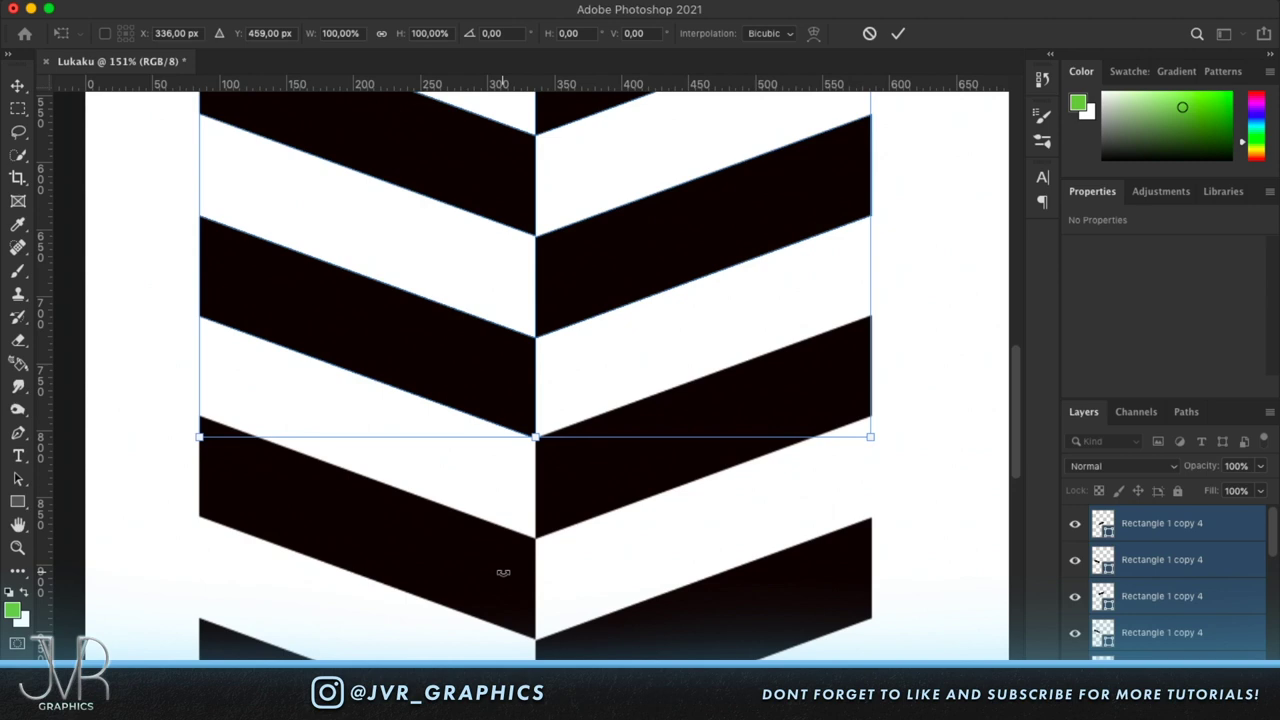
key(Return)
Duplicate the selected bars and move the copies straight up beyond the canvas's top edge.
scroll(505, 580, down, 6)
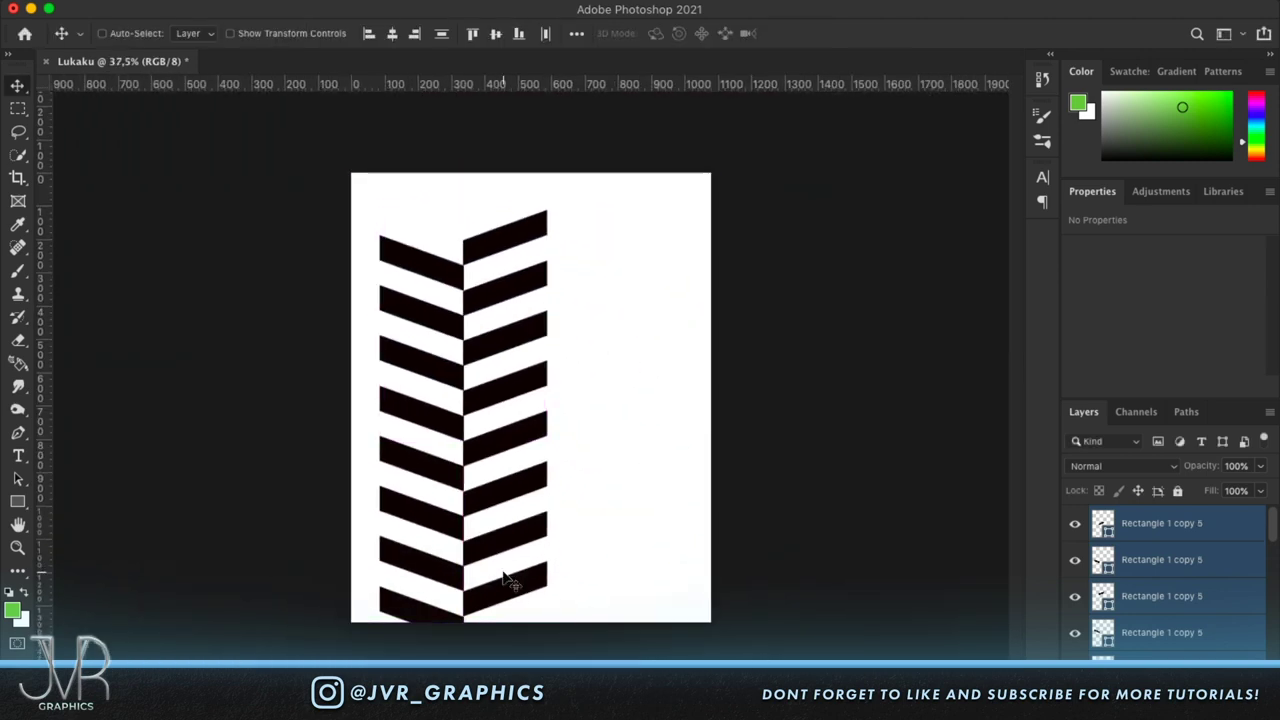
key(ctrl+alt+t)
drag(501, 363, 481, 148)
key(Return)
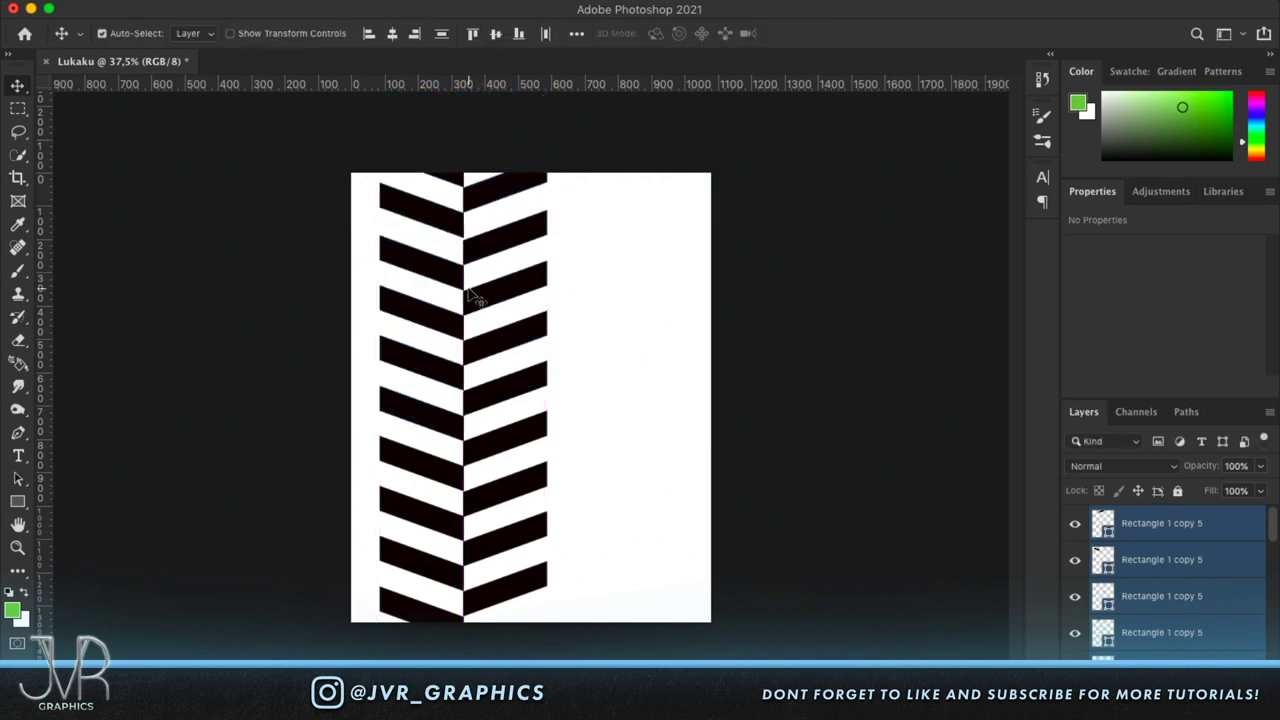
Move the newly copied bars down to Y -143 px so their corners meet the stripes below, and apply the transform.
scroll(471, 294, up, 5)
key(ctrl+t)
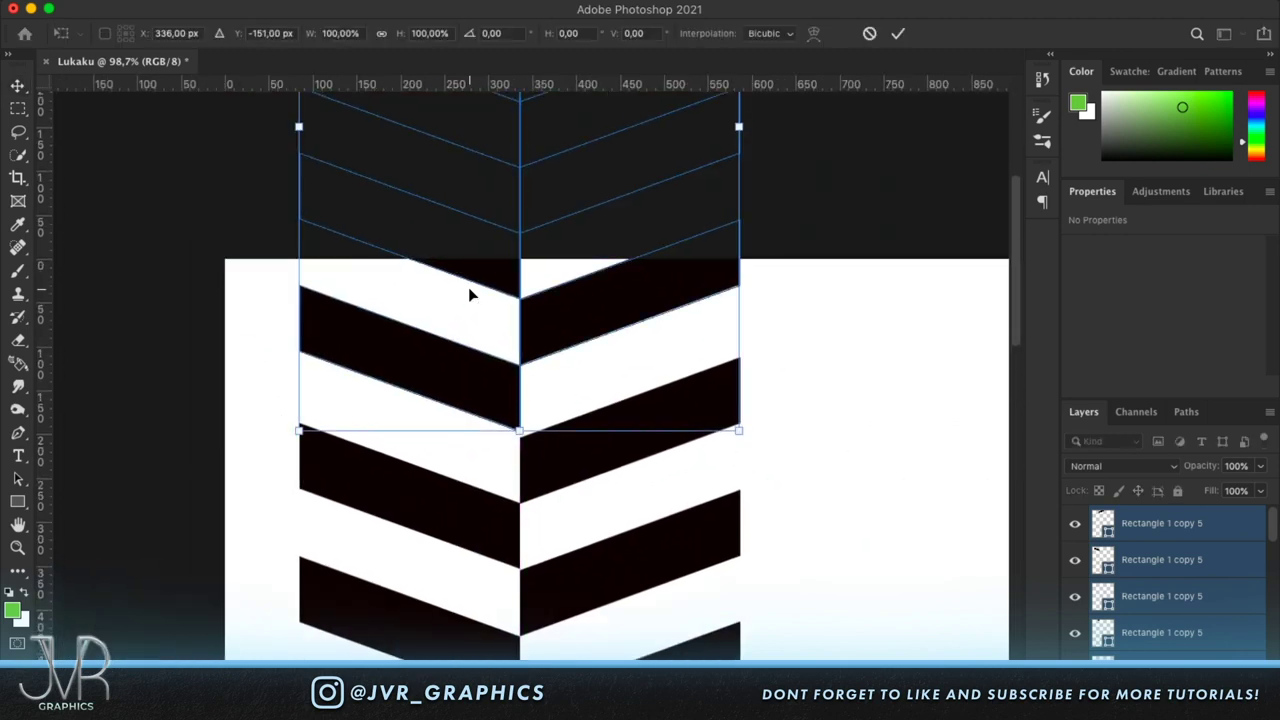
key(Return)
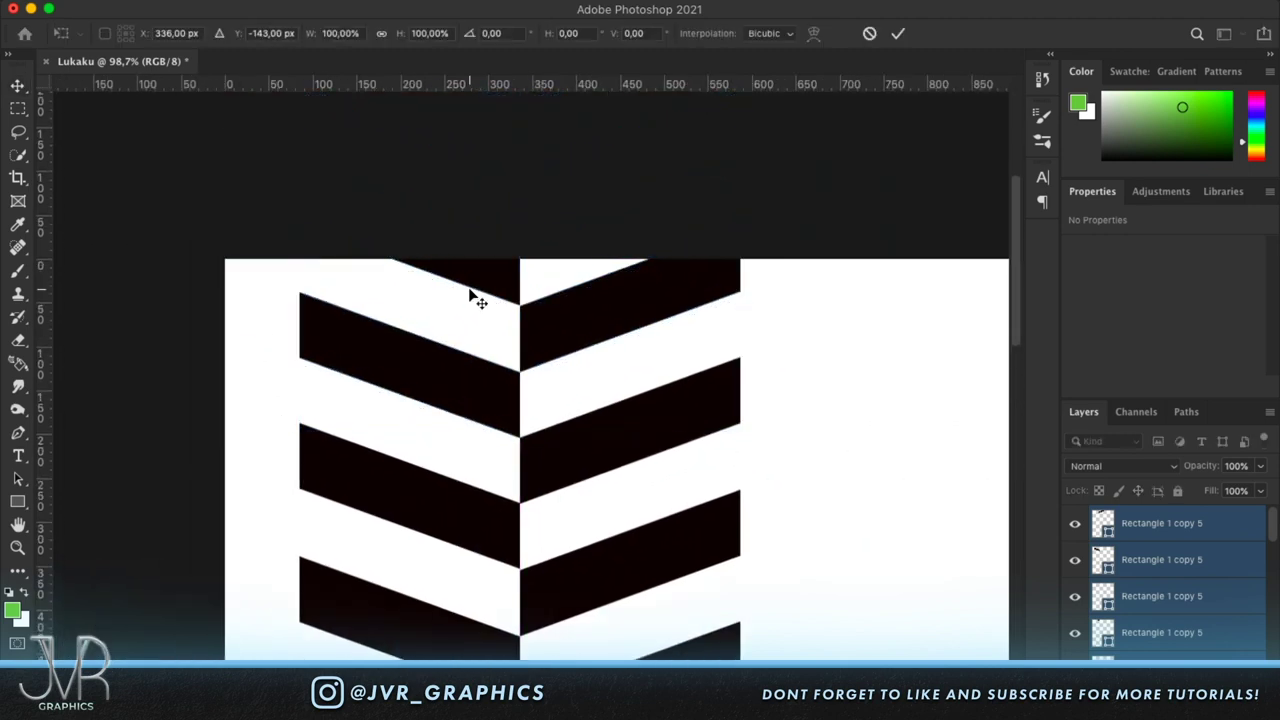
Select all the rectangle layers and shift the whole stripe column slightly down so it fills the canvas height.
key(ctrl+minus)
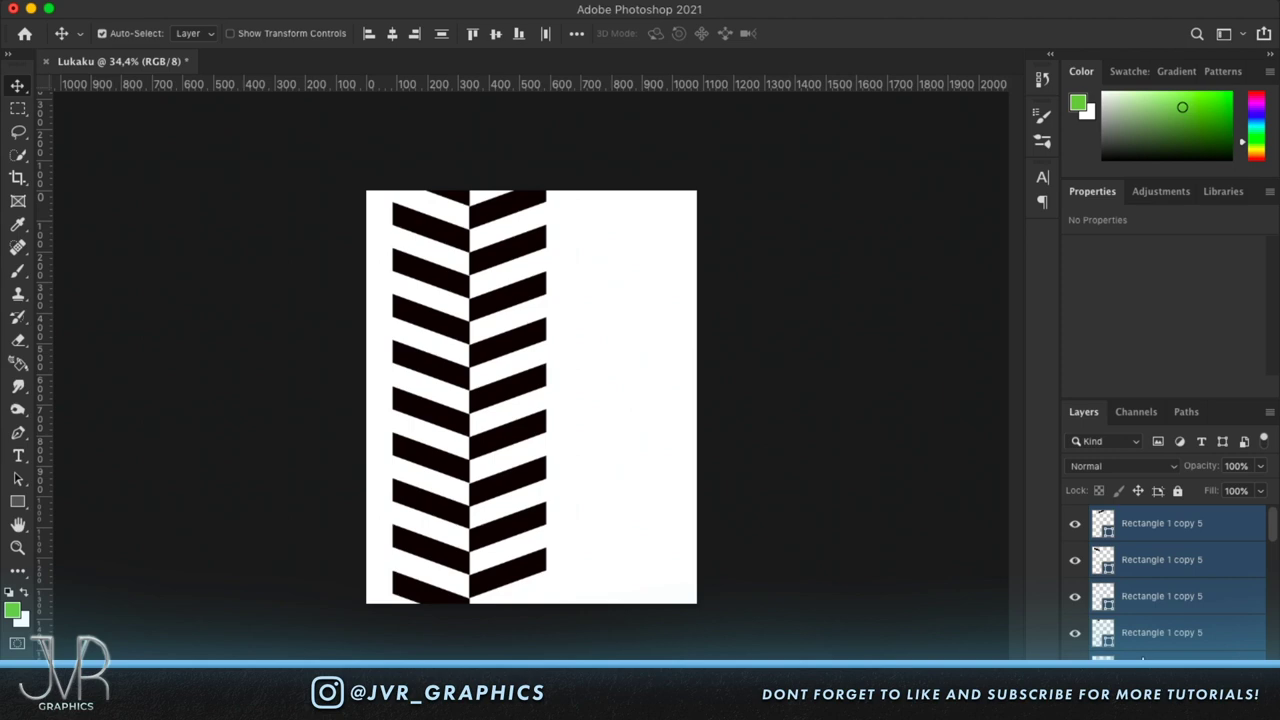
scroll(1170, 615, down, 5)
scroll(1170, 615, down, 6)
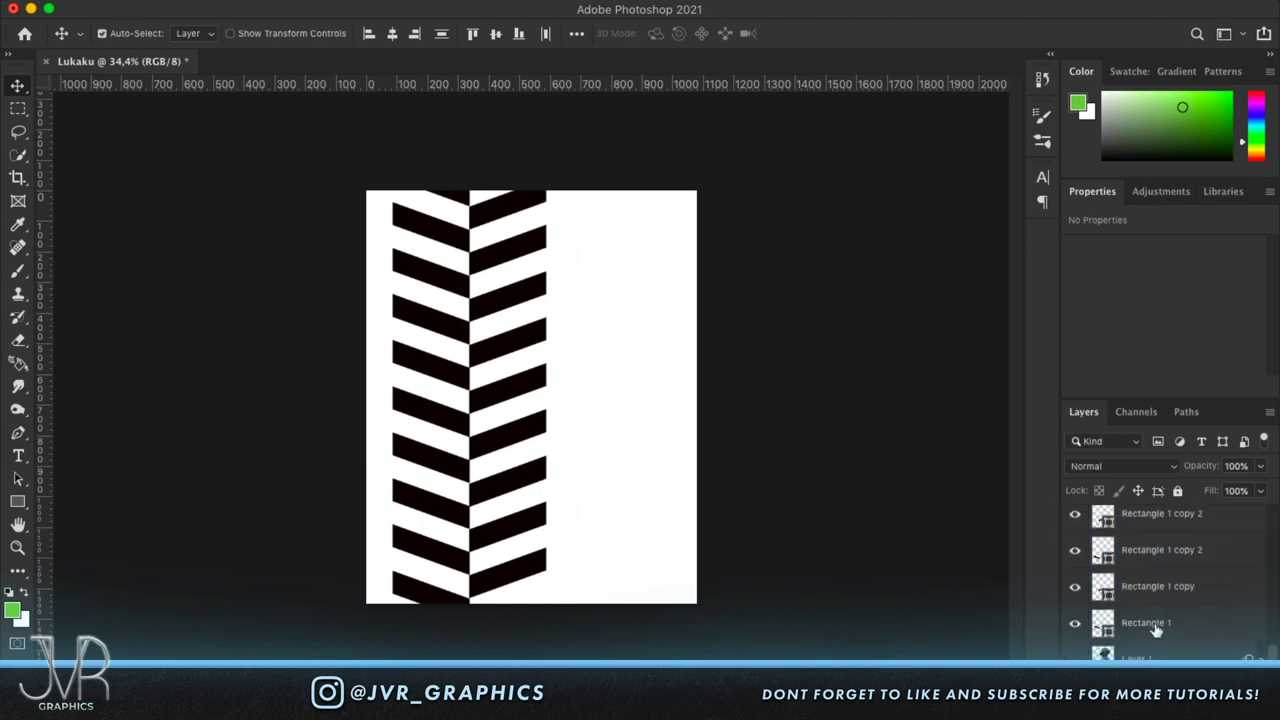
click(1155, 628)
scroll(1145, 615, up, 10)
shift+click(1138, 537)
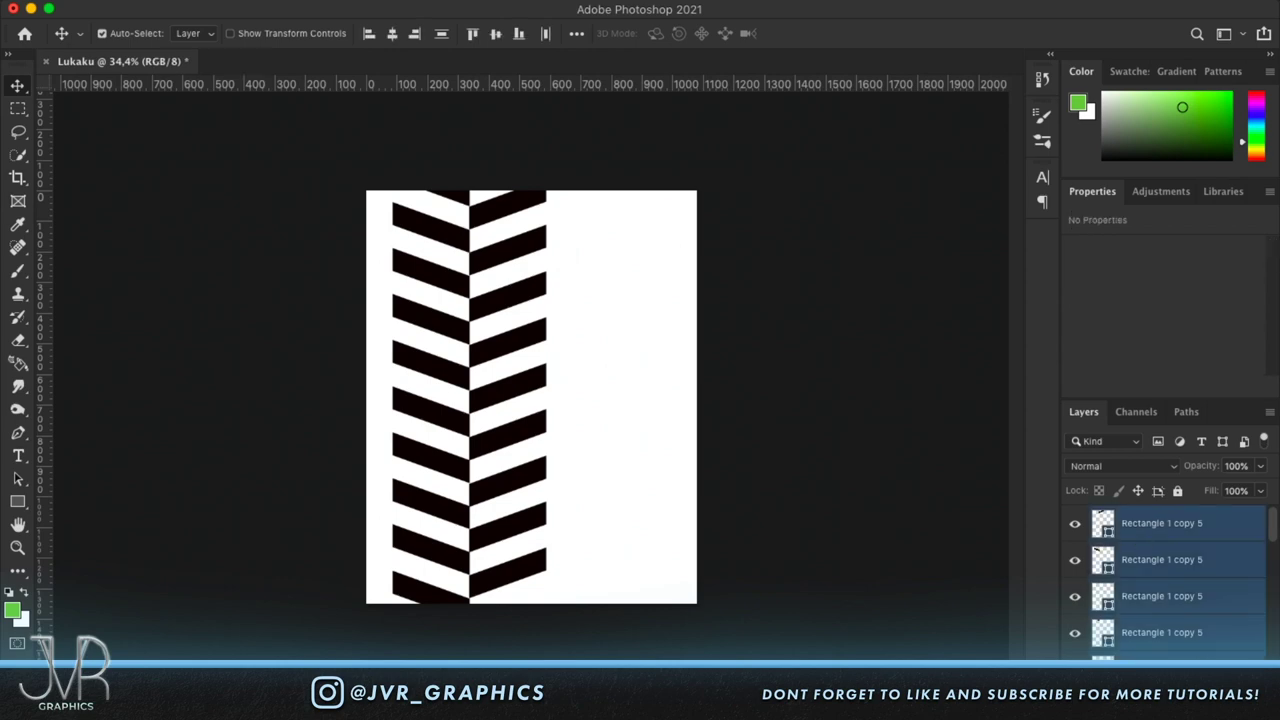
key(ctrl+t)
drag(495, 307, 495, 363)
key(Return)
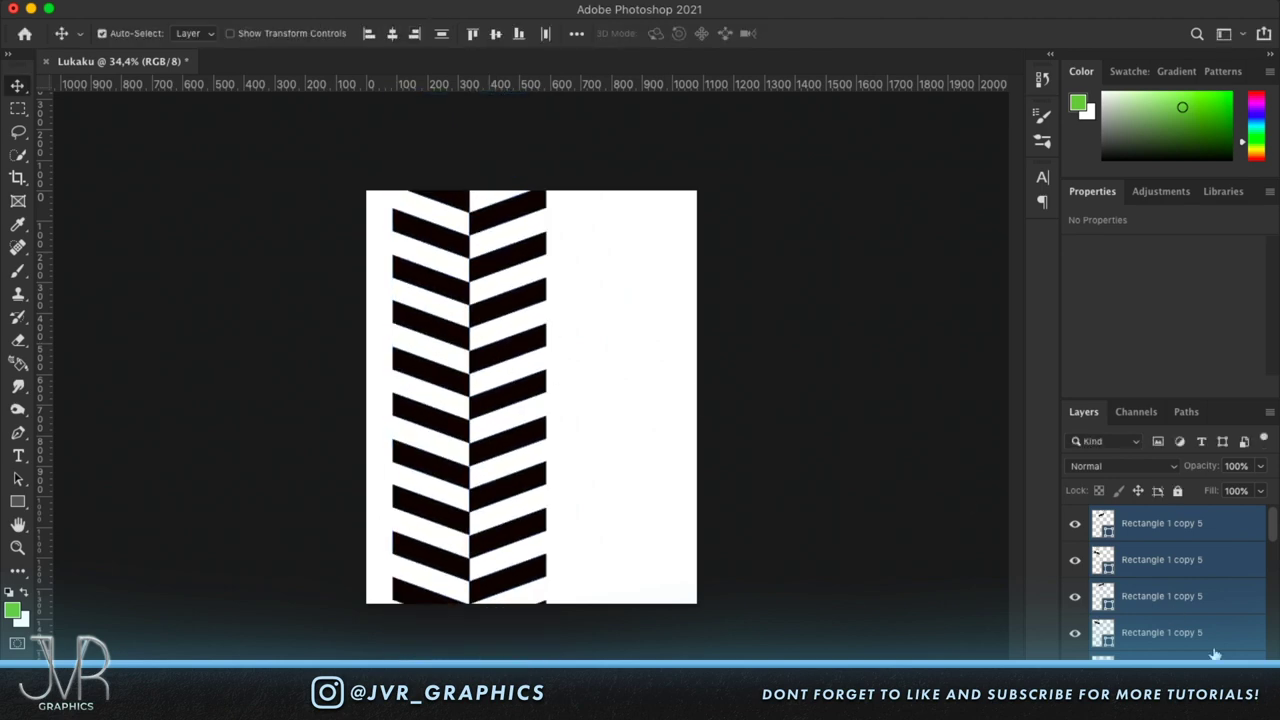
Group all the rectangle layers and name the group Line 1.
key(ctrl+g)
double_click(1140, 516)
text(Line 1)
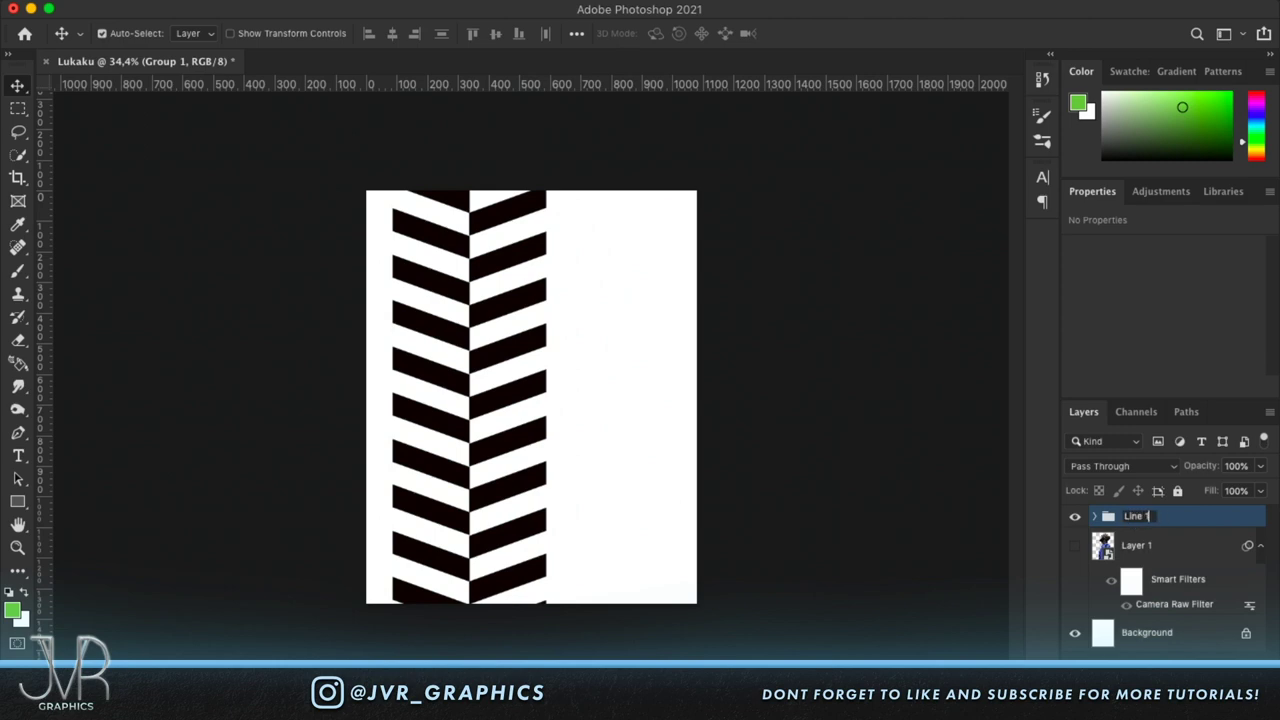
key(Return)
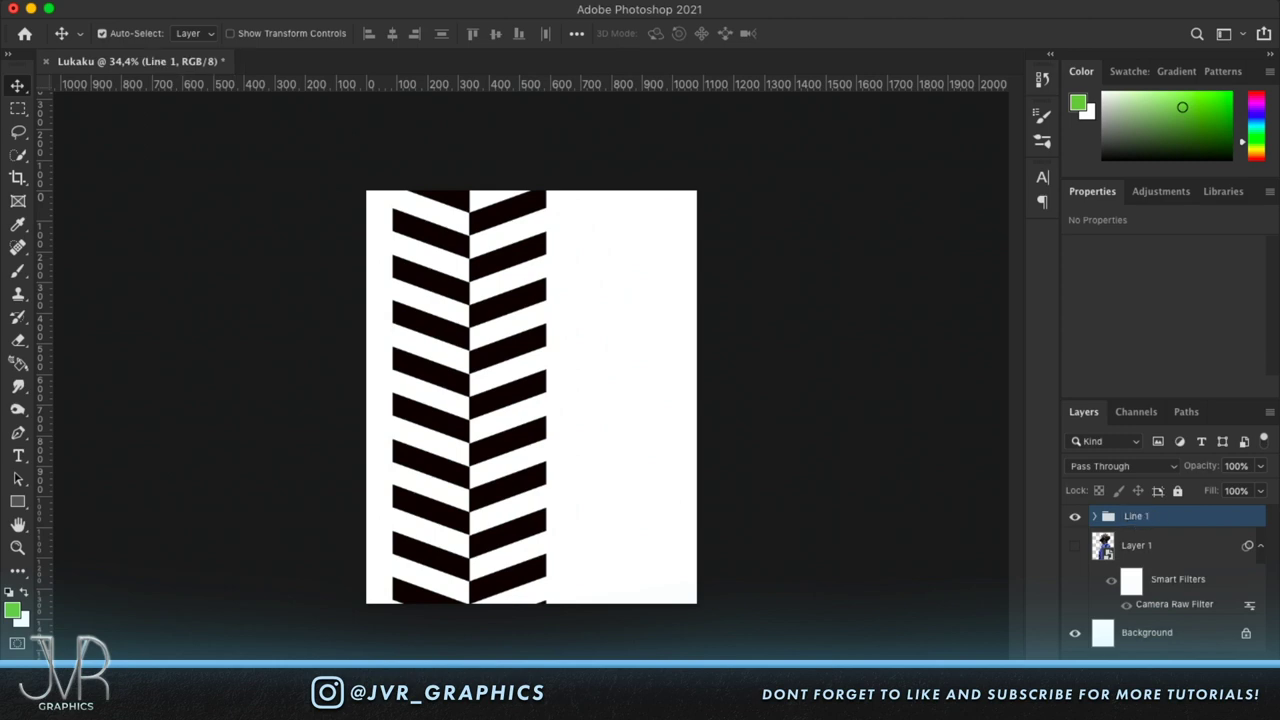
Duplicate the Line 1 group as Line 2 and move it right so it joins the edge of the first stripe column.
key(ctrl+j)
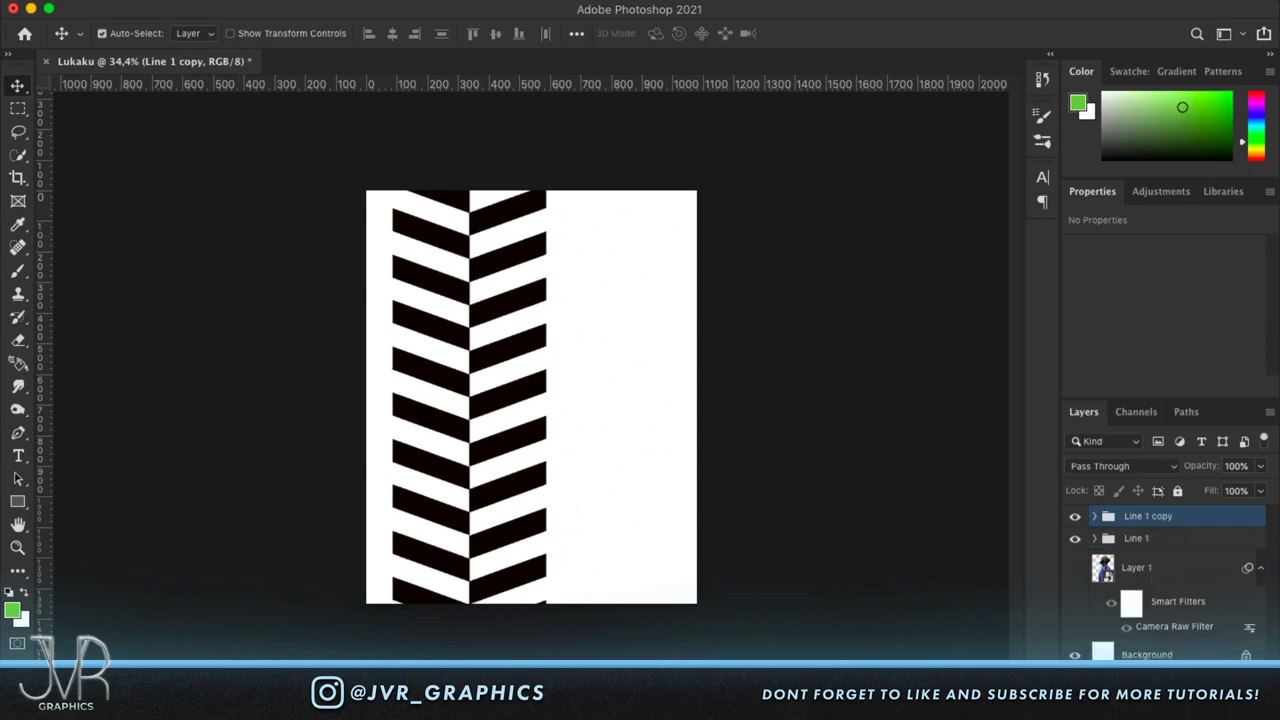
double_click(1163, 518)
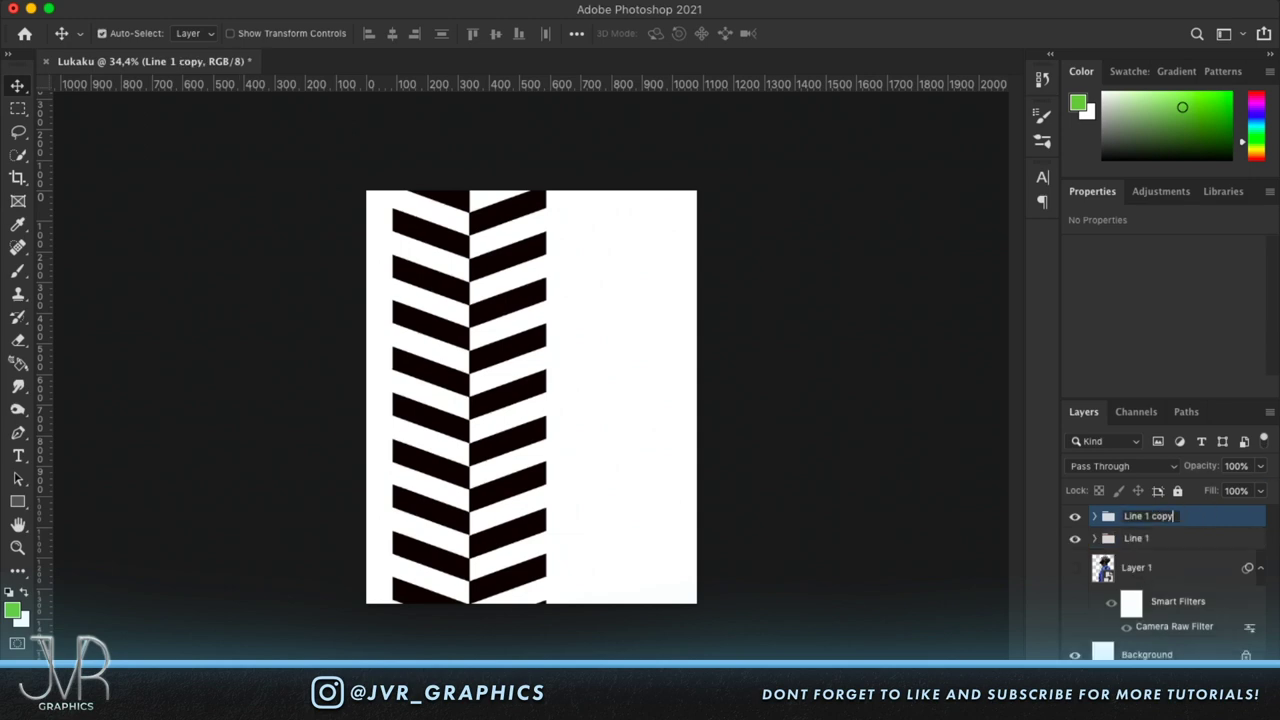
key(Return)
key(ctrl+t)
drag(487, 358, 641, 348)
key(Return)
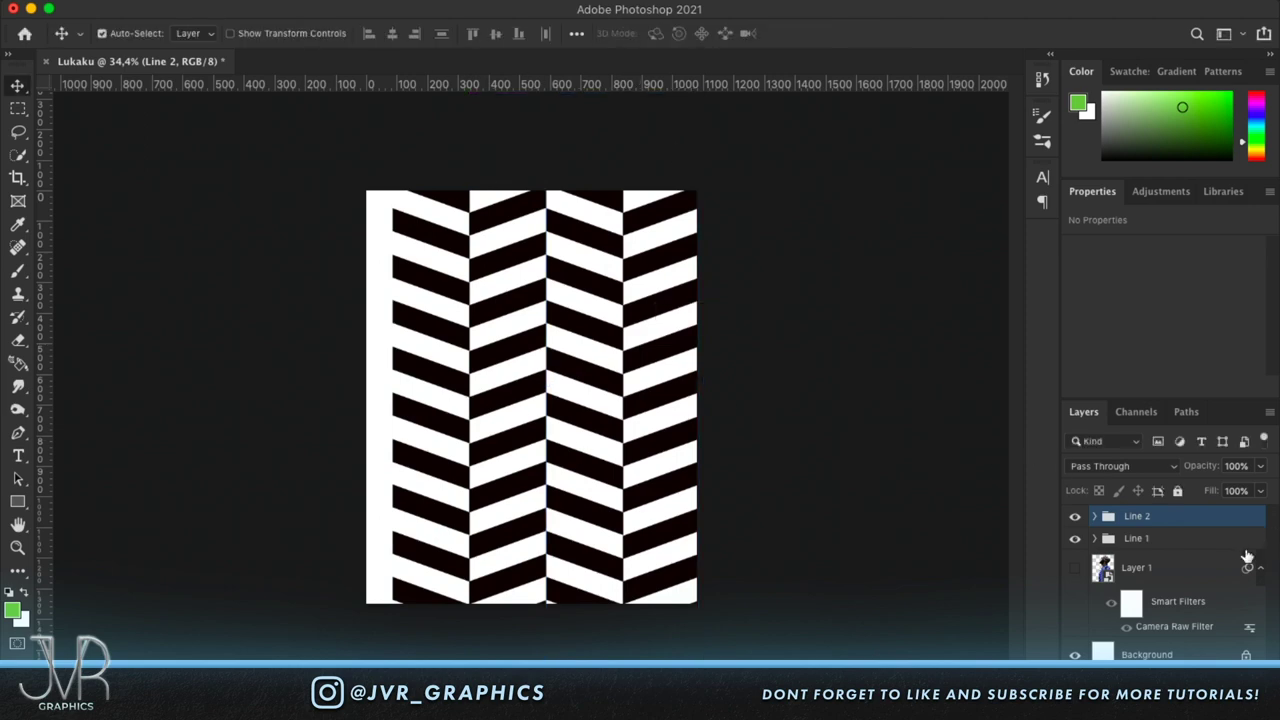
Duplicate the Line 2 group and rename the copy Line 3.
key(ctrl+j)
double_click(1165, 516)
drag(1175, 516, 1143, 516)
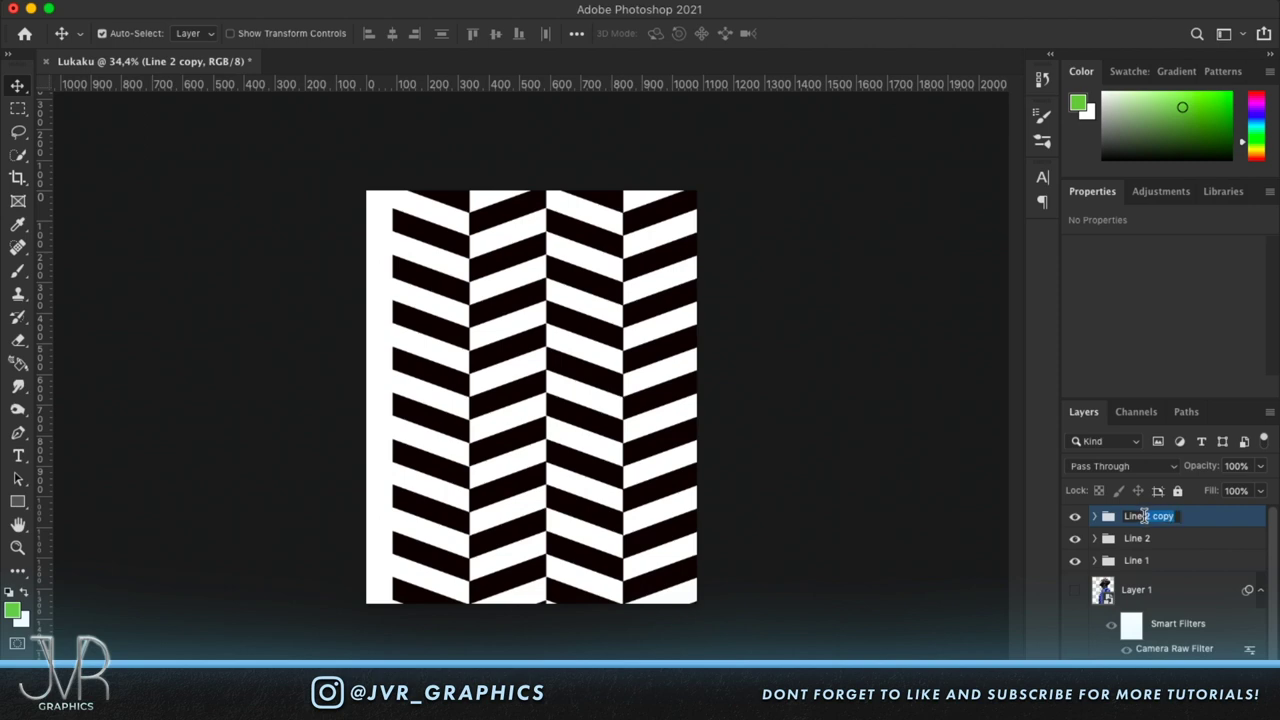
key(BackSpace)
text(3)
key(Return)
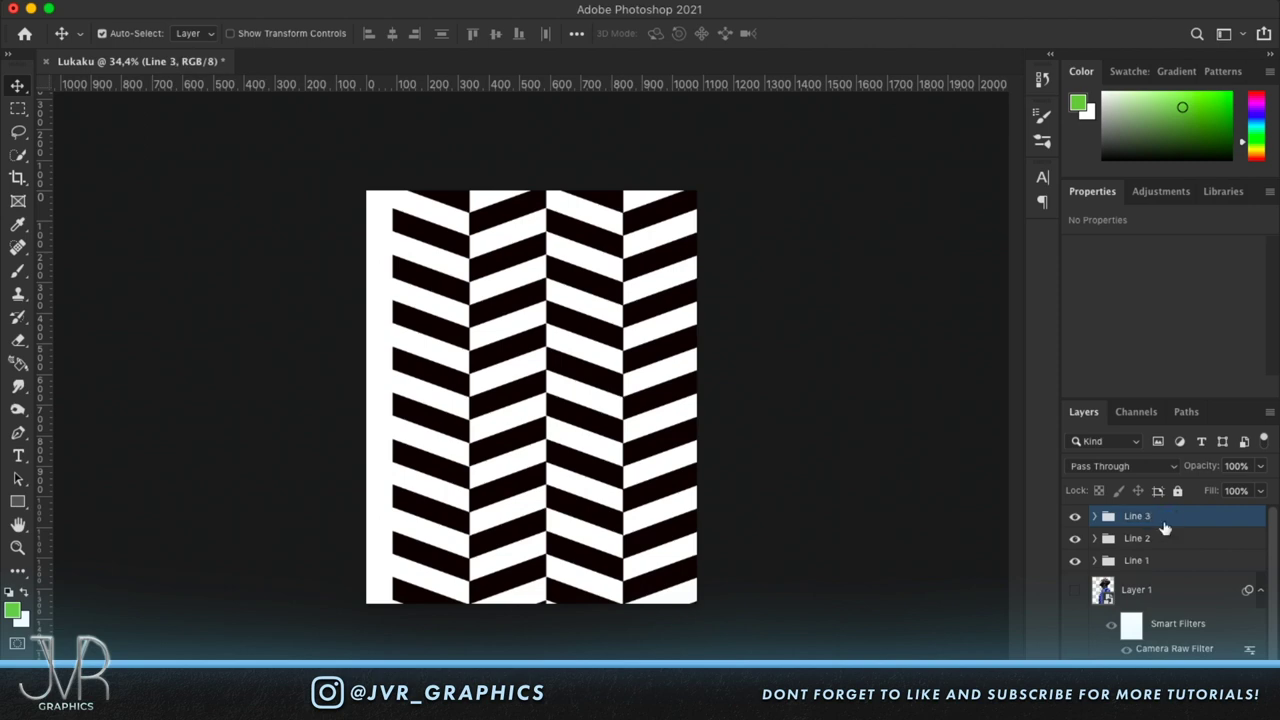
Move the Line 3 group to the left of the Line 1 column so the zigzag pattern fills the remaining gap.
key(ctrl+t)
drag(574, 410, 578, 408)
drag(427, 410, 280, 415)
key(Return)
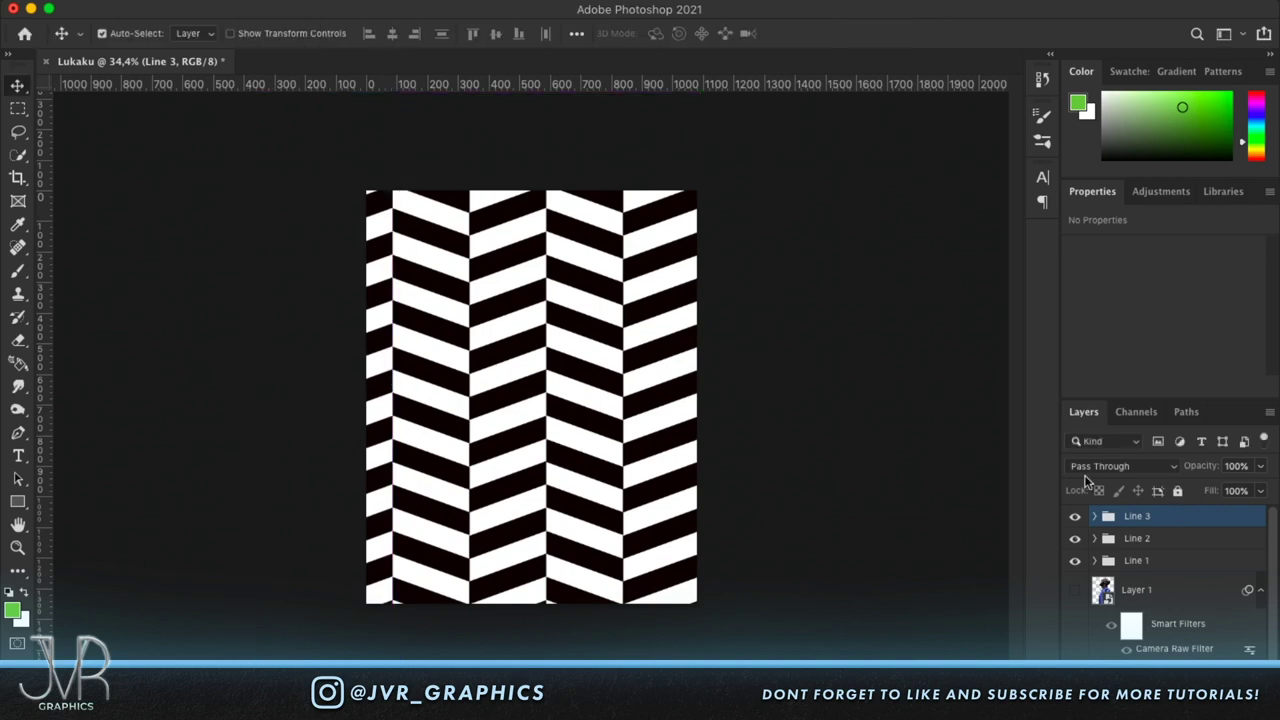
Select the Line 1, Line 2 and Line 3 groups and shift them together to centre the zigzag pattern on the canvas.
click(1160, 562)
shift+click(1145, 518)
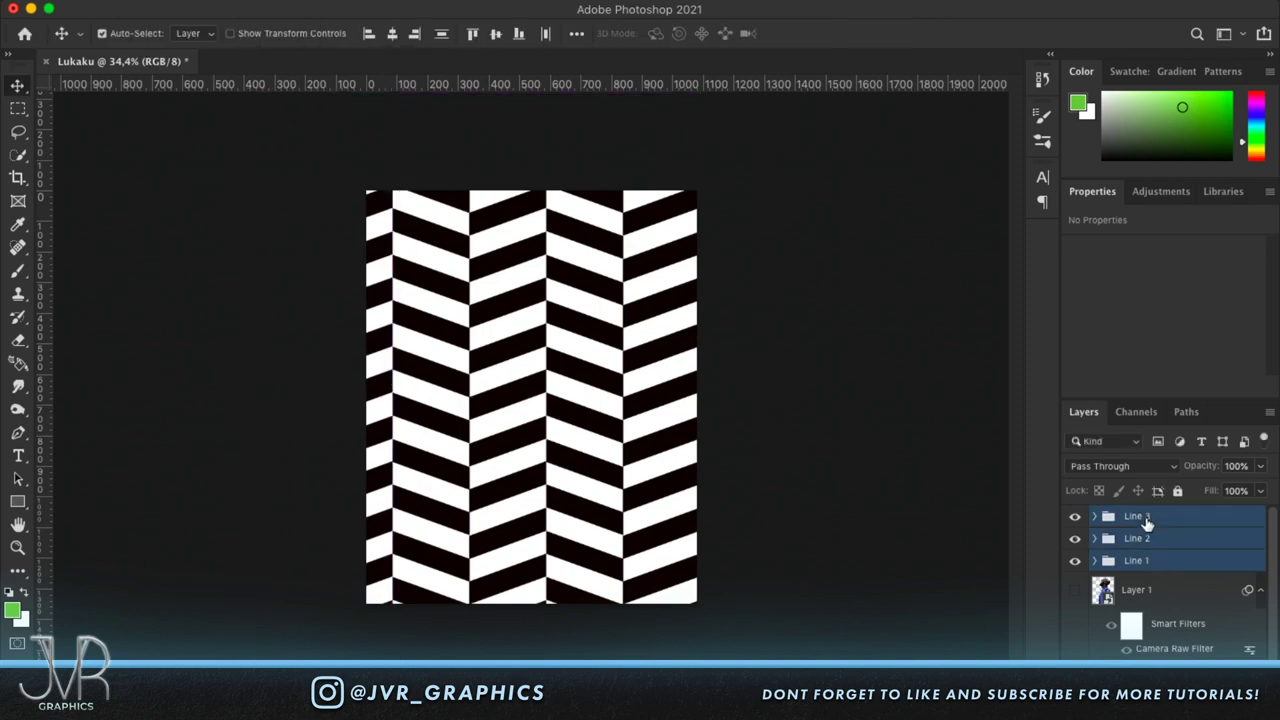
key(ctrl+t)
drag(518, 432, 585, 430)
key(Return)
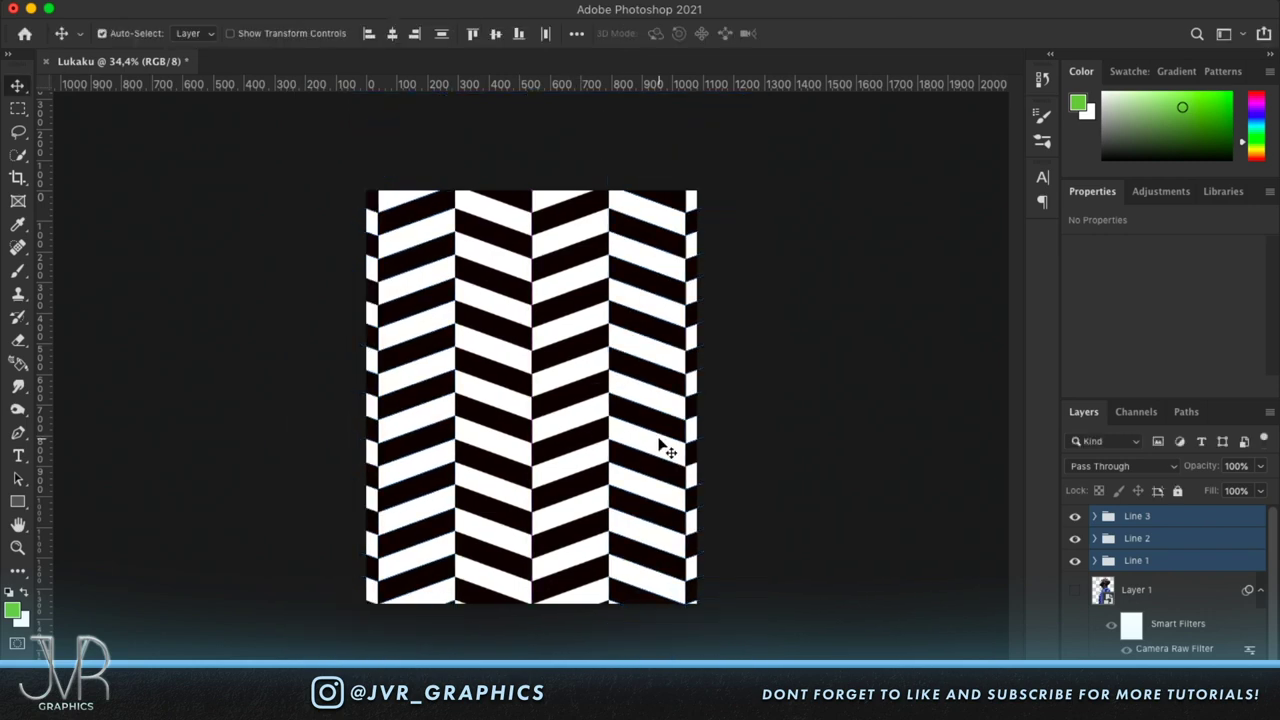
Convert the three selected Line groups into a single smart object.
right_click(1165, 557)
scroll(1139, 640, down, 5)
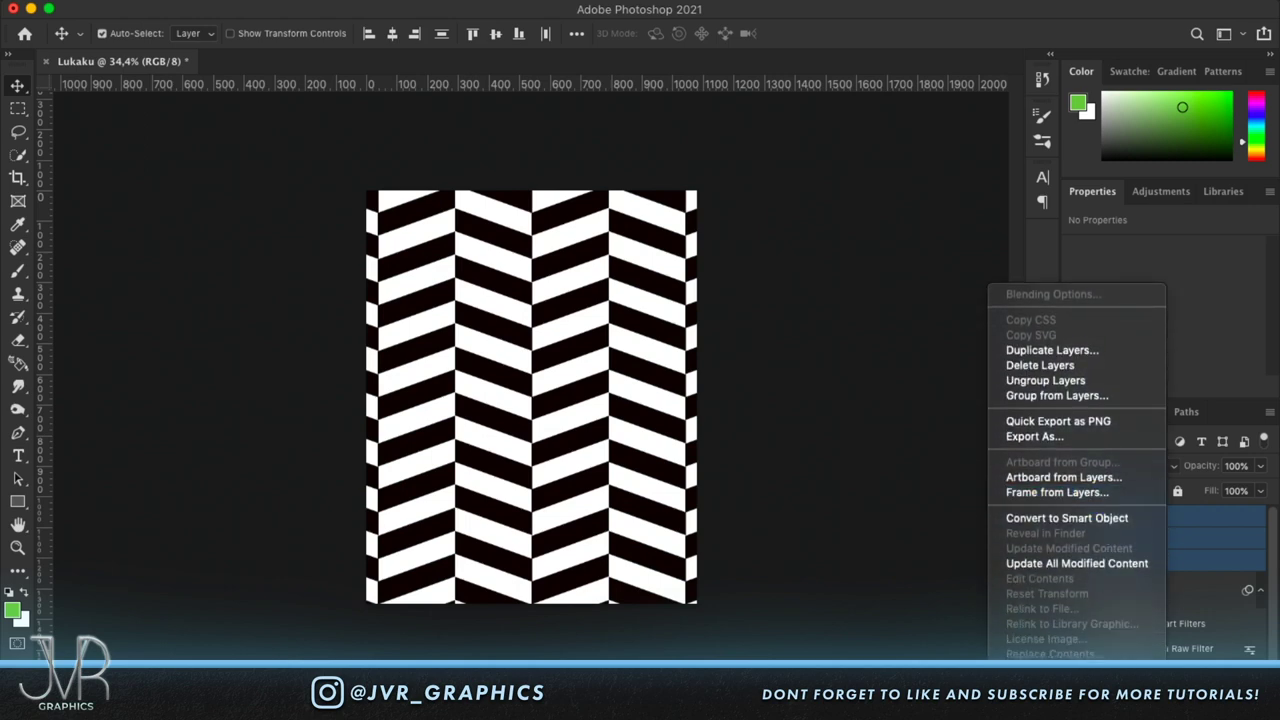
click(1110, 518)
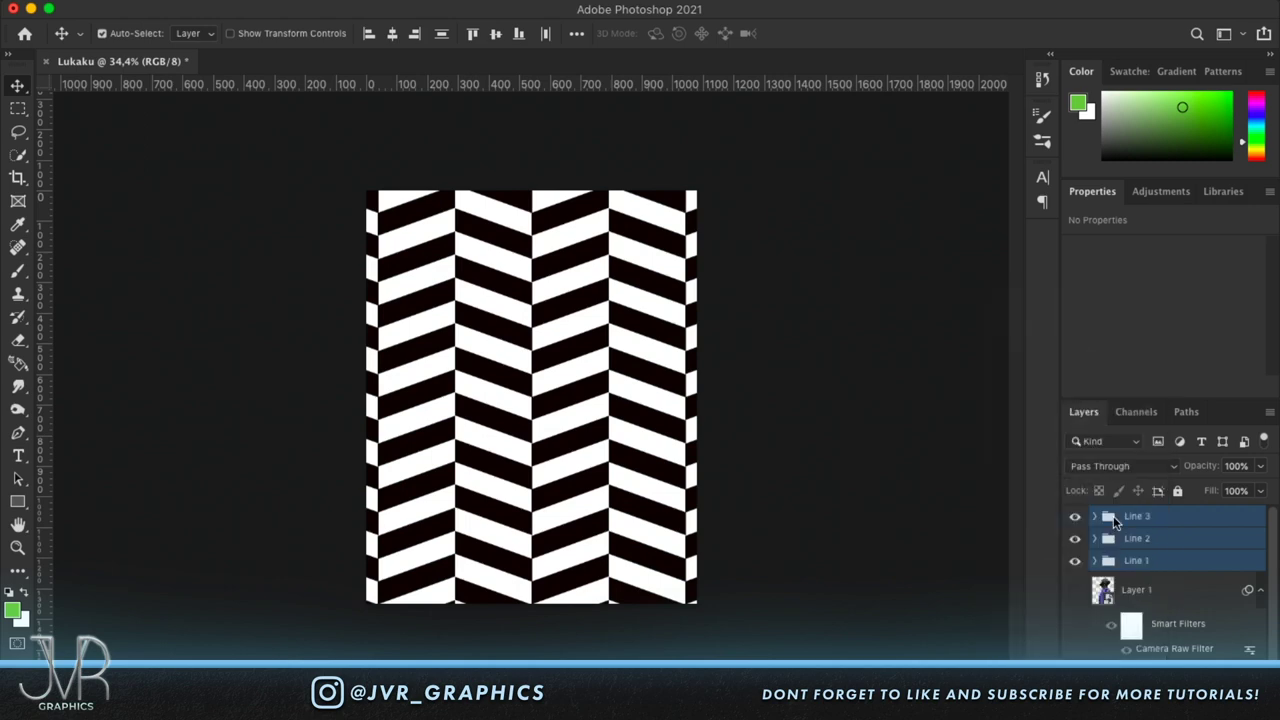
Place the Line 3 pattern layer beneath the player's layer and turn on the player's visibility.
scroll(812, 522, up, 3)
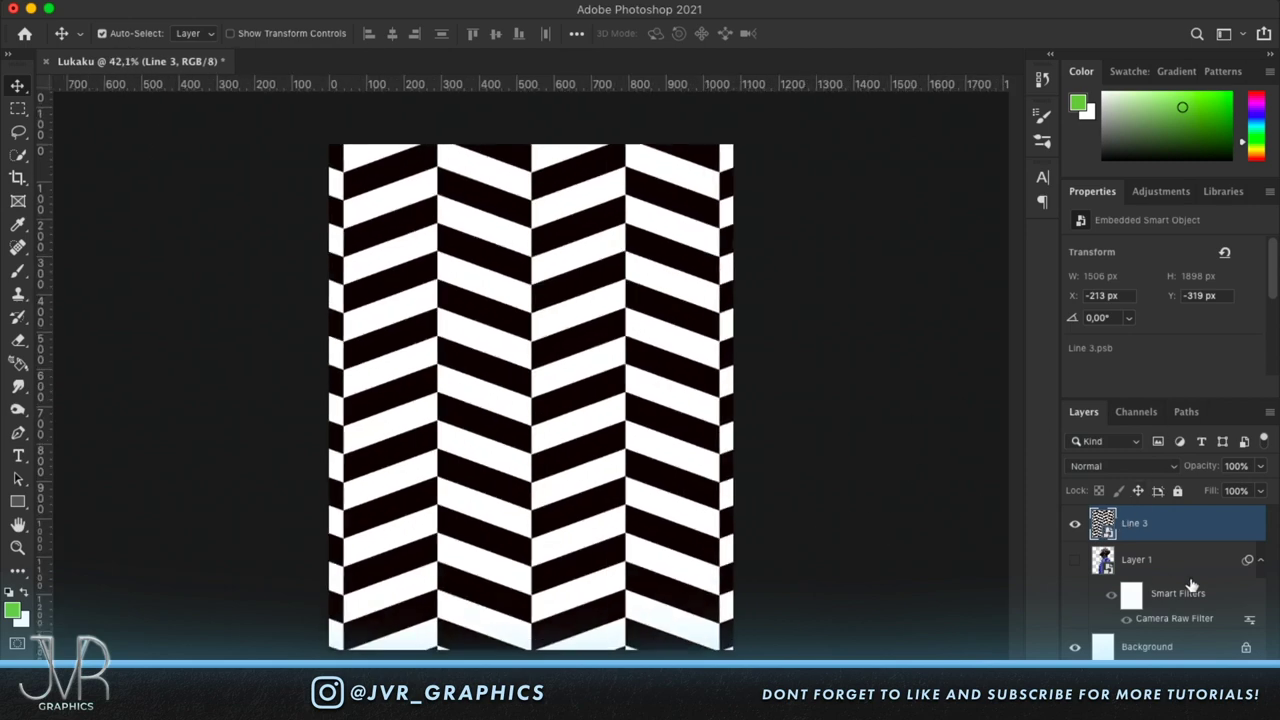
drag(1133, 528, 1128, 637)
click(1074, 524)
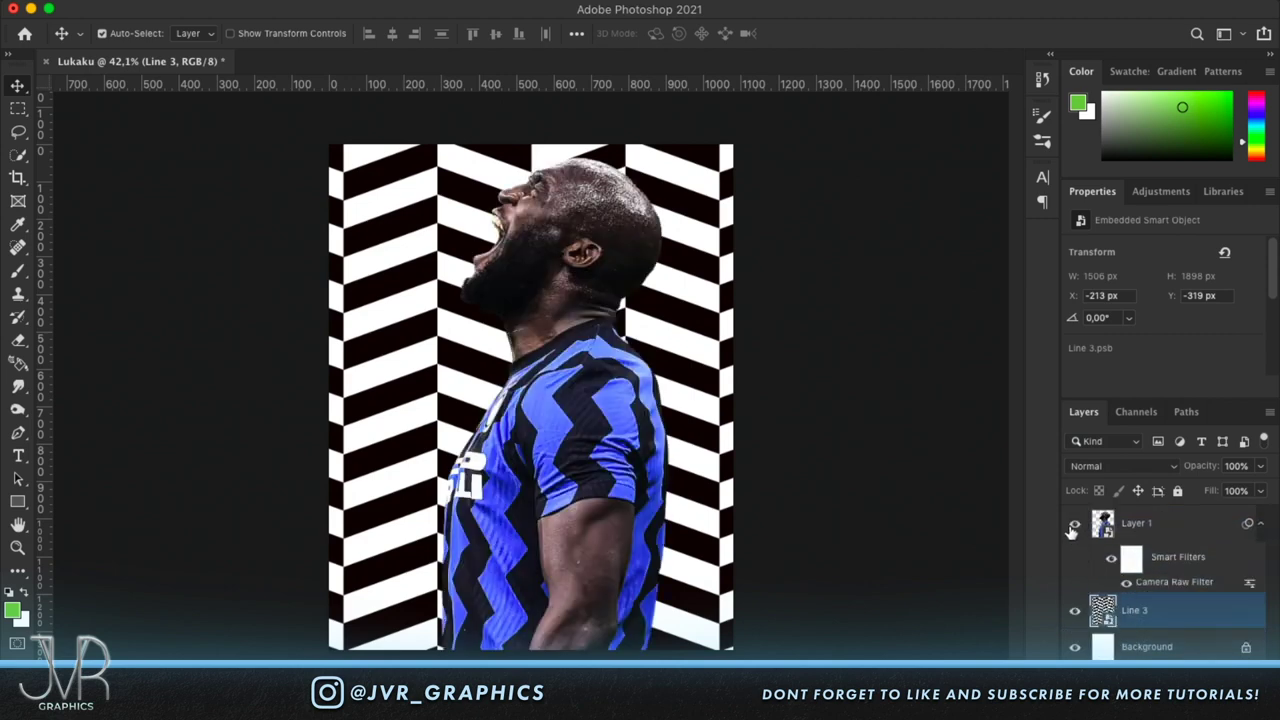
Add a Gradient Map adjustment layer above the player's Layer 1.
click(1175, 522)
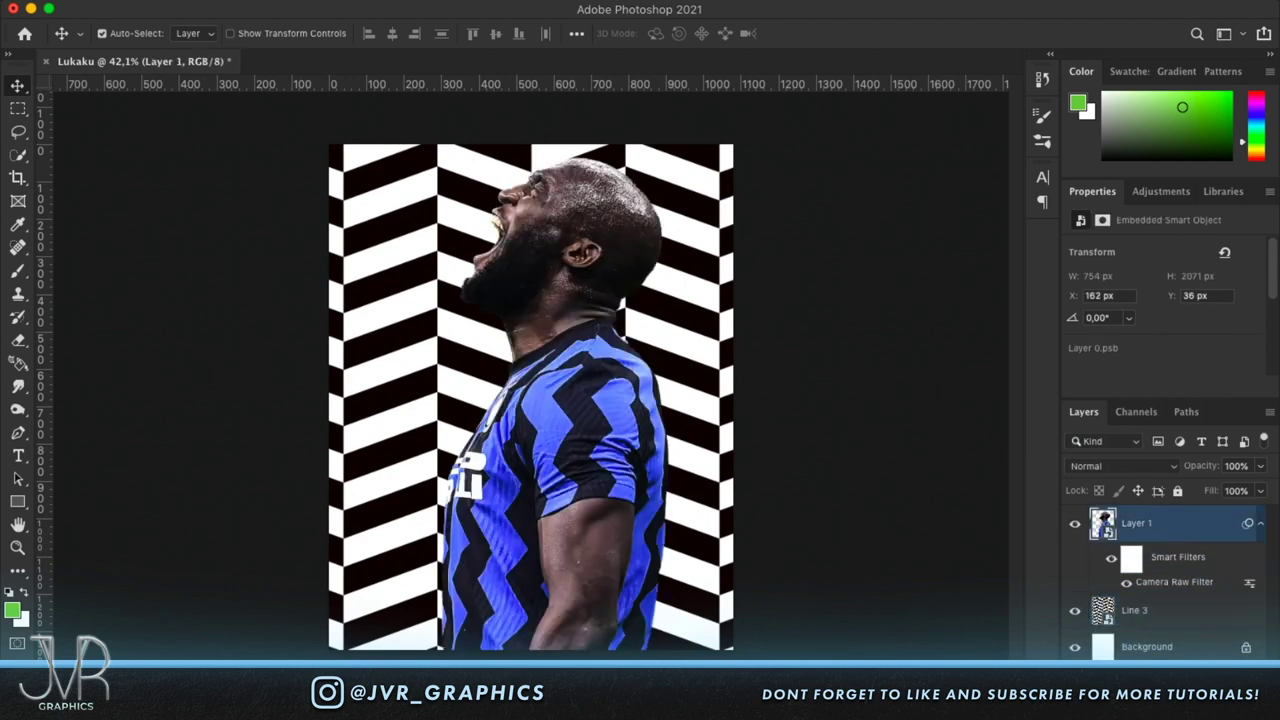
click(1178, 700)
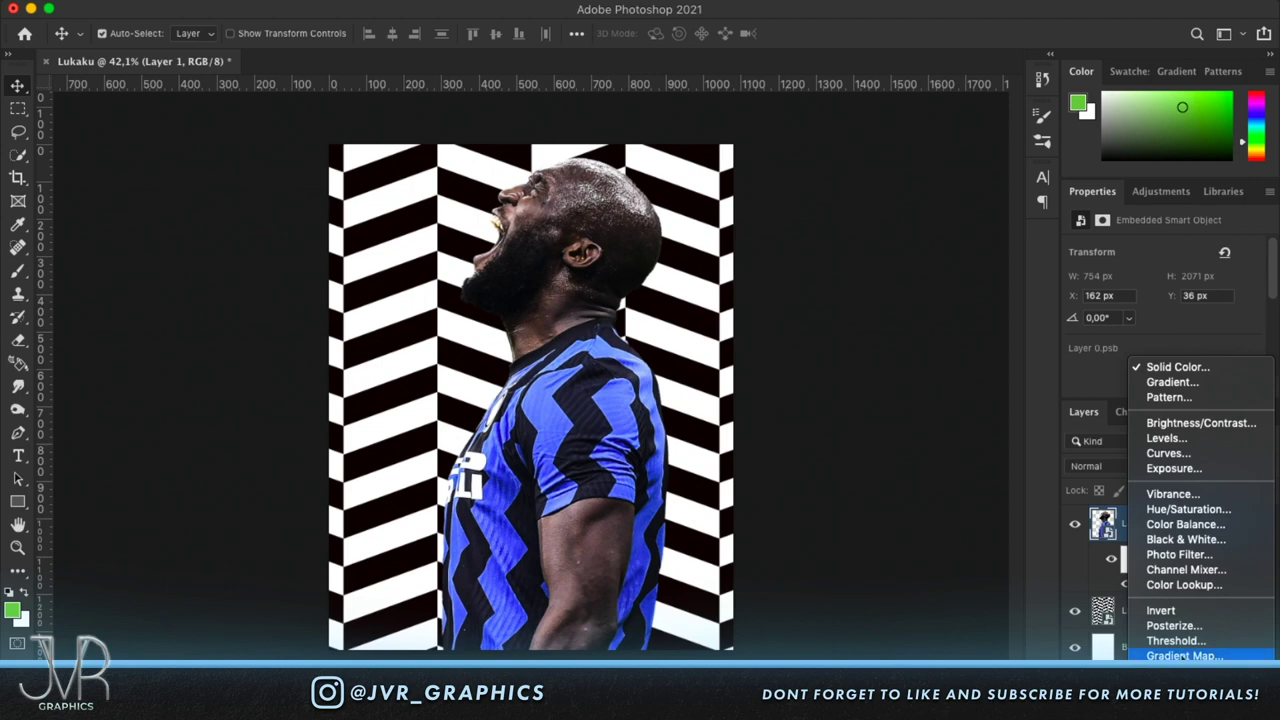
click(1184, 656)
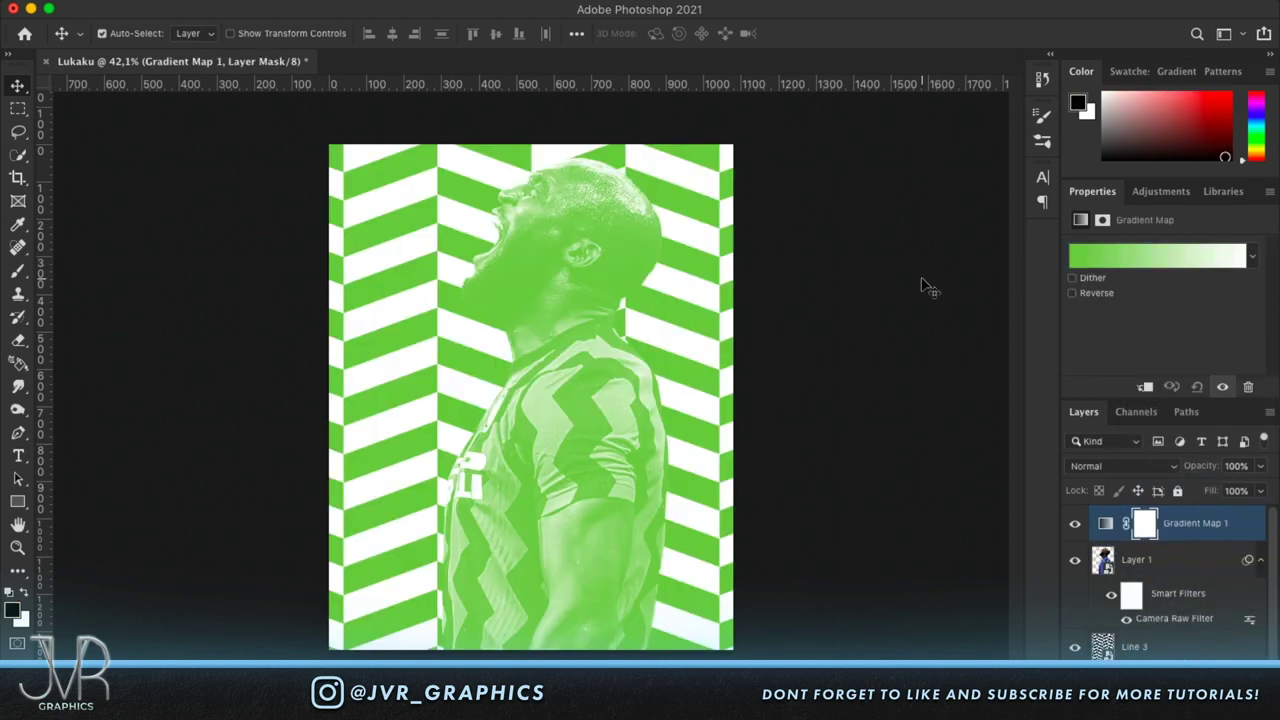
Hide the gradient map and sample the dark blue #102956 from the player cut-out as the foreground colour.
click(1074, 523)
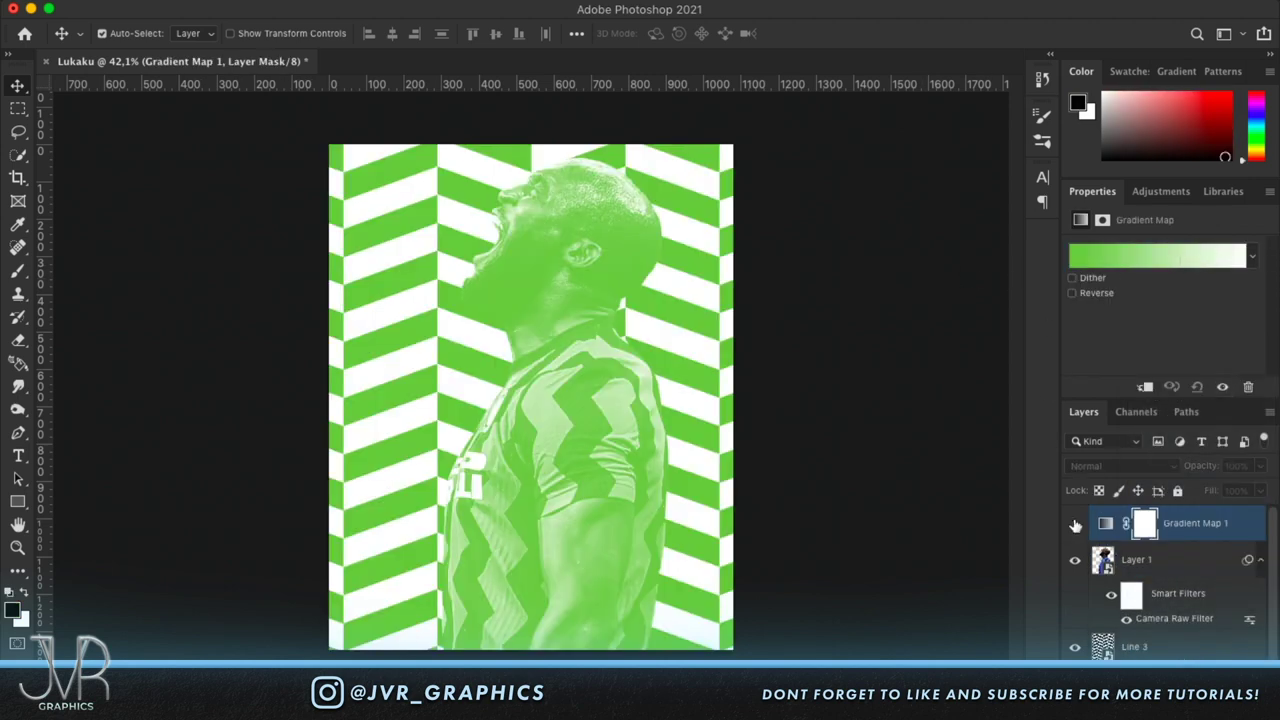
click(1107, 563)
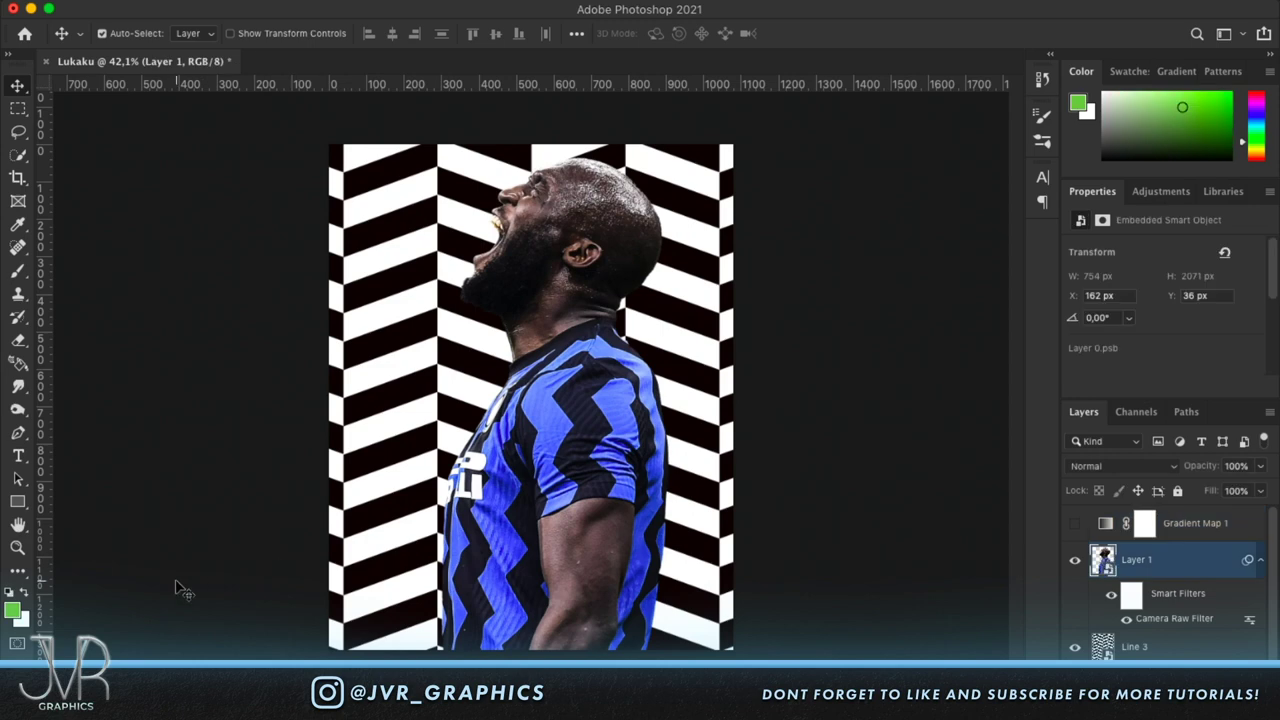
click(13, 614)
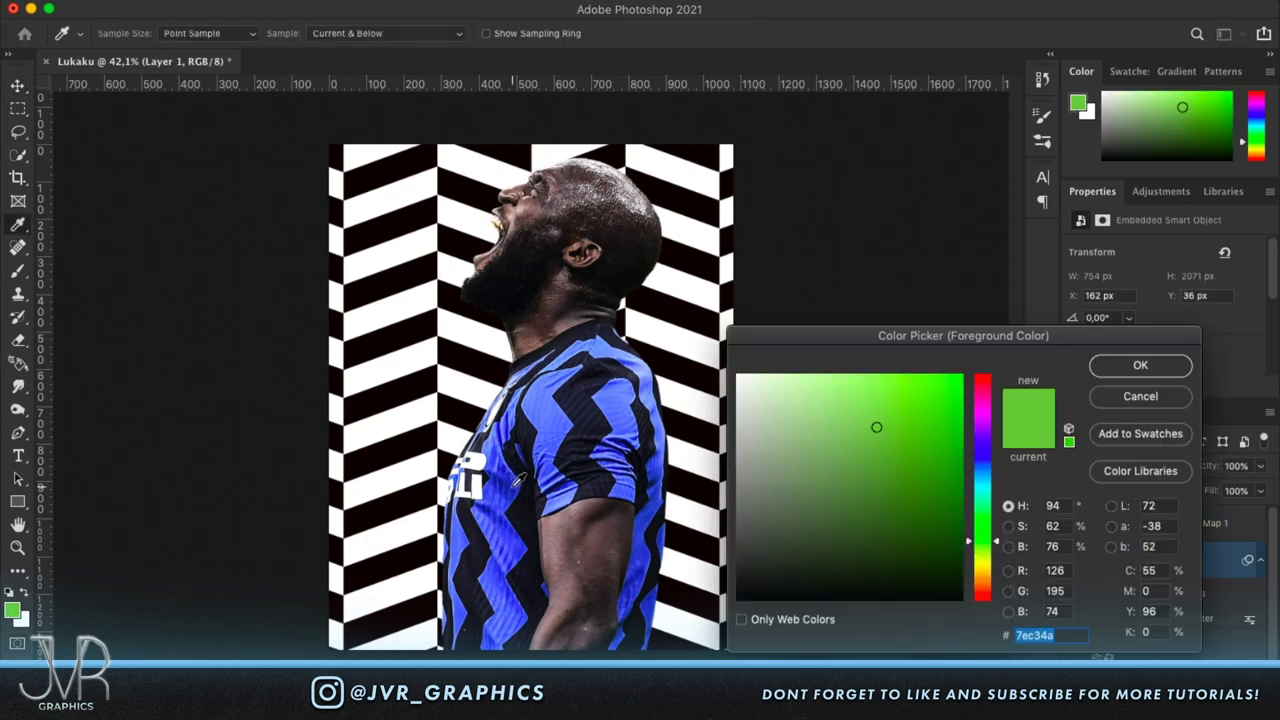
click(507, 491)
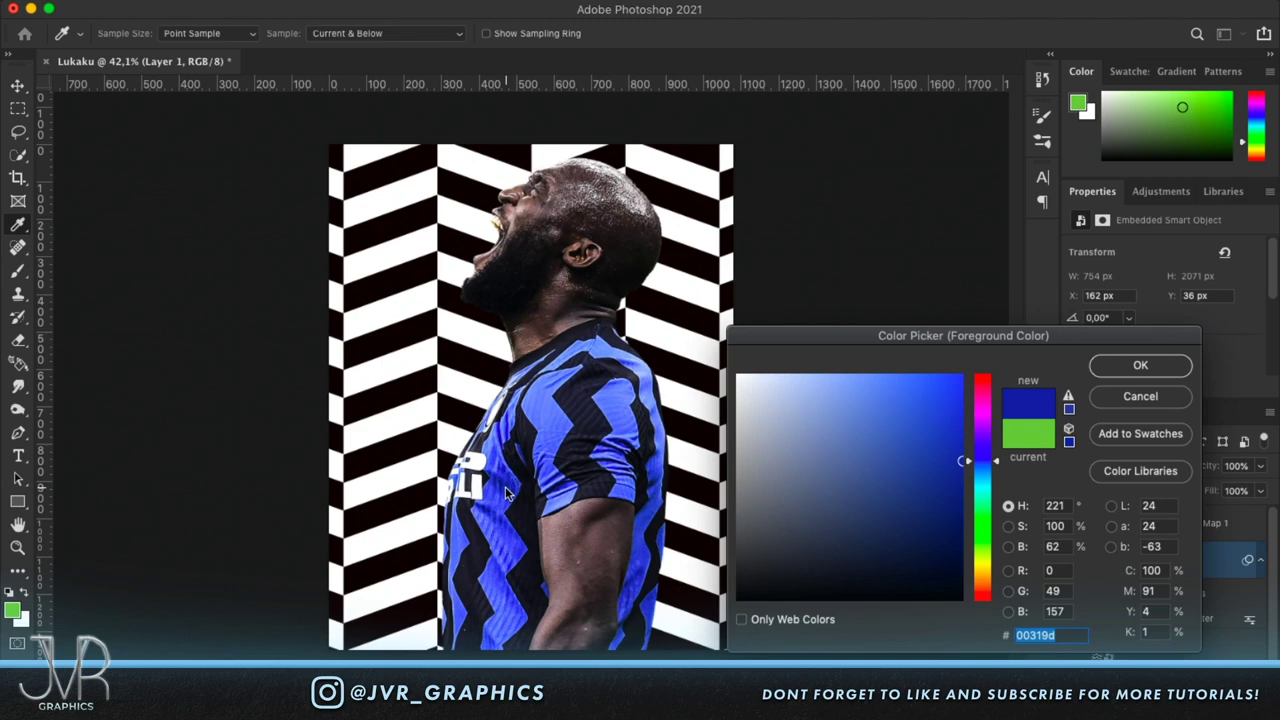
click(545, 587)
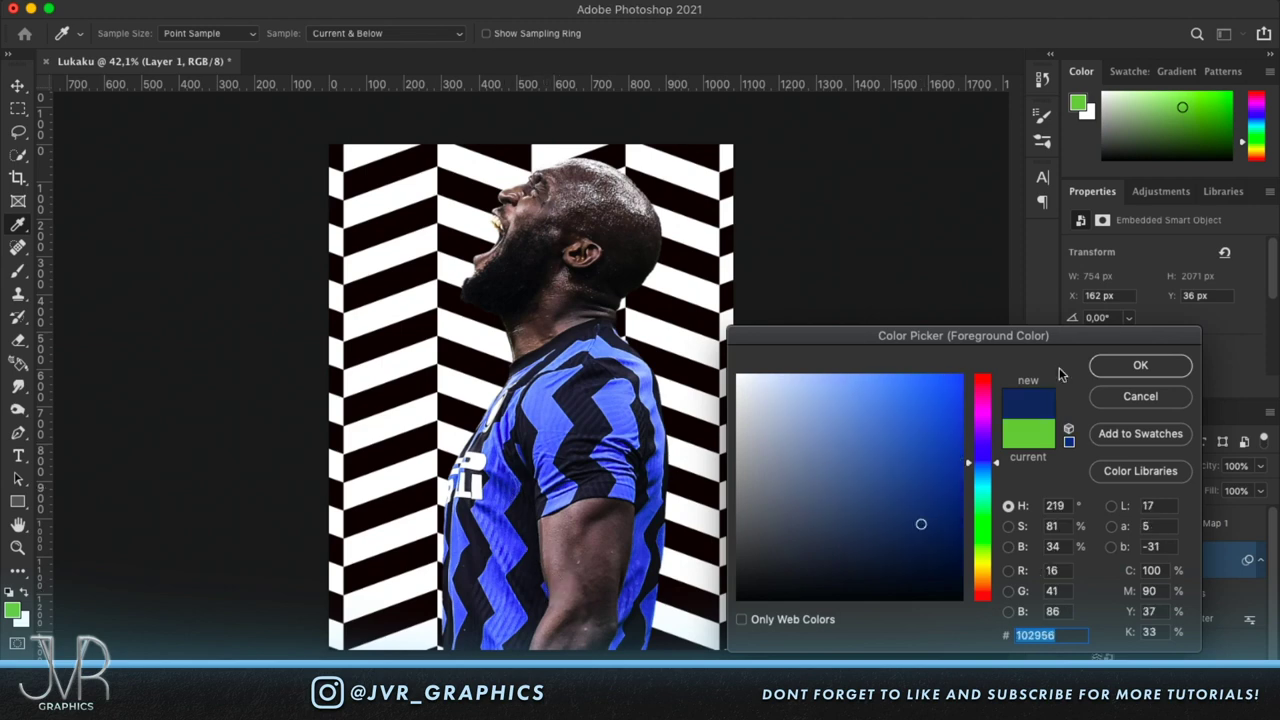
click(1140, 365)
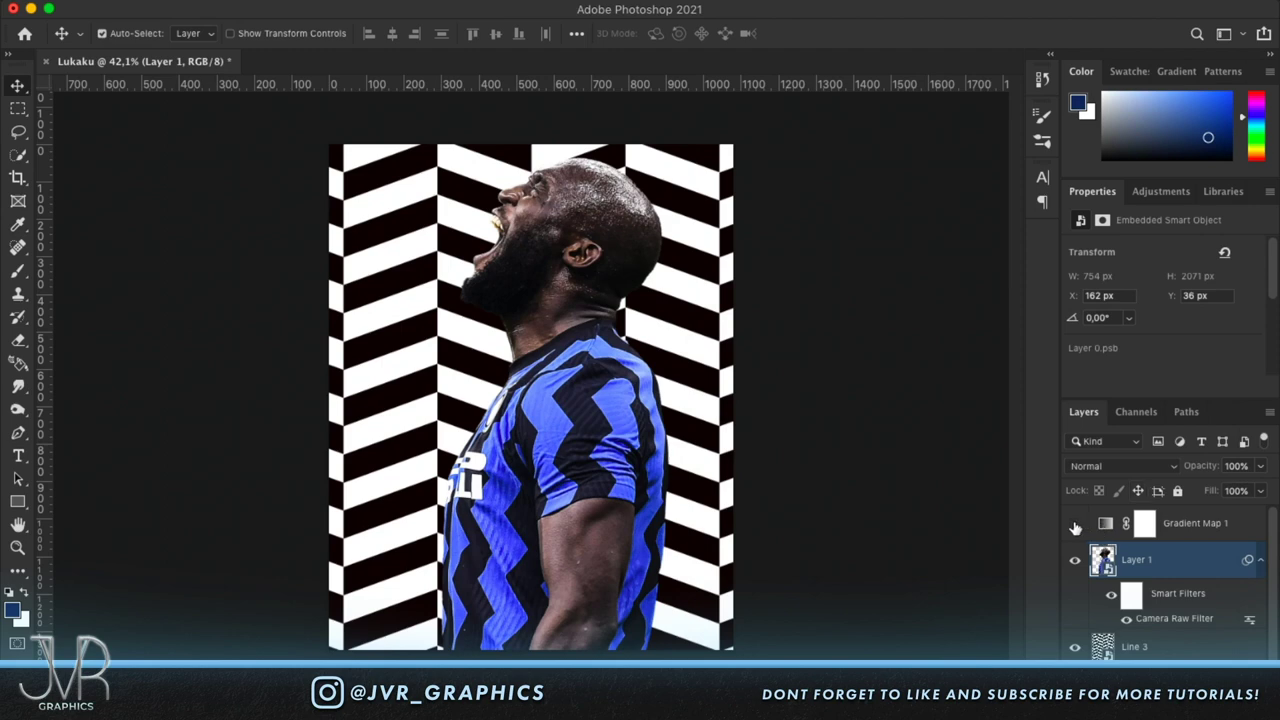
Show the gradient map again and set its dark colour stop to #102956.
click(1150, 523)
click(1075, 523)
click(1149, 258)
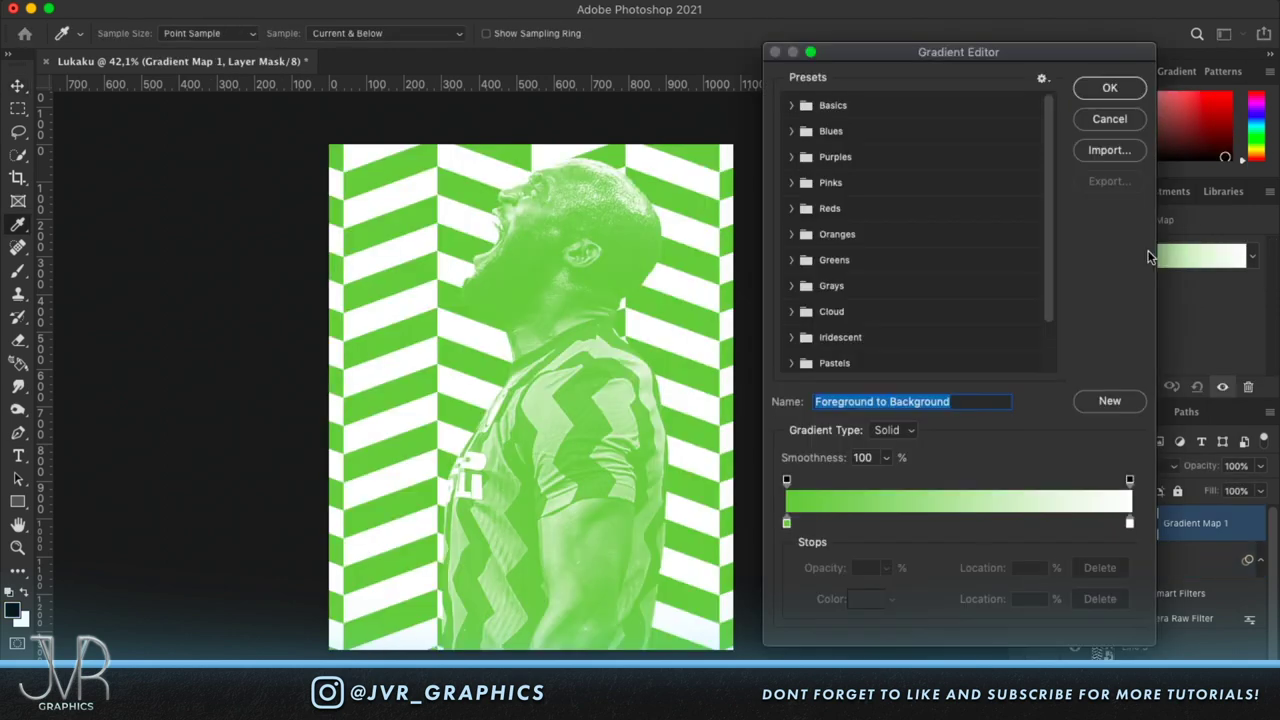
click(786, 523)
double_click(787, 524)
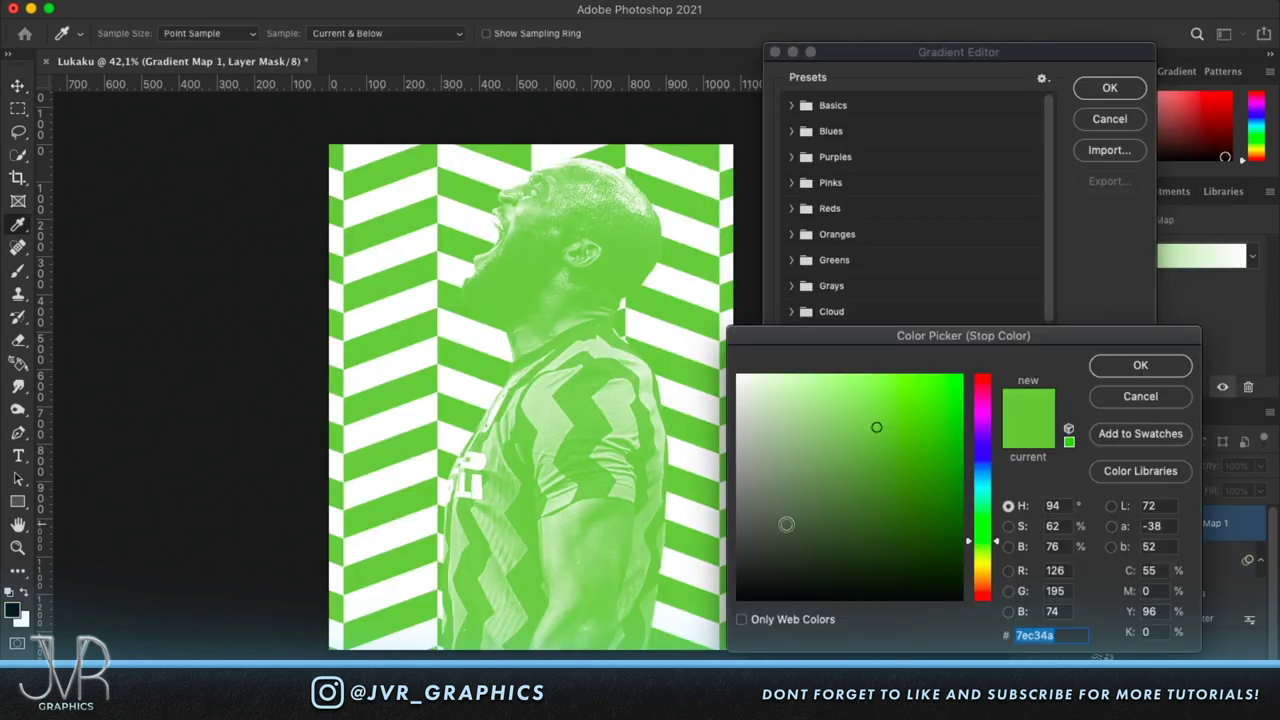
text(102956)
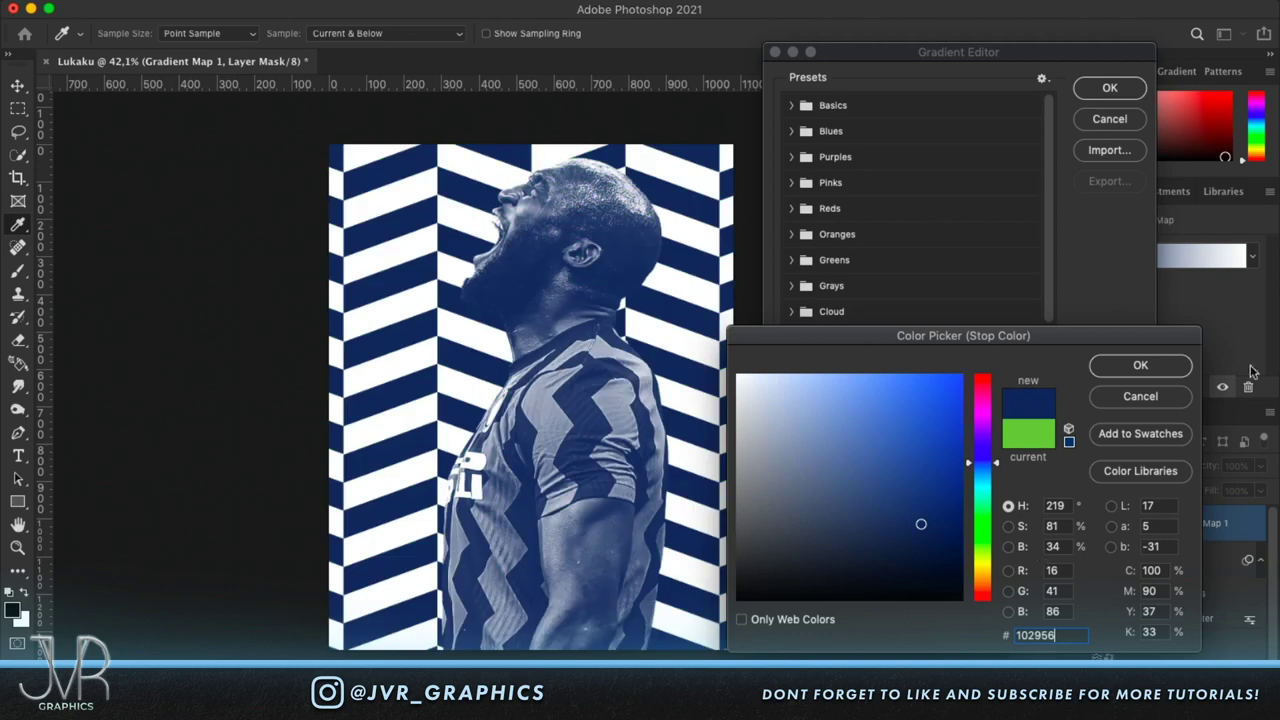
click(1106, 368)
click(1093, 97)
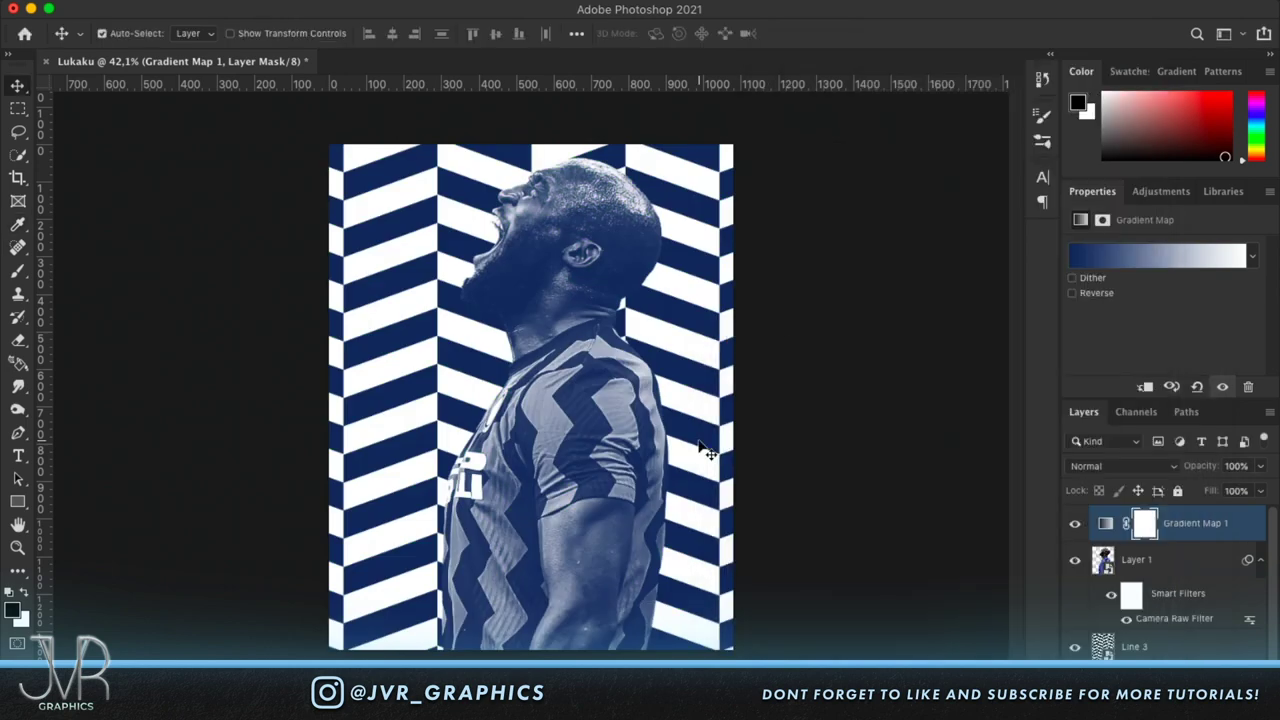
Hide the Gradient Map 1 adjustment layer to reveal the player's original jersey colours.
click(1077, 527)
scroll(540, 500, up, 3)
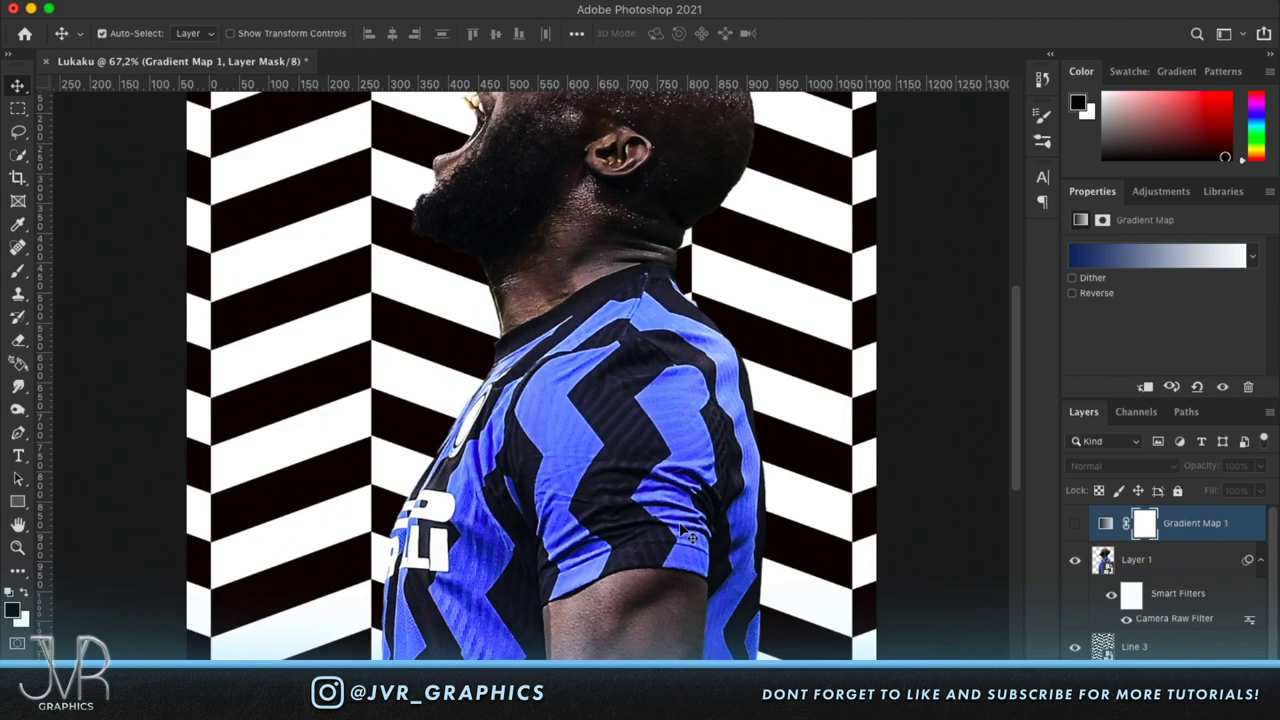
click(14, 614)
scroll(552, 180, up, 2)
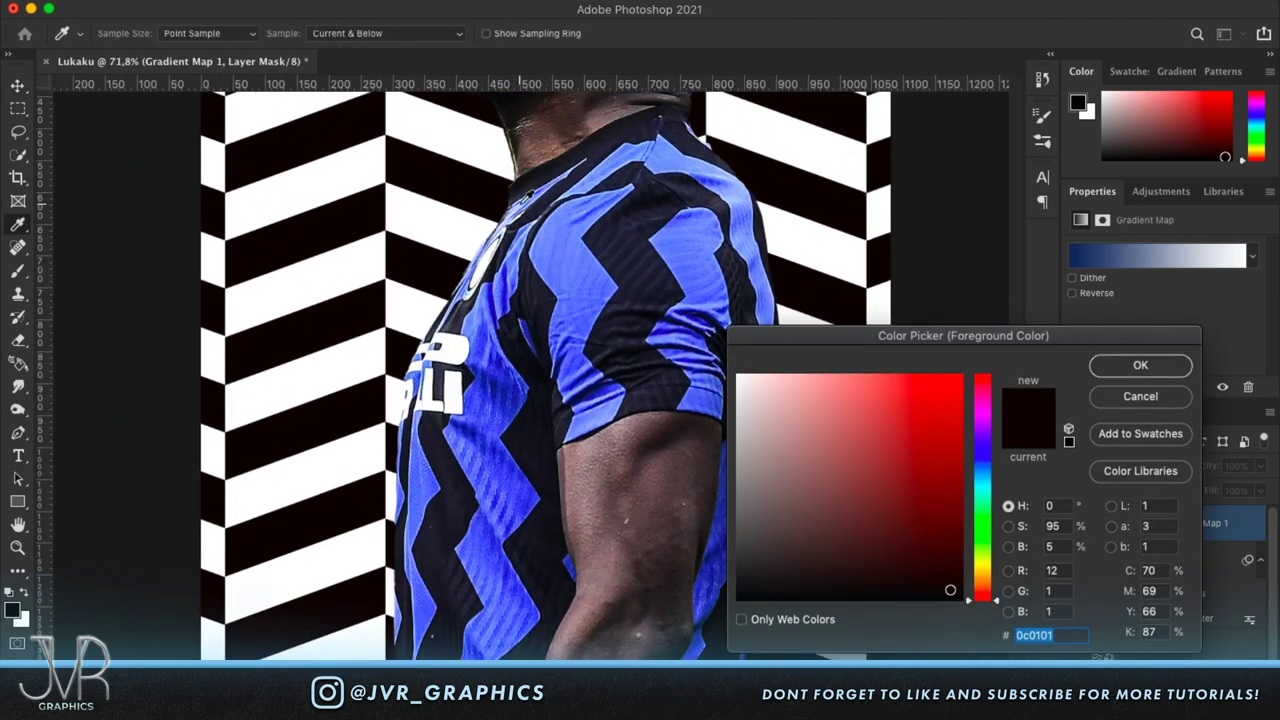
click(519, 212)
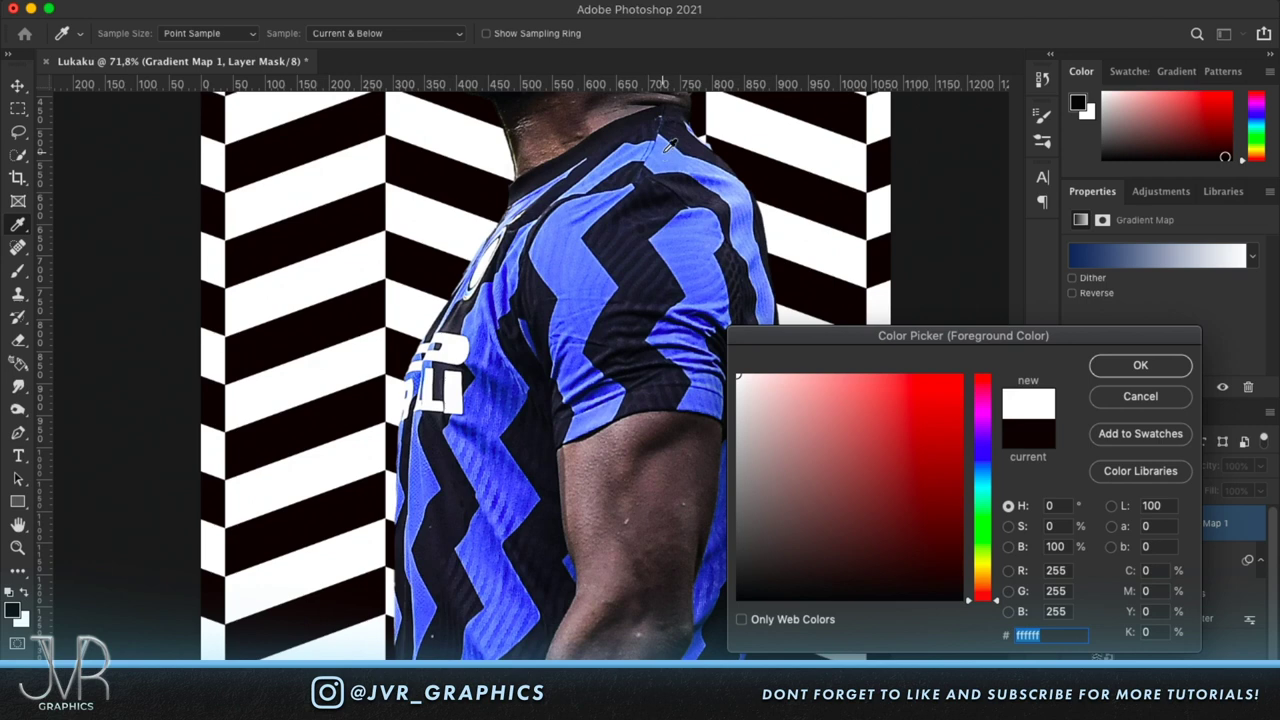
click(1185, 398)
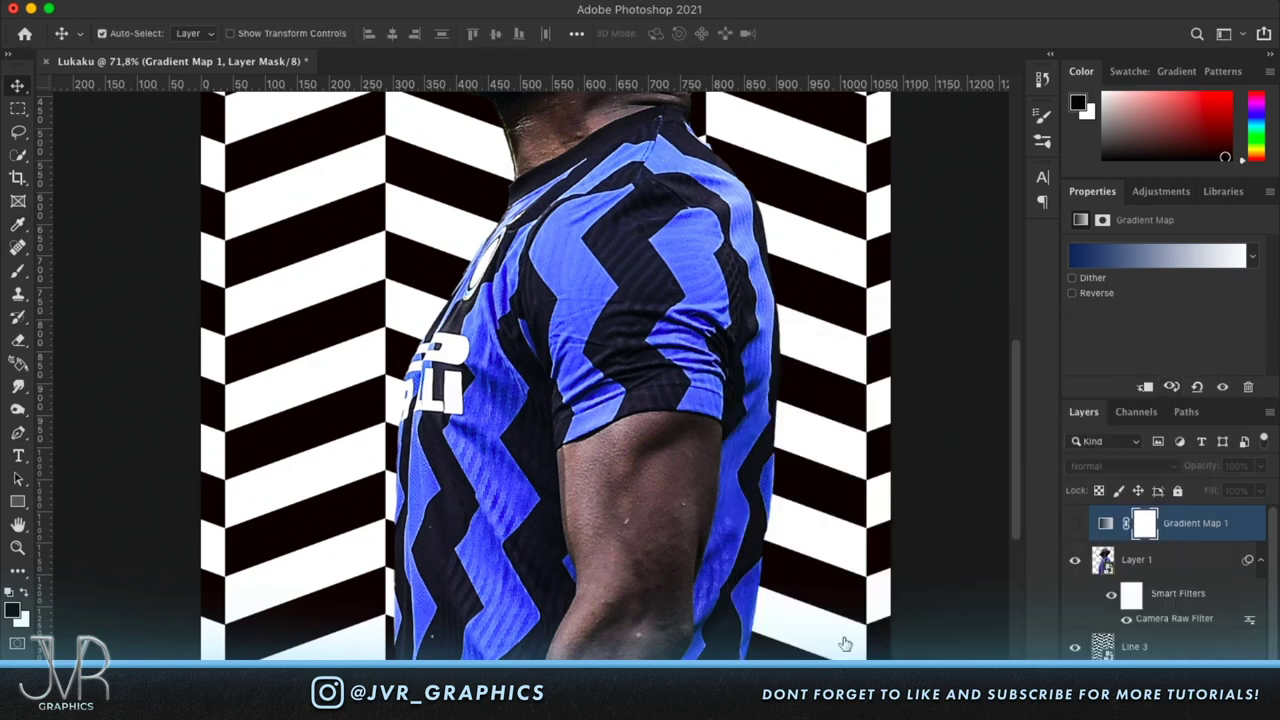
Select Layer 1 and sample the light blue #8db1ff from the player's jersey as the foreground colour.
click(1100, 556)
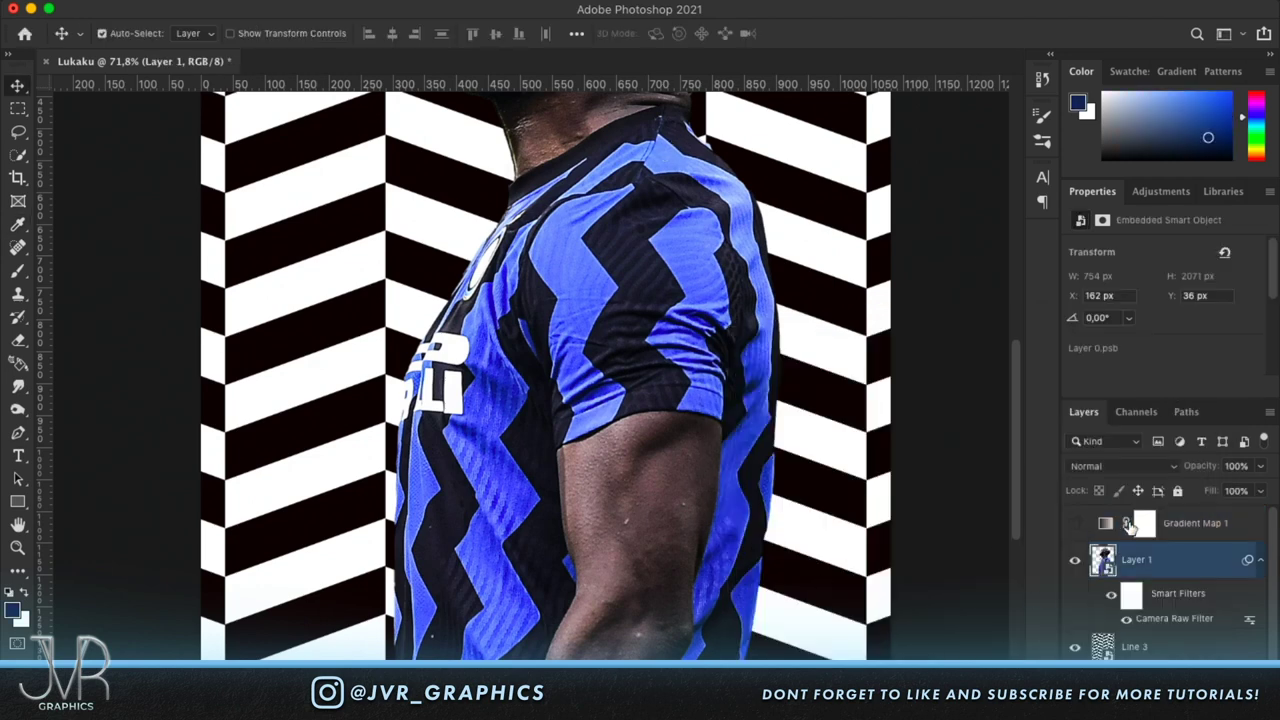
click(13, 610)
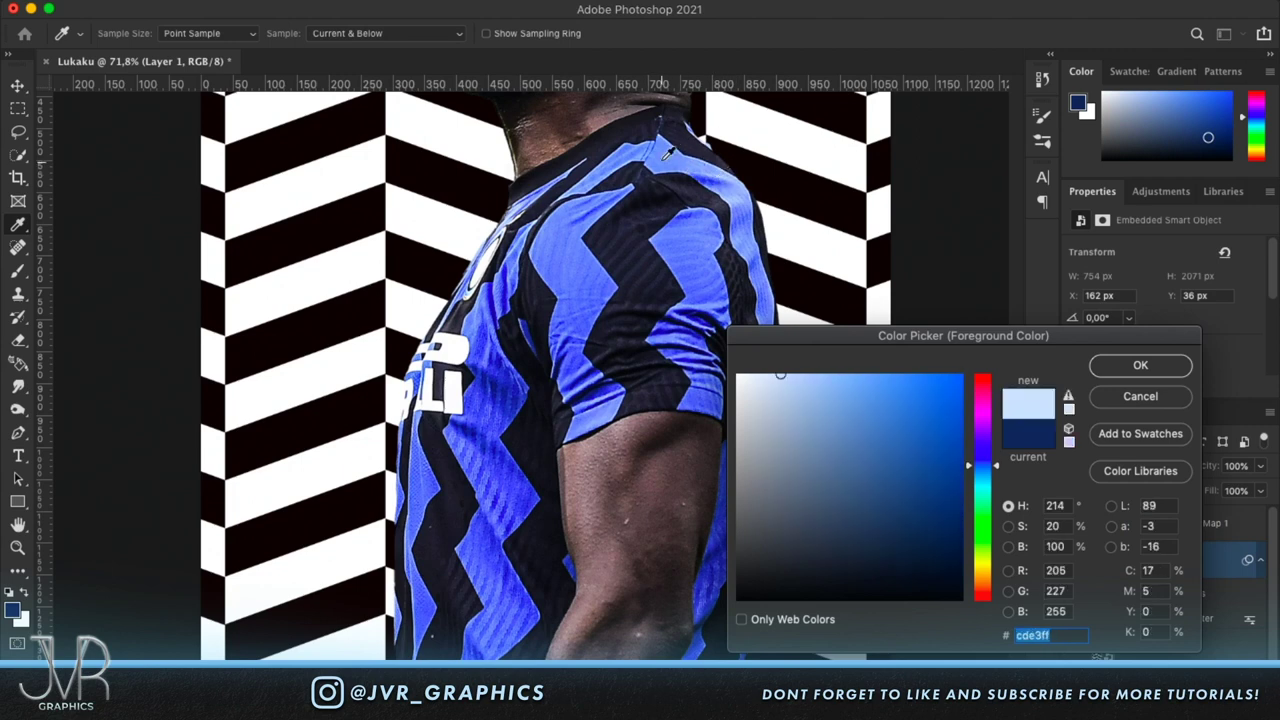
click(660, 135)
click(660, 135)
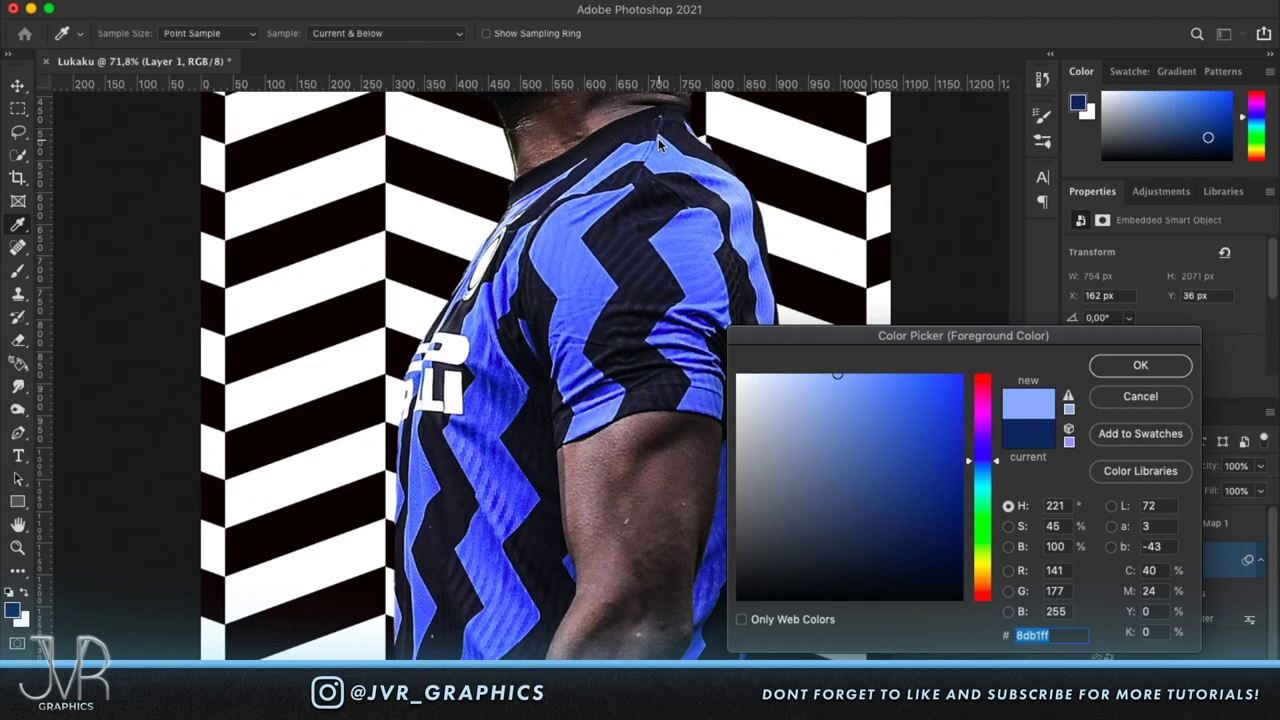
click(1140, 367)
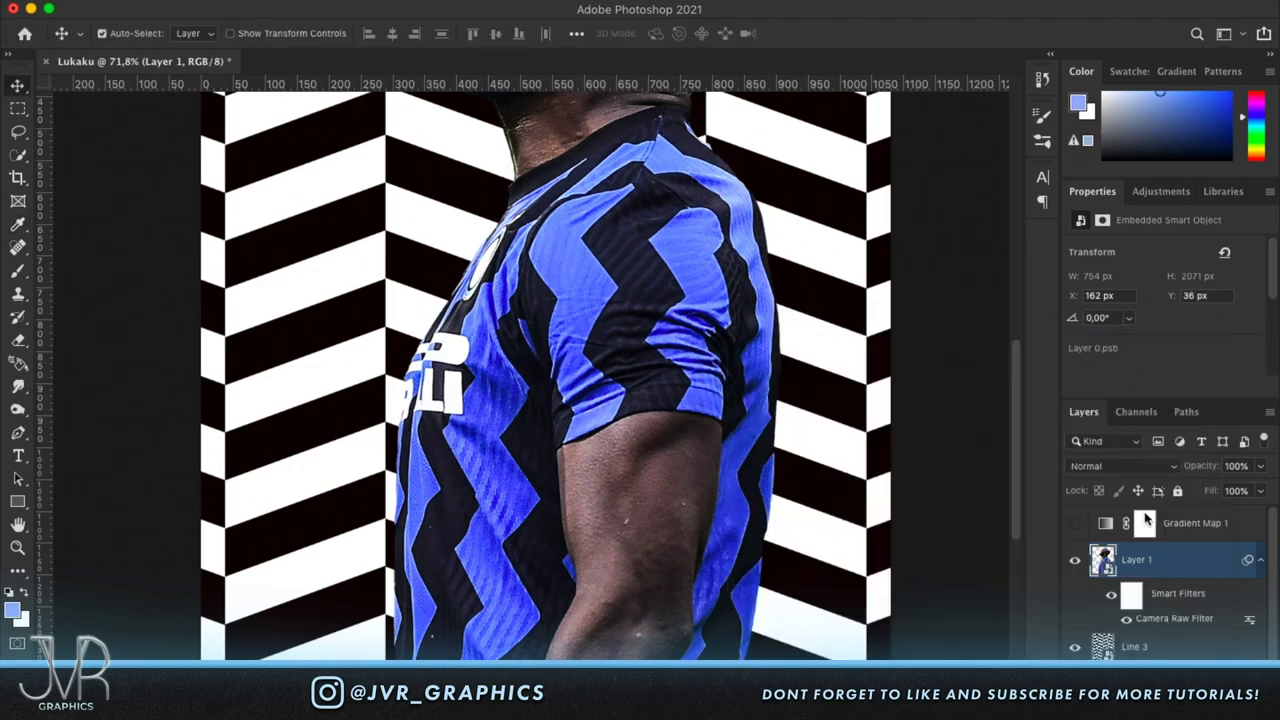
Show the gradient map again and add a light-blue #8db1ff colour stop to its gradient at 45%.
click(1076, 526)
key(ctrl+0)
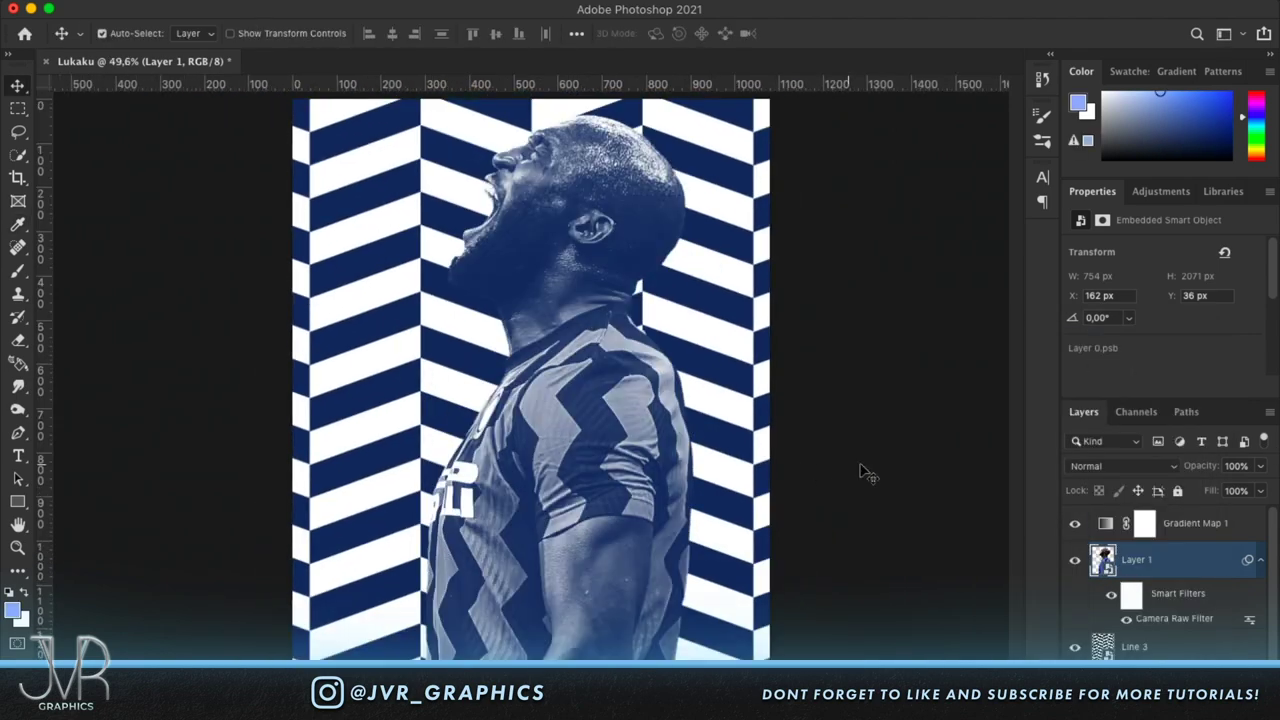
click(1108, 524)
click(1131, 254)
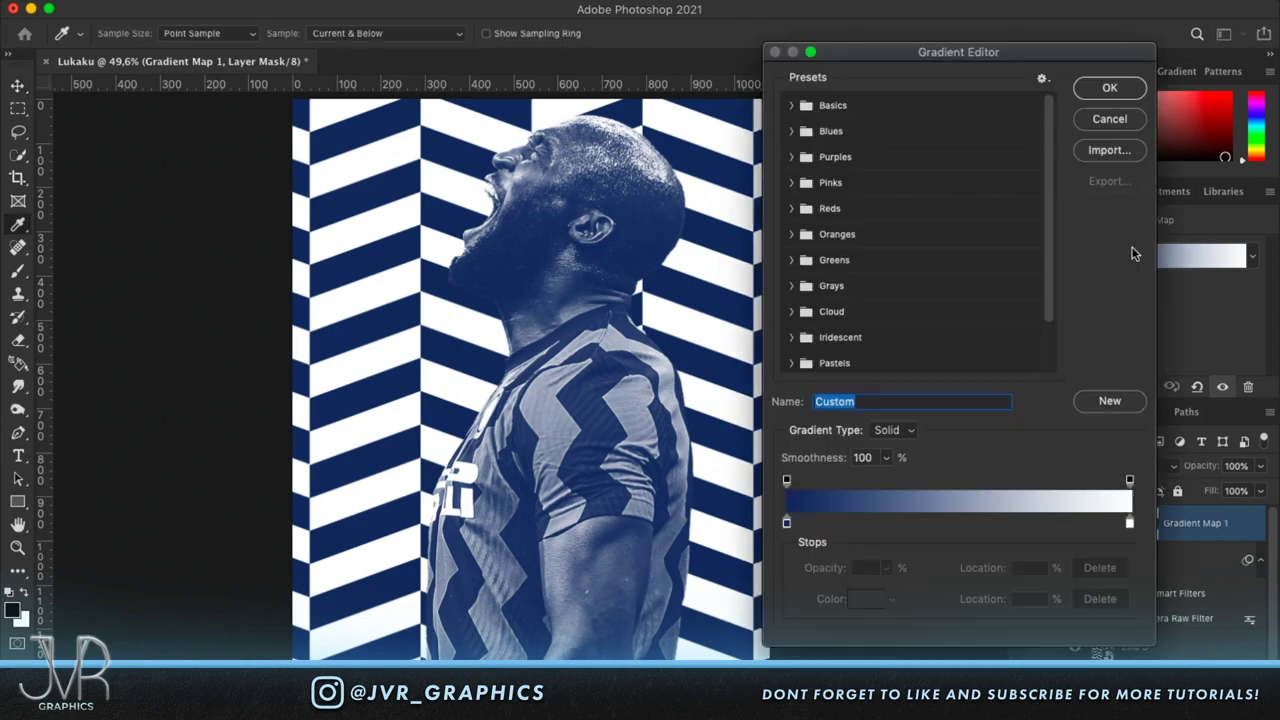
click(1039, 523)
drag(1039, 523, 944, 527)
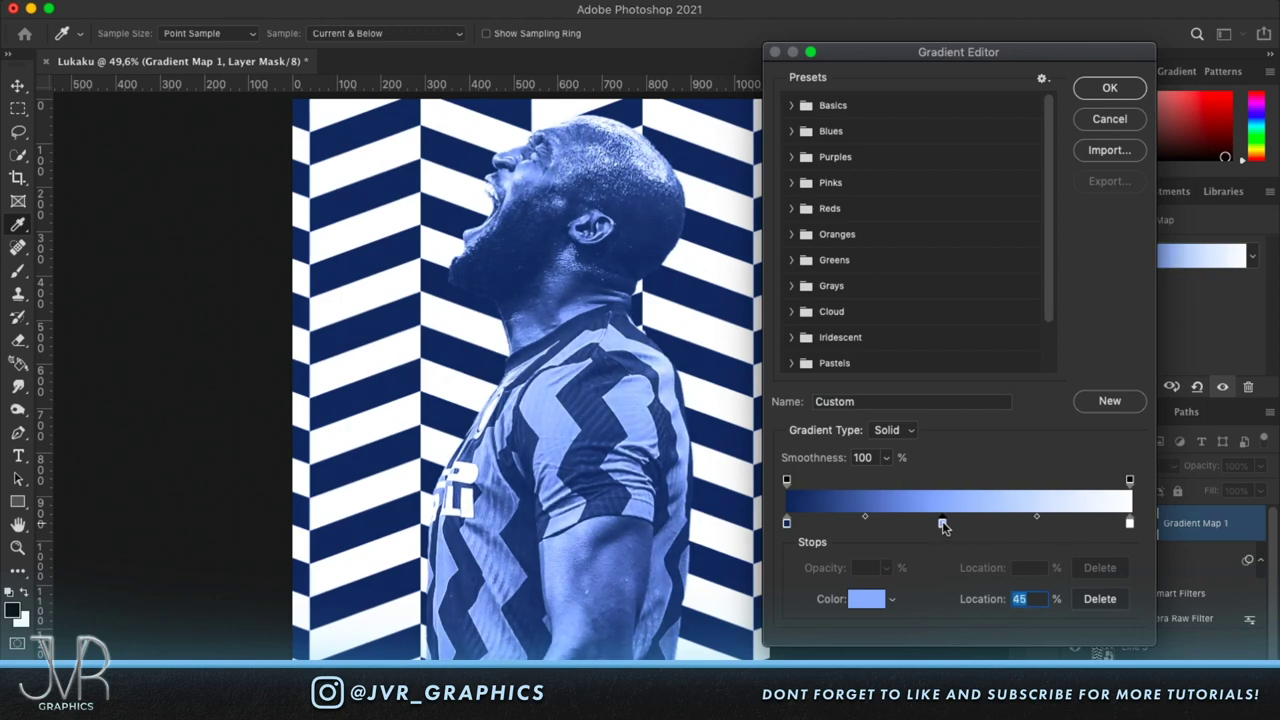
Change the middle gradient stop's colour to #d7e3fe and move it to 66%.
double_click(944, 523)
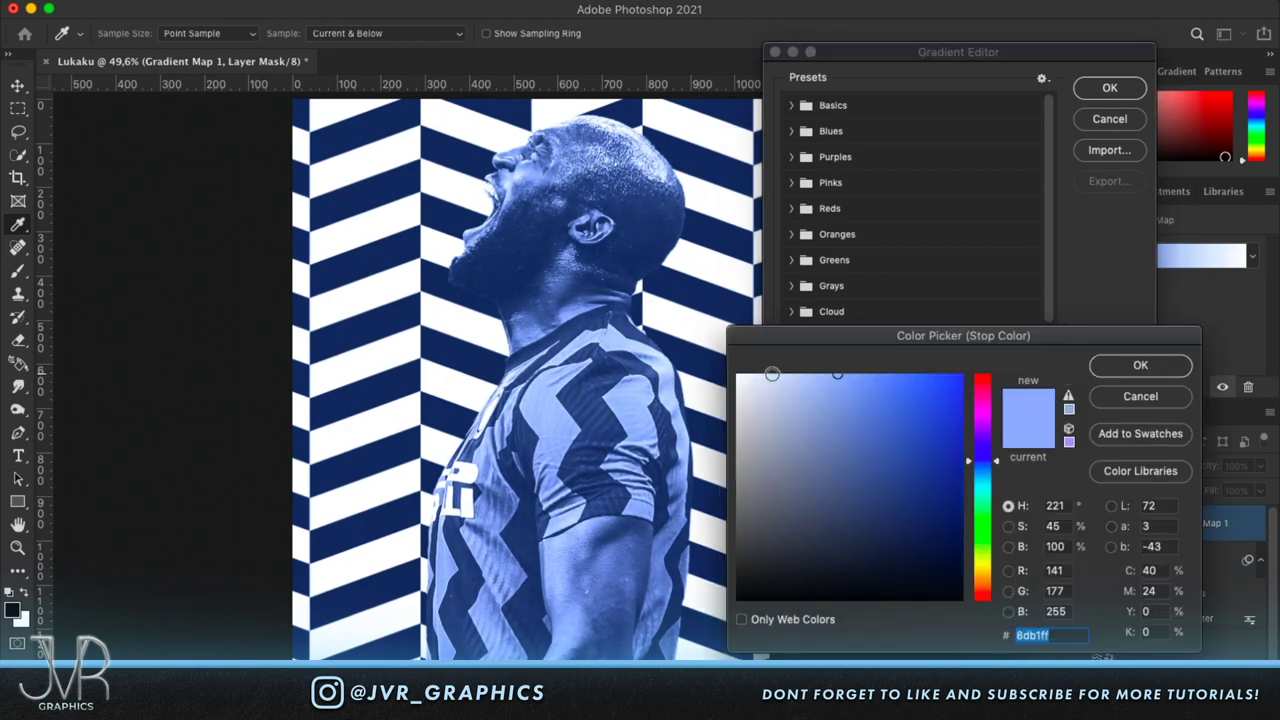
click(771, 374)
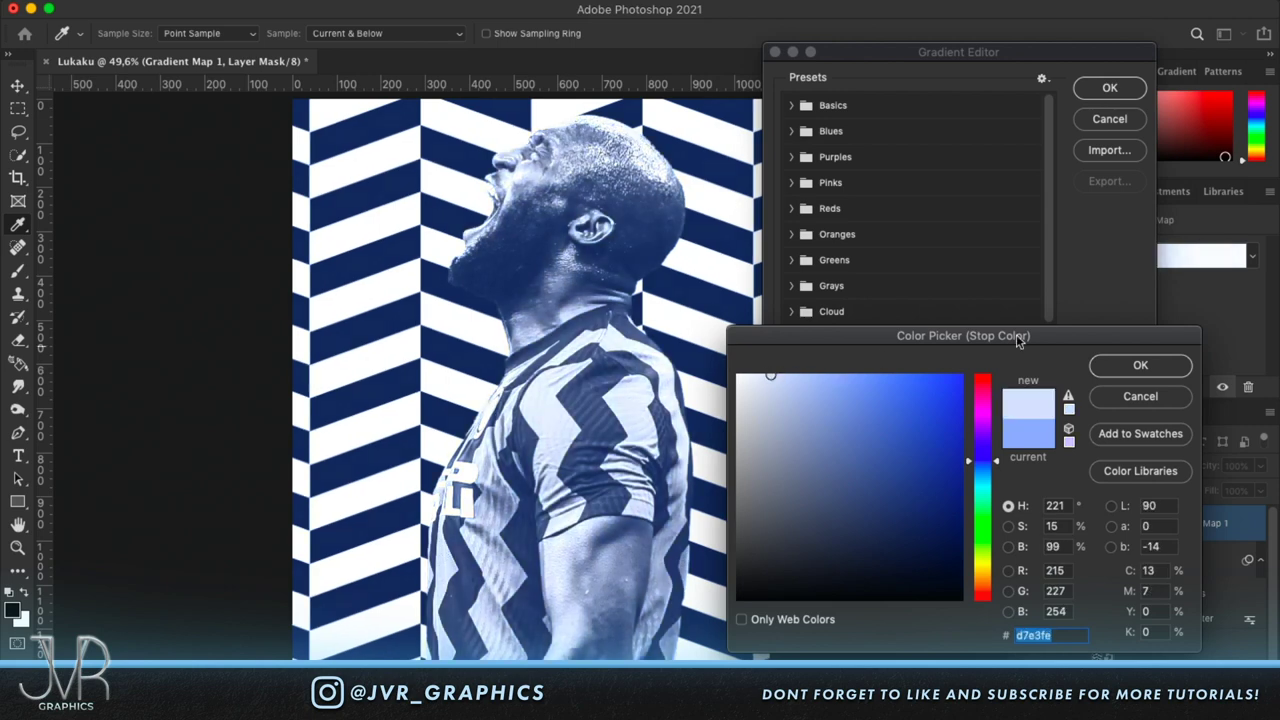
click(1140, 366)
drag(944, 523, 1016, 529)
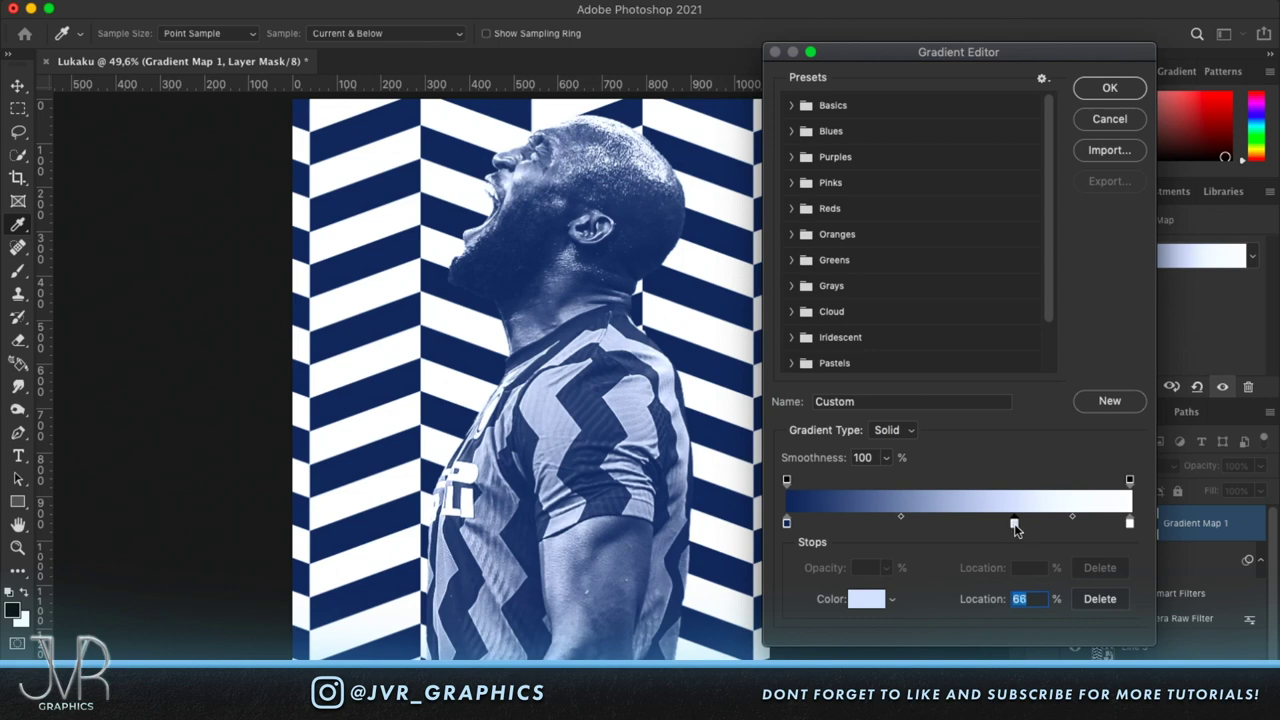
click(1103, 88)
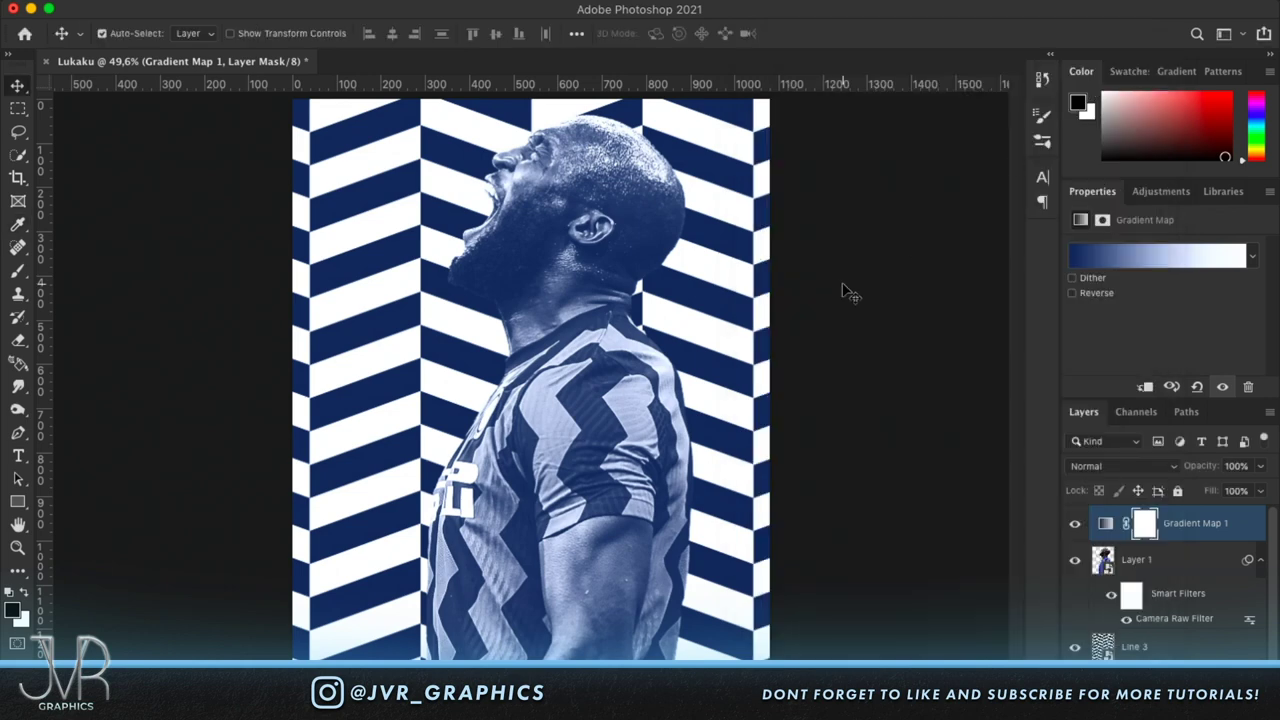
Compare the design with the gradient map off and on, and examine the toning on the player's head.
scroll(842, 296, down, 2)
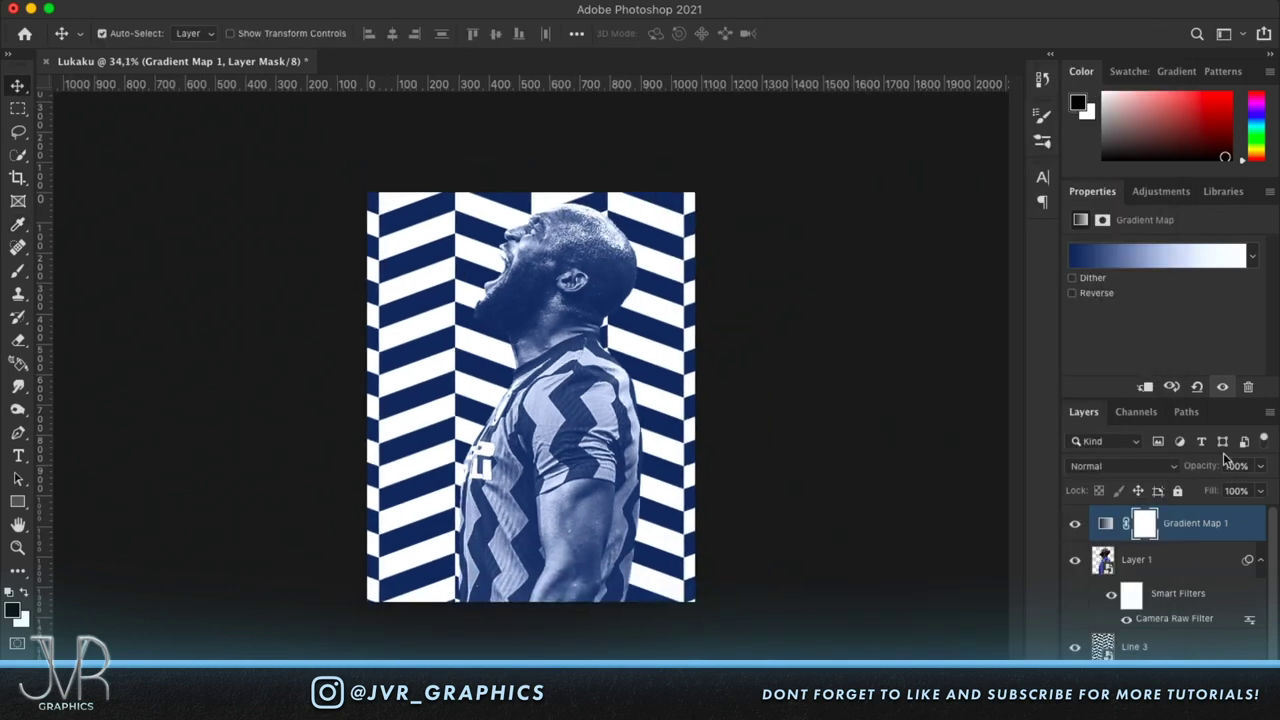
click(1075, 523)
click(1075, 523)
scroll(490, 452, up, 2)
scroll(490, 452, up, 3)
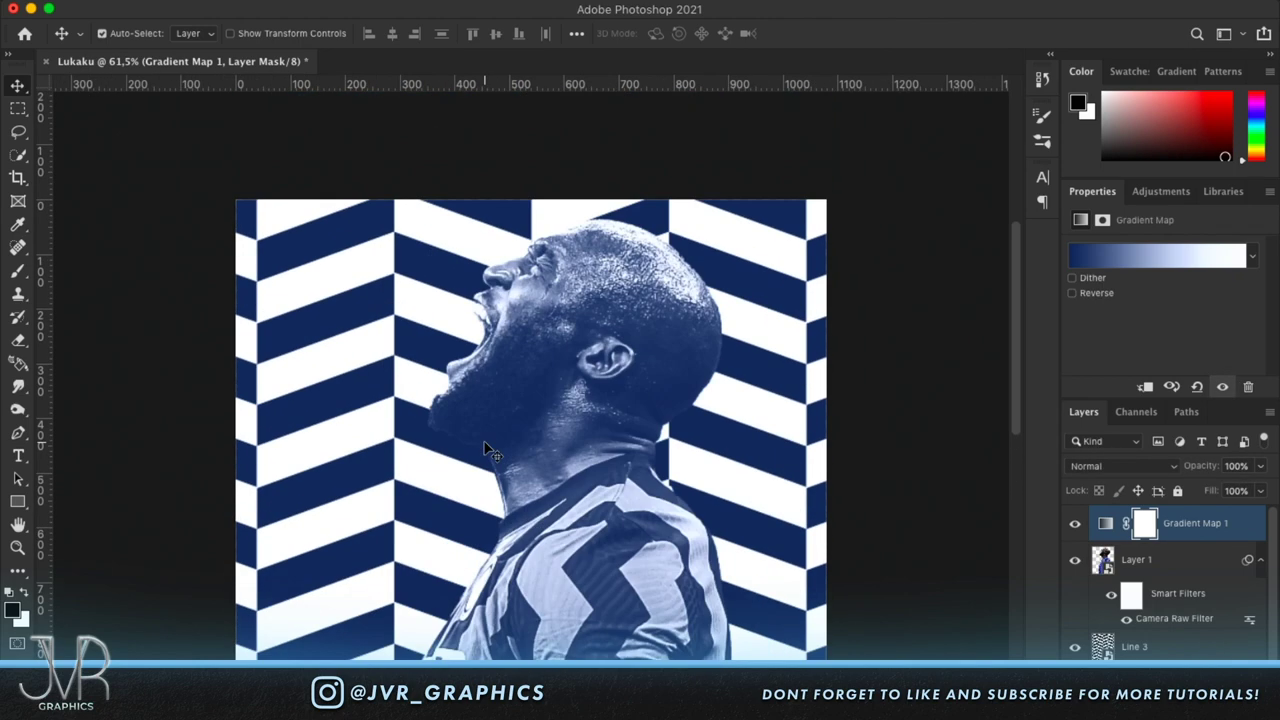
scroll(490, 452, down, 3)
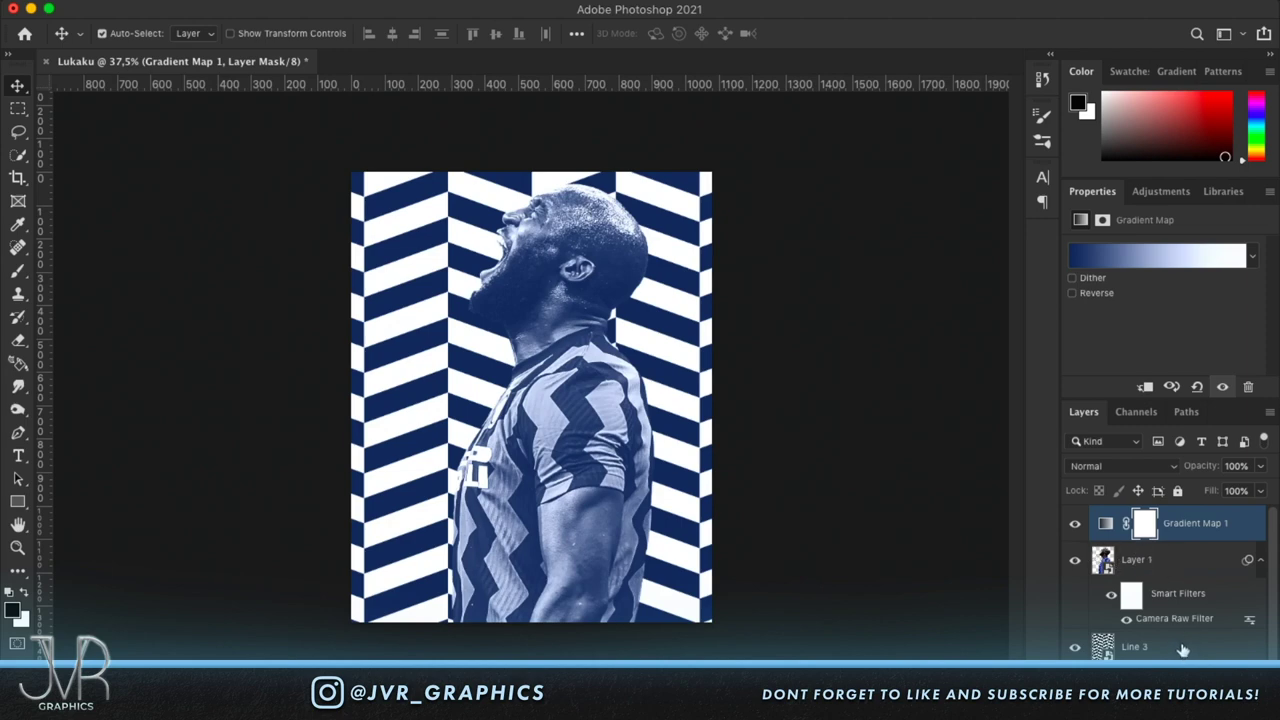
Clip Gradient Map 1 to Layer 1 and add a duplicate of it clipped to the Line 3 pattern layer.
click(1135, 646)
drag(1154, 567, 1167, 536)
alt+click(1167, 536)
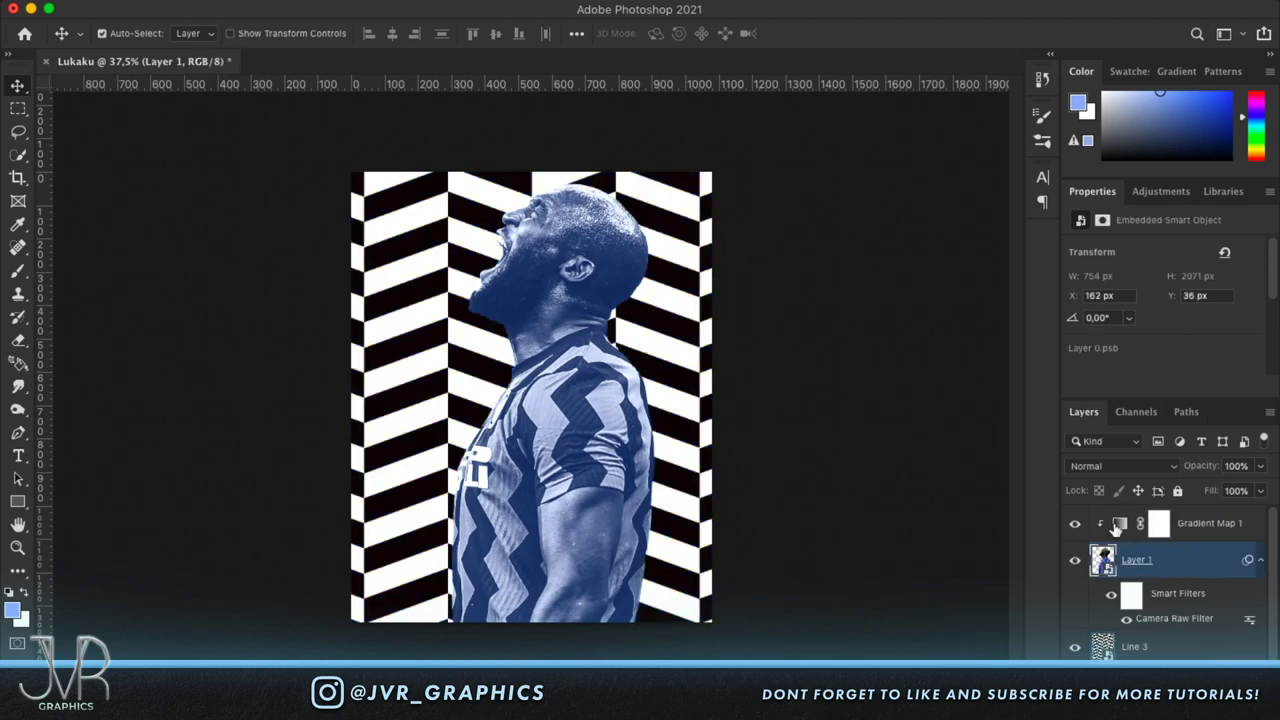
drag(1116, 528, 1120, 632)
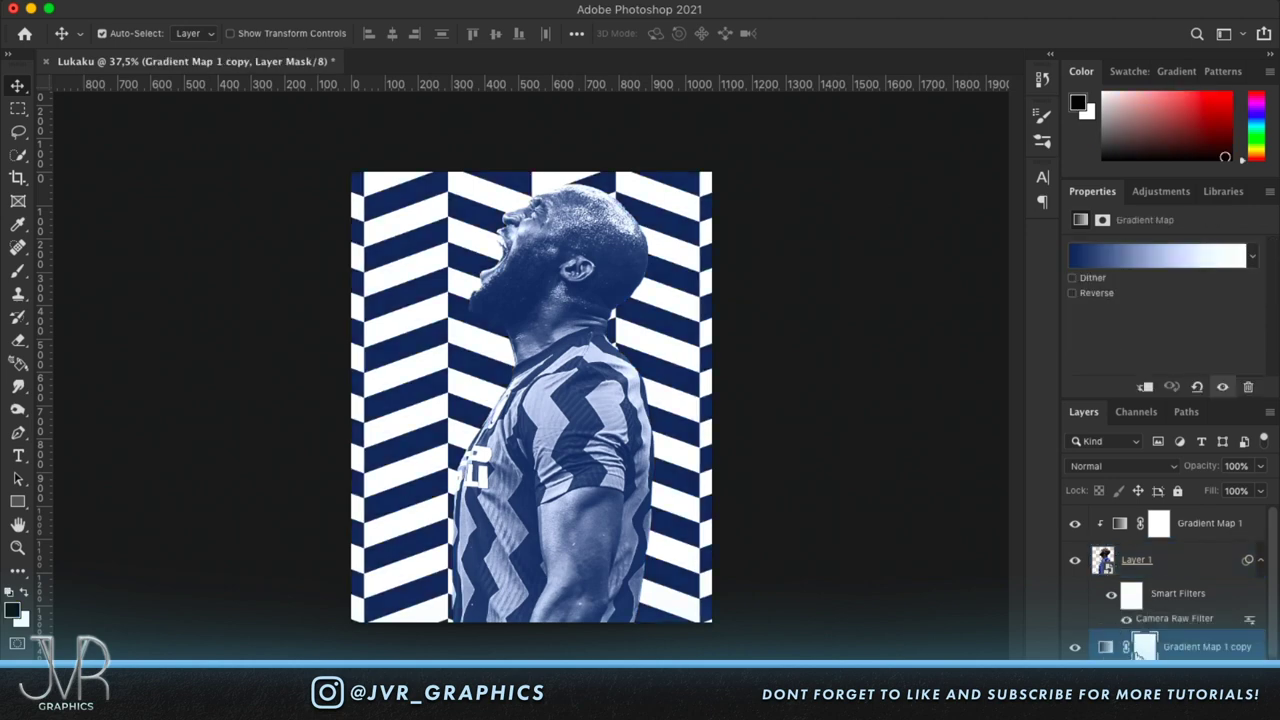
alt+click(1120, 632)
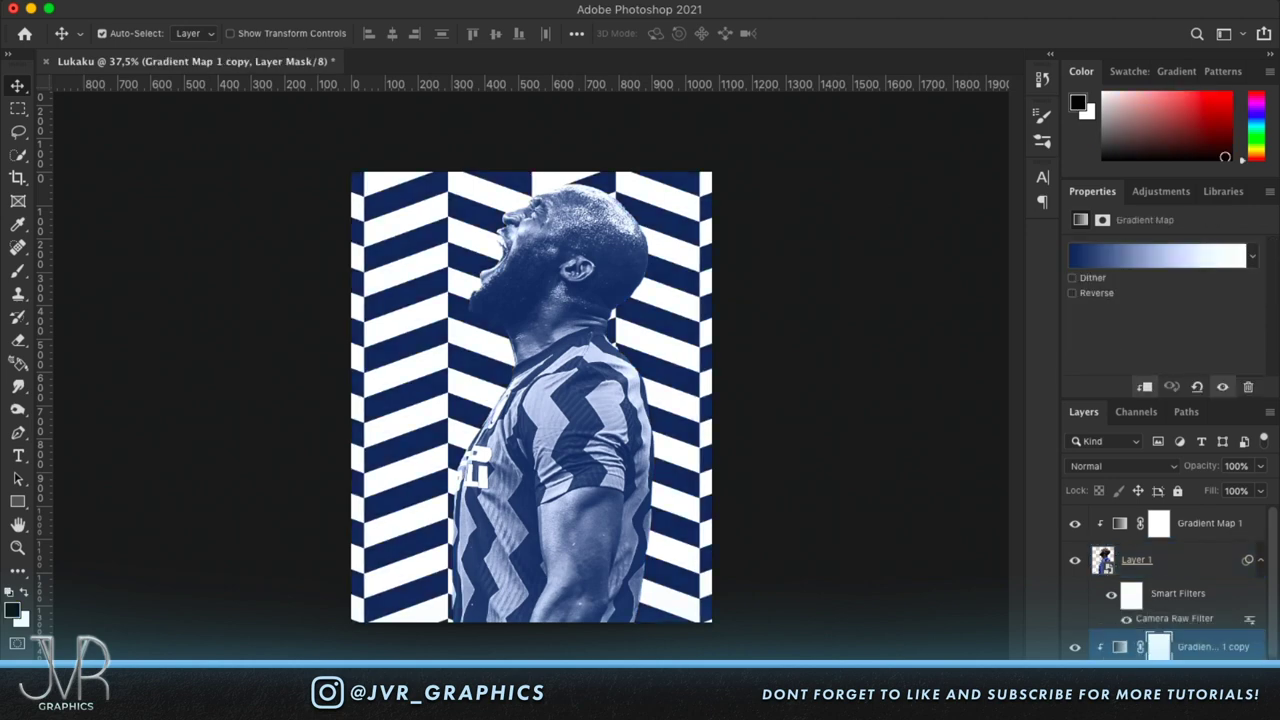
Hide the Line 3 pattern layer and the player's Layer 1 to leave a blank white canvas.
scroll(1165, 590, down, 1)
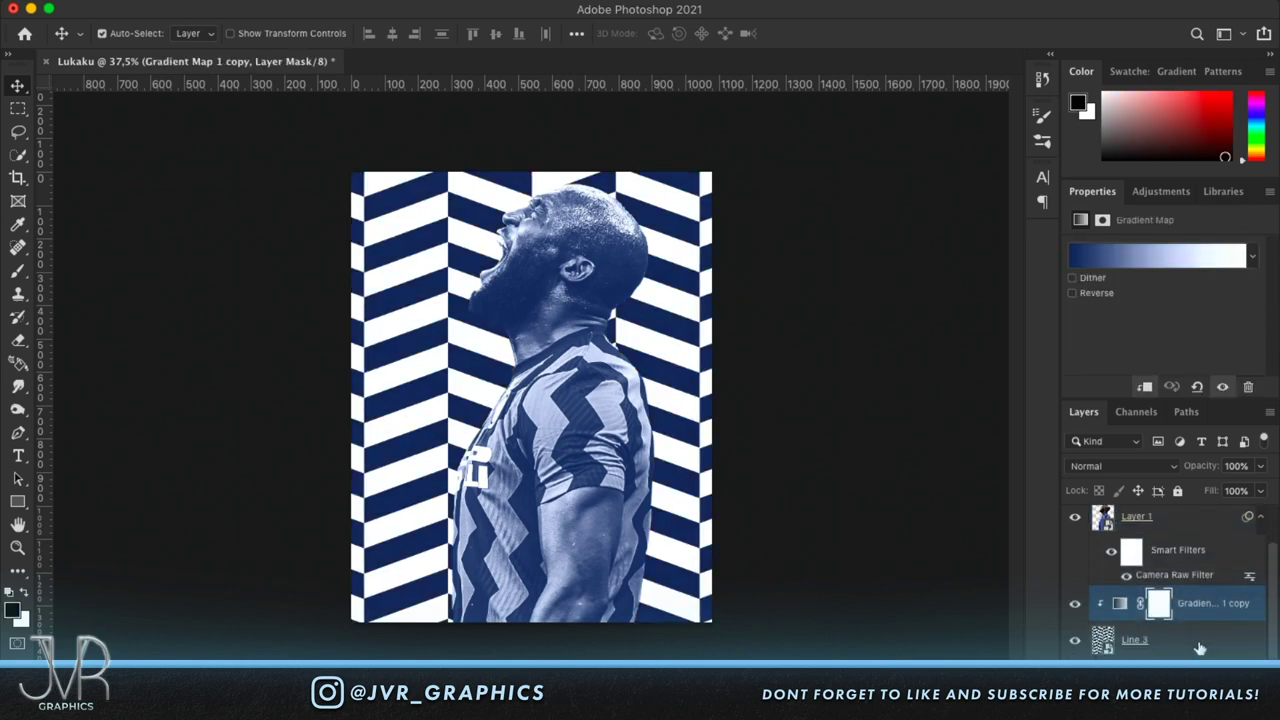
scroll(1200, 648, up, 1)
click(1075, 555)
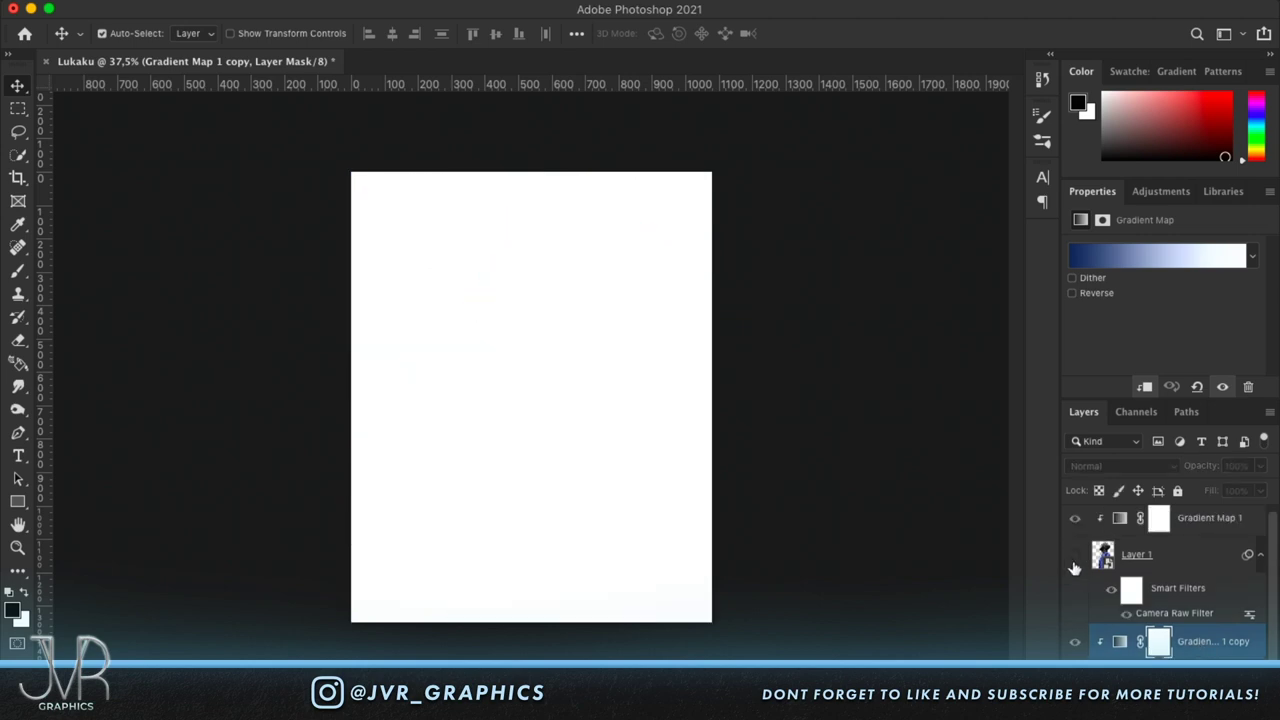
Draw a thin black-filled rectangle without a stroke, about 1052 x 31 px, across the middle of the canvas.
key(u)
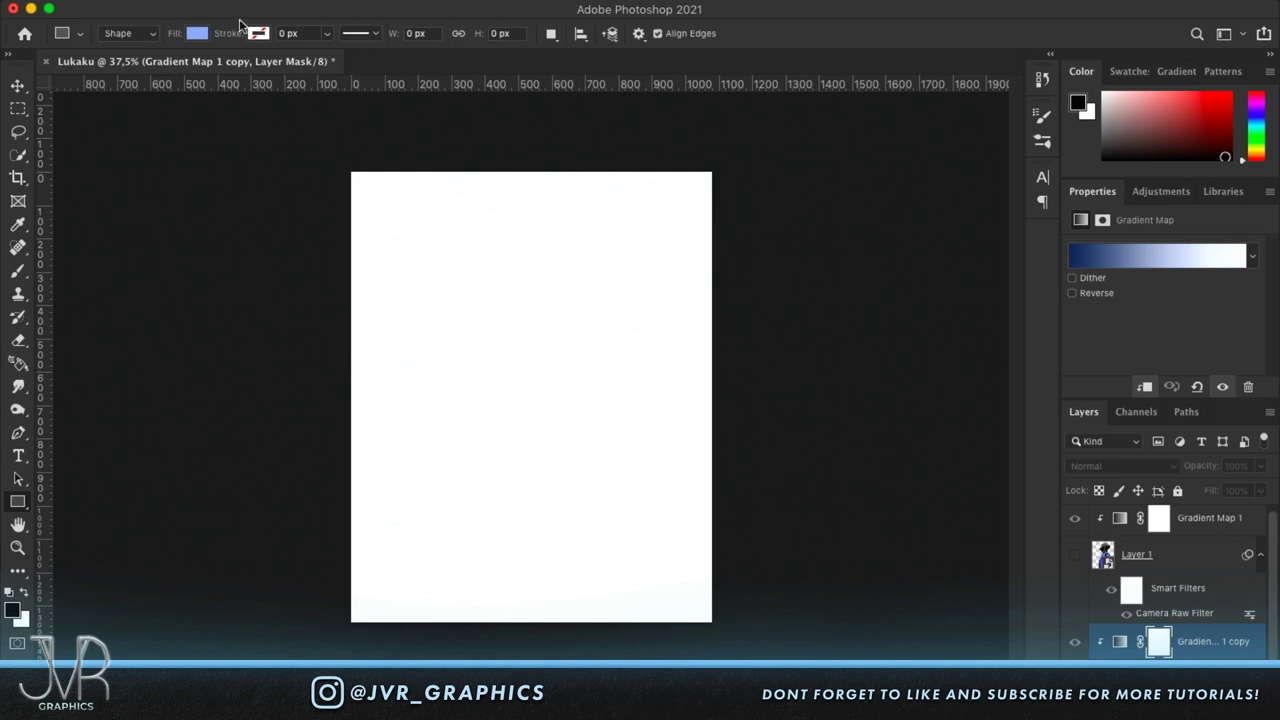
click(194, 34)
click(170, 128)
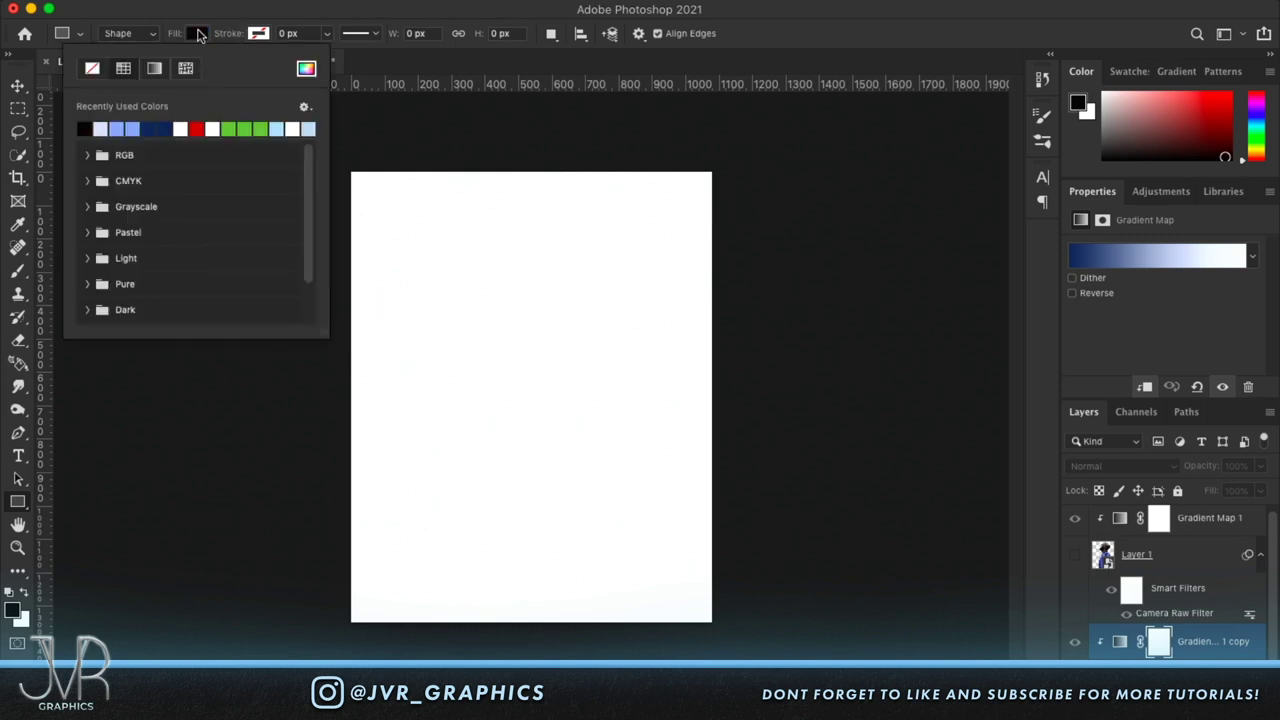
click(198, 35)
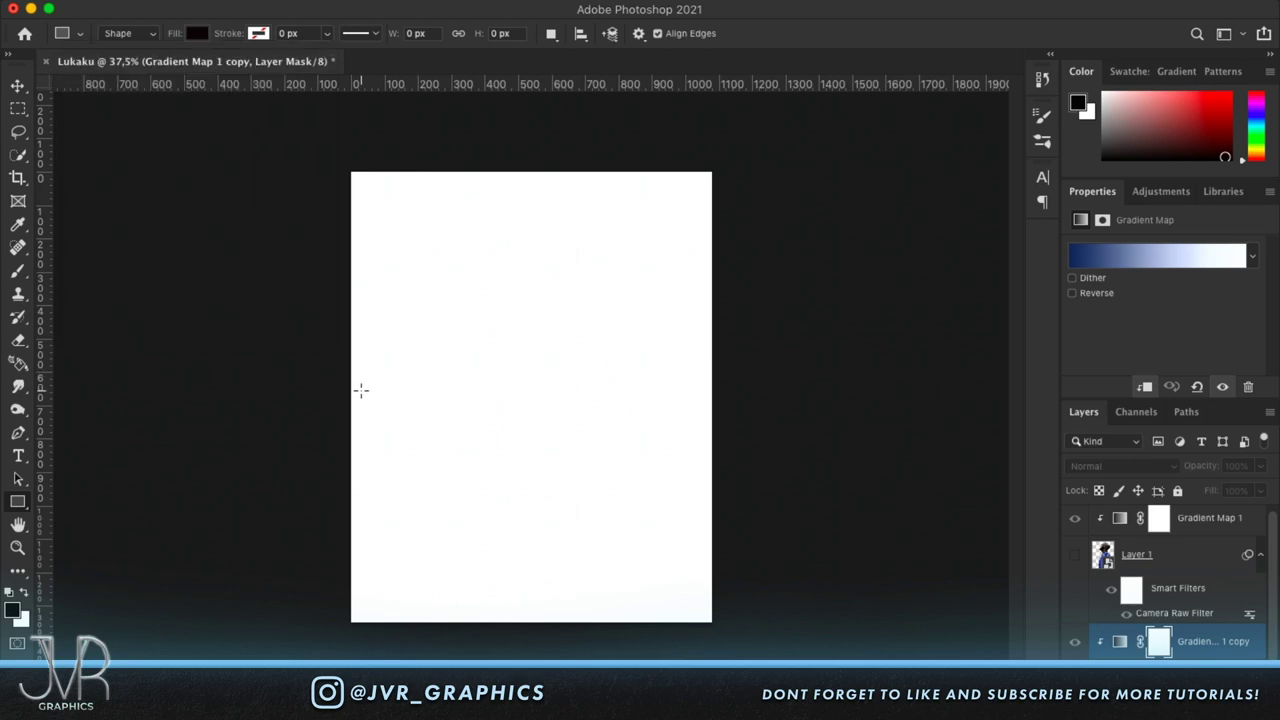
drag(355, 389, 706, 401)
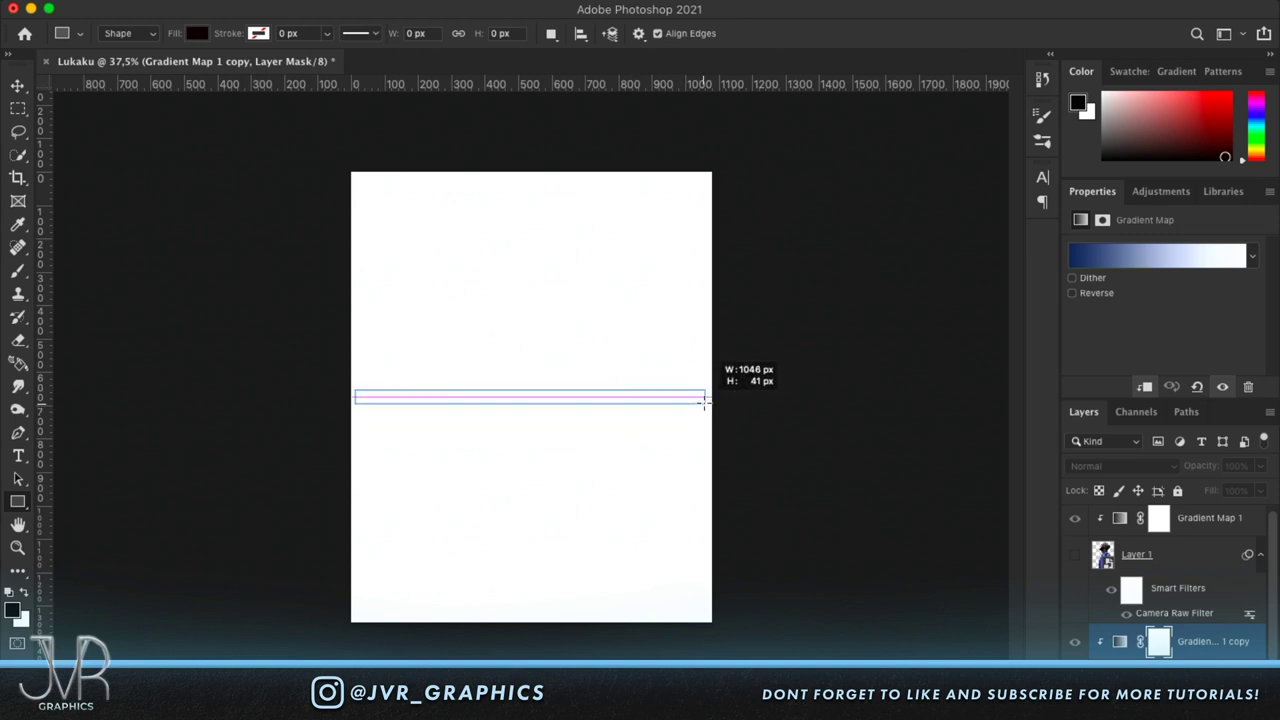
drag(705, 401, 706, 398)
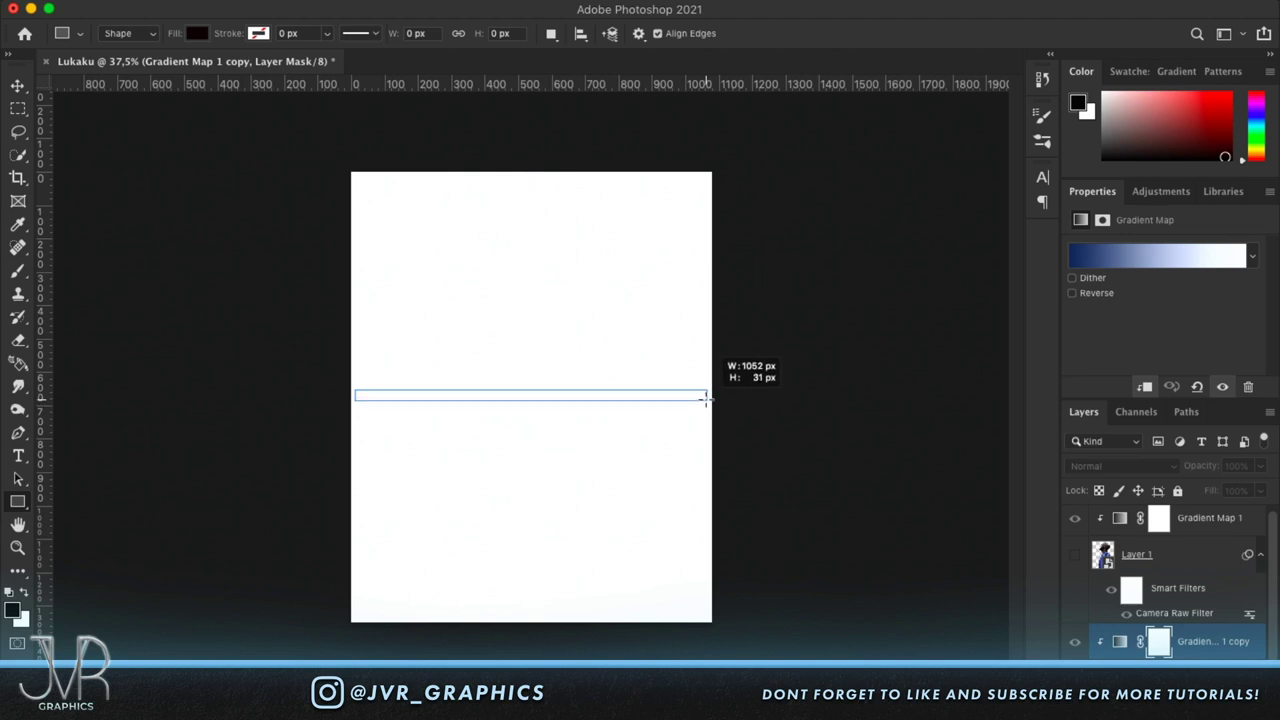
drag(706, 398, 706, 398)
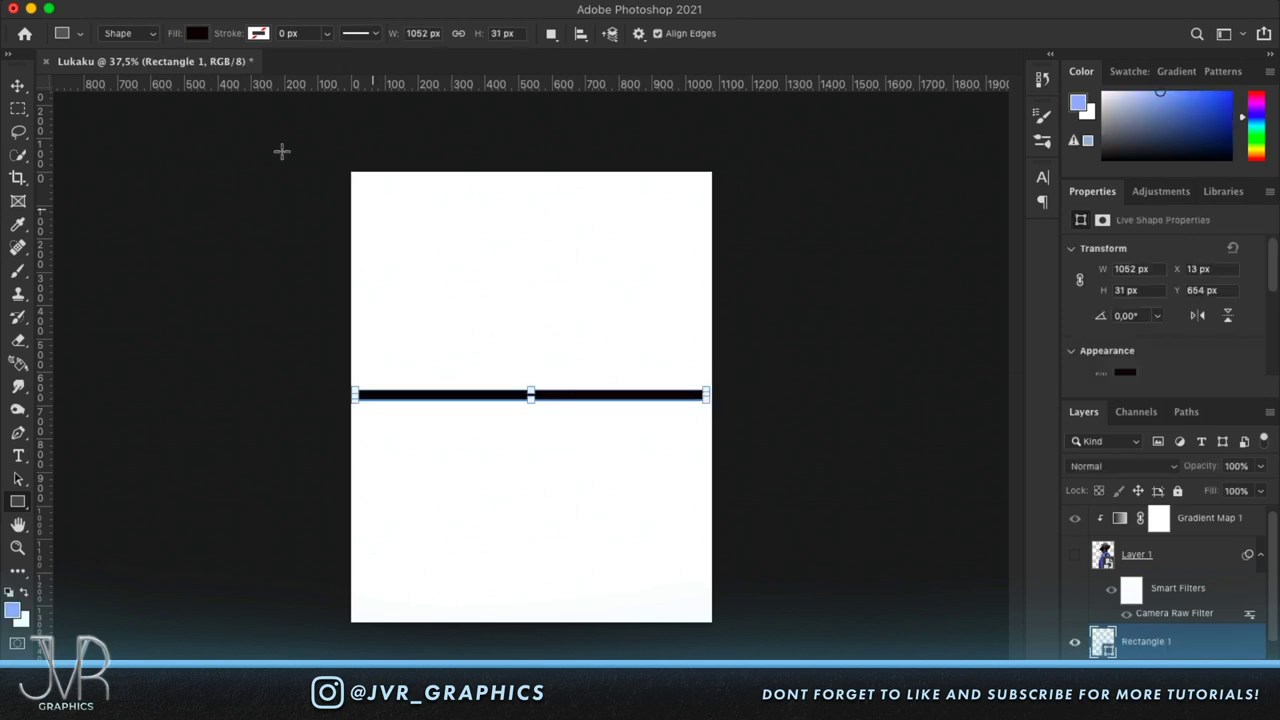
Load the black bar's outline as a selection, define a brush preset from it, and hide the Rectangle 1 layer.
click(19, 85)
key(super+0)
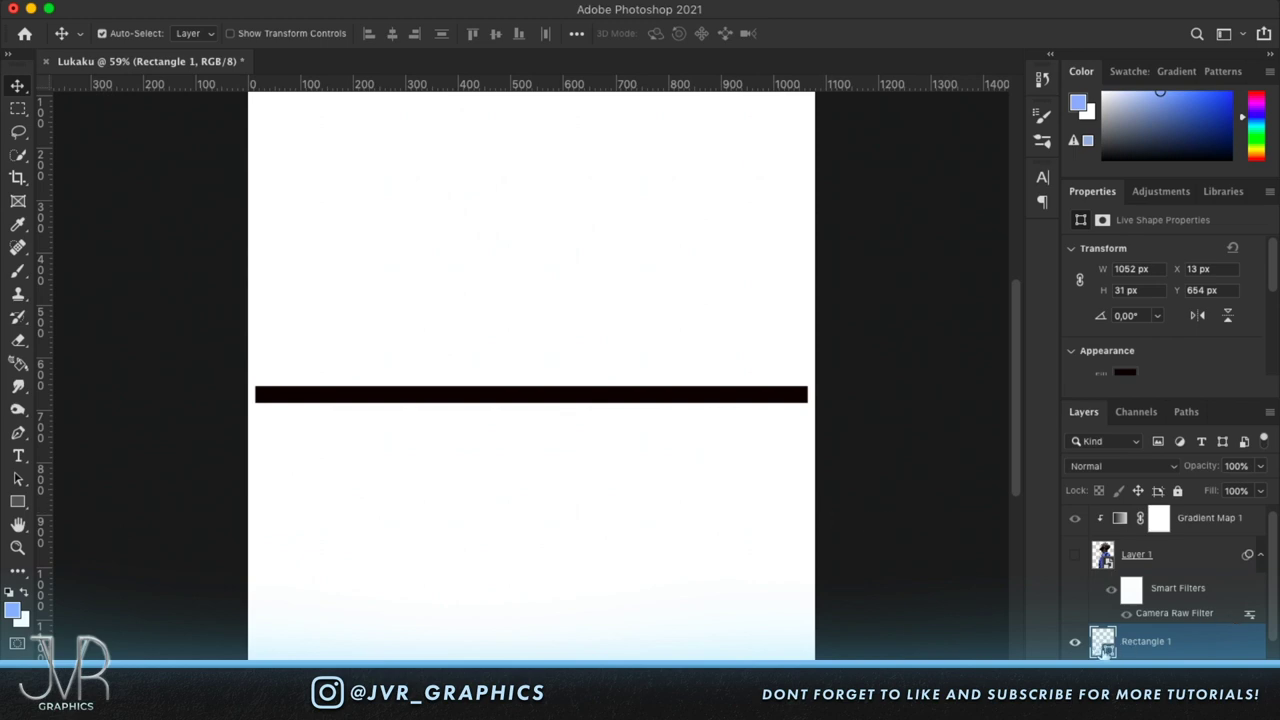
key(super)
super+click(1103, 645)
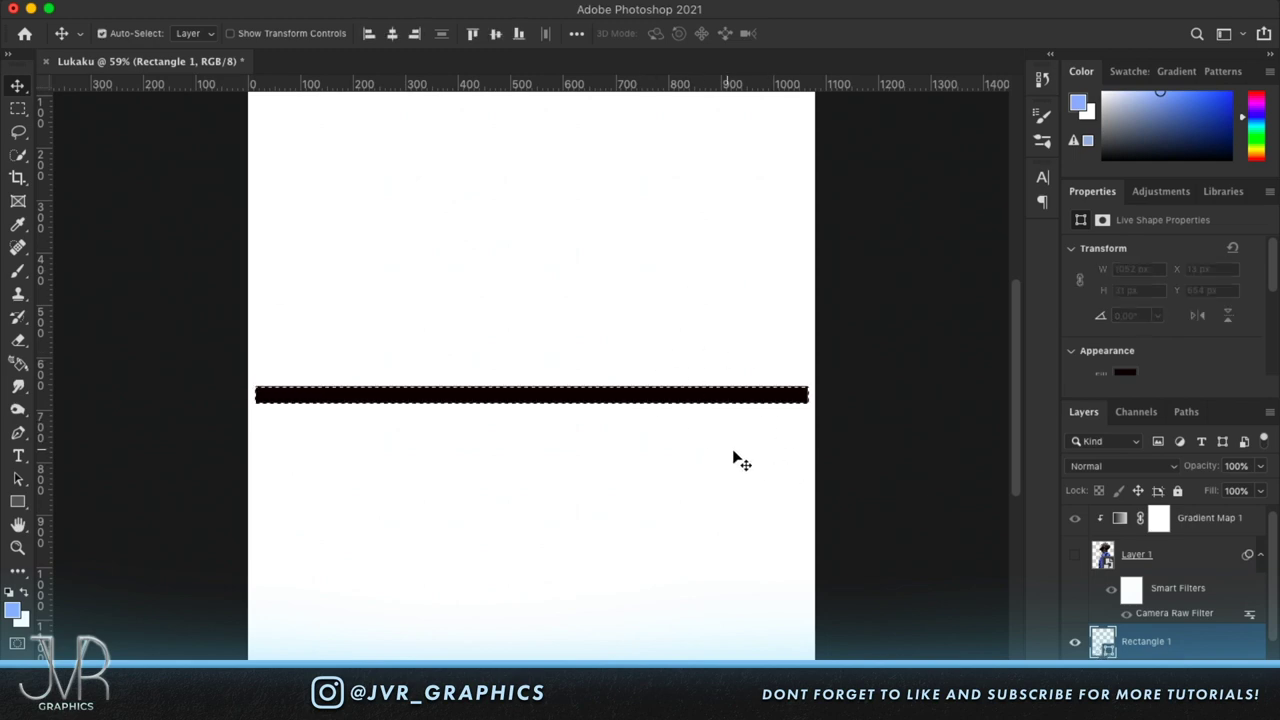
click(190, 4)
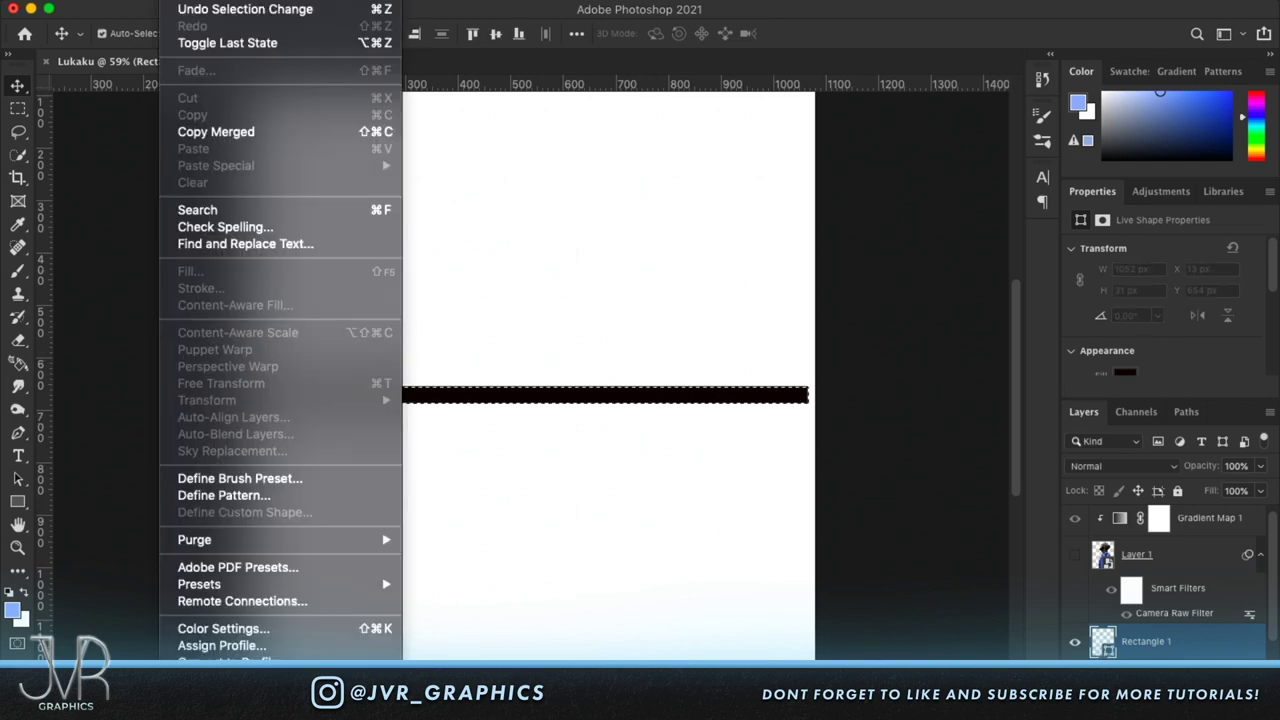
click(257, 481)
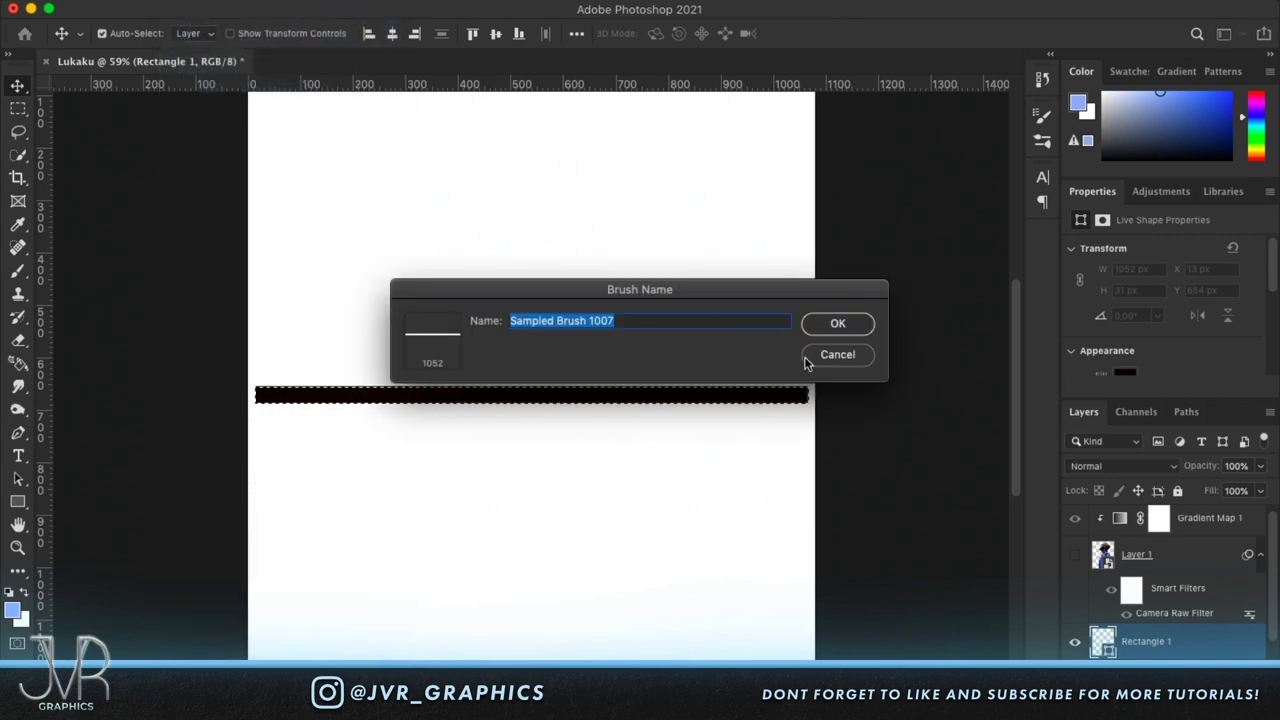
click(830, 323)
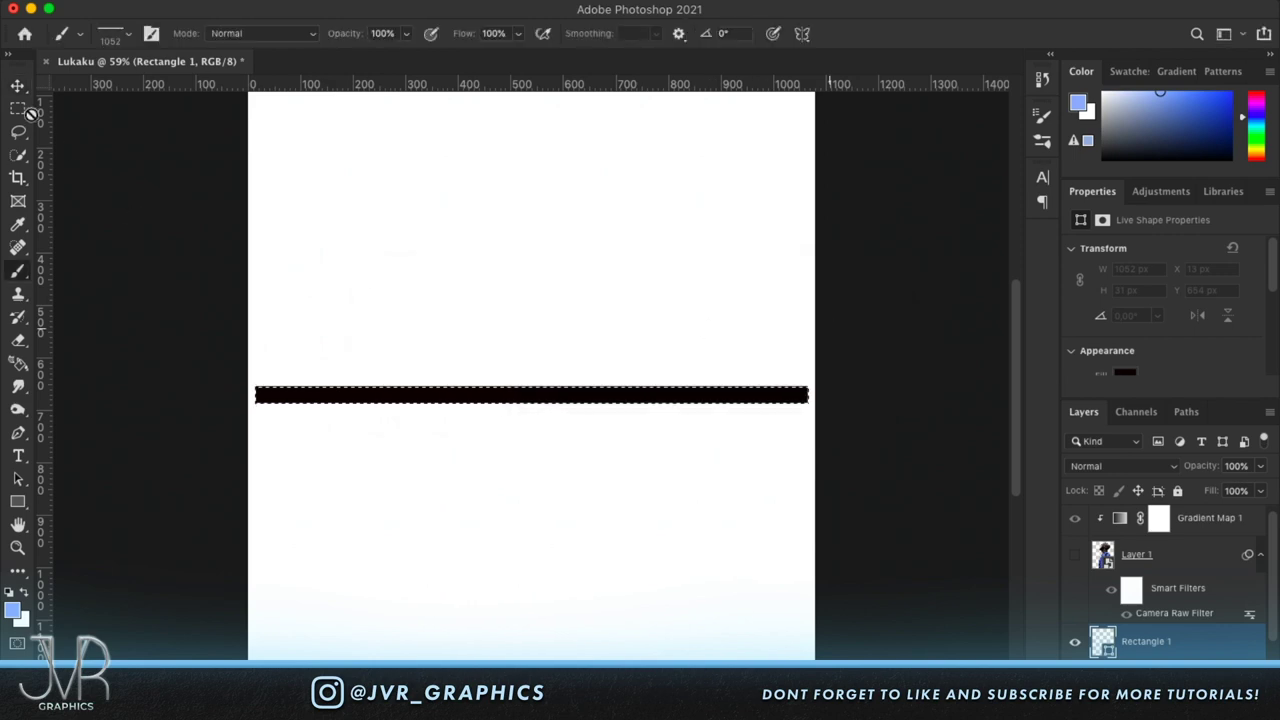
key(ctrl+comma)
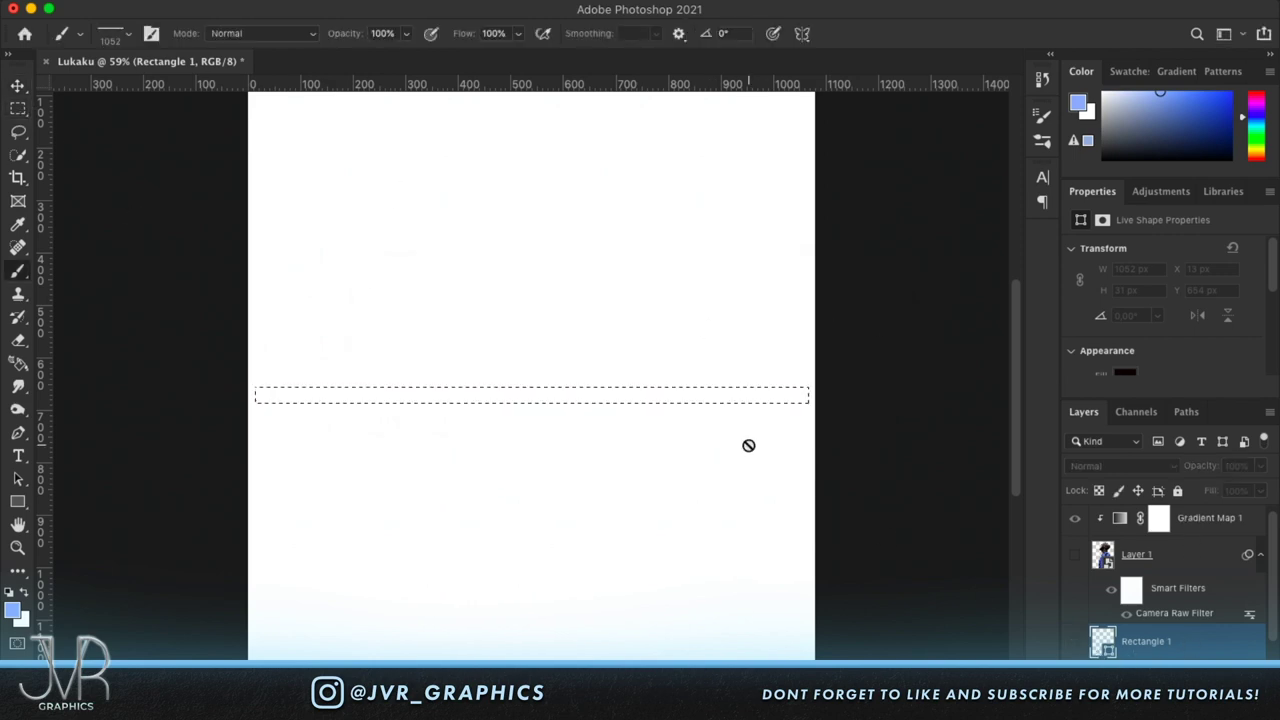
Deselect the bar outline and add a new blank layer above Rectangle 1, ready for painting with the Brush tool.
key(ctrl+minus)
key(m)
key(ctrl+d)
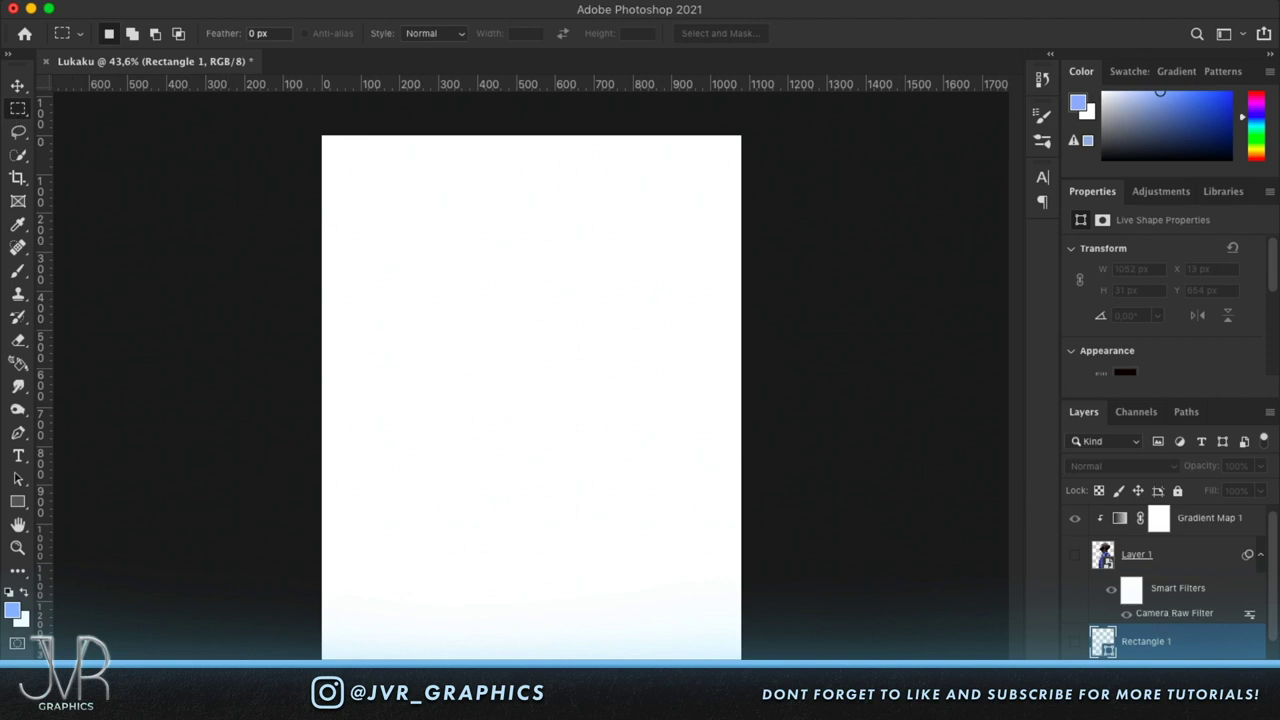
key(ctrl+shift+alt+n)
click(18, 270)
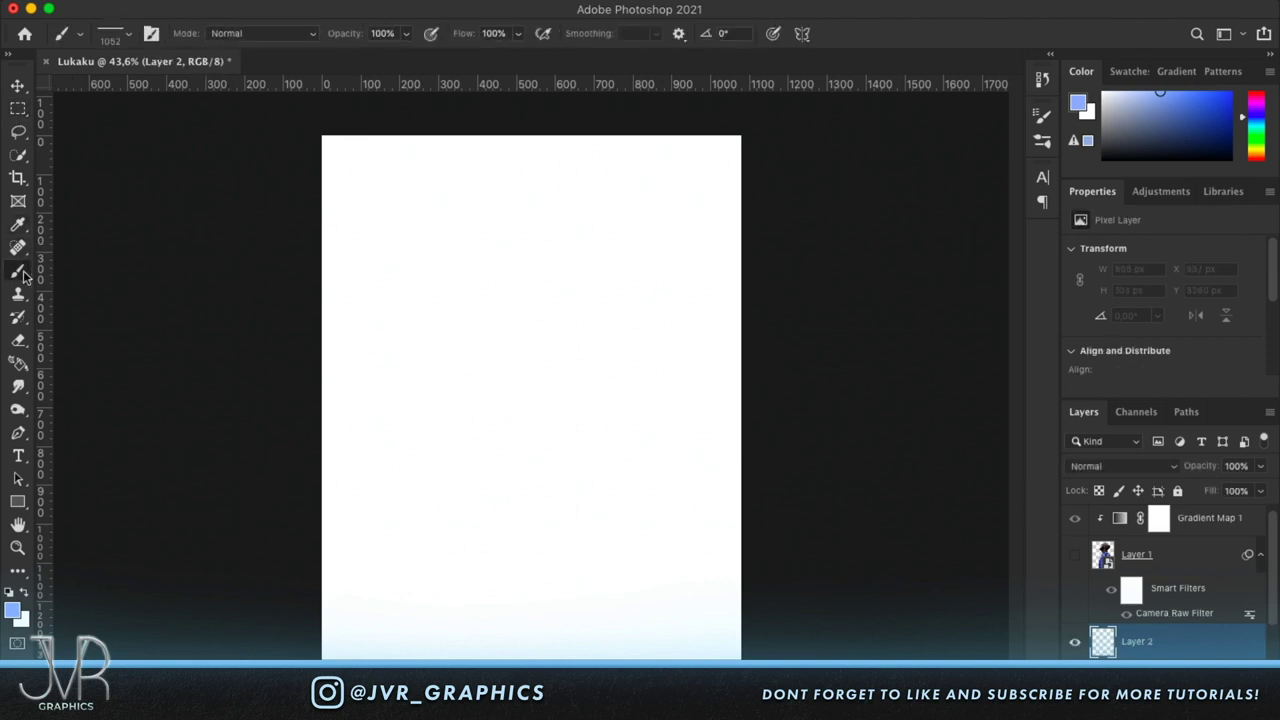
Set the bar brush's spacing to 50% and enable Shape Dynamics with a size jitter of 100%.
key(F5)
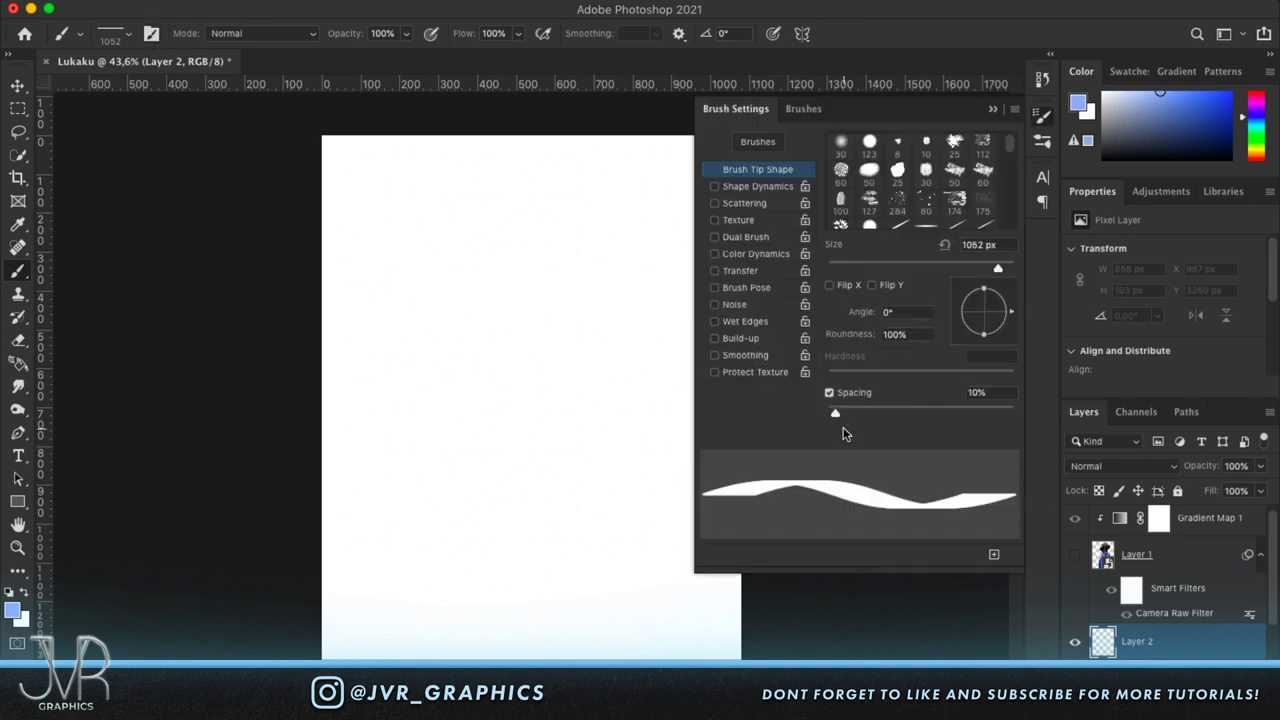
click(975, 392)
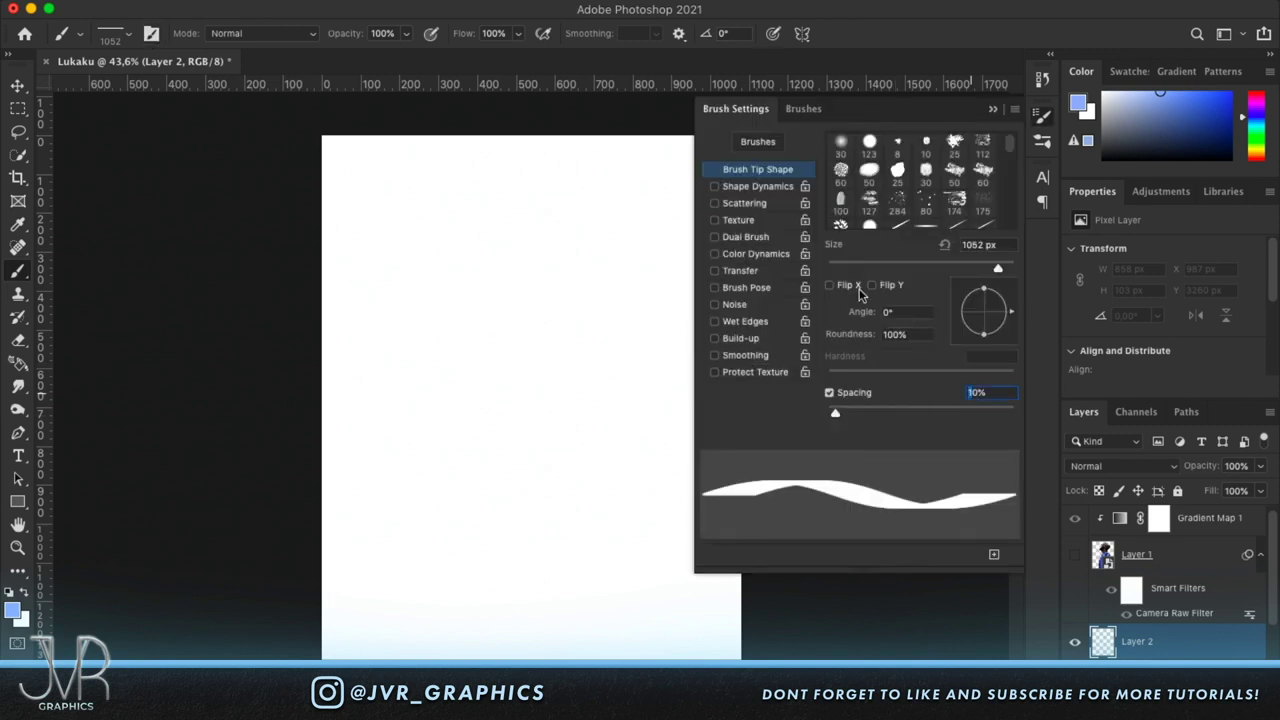
text(50)
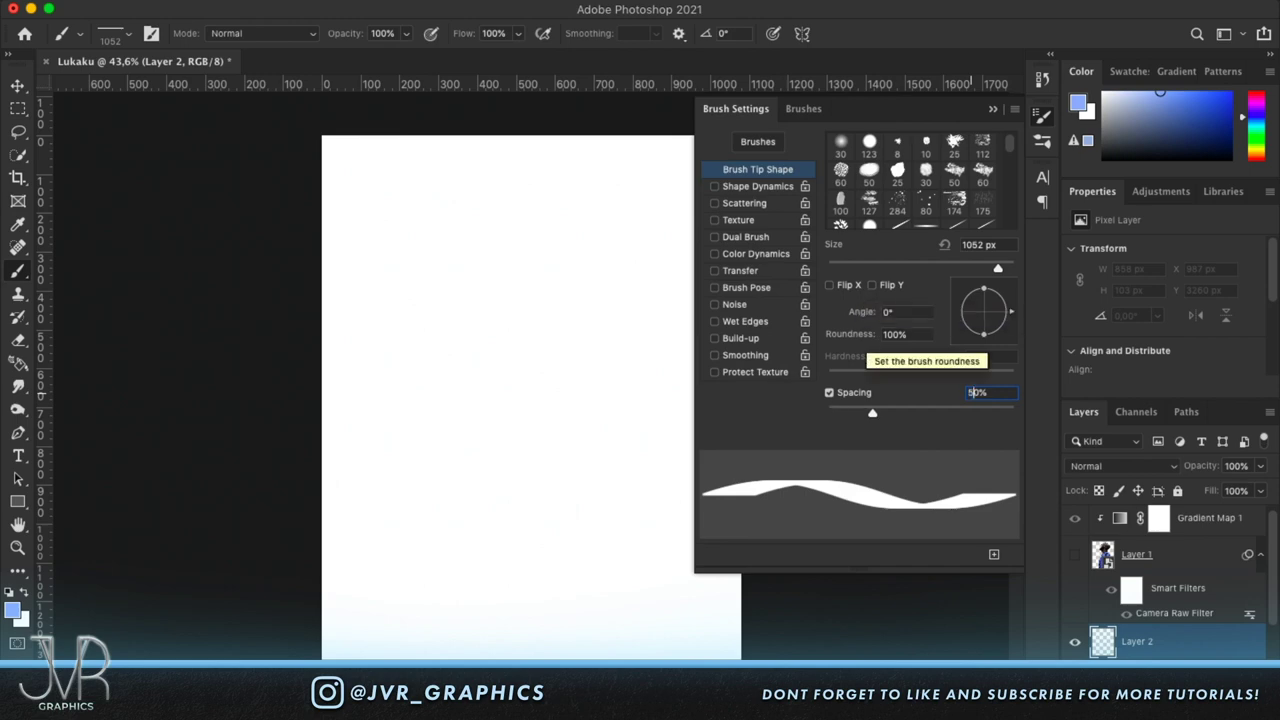
click(745, 188)
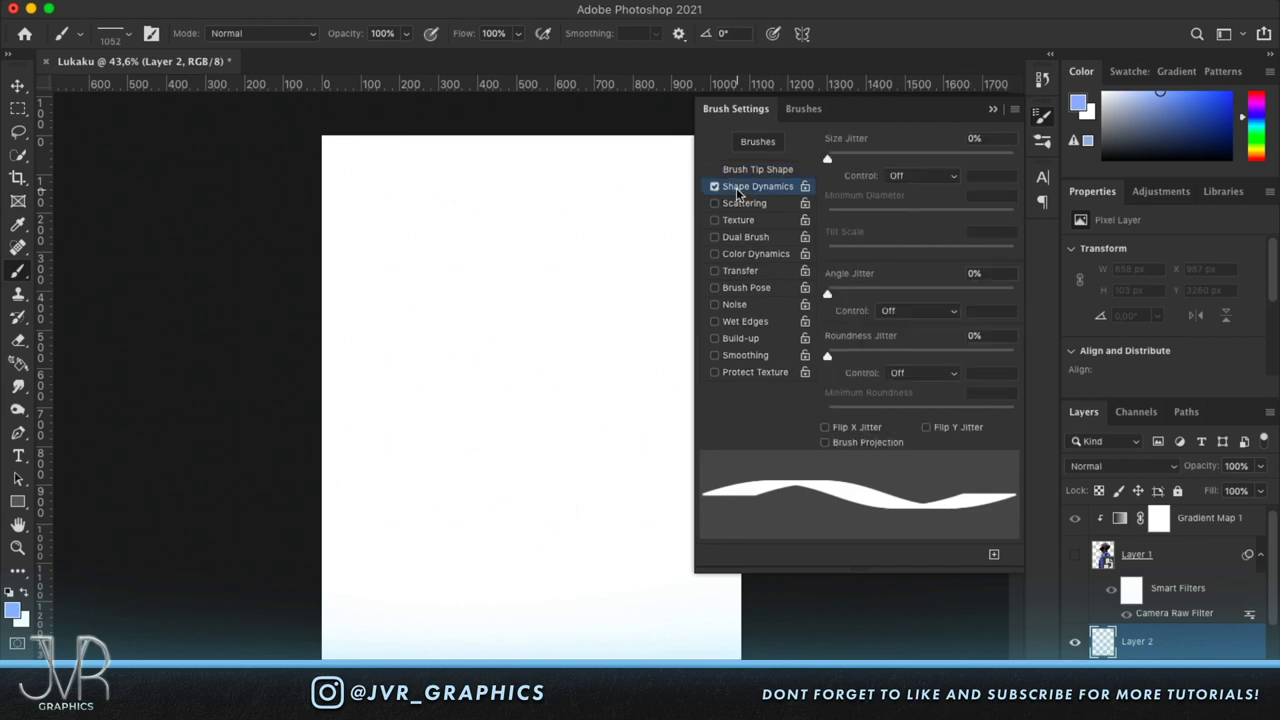
drag(828, 159, 1047, 165)
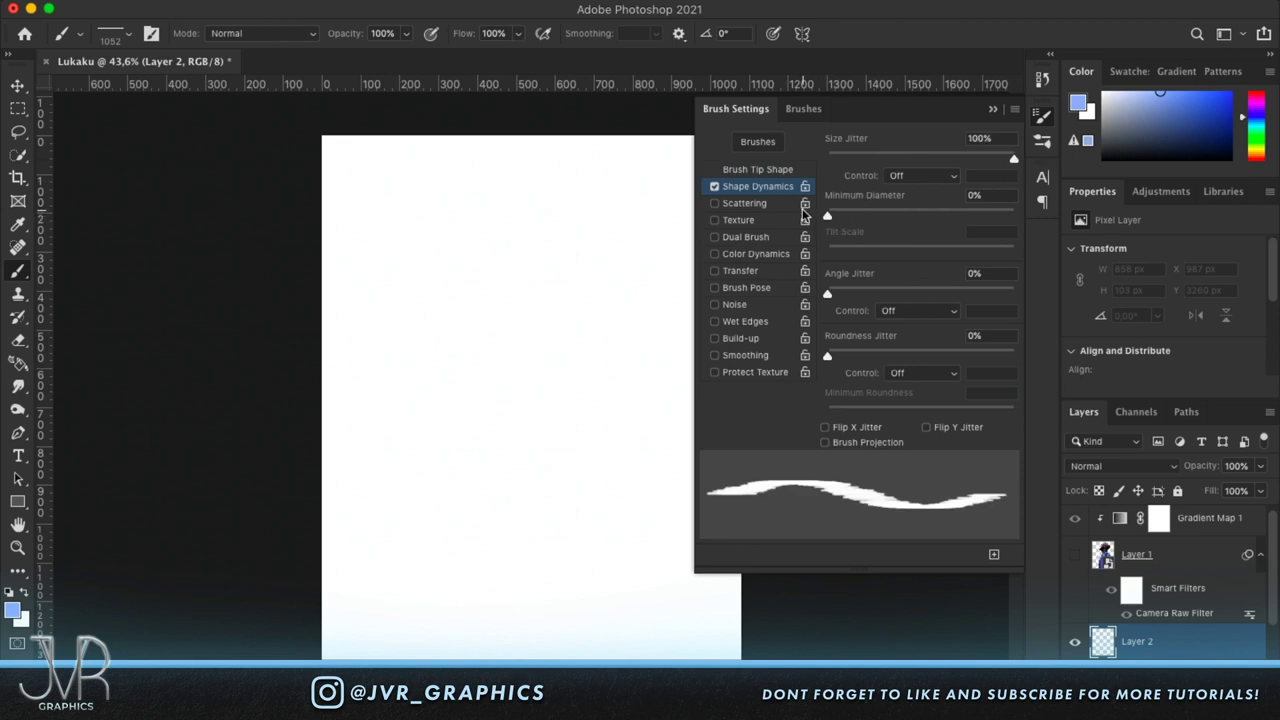
click(993, 108)
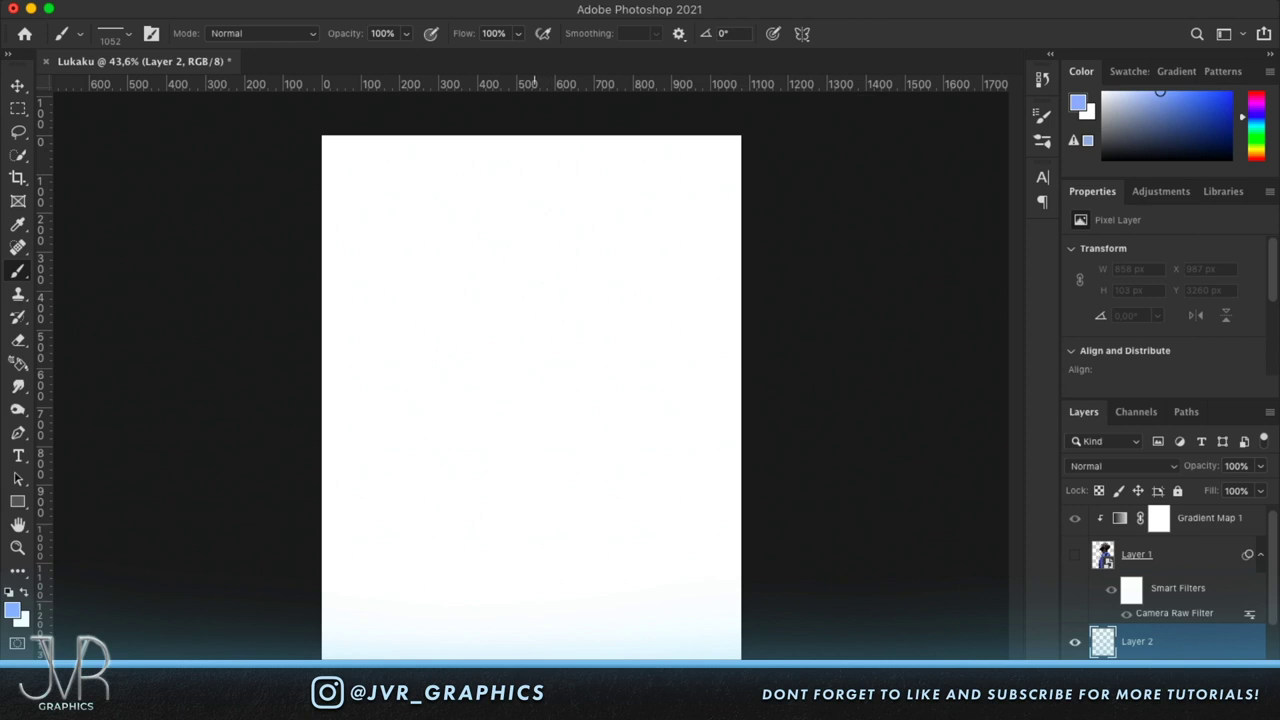
Test the bar brush with a blue stroke down the canvas centre, undo it, and reset the colours to black and white.
drag(531, 136, 531, 660)
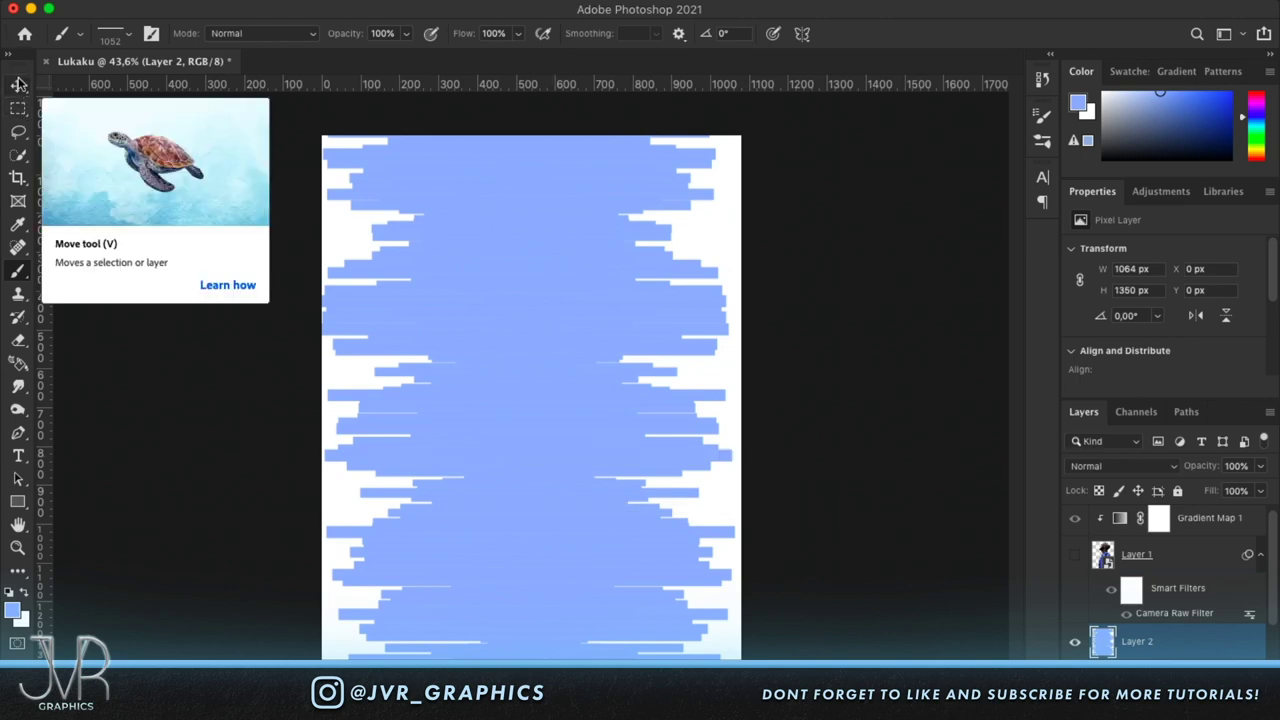
key(super+z)
click(11, 592)
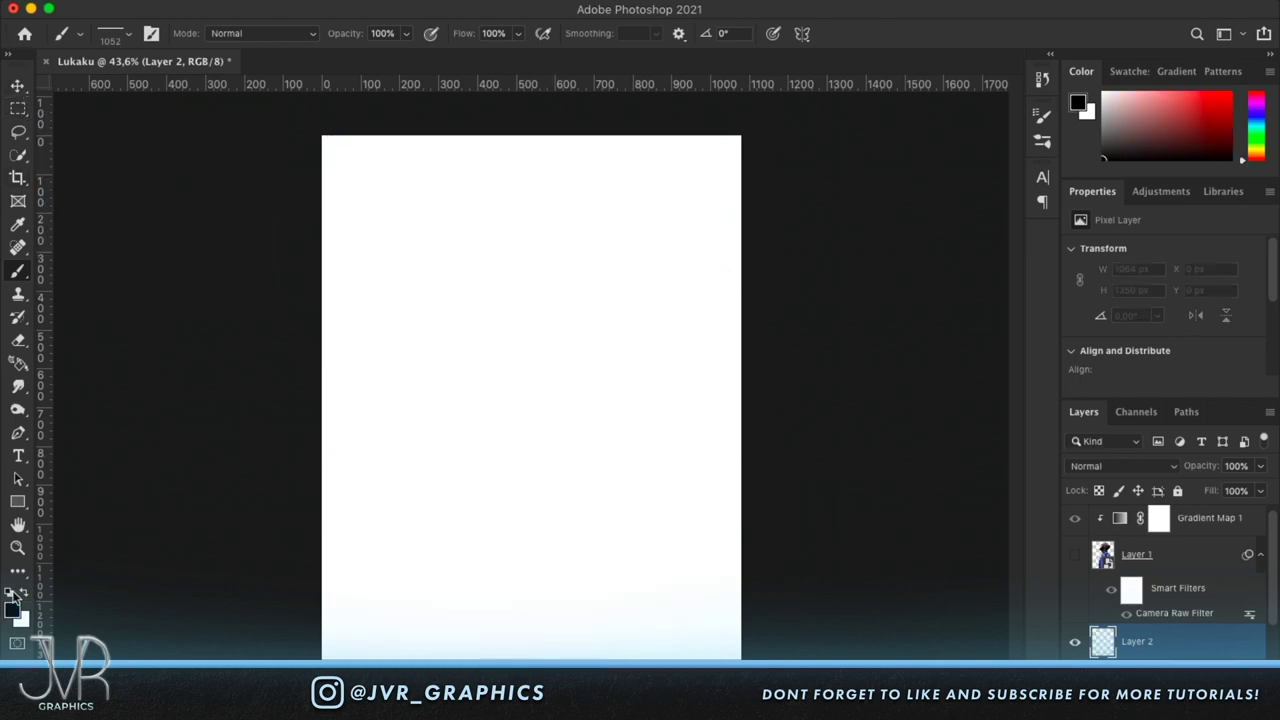
Set the brush size to 808 px and paint a straight vertical black stroke down the centre of Layer 2.
click(128, 34)
drag(200, 89, 201, 89)
click(166, 65)
text(808)
click(128, 33)
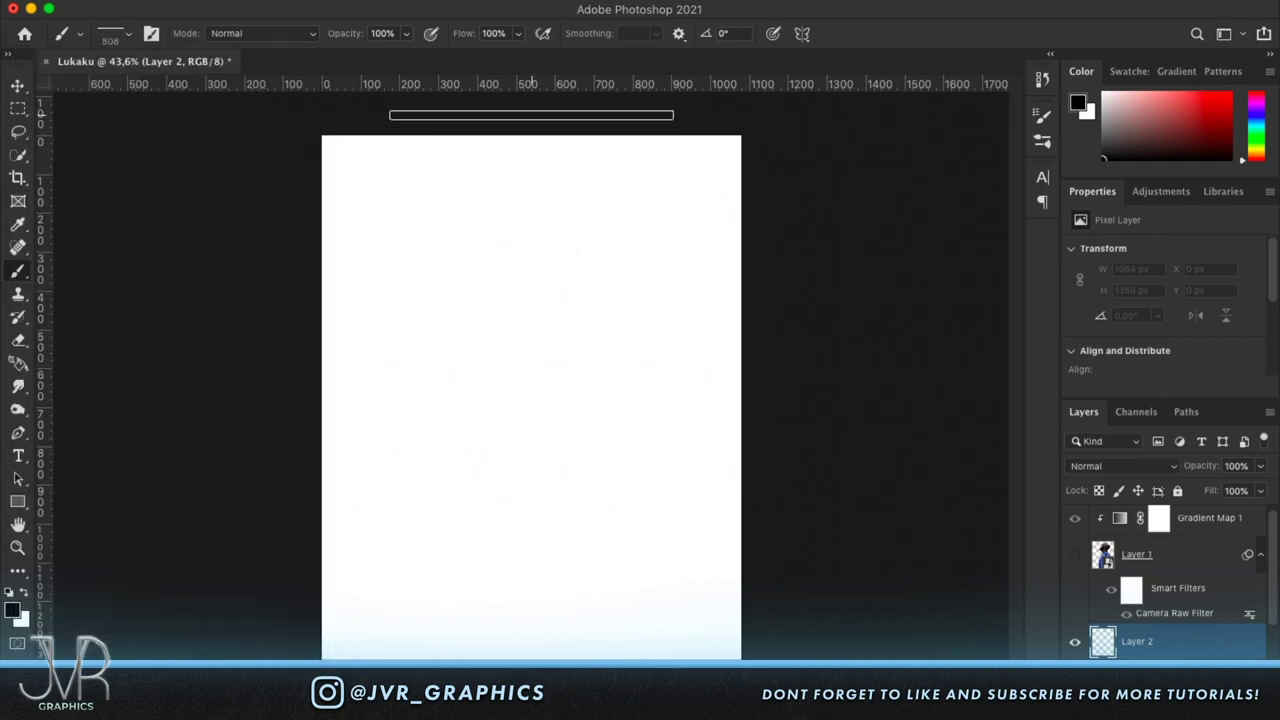
drag(534, 140, 534, 655)
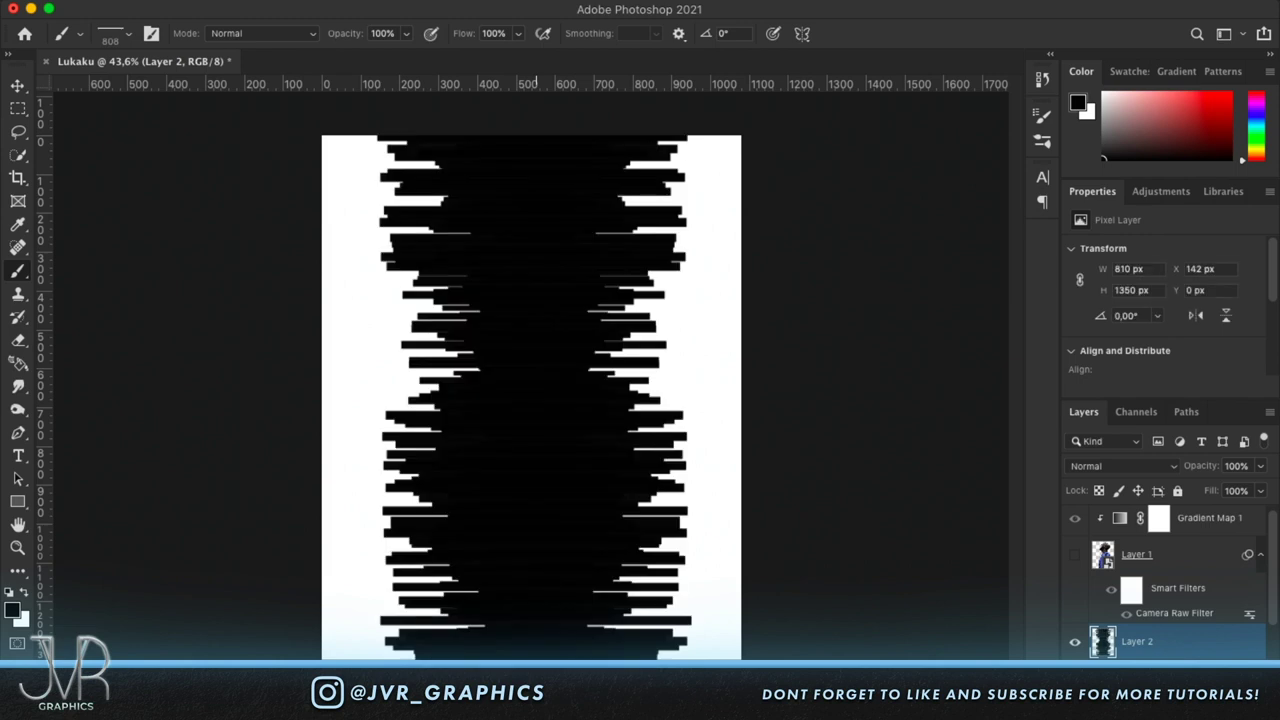
Add a mask to Layer 2 and hide the middle of the black column with a 608 px black vertical stroke.
click(128, 33)
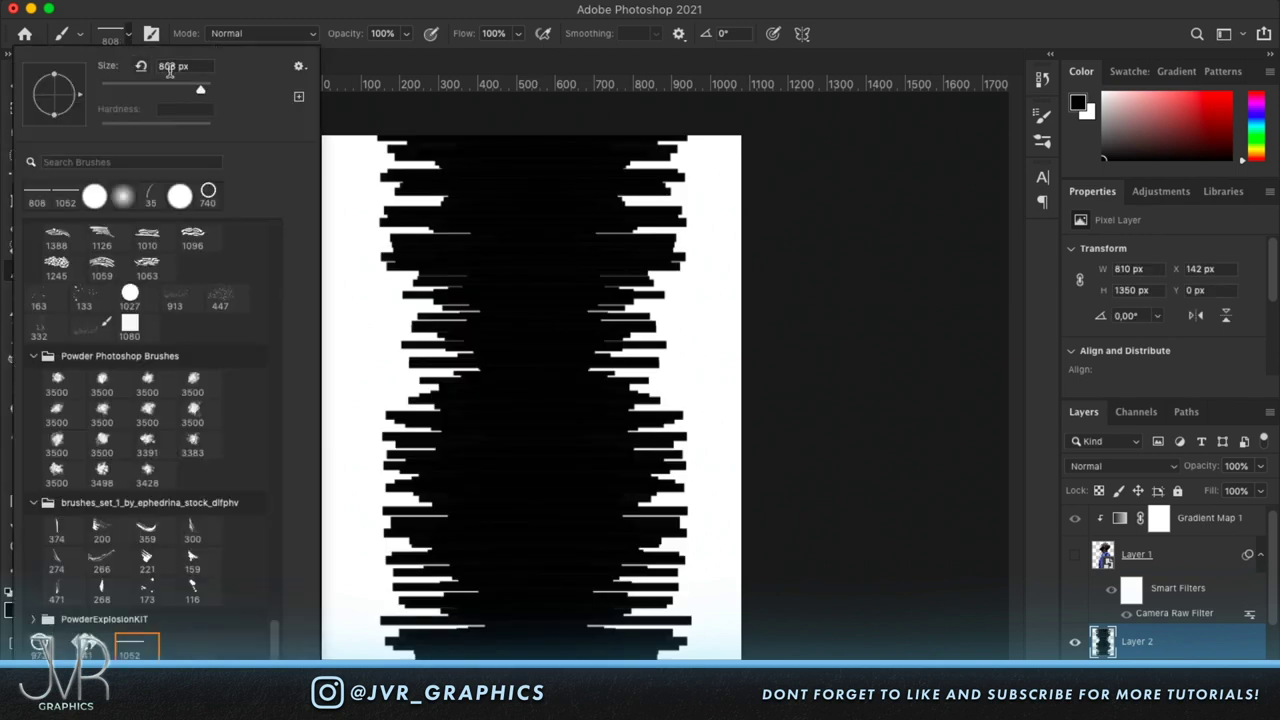
click(137, 66)
click(130, 33)
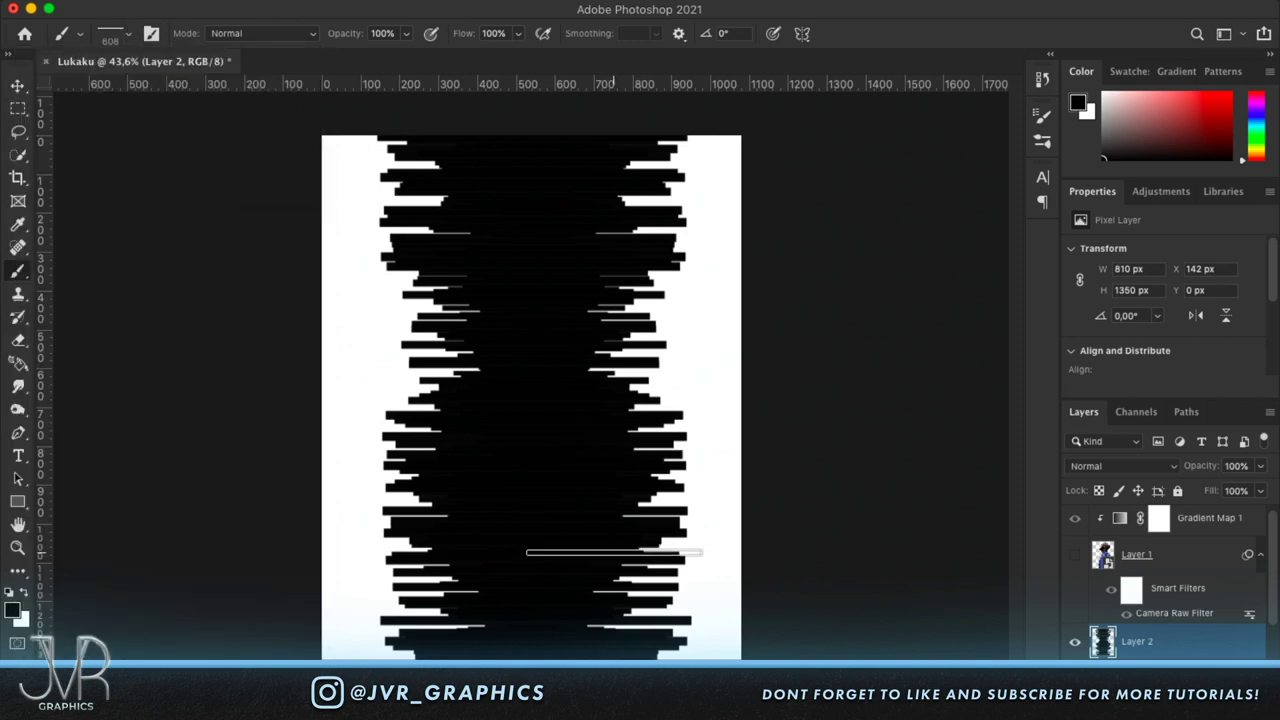
key(x)
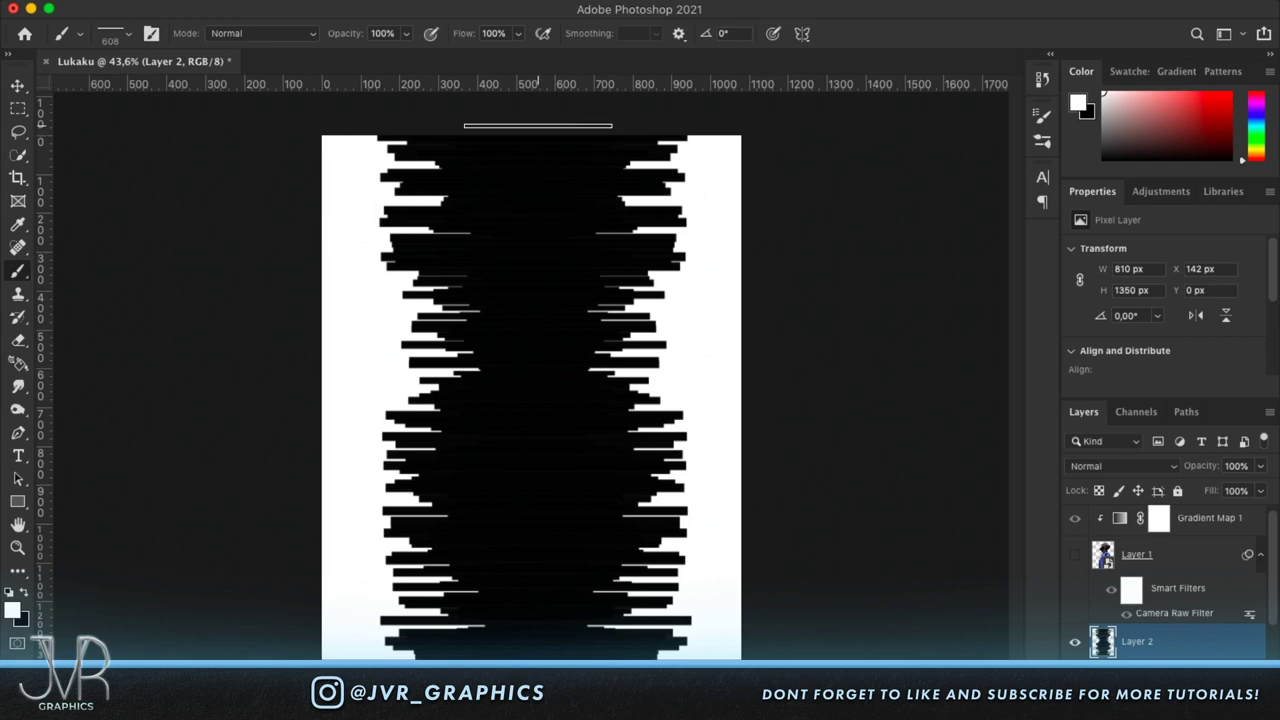
click(1130, 705)
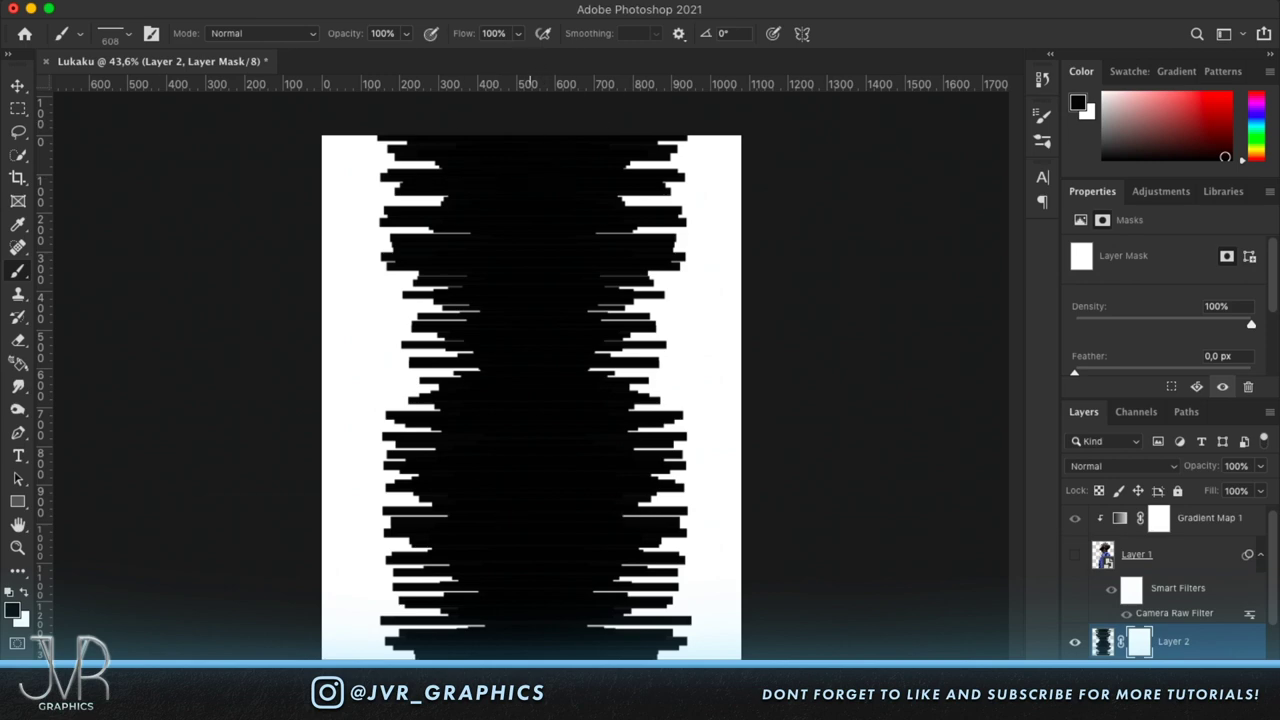
drag(530, 655, 530, 140)
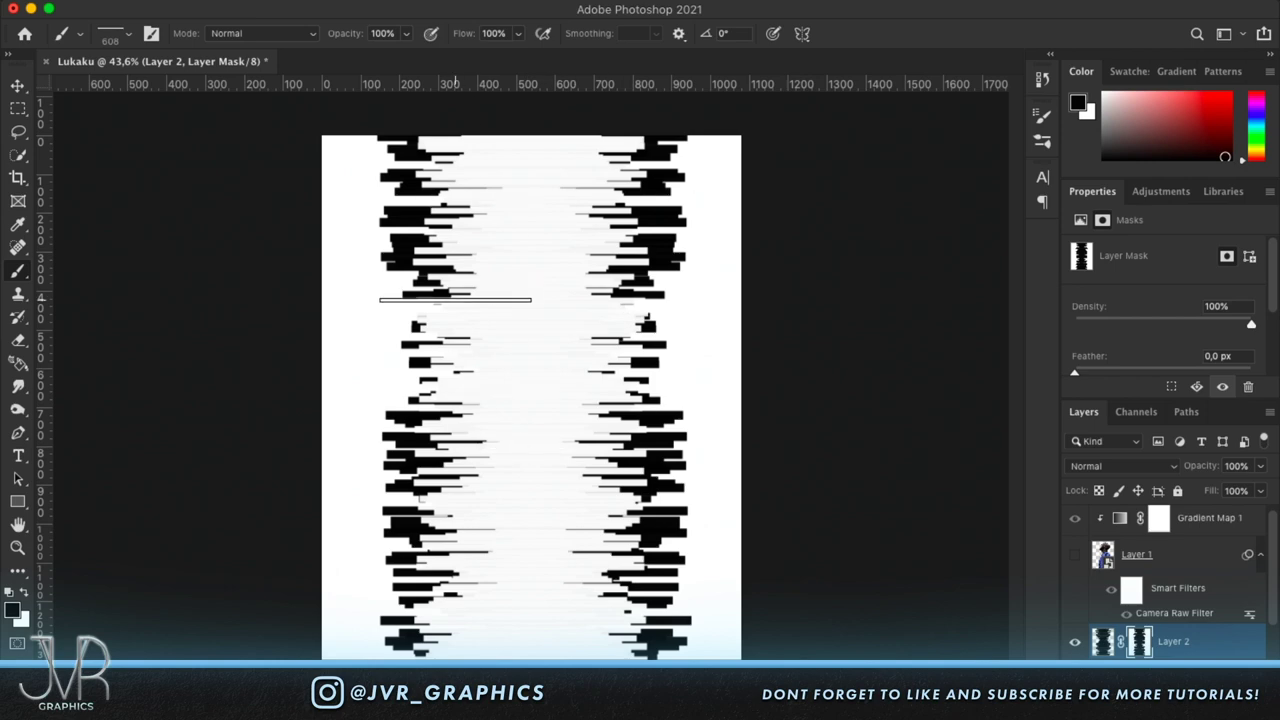
Set the brush size to 408 px and paint white down the centre of Layer 2's mask to restore a narrower black column.
click(127, 33)
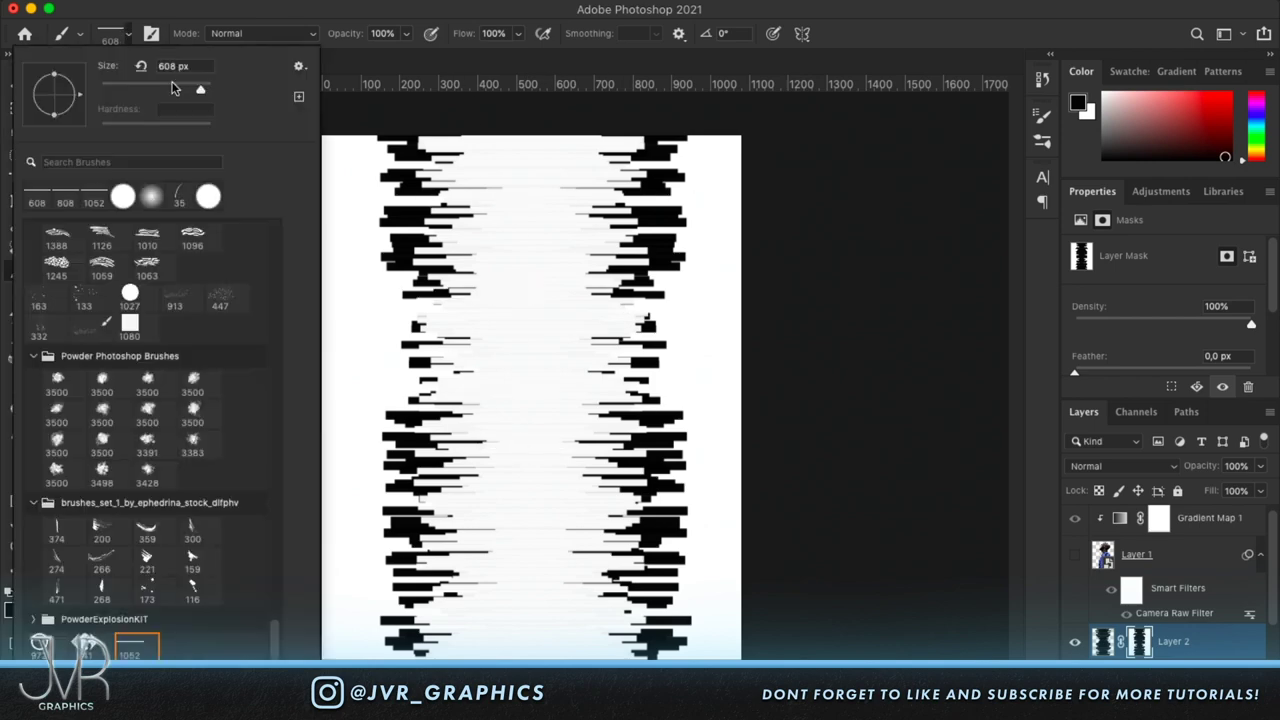
click(140, 66)
click(130, 34)
key(x)
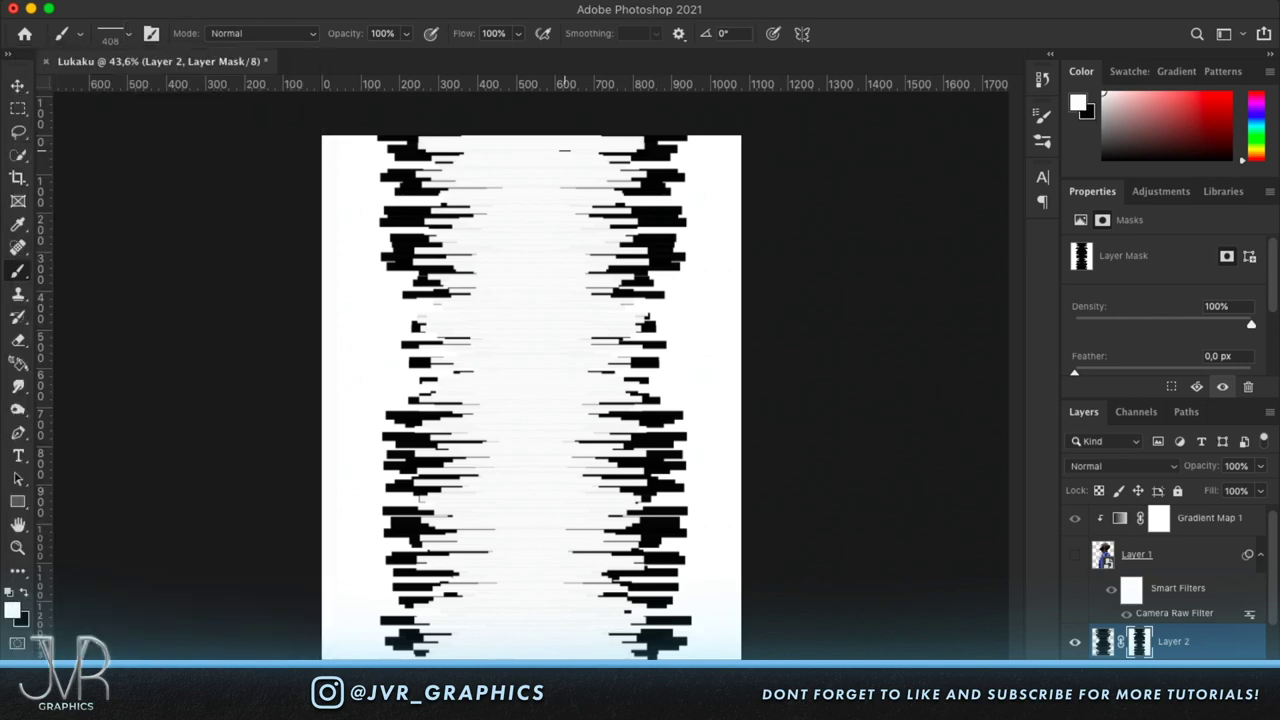
shift+click(520, 118)
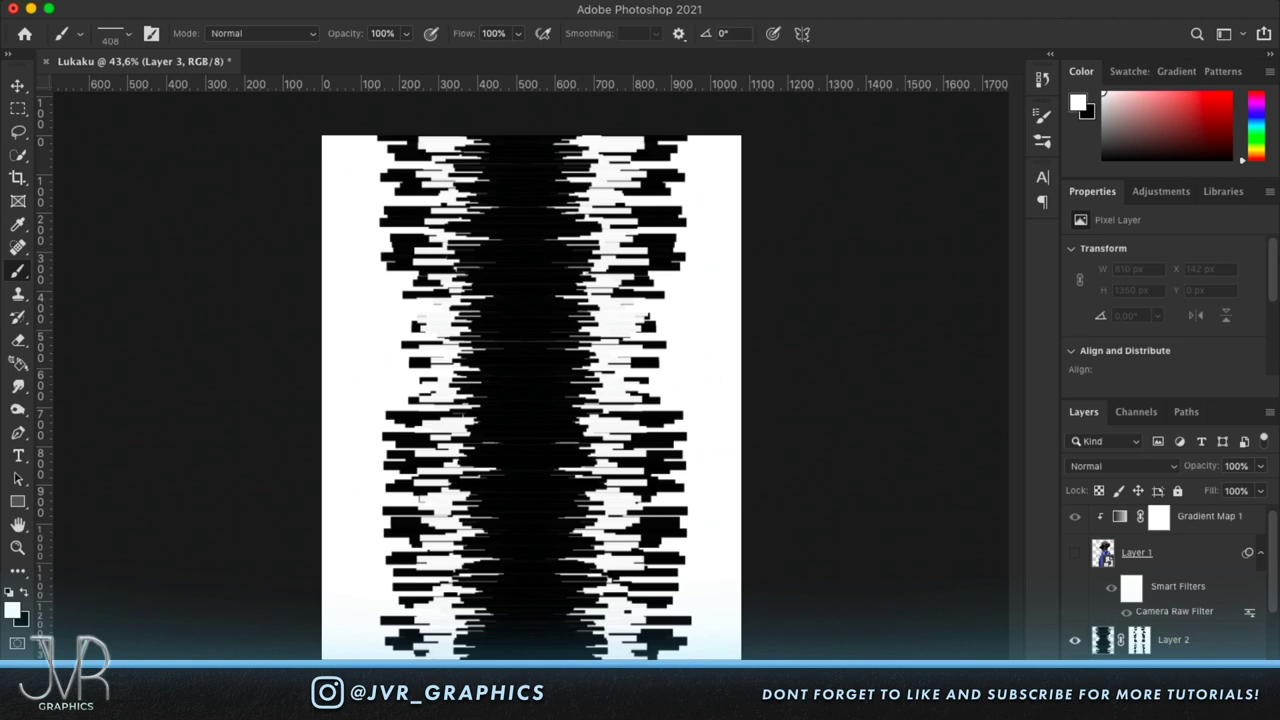
Set the foreground colour to grey 9c9c9c and paint vertical strokes along both sides of the canvas on Layer 3.
click(12, 610)
click(745, 462)
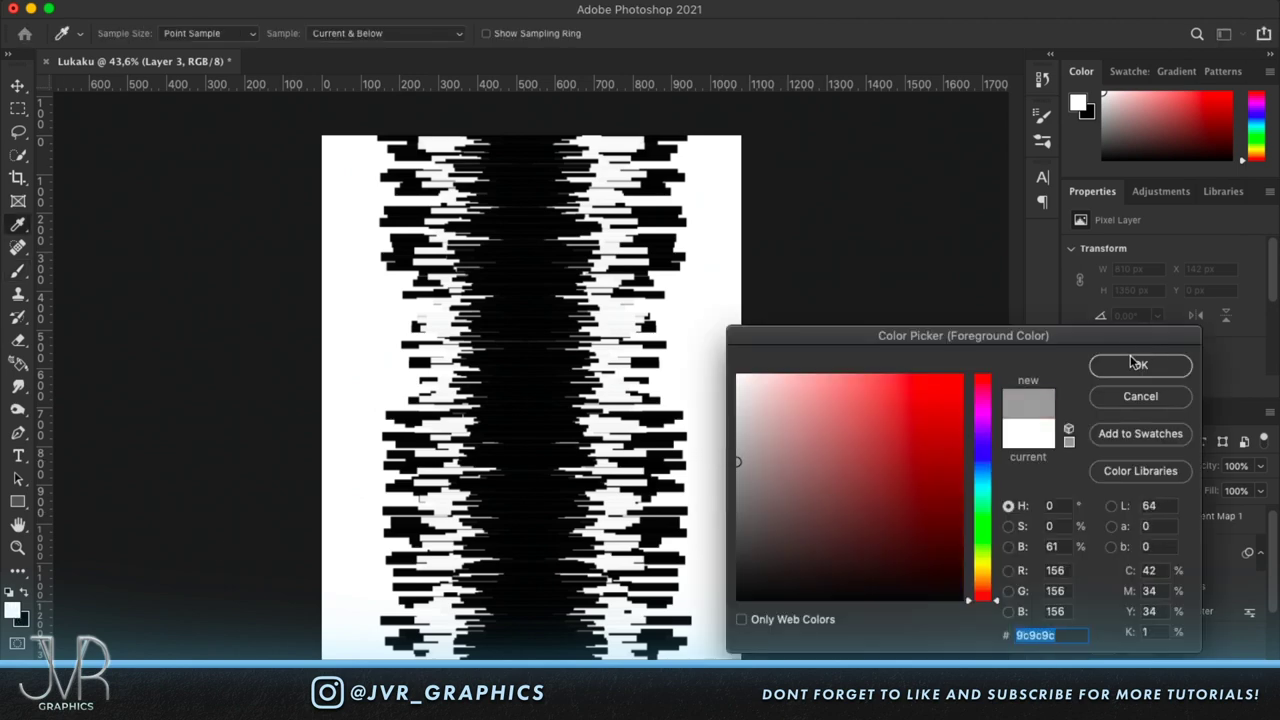
click(1121, 368)
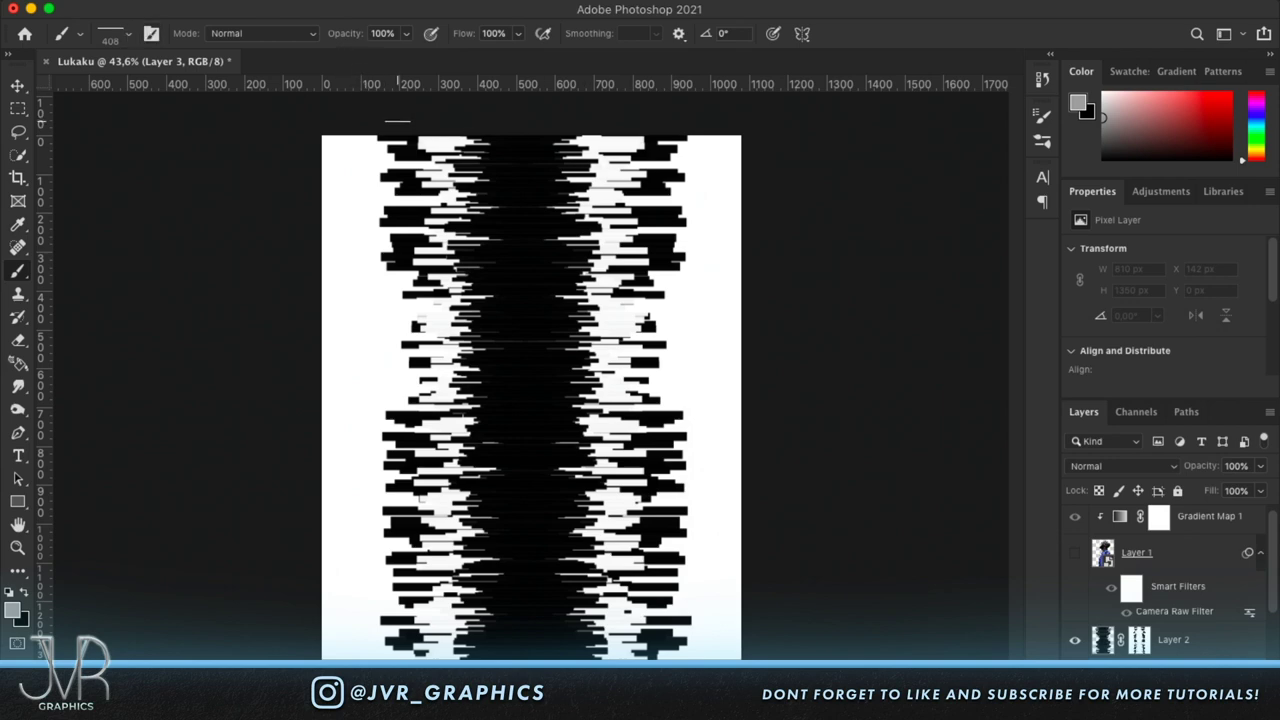
shift+click(391, 657)
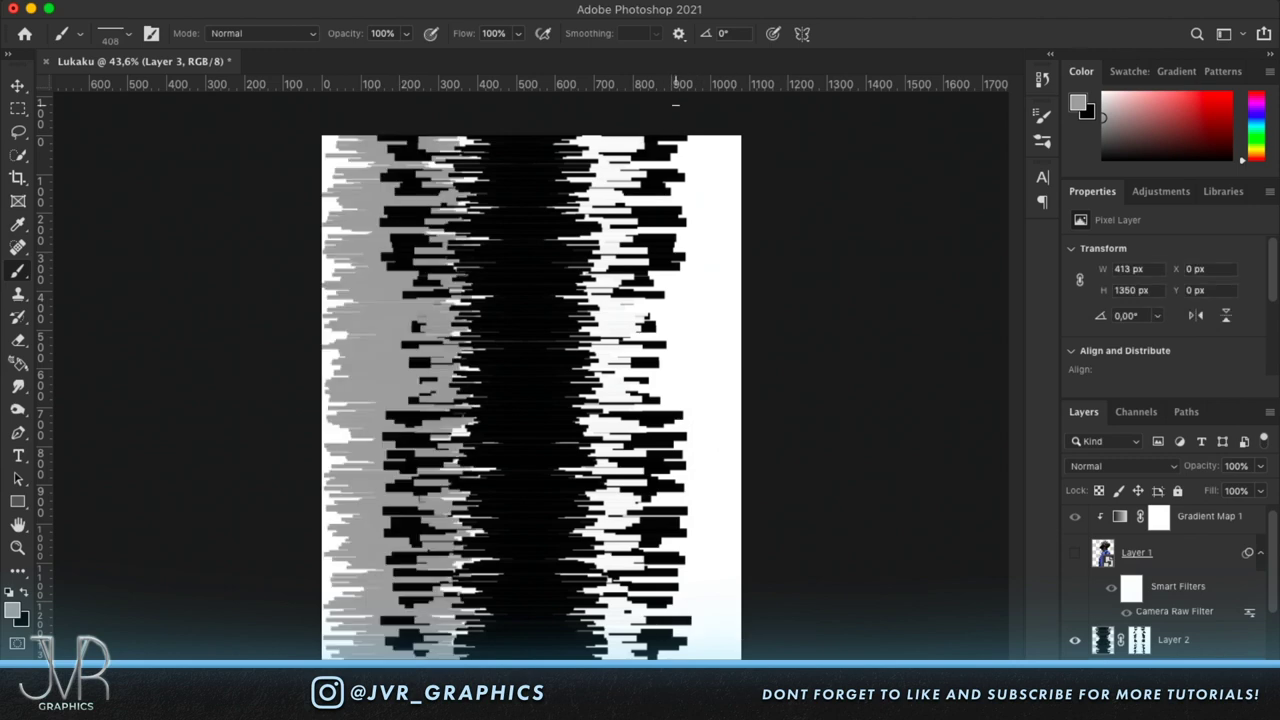
shift+click(675, 103)
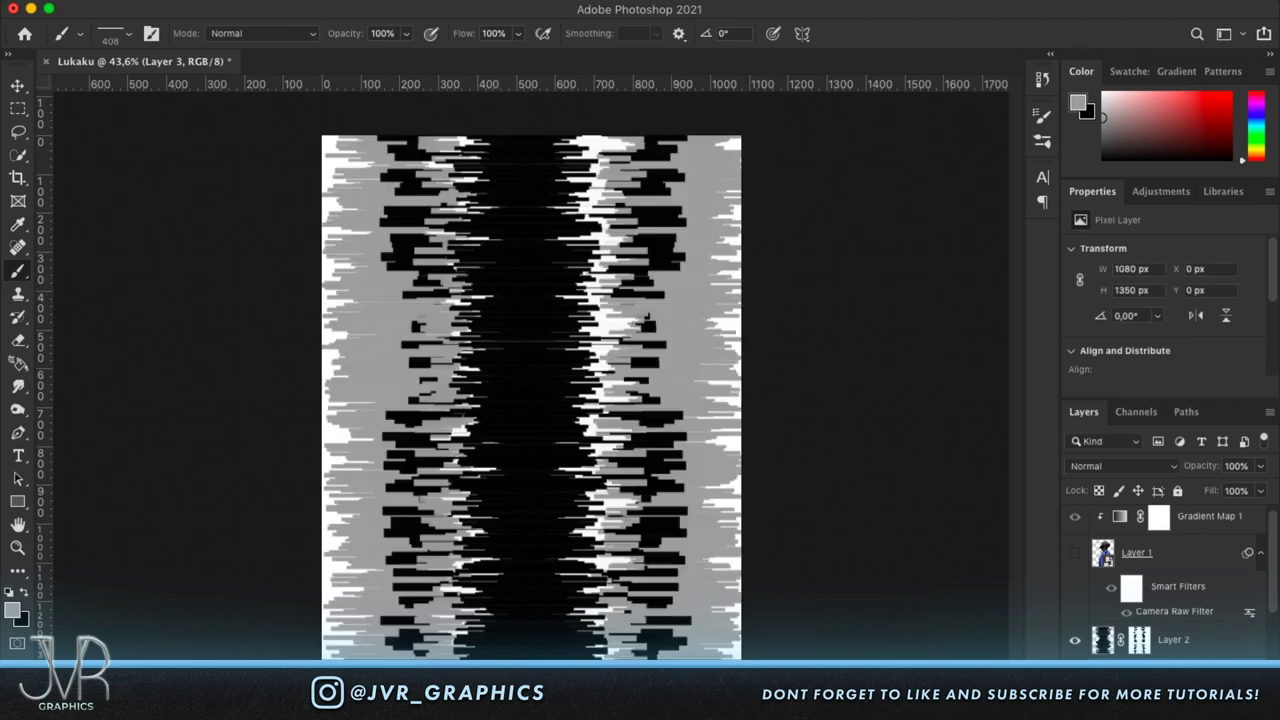
Add a layer mask to Layer 3 and ready the Brush tool with black as the foreground colour.
click(1135, 672)
key(w)
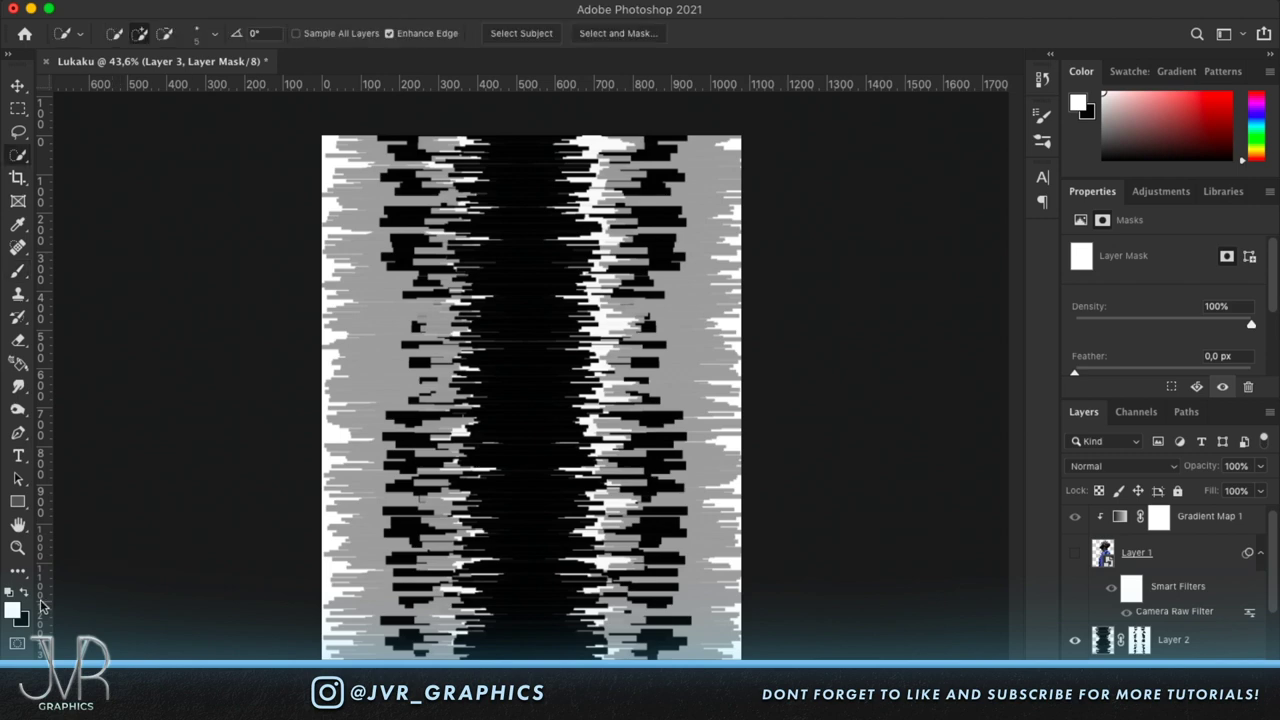
click(18, 271)
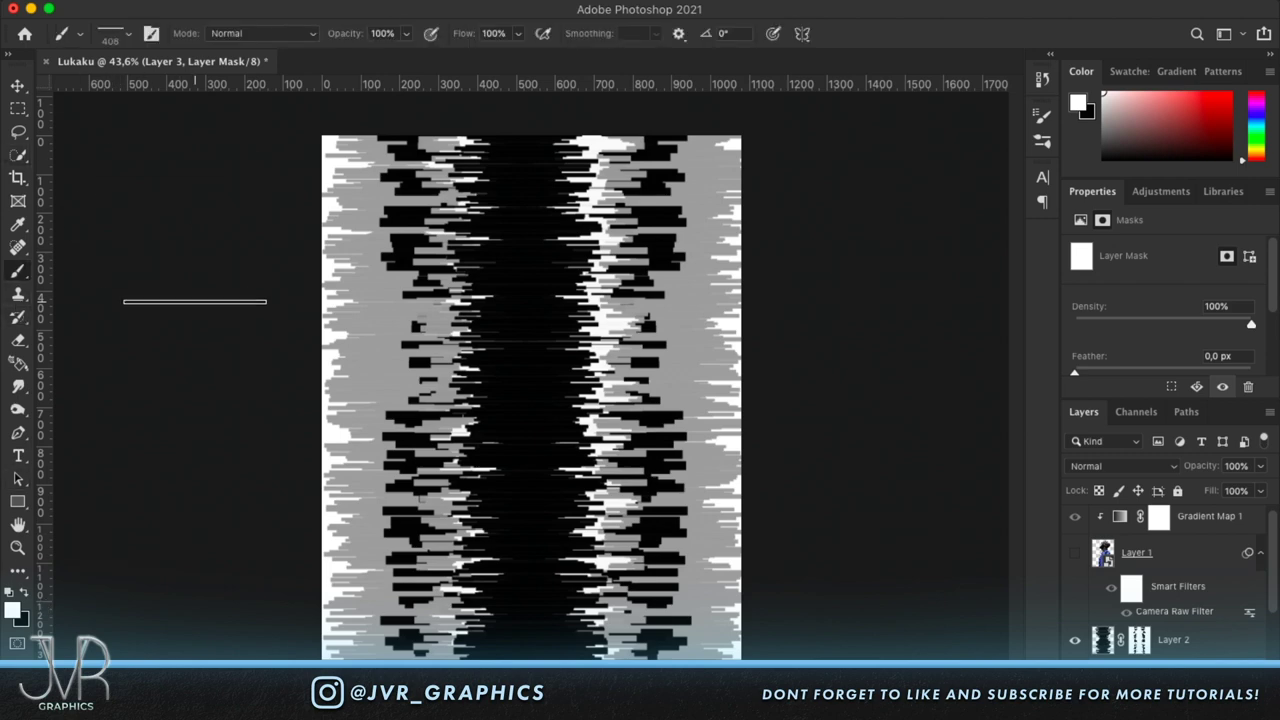
click(24, 592)
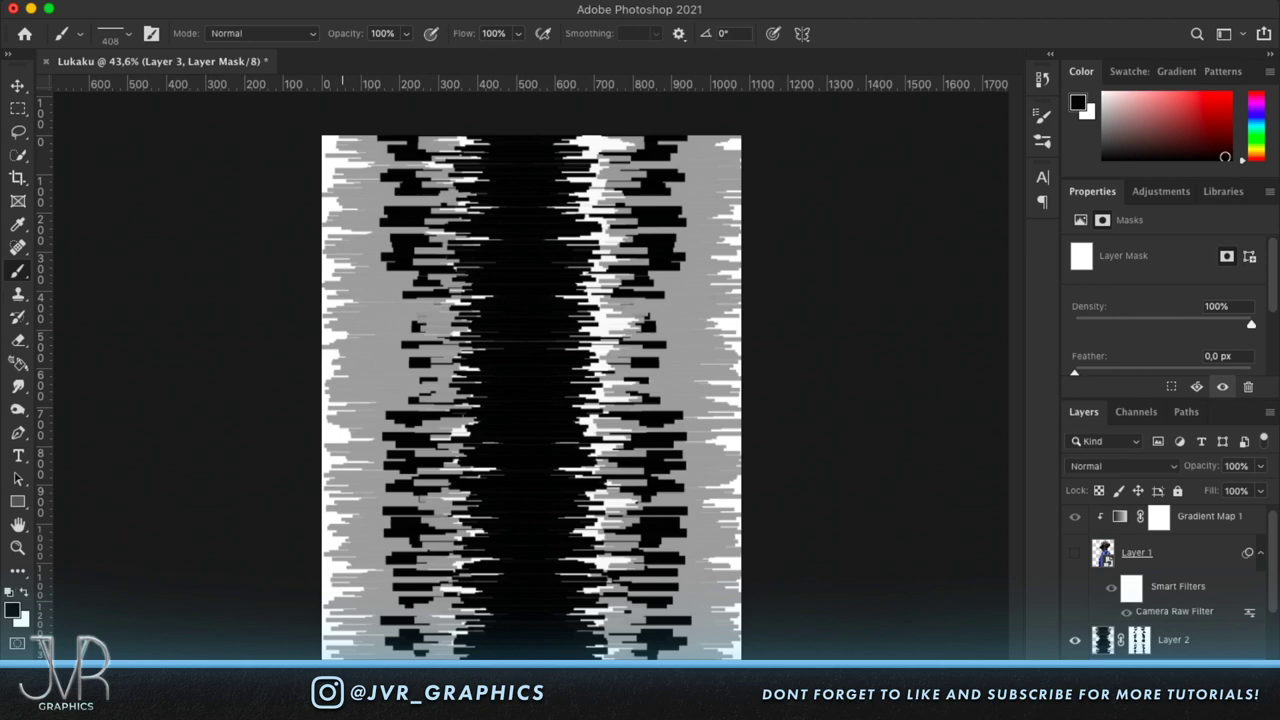
Set the brush size to 208 px and paint black vertical strokes through both grey bands on Layer 3's mask.
click(128, 33)
double_click(168, 65)
text(208)
key(Return)
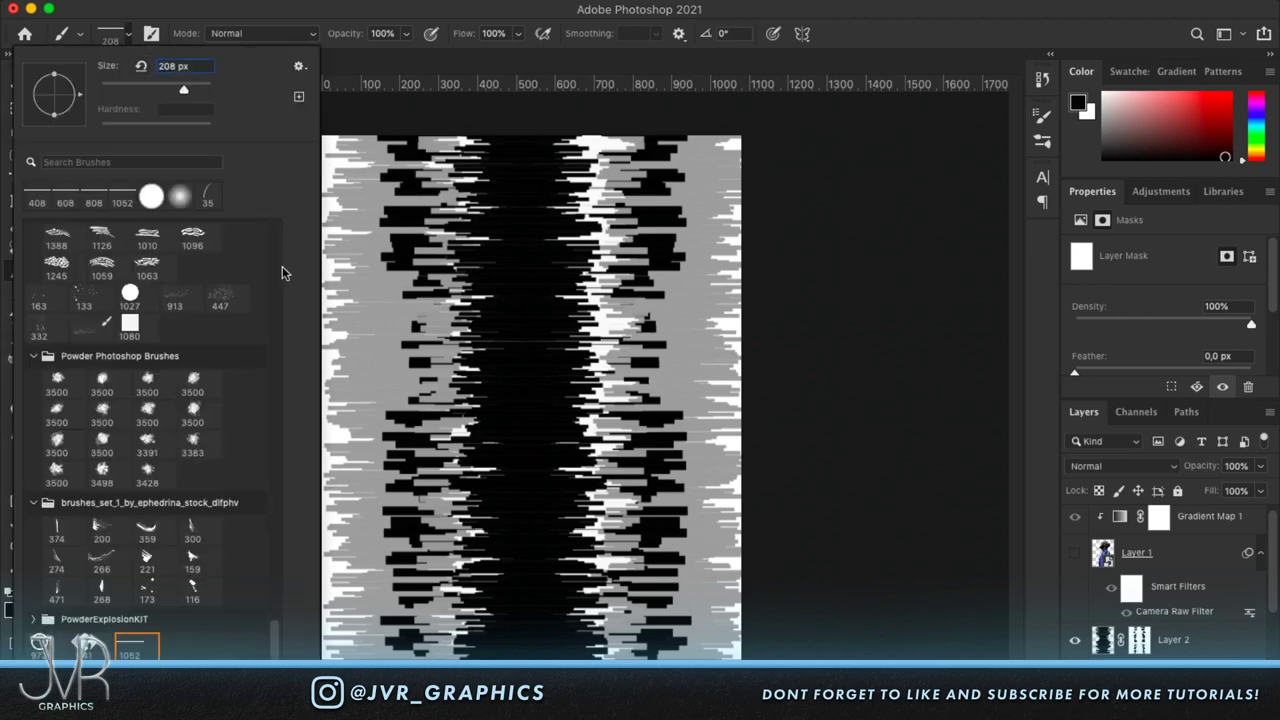
key(Return)
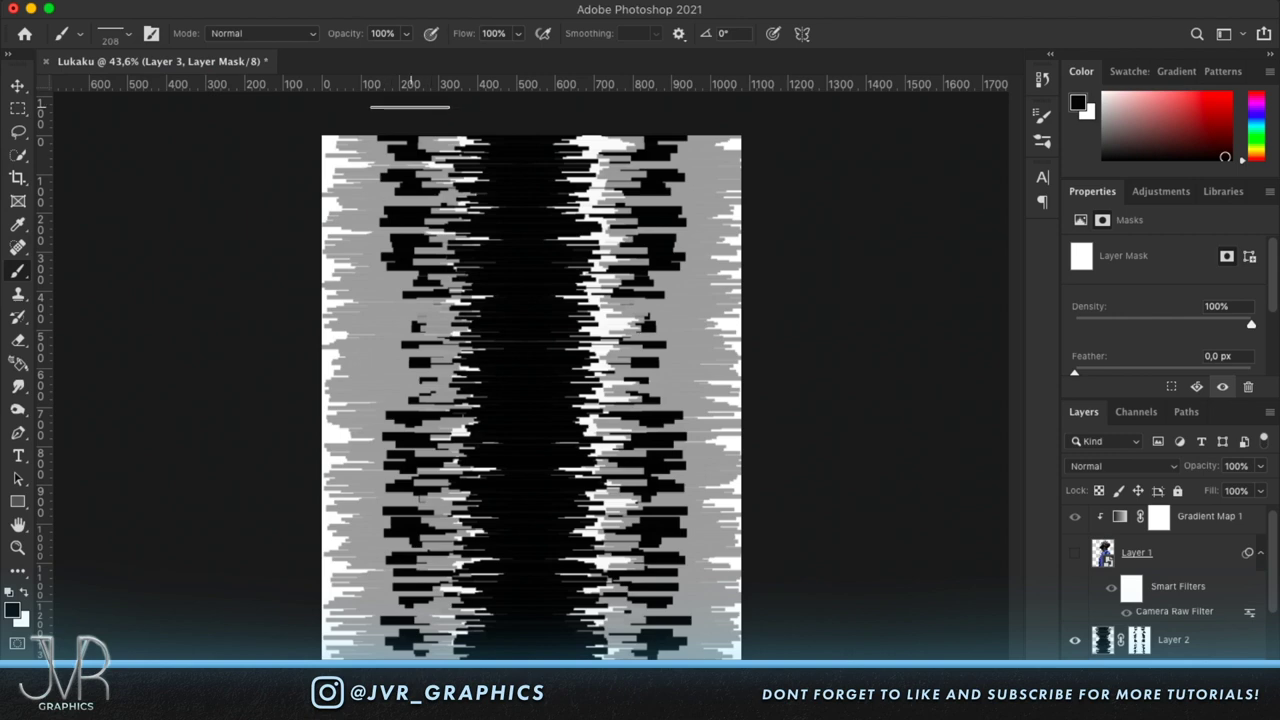
shift+click(412, 109)
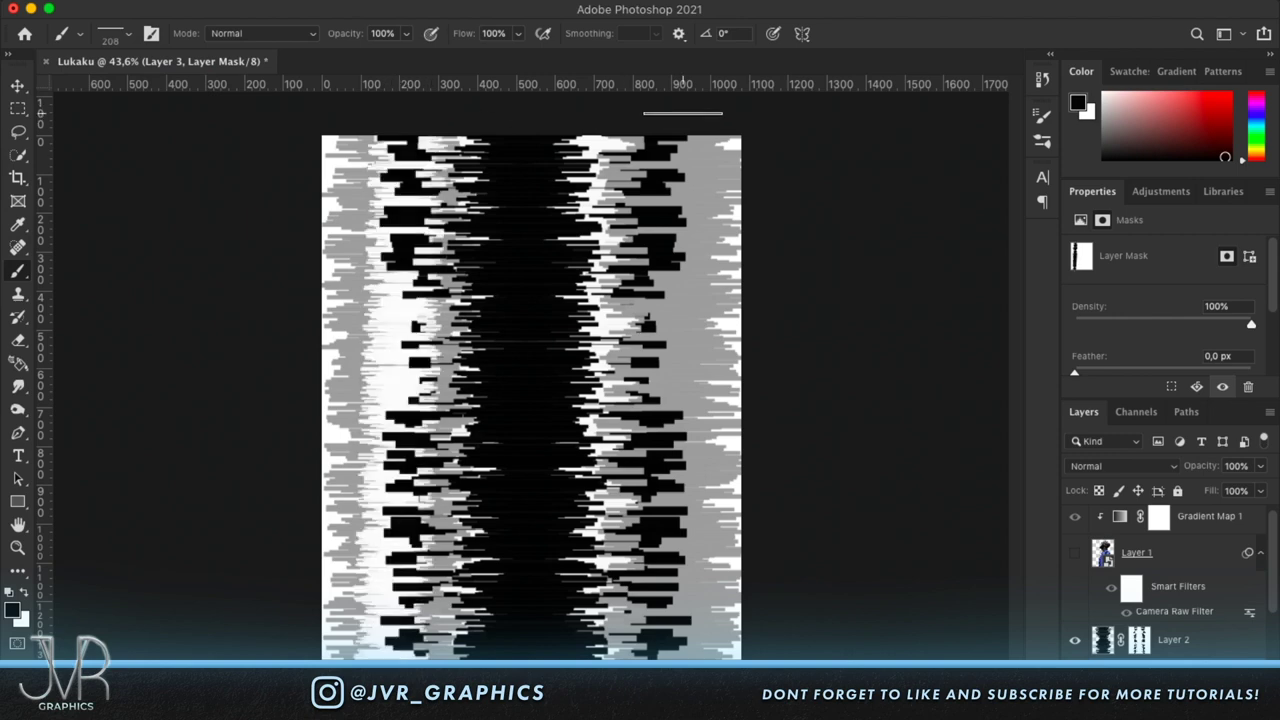
click(681, 140)
shift+click(681, 655)
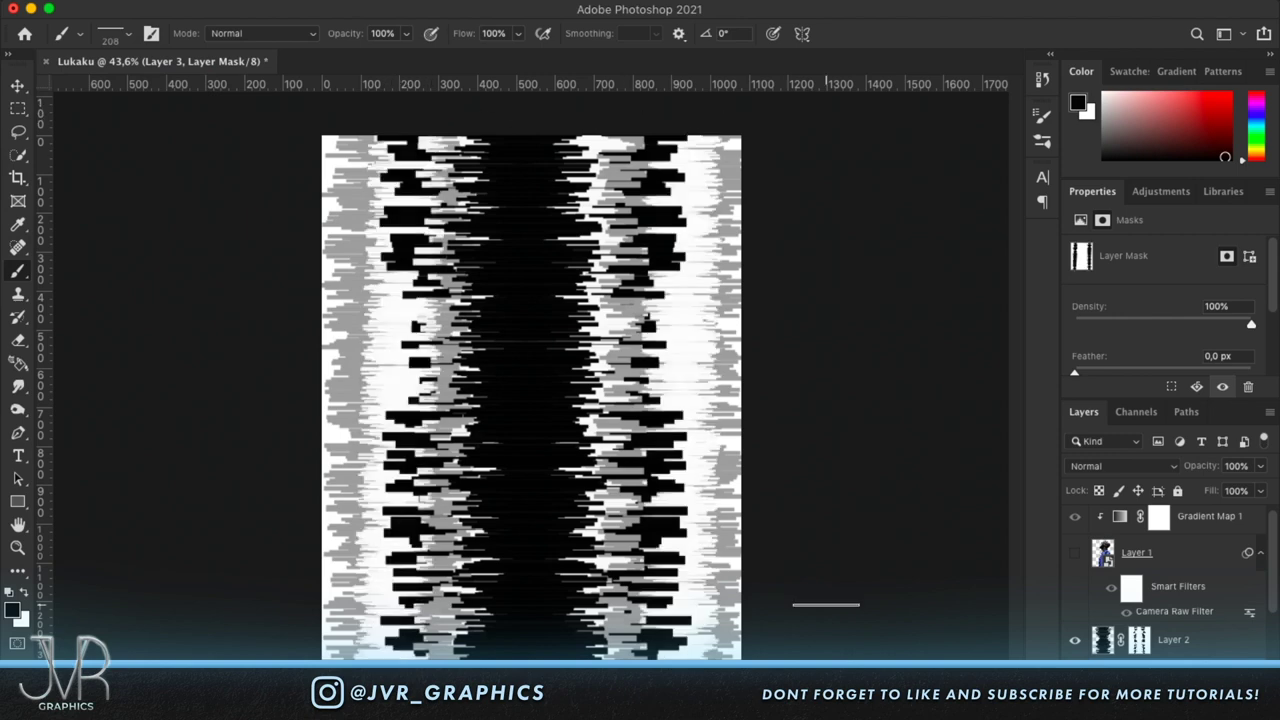
On Layer 2's mask, paint a black vertical stroke through the right-hand bars and a white one slightly further inward.
click(1139, 639)
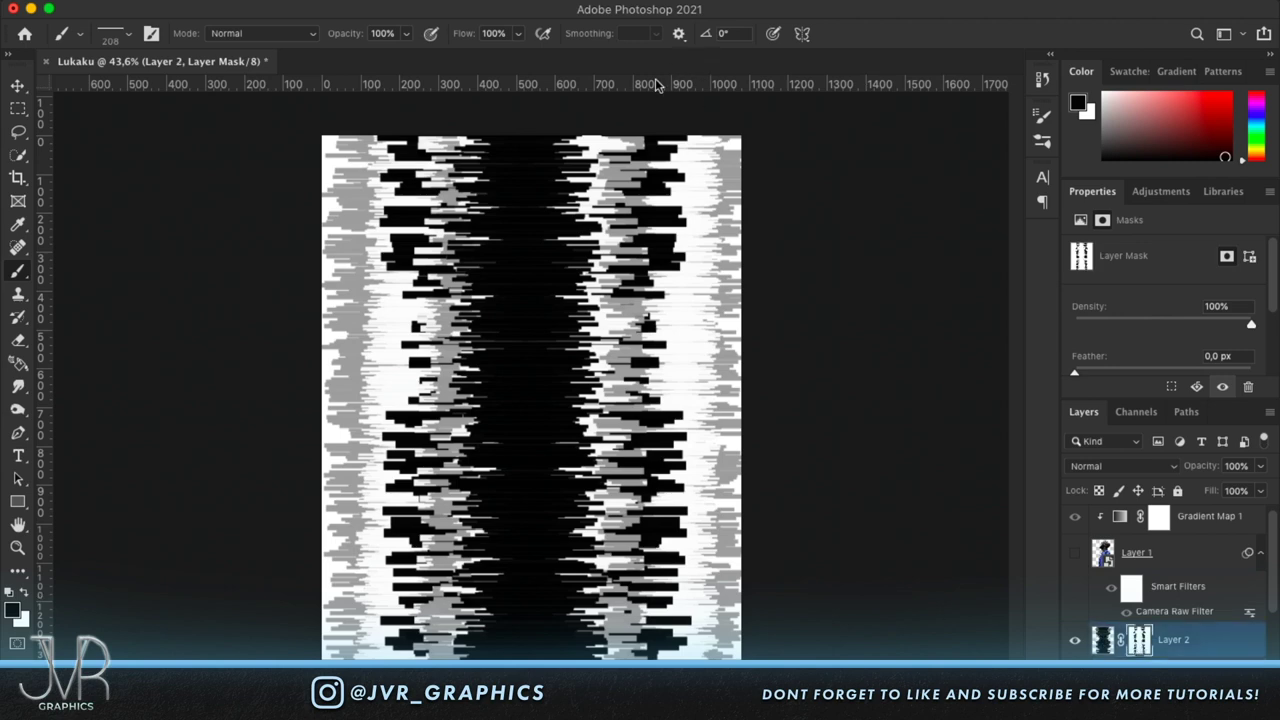
click(645, 140)
shift+click(645, 655)
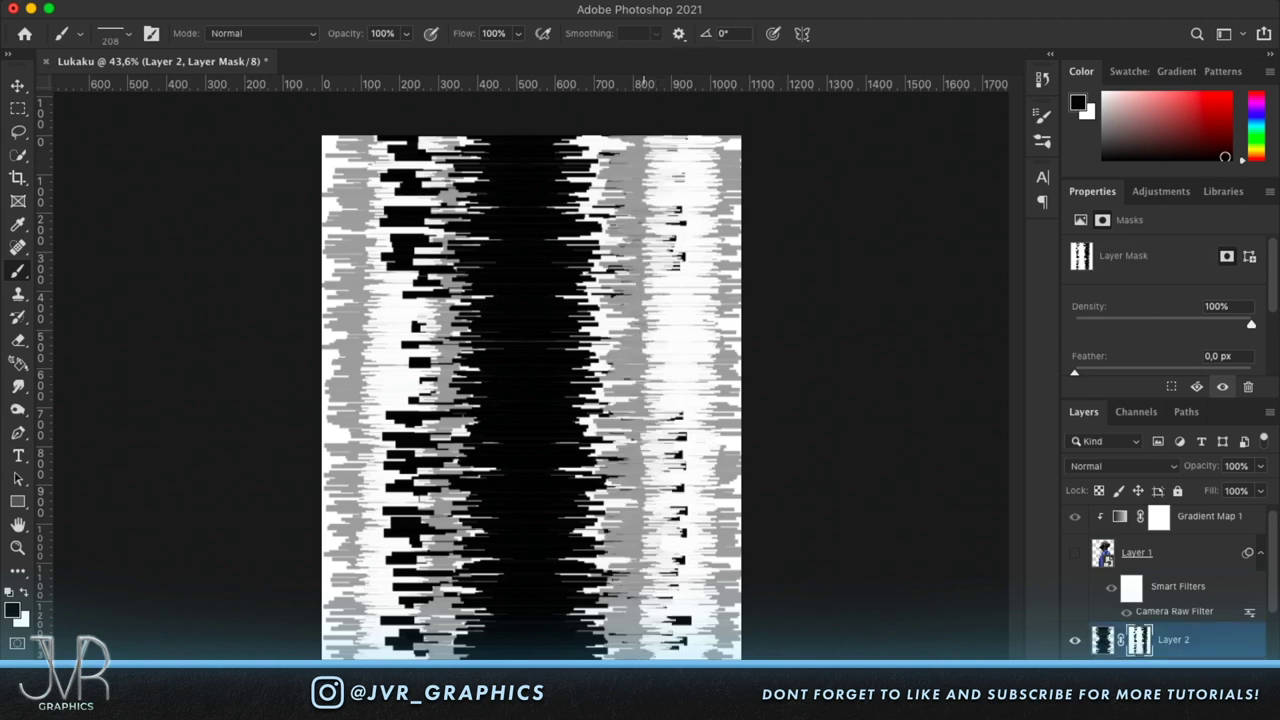
key(x)
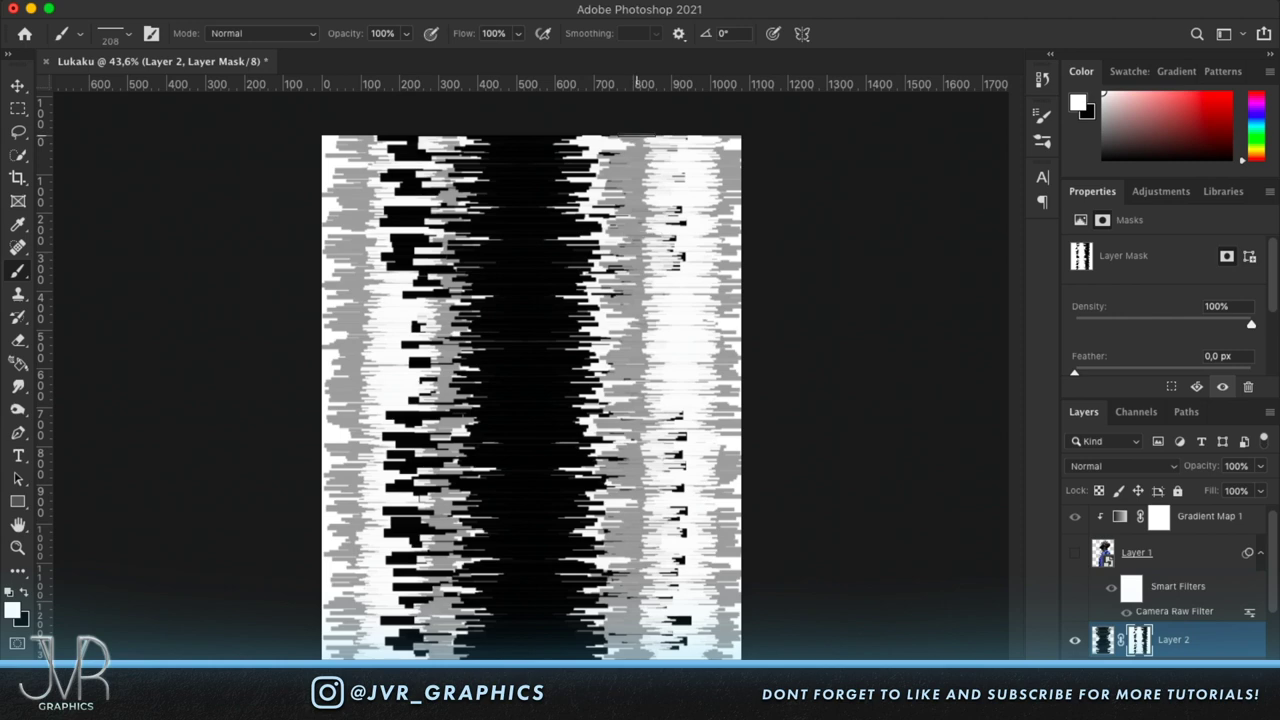
shift+click(634, 124)
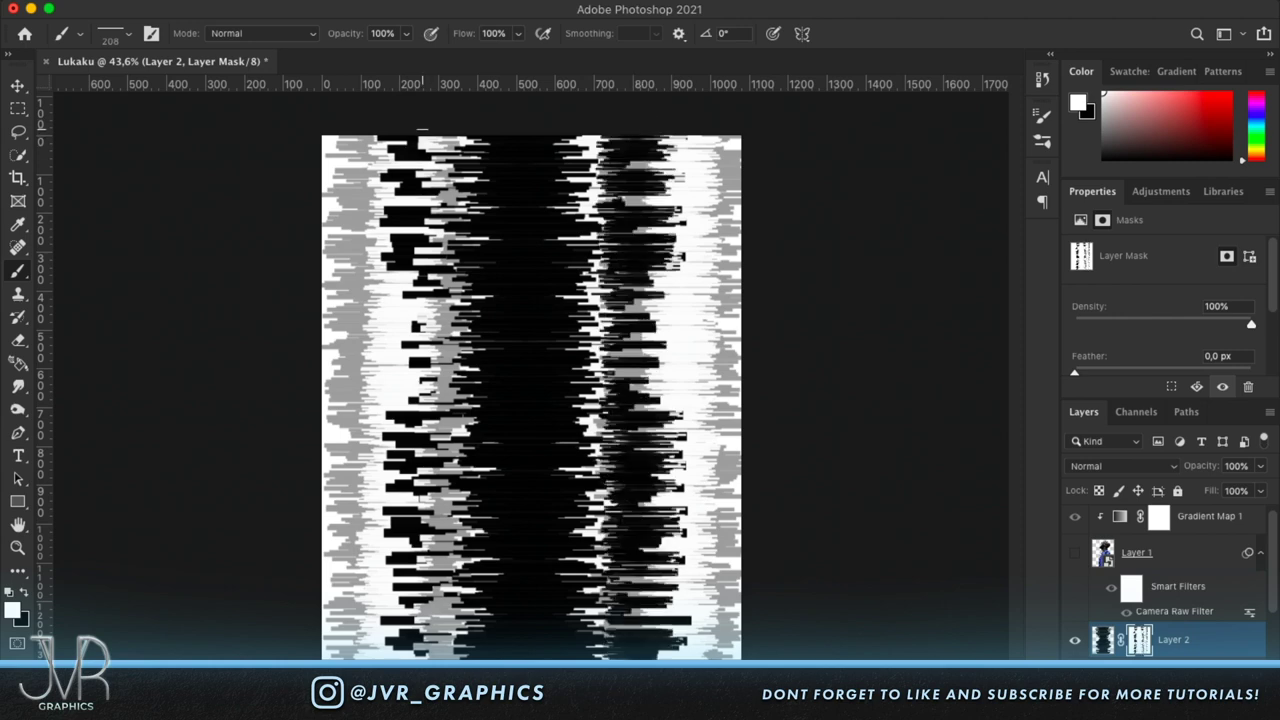
key(x)
click(427, 112)
shift+click(428, 668)
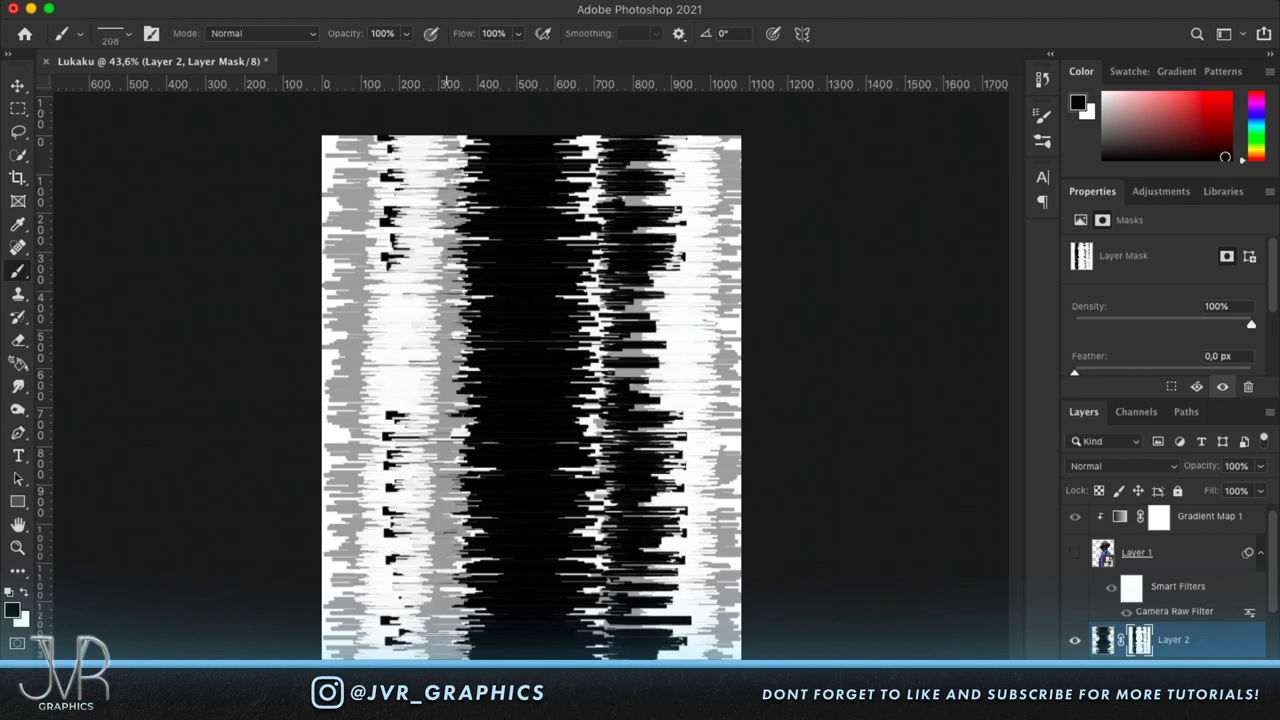
key(x)
key(ctrl+z)
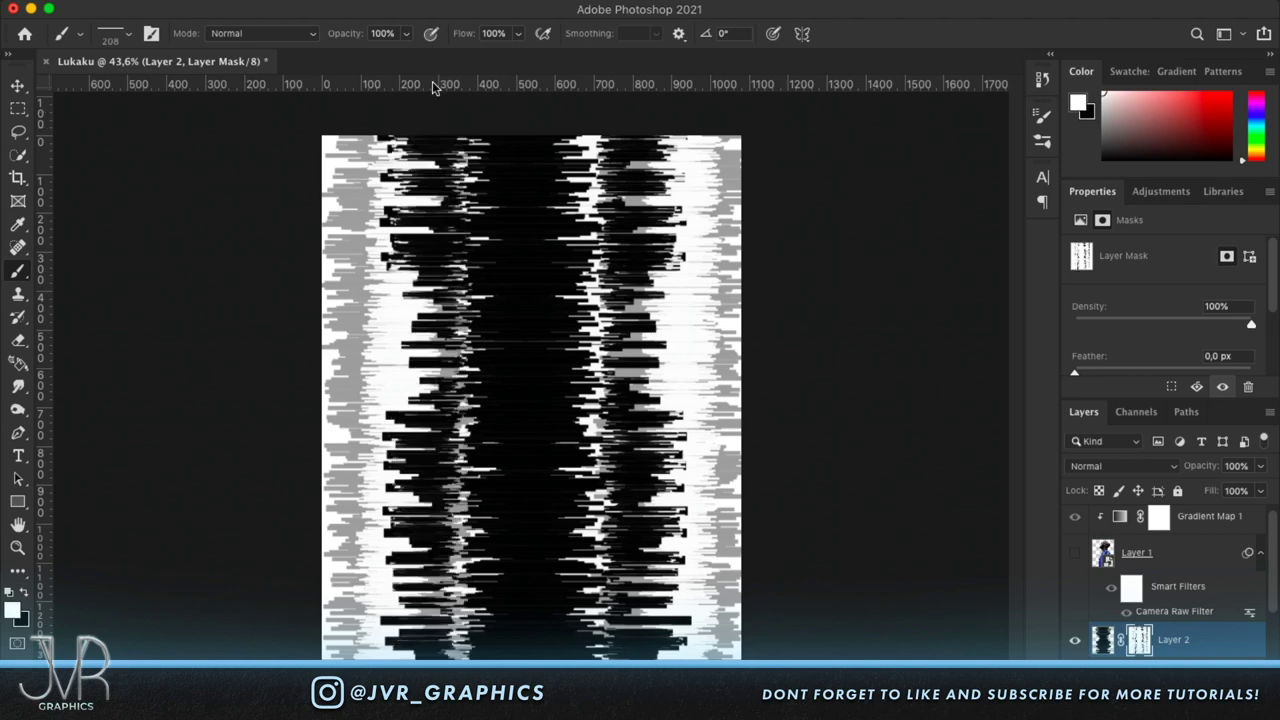
On Layer 2's mask, paint black freehand strokes over the left-hand bars and in a zigzag through the upper centre bars.
key(x)
drag(433, 196, 422, 530)
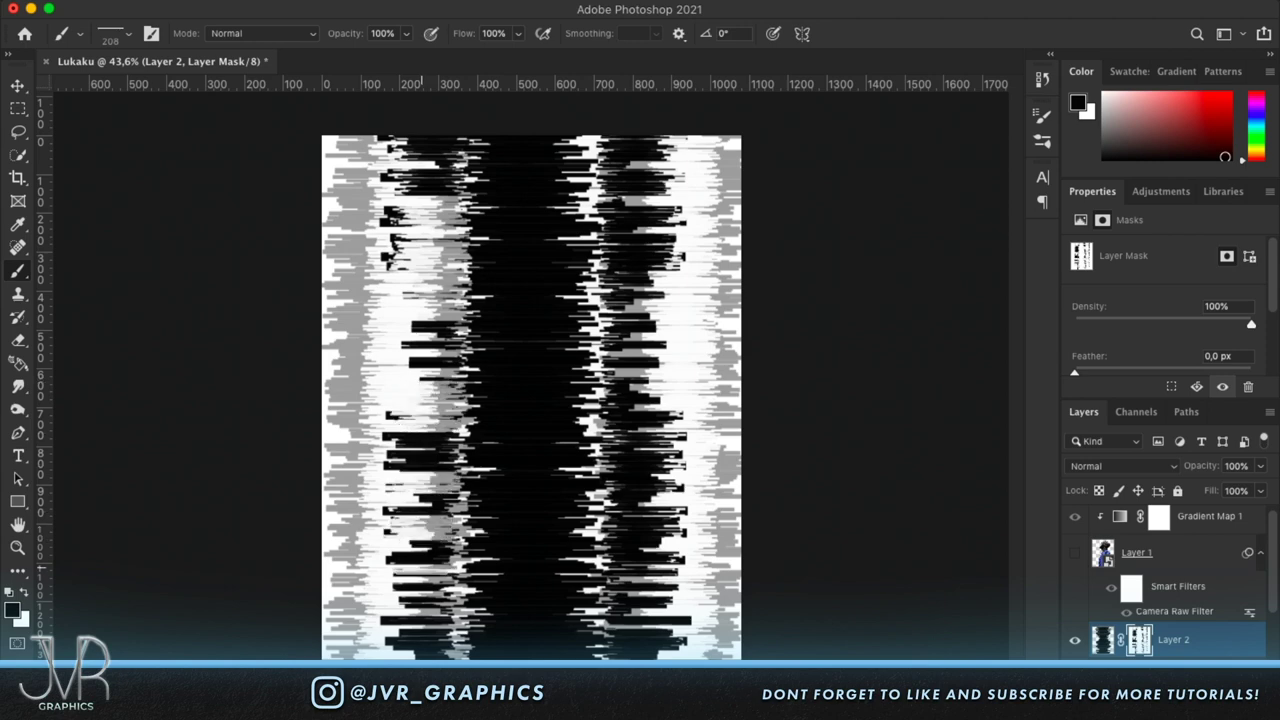
drag(555, 394, 553, 420)
click(523, 309)
click(528, 222)
click(526, 170)
mouse_move(527, 175)
mouse_down()
mouse_move(528, 195)
mouse_move(535, 145)
mouse_move(550, 170)
mouse_move(488, 188)
mouse_move(578, 245)
mouse_move(450, 305)
mouse_move(610, 330)
mouse_move(448, 356)
mouse_up()
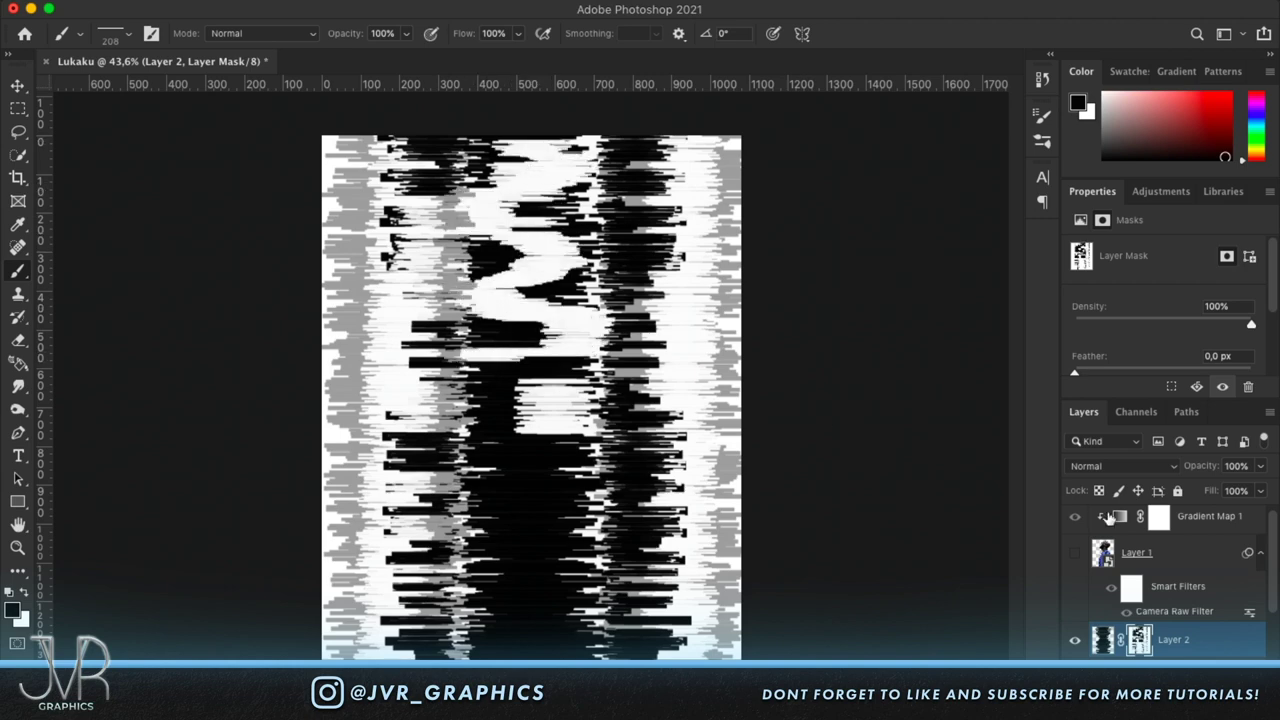
Paint a white vertical stroke down the upper centre bars on Layer 2's mask and make the player on Layer 1 visible.
key(x)
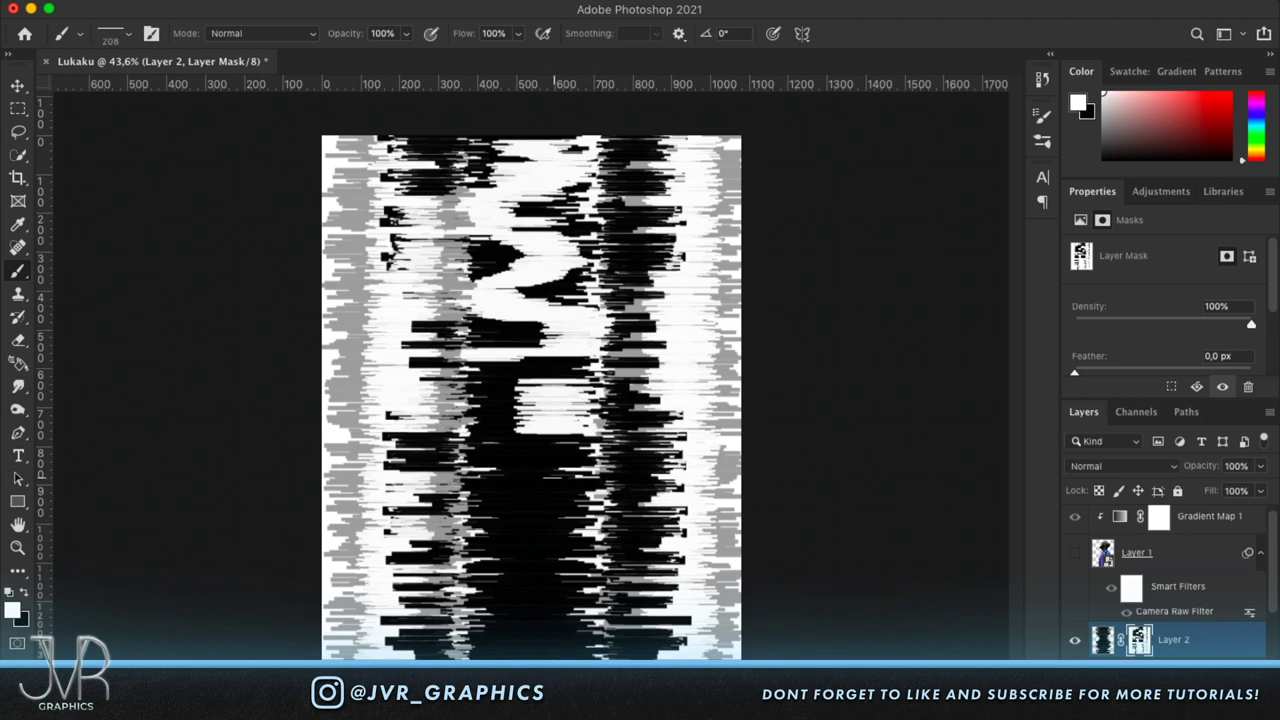
drag(542, 185, 550, 392)
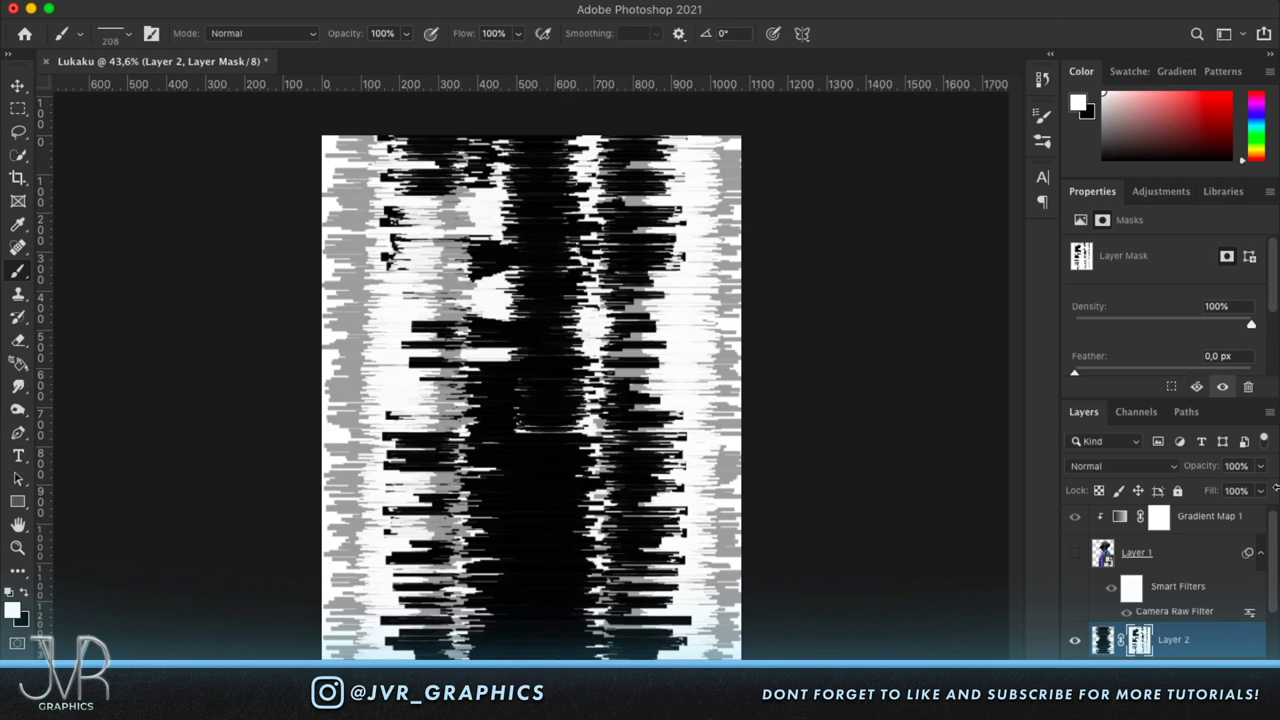
click(1074, 554)
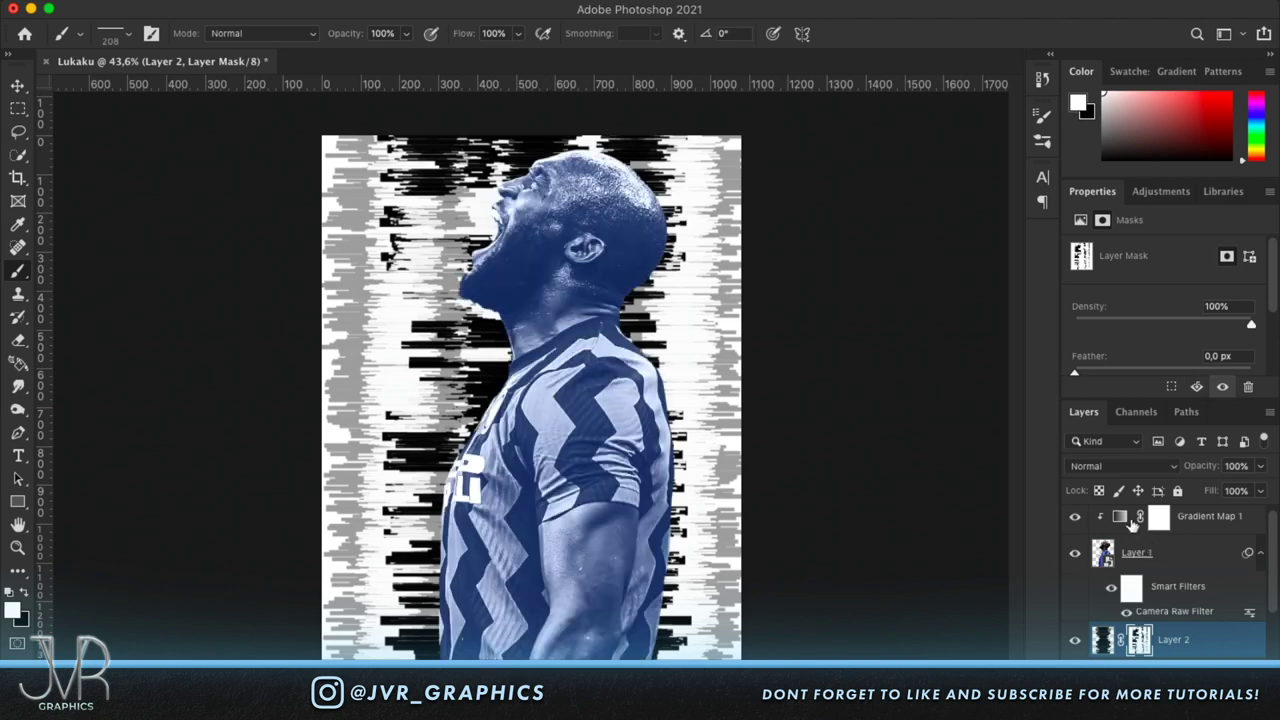
Group Layer 2 and Layer 3 and name the group Randomness.
scroll(1175, 630, down, 2)
shift+click(1175, 634)
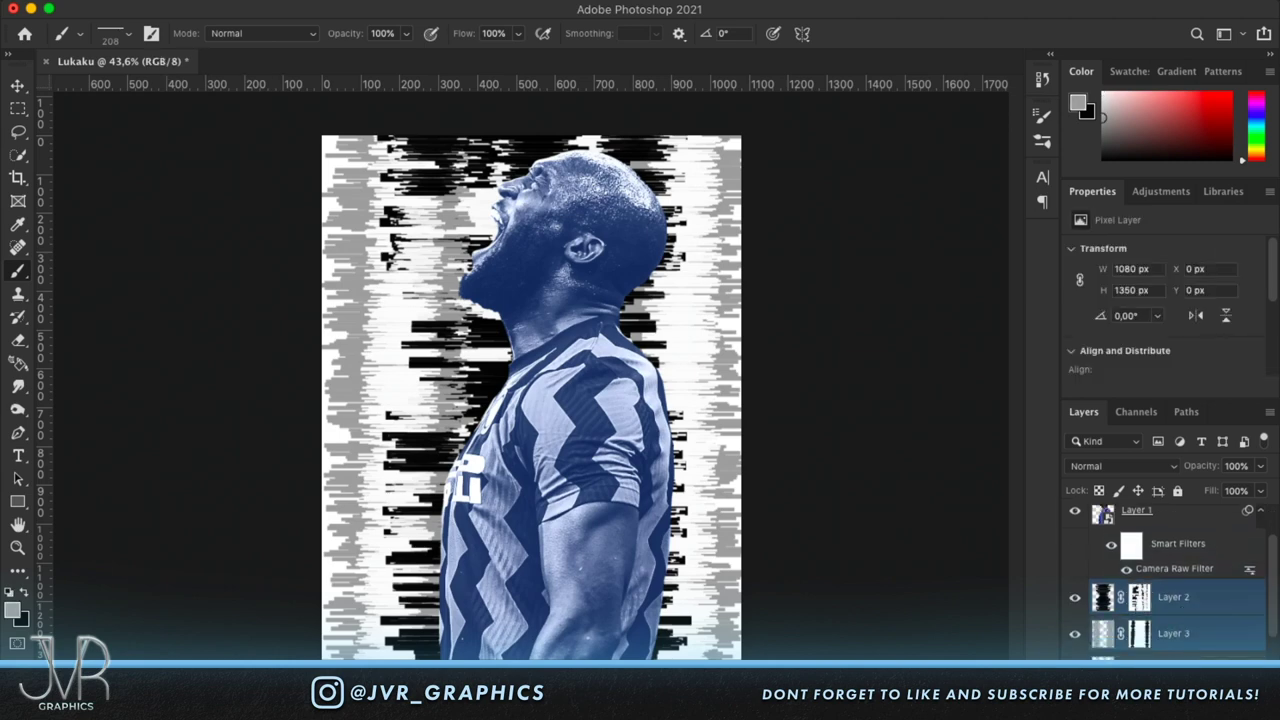
key(ctrl+g)
double_click(1143, 590)
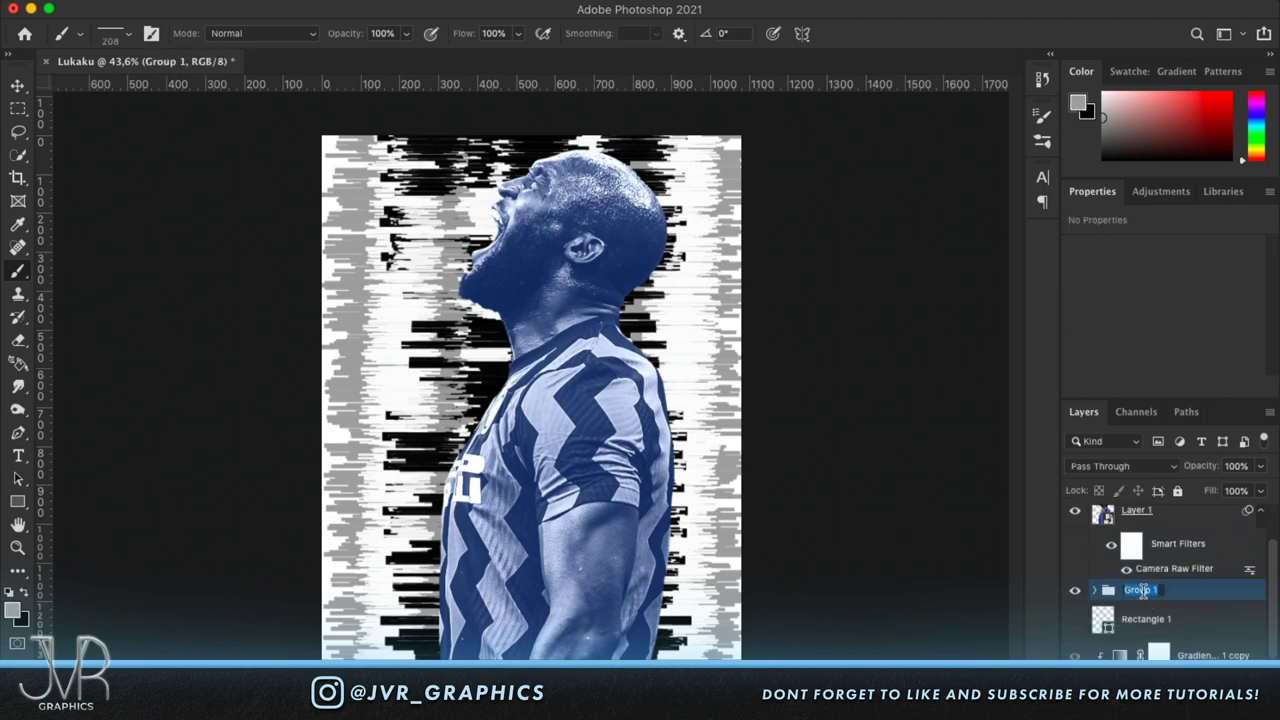
text(Randomness)
key(Return)
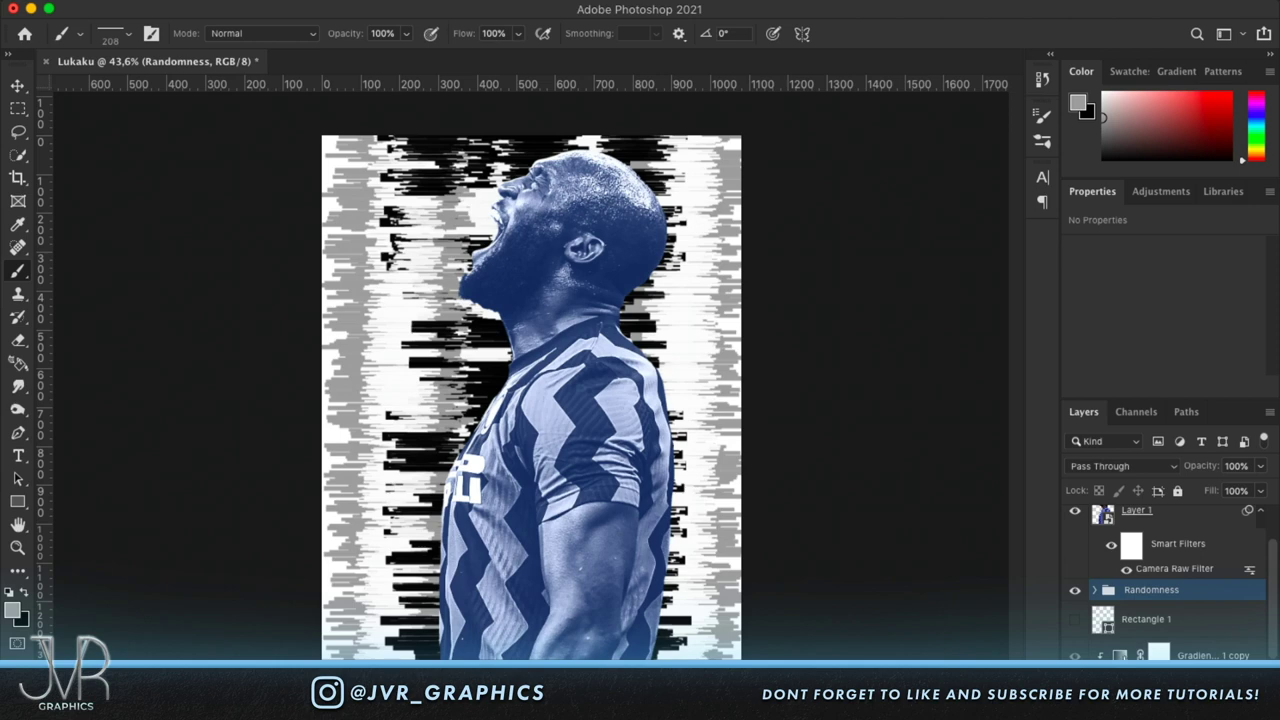
Duplicate the lower gradient map above the Randomness group and clip the copy to the group.
drag(1150, 652, 1138, 612)
key(super+plus)
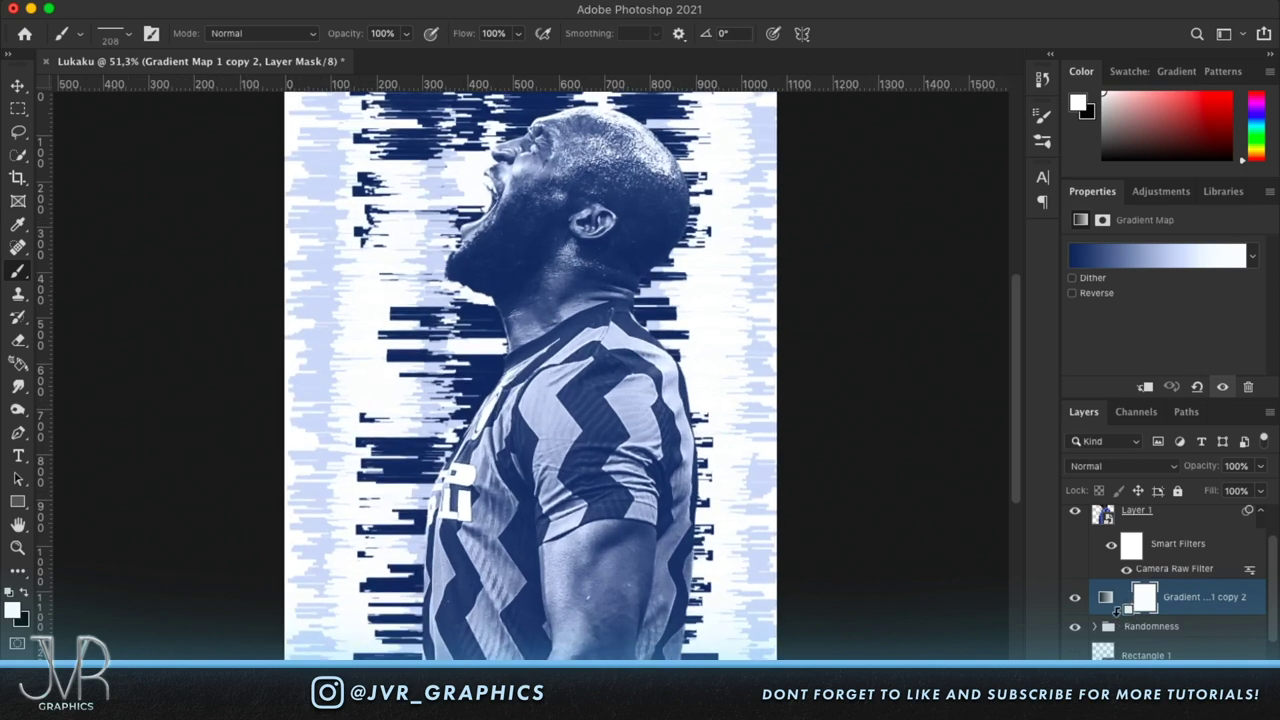
alt+click(1106, 613)
click(1114, 630)
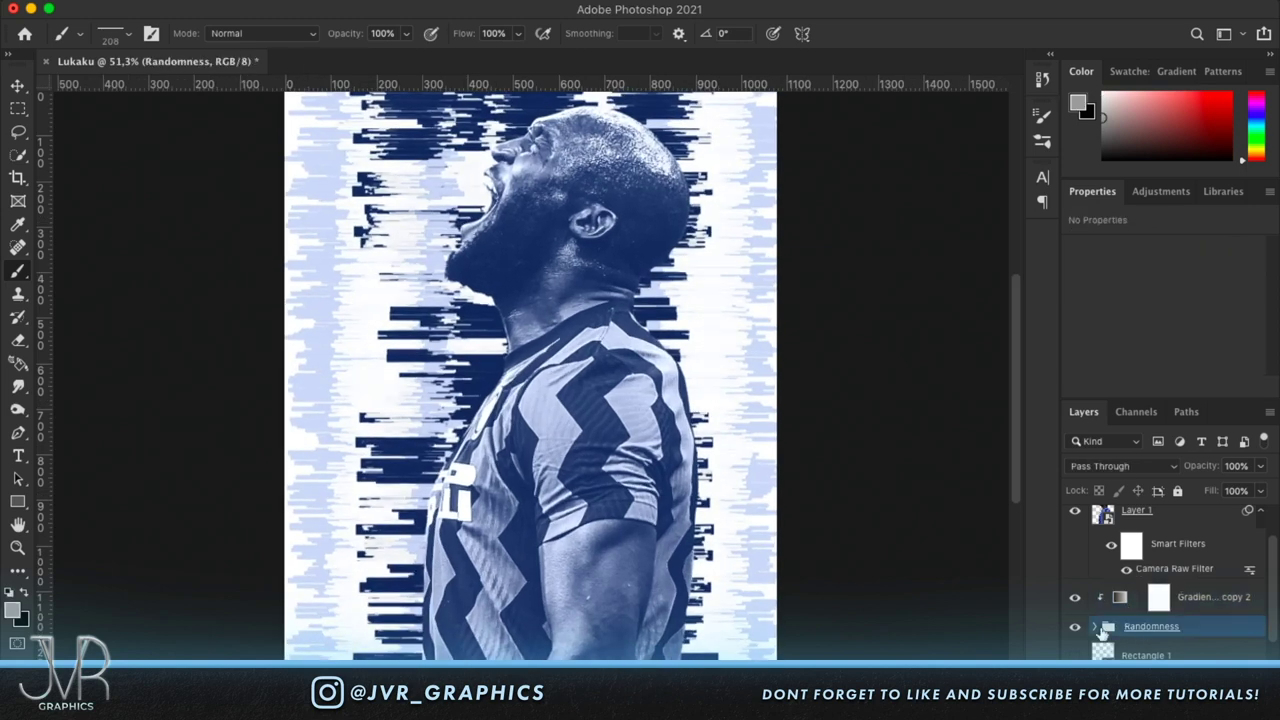
Make the Line 3 zigzag pattern layer visible beneath the Randomness group.
scroll(1232, 652, down, 3)
click(1075, 640)
key(super+minus)
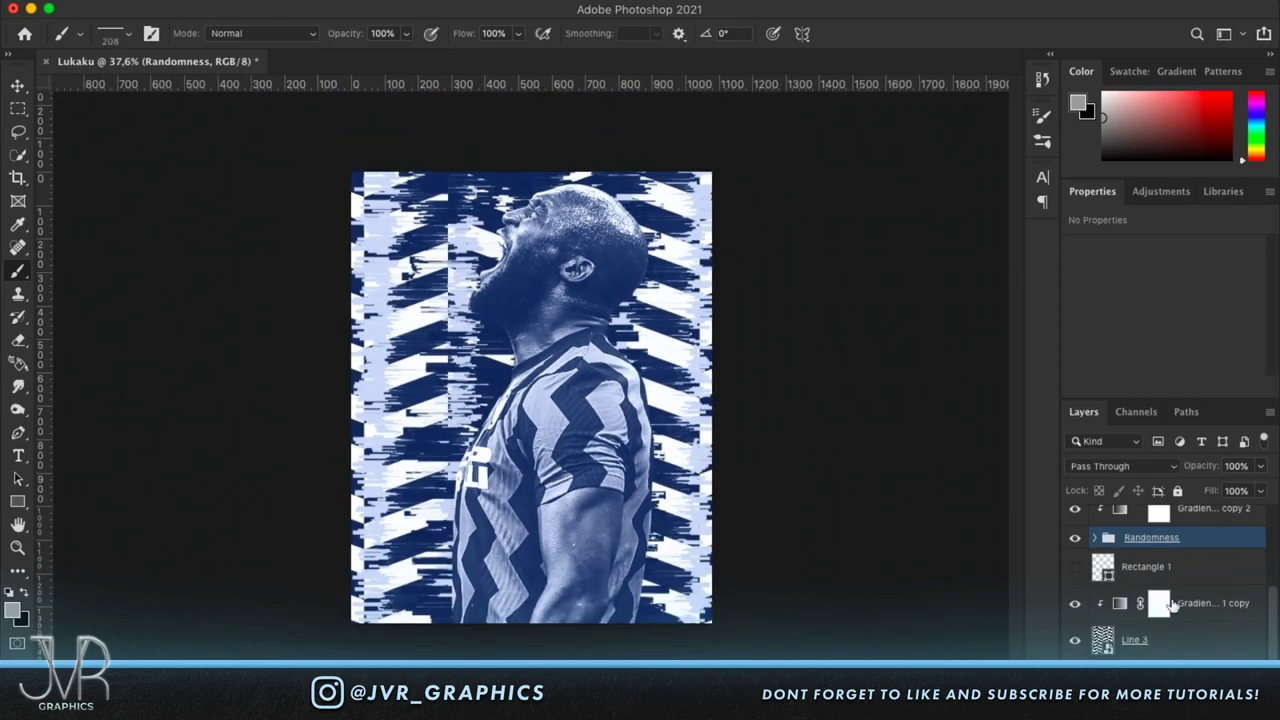
In the Randomness group's gradient map, shift the pale middle stop slightly towards the dark end and set the dark blue stop's location to 54%.
scroll(1090, 570, up, 3)
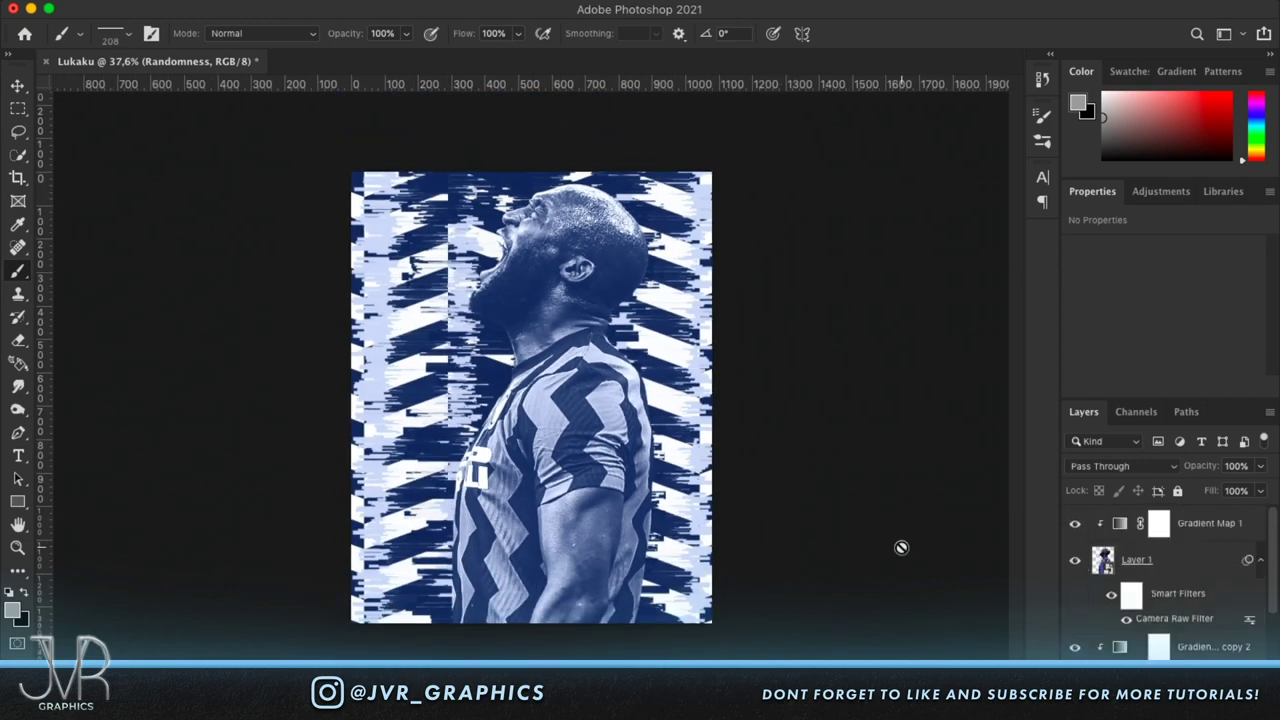
key(super+plus)
key(super+plus)
key(super+plus)
scroll(781, 467, down, 3)
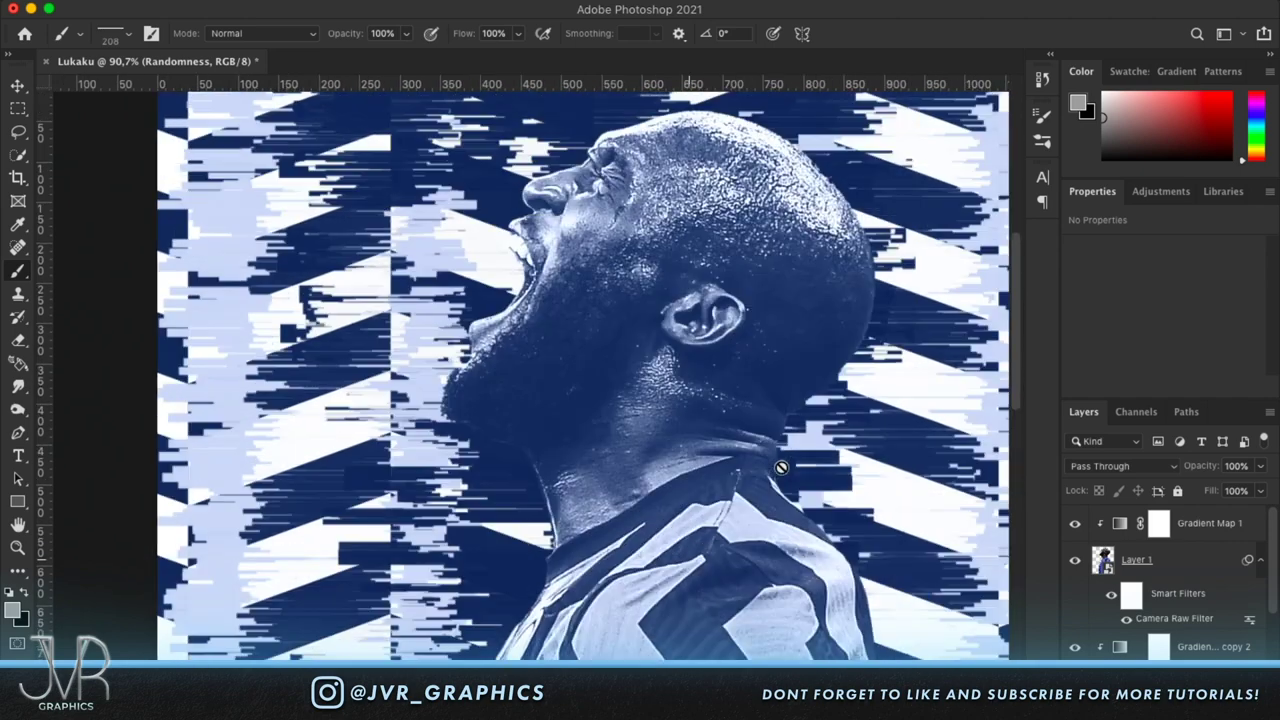
scroll(1165, 580, down, 3)
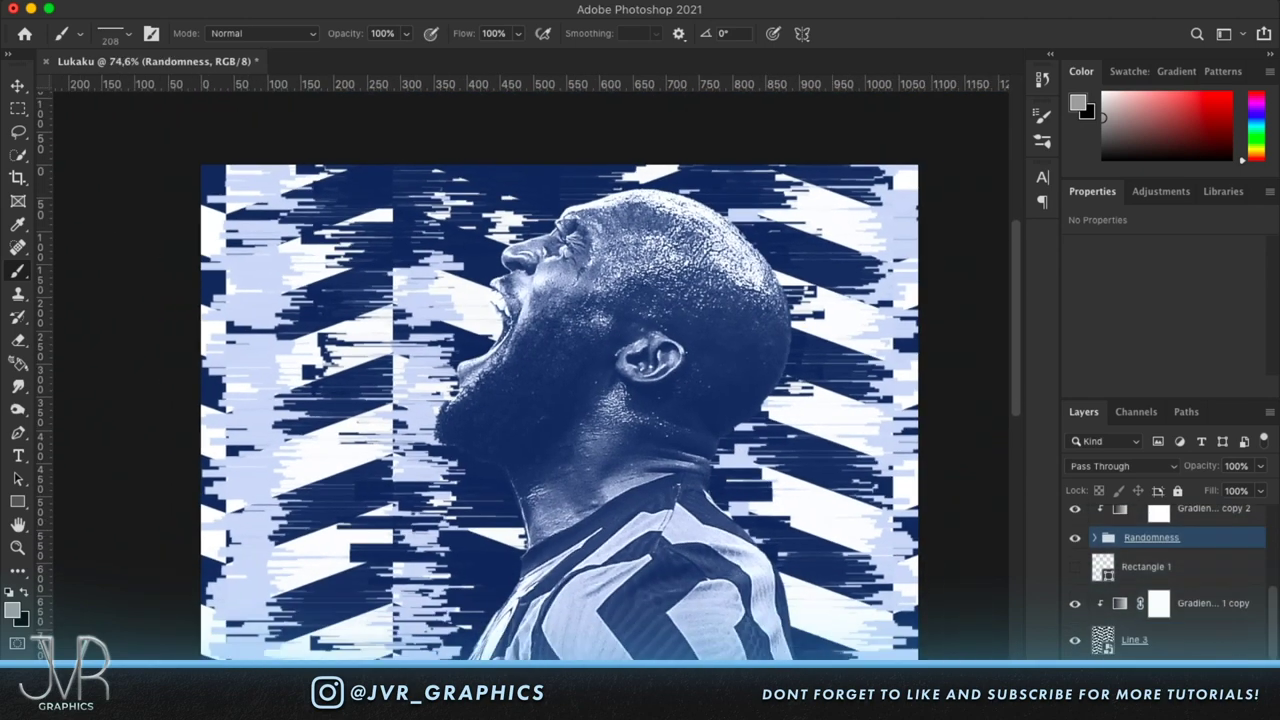
click(1115, 518)
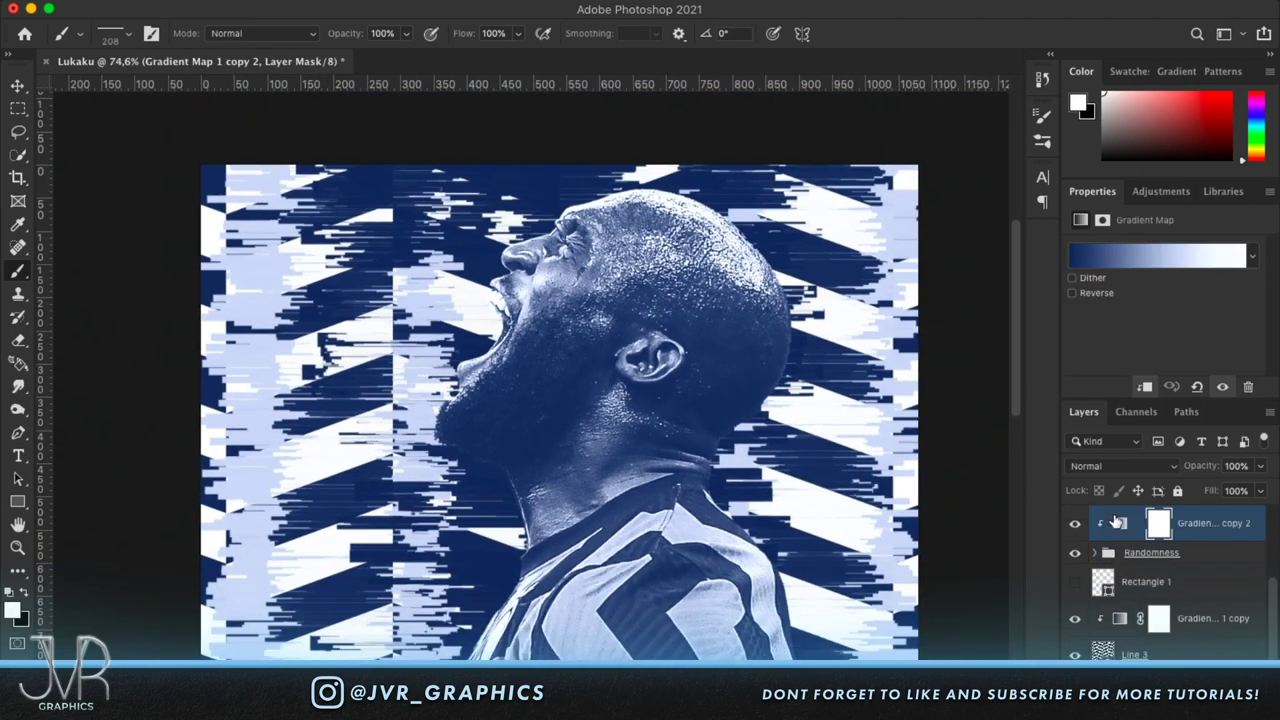
click(1160, 257)
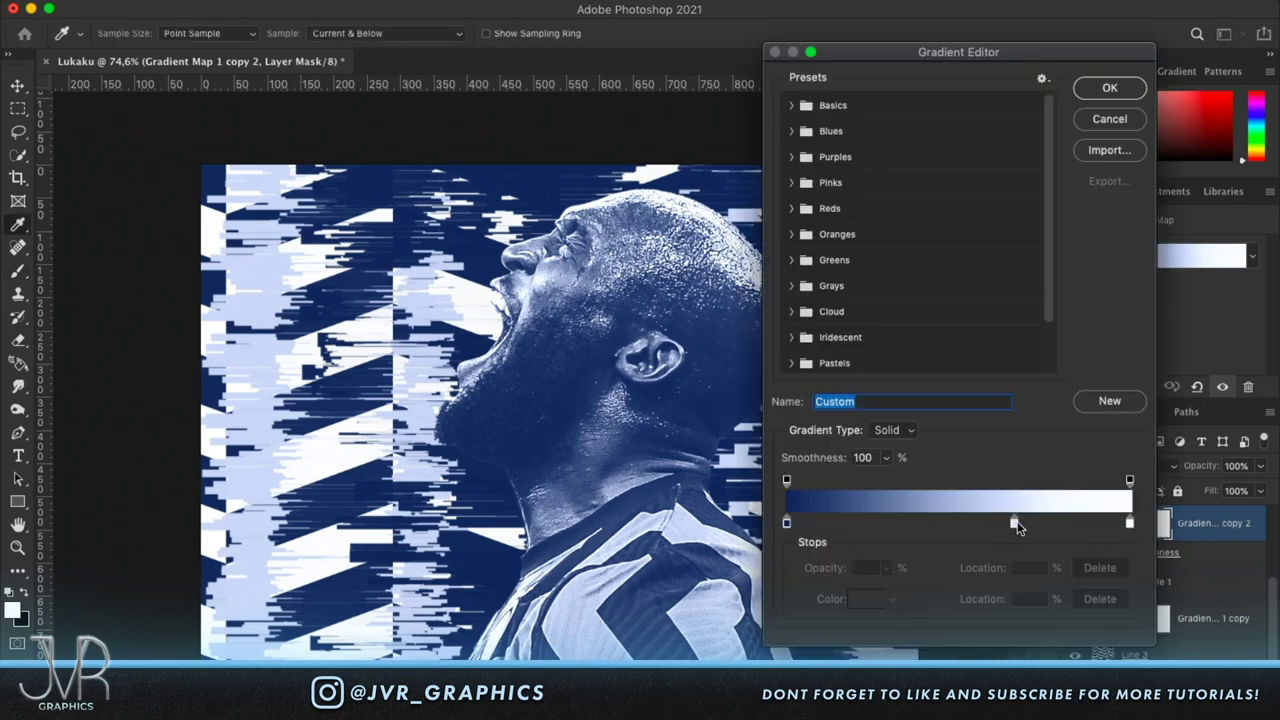
drag(1014, 524, 1001, 529)
drag(786, 524, 973, 525)
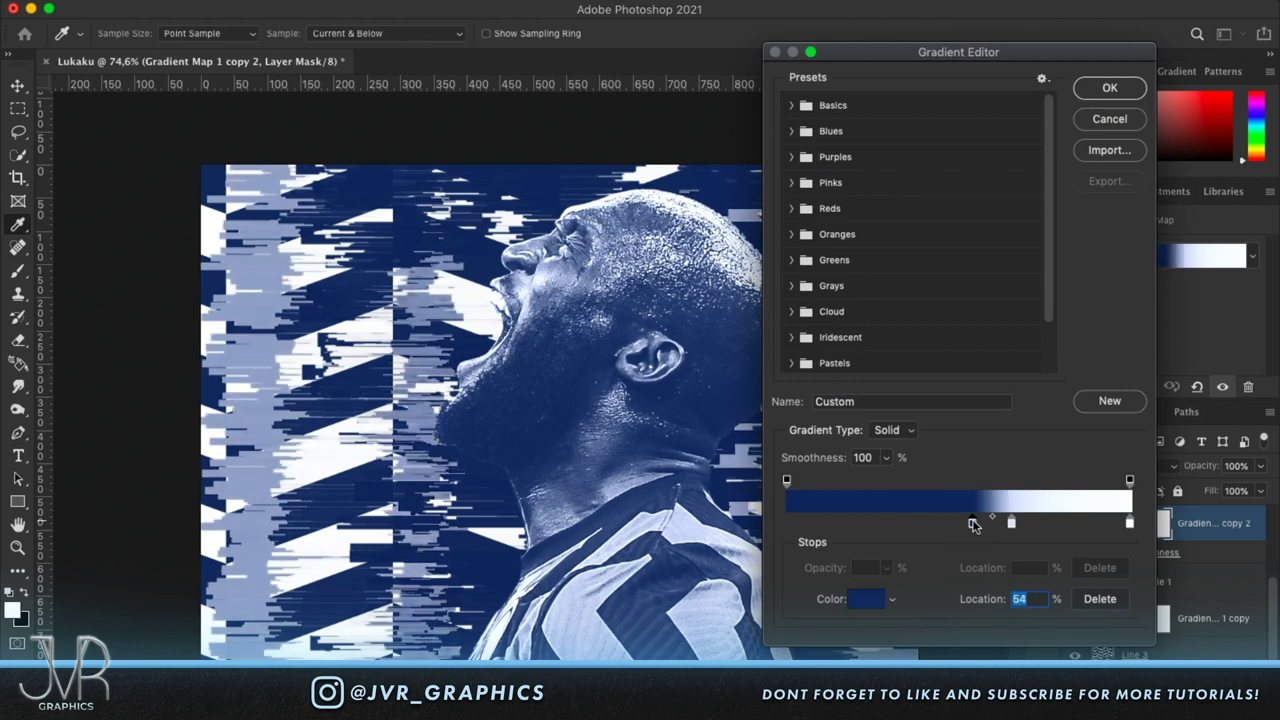
click(1106, 86)
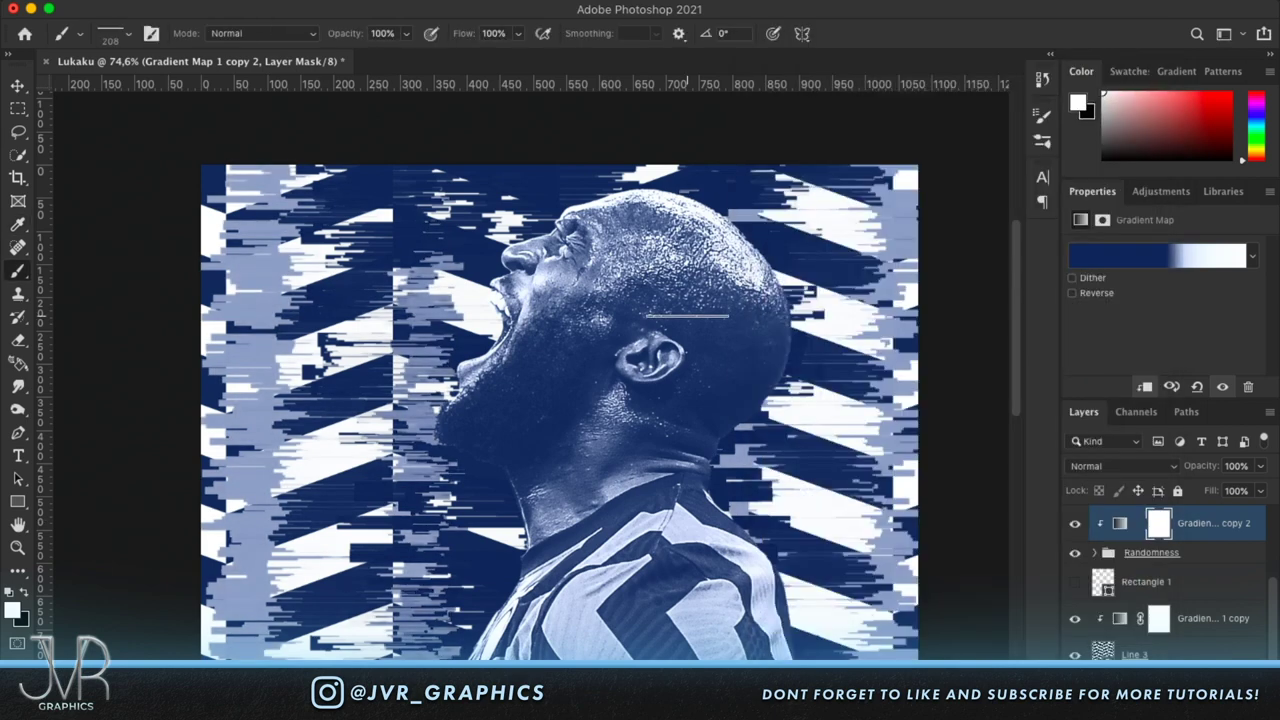
Open Lukaku.jpg from the Bureaublad folder to examine the original photo, and return to Photoshop.
scroll(687, 316, down, 5)
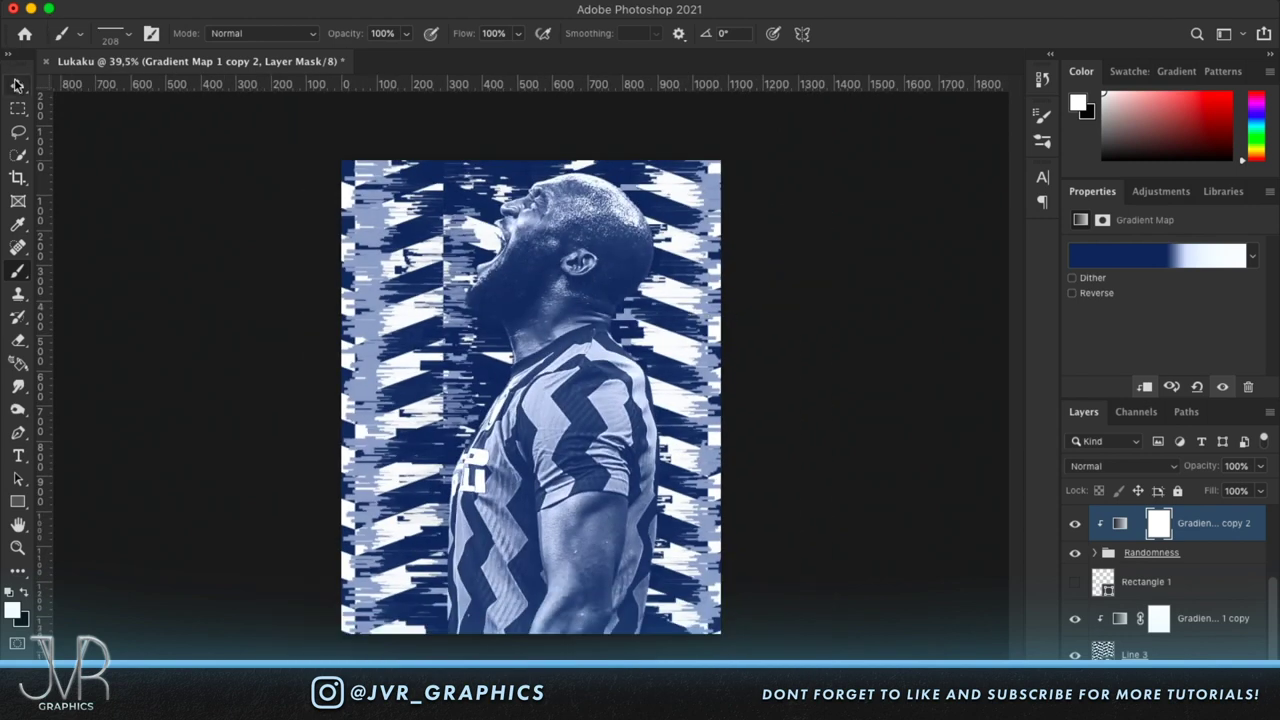
key(v)
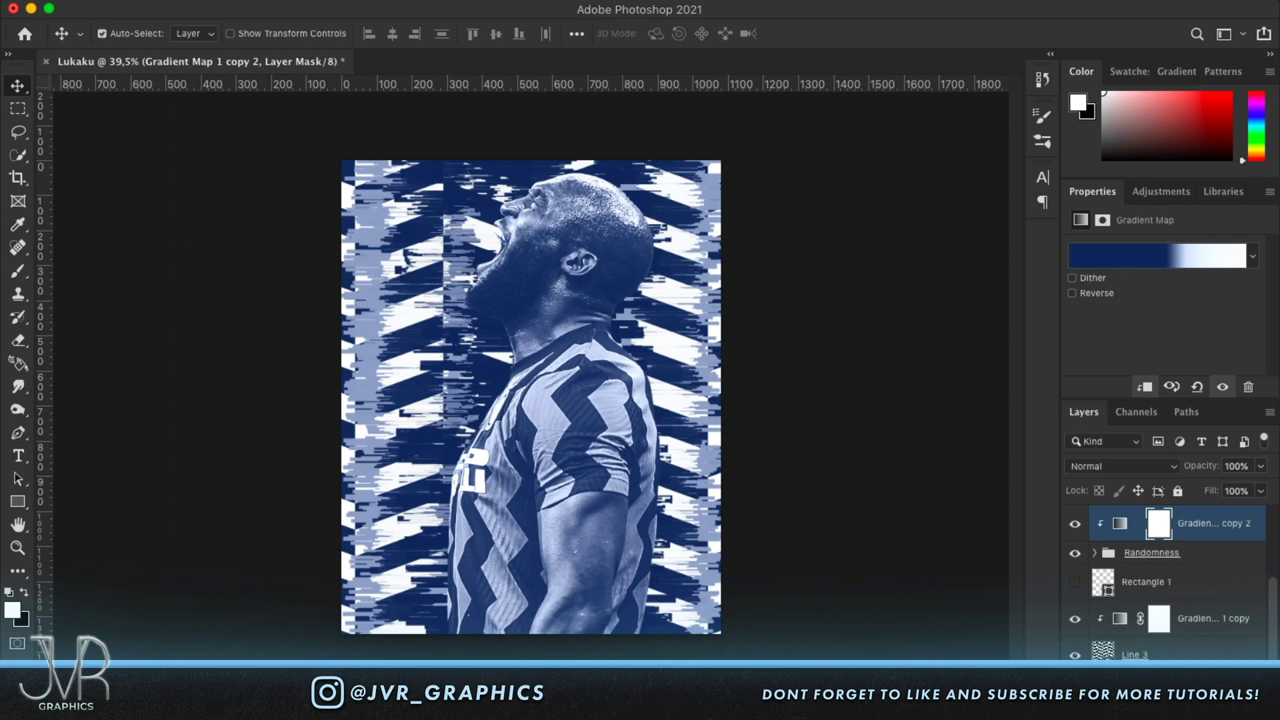
key(super+o)
click(249, 212)
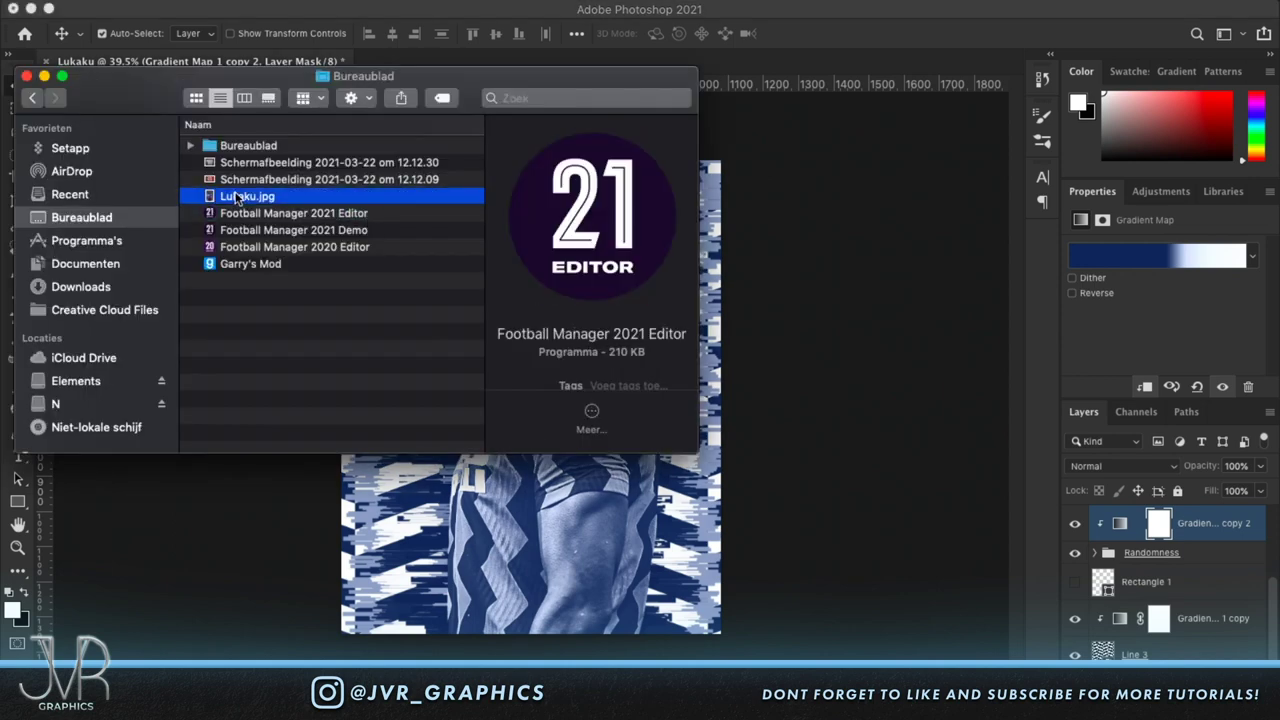
double_click(238, 197)
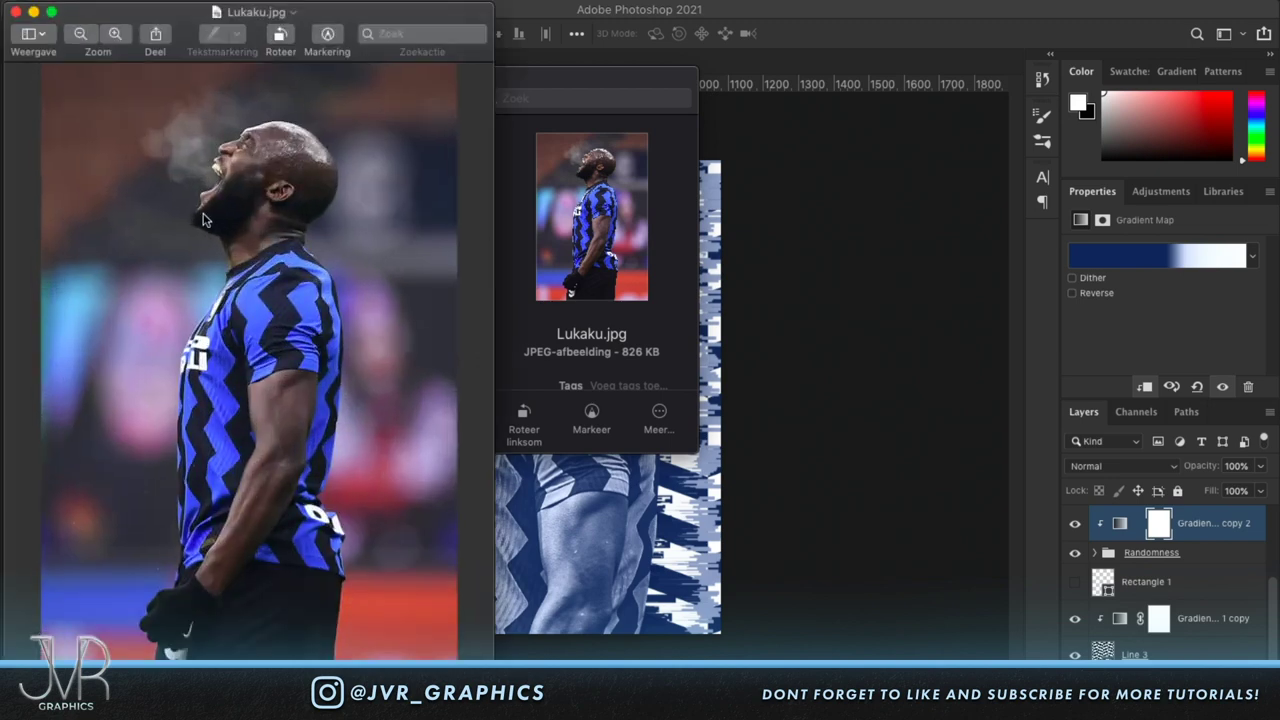
click(757, 322)
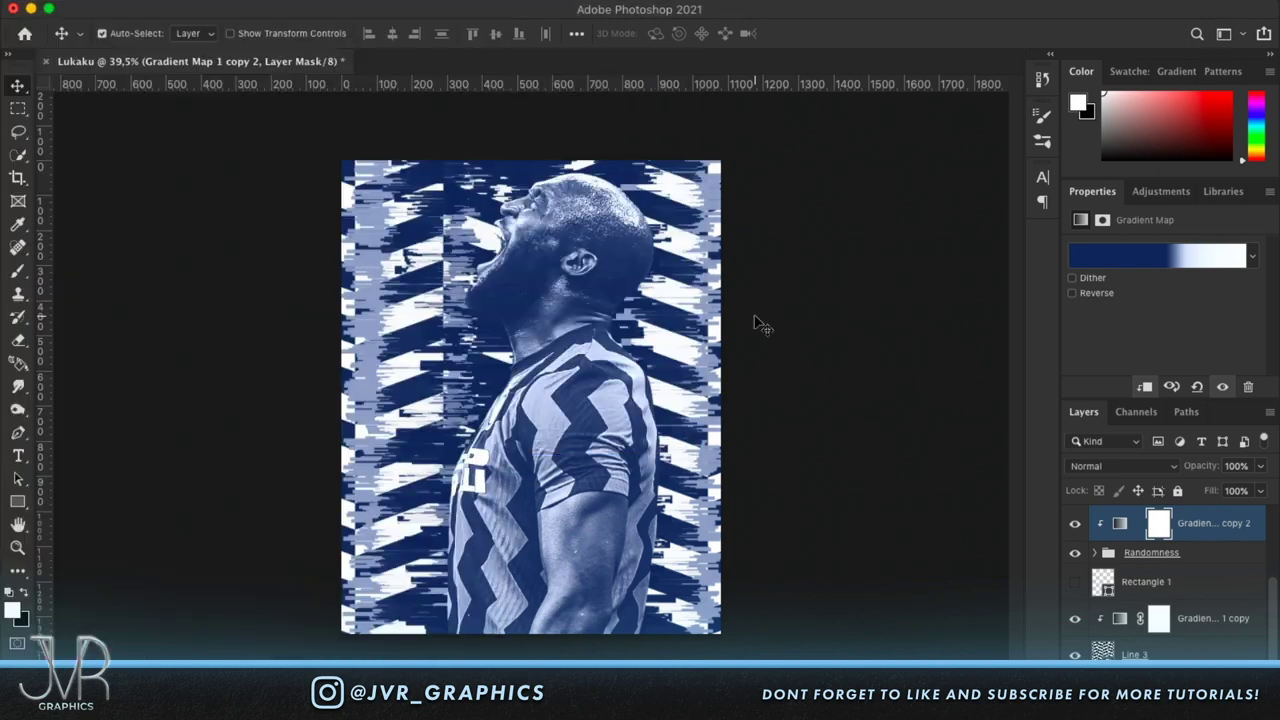
Create a new empty layer above Gradient Map 1 at the top of the layer stack.
scroll(1195, 628, up, 3)
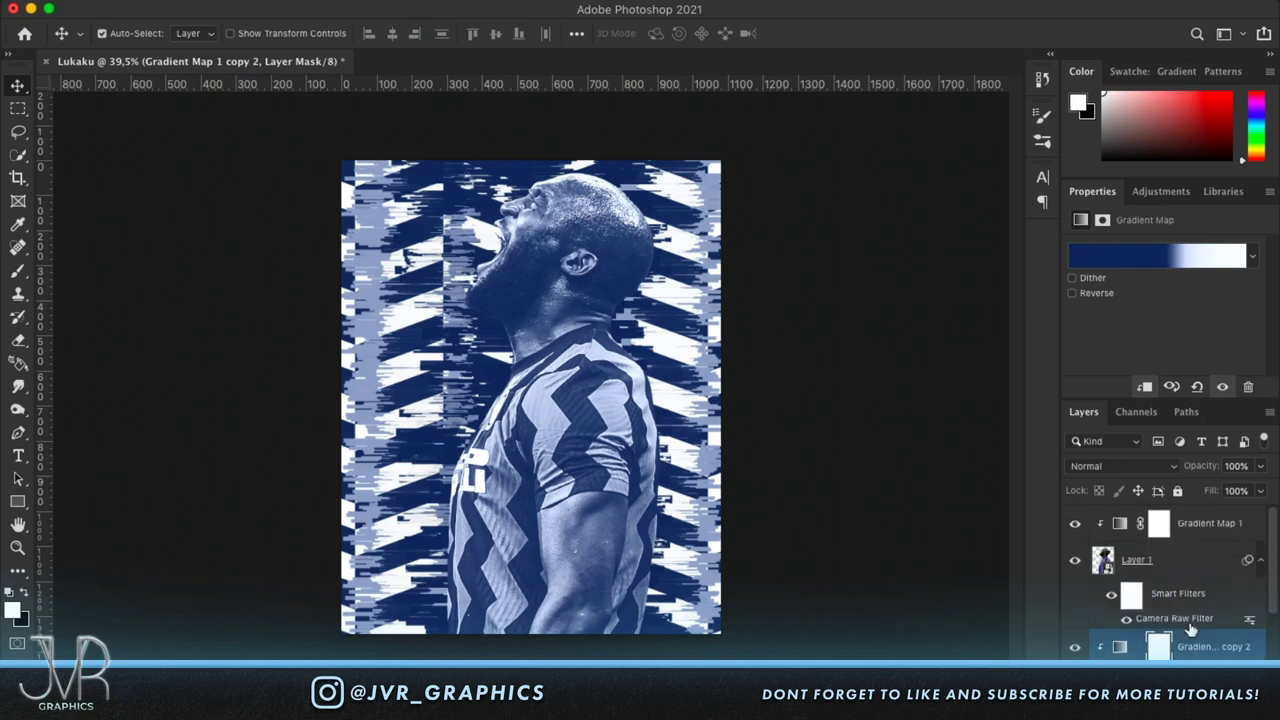
click(1189, 535)
click(1222, 688)
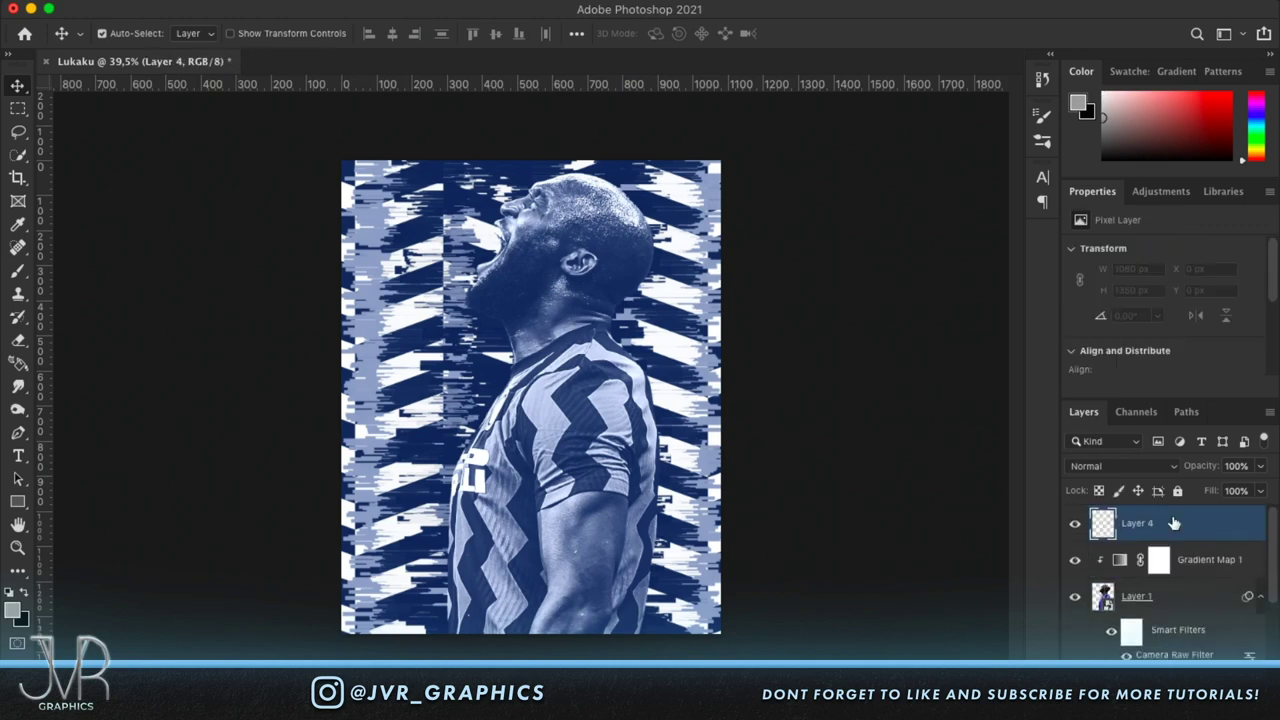
Ready the Brush tool with a 3500 px tip from Powder Photoshop Brushes, sized to 396 px, and reset the colours to black and white.
click(18, 271)
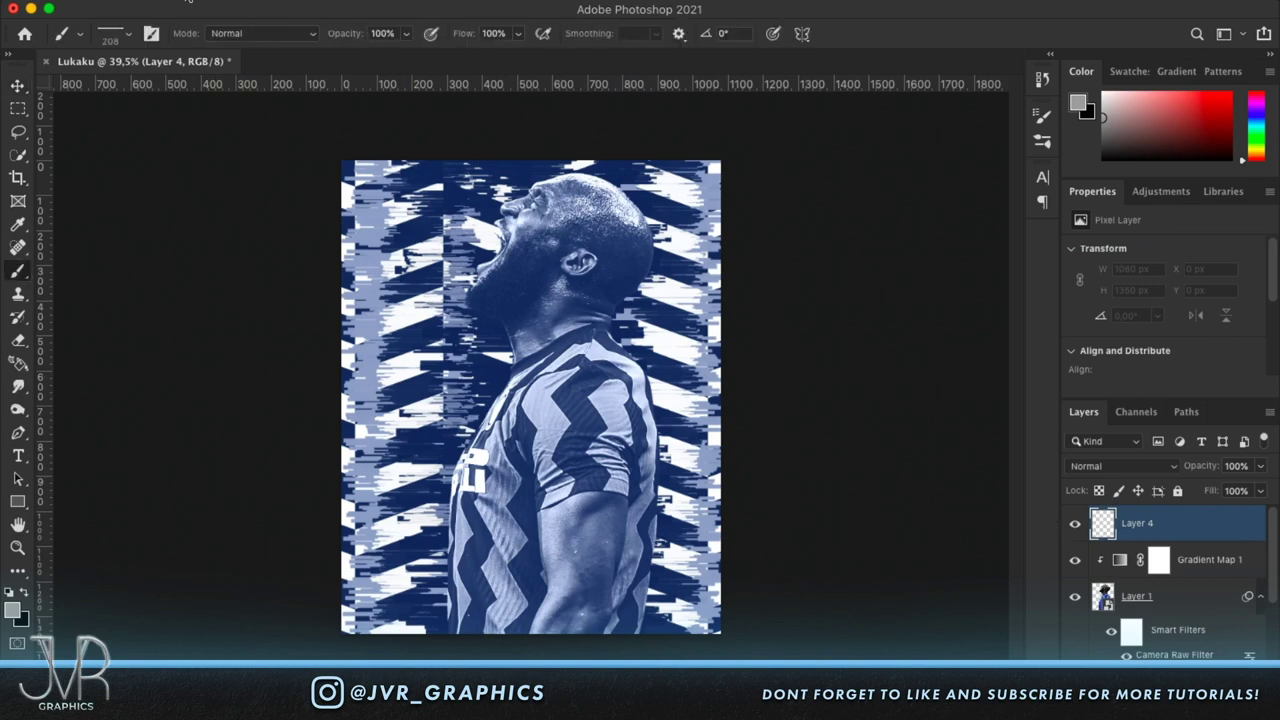
click(120, 33)
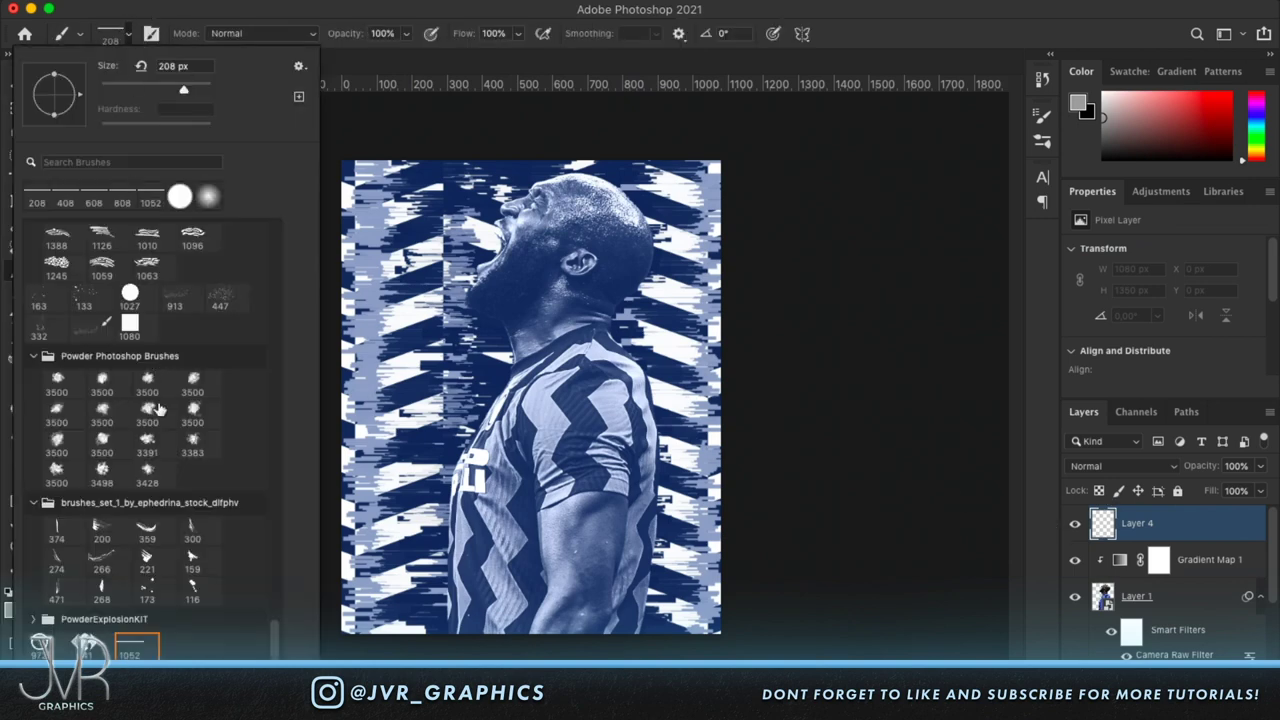
scroll(224, 552, up, 3)
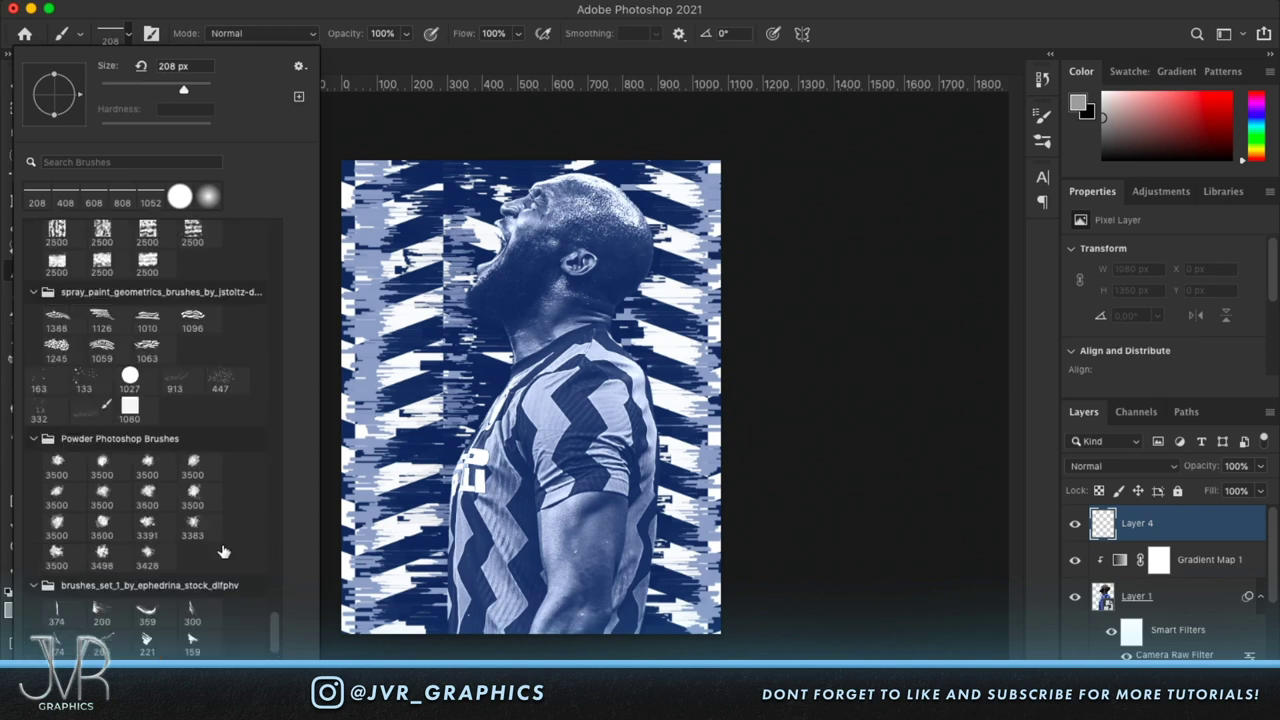
scroll(224, 552, down, 3)
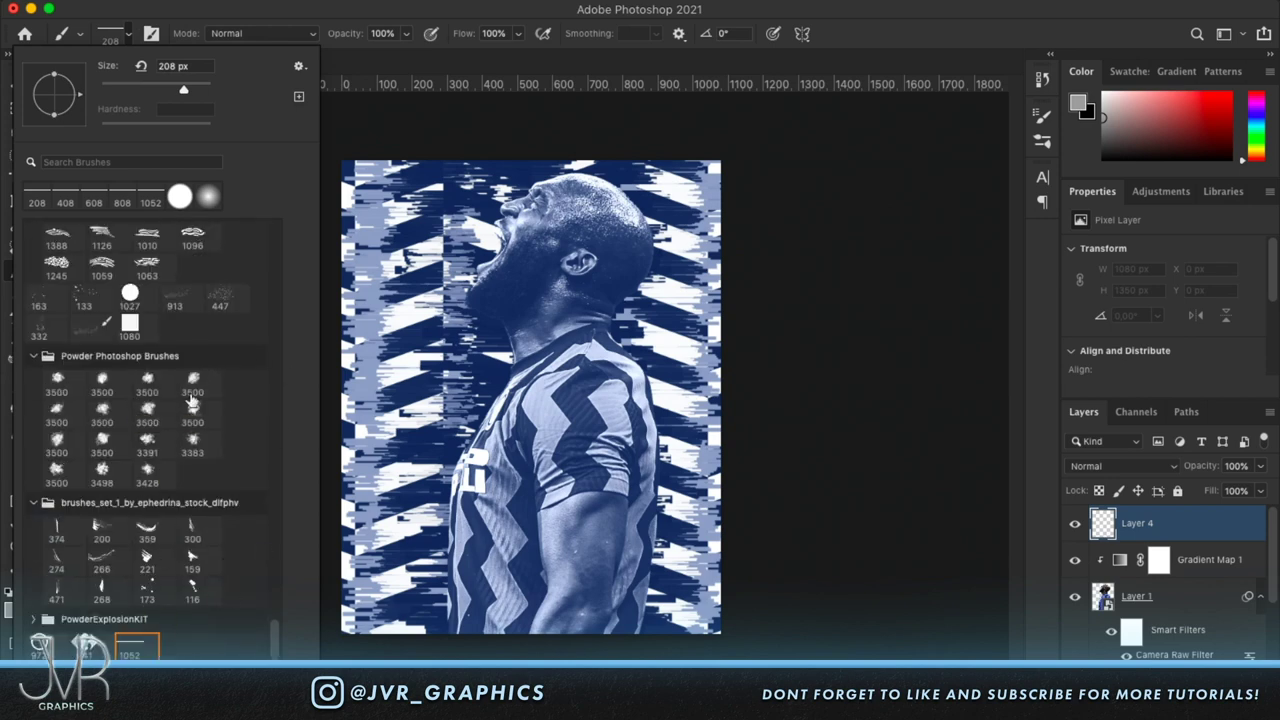
click(58, 410)
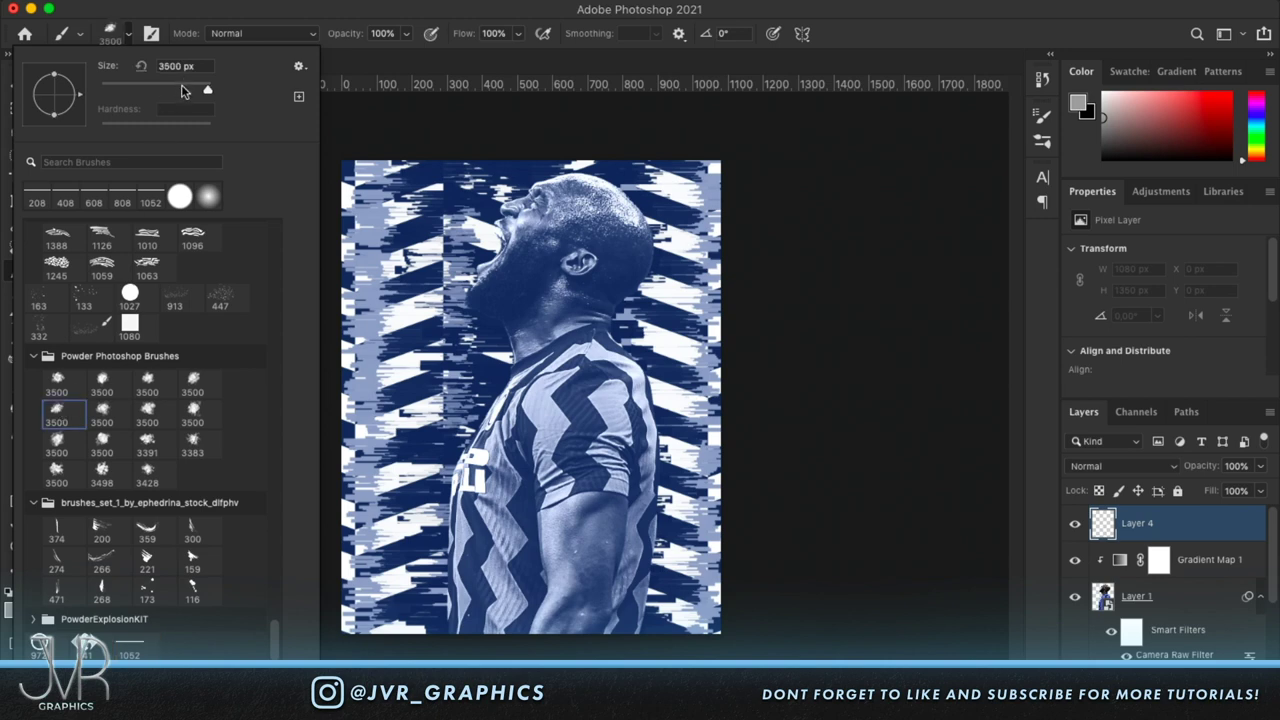
click(176, 80)
click(130, 40)
click(8, 594)
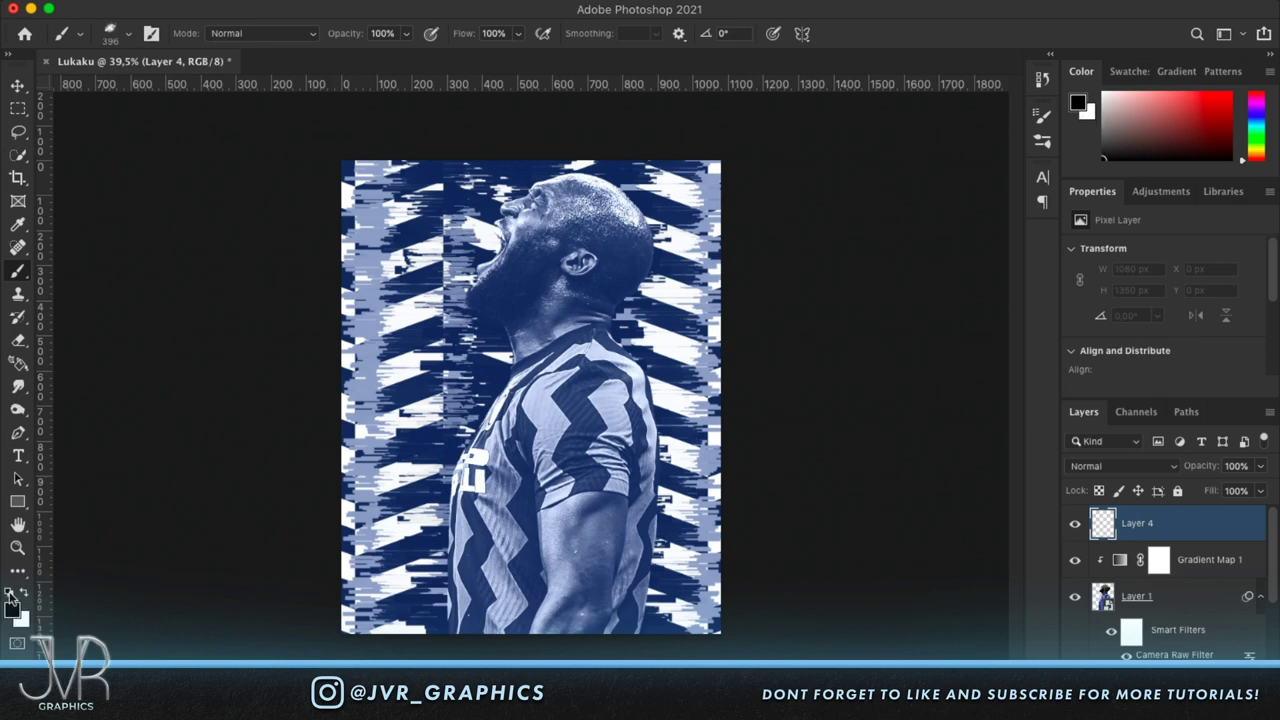
click(130, 40)
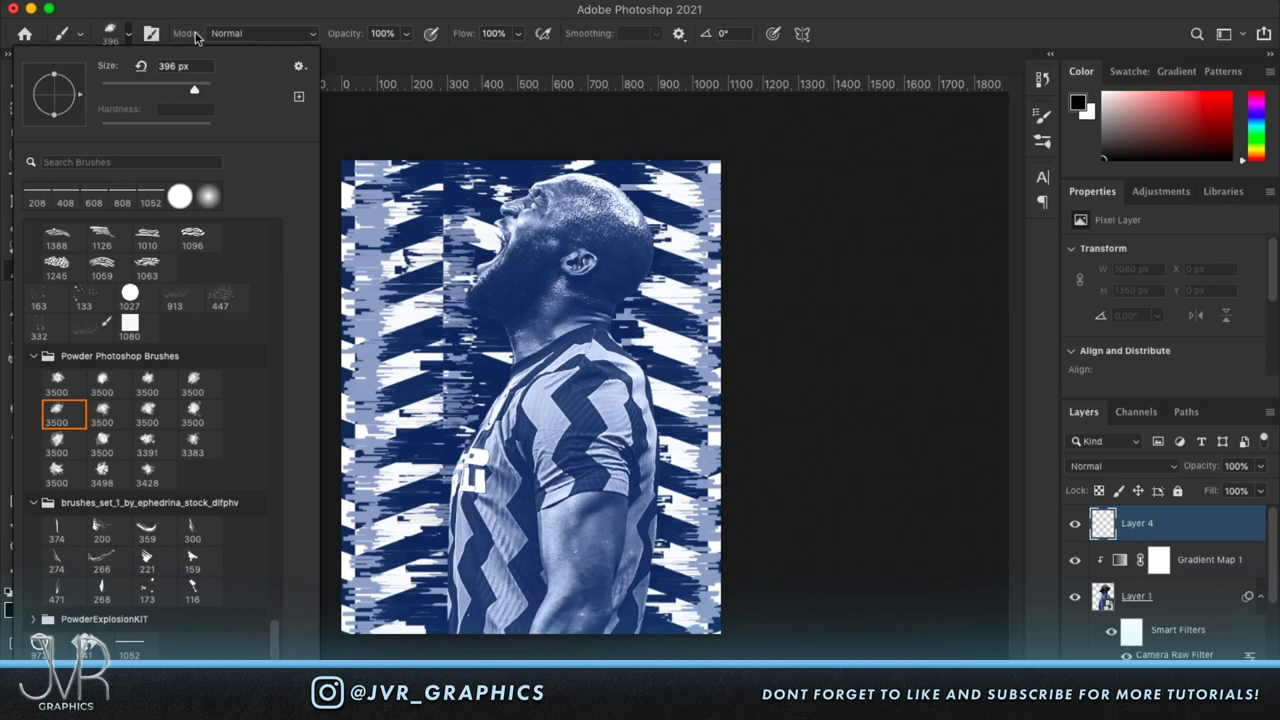
click(128, 37)
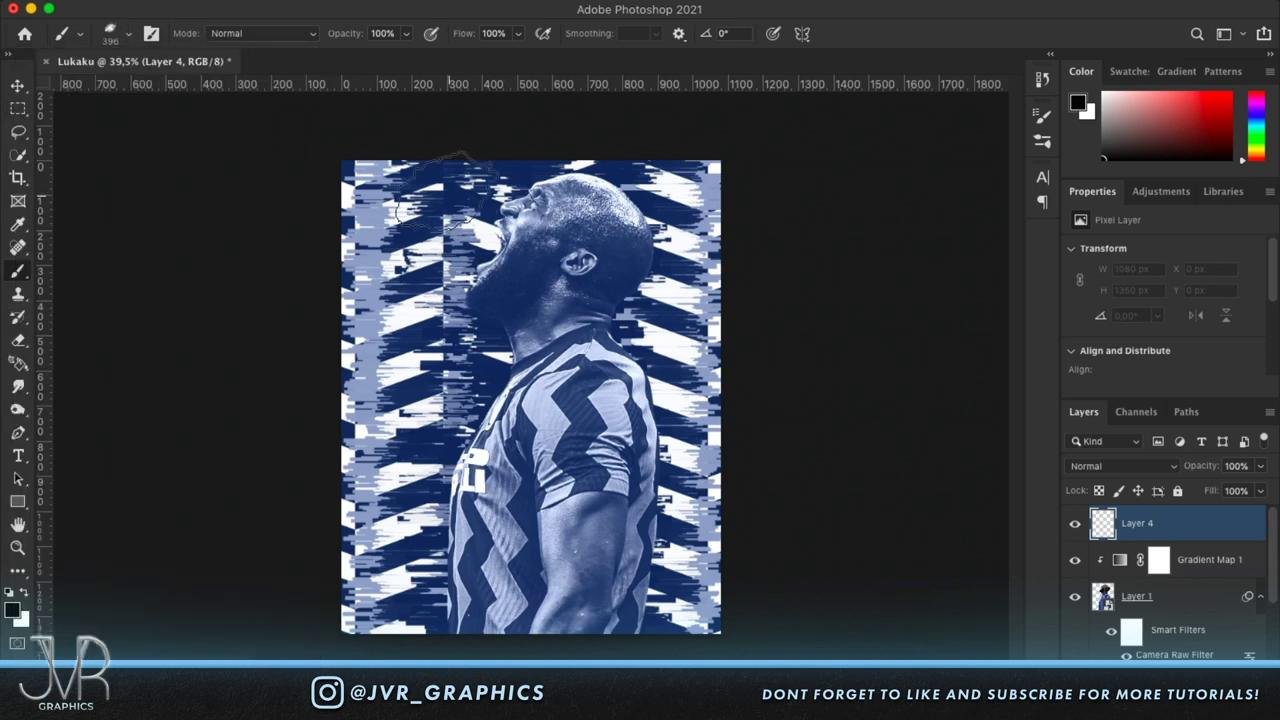
Place one white powder puff on Layer 4 in front of the open mouth, rotated -90°, and move that layer beneath Layer 1.
key(x)
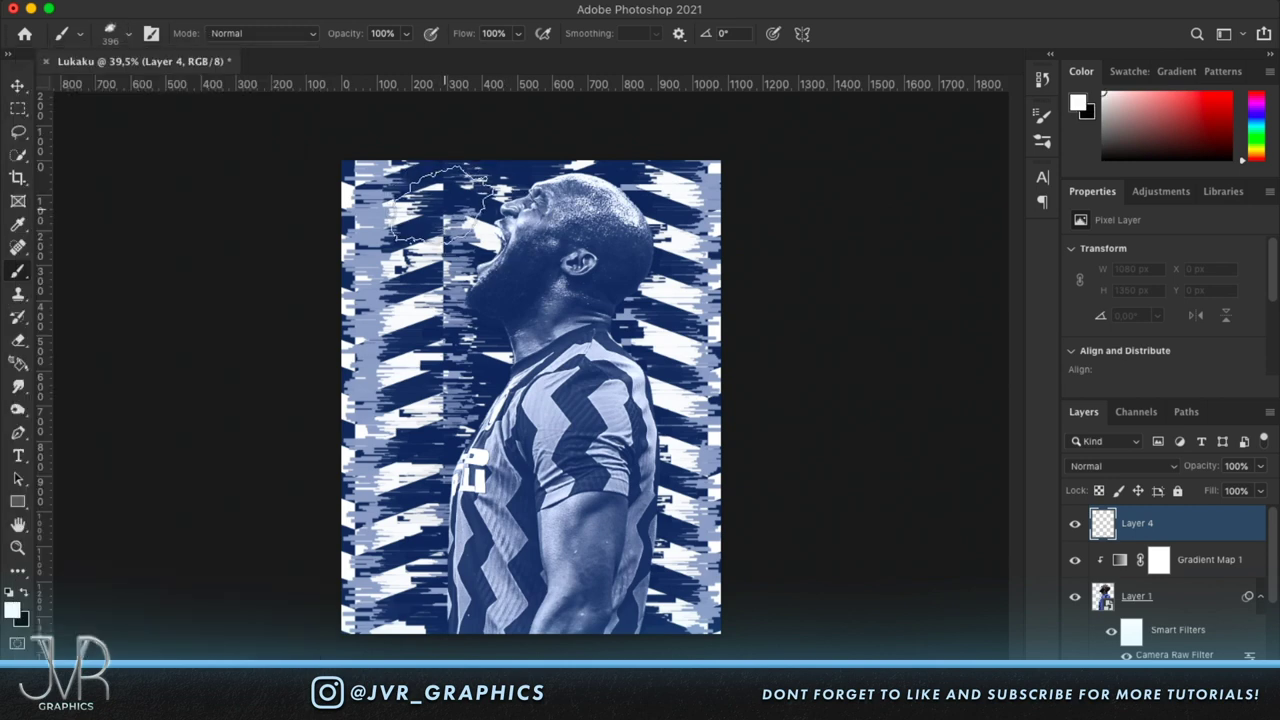
click(442, 203)
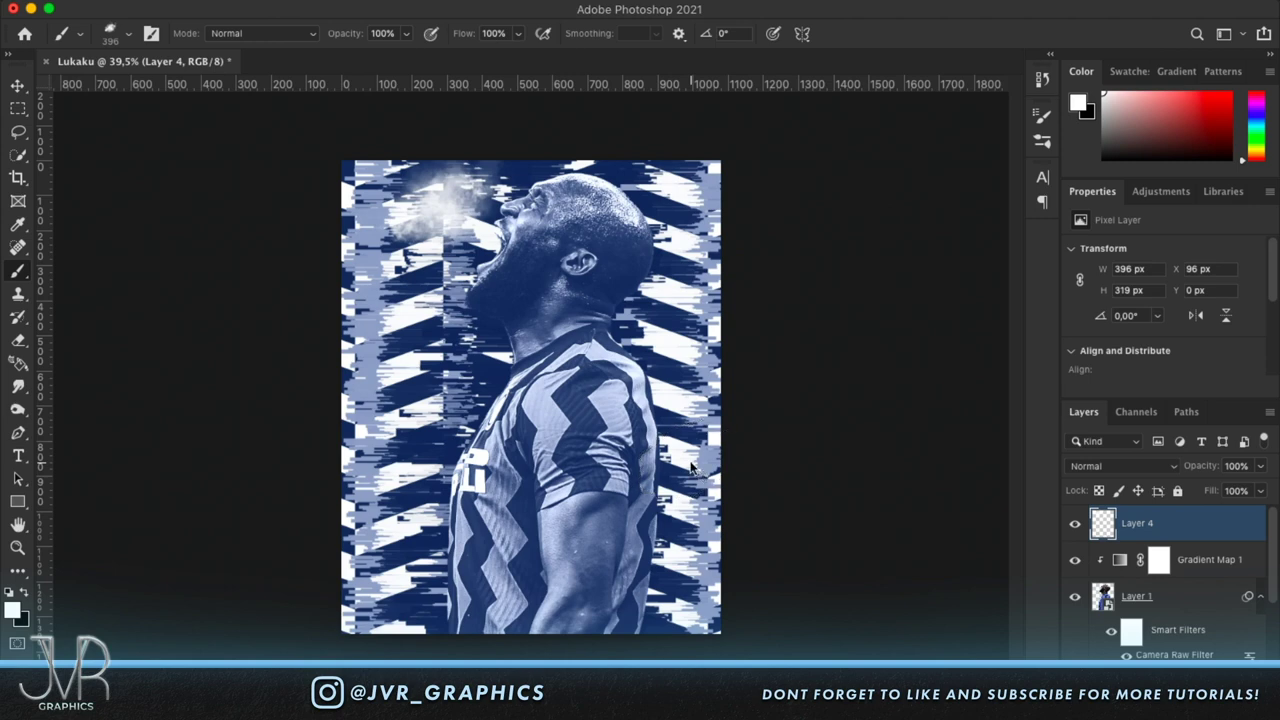
key(super+t)
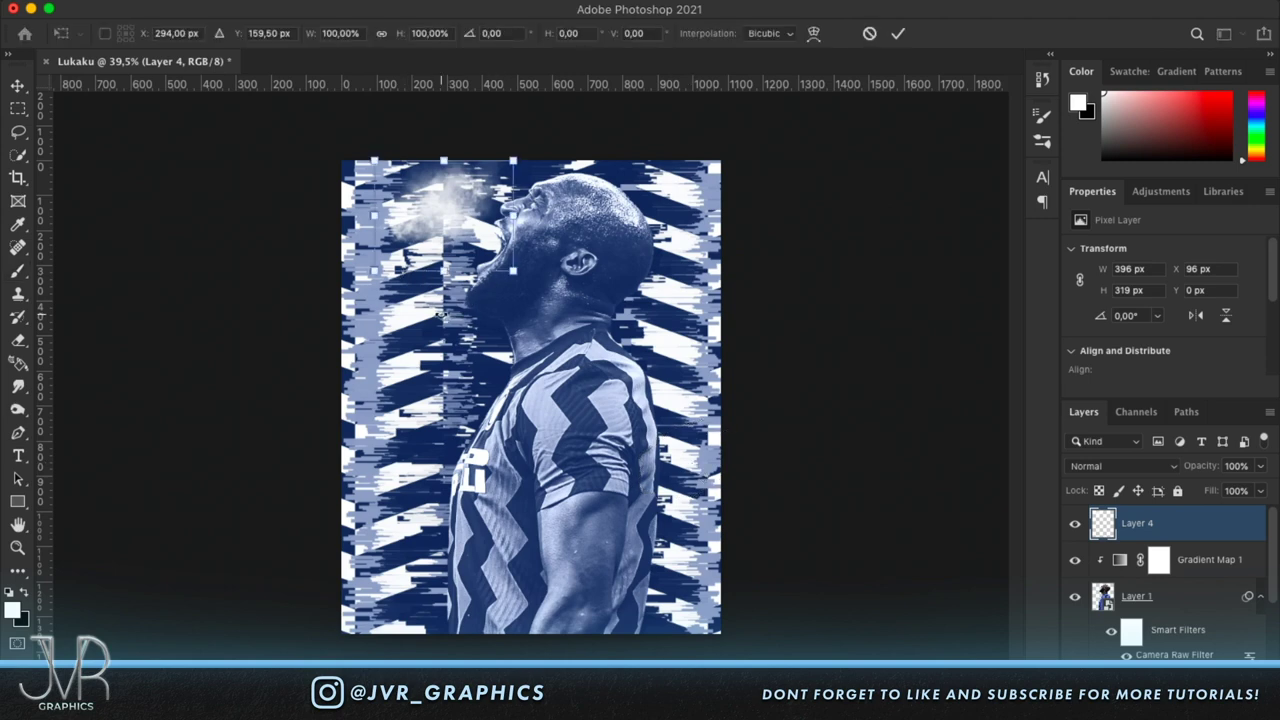
drag(446, 313, 593, 230)
drag(447, 239, 478, 240)
key(Return)
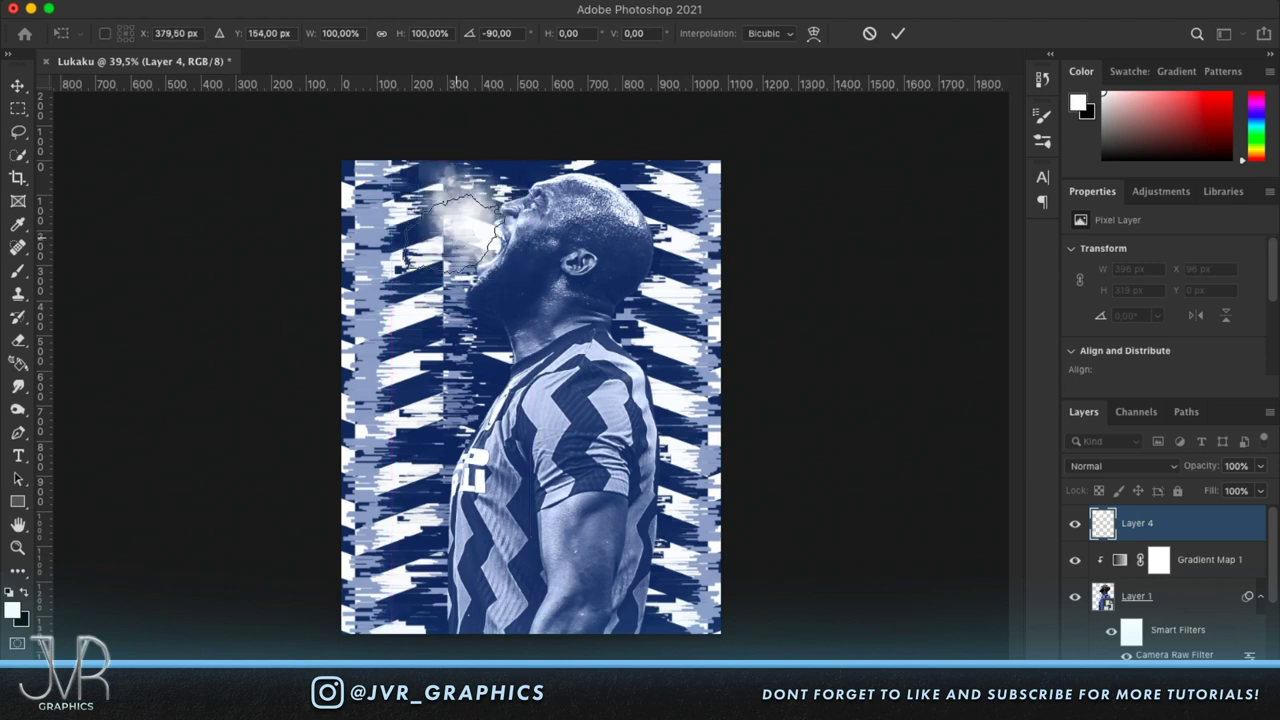
key(b)
drag(1194, 531, 1188, 655)
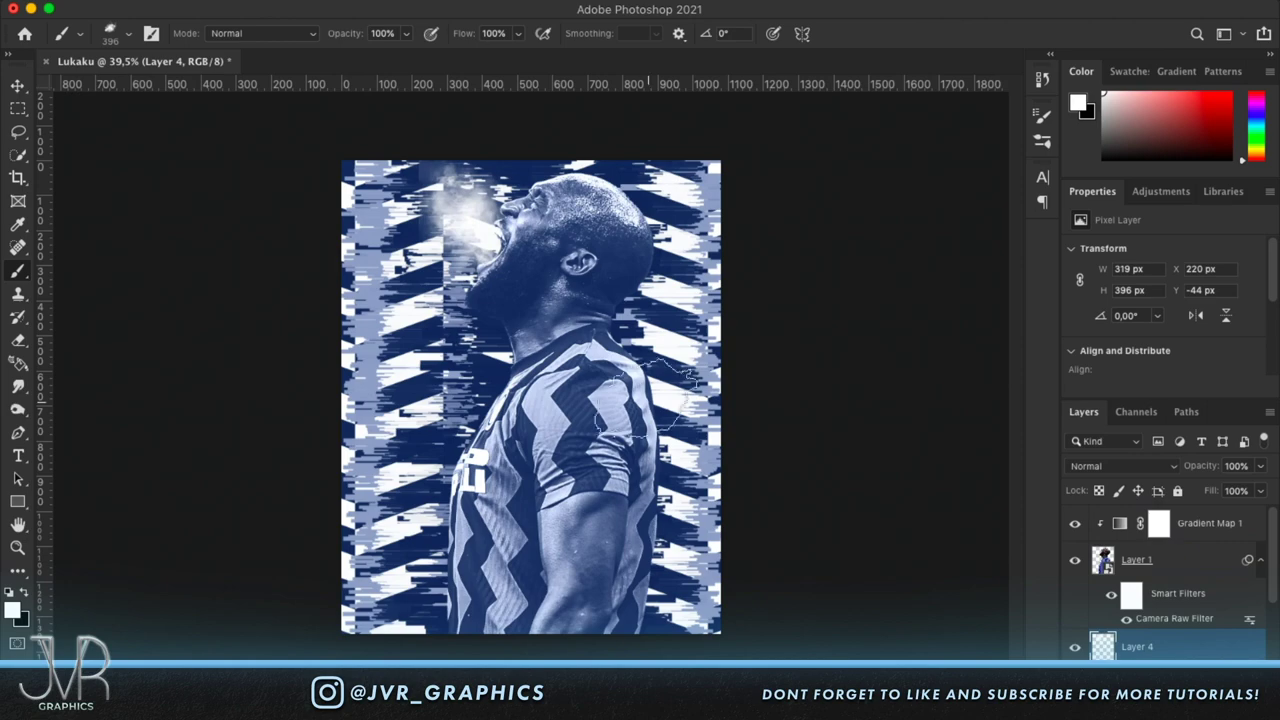
Stamp three more white powder puffs along the canvas's upper edge above the mouth and set Layer 4's opacity to 40%.
scroll(650, 400, up, 5)
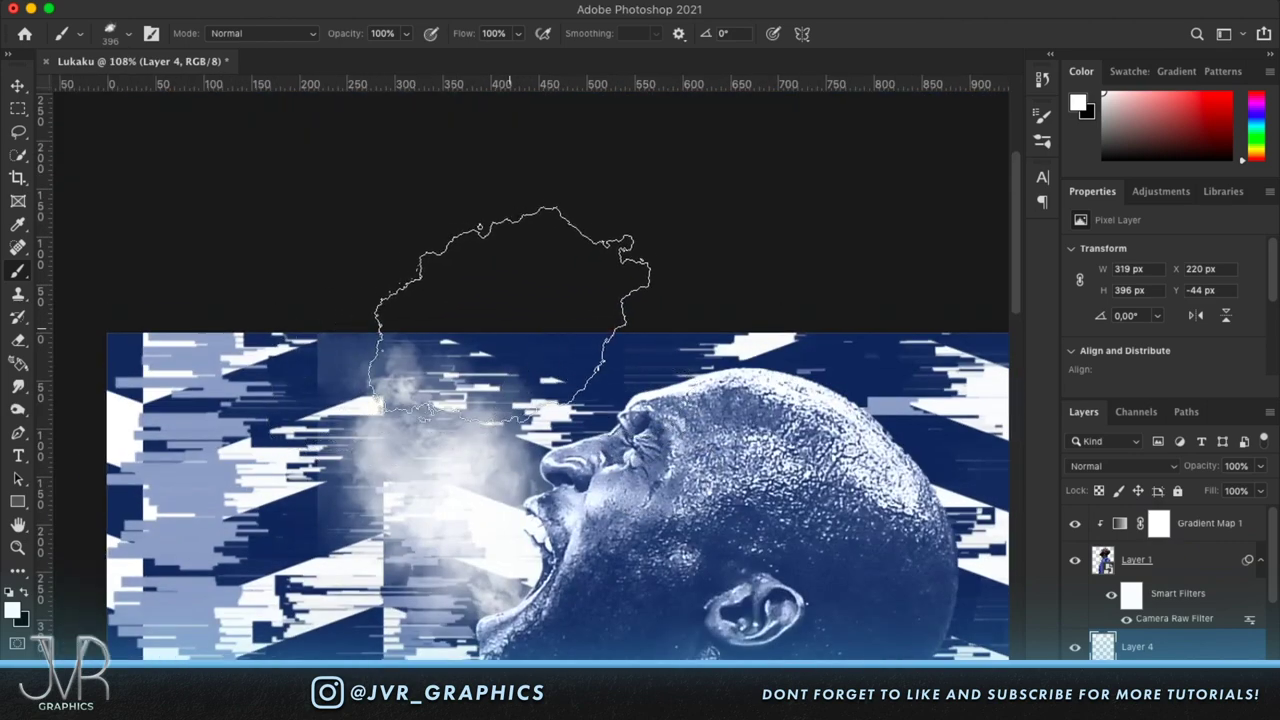
click(495, 320)
click(290, 275)
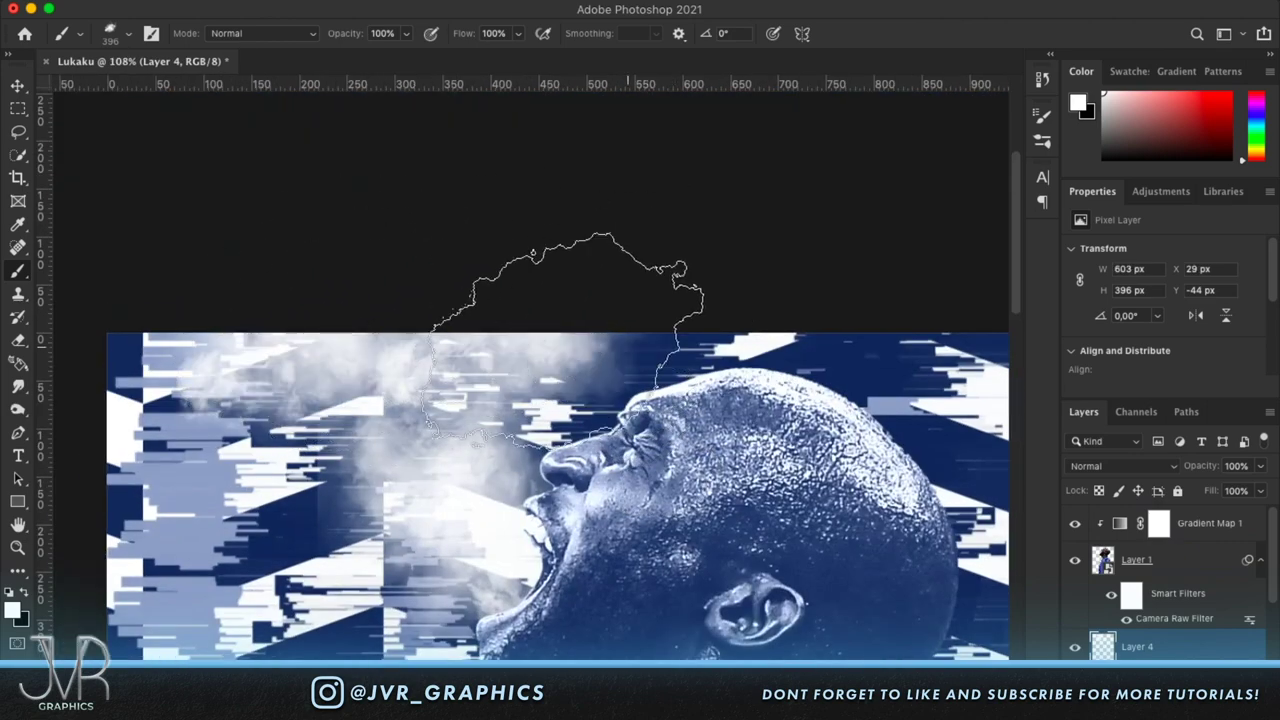
click(370, 360)
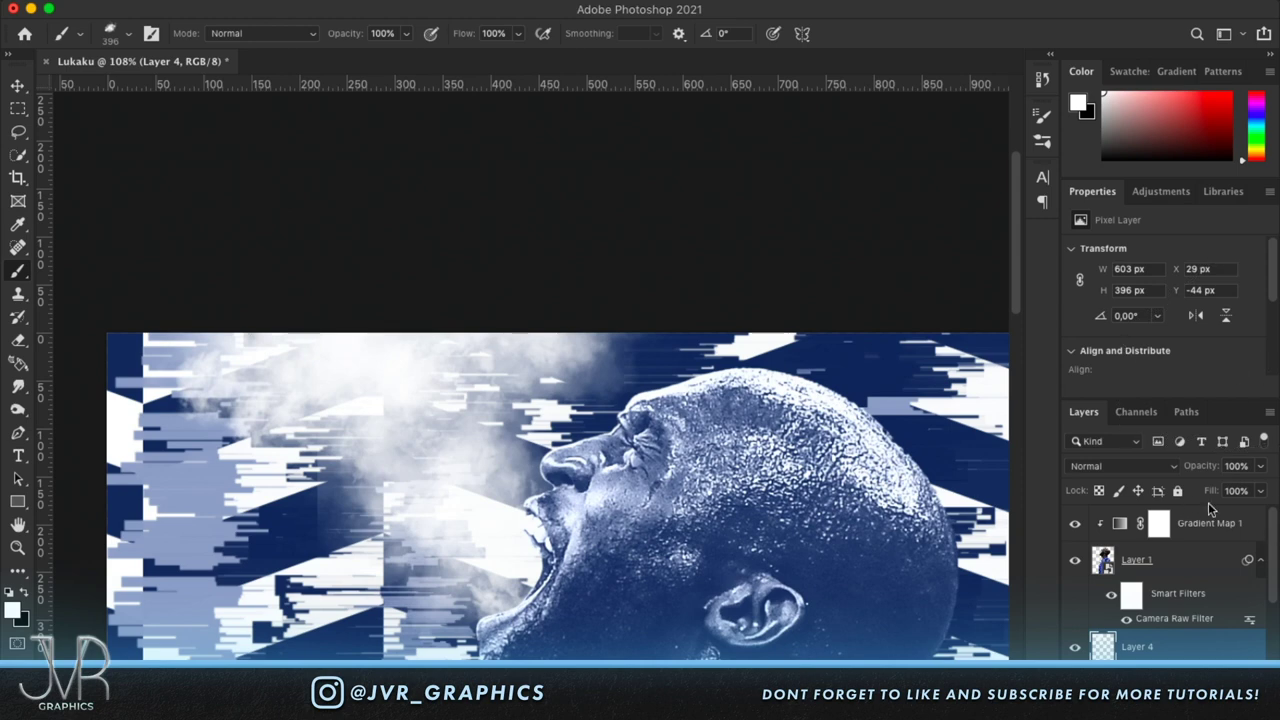
click(1198, 470)
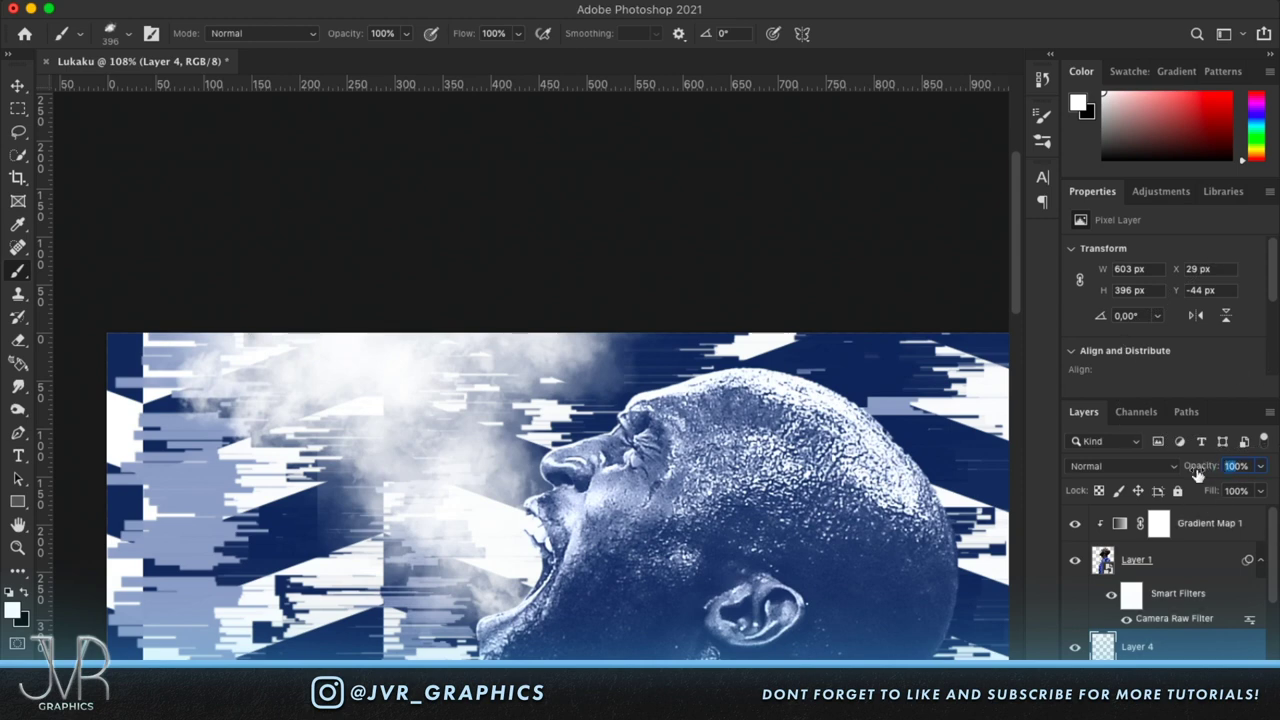
text(40)
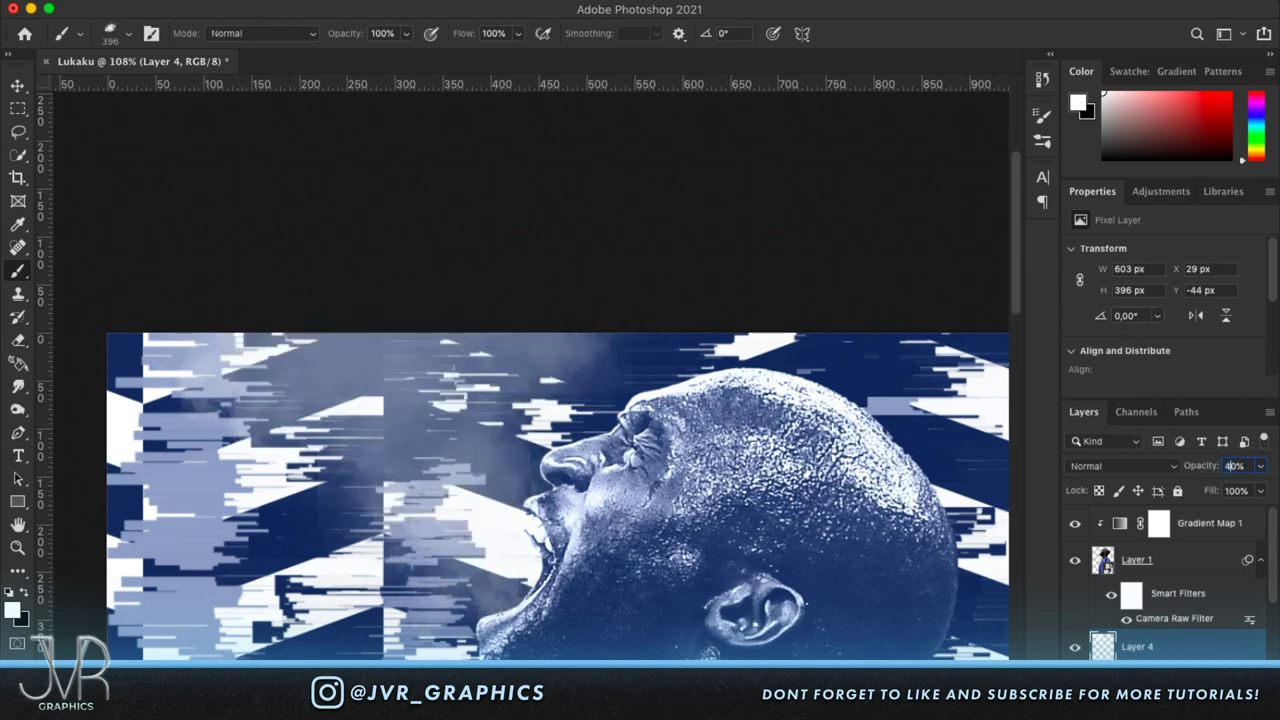
Stamp one white powder puff at the canvas's upper edge on a new layer above Layer 4, and set its opacity to 60%.
scroll(486, 257, down, 5)
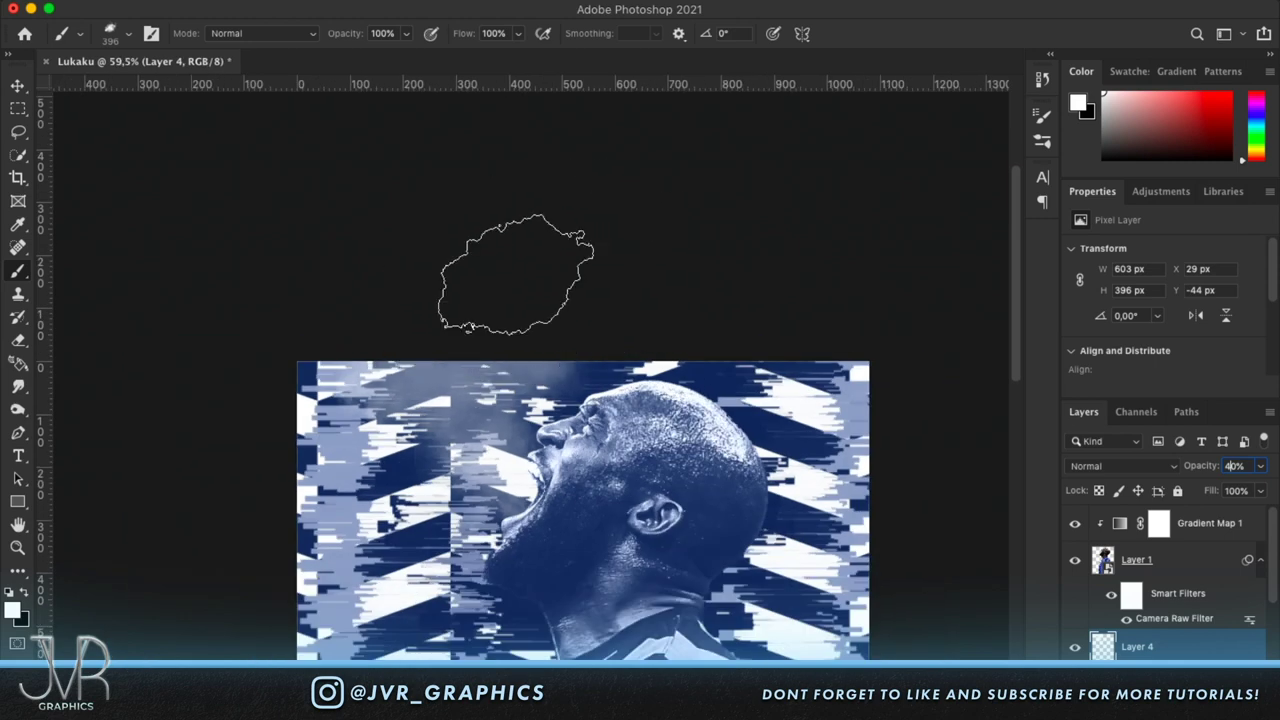
key(ctrl+shift+alt+n)
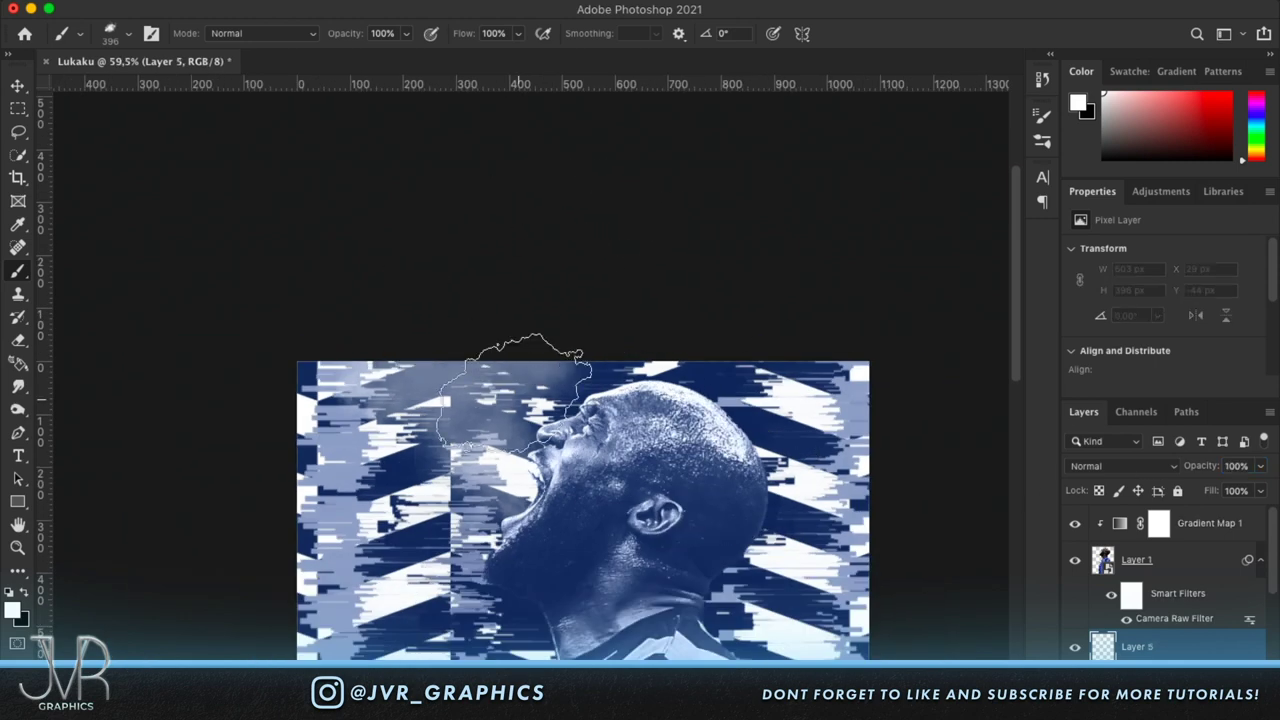
click(473, 339)
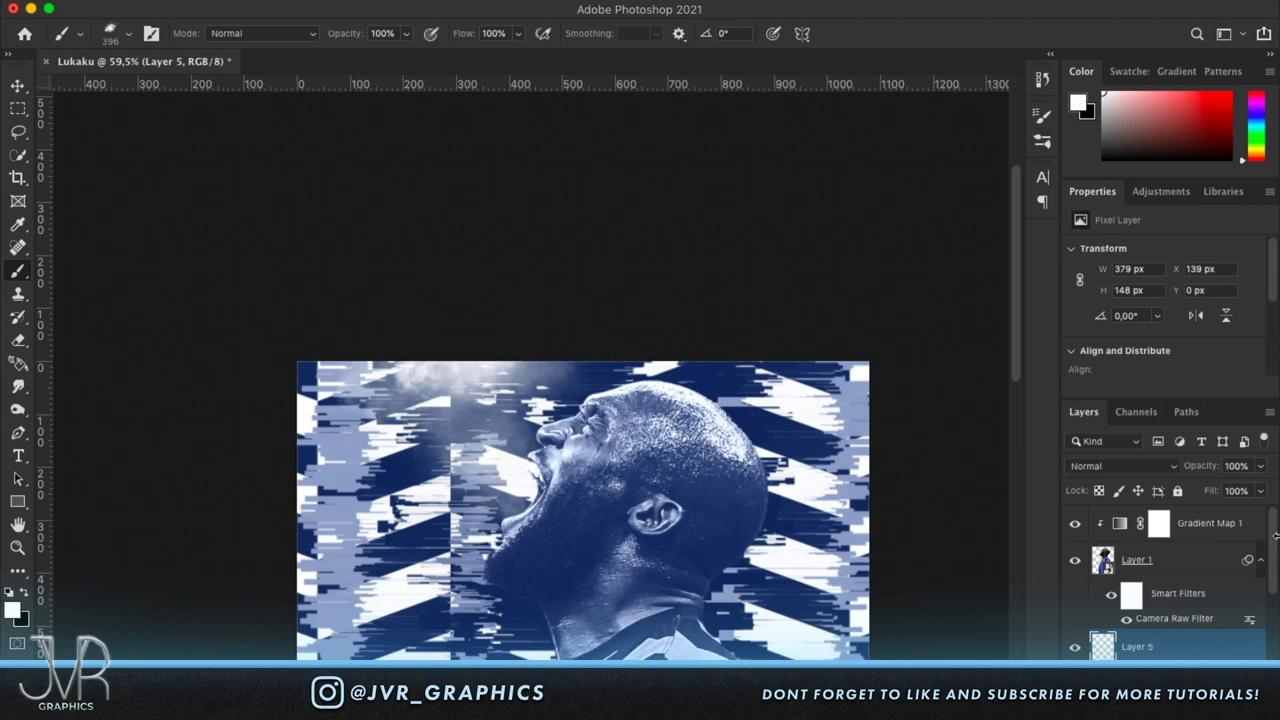
click(1237, 466)
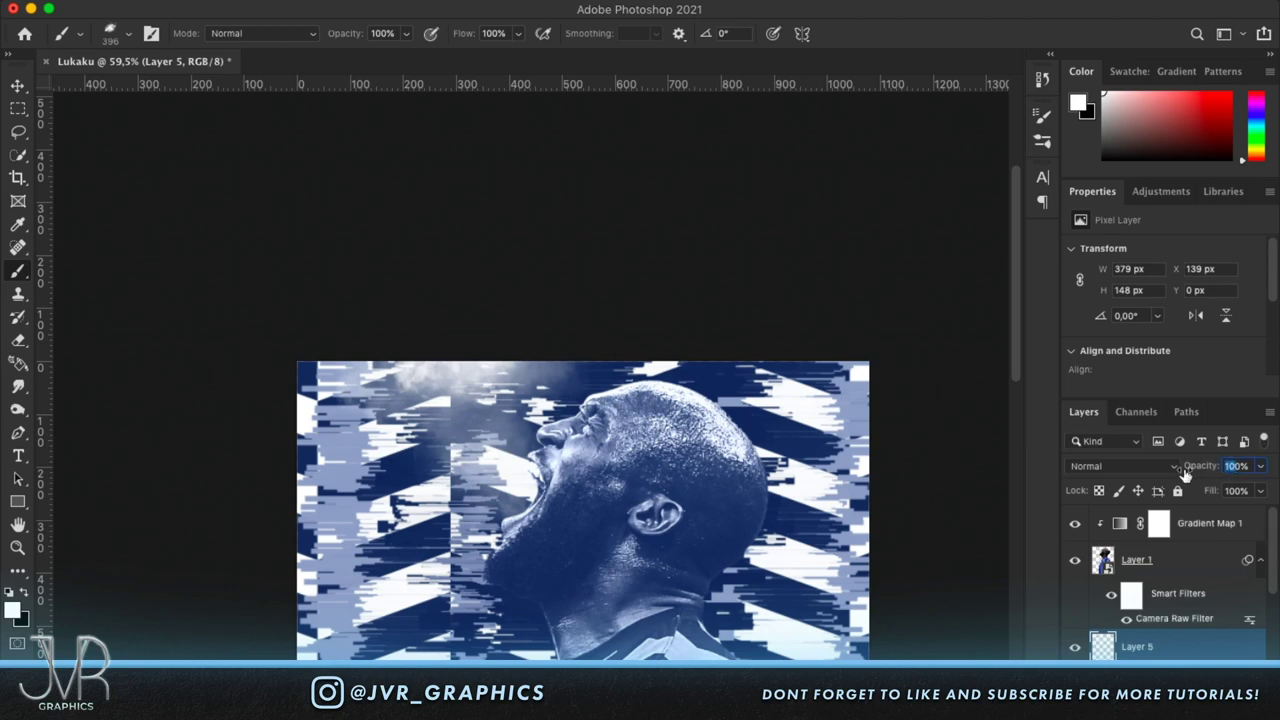
text(60)
key(Return)
scroll(372, 370, down, 2)
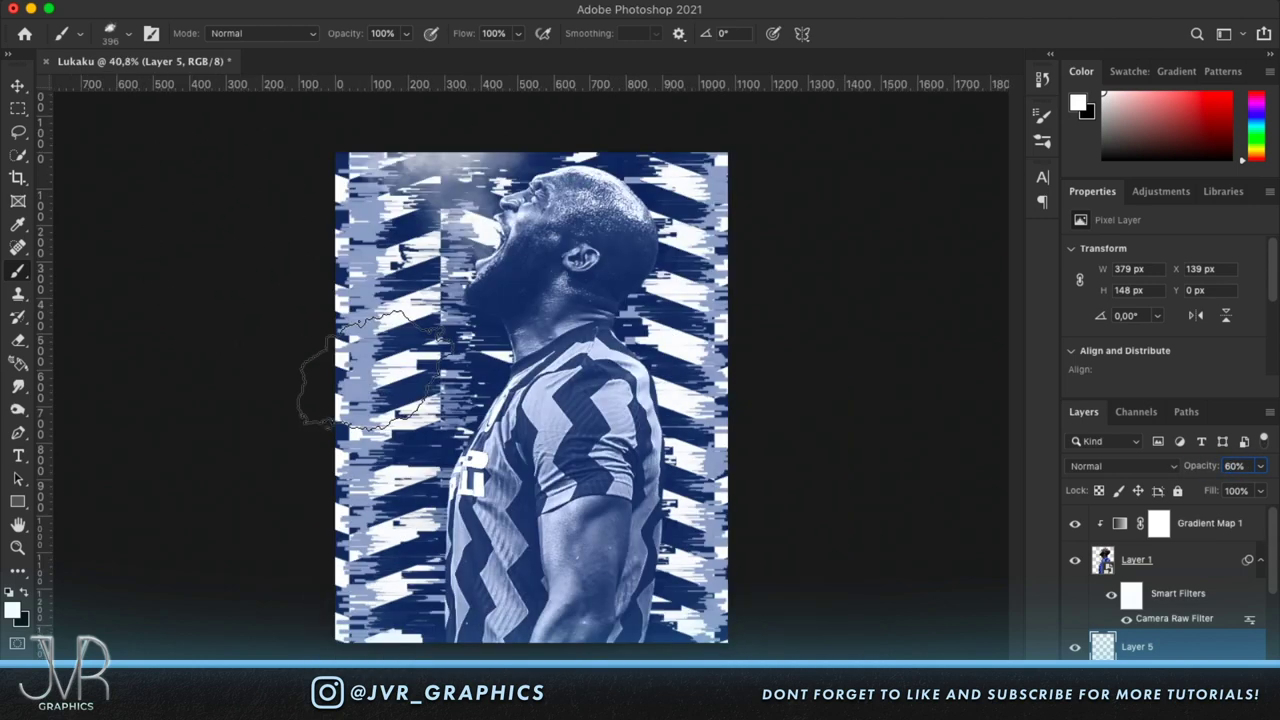
click(17, 87)
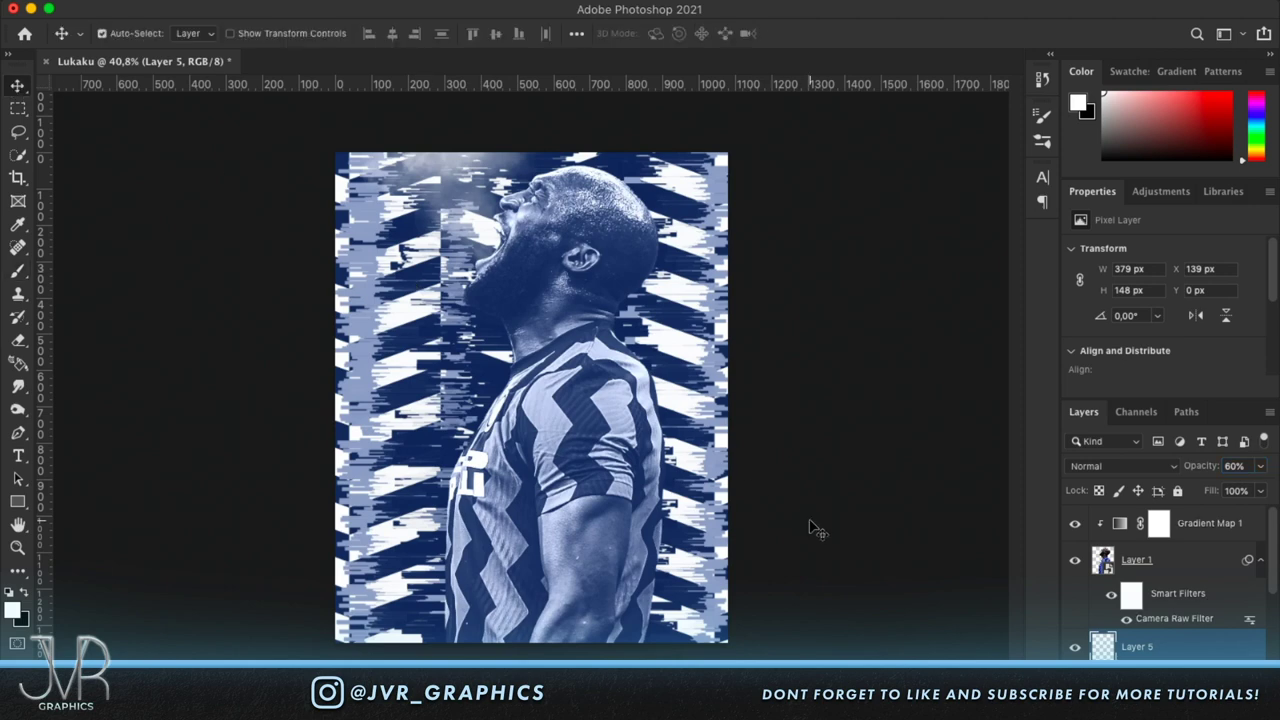
Switch to Google Chrome and search the web for an old paper texture.
key(super+Tab)
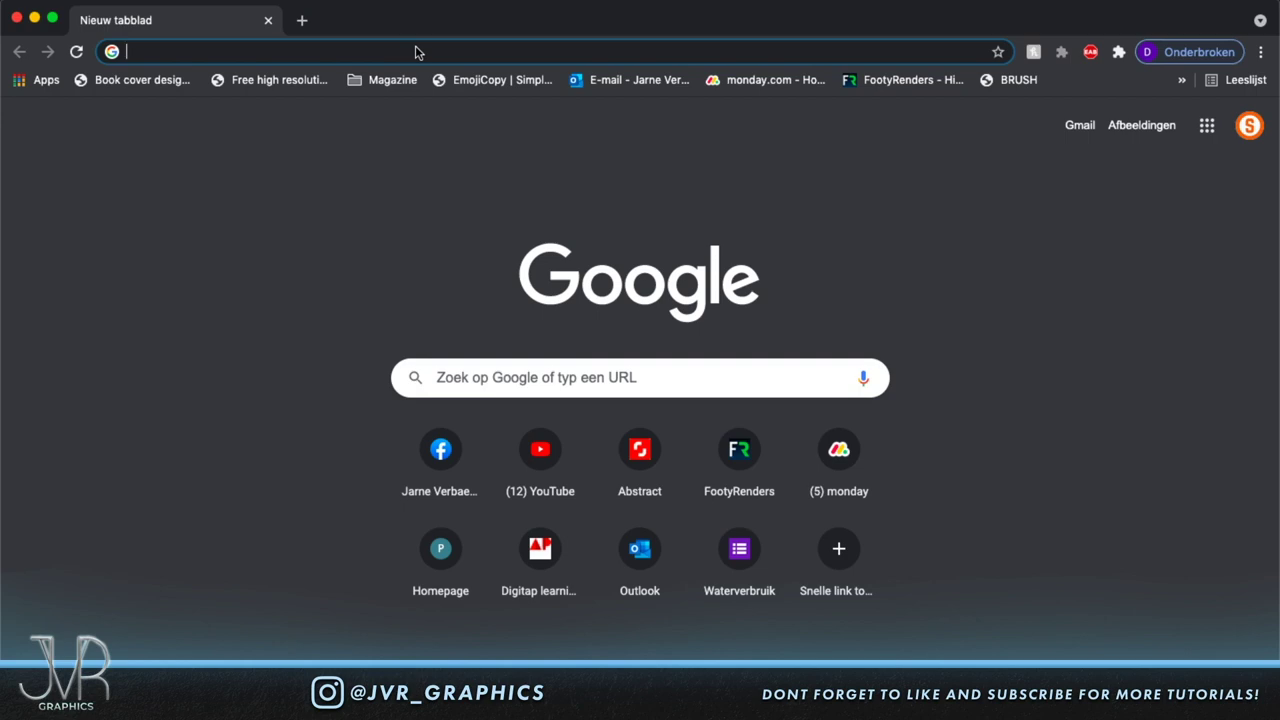
text(old)
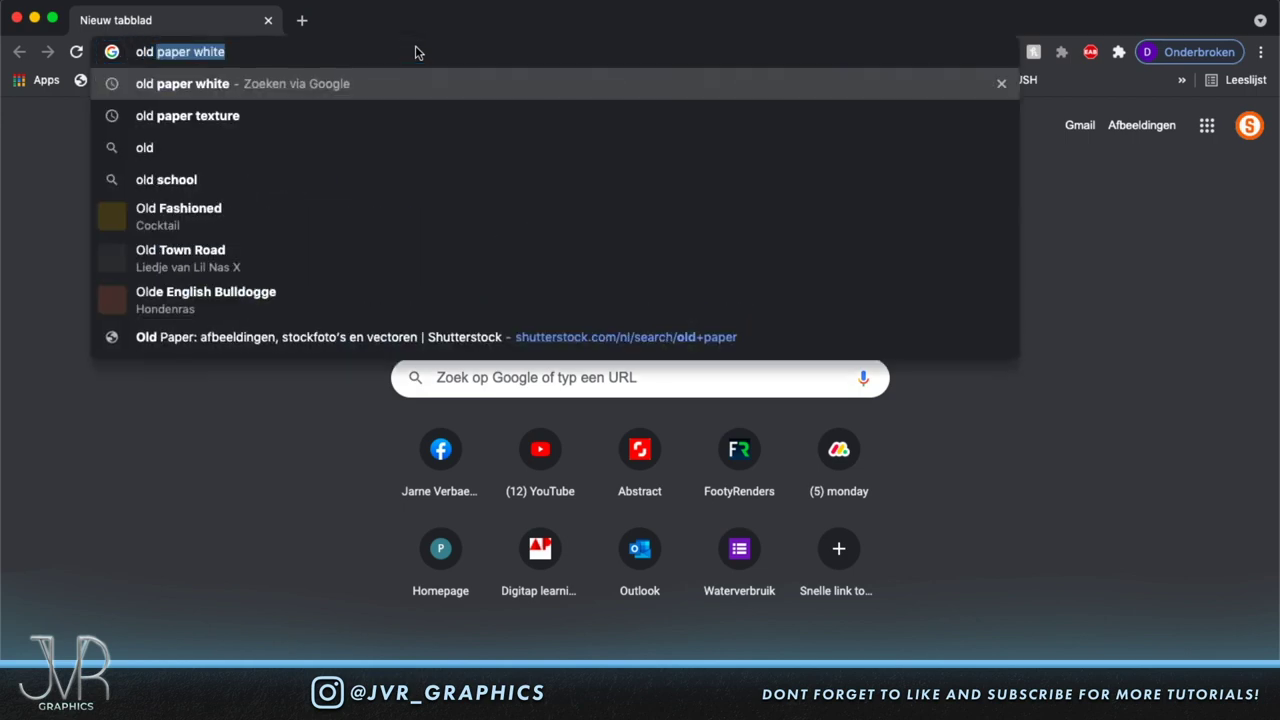
text( pape)
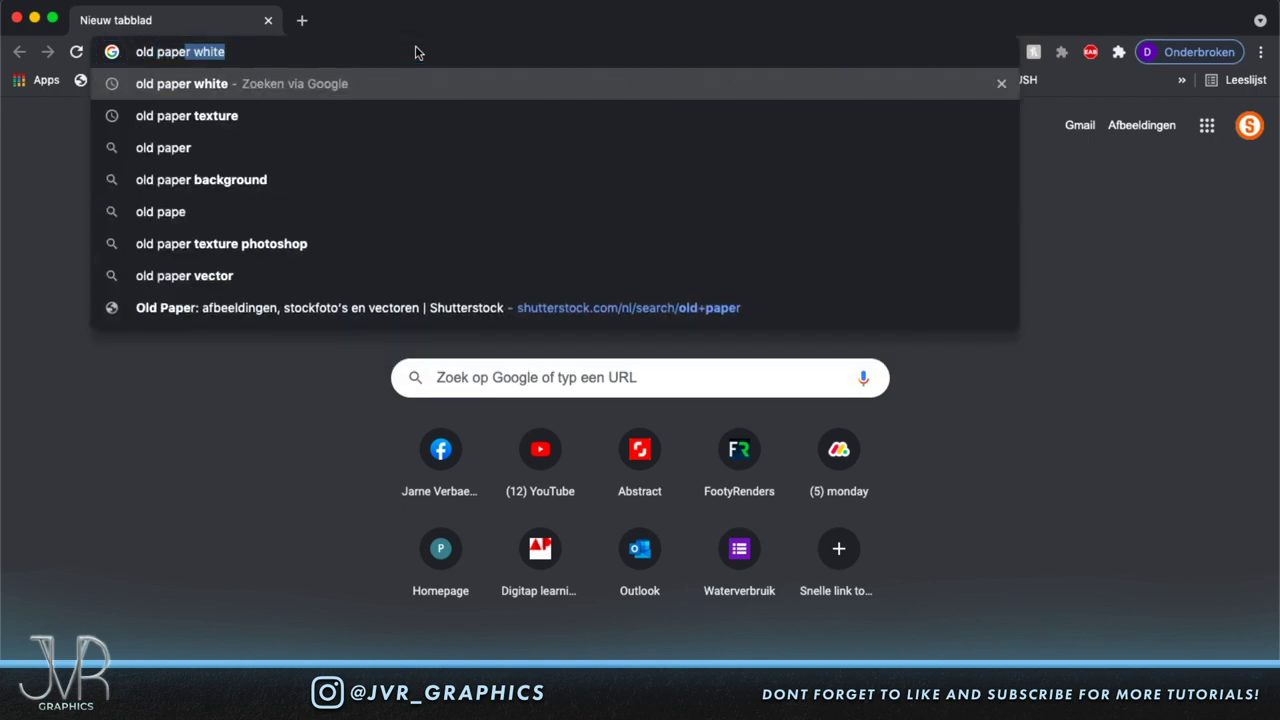
Search Google for "old paper white" and show the image results.
text(r white)
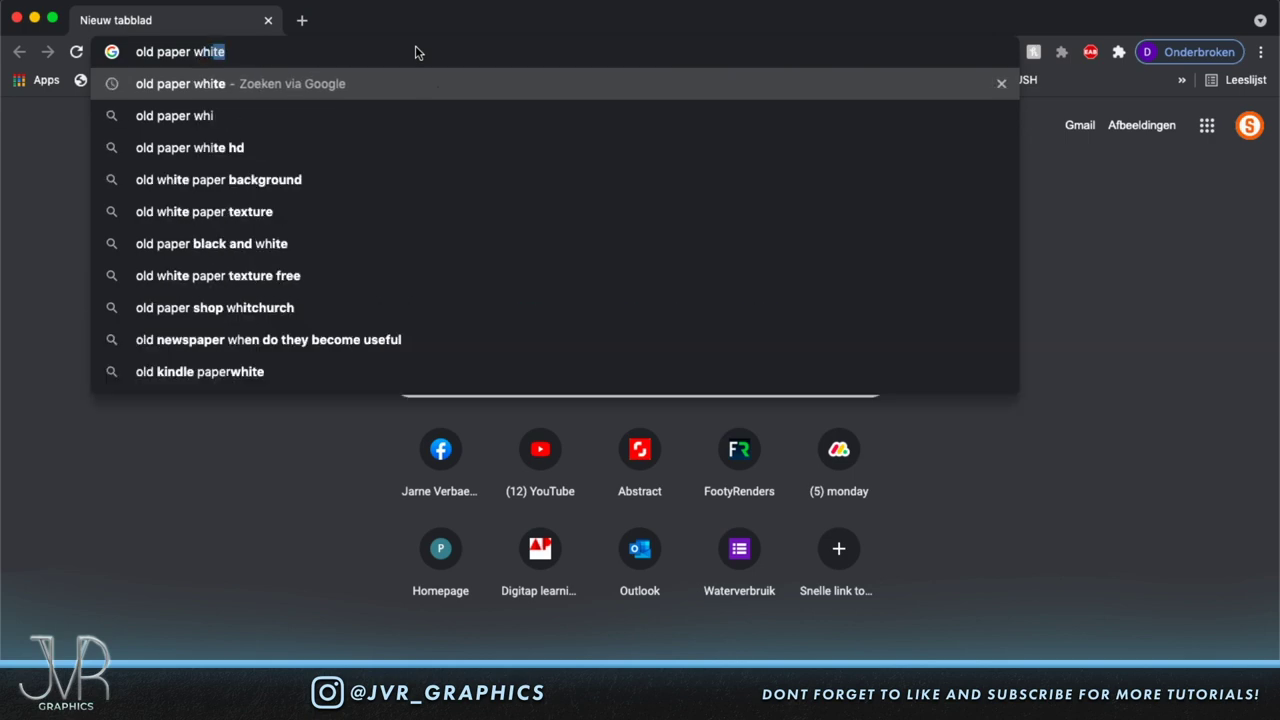
key(Return)
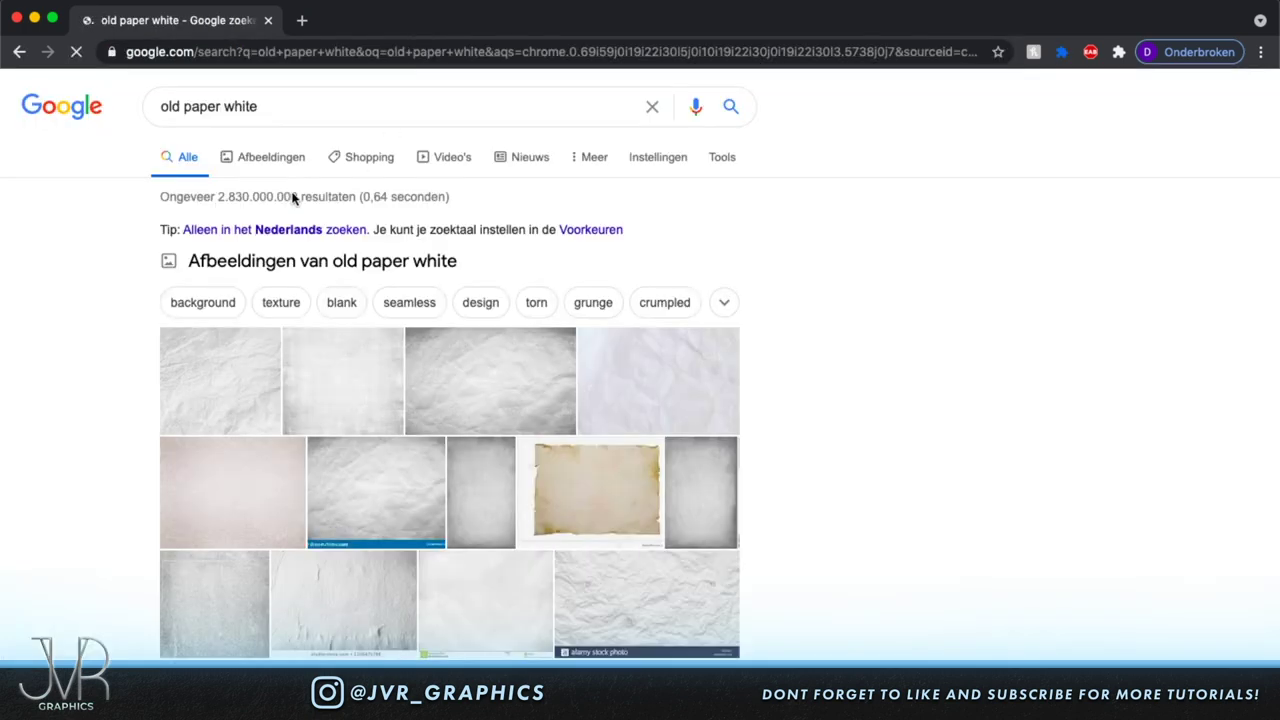
click(249, 156)
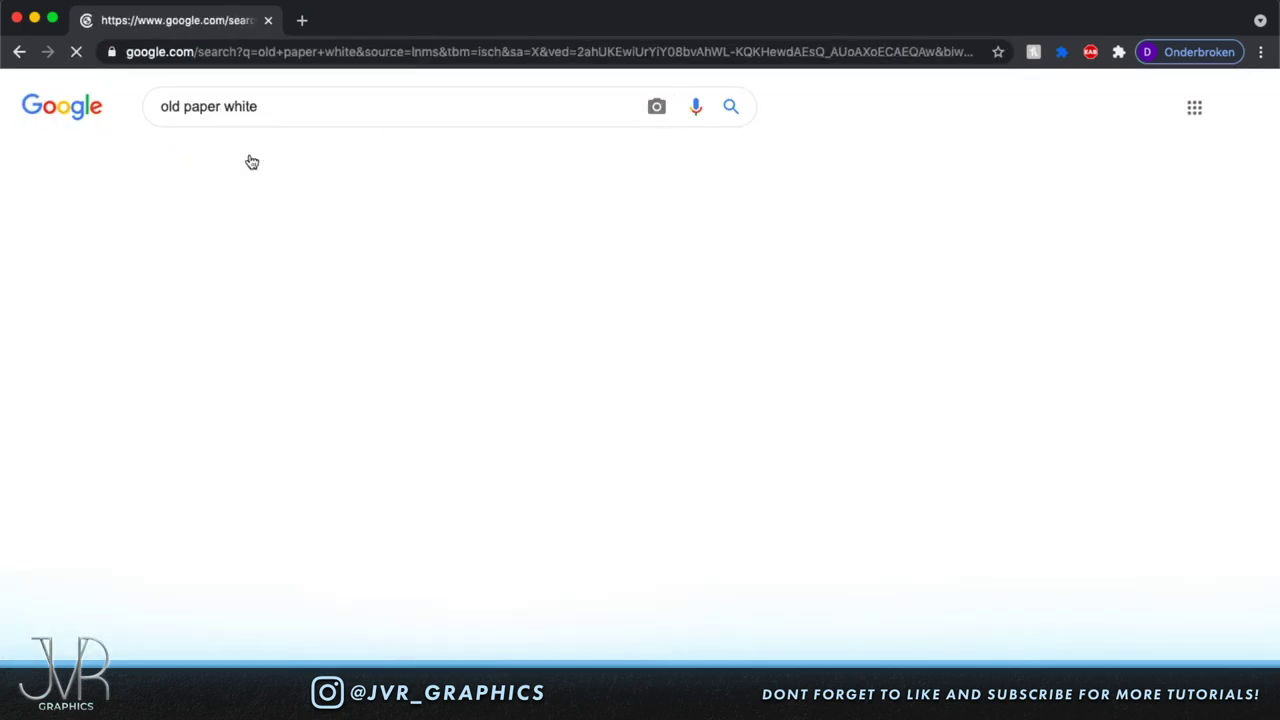
Preview several paper textures in the results and copy the full image of "Old White Paper Texture As Abstract G...".
scroll(1000, 500, down, 2)
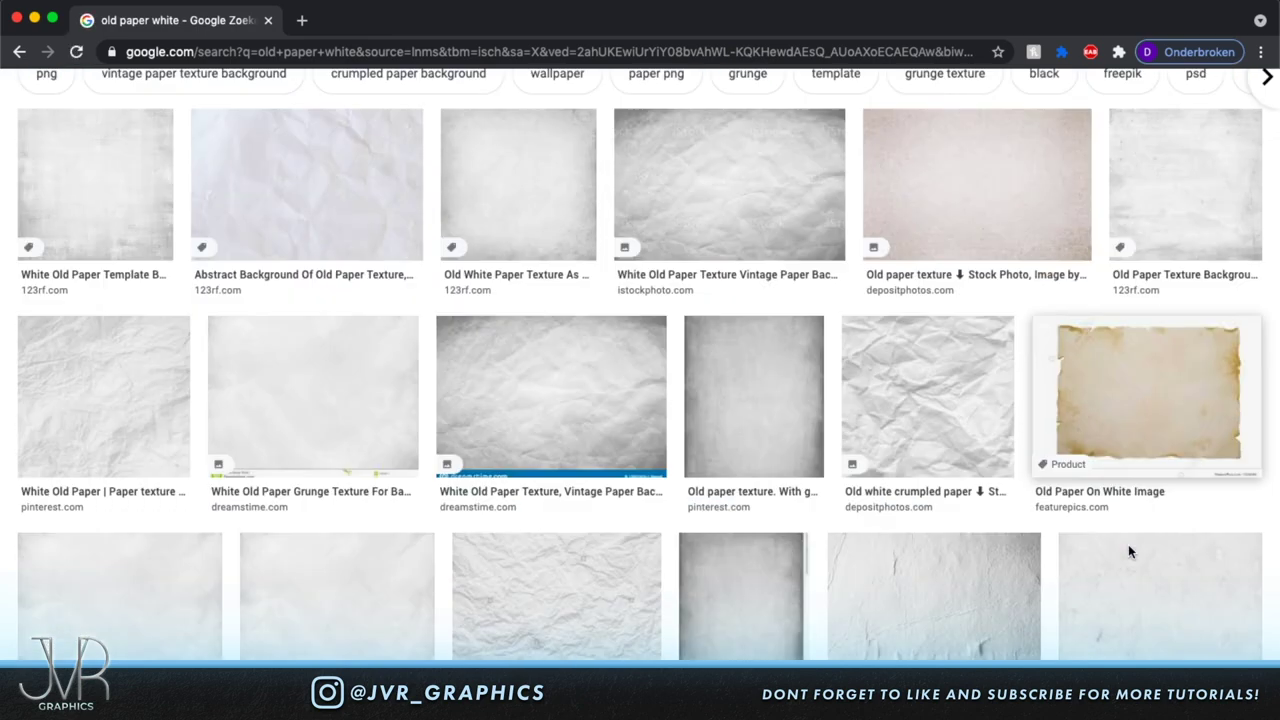
click(766, 400)
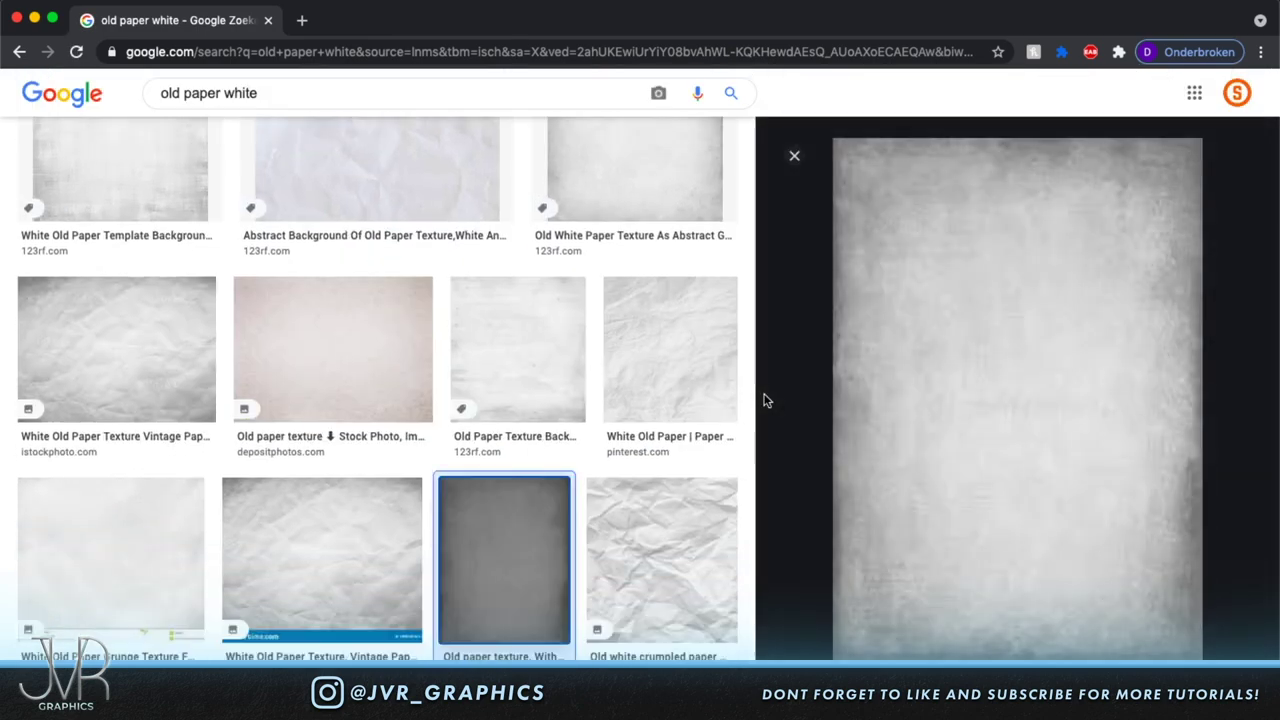
scroll(626, 309, up, 2)
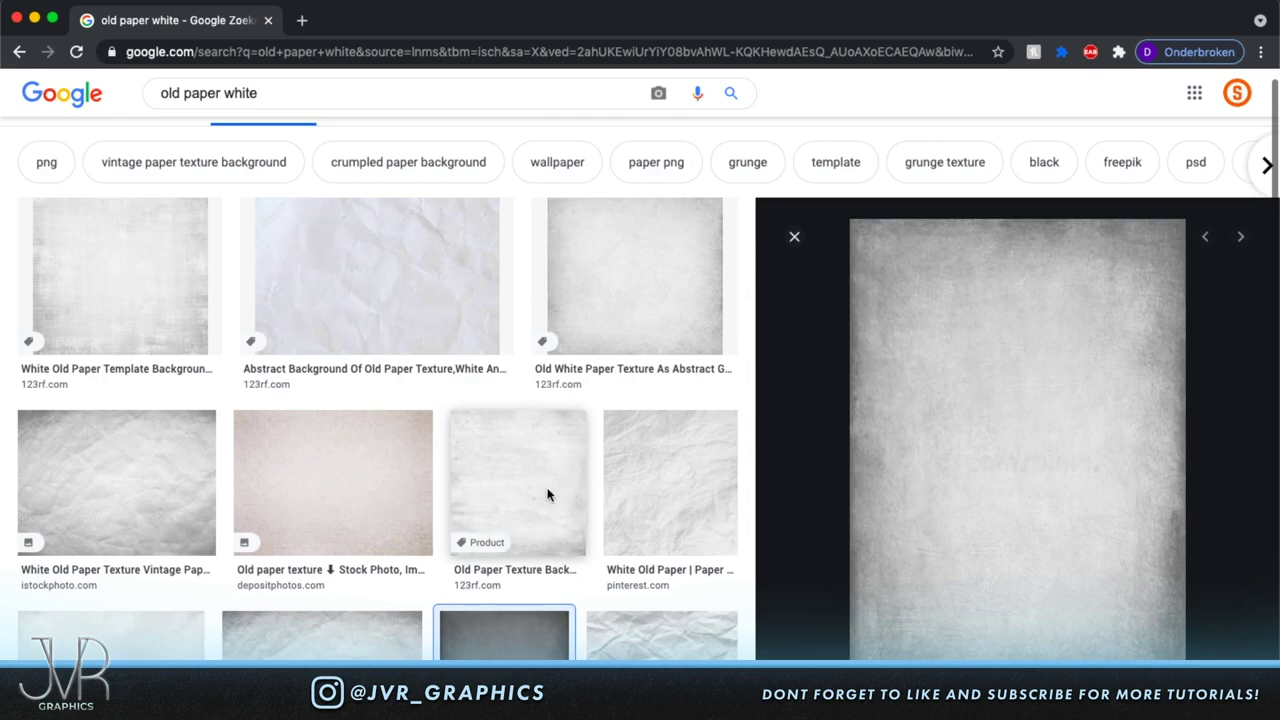
click(513, 498)
scroll(513, 496, down, 1)
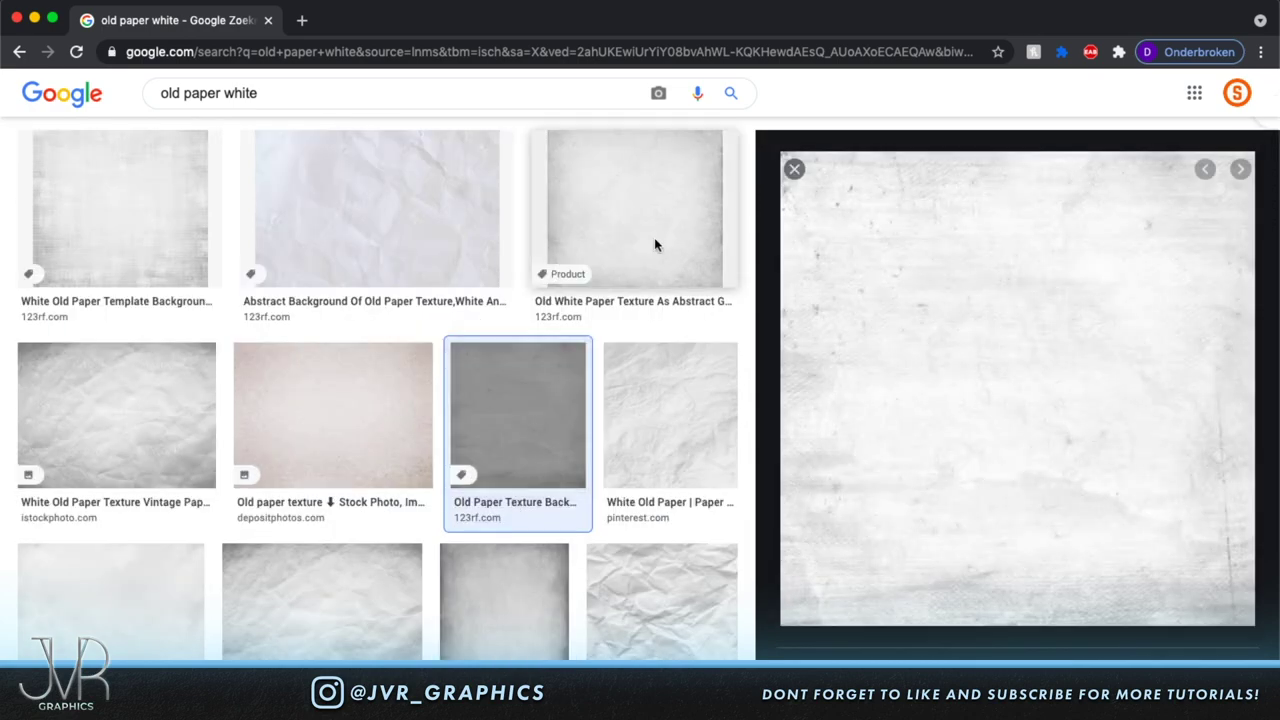
scroll(654, 245, up, 1)
click(629, 350)
scroll(629, 350, down, 1)
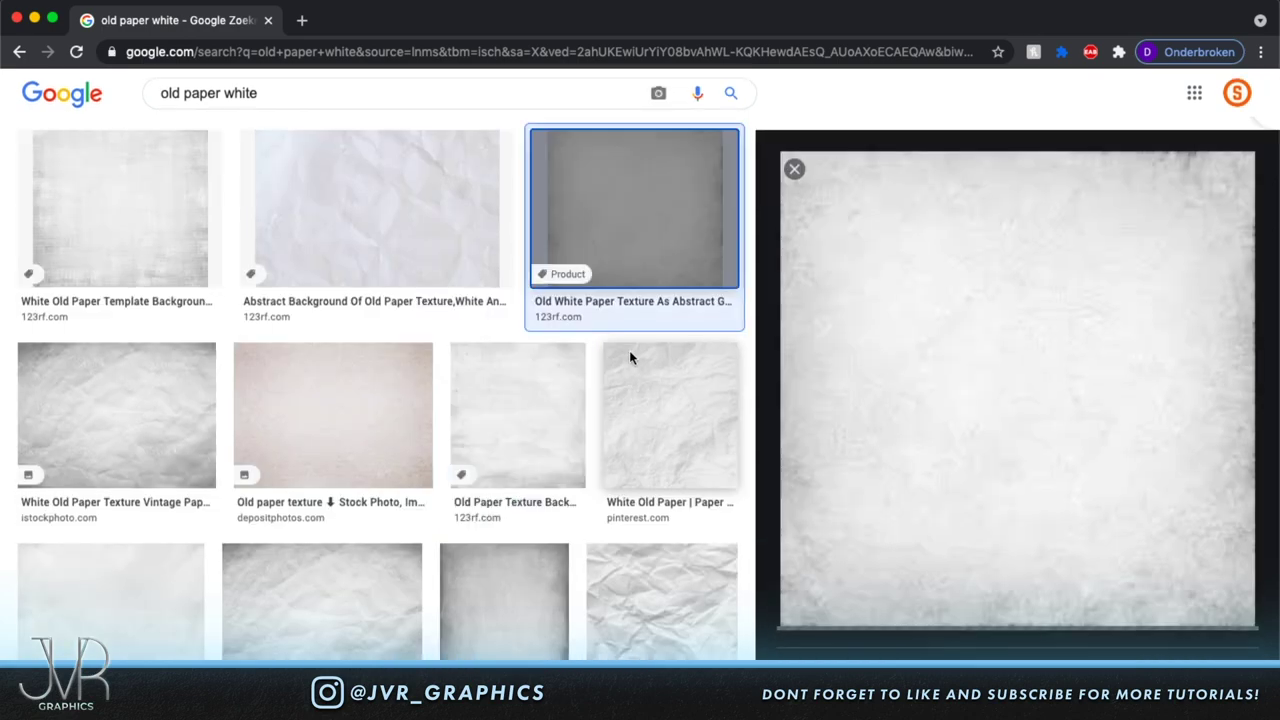
right_click(1062, 479)
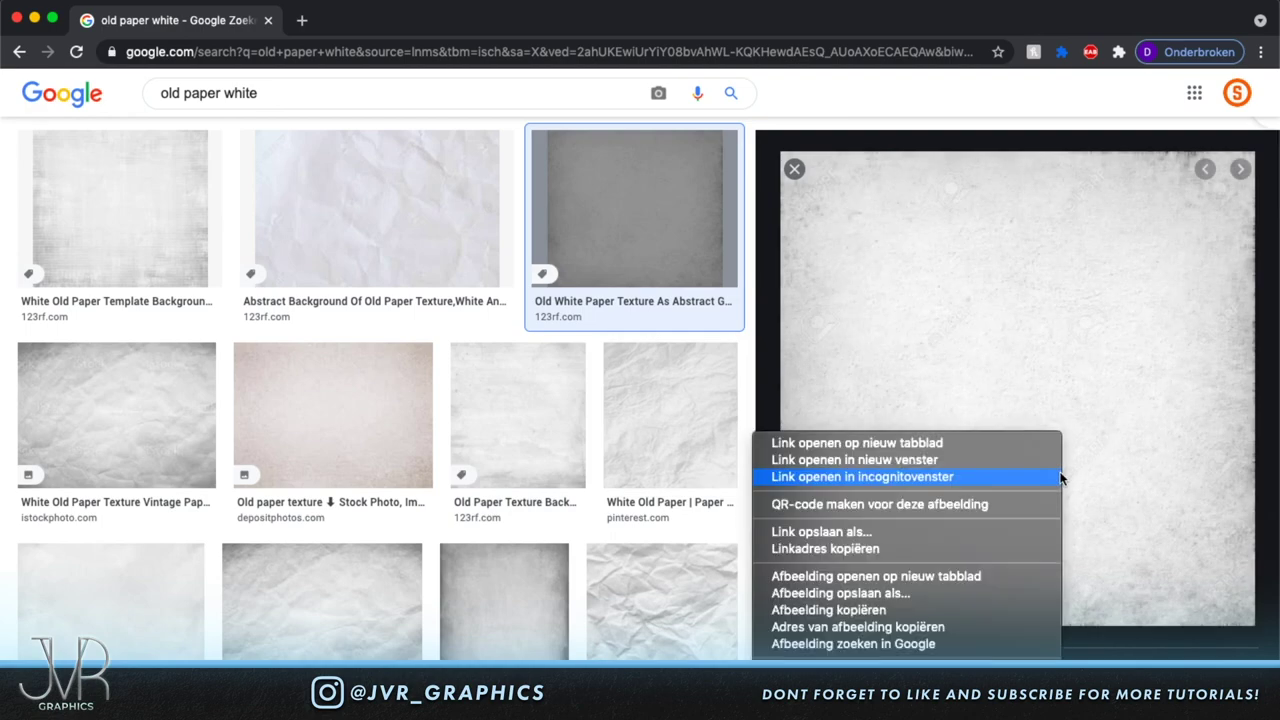
click(895, 610)
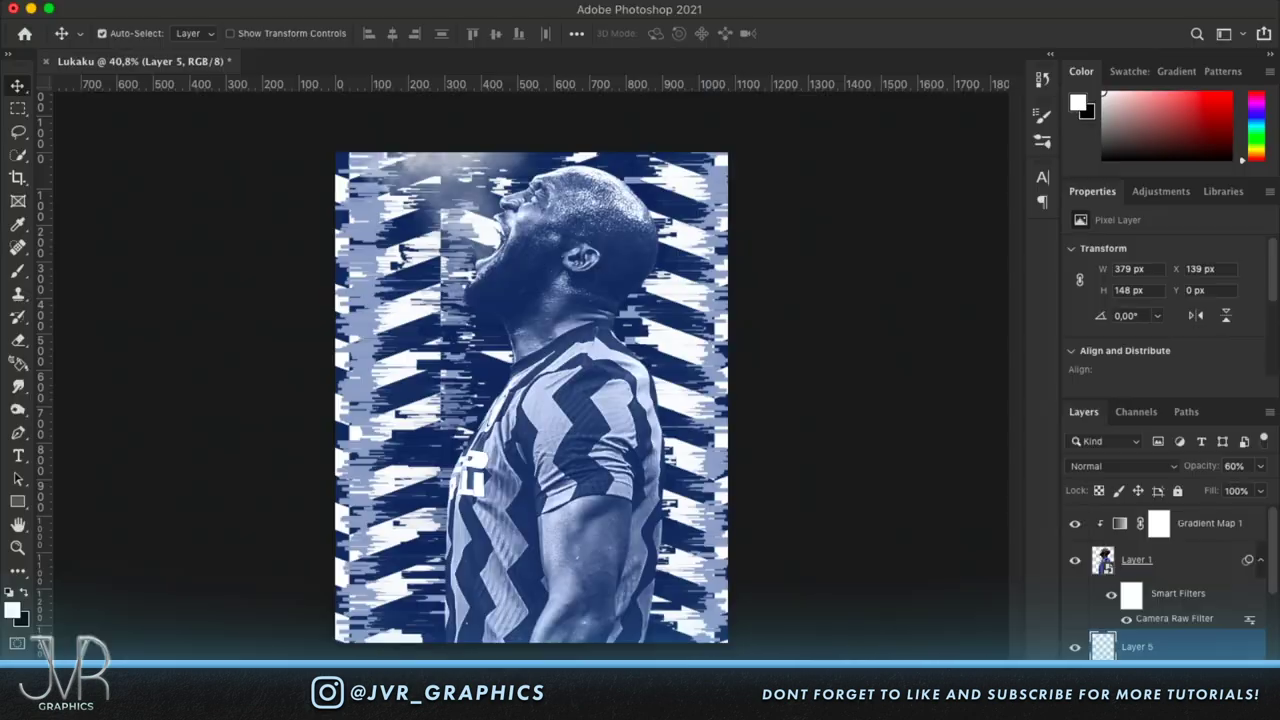
Switch to Photoshop, paste the paper texture above Gradient Map 1 and scale it to about 1390 × 1390 px to cover the canvas.
click(1212, 537)
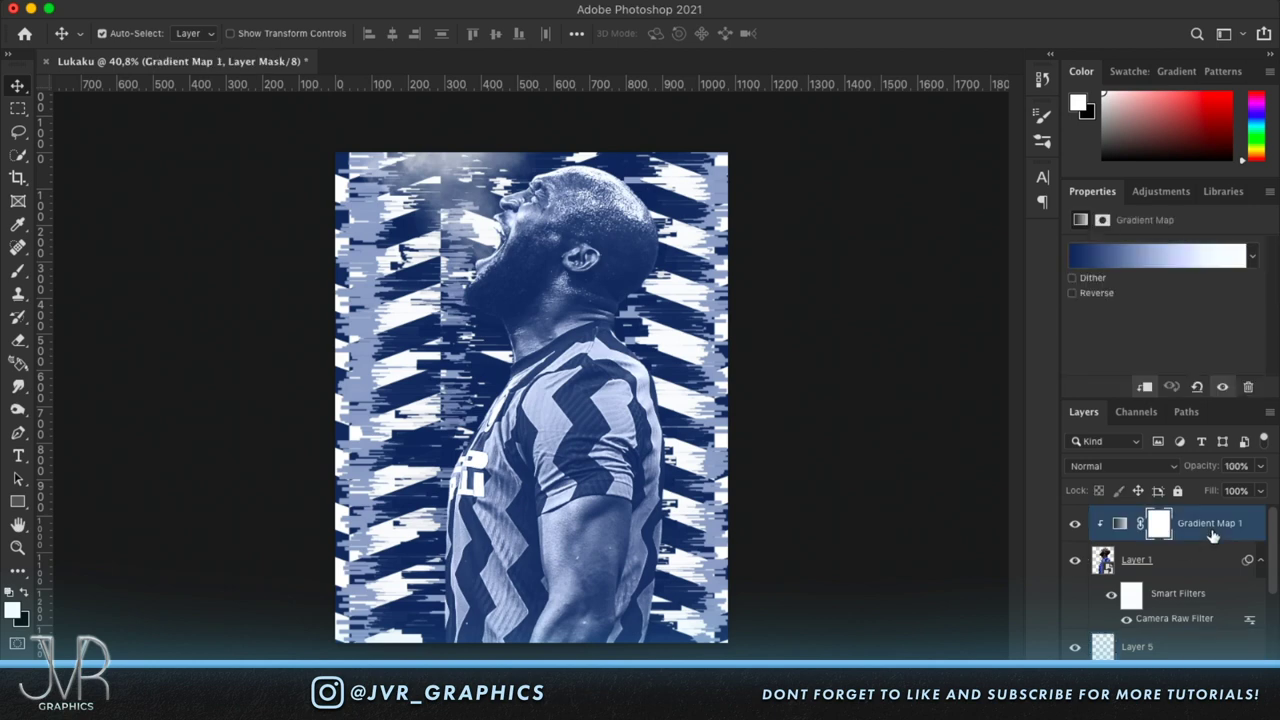
key(super)
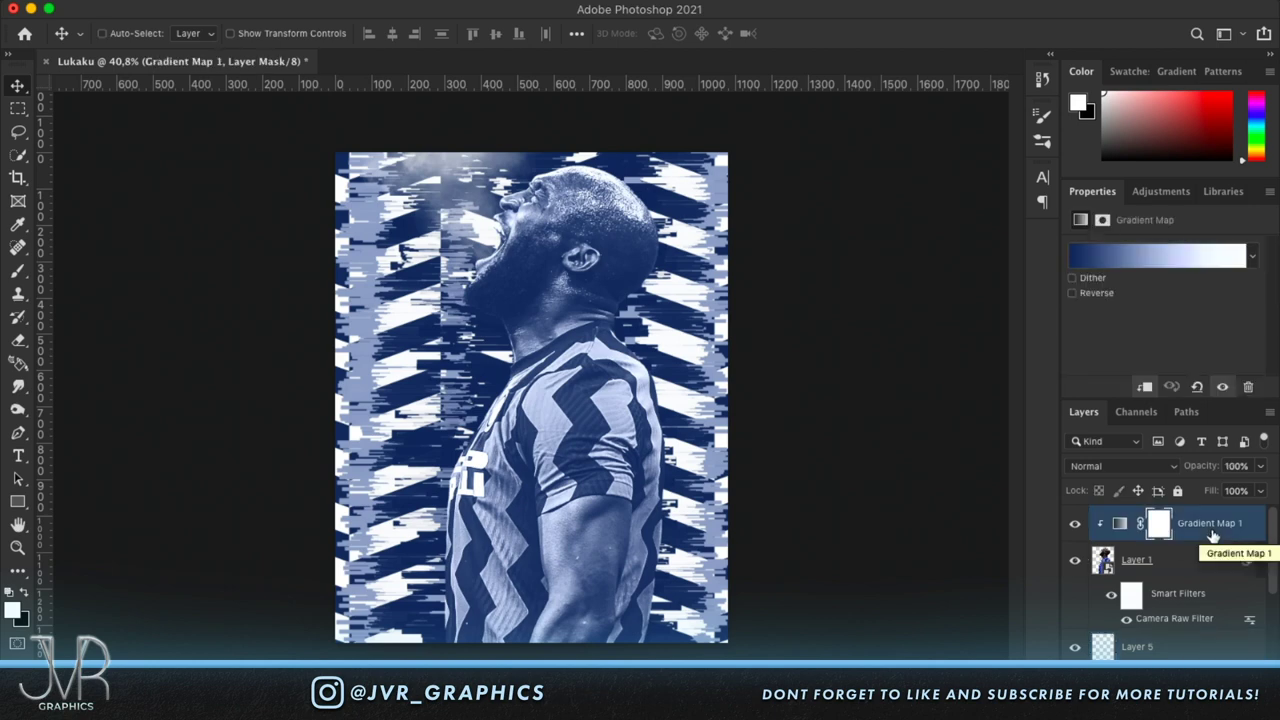
key(super+v)
key(super+t)
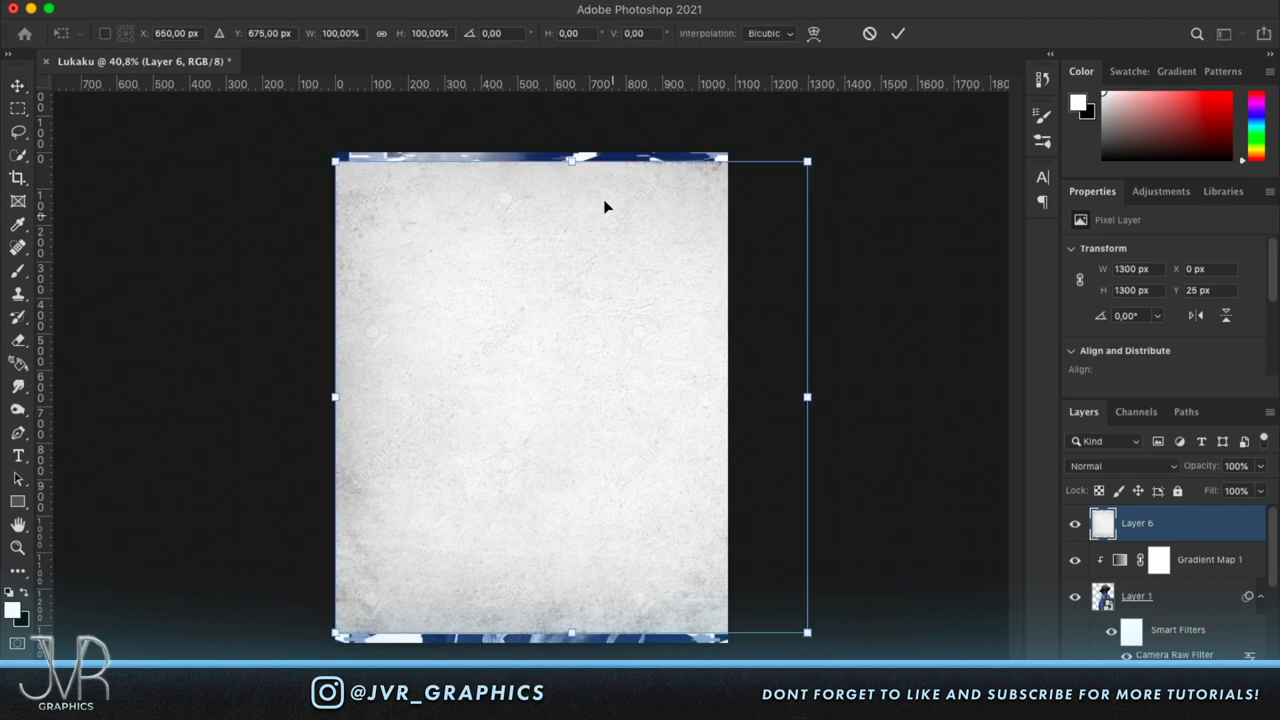
drag(569, 162, 569, 151)
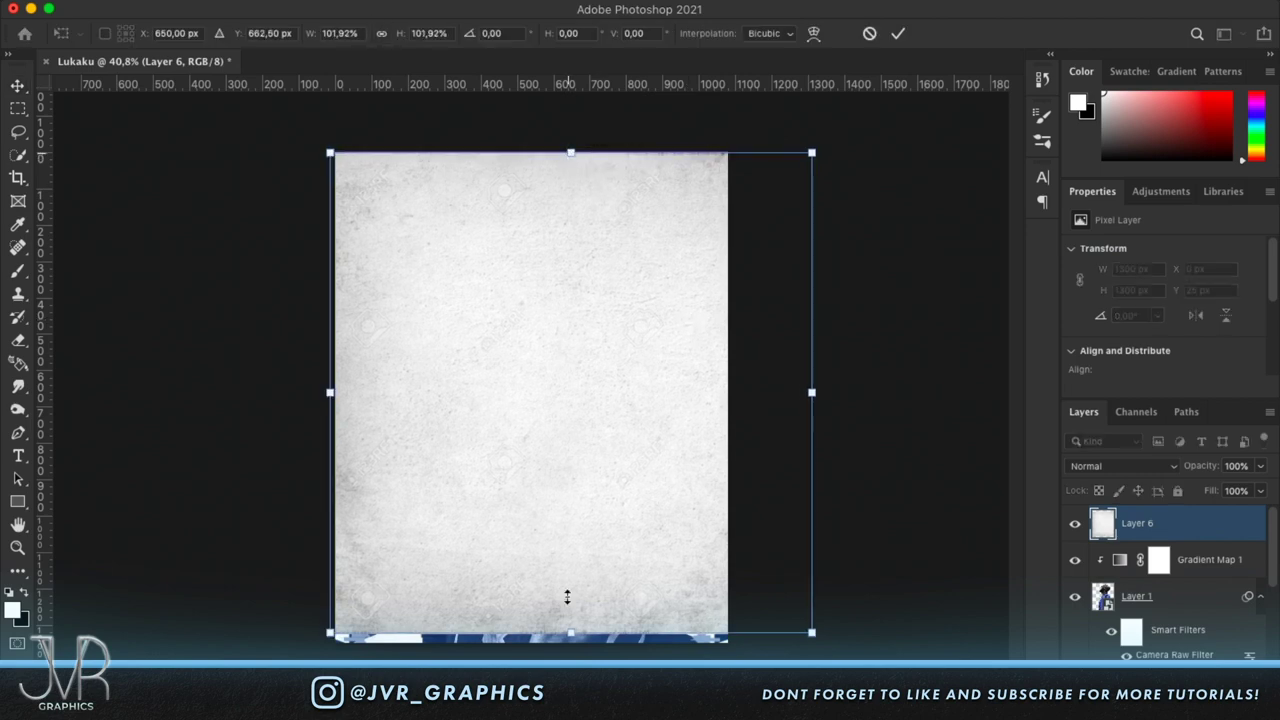
drag(570, 633, 570, 658)
key(Return)
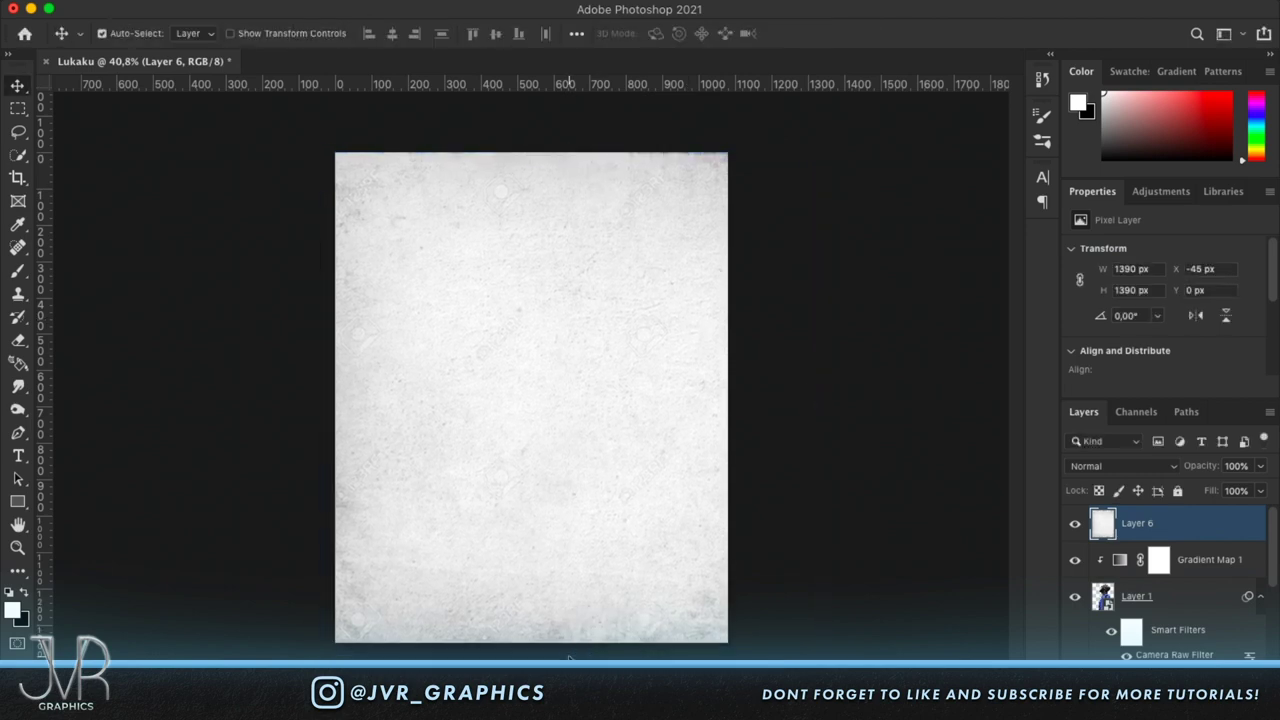
Add a new layer above the texture and clone clean paper over the three marks along the canvas's upper edge with the Clone Stamp.
scroll(491, 426, up, 3)
scroll(491, 426, left, 3)
scroll(491, 426, up, 2)
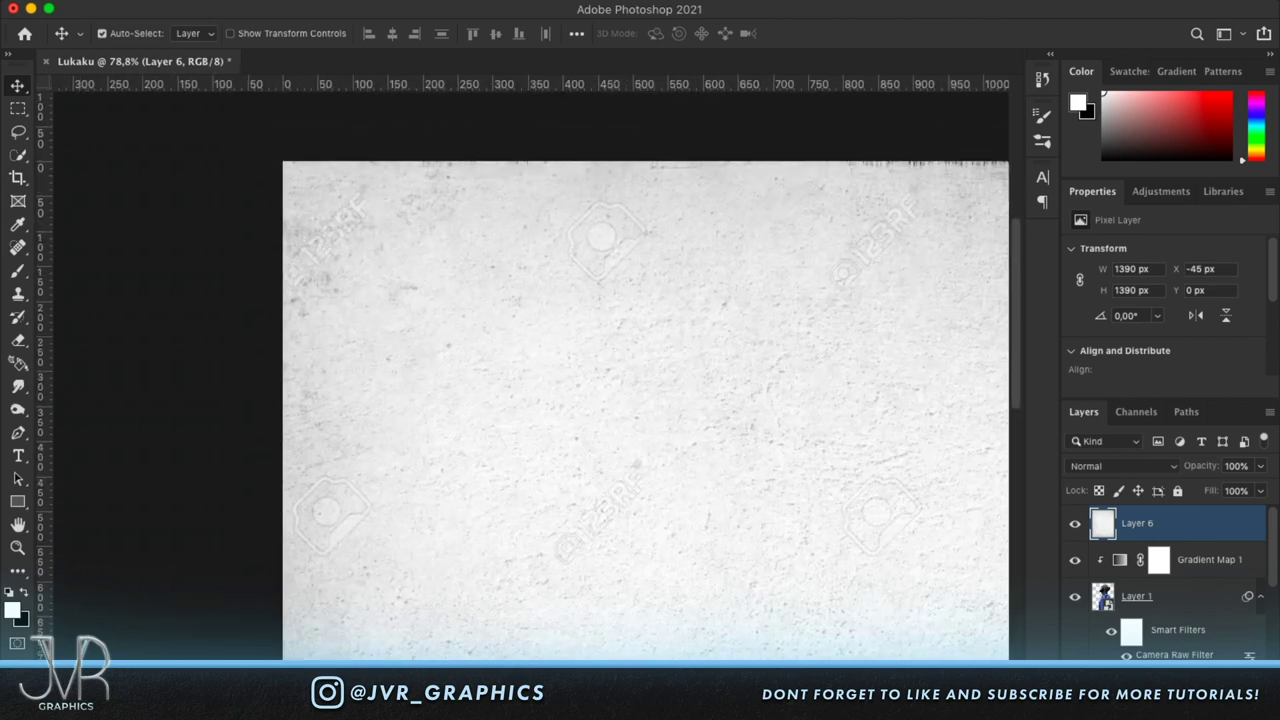
key(super+alt+shift+n)
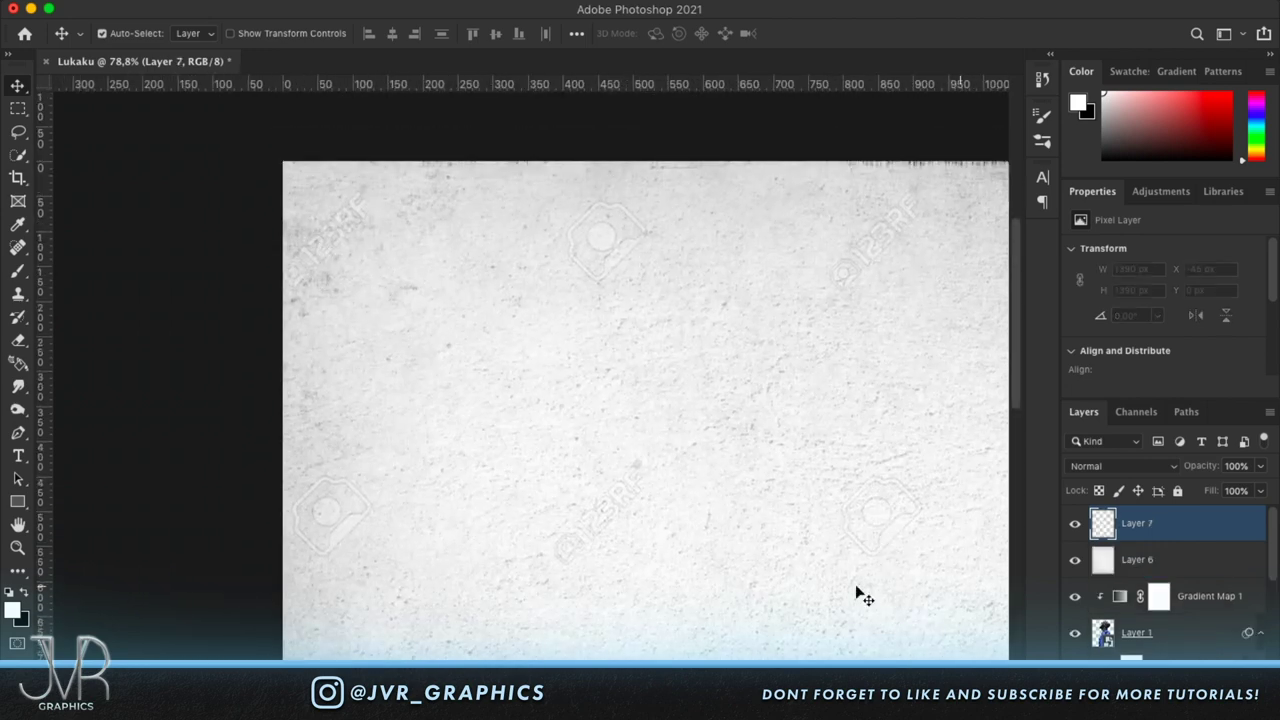
click(17, 294)
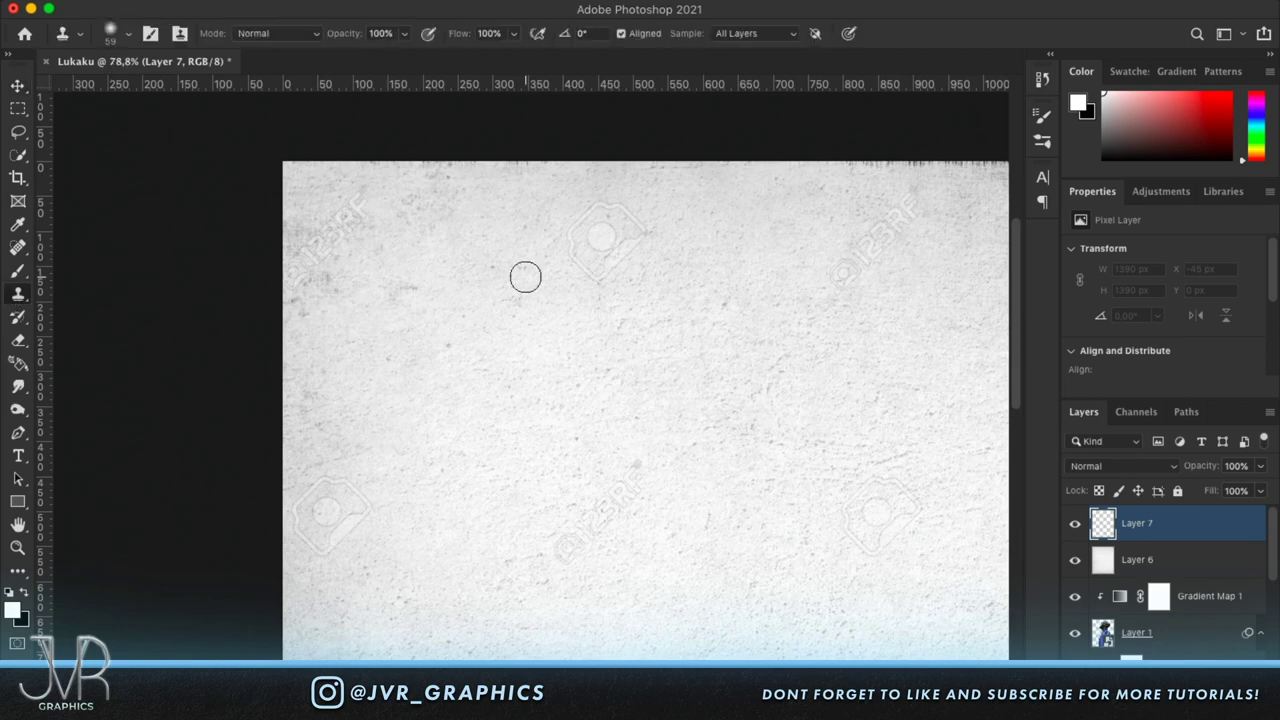
alt+click(514, 306)
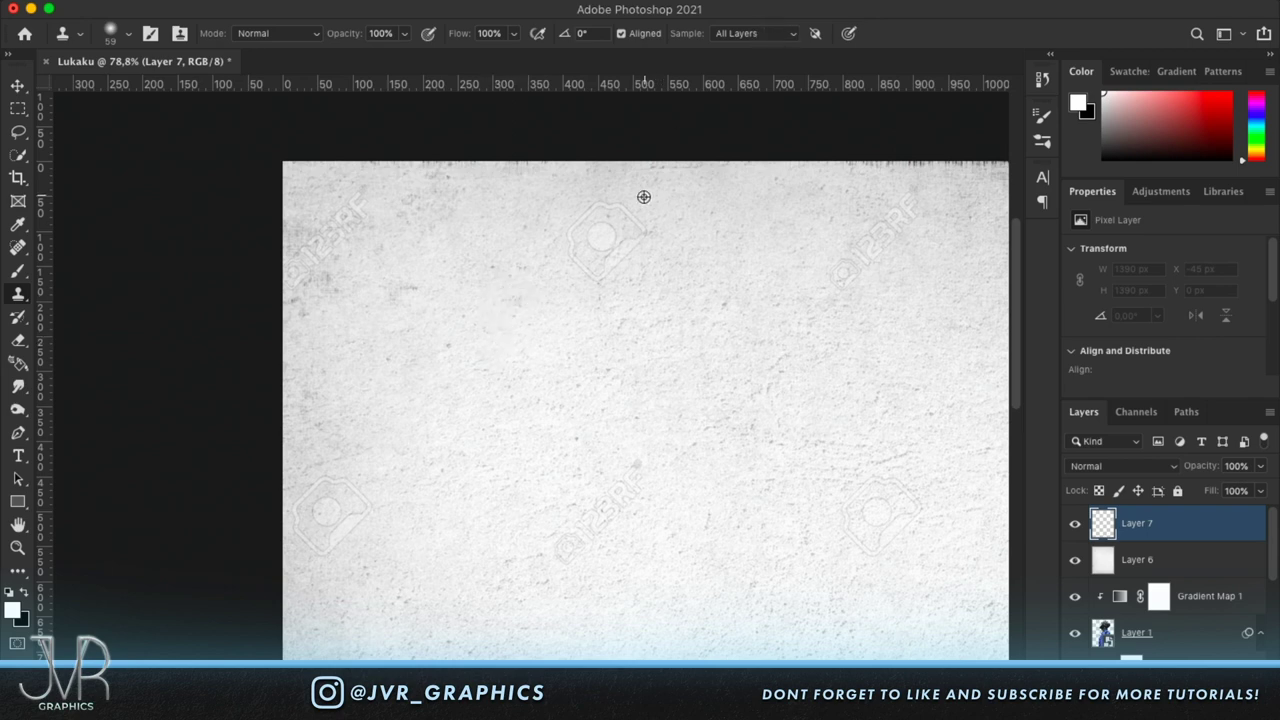
mouse_move(577, 251)
mouse_down()
mouse_move(638, 225)
mouse_move(586, 226)
mouse_up()
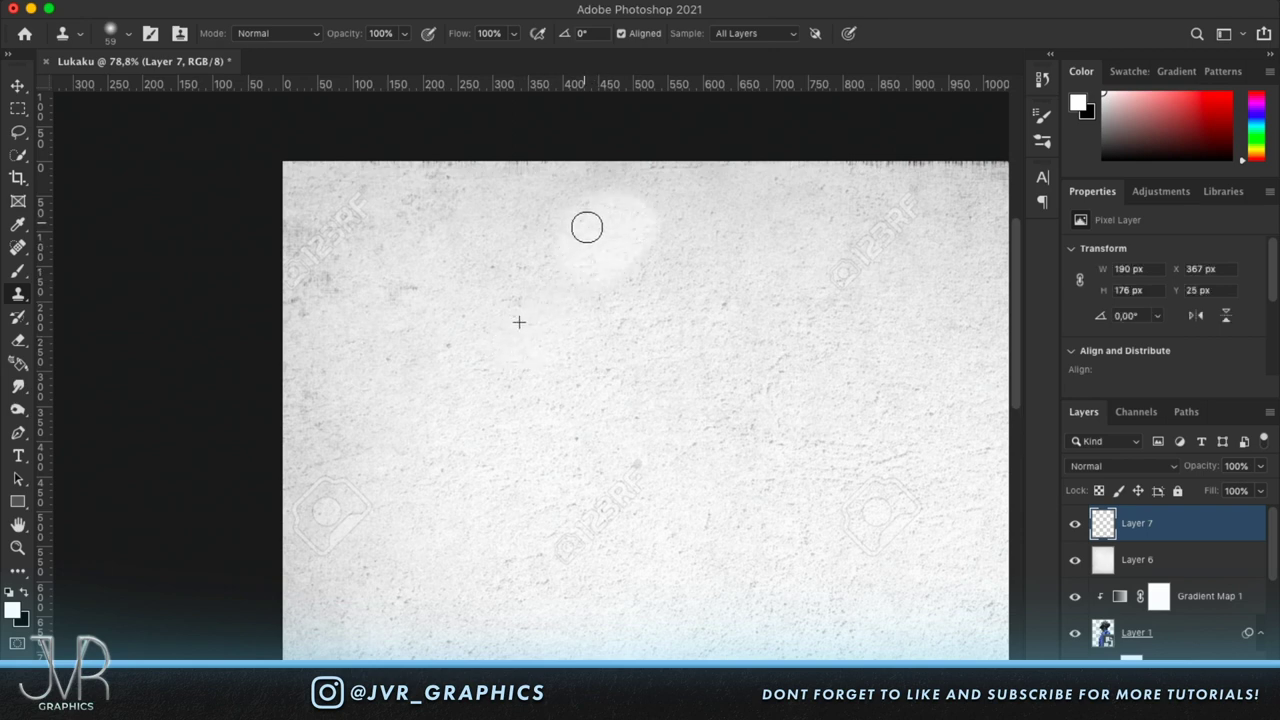
alt+click(400, 303)
drag(358, 207, 297, 270)
drag(831, 286, 911, 203)
Clone clean paper over the row of three marks in the upper middle of the texture, resampling beside each one.
scroll(911, 203, down, 5)
scroll(913, 203, right, 1)
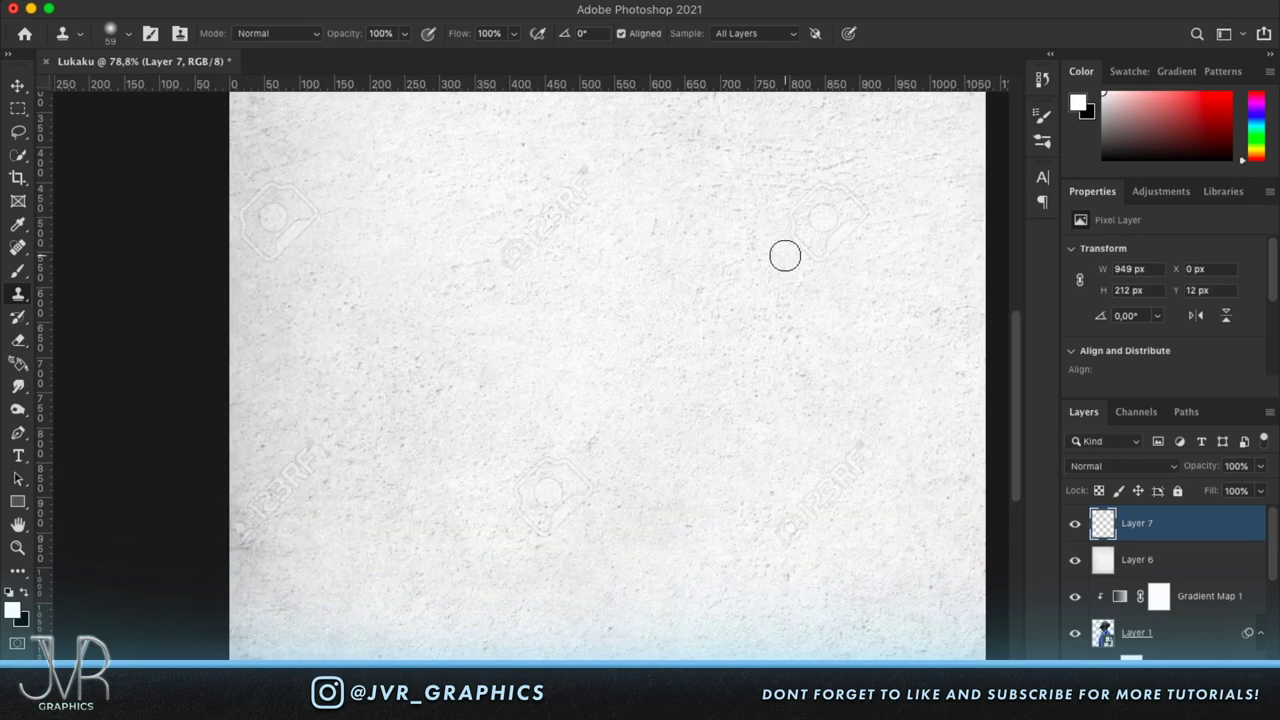
alt+click(716, 313)
mouse_move(820, 251)
mouse_down()
mouse_move(854, 230)
mouse_move(844, 194)
mouse_move(818, 200)
mouse_move(820, 237)
mouse_up()
alt+click(691, 294)
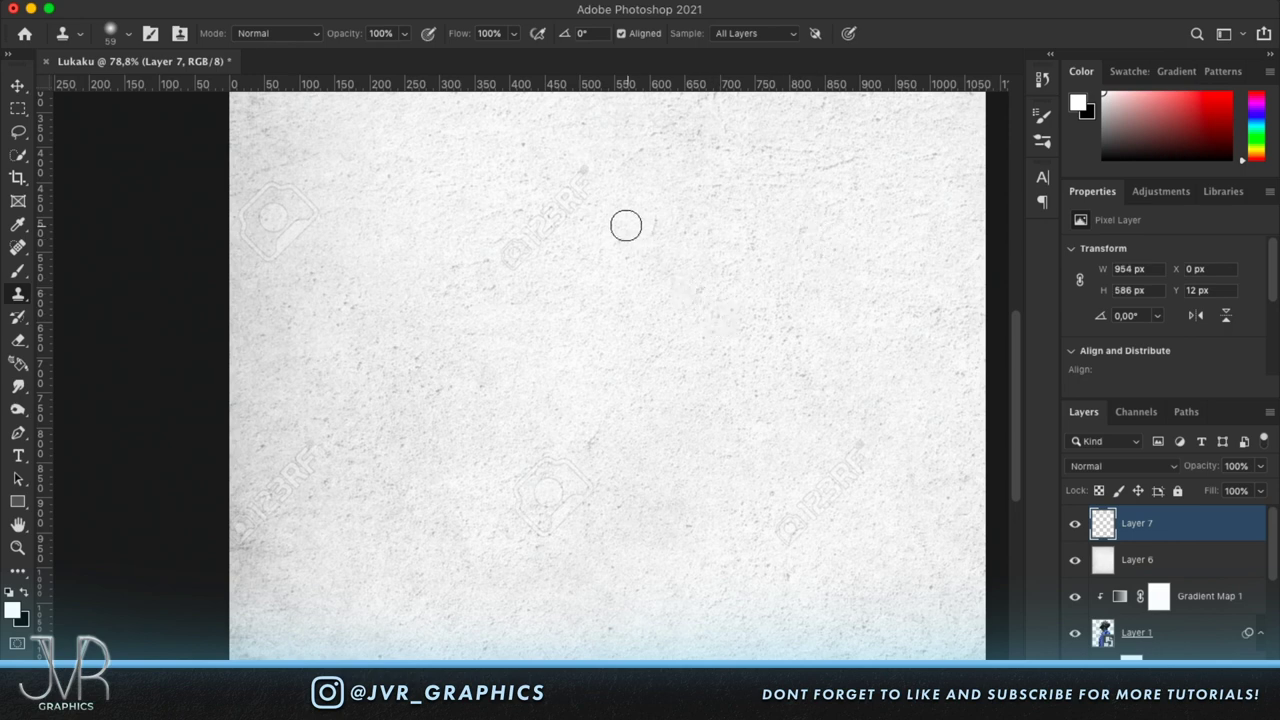
mouse_move(577, 183)
mouse_down()
mouse_move(511, 260)
mouse_move(495, 258)
mouse_up()
alt+click(420, 215)
mouse_move(314, 224)
mouse_down()
mouse_move(303, 214)
mouse_move(260, 237)
mouse_move(273, 252)
mouse_up()
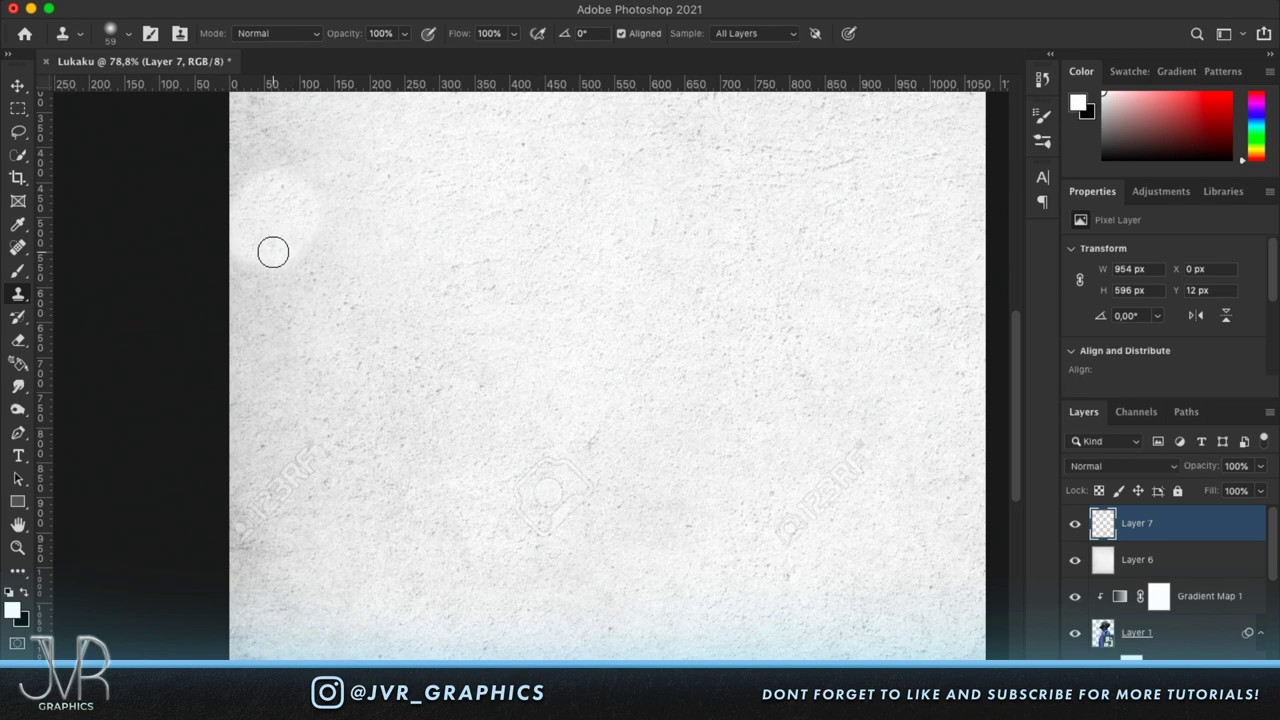
Clone clean paper over the row of three marks in the lower middle of the texture.
scroll(531, 374, down, 2)
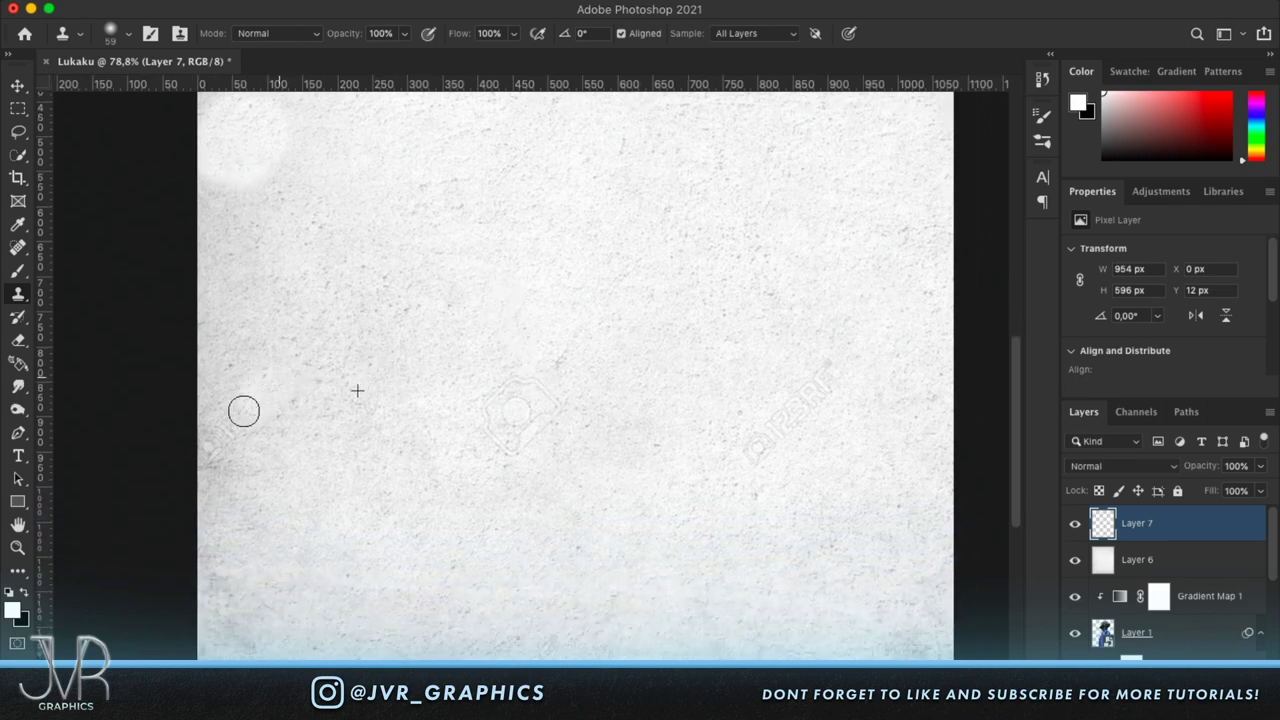
drag(244, 411, 206, 457)
alt+click(349, 495)
mouse_move(491, 417)
mouse_down()
mouse_move(550, 403)
mouse_move(491, 400)
mouse_up()
alt+click(657, 489)
drag(760, 451, 822, 389)
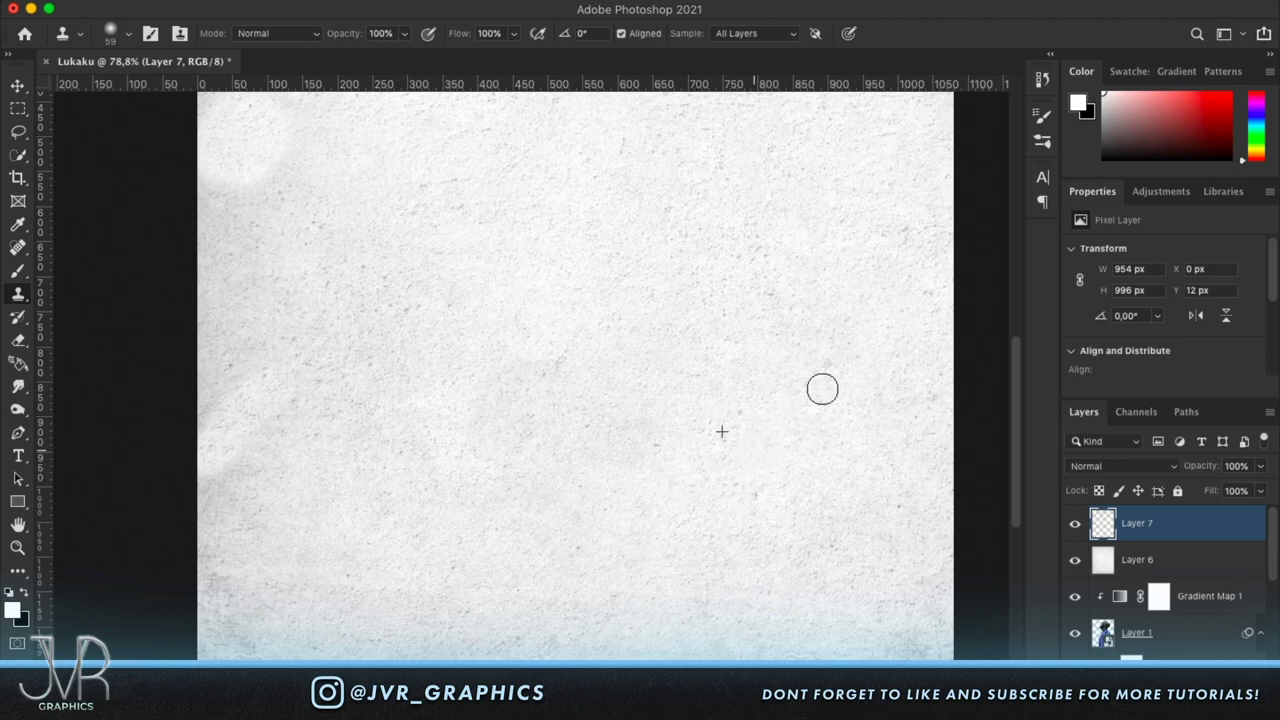
Clone clean paper over the remaining marks along the texture's lower edge.
scroll(830, 370, down, 3)
scroll(830, 370, right, 1)
mouse_move(756, 465)
mouse_down()
mouse_move(739, 509)
mouse_move(766, 468)
mouse_up()
mouse_move(526, 453)
mouse_down()
mouse_move(489, 460)
mouse_move(431, 520)
mouse_up()
mouse_move(237, 463)
mouse_down()
mouse_move(211, 463)
mouse_move(197, 514)
mouse_move(411, 434)
mouse_up()
Check the retouched texture, then combine Layer 7 and Layer 6 into one smart object.
scroll(698, 388, up, 1)
scroll(698, 388, right, 2)
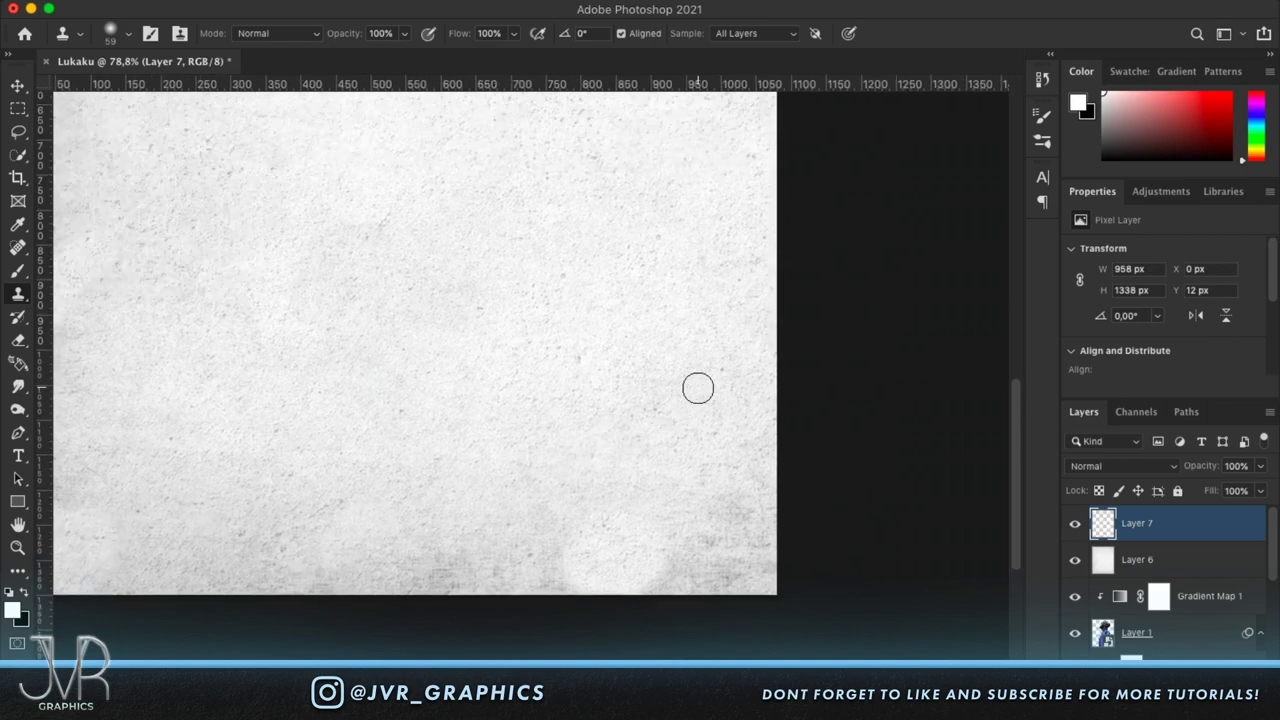
scroll(698, 388, up, 1)
scroll(698, 388, right, 1)
scroll(698, 388, up, 4)
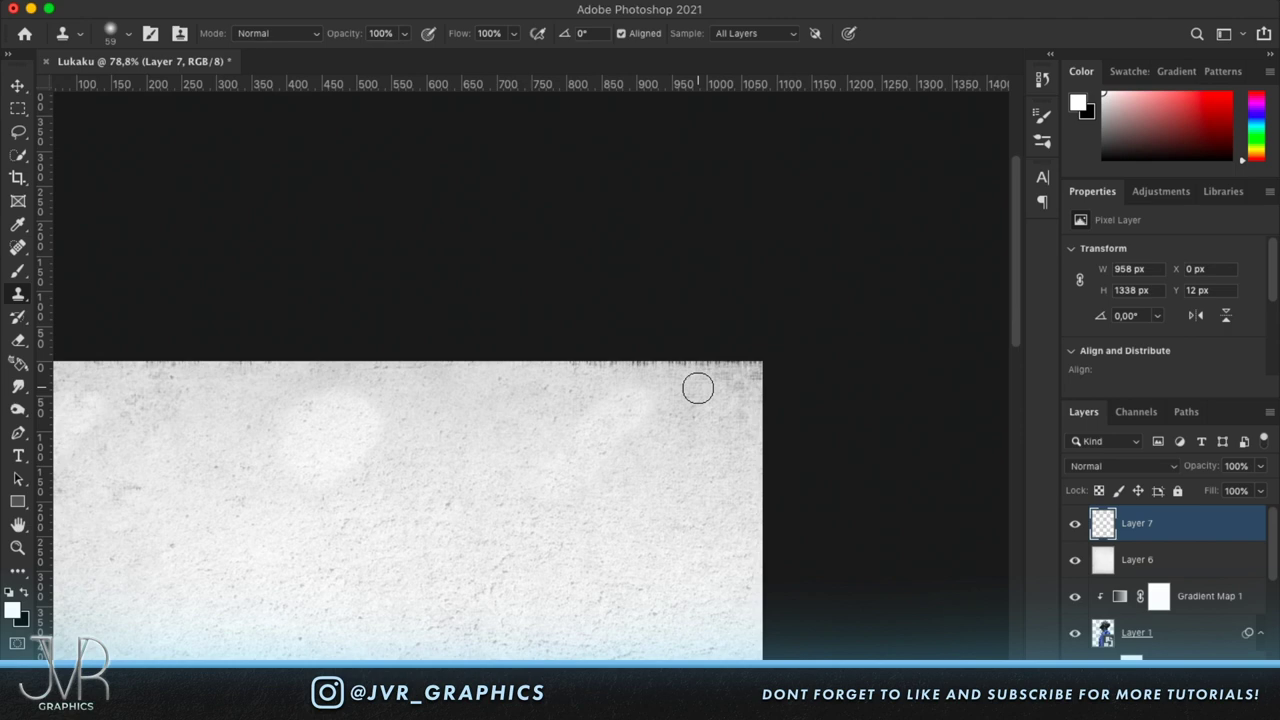
scroll(564, 453, left, 7)
scroll(564, 453, down, 1)
key(super+0)
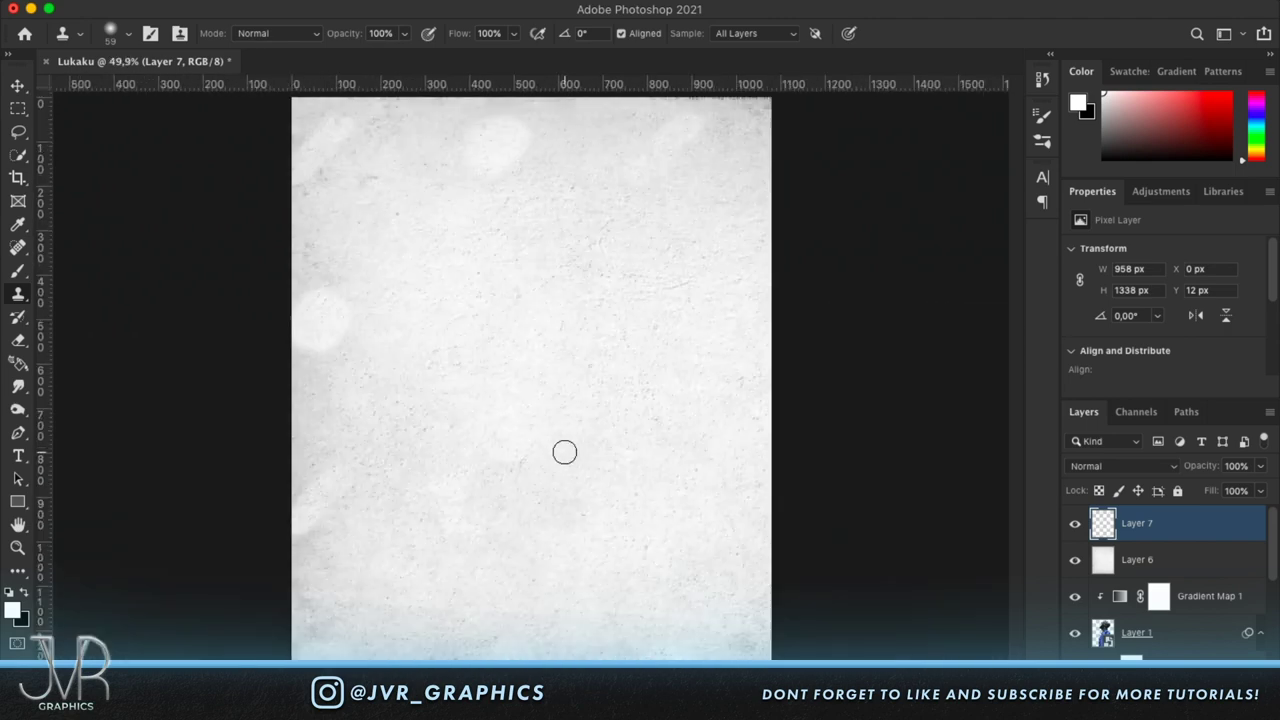
click(15, 87)
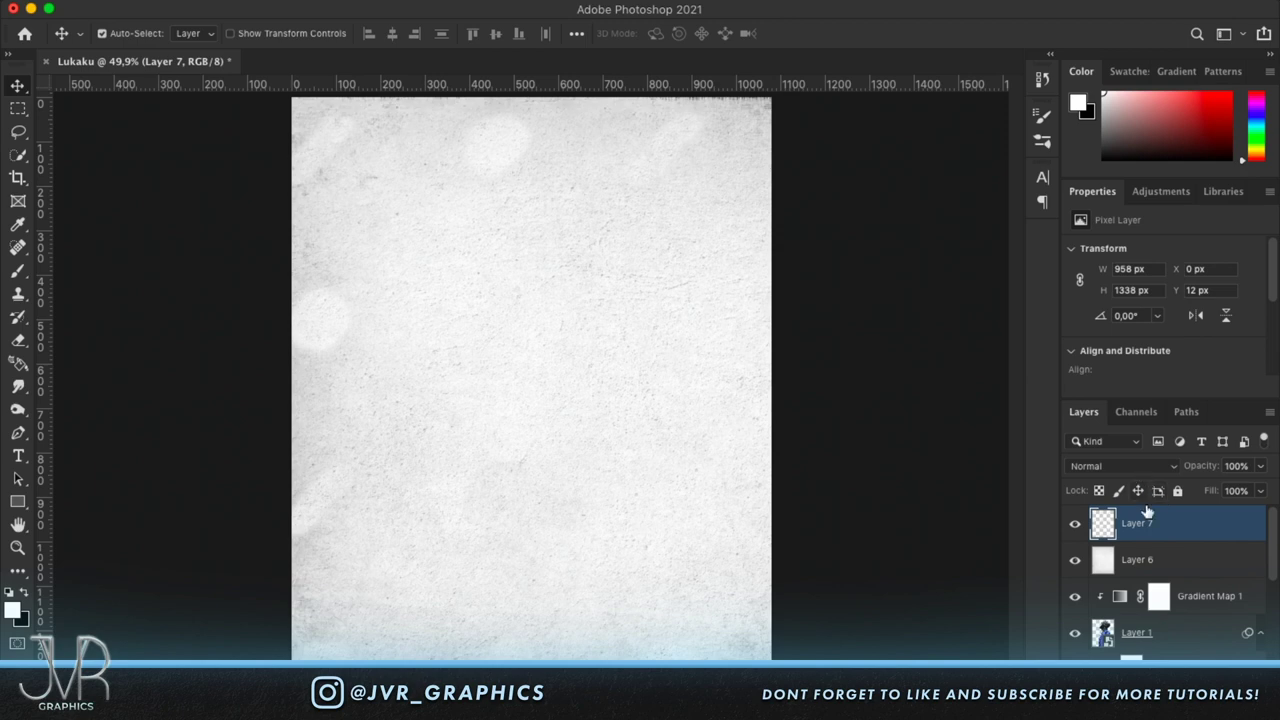
shift+click(1200, 571)
right_click(1200, 571)
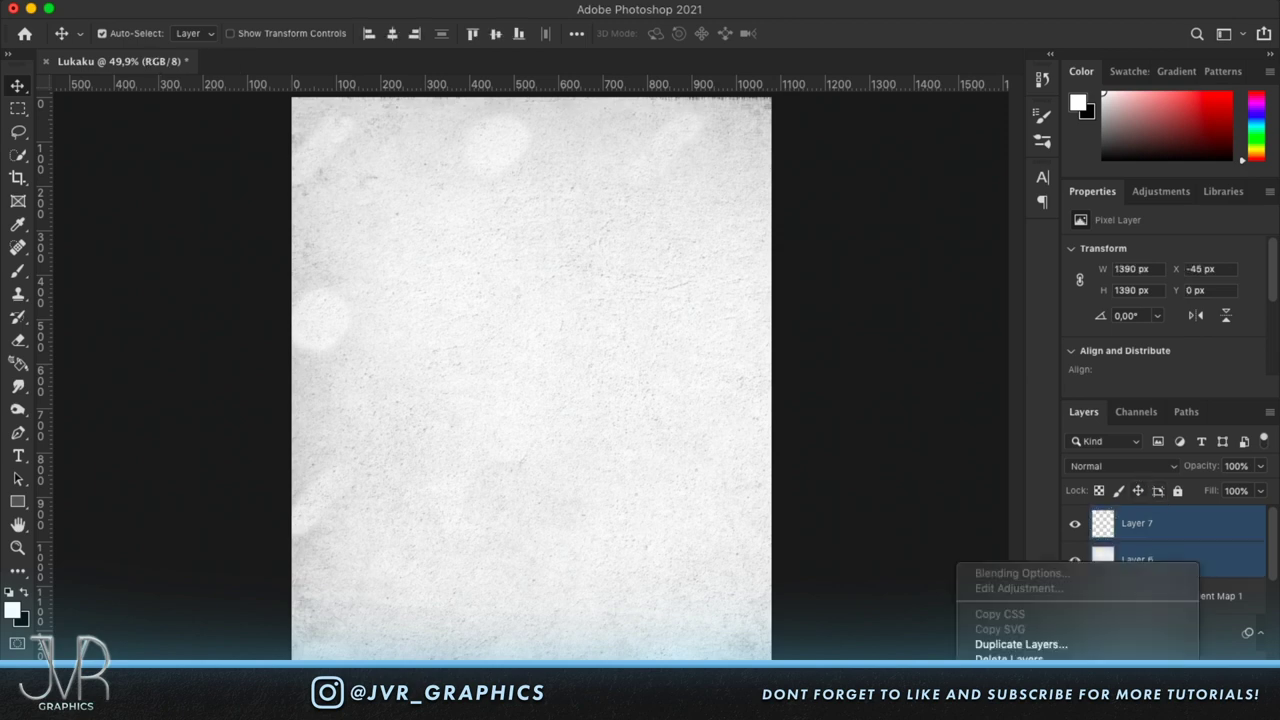
click(1066, 571)
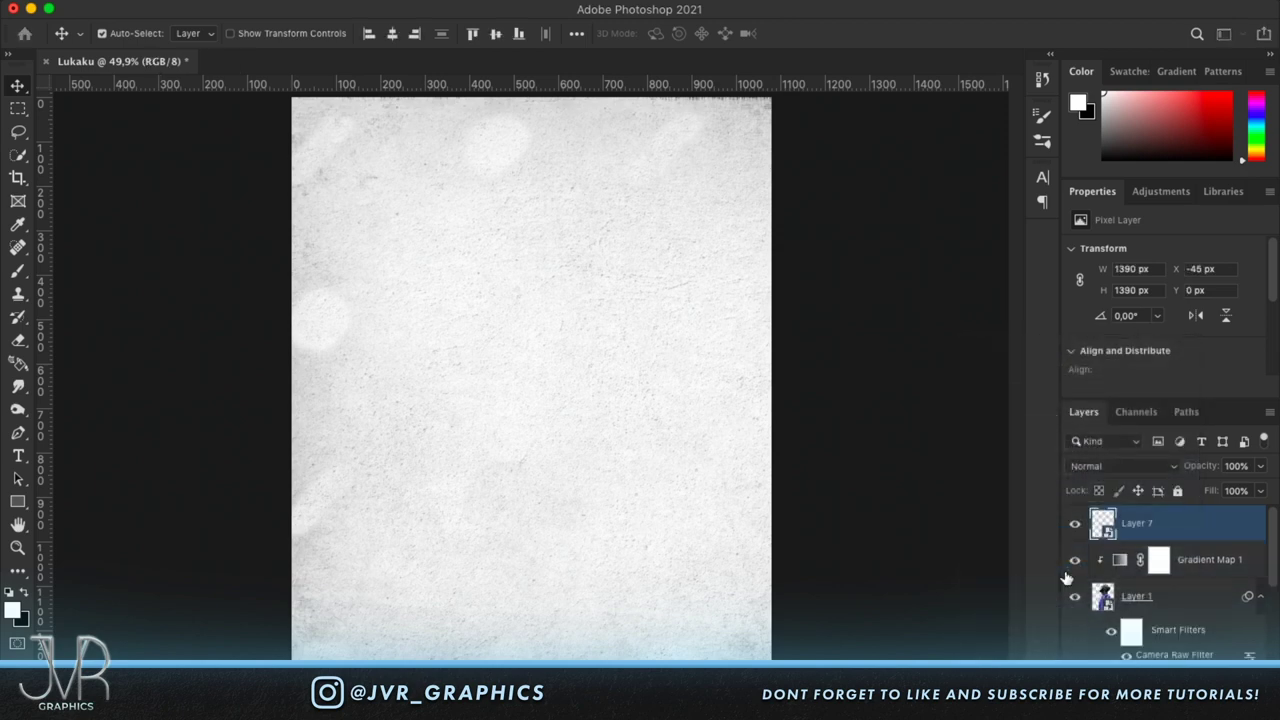
Set the paper texture layer's blend mode to Multiply and compare the poster with the texture hidden and shown.
click(1097, 467)
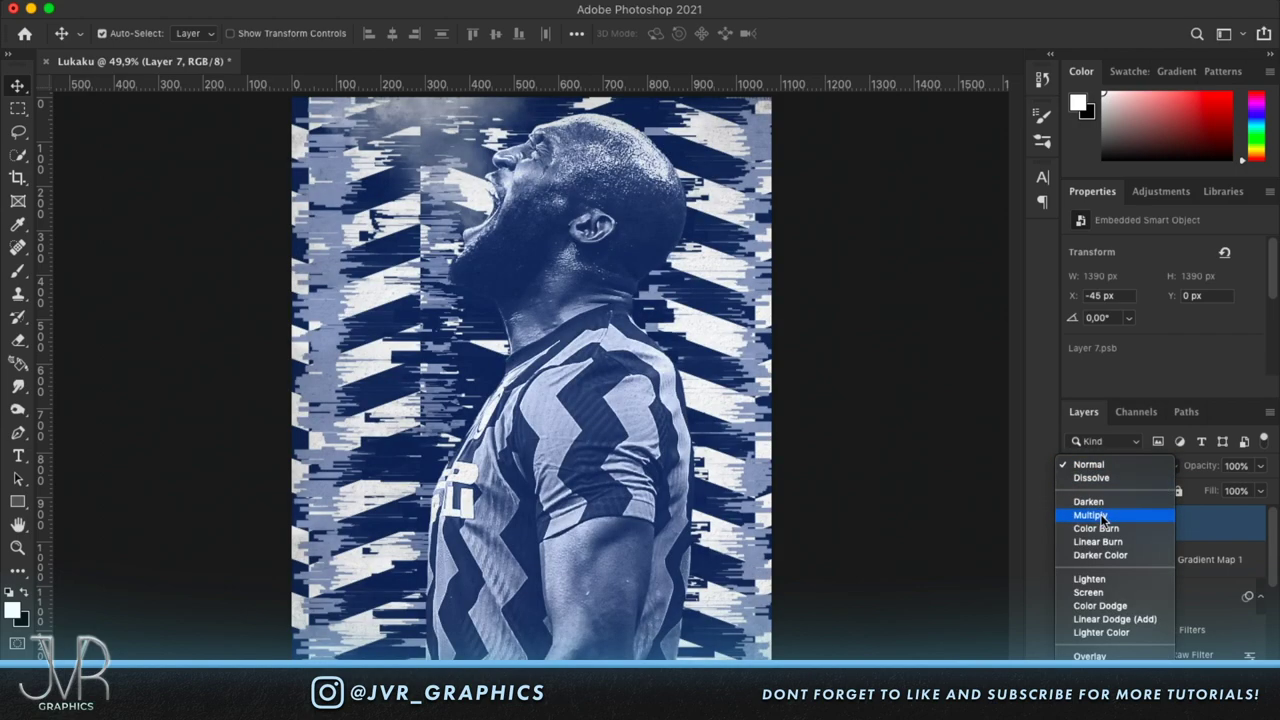
click(1090, 515)
key(super+plus)
click(1074, 522)
click(1074, 522)
scroll(678, 320, up, 5)
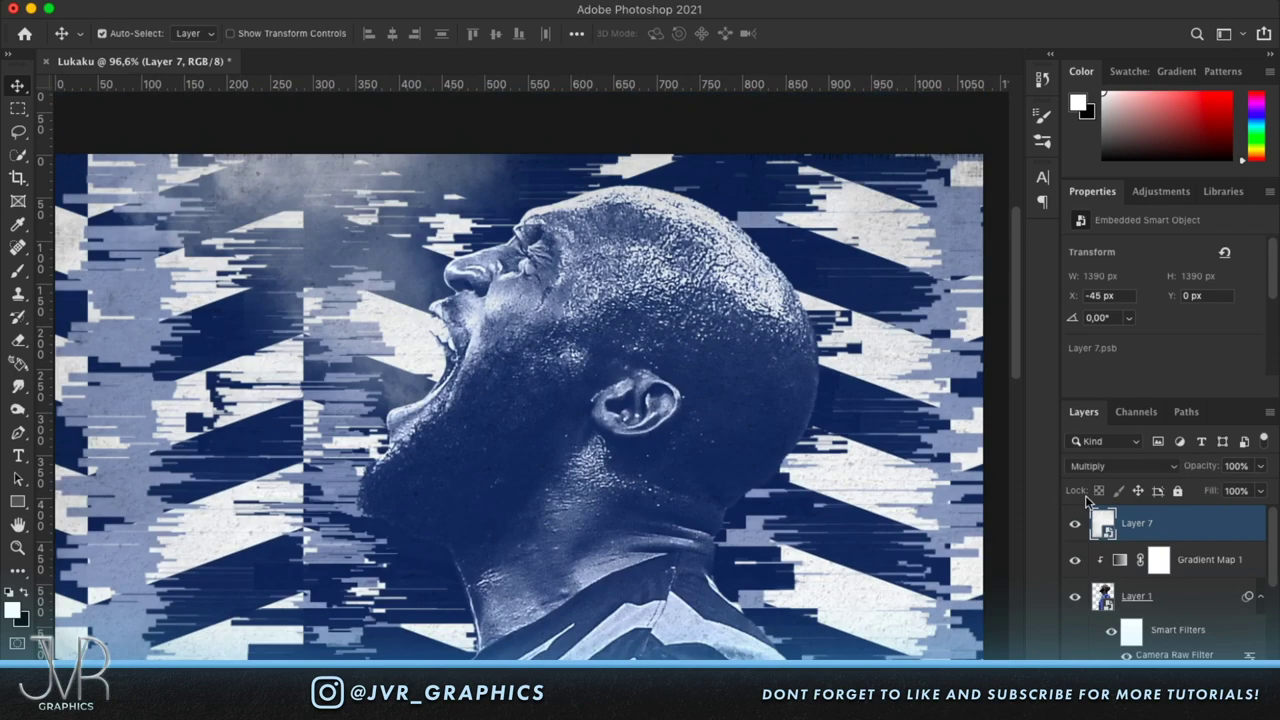
click(1074, 522)
click(1074, 522)
key(super+minus)
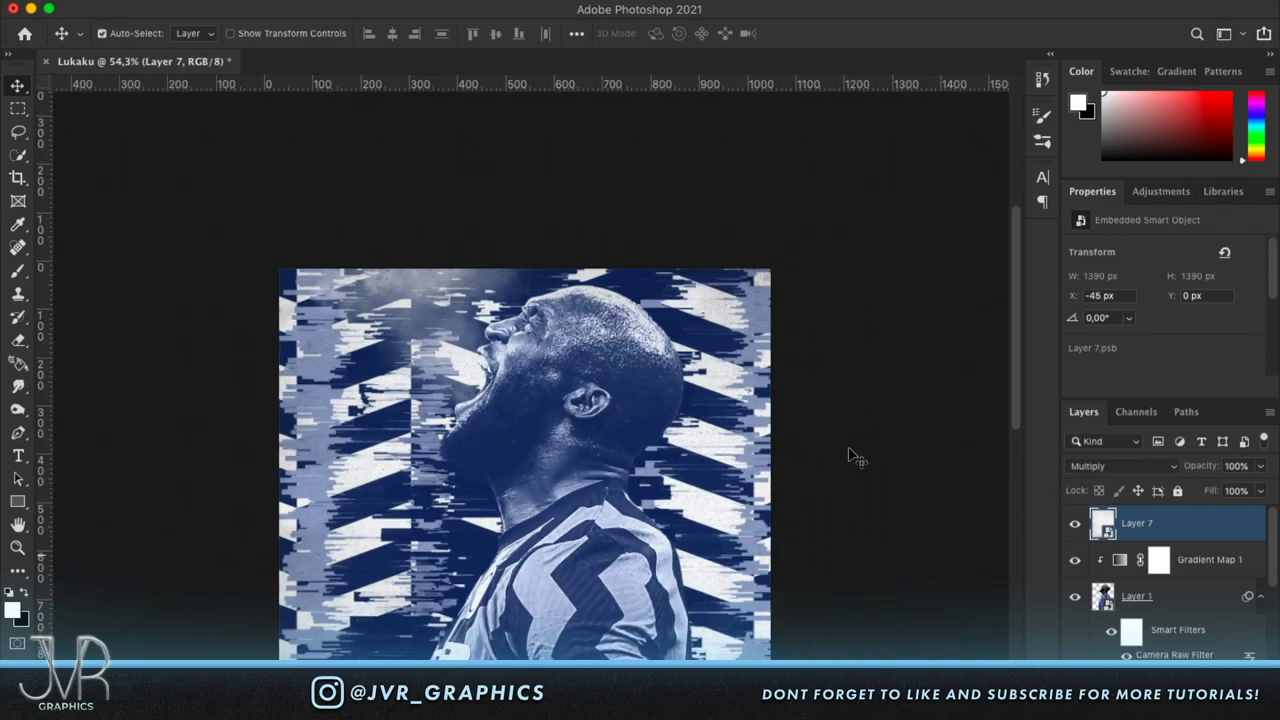
scroll(852, 456, down, 2)
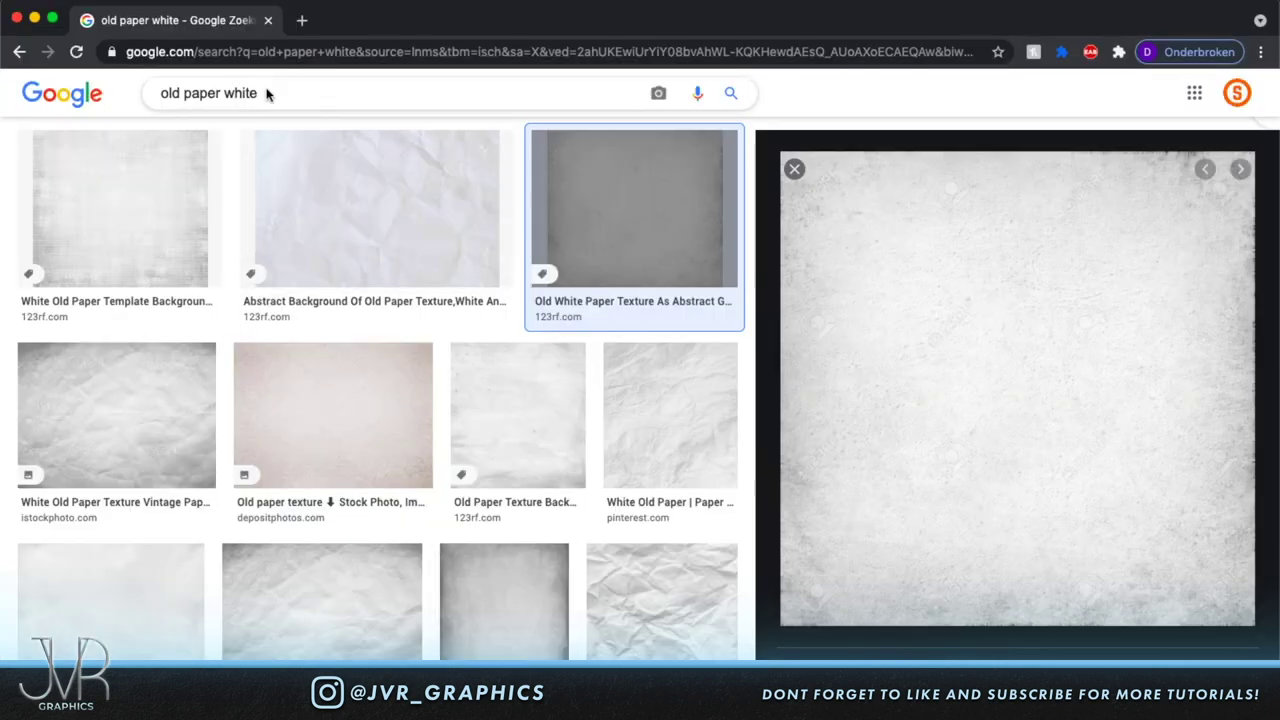
Search Google Images for "grunge texture".
drag(266, 91, 47, 84)
text(grunge )
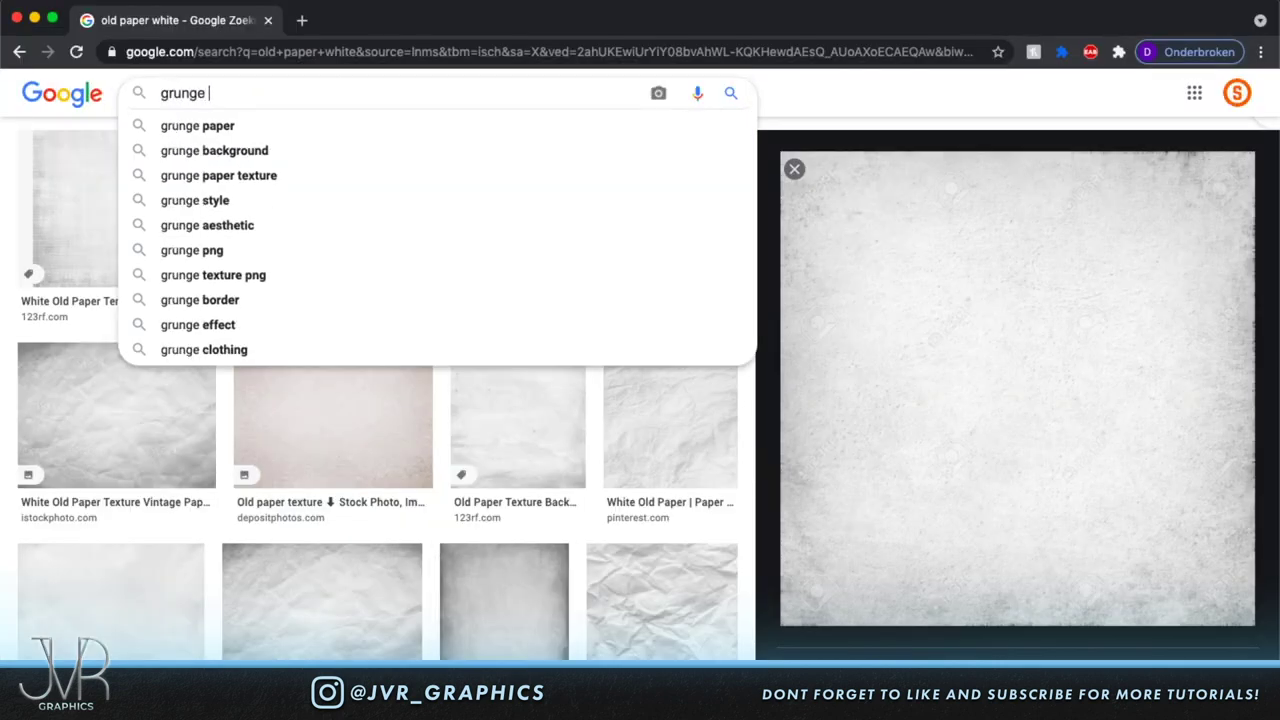
text(texture)
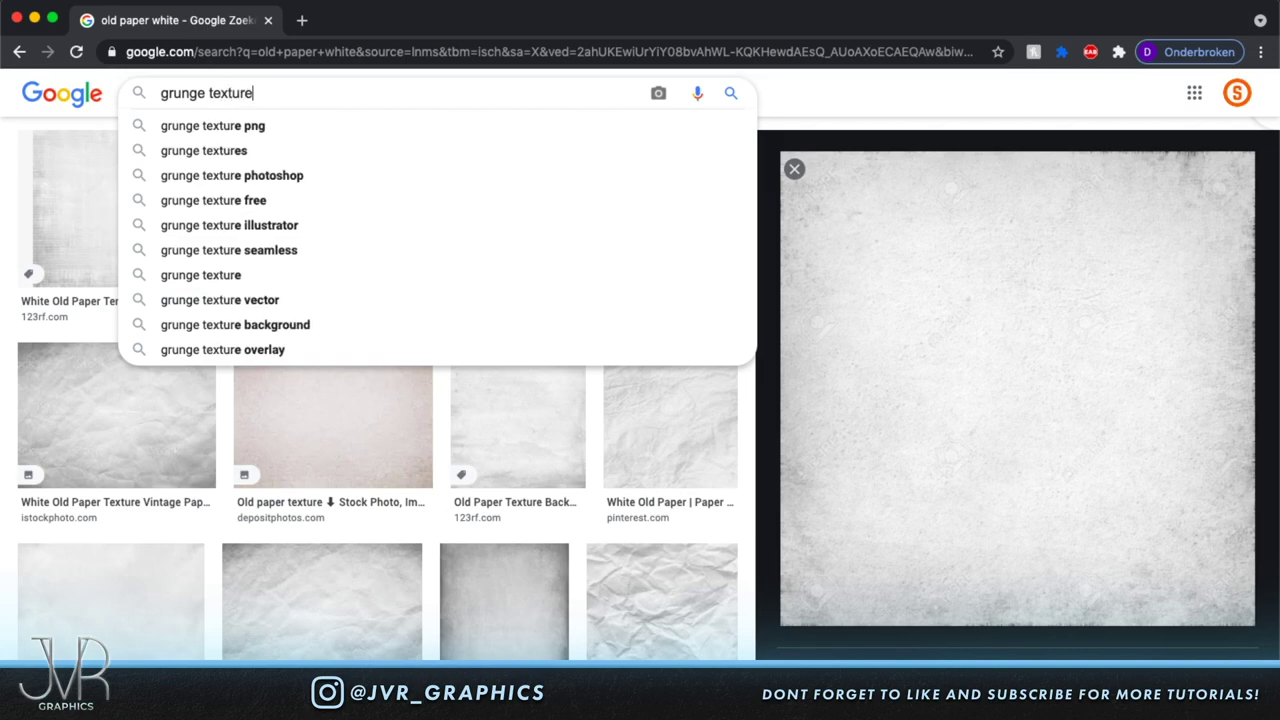
key(Return)
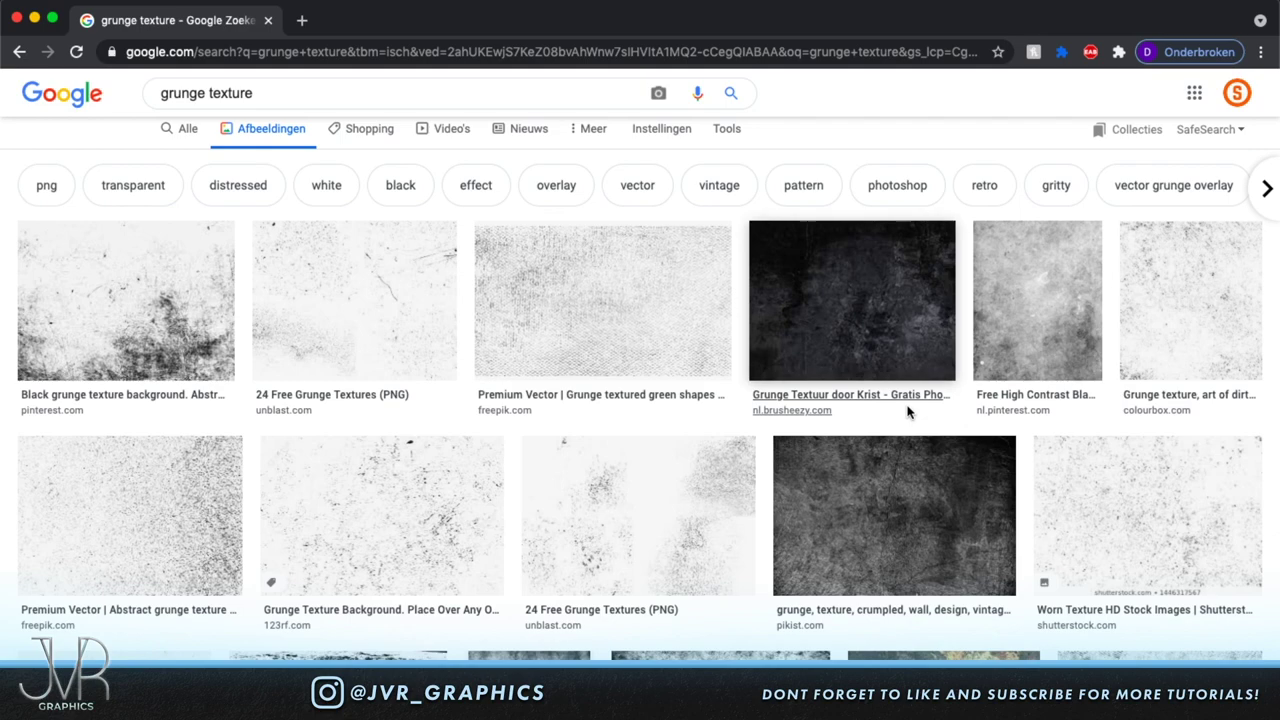
Preview the speckled grunge results and copy the "24 Free Grunge Textures (PNG)" image with the long scratch.
click(1213, 283)
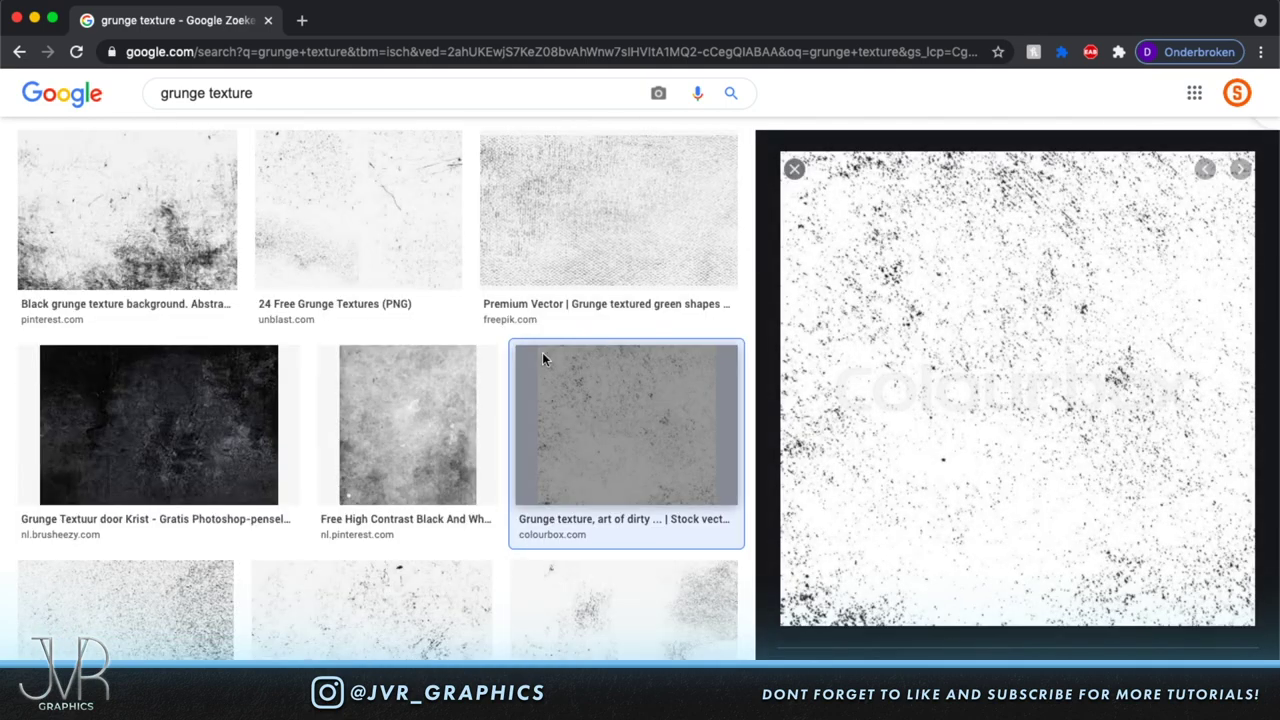
scroll(542, 352, up, 1)
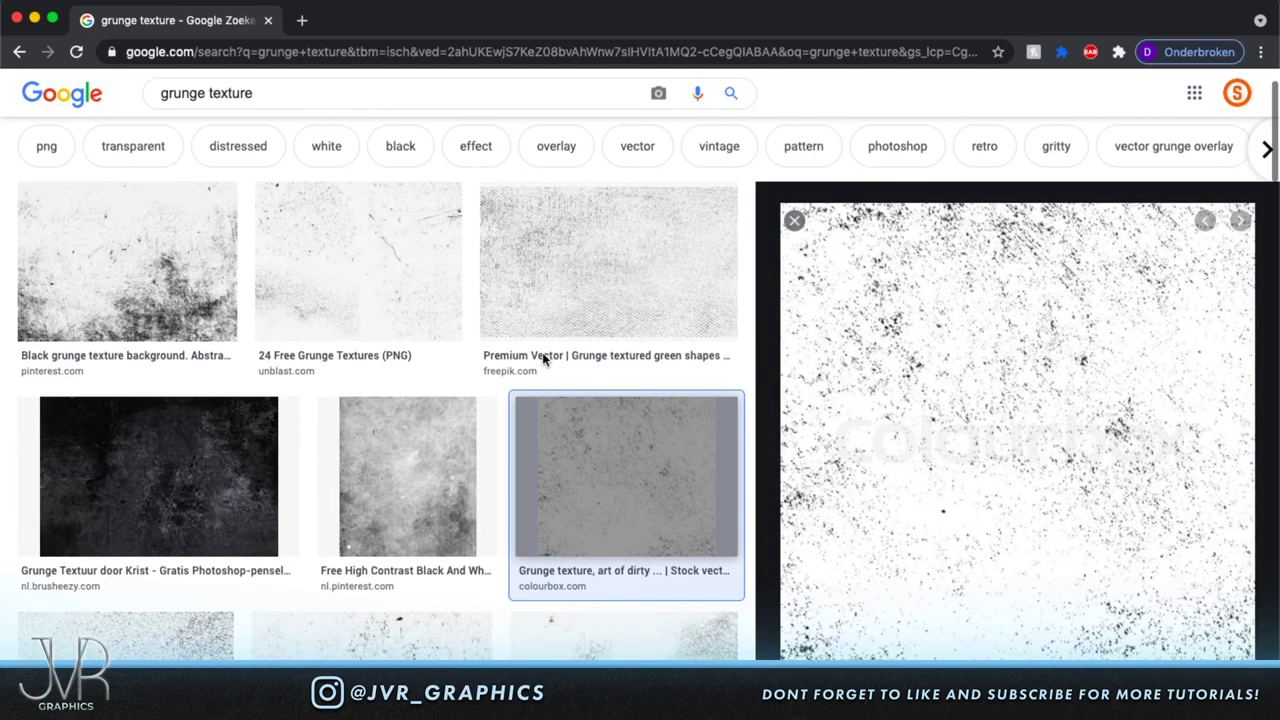
click(320, 240)
right_click(1052, 286)
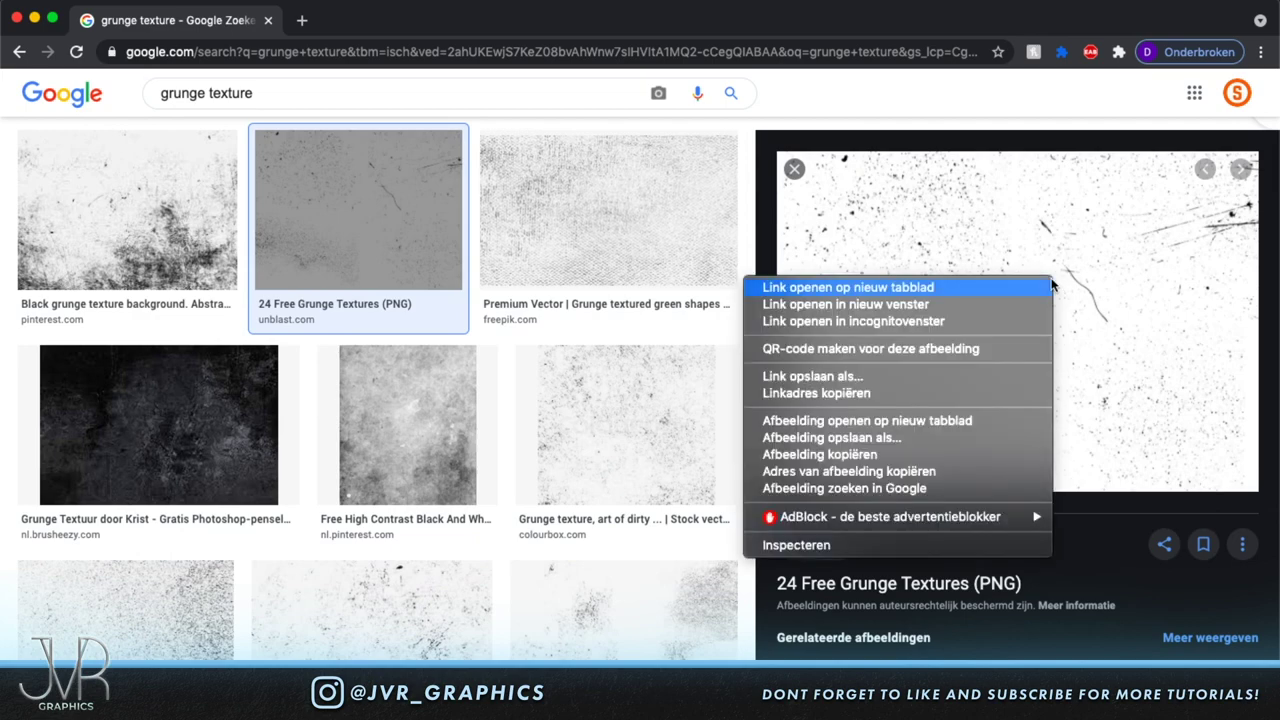
click(894, 452)
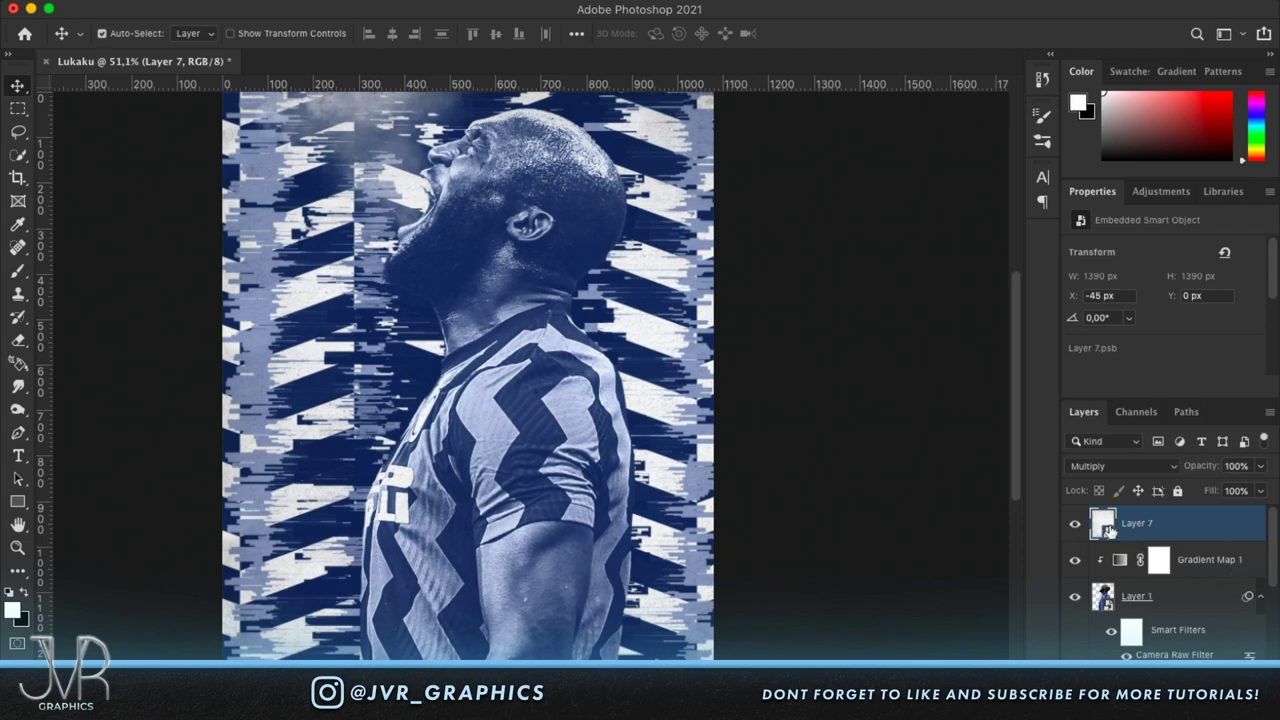
Paste the grunge texture into the Lukaku poster in Photoshop, rotate it 90°, and stretch it to cover the canvas.
key(ctrl+v)
scroll(735, 422, down, 3)
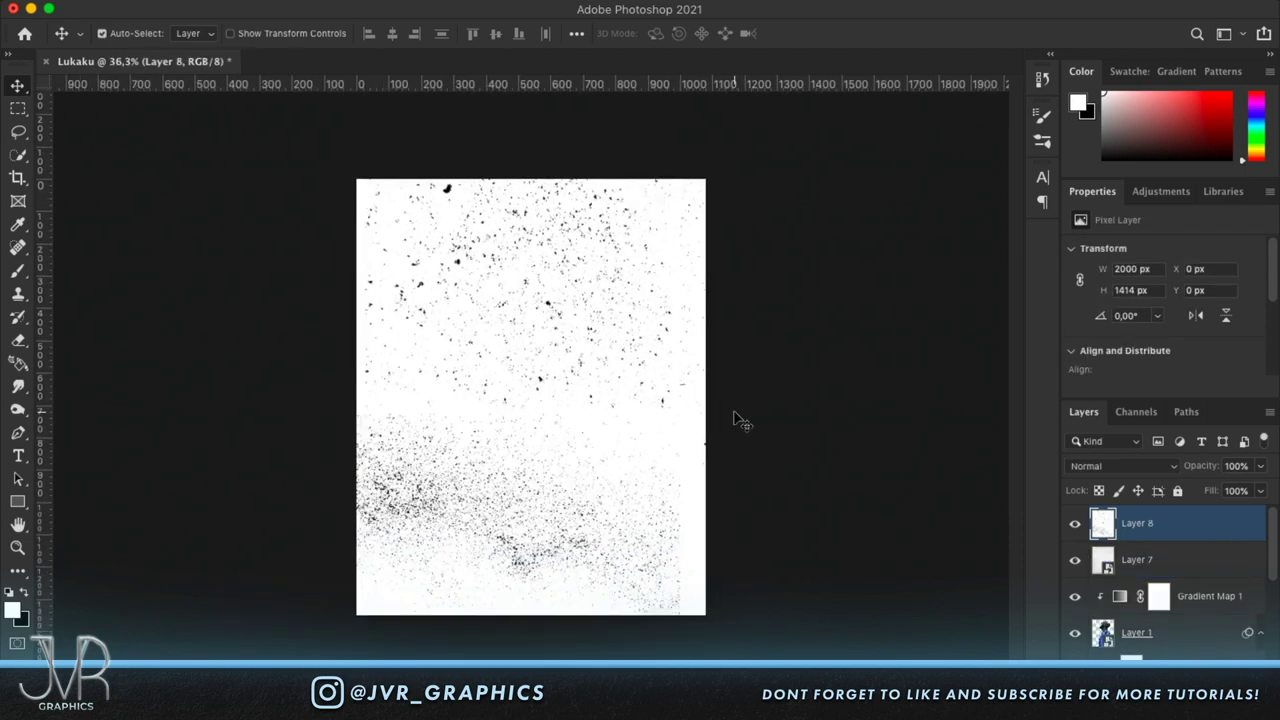
key(ctrl+t)
drag(996, 408, 522, 628)
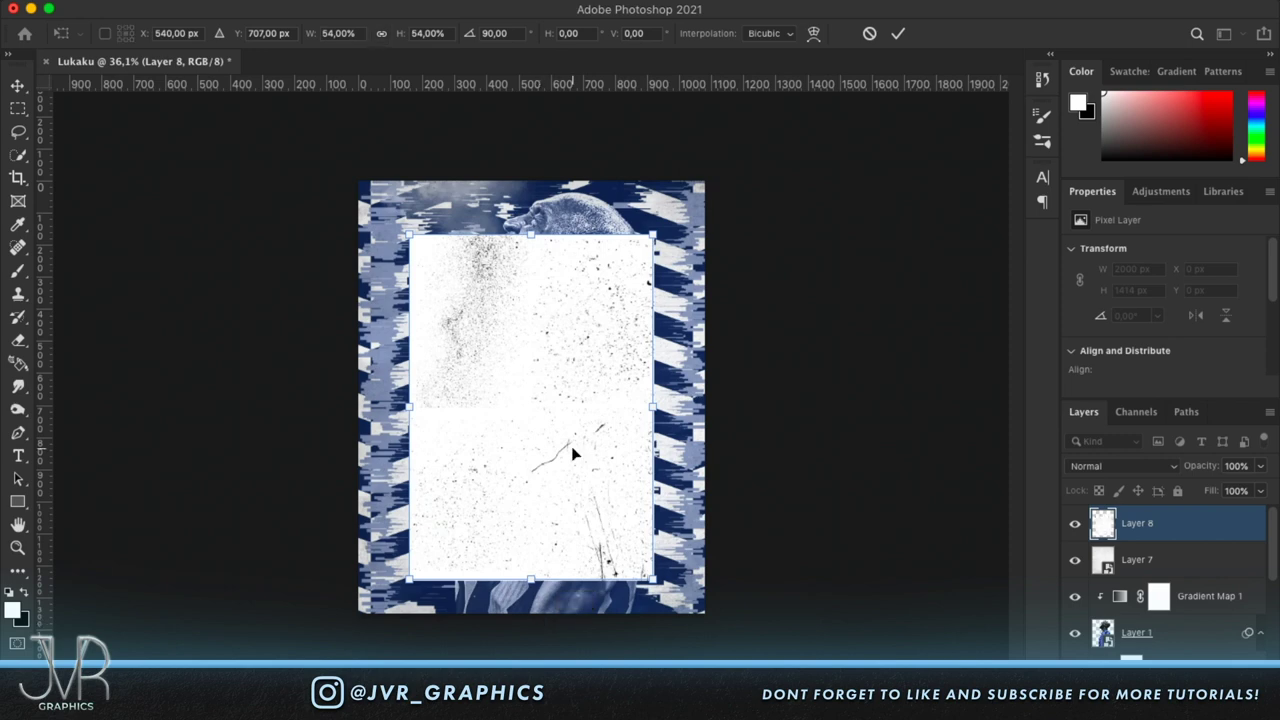
drag(530, 237, 526, 180)
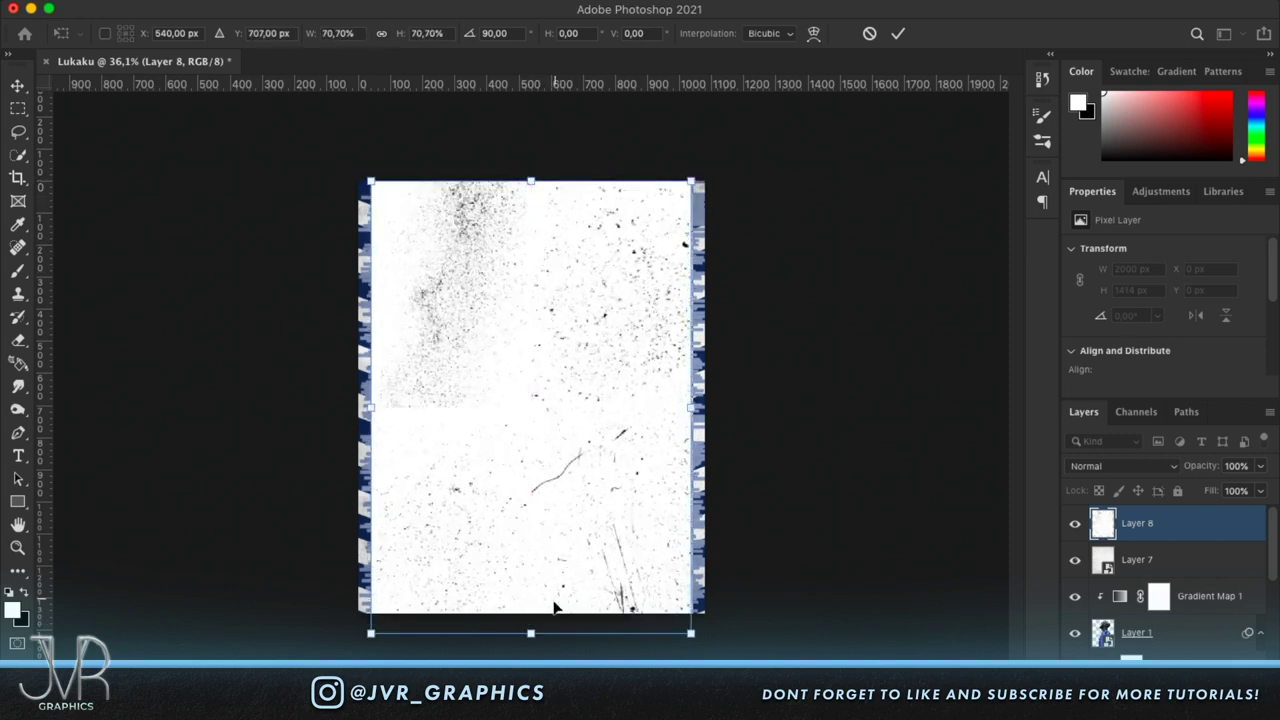
drag(530, 633, 530, 613)
drag(368, 395, 357, 396)
drag(692, 397, 707, 397)
key(Return)
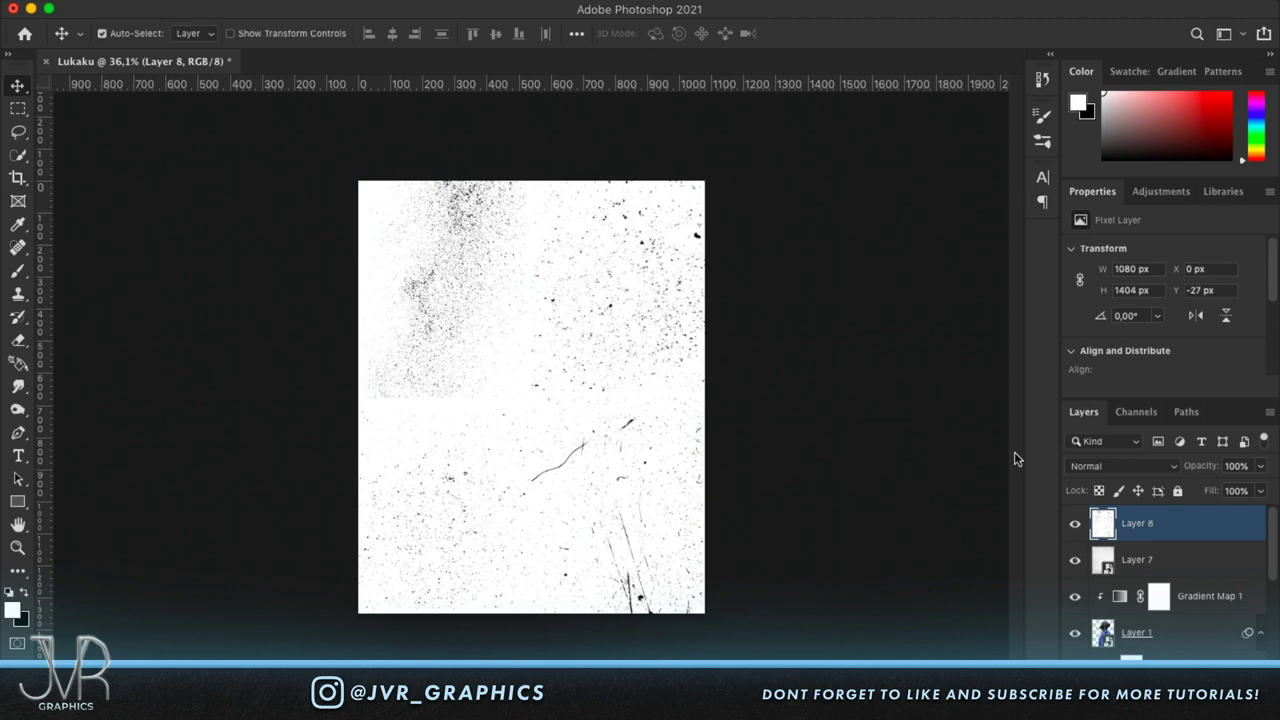
Invert the grunge texture on Layer 8 and set its blend mode to Screen.
key(ctrl+i)
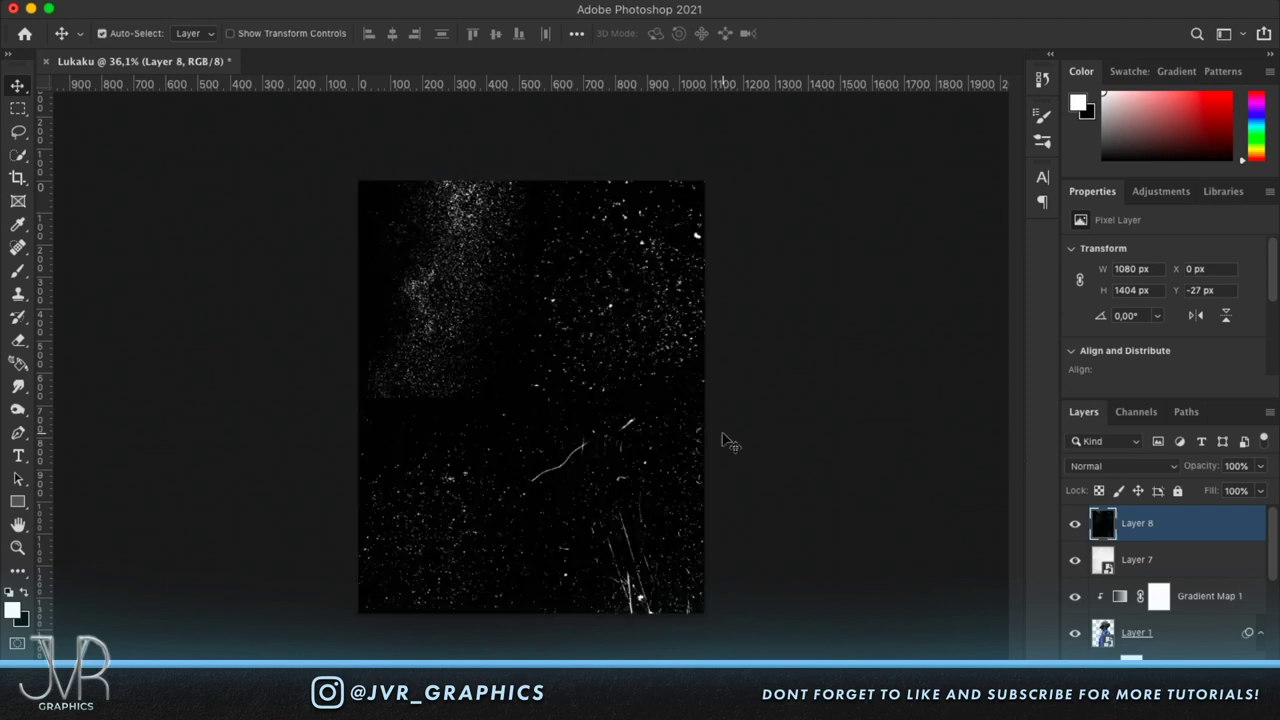
key(ctrl+plus)
click(1128, 463)
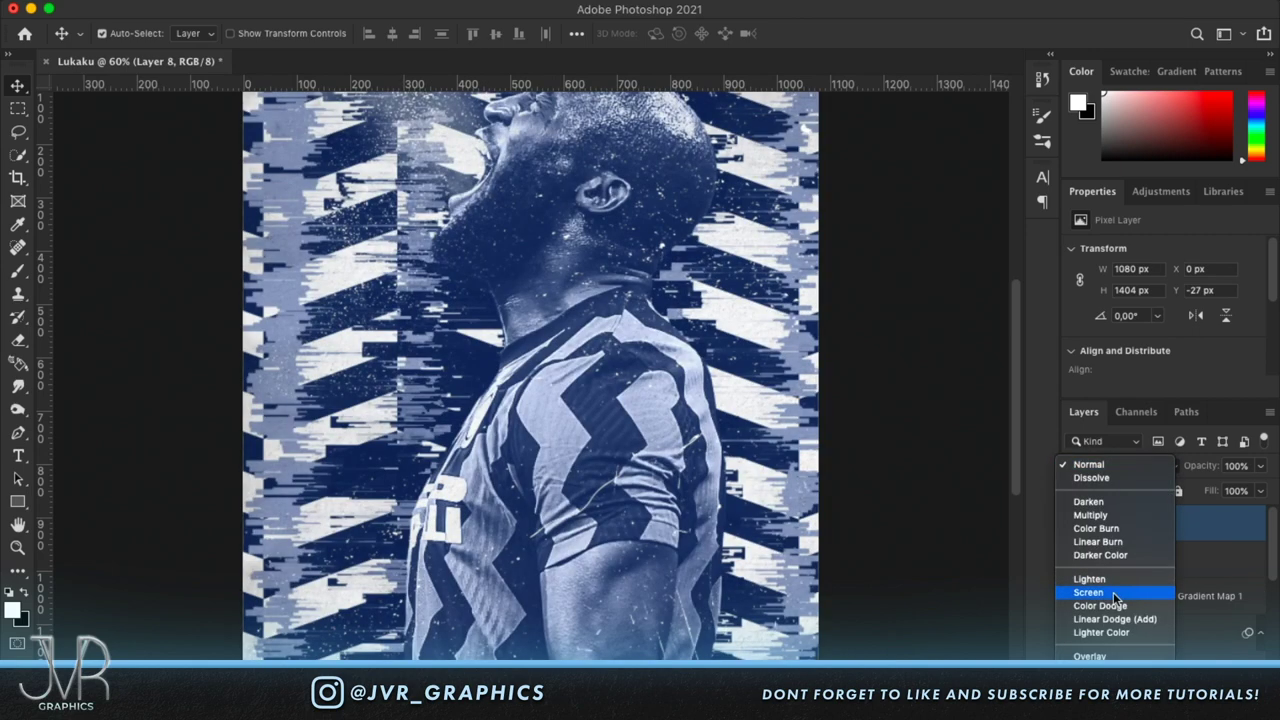
click(1115, 593)
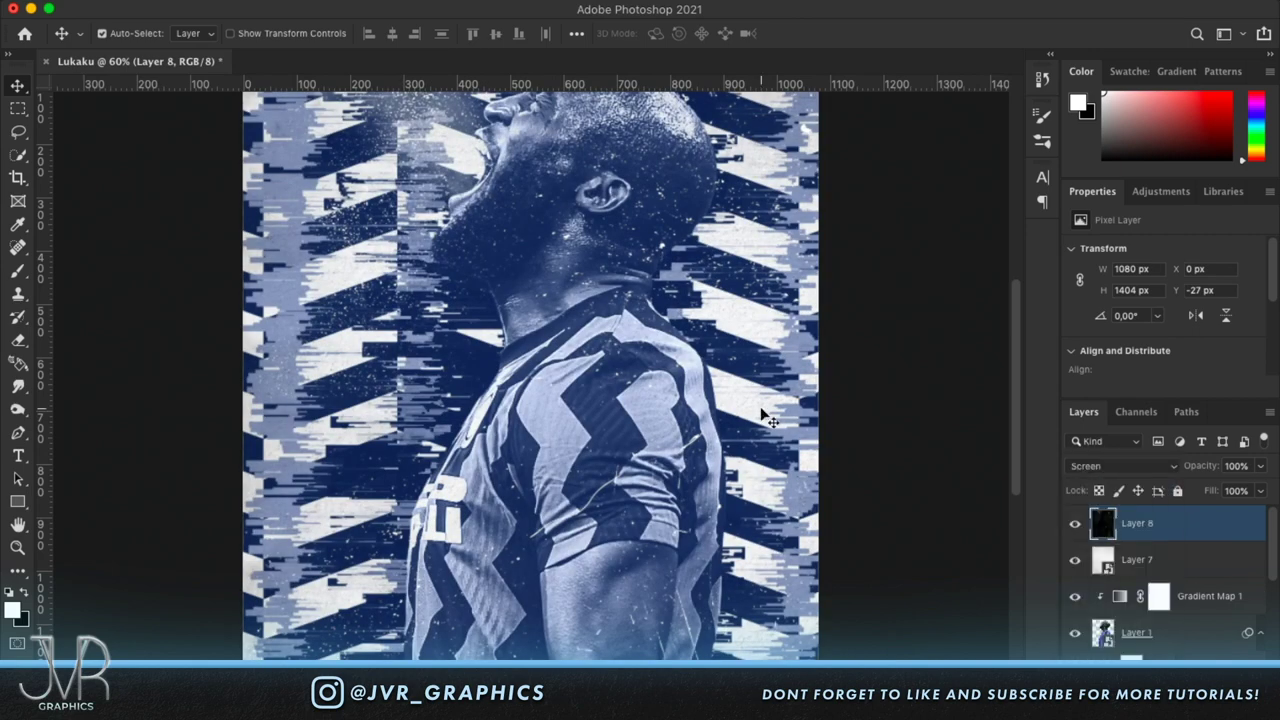
Try a Levels adjustment on Layer 8 with the midtone input at 0,53.
scroll(763, 417, up, 3)
key(ctrl)
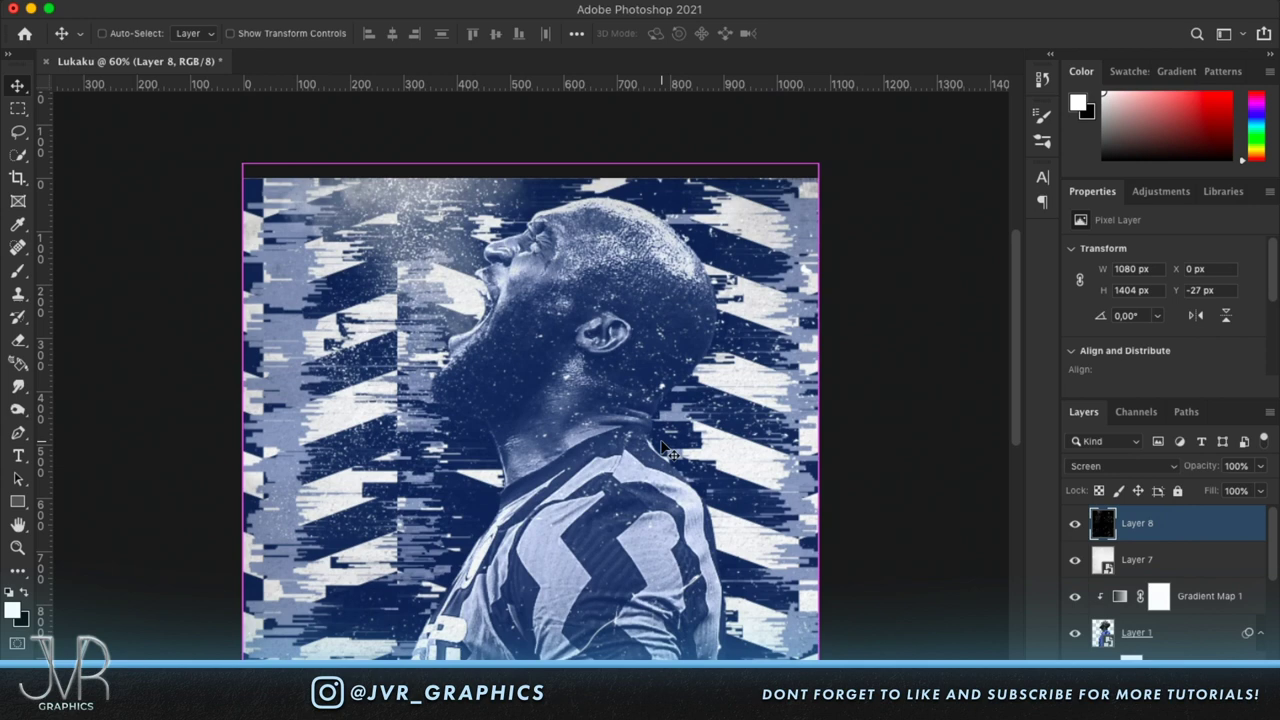
key(ctrl+l)
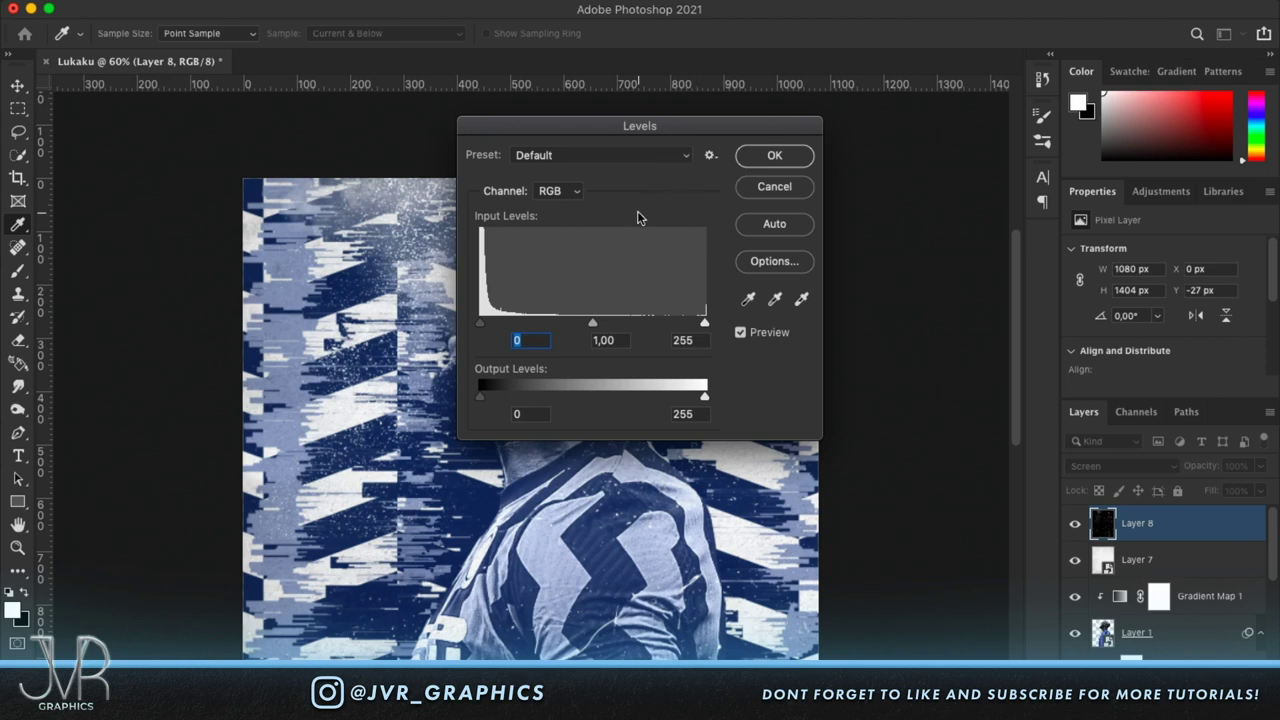
drag(592, 323, 635, 323)
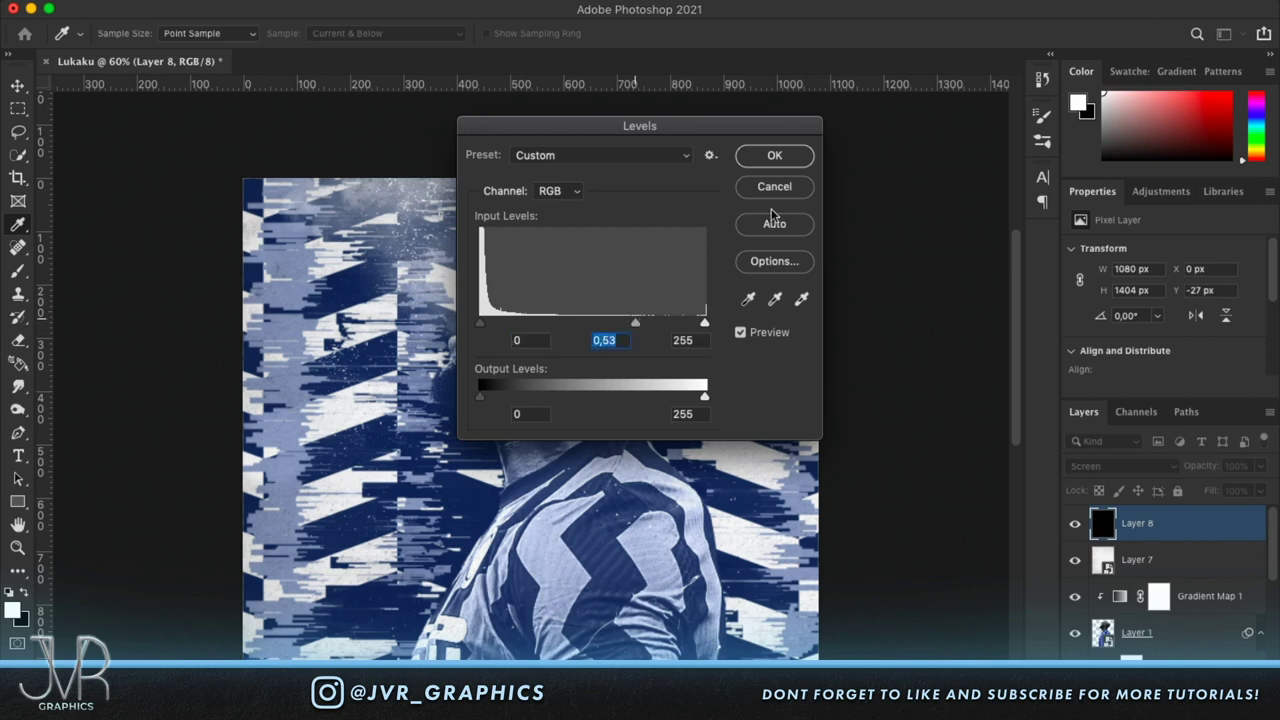
click(757, 157)
key(super)
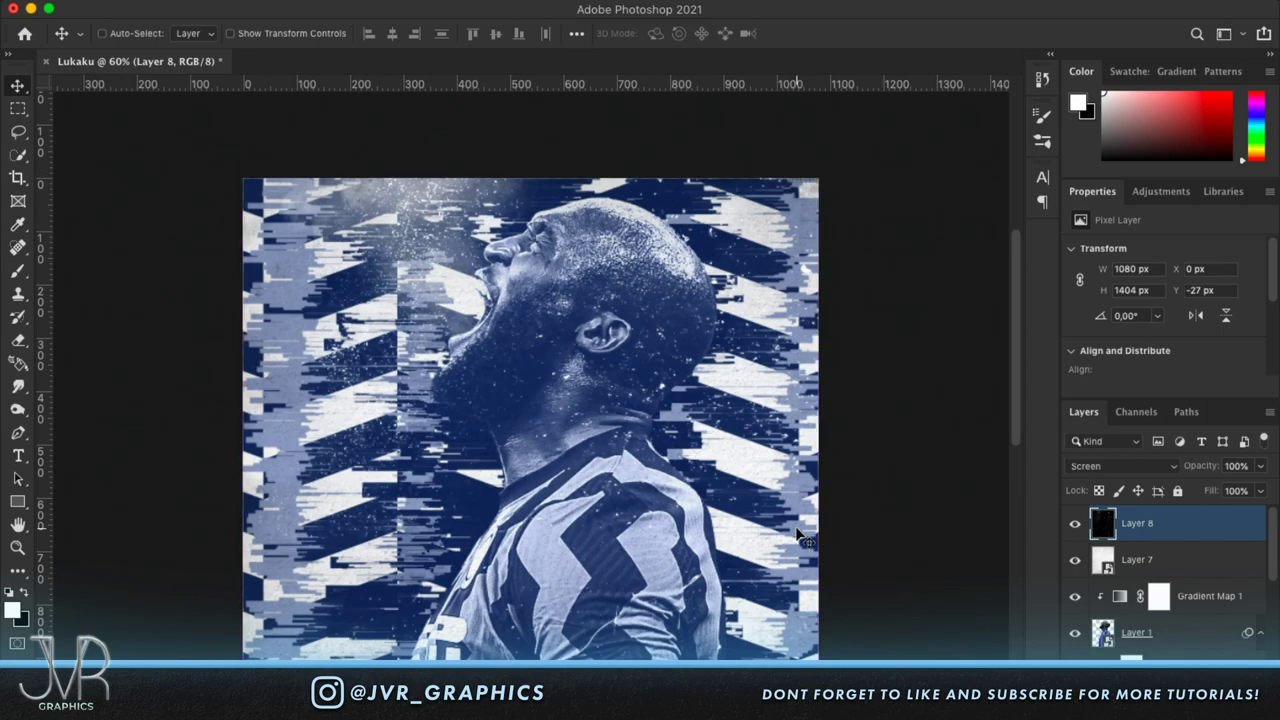
Inspect the speckled poster and add a white Solid Color fill layer directly above Gradient Map 1.
scroll(720, 520, up, 5)
scroll(722, 522, down, 5)
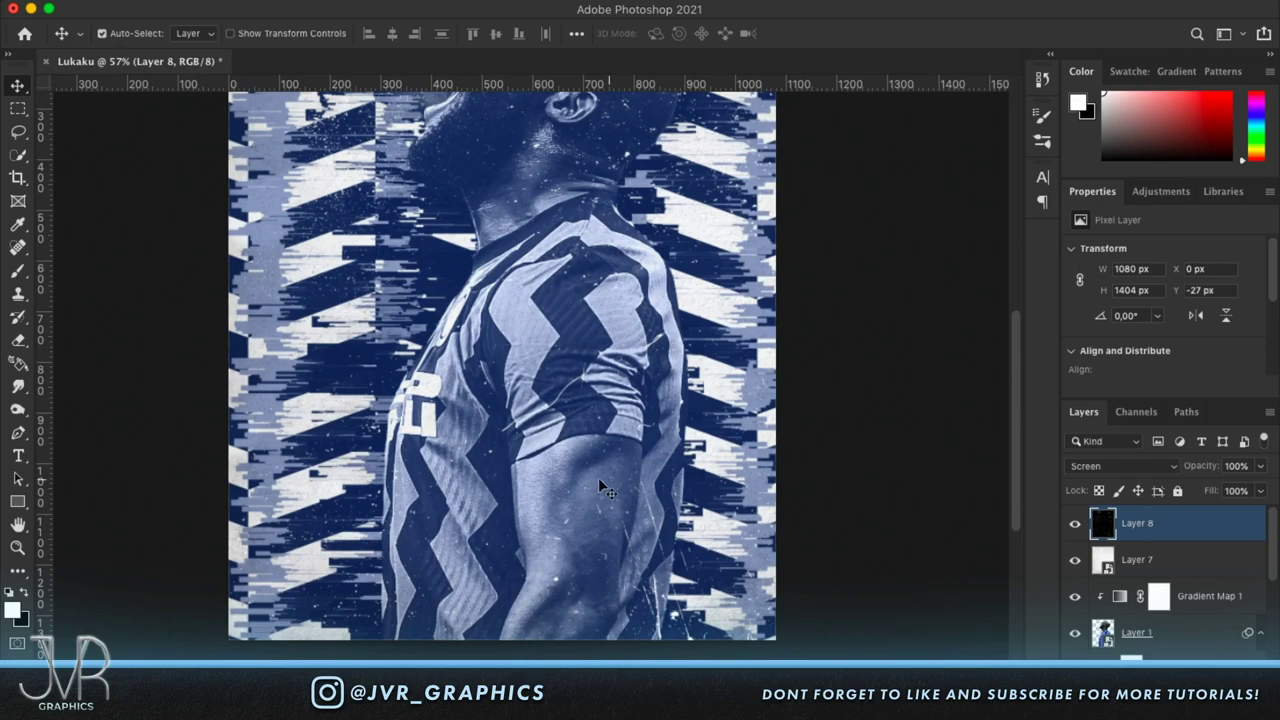
scroll(616, 497, up, 1)
scroll(620, 500, up, 5)
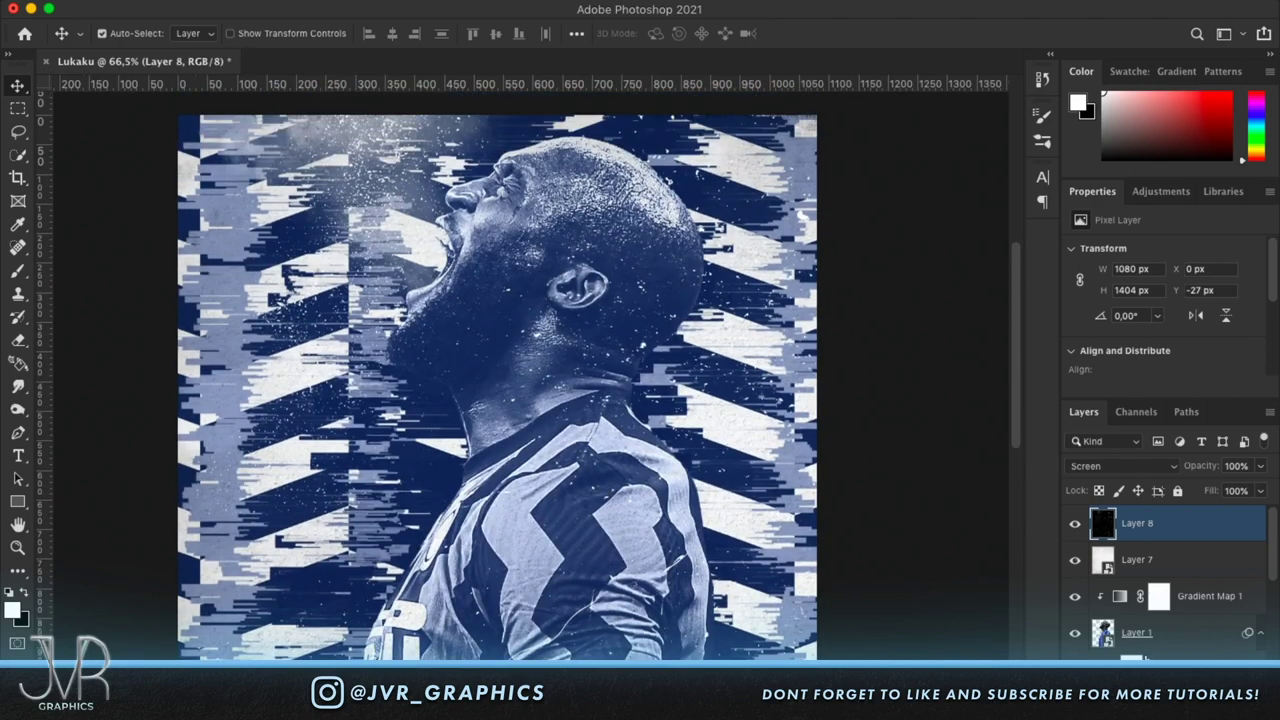
click(1210, 598)
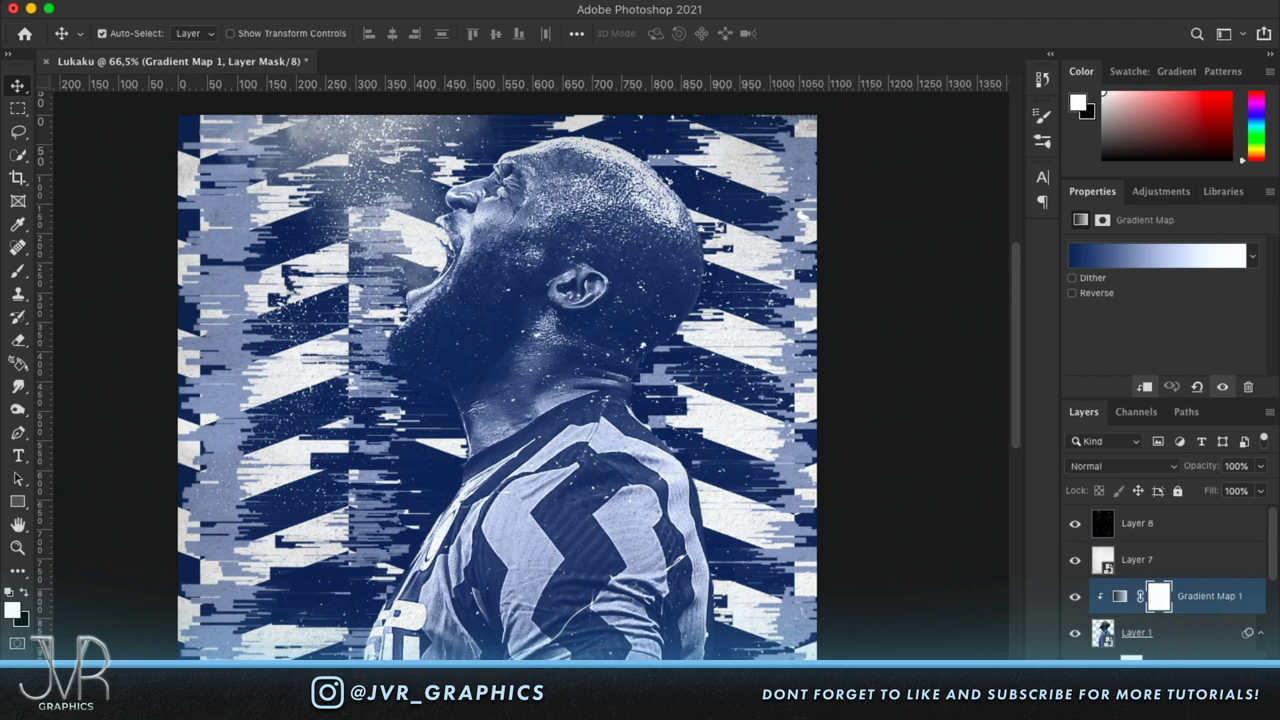
click(1130, 695)
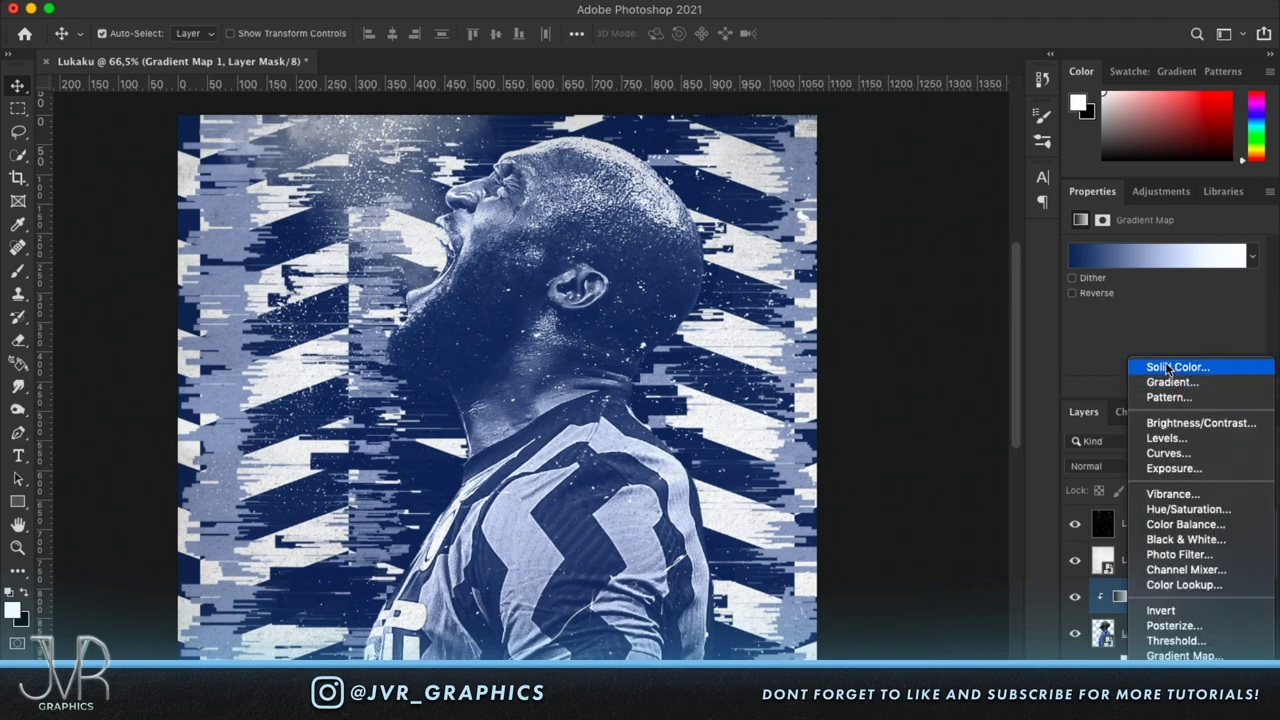
click(1167, 368)
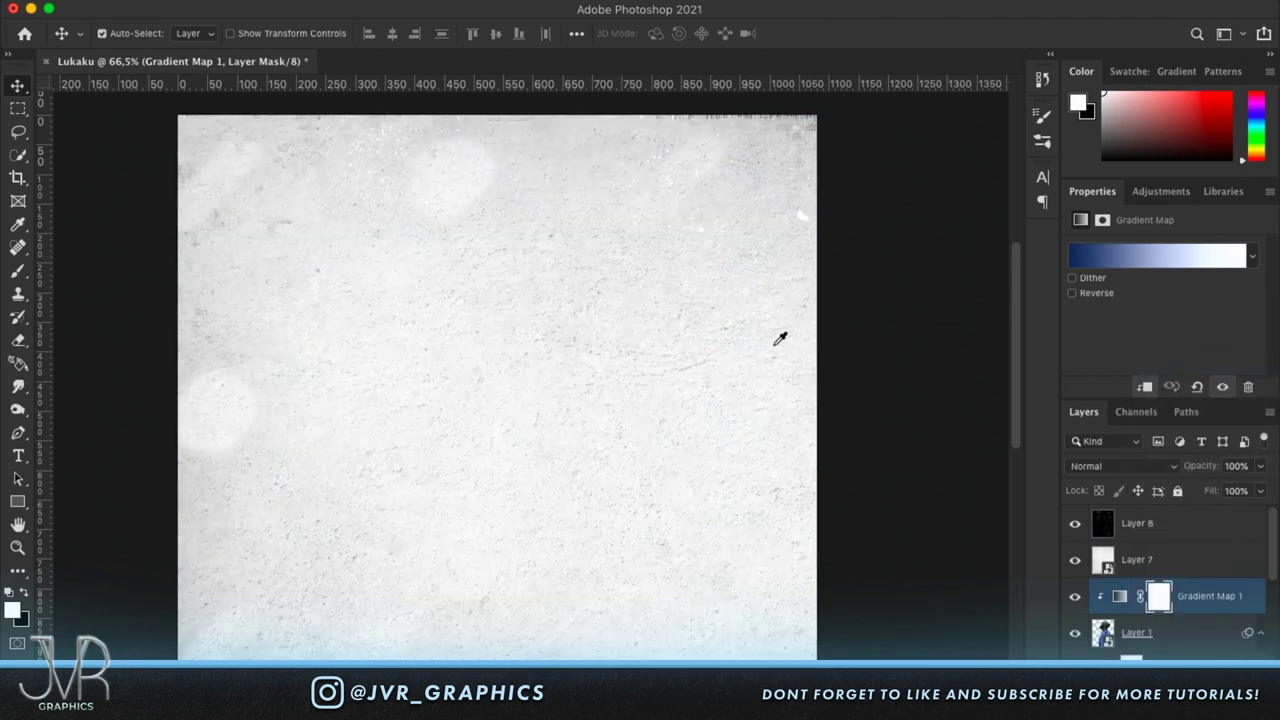
click(1178, 365)
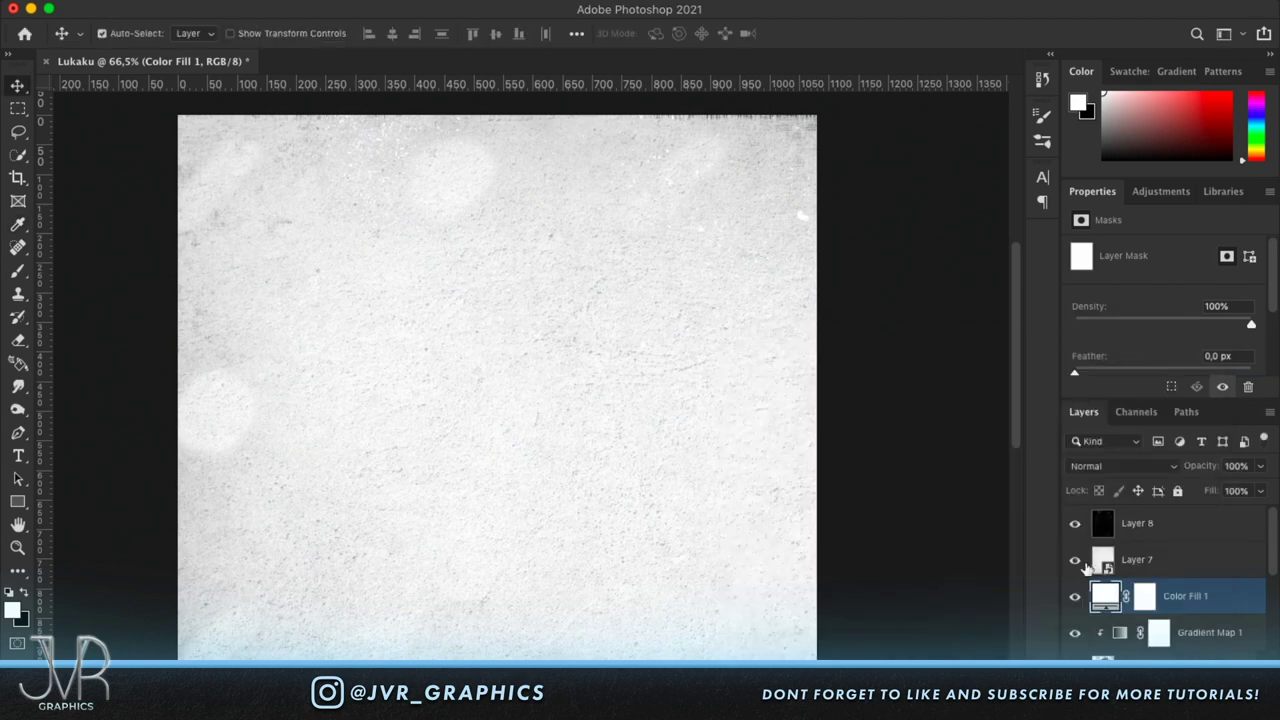
Hide Layer 7 and Layer 8, and clip Color Fill 1 to the player beneath it.
click(1076, 562)
click(1077, 522)
drag(1161, 597, 1192, 602)
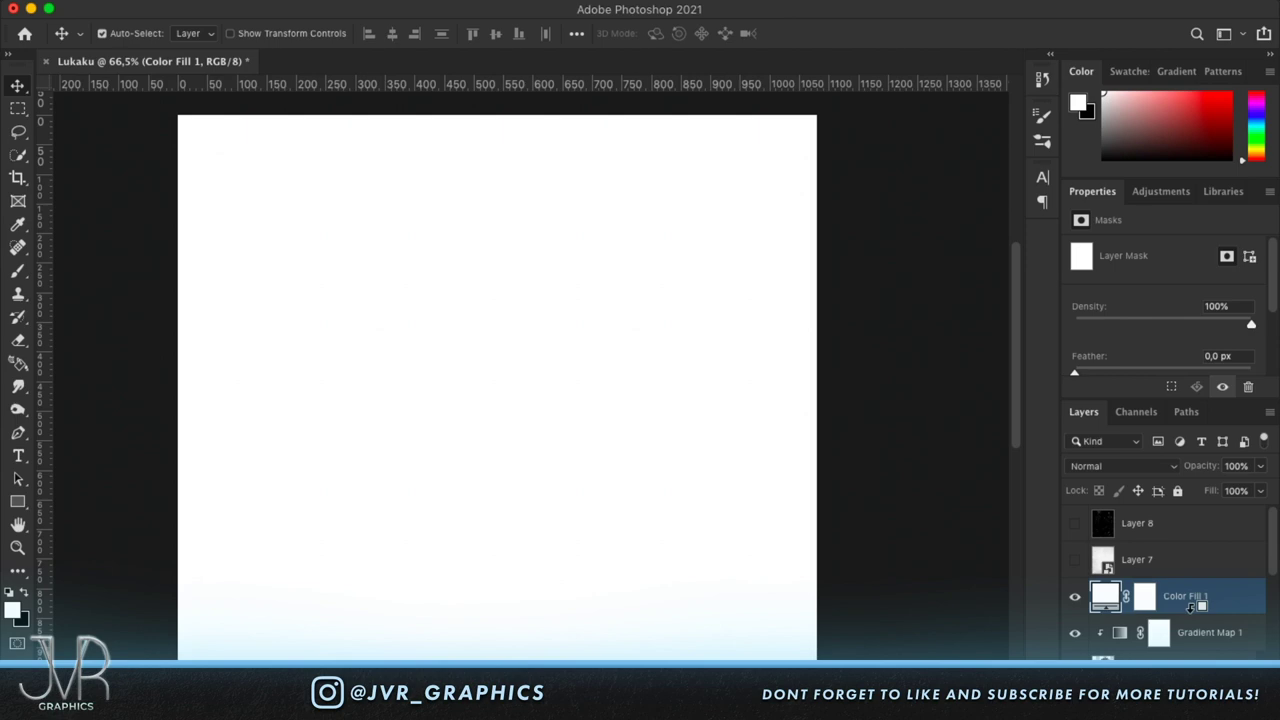
alt+click(1192, 604)
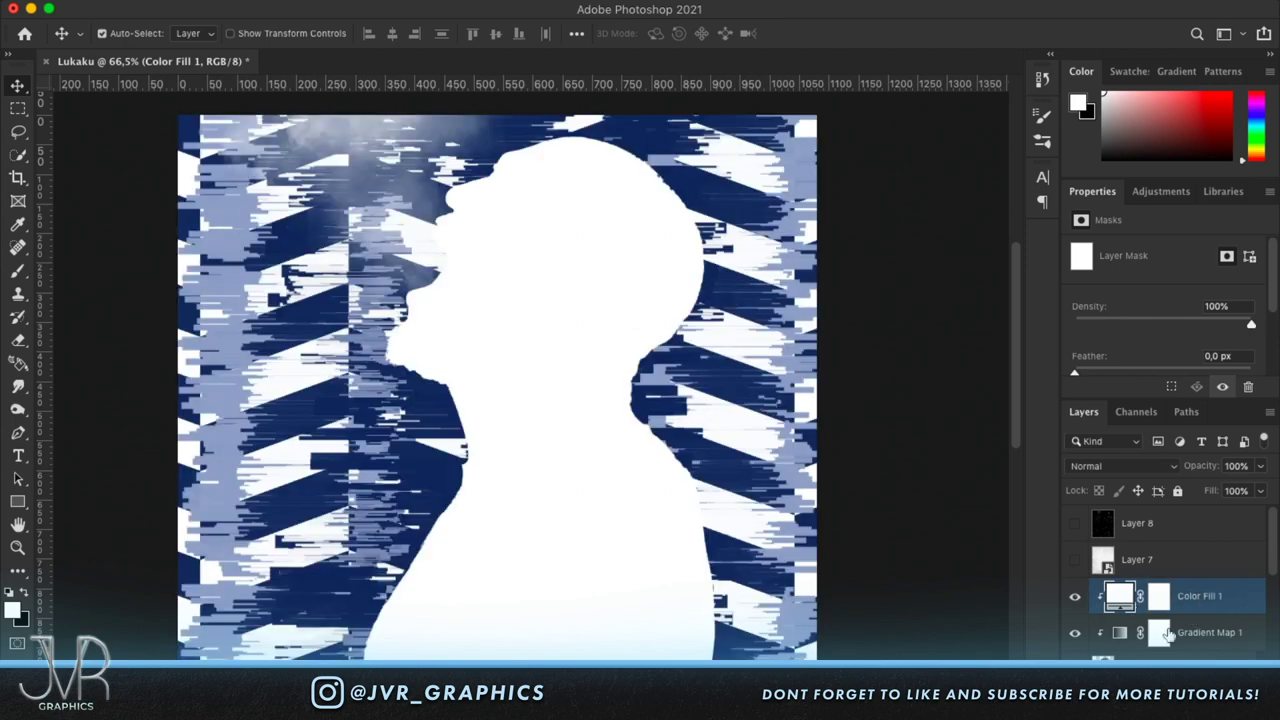
Set Color Fill 1's Blend If underlying-layer dark sliders to a split of 137 / 223, limiting the white to the player's highlights.
double_click(1248, 606)
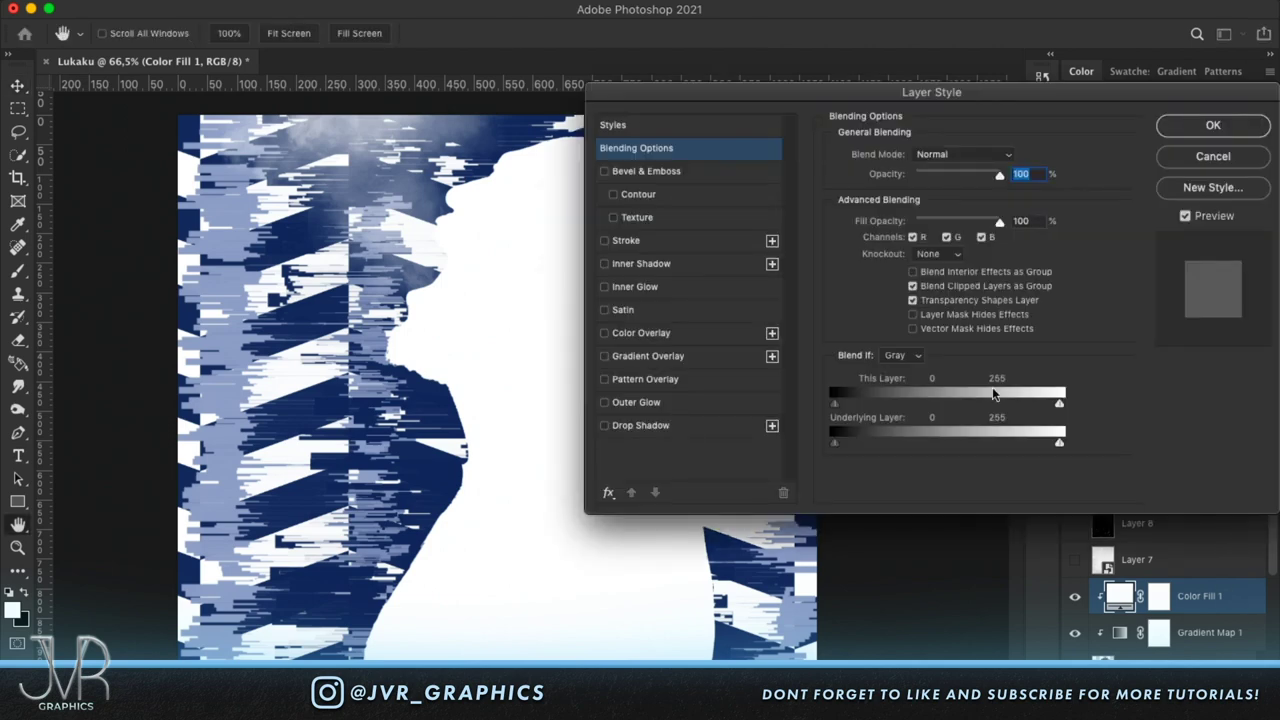
drag(910, 92, 852, 80)
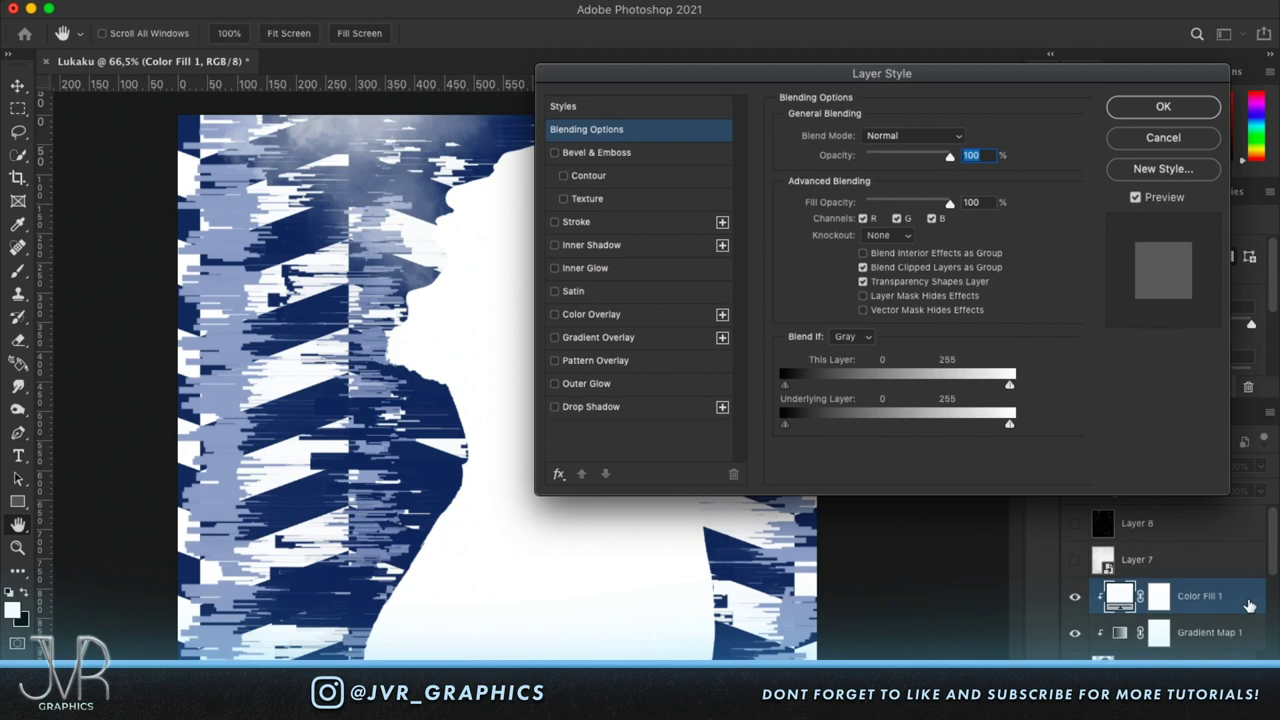
drag(784, 425, 893, 428)
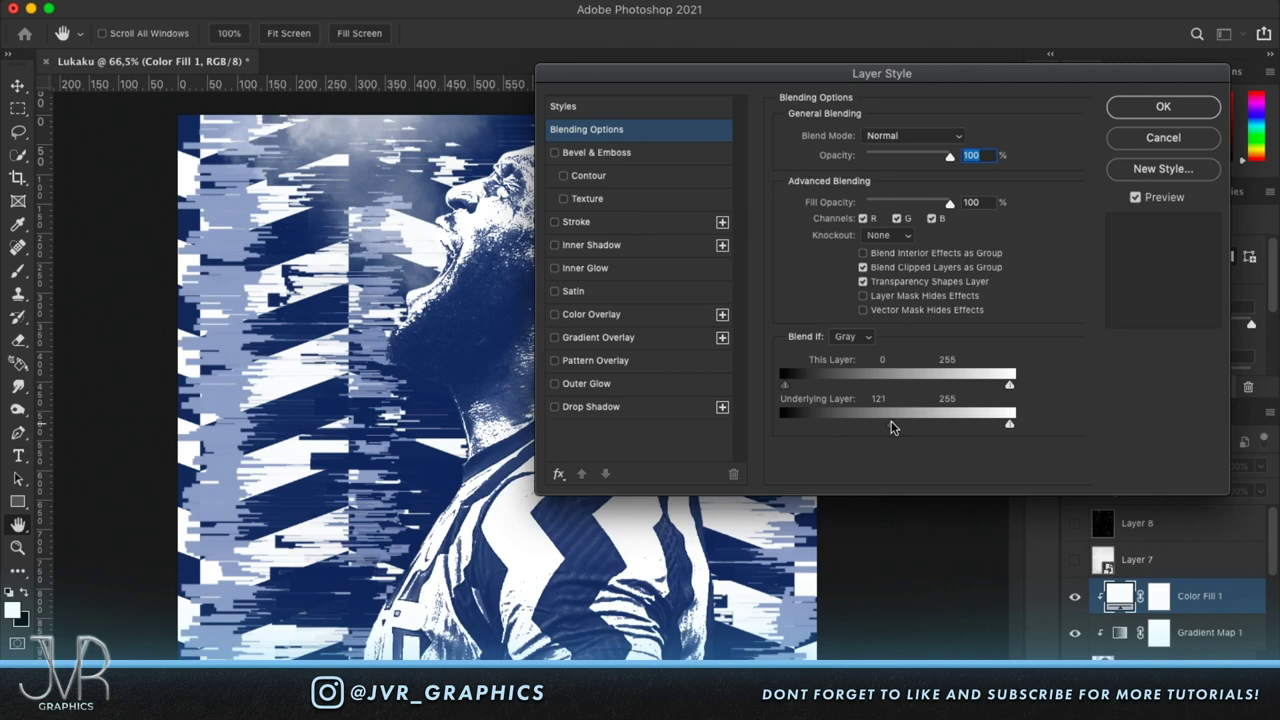
key(alt)
drag(893, 428, 866, 425)
drag(829, 75, 943, 102)
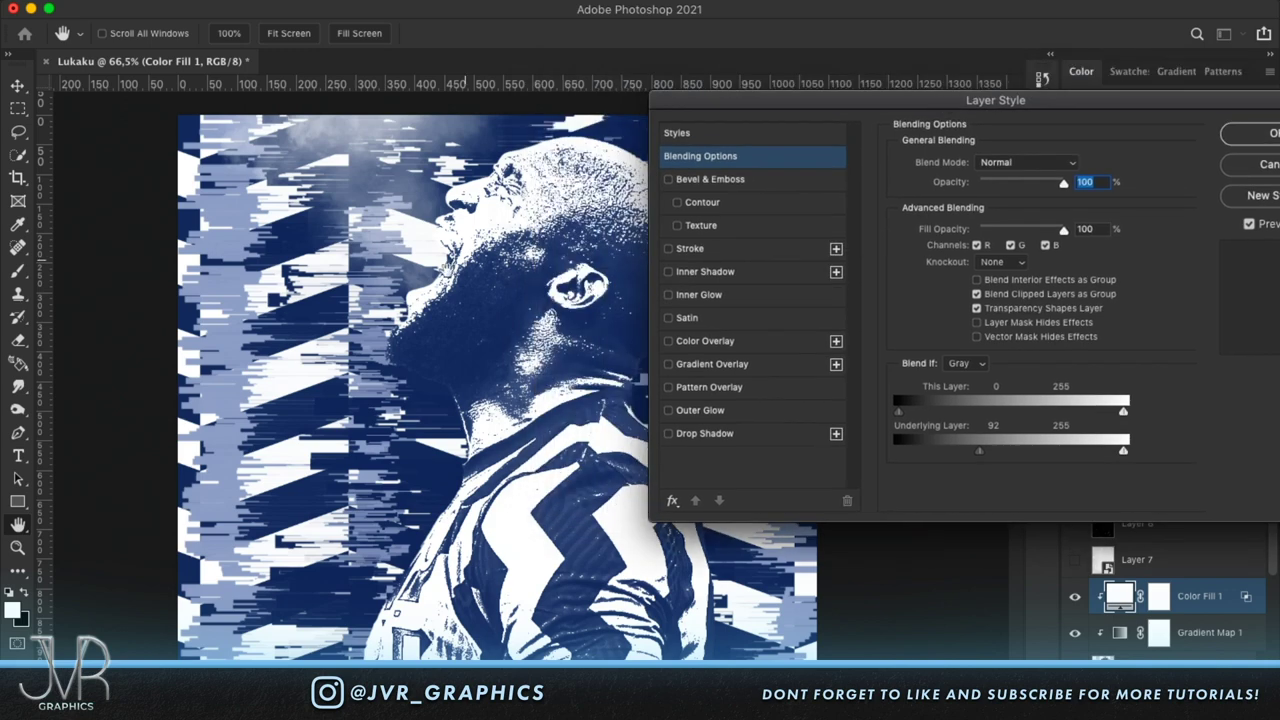
drag(980, 453, 1012, 453)
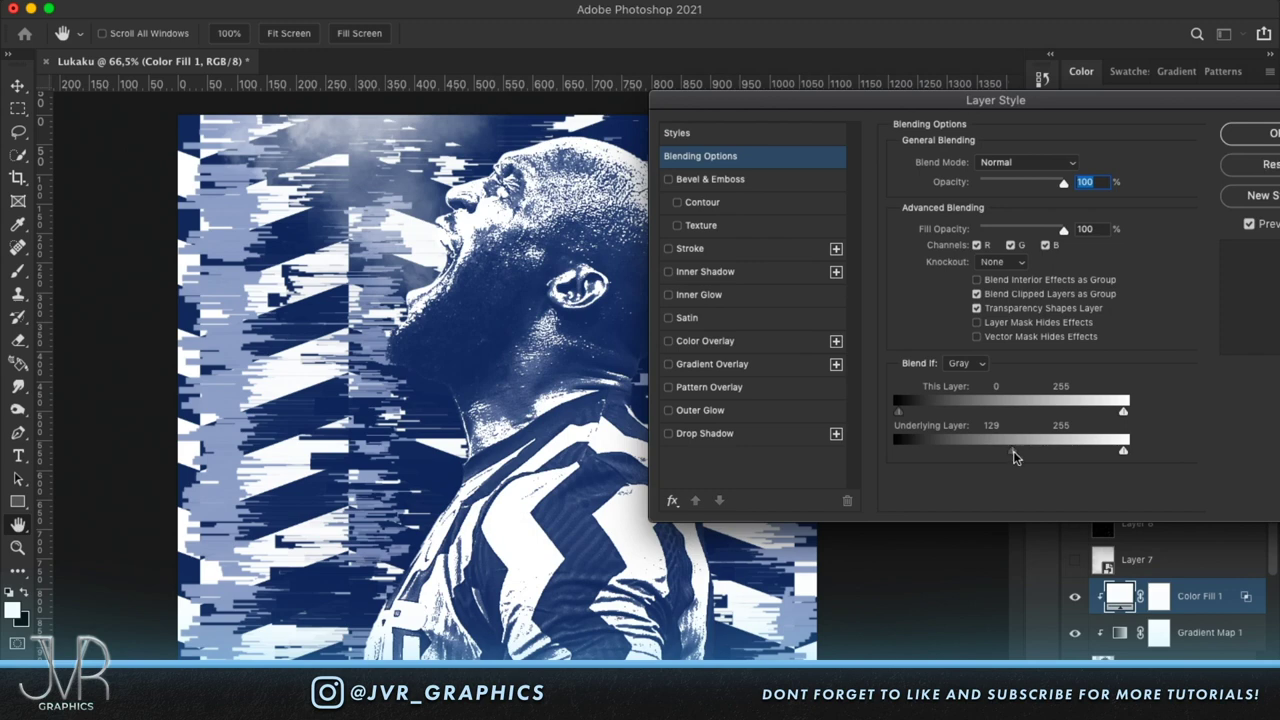
alt+drag(1013, 456, 1010, 456)
drag(1018, 457, 1100, 459)
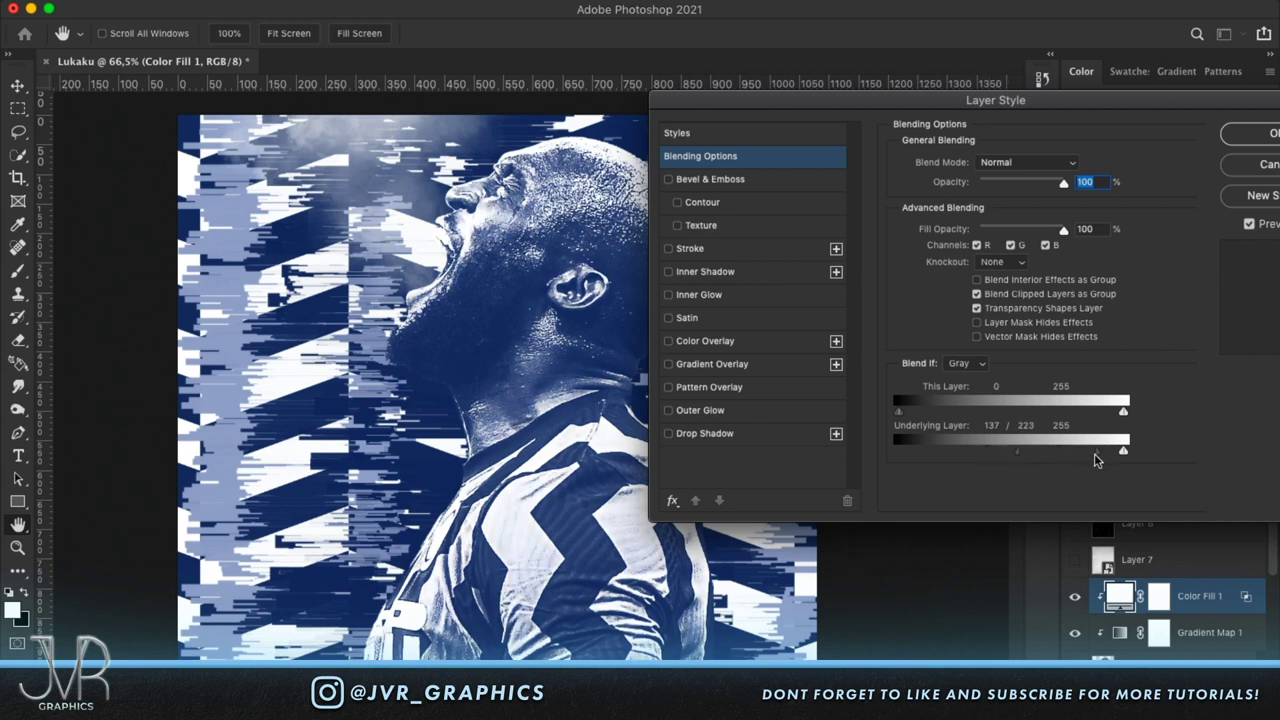
click(1262, 137)
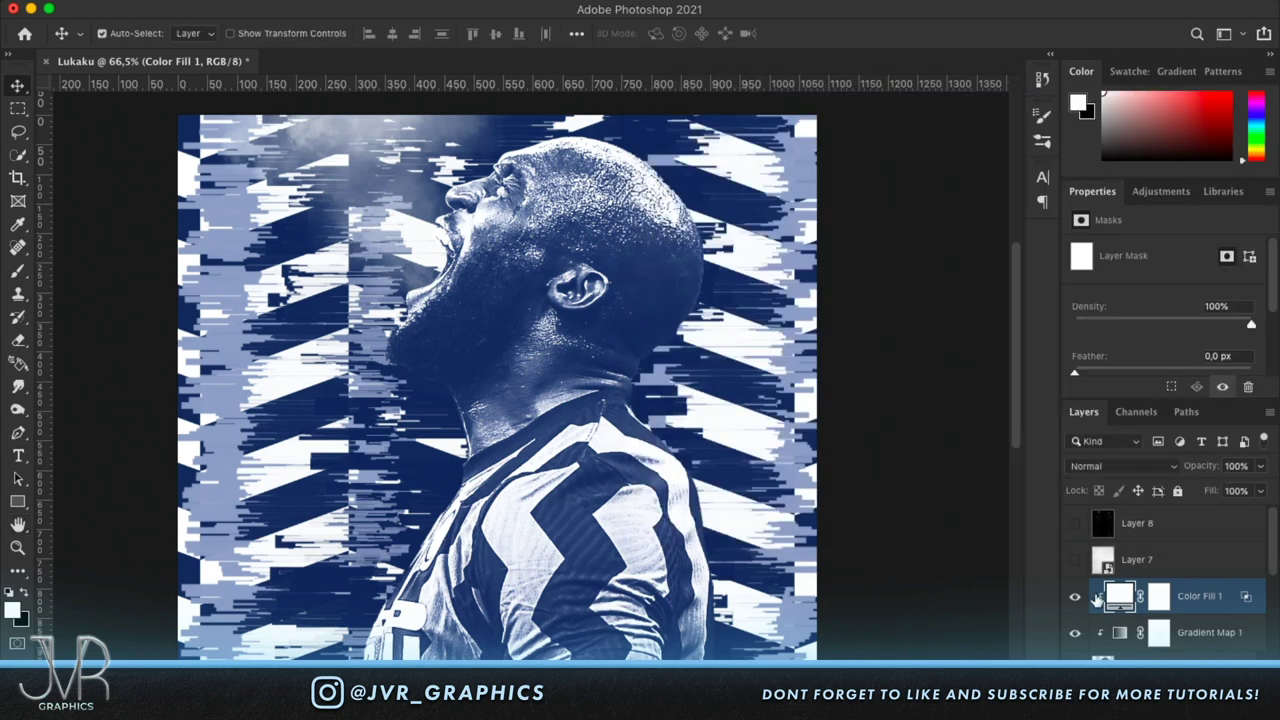
Compare the player with Color Fill 1 hidden and shown, and examine the whole poster.
click(1075, 598)
click(1075, 598)
click(1075, 598)
click(1075, 598)
scroll(680, 437, down, 2)
scroll(680, 437, up, 1)
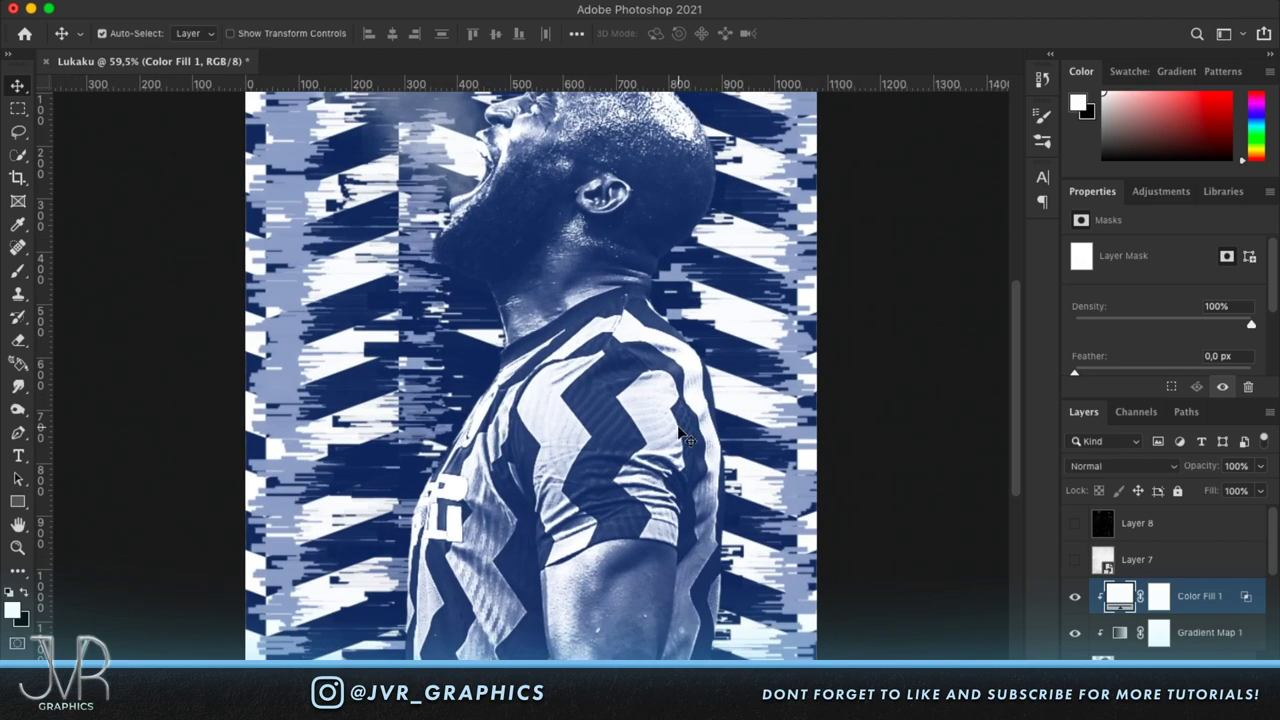
scroll(680, 437, down, 2)
scroll(1165, 580, down, 3)
scroll(1165, 580, down, 1)
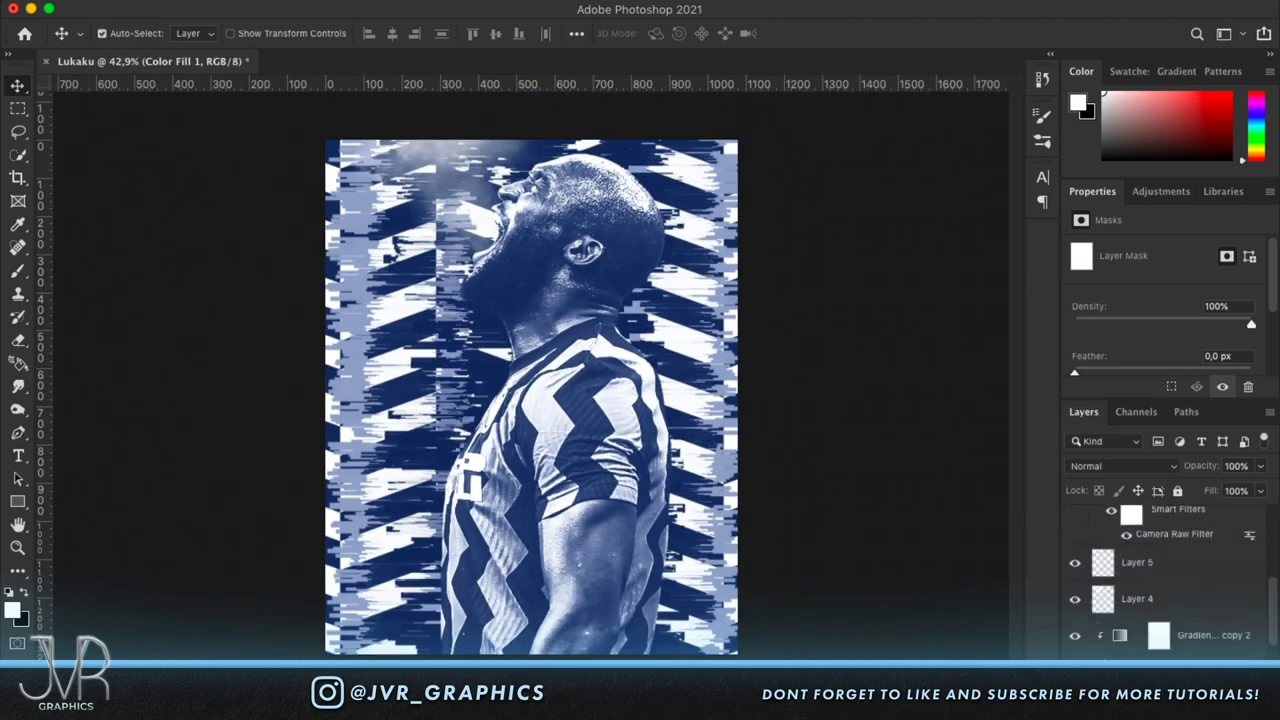
Examine the color stops of Gradient Map 1 copy 2 and Gradient Map 1 copy, and compare the background with Line 3 hidden and shown.
scroll(815, 469, up, 2)
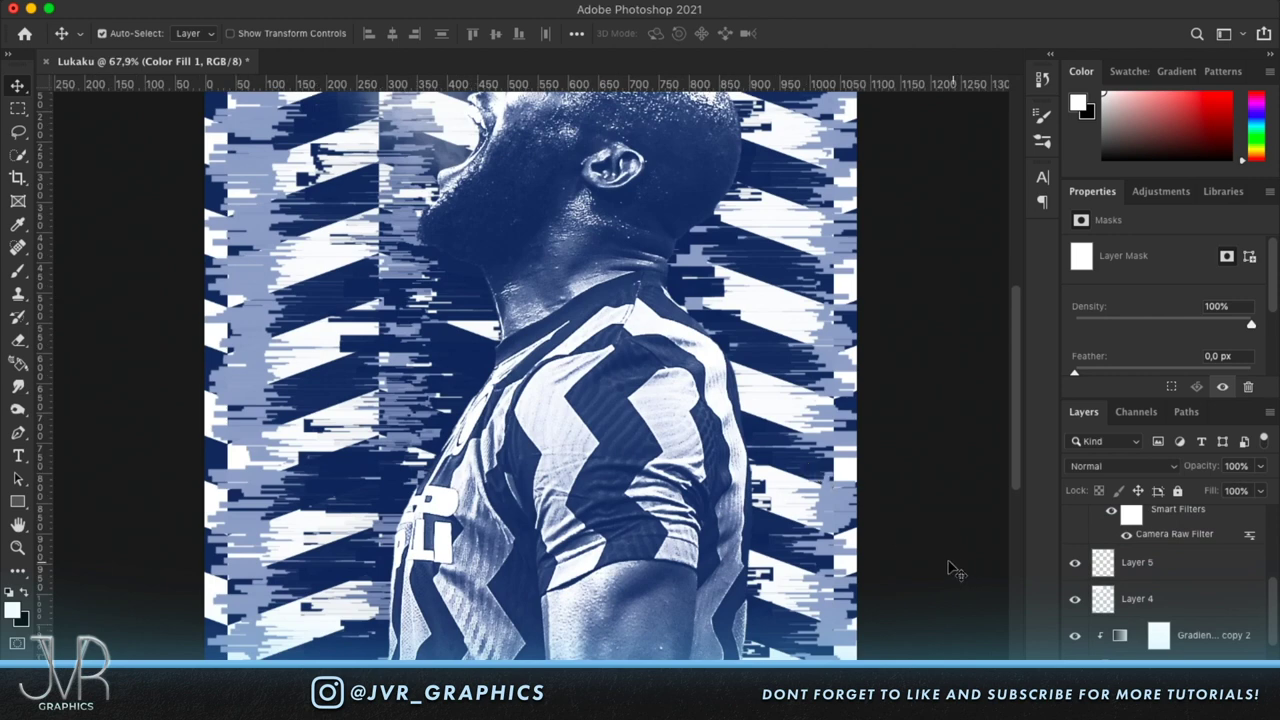
scroll(880, 531, up, 3)
scroll(1199, 638, down, 2)
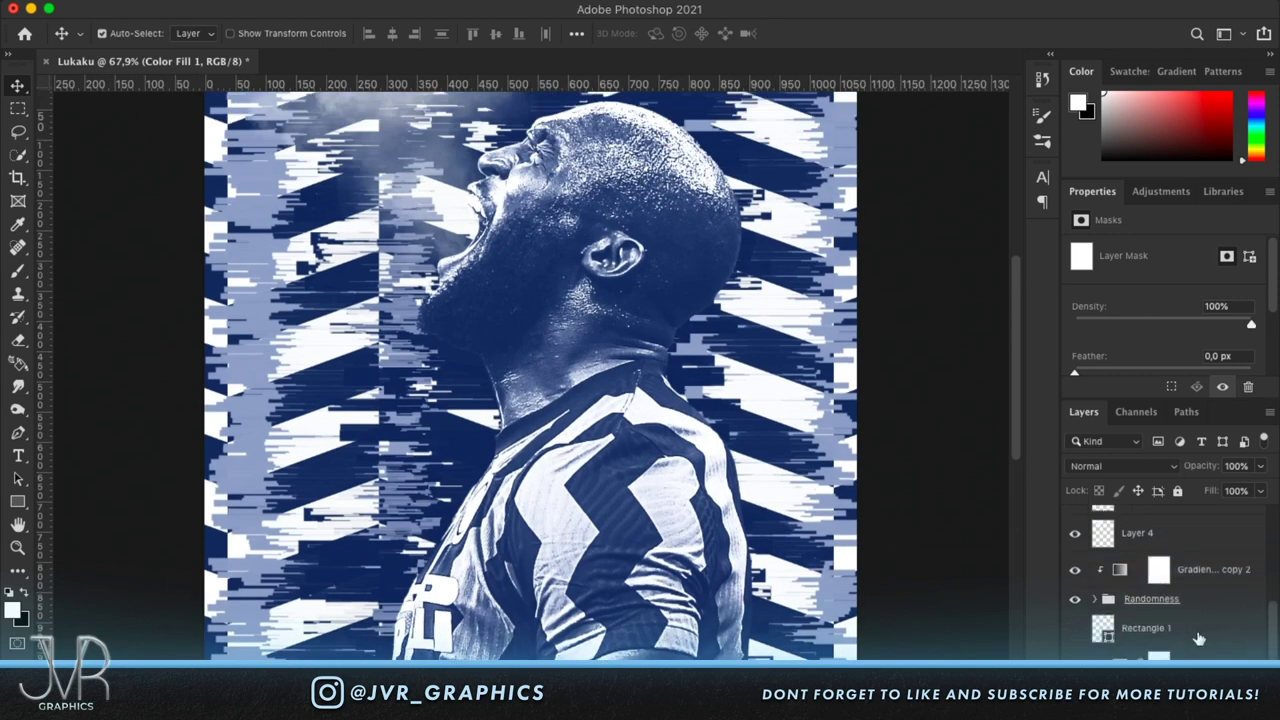
click(1115, 572)
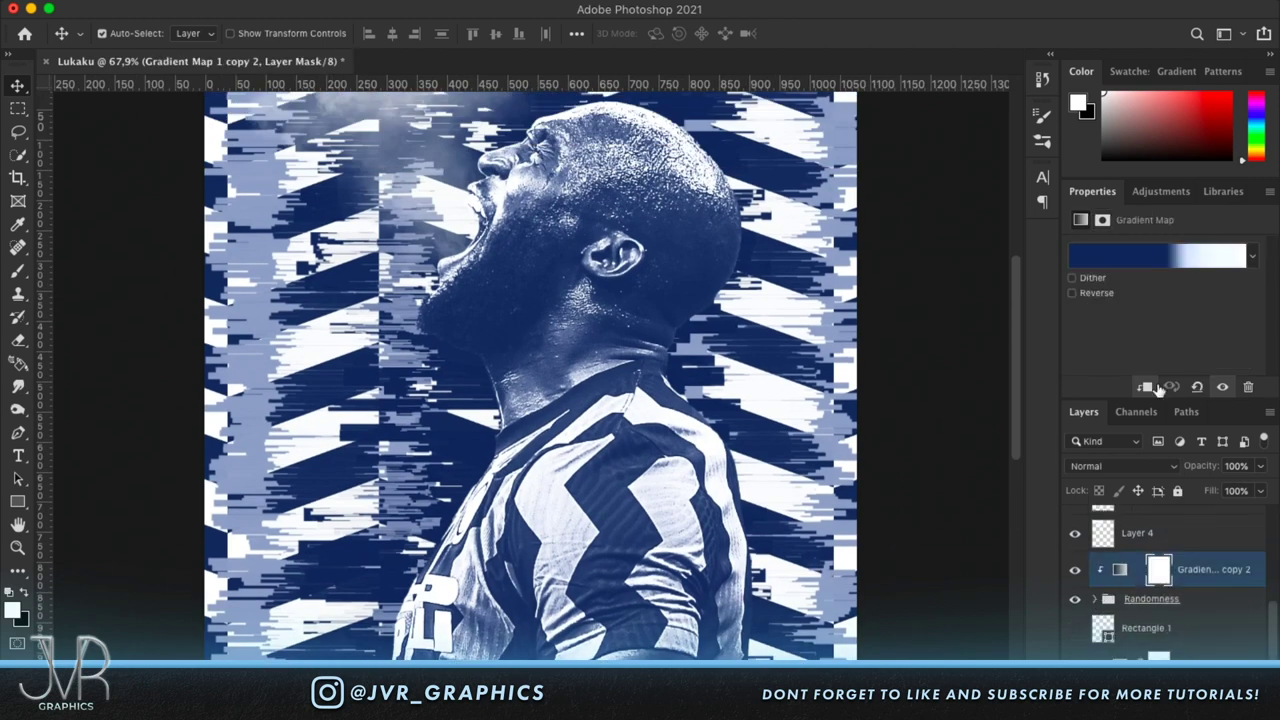
click(1148, 260)
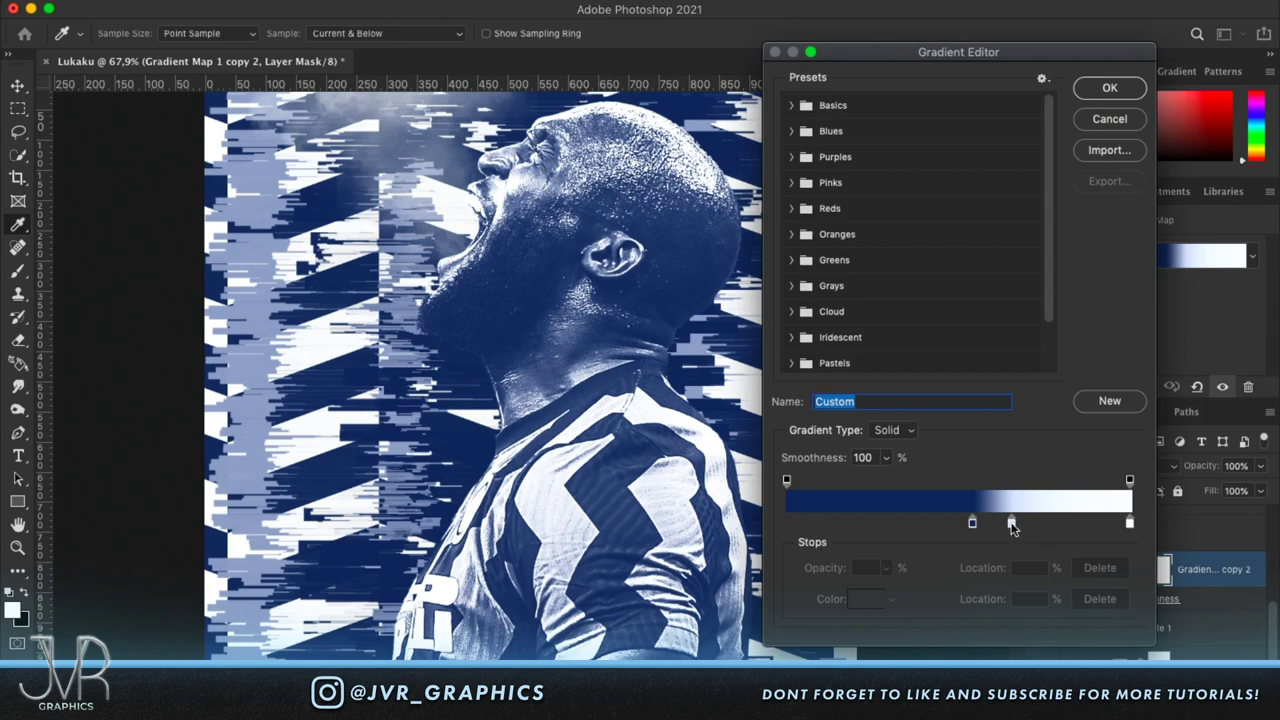
drag(952, 56, 991, 46)
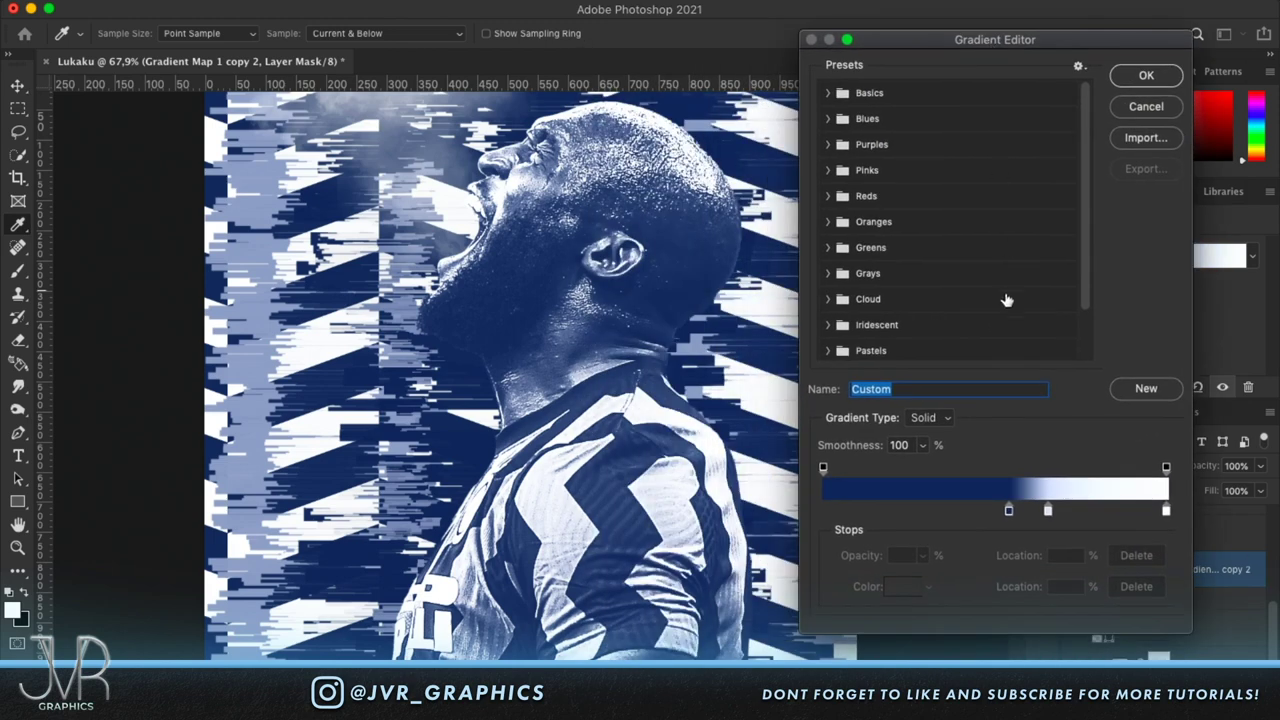
click(1146, 105)
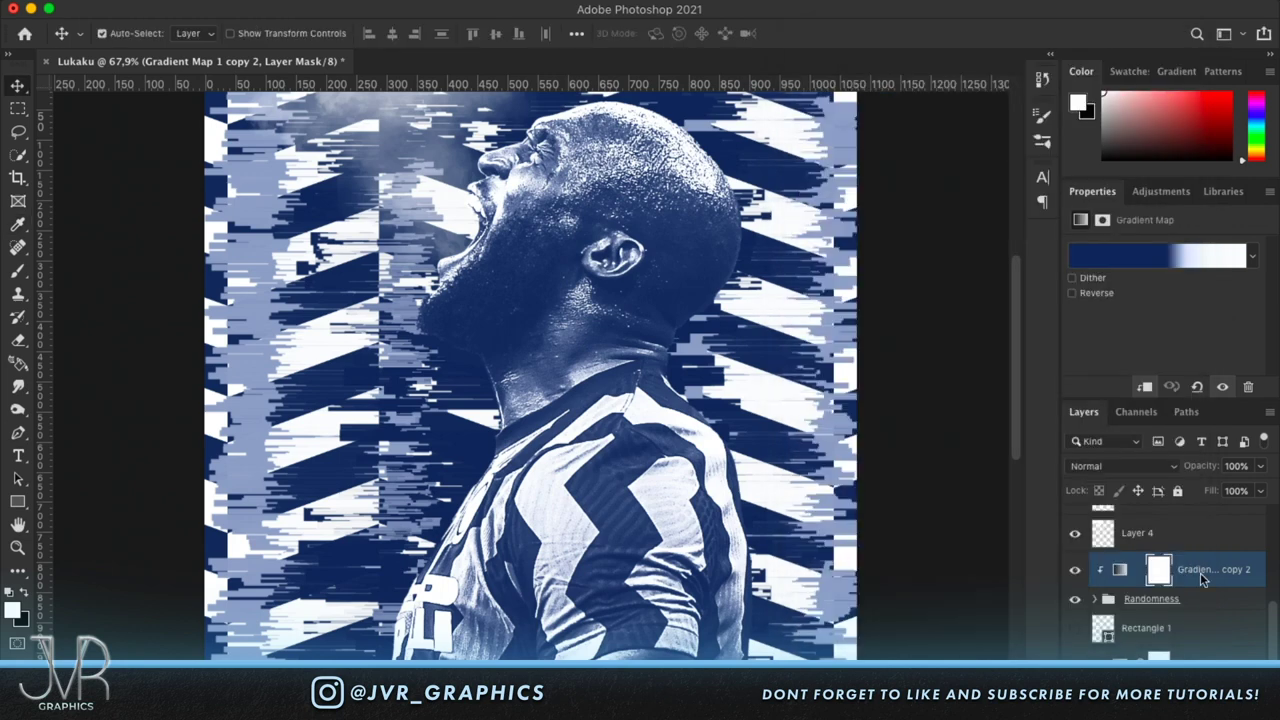
scroll(1170, 580, down, 2)
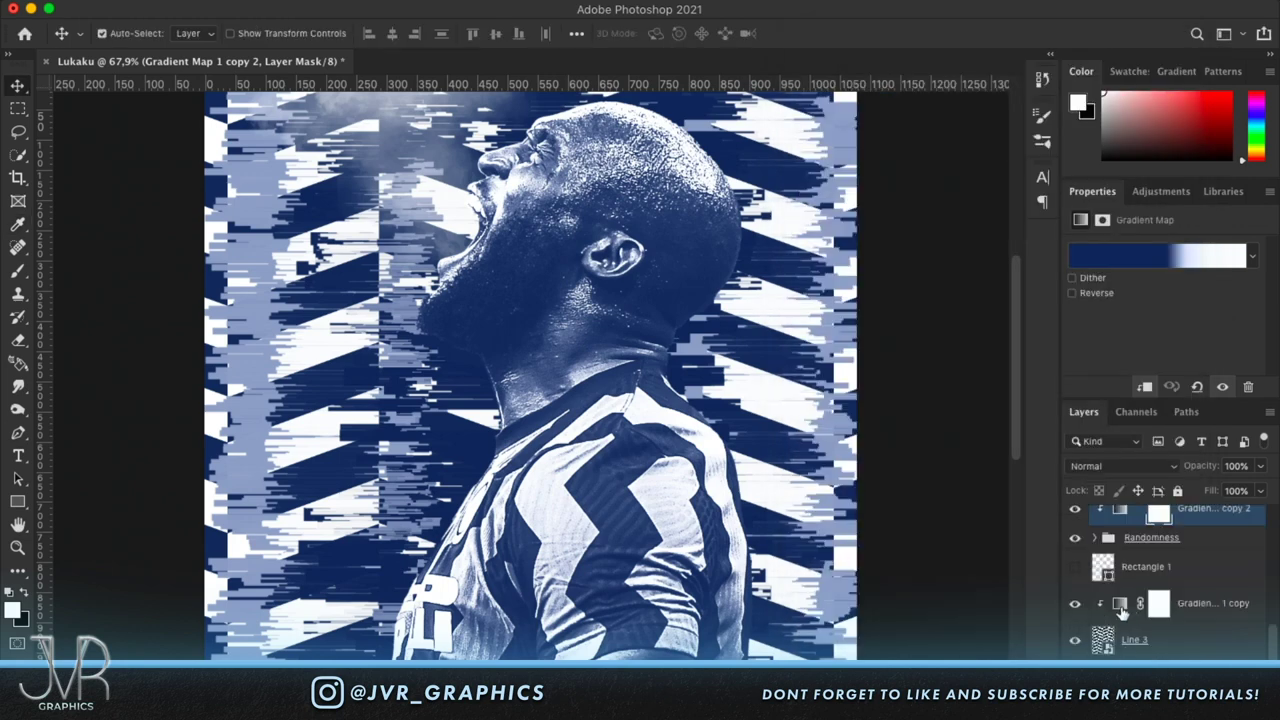
click(1210, 603)
click(1149, 262)
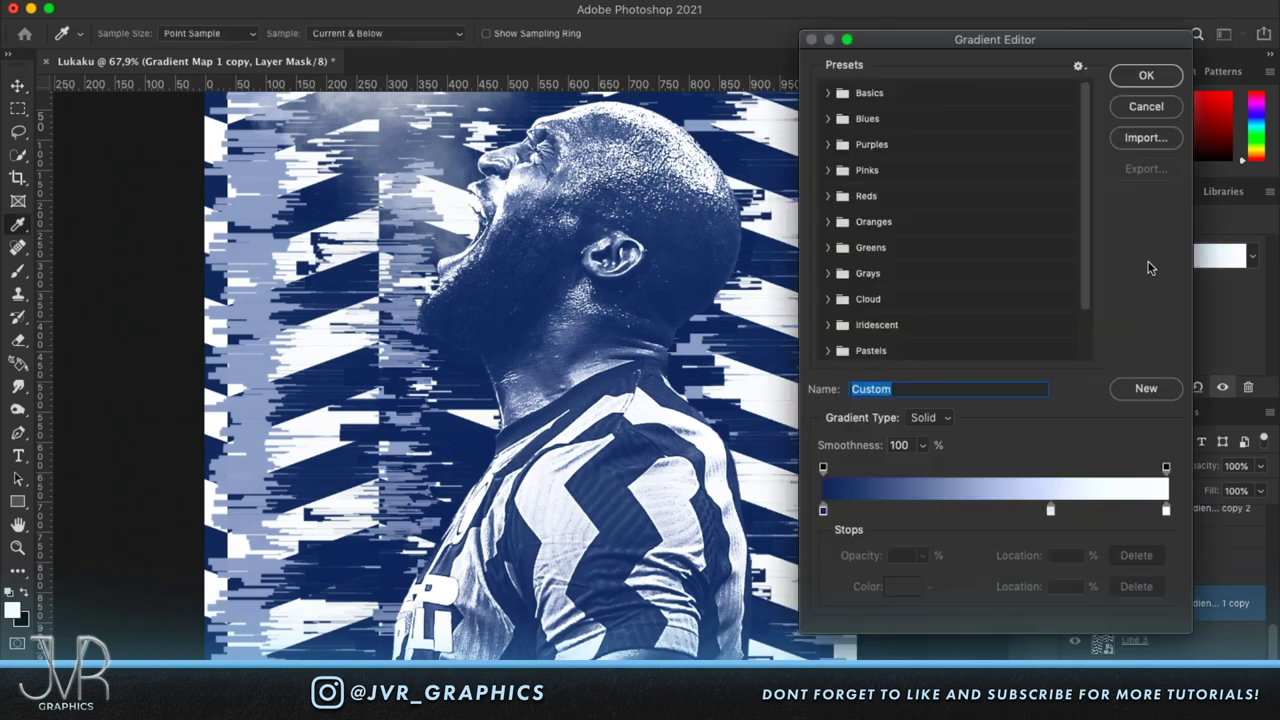
click(1146, 75)
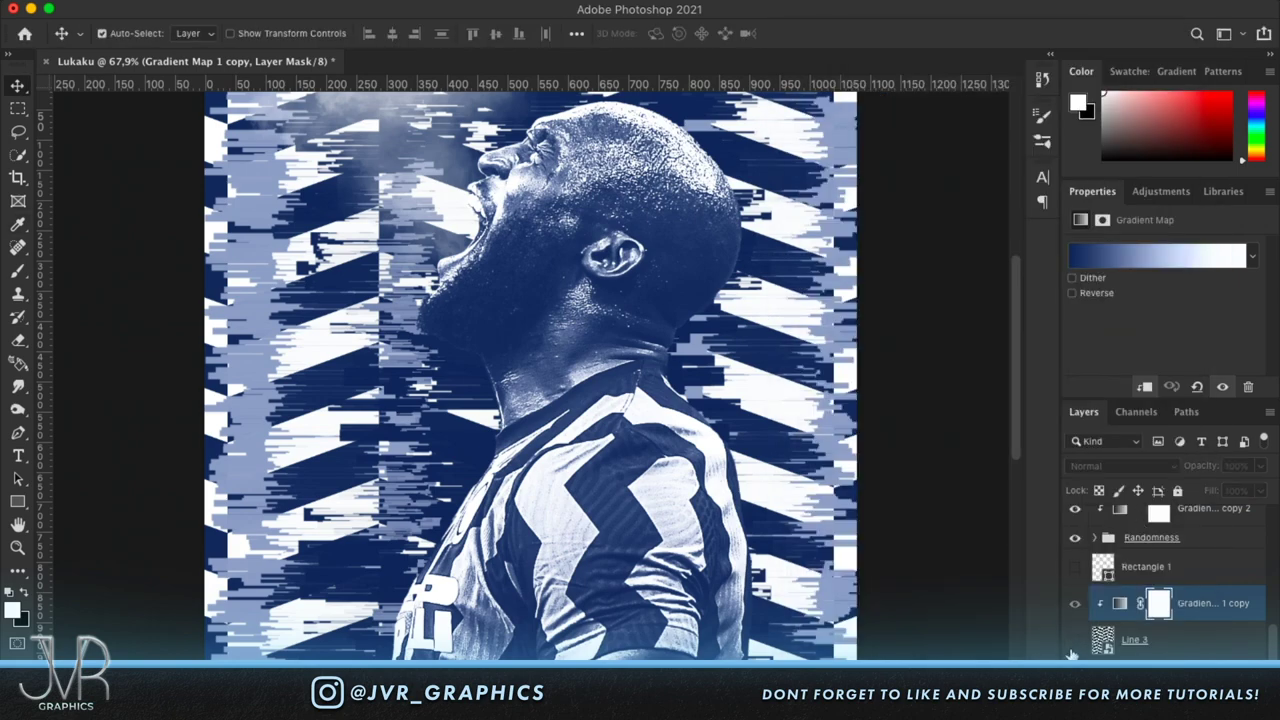
click(1074, 642)
click(1074, 642)
Add a light gray Solid Color fill layer (#e5e5e5) directly above the Background layer.
key(alt+shift+bracketleft)
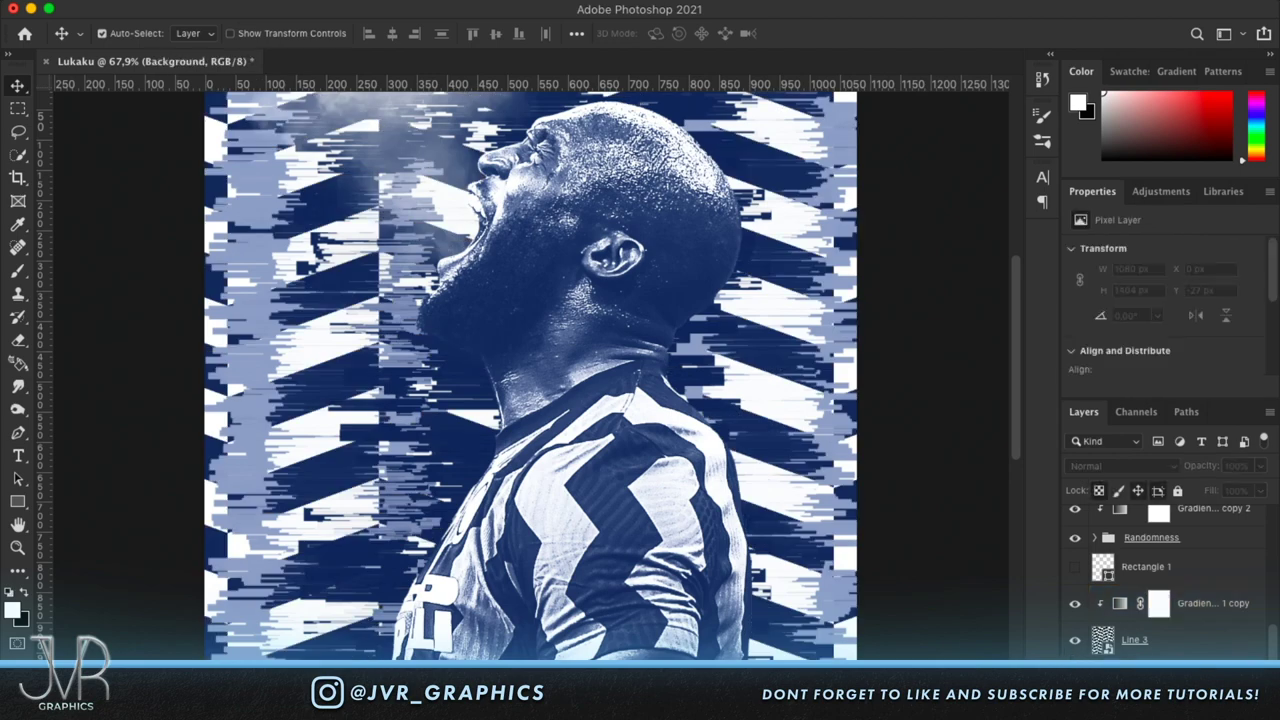
click(1155, 690)
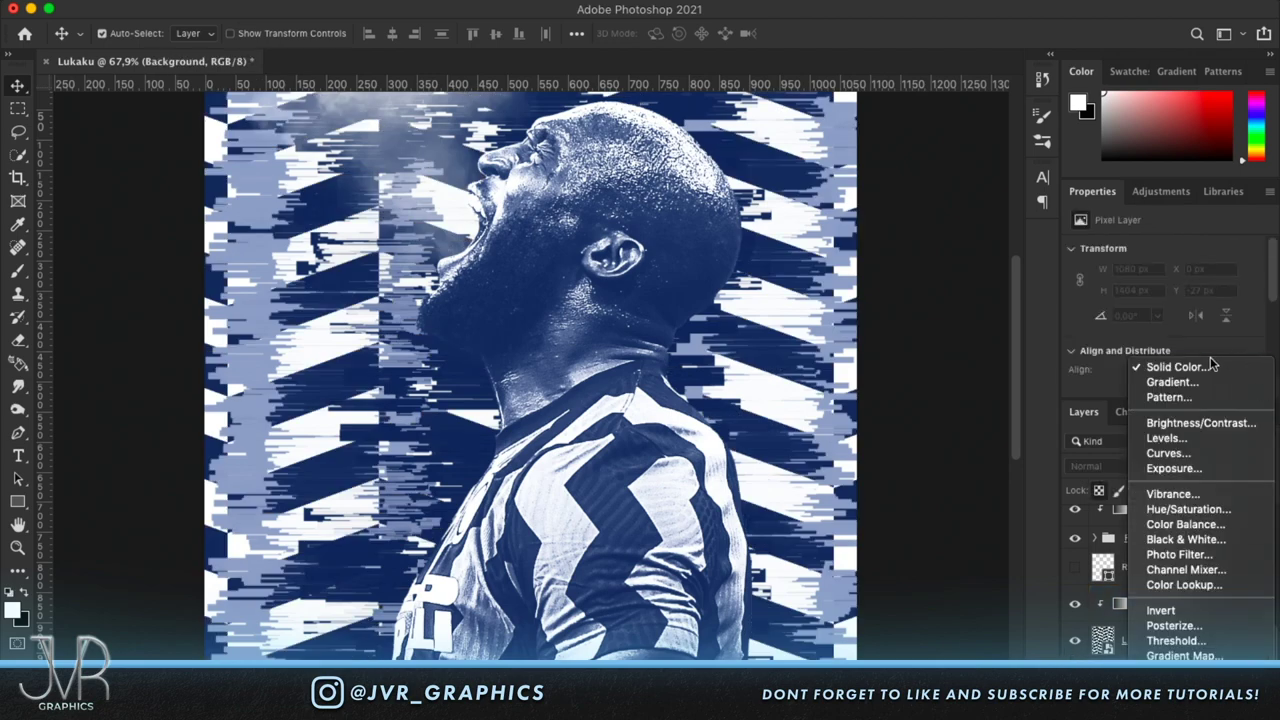
click(1202, 370)
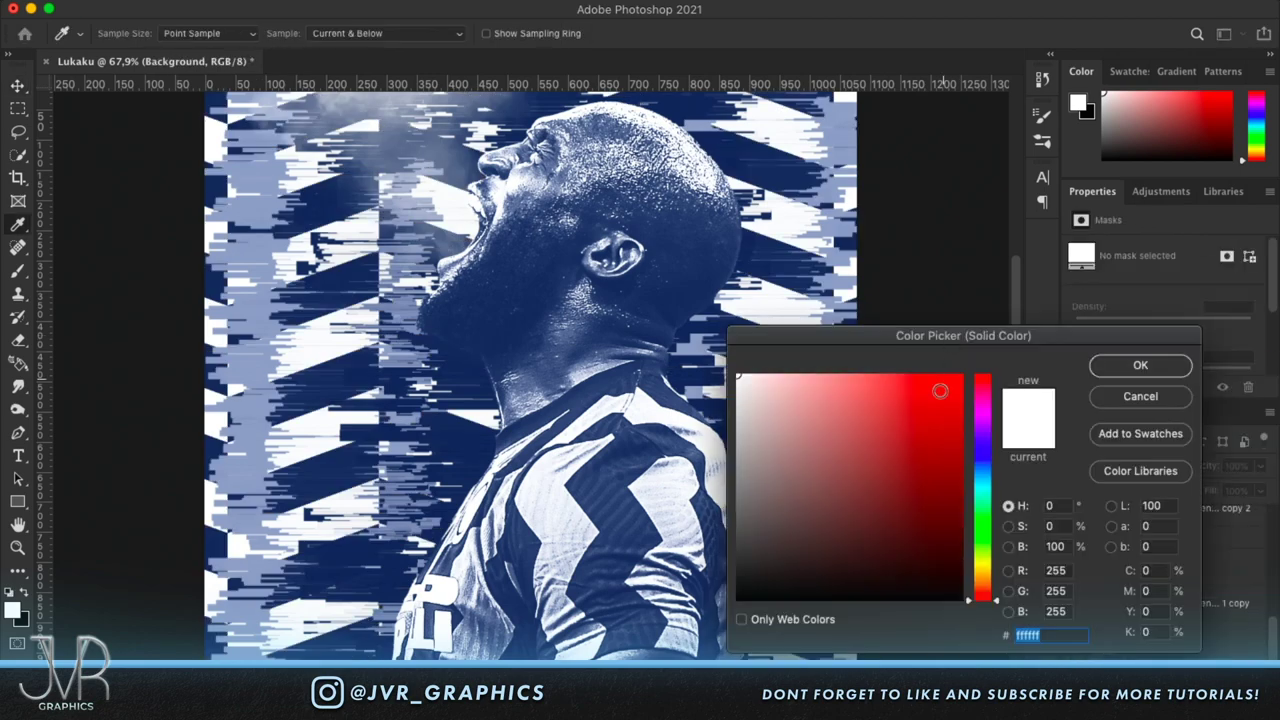
mouse_move(733, 400)
mouse_down()
mouse_move(733, 386)
mouse_move(727, 400)
mouse_up()
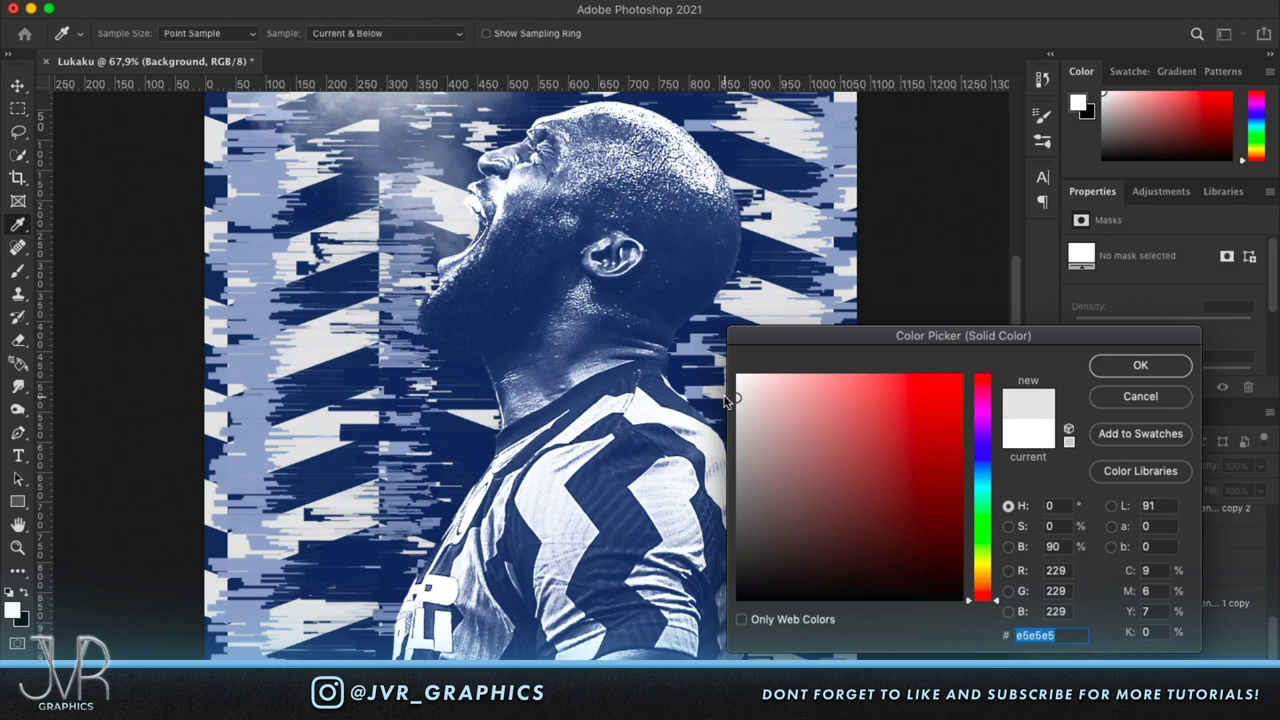
click(1140, 366)
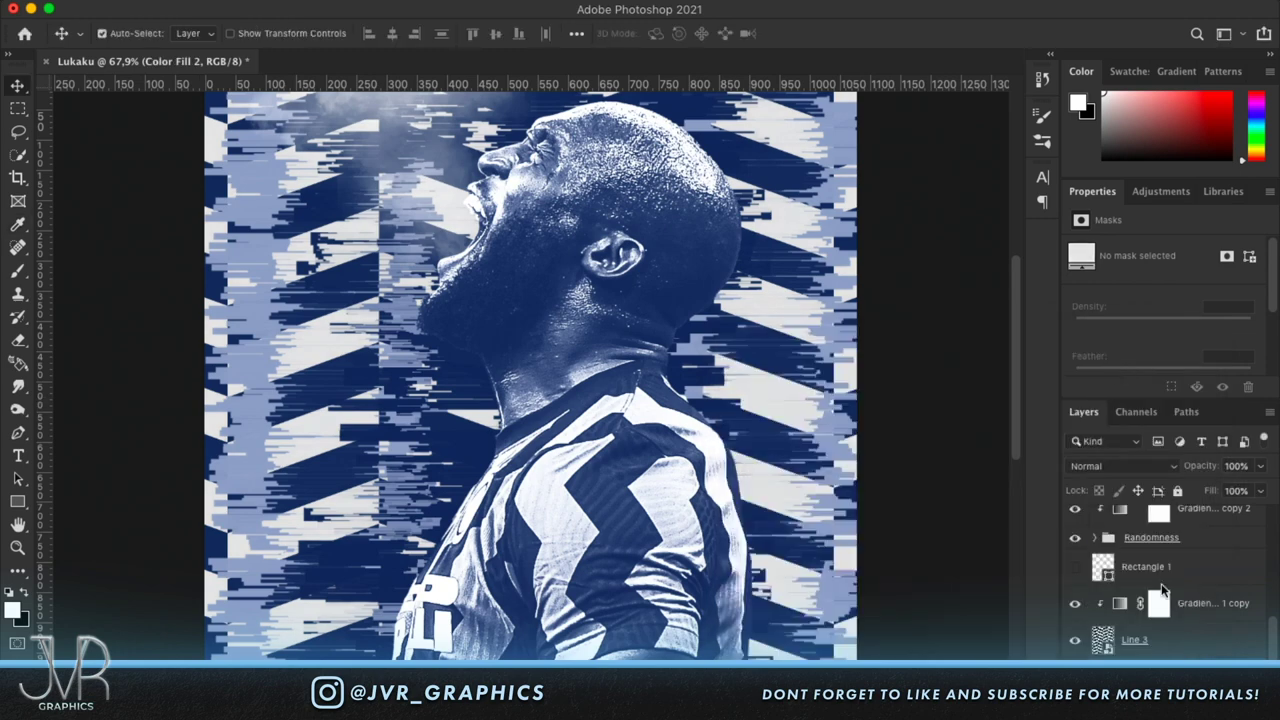
Add a near-black Solid Color fill layer (#060606) directly above Color Fill 1.
scroll(1195, 590, up, 3)
scroll(1199, 597, up, 2)
click(1198, 592)
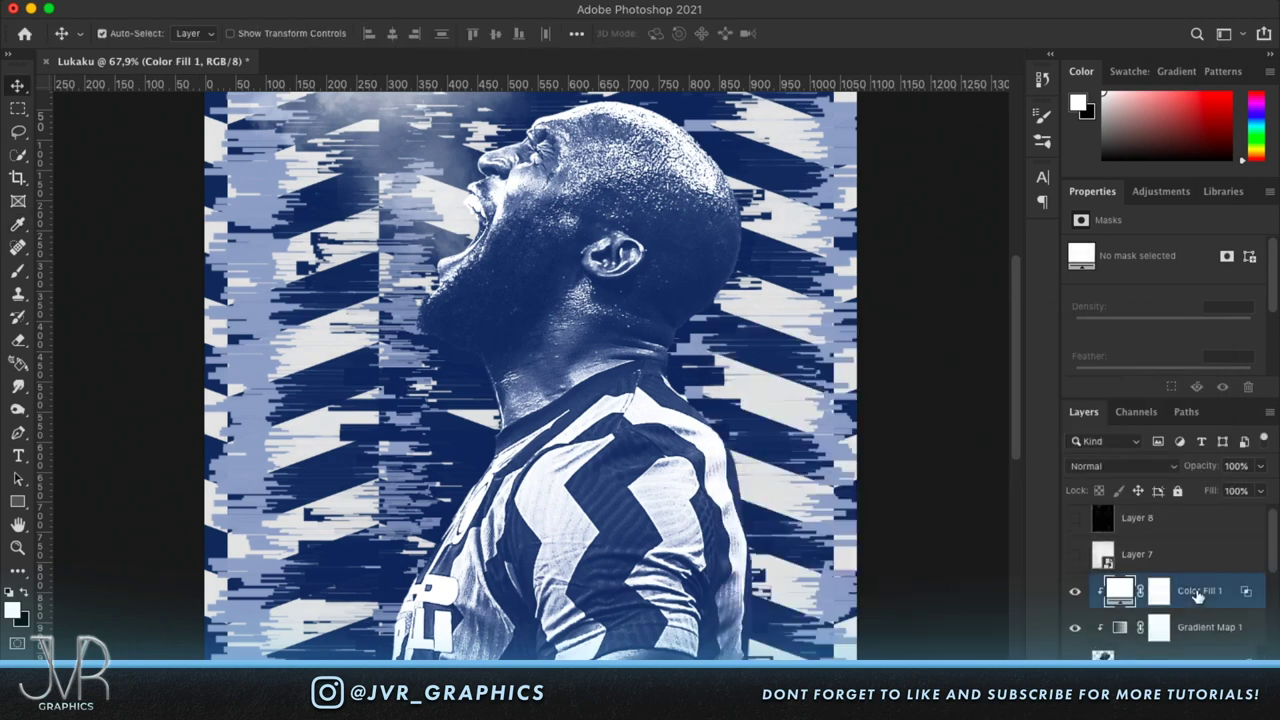
click(1180, 700)
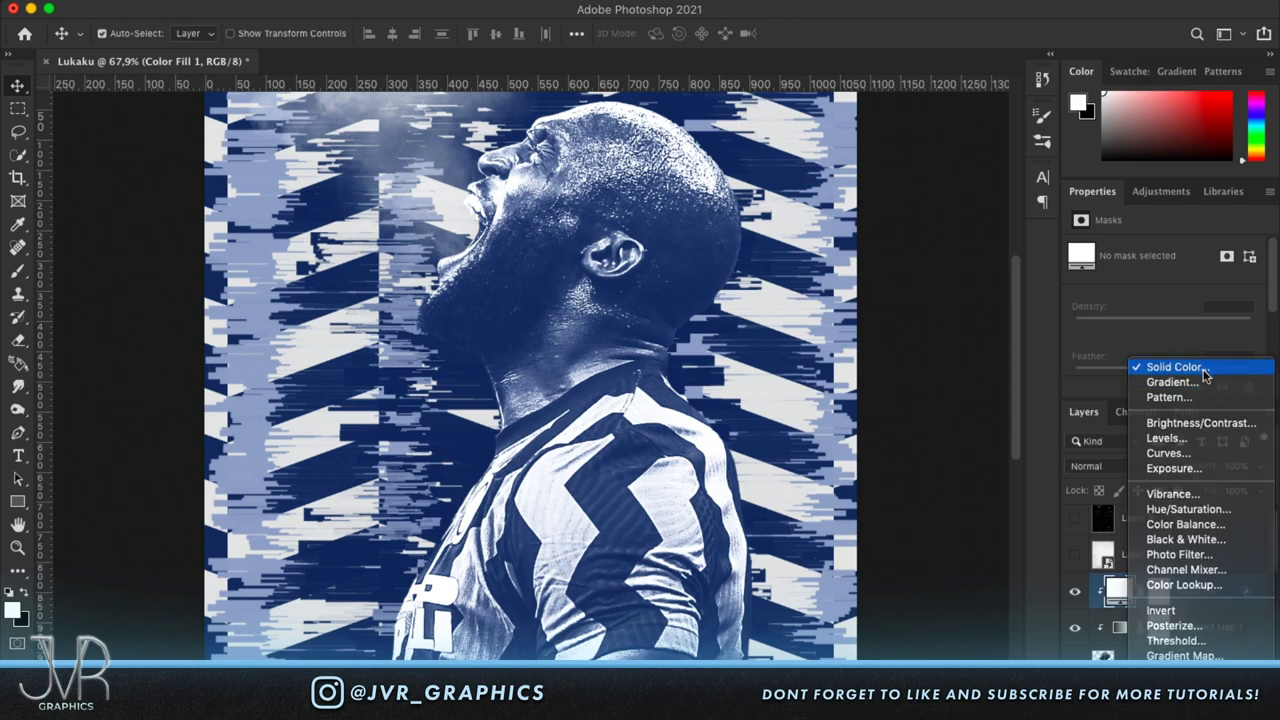
click(1175, 367)
drag(771, 555, 740, 595)
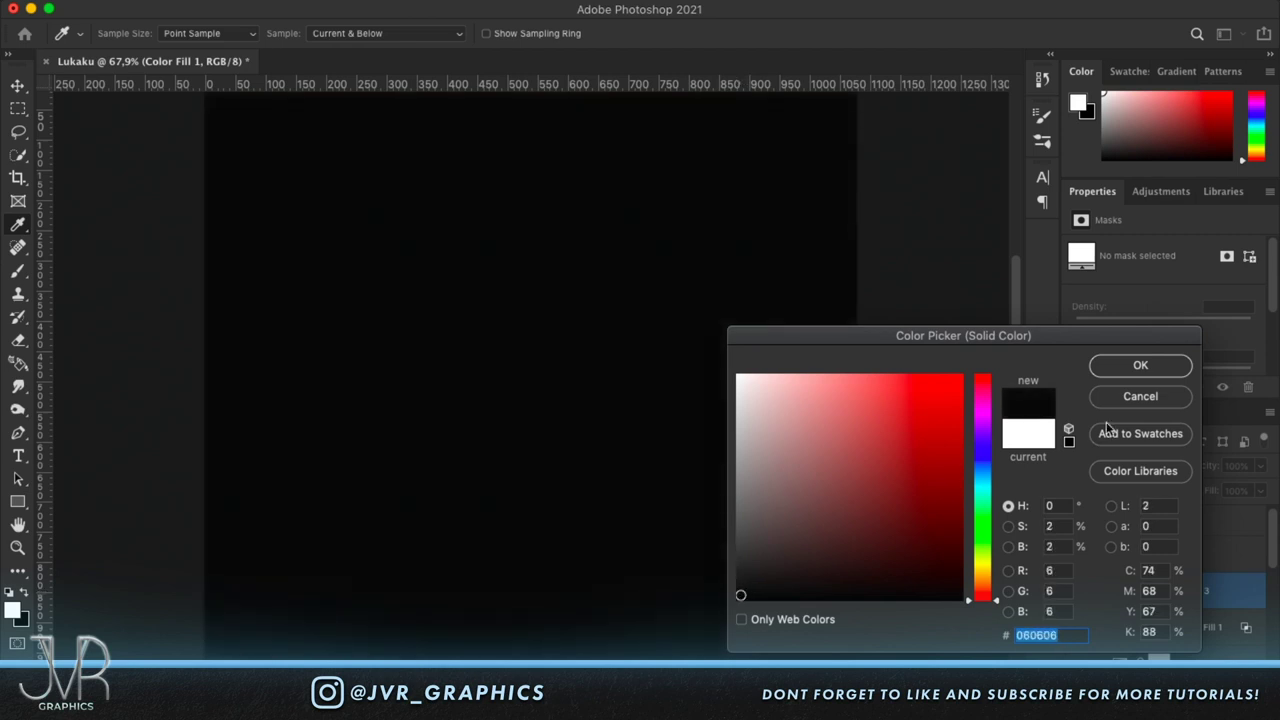
click(1138, 367)
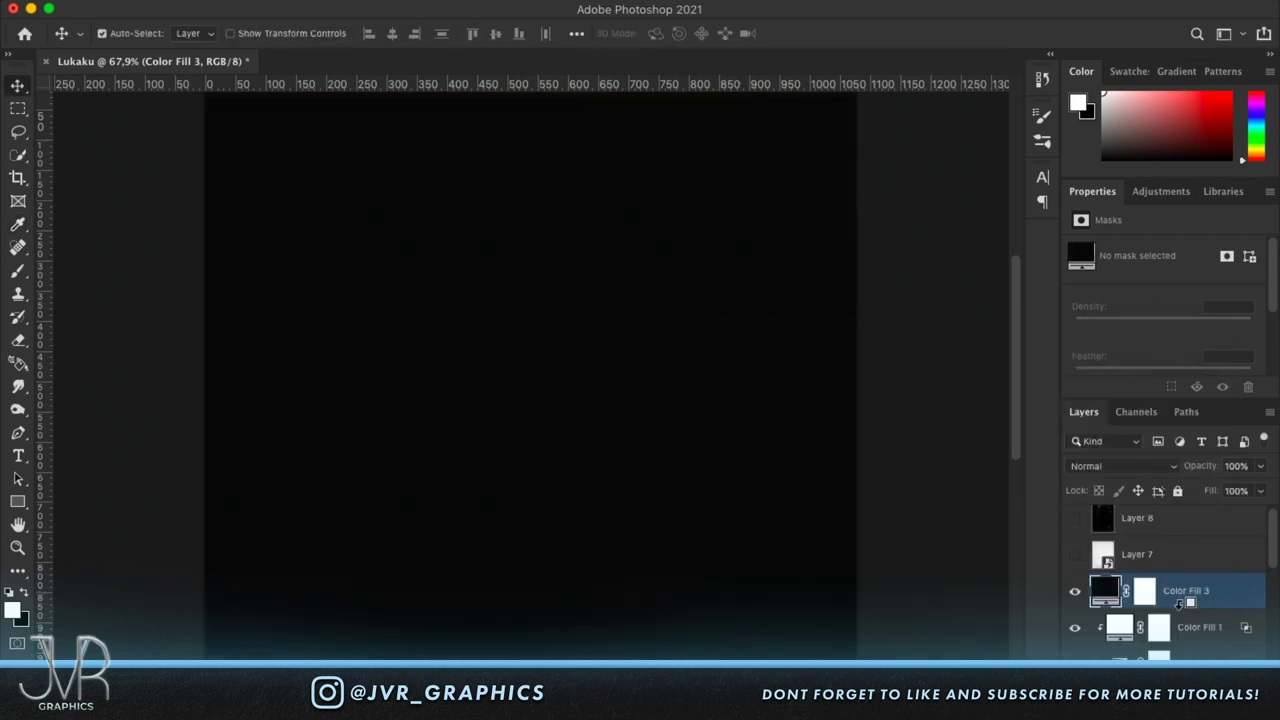
Clip the near-black fill layer to the player beneath it with a clipping mask.
right_click(1247, 603)
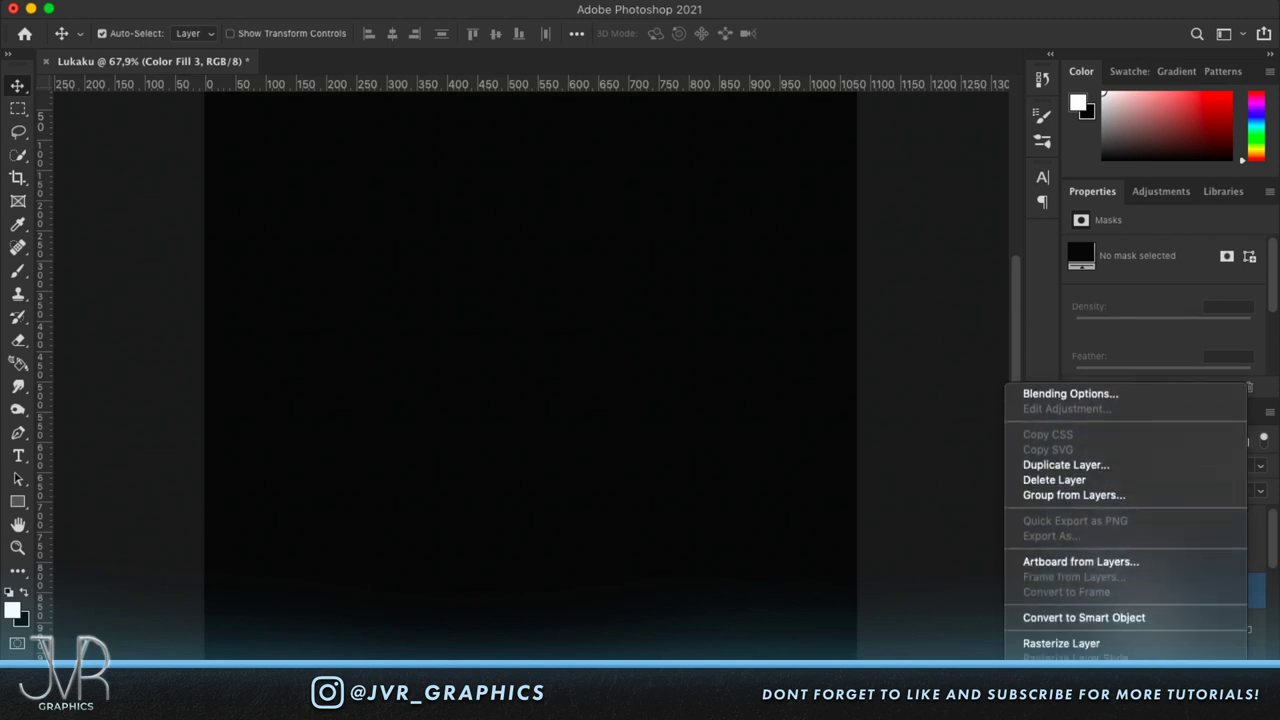
scroll(1118, 540, down, 3)
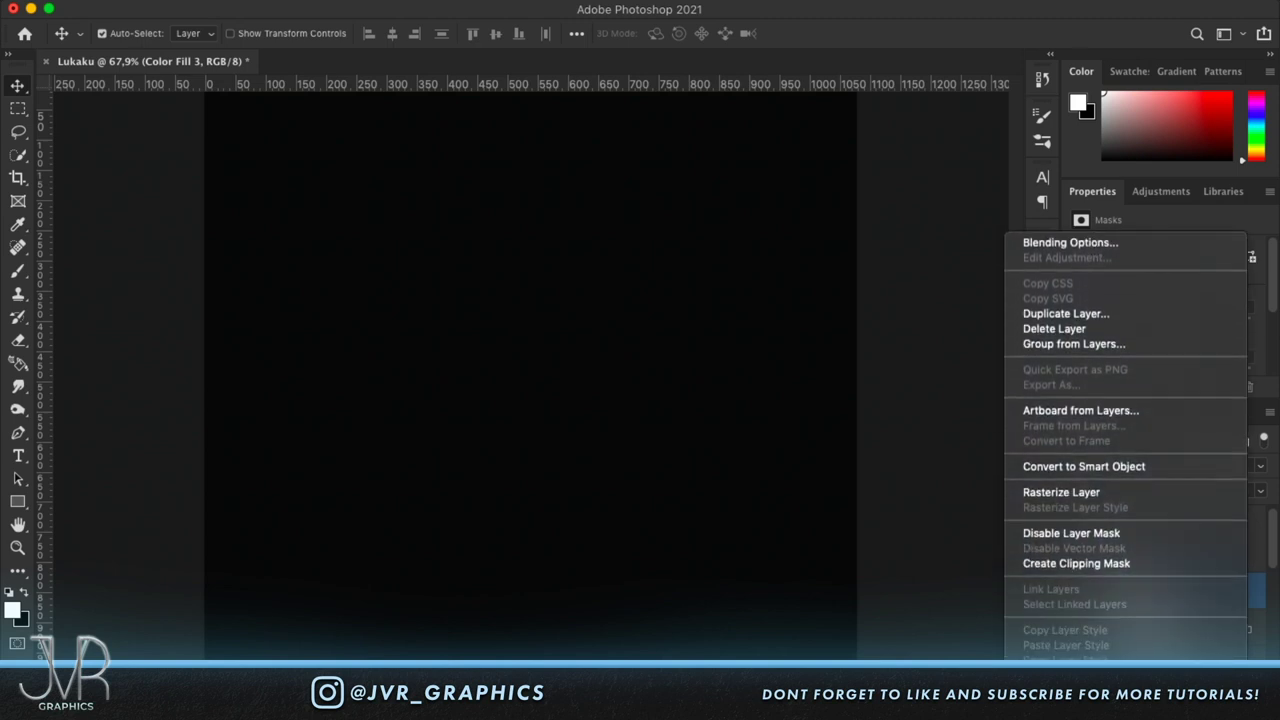
click(1077, 567)
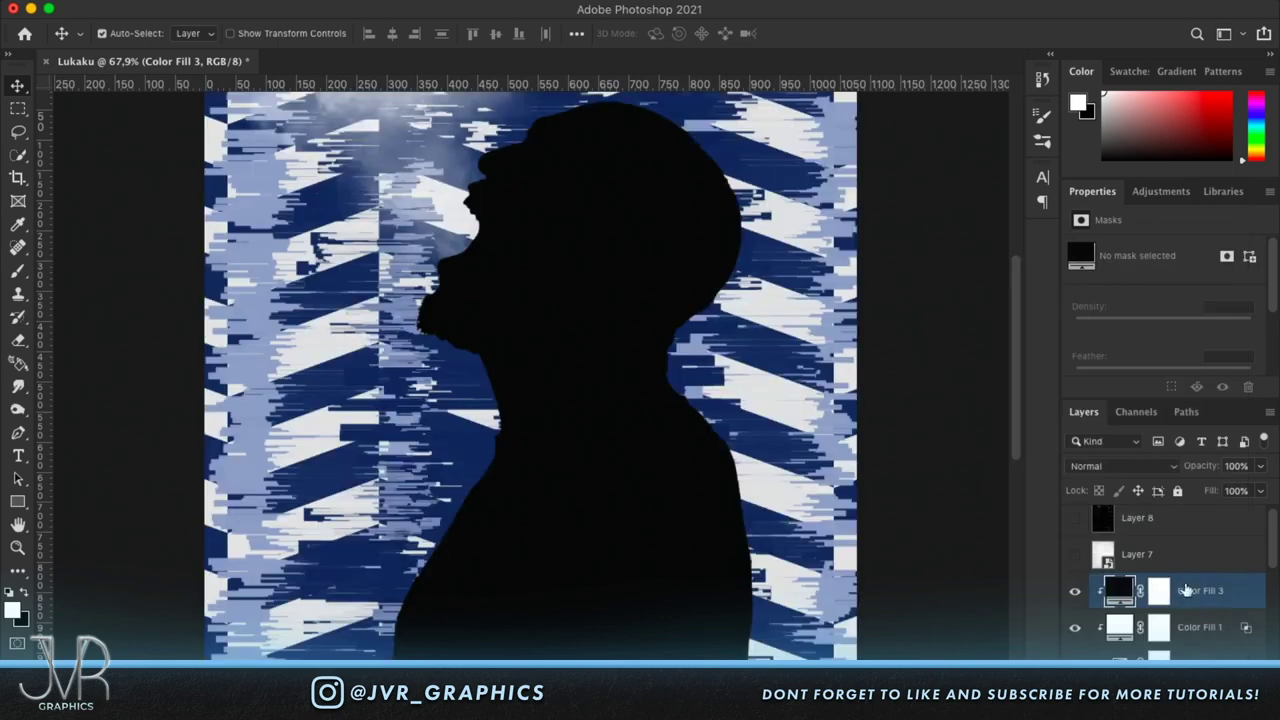
Set Color Fill 3's Blend If underlying-layer light sliders to a split of 30 / 113, limiting the black to the player's shadows.
double_click(1260, 606)
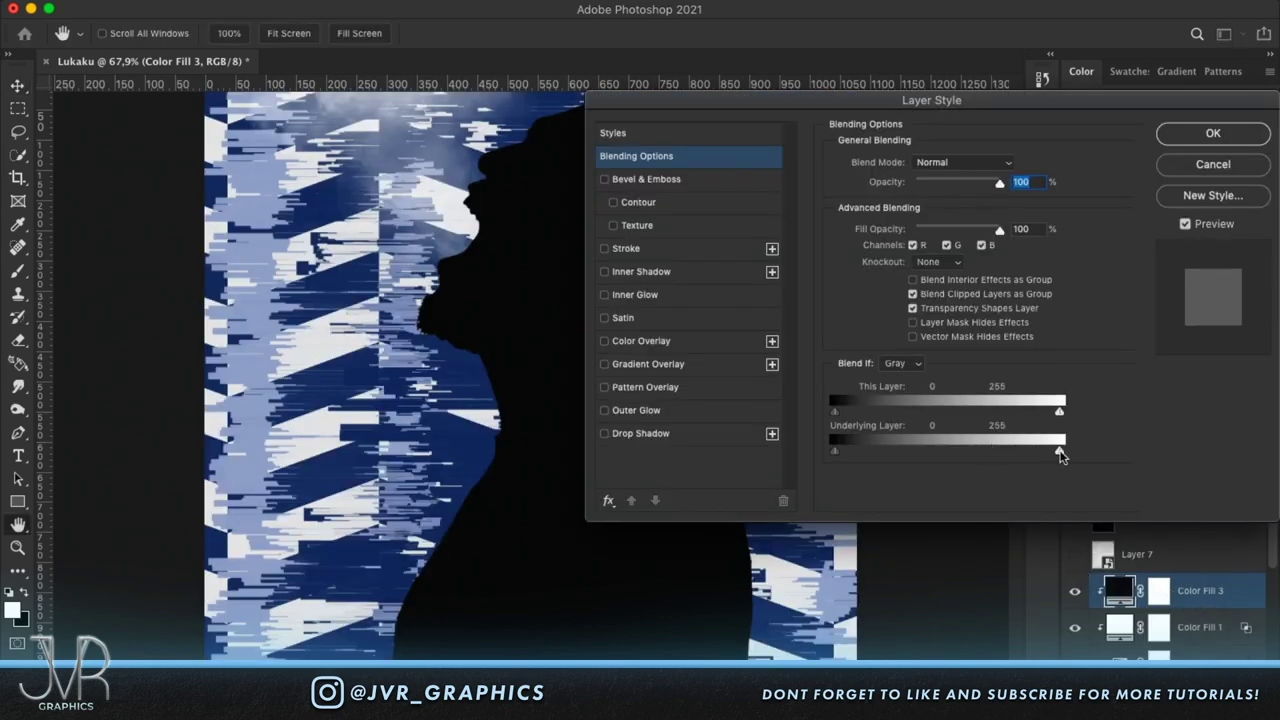
drag(1060, 455, 956, 453)
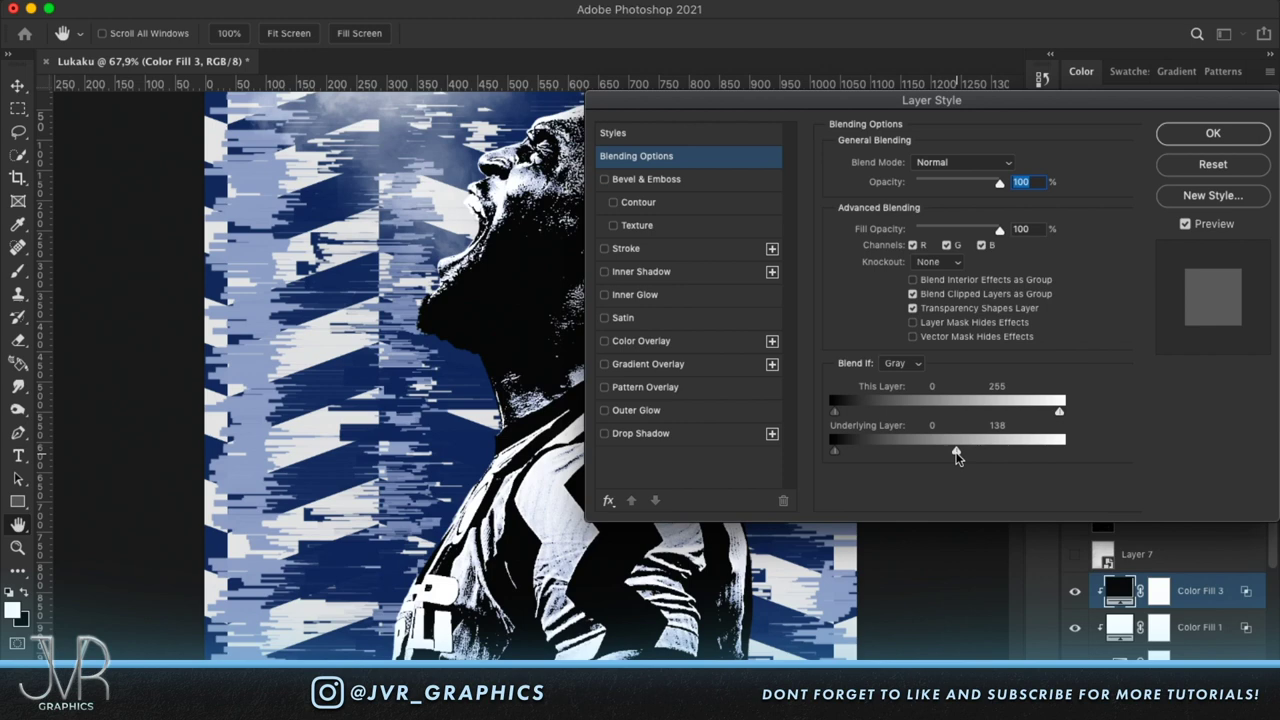
key(alt)
drag(956, 453, 858, 453)
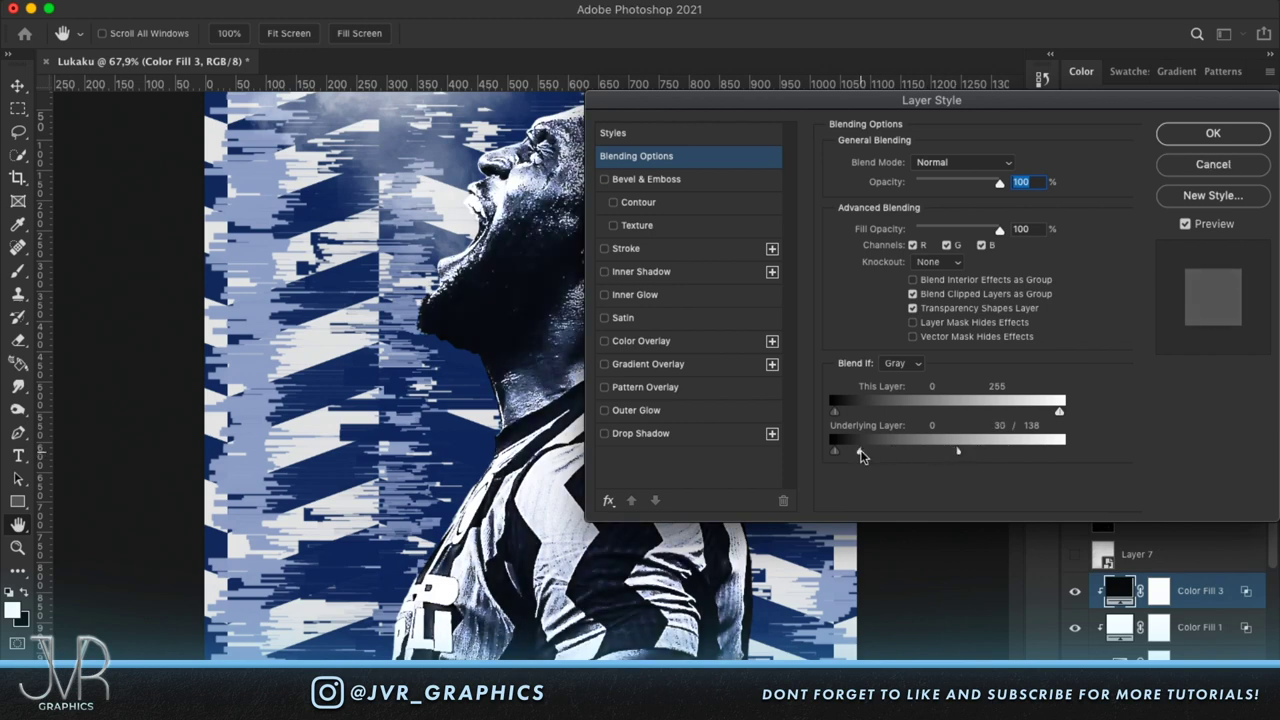
drag(956, 453, 934, 453)
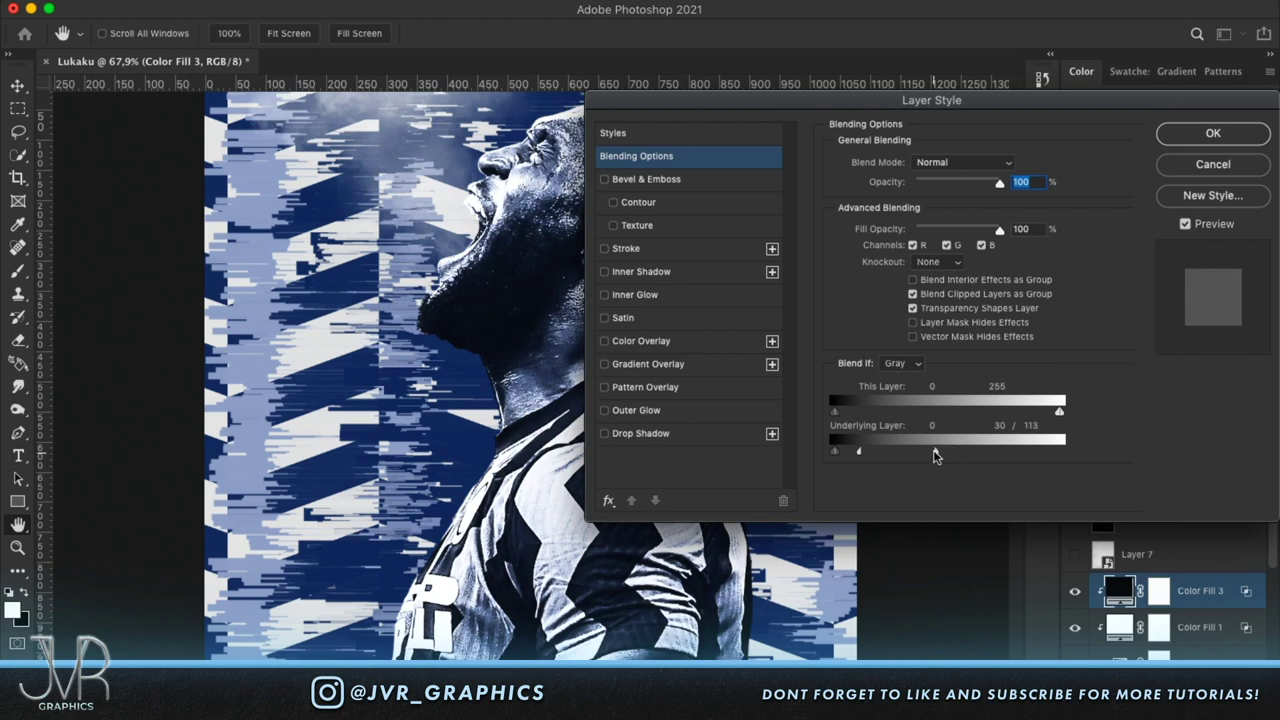
click(1205, 133)
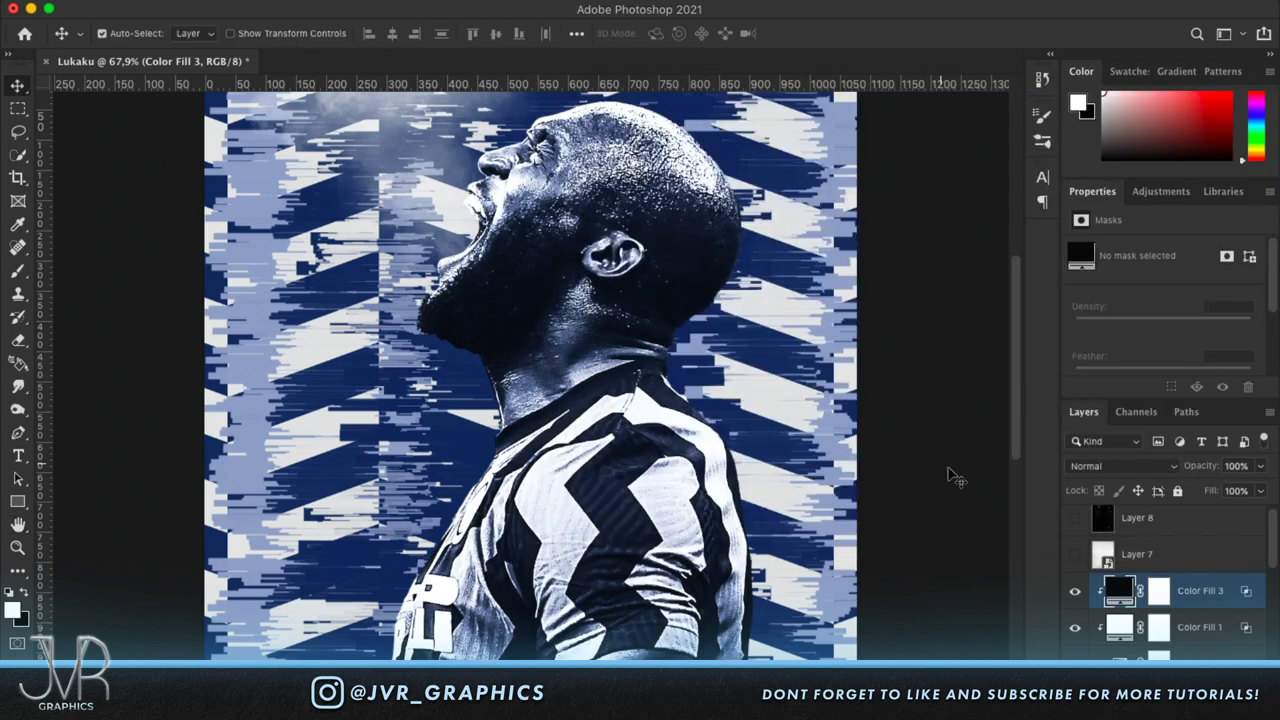
Check the effect of Color Fill 3 on the player and set its opacity to 60%.
click(1073, 594)
click(1074, 592)
click(1234, 465)
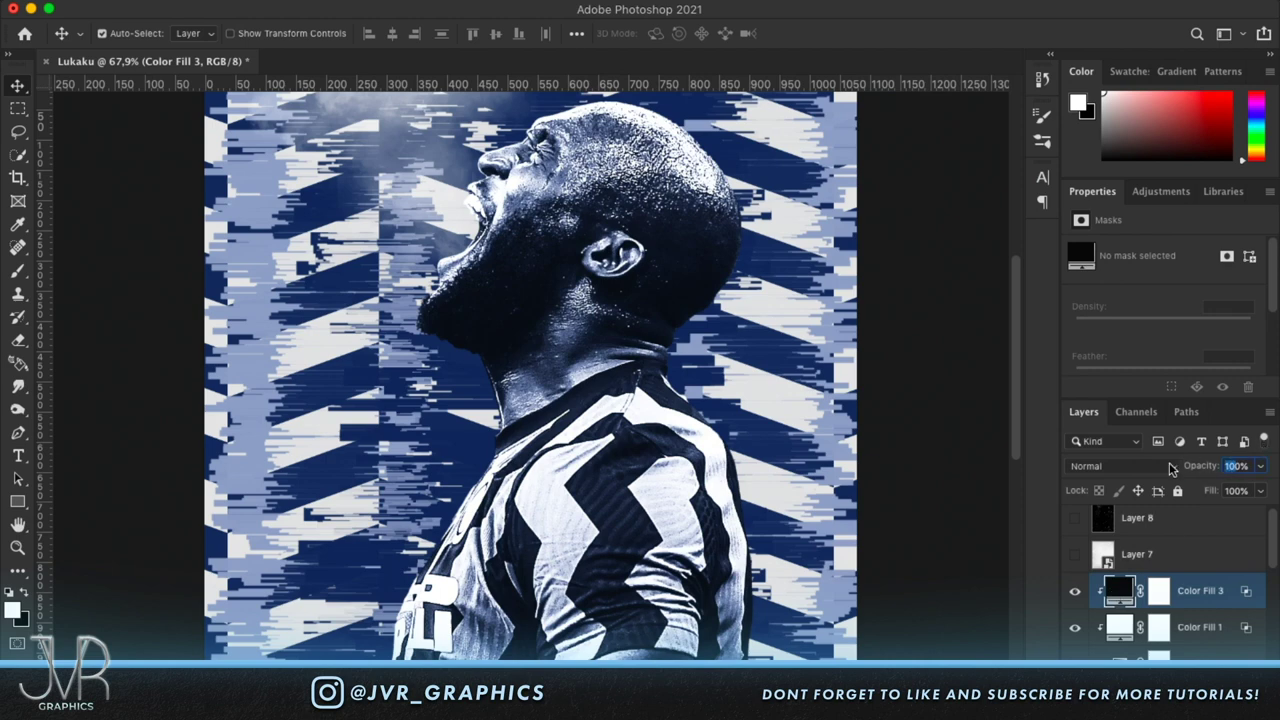
text(60)
Compare the player with Color Fill 3 hidden and shown, and examine the whole poster.
click(1073, 592)
click(1073, 592)
key(ctrl+minus)
key(ctrl+minus)
key(ctrl+plus)
click(1073, 592)
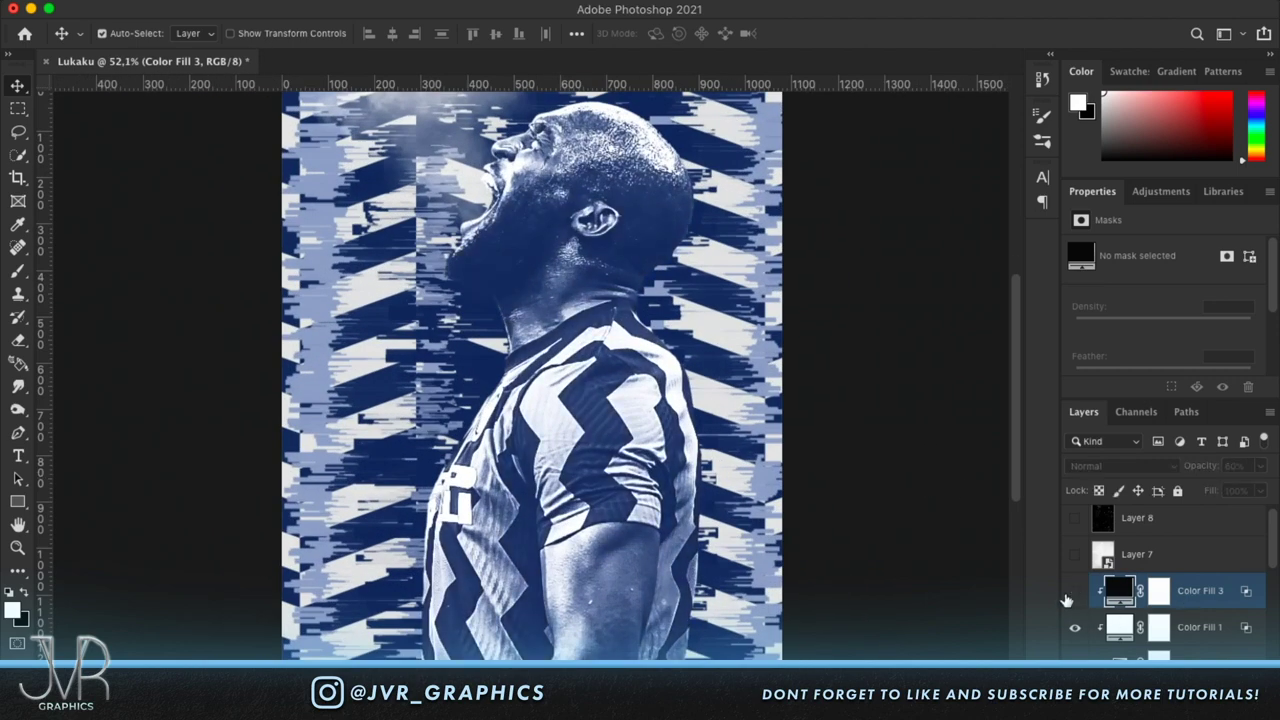
click(1076, 594)
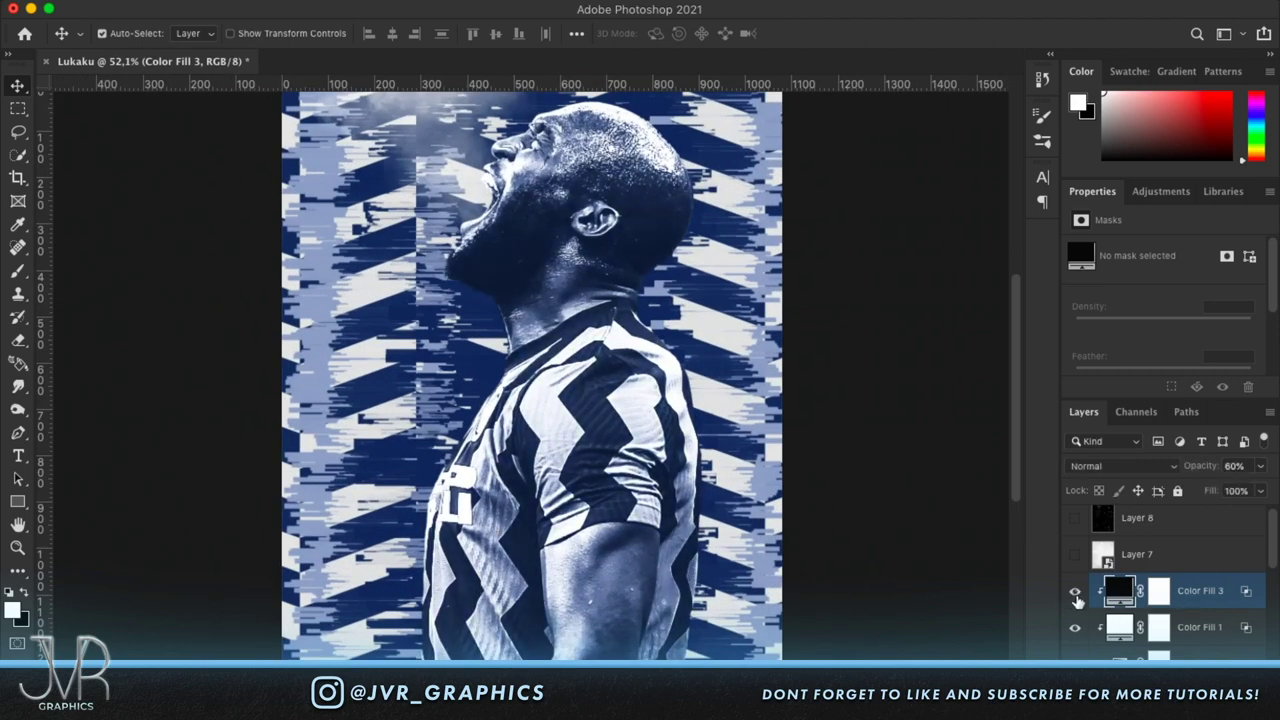
scroll(874, 503, down, 2)
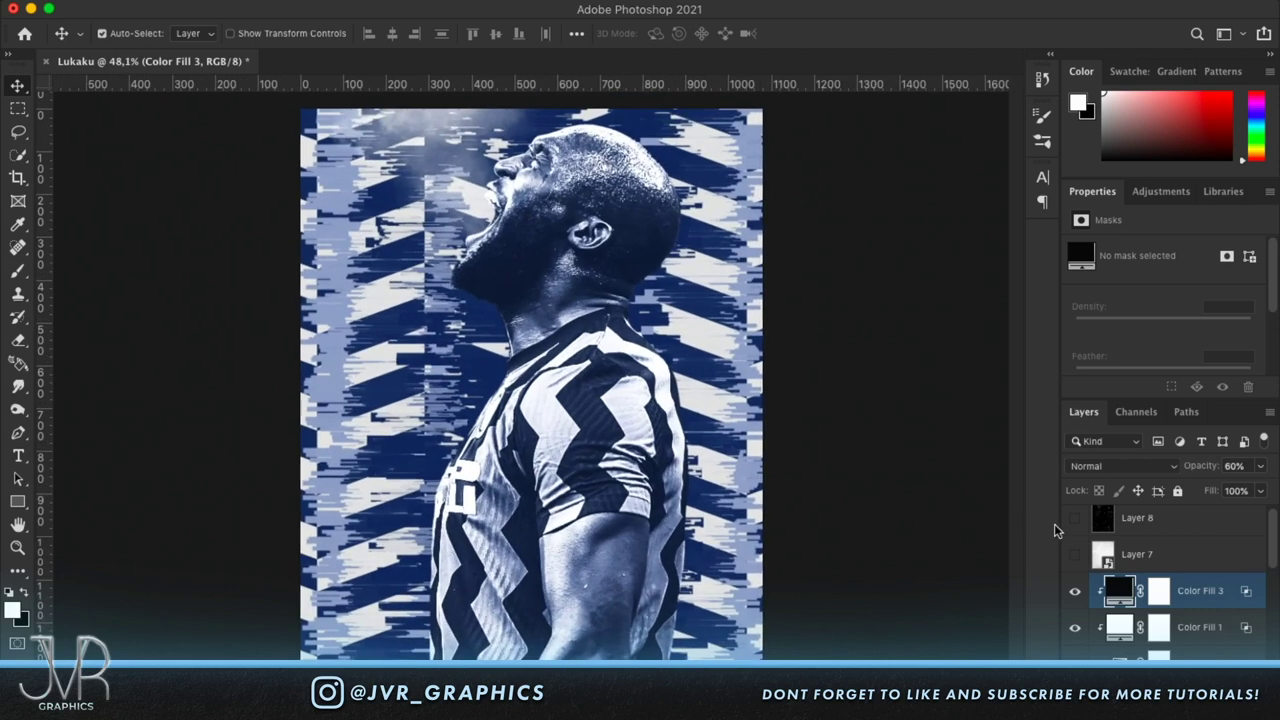
Set the foreground color to the dark blue #243351 sampled from the player's shirt.
click(13, 609)
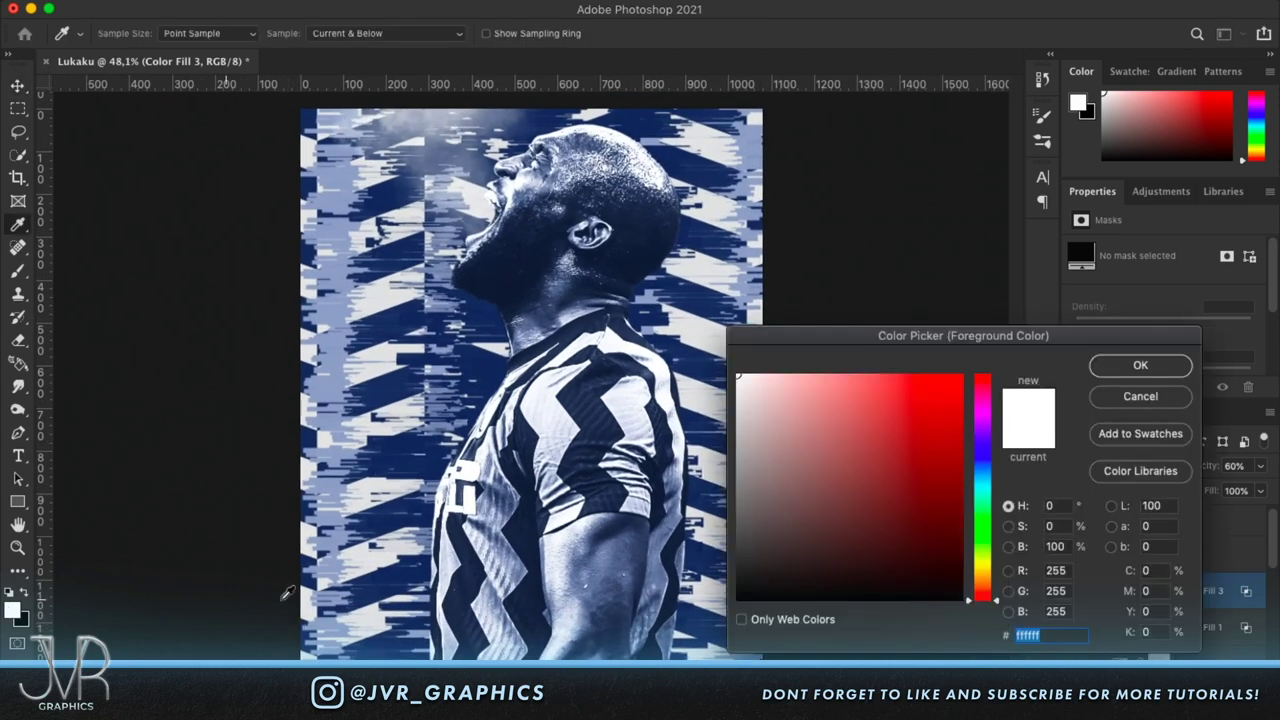
click(471, 577)
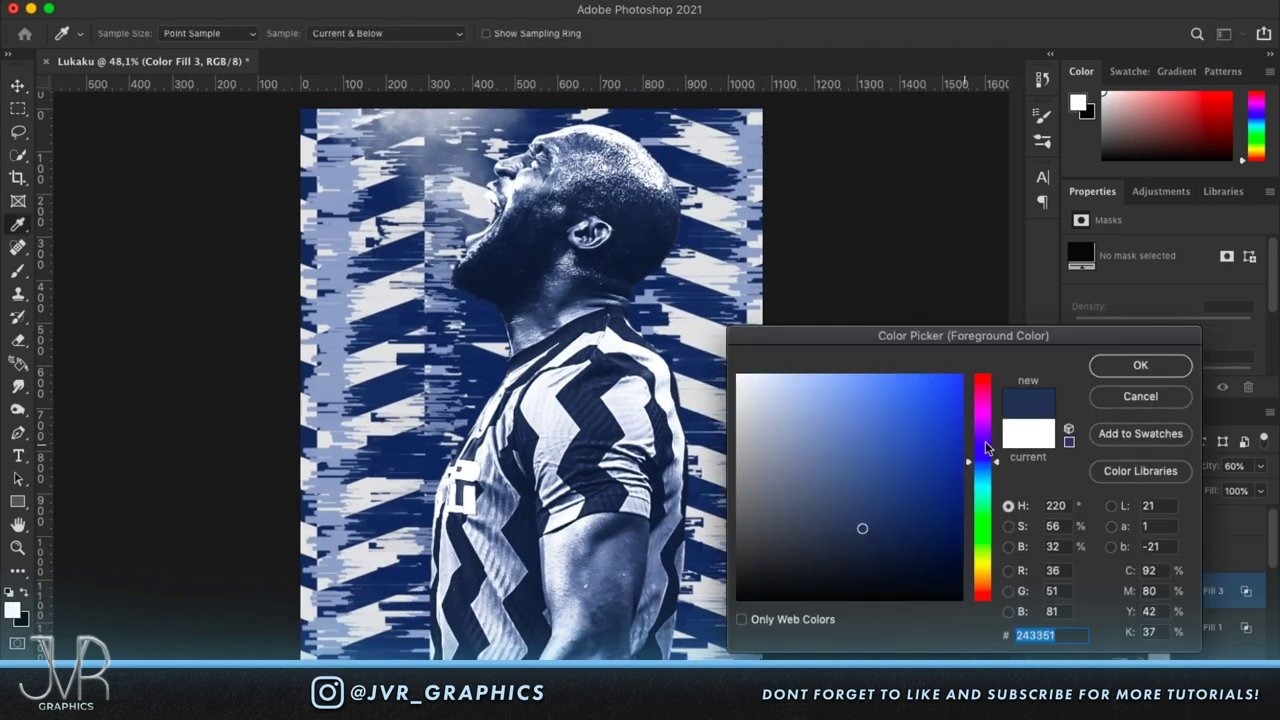
click(1119, 361)
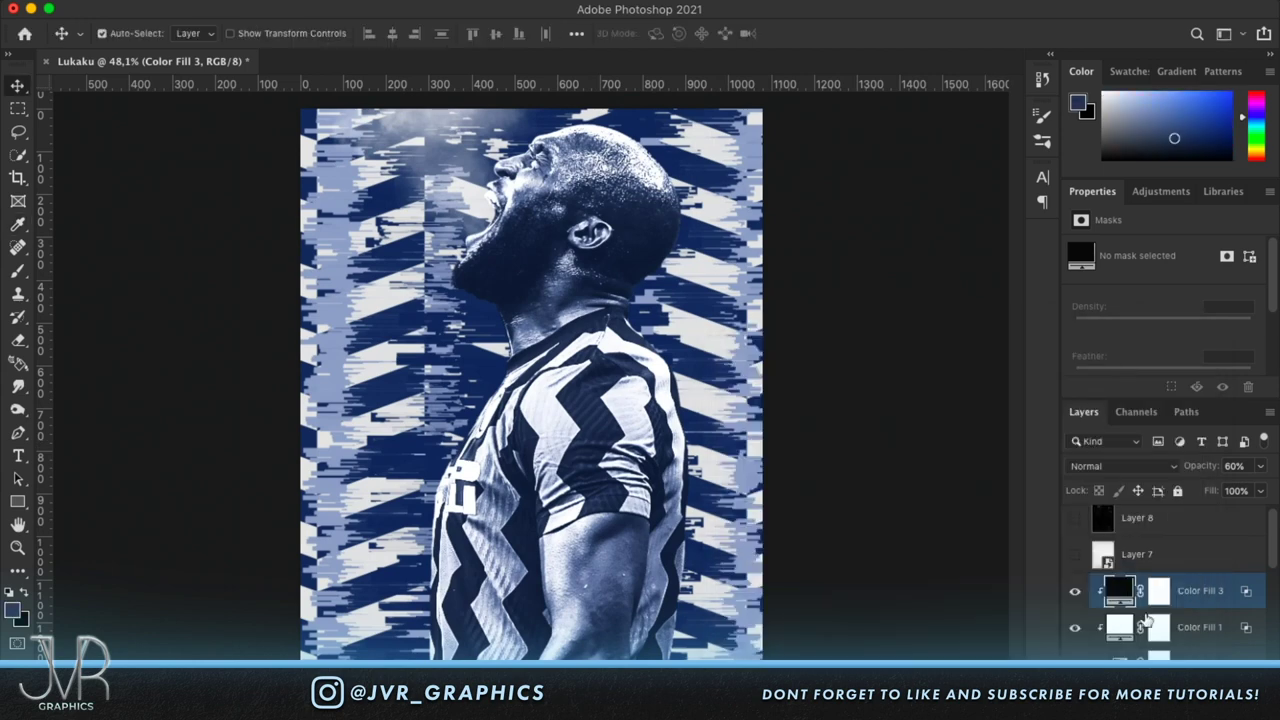
scroll(1146, 619, down, 8)
scroll(1146, 619, down, 5)
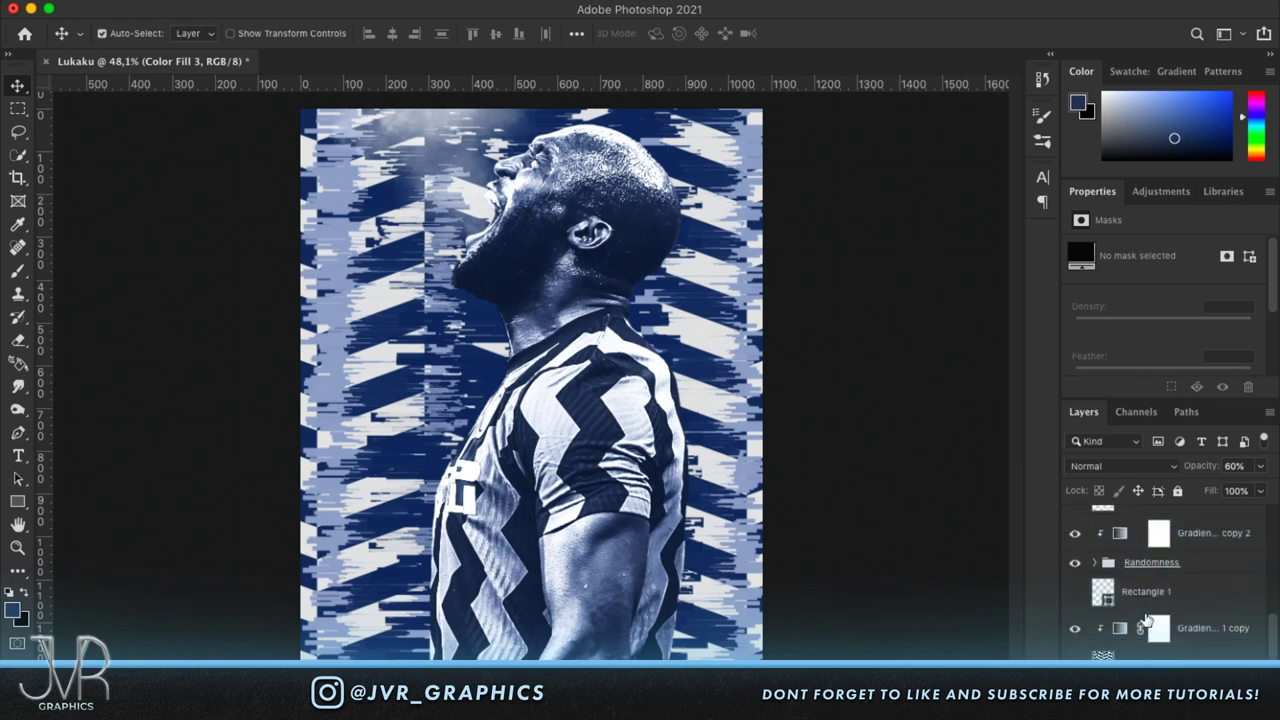
click(1120, 578)
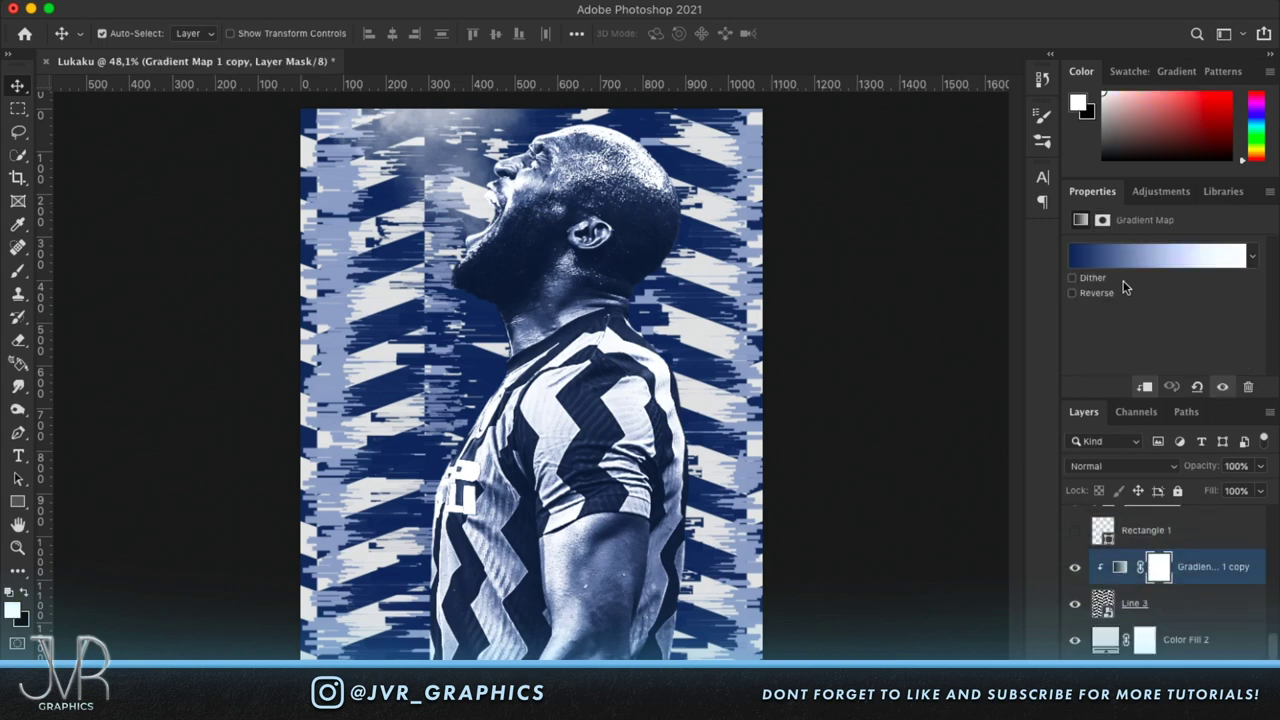
click(1110, 261)
double_click(823, 511)
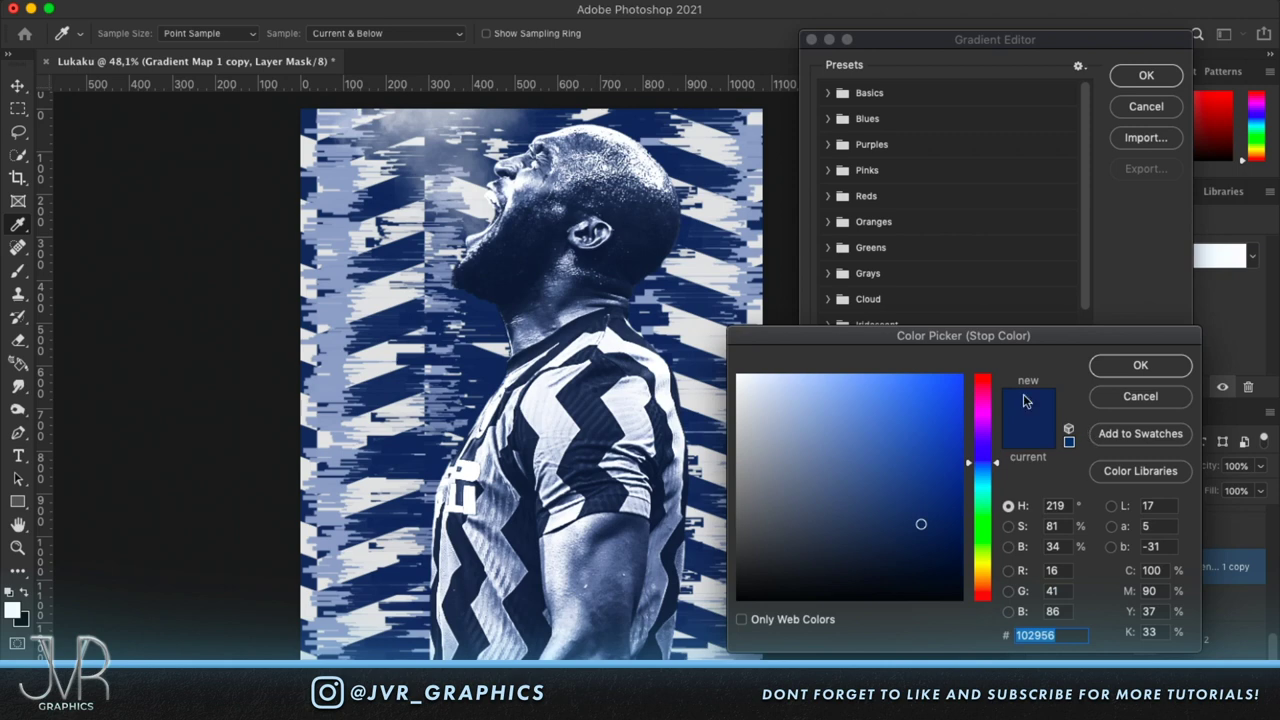
key(BackSpace)
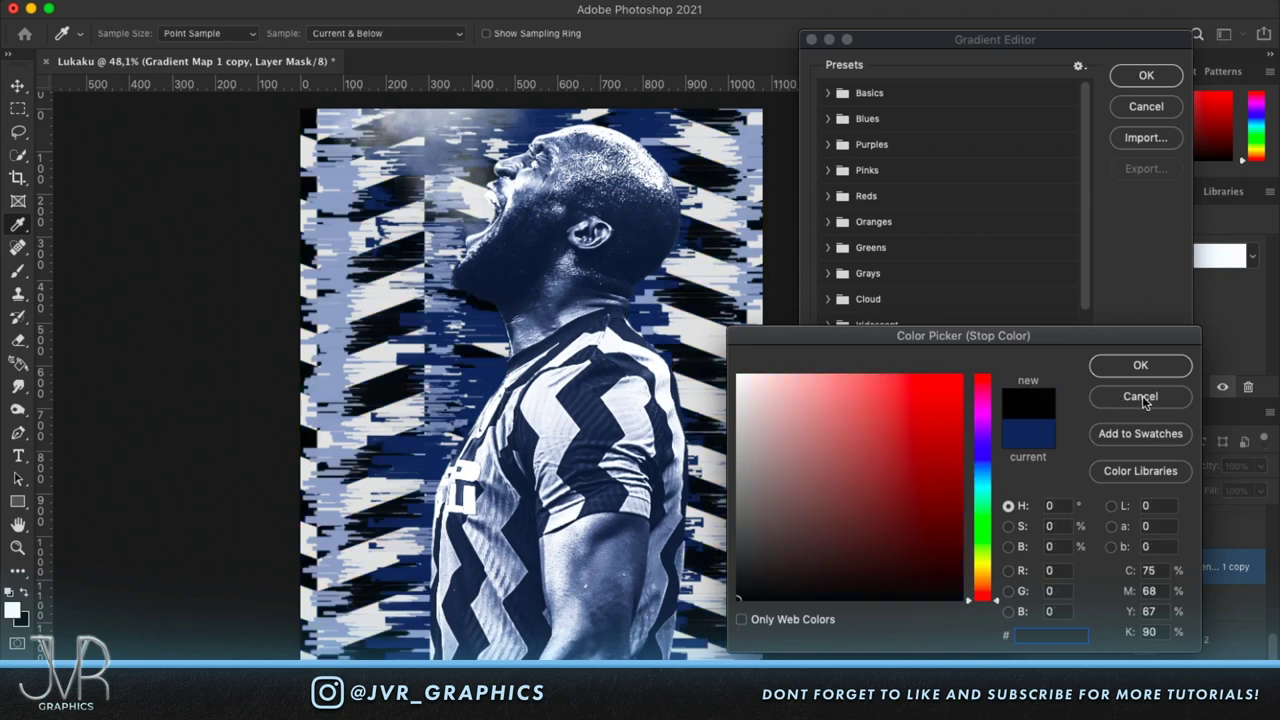
click(1140, 397)
click(1135, 106)
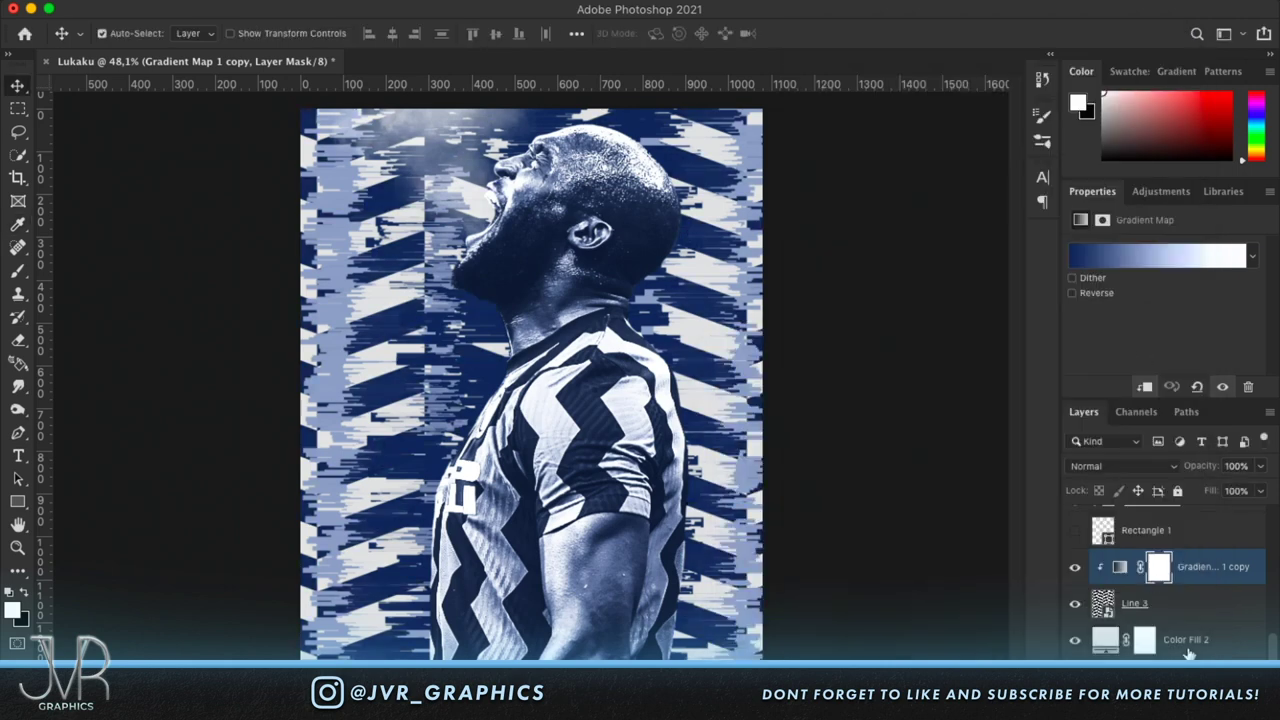
Select Color Fill 3 and set the foreground color to the darker blue #1a2843 sampled from the player's shirt.
scroll(1150, 620, up, 5)
click(1112, 583)
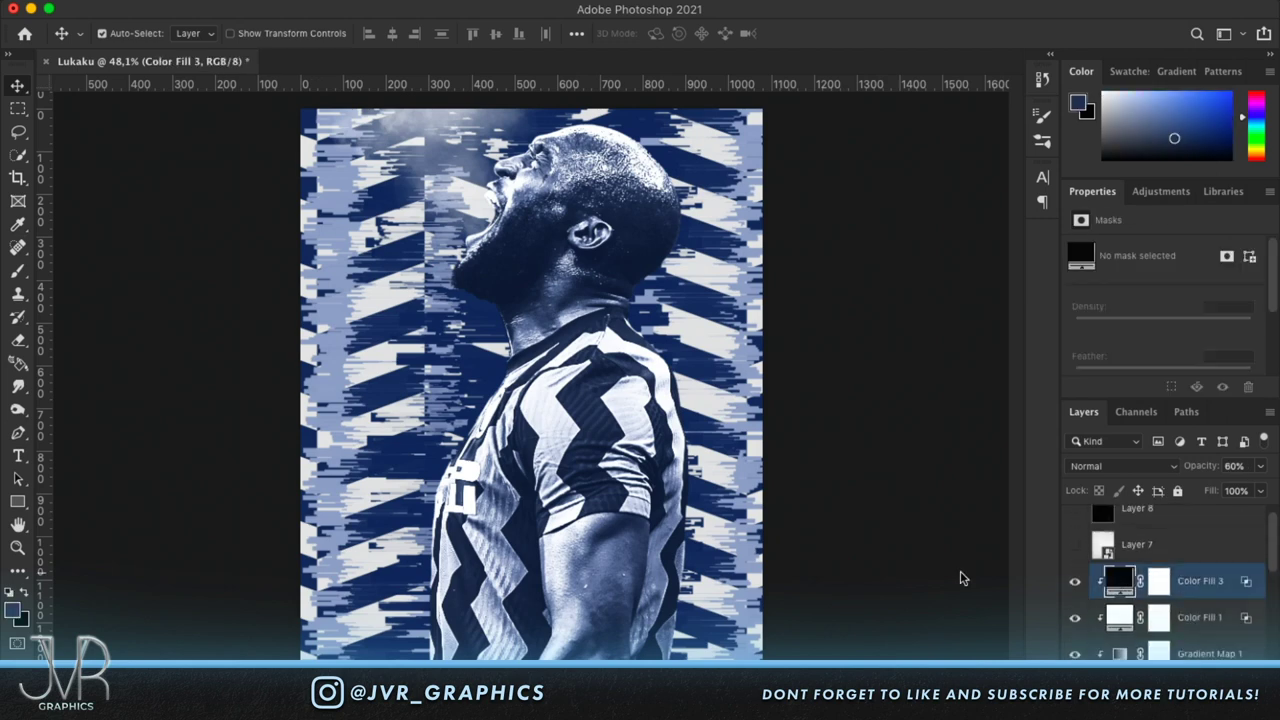
click(13, 612)
click(511, 476)
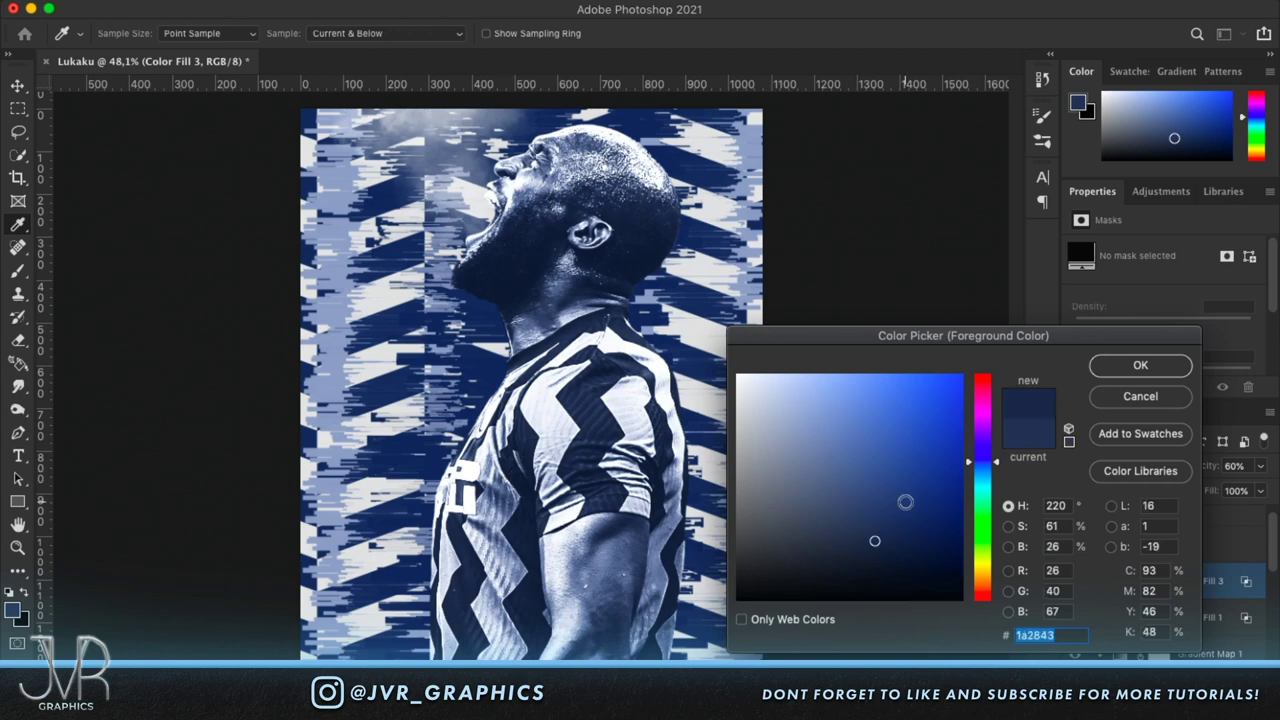
click(1138, 367)
Set the dark color stop of the Gradient Map 1 copy above Line 3 to #1a2843.
scroll(1160, 580, down, 3)
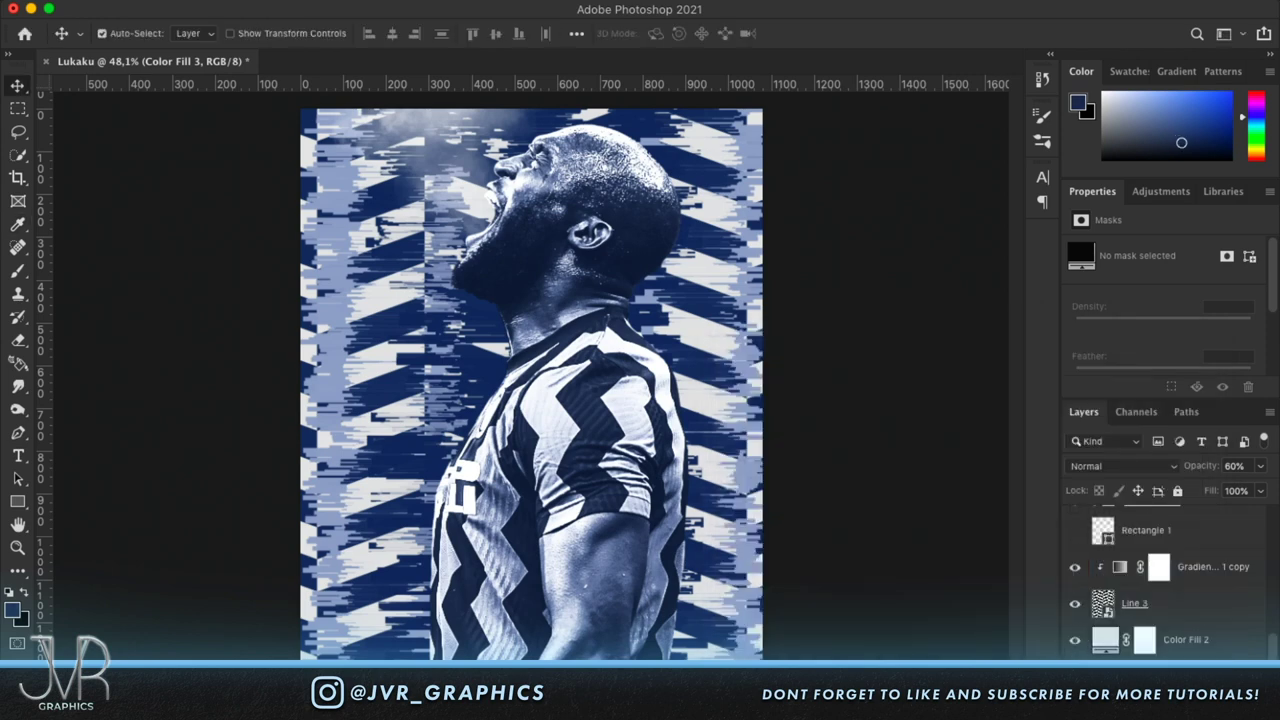
click(1158, 570)
click(1141, 254)
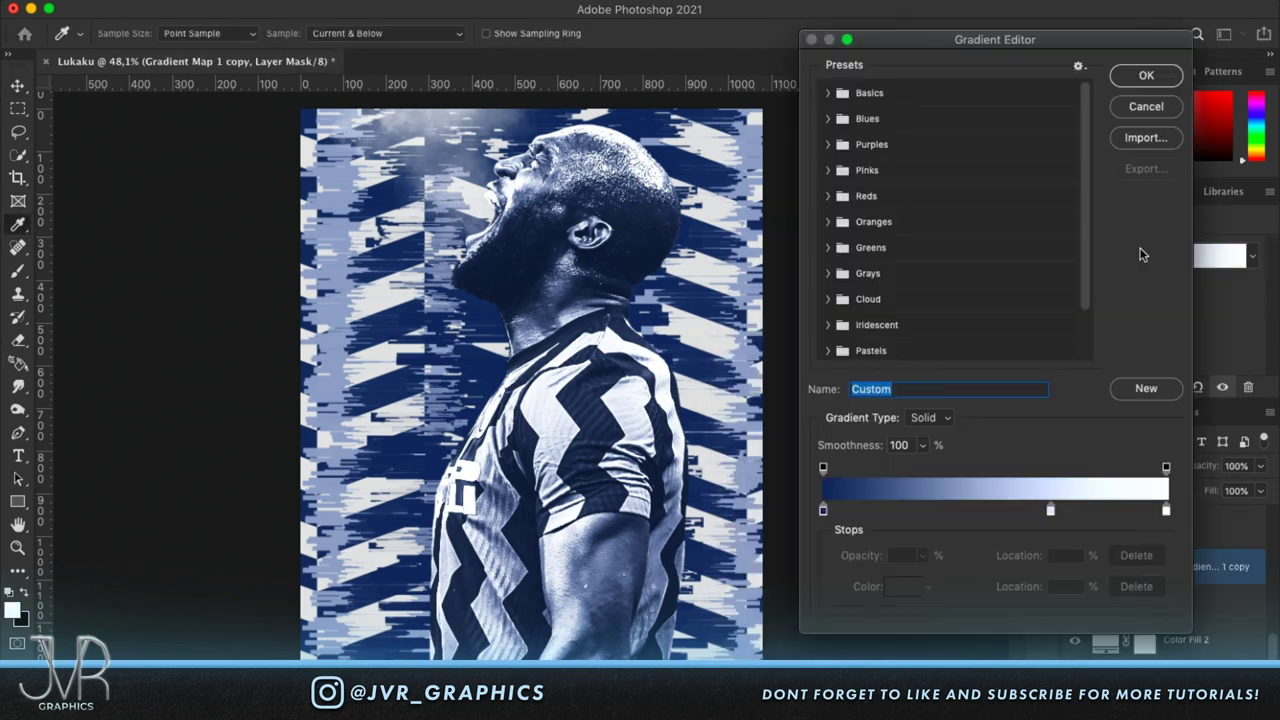
double_click(826, 510)
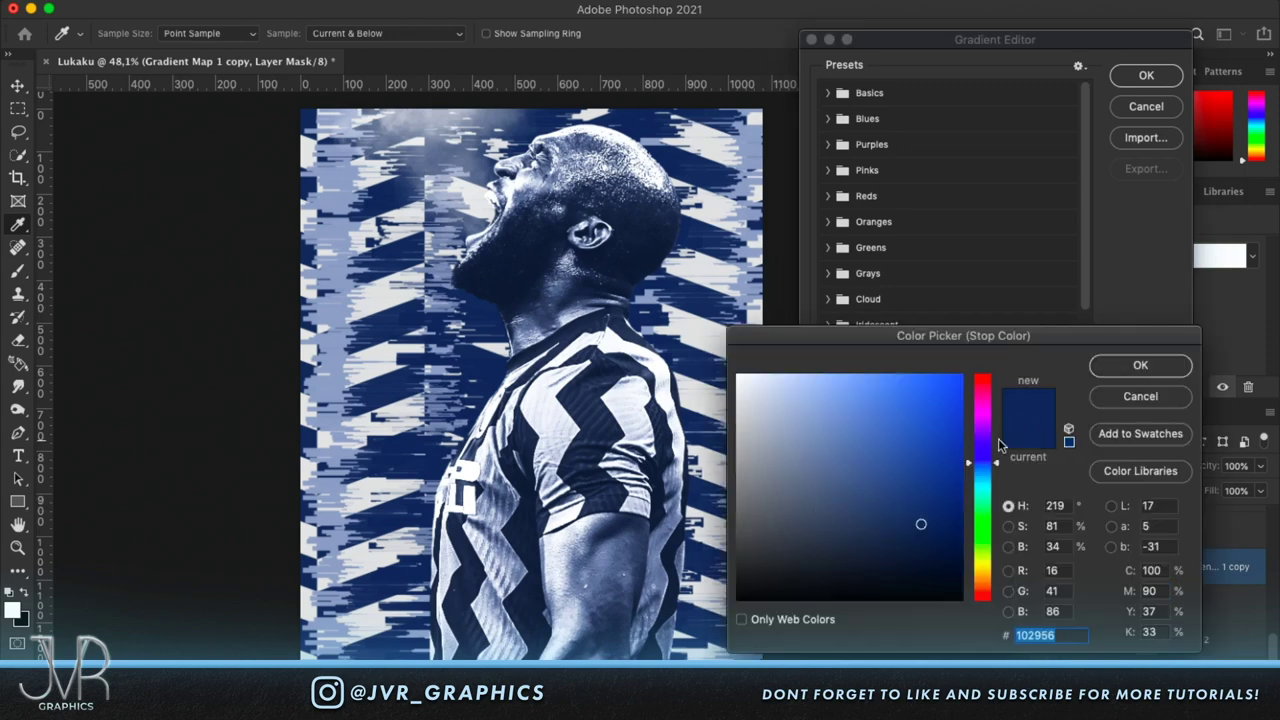
text(1a2843)
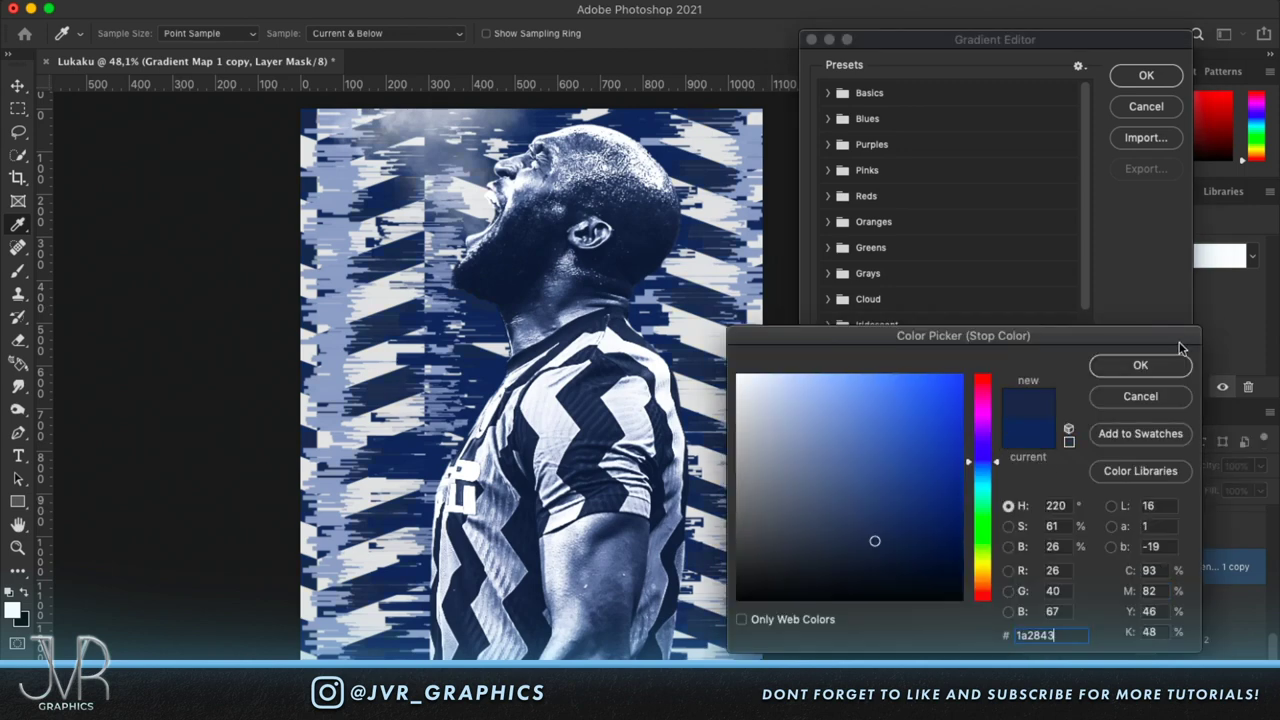
click(1160, 369)
click(1140, 77)
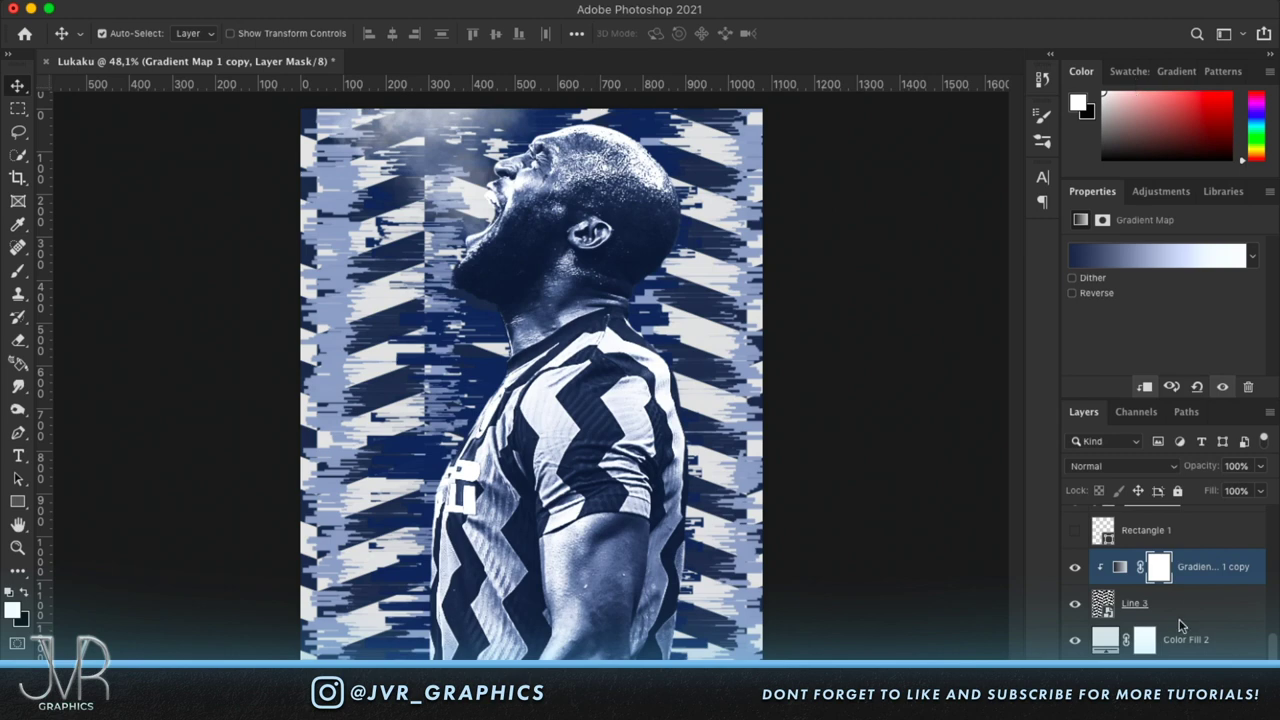
Recolor the dark stop at 54% in Gradient Map 1 copy 2 to the same dark blue, #1a2843.
scroll(1180, 625, up, 3)
click(1127, 565)
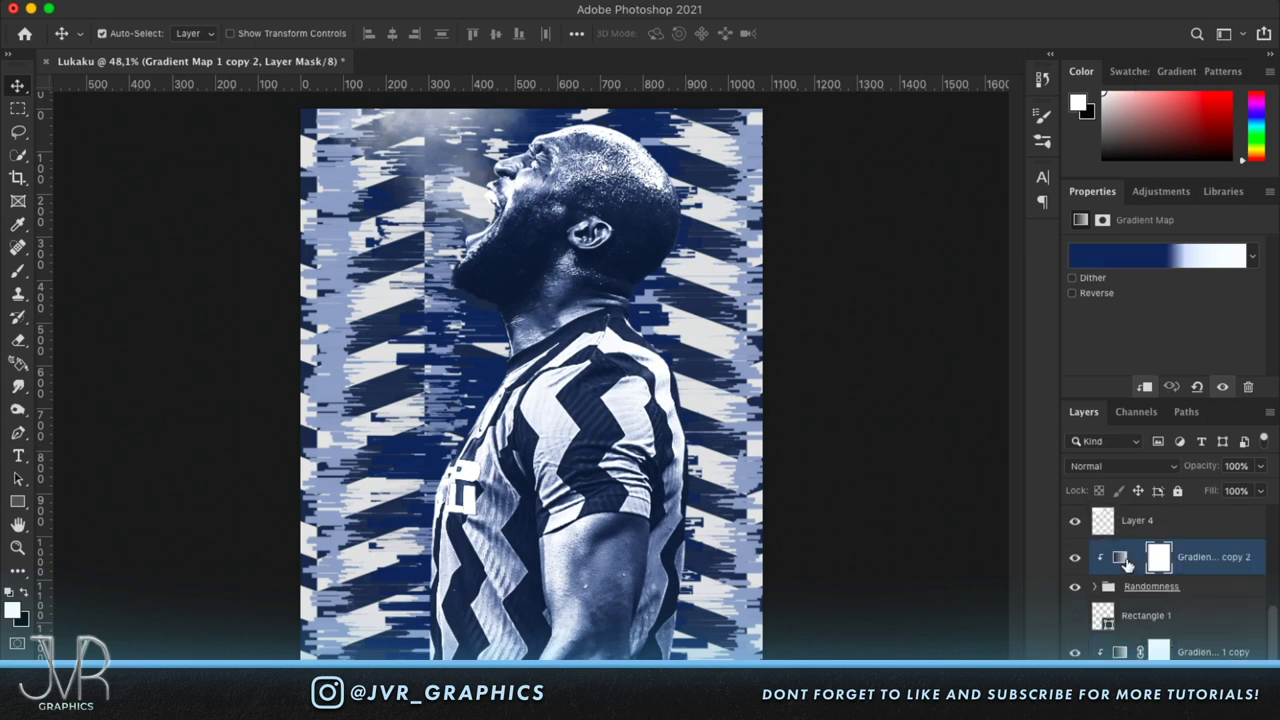
click(1114, 258)
click(1008, 510)
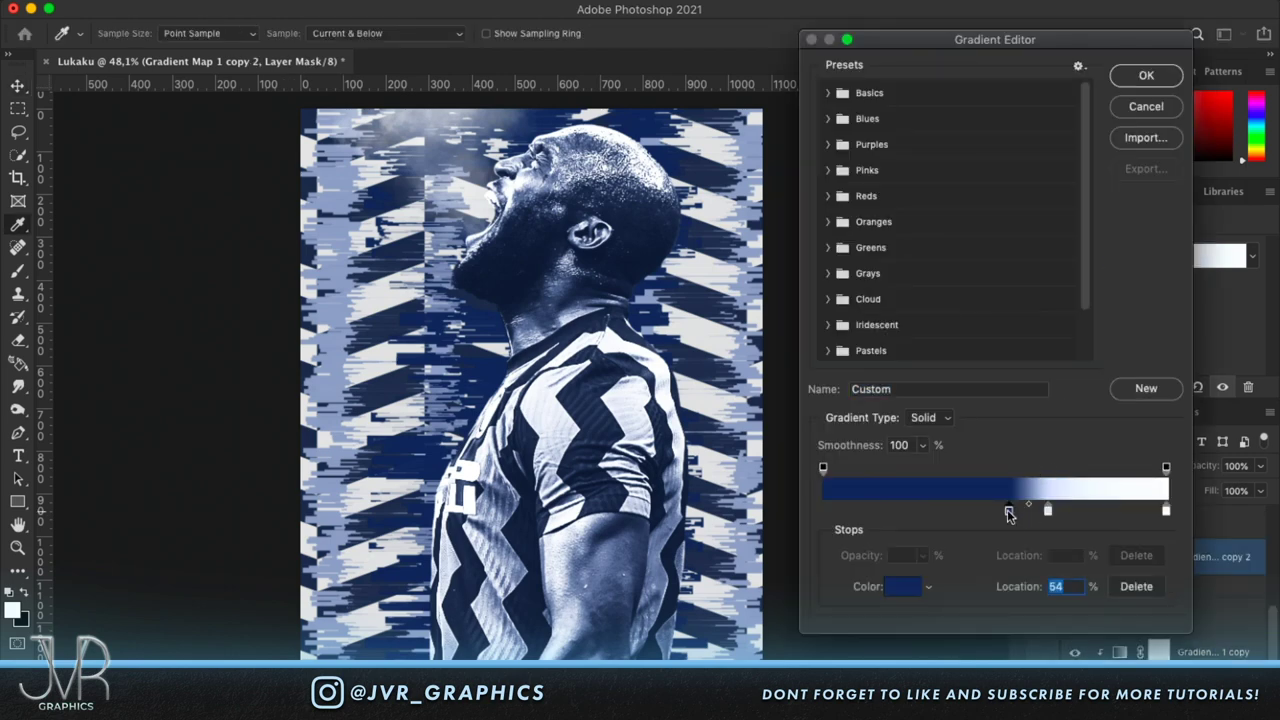
double_click(1008, 510)
click(1158, 368)
click(1150, 76)
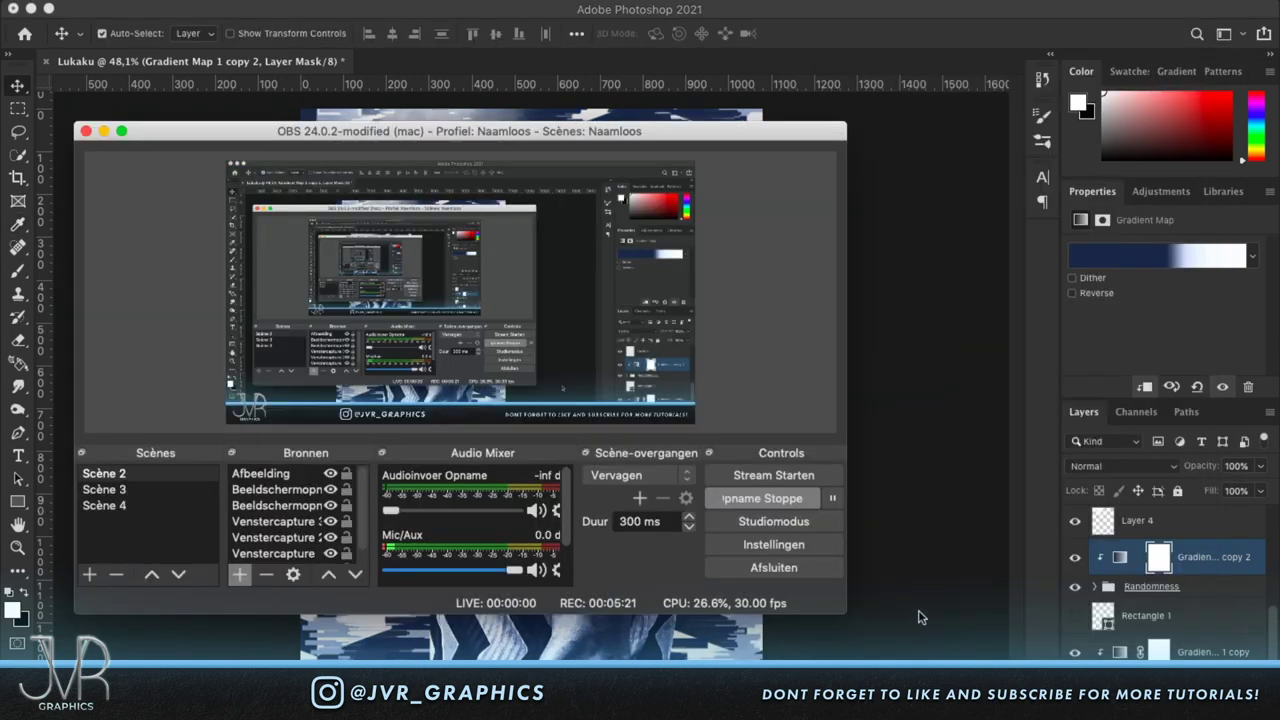
Show the texture layers Layer 7 and Layer 8 again and check the poster with both overlays.
scroll(925, 610, up, 2)
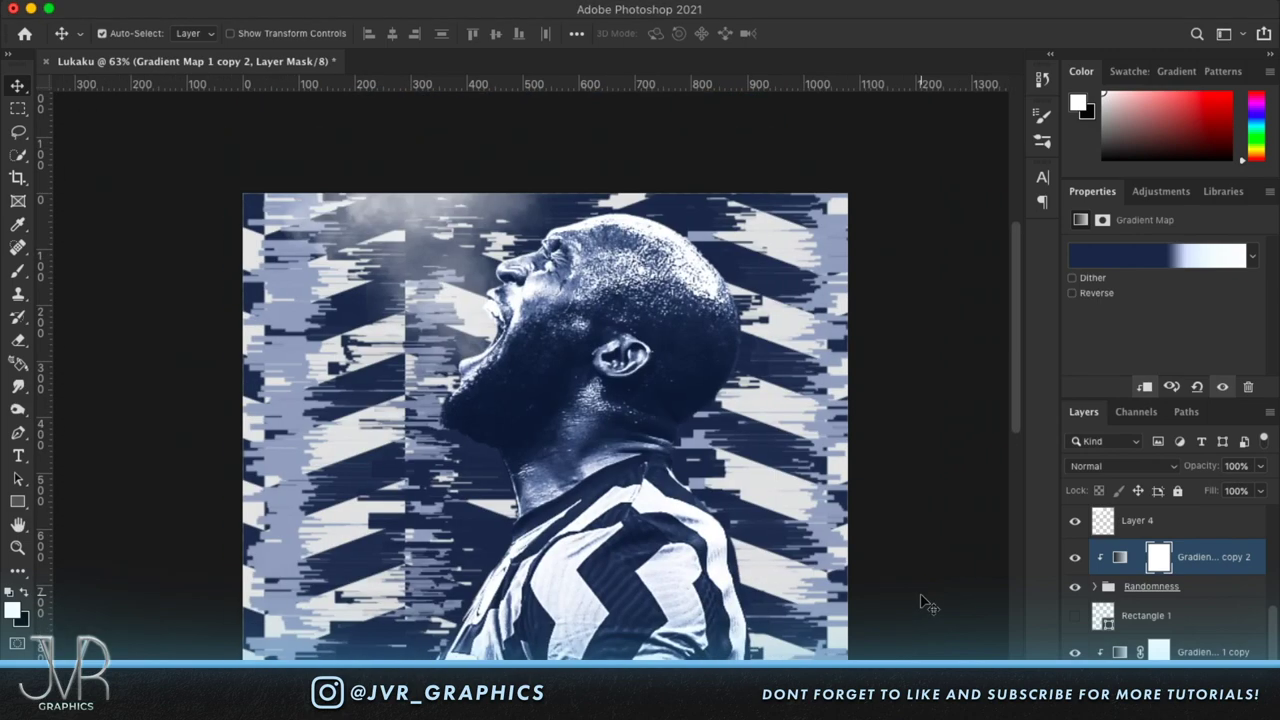
scroll(1117, 608, up, 3)
scroll(820, 512, down, 2)
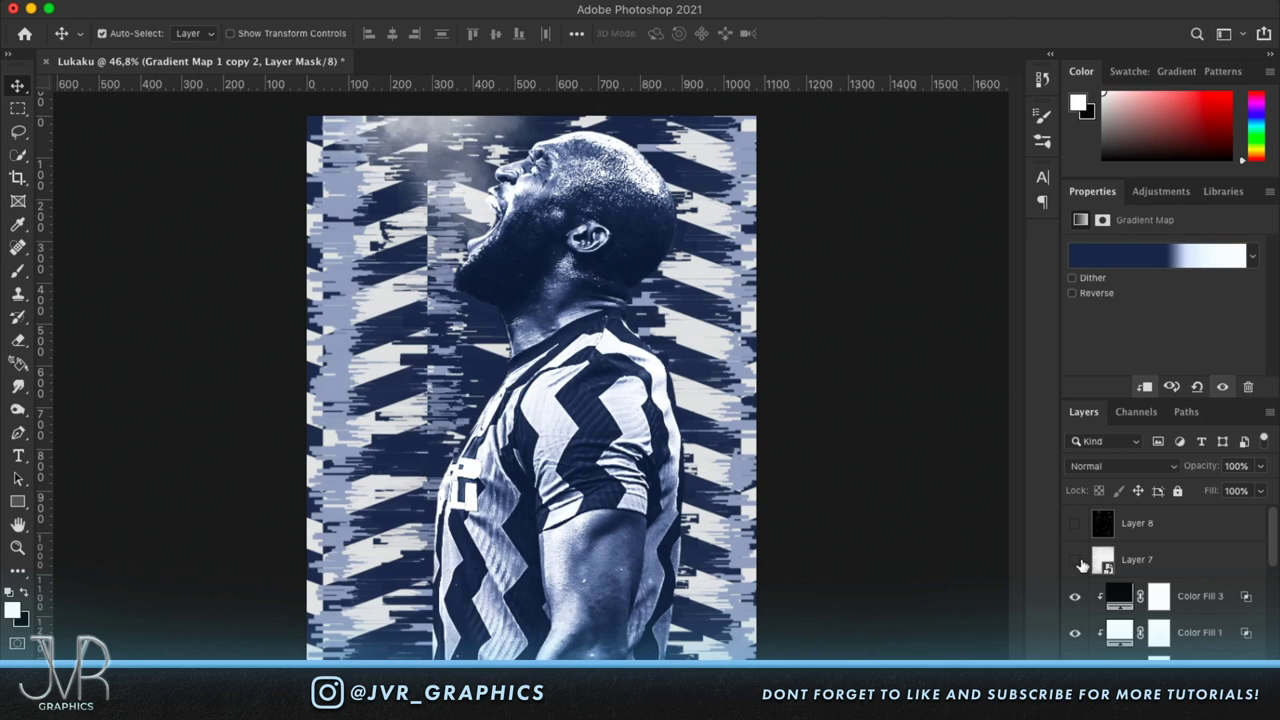
click(1075, 562)
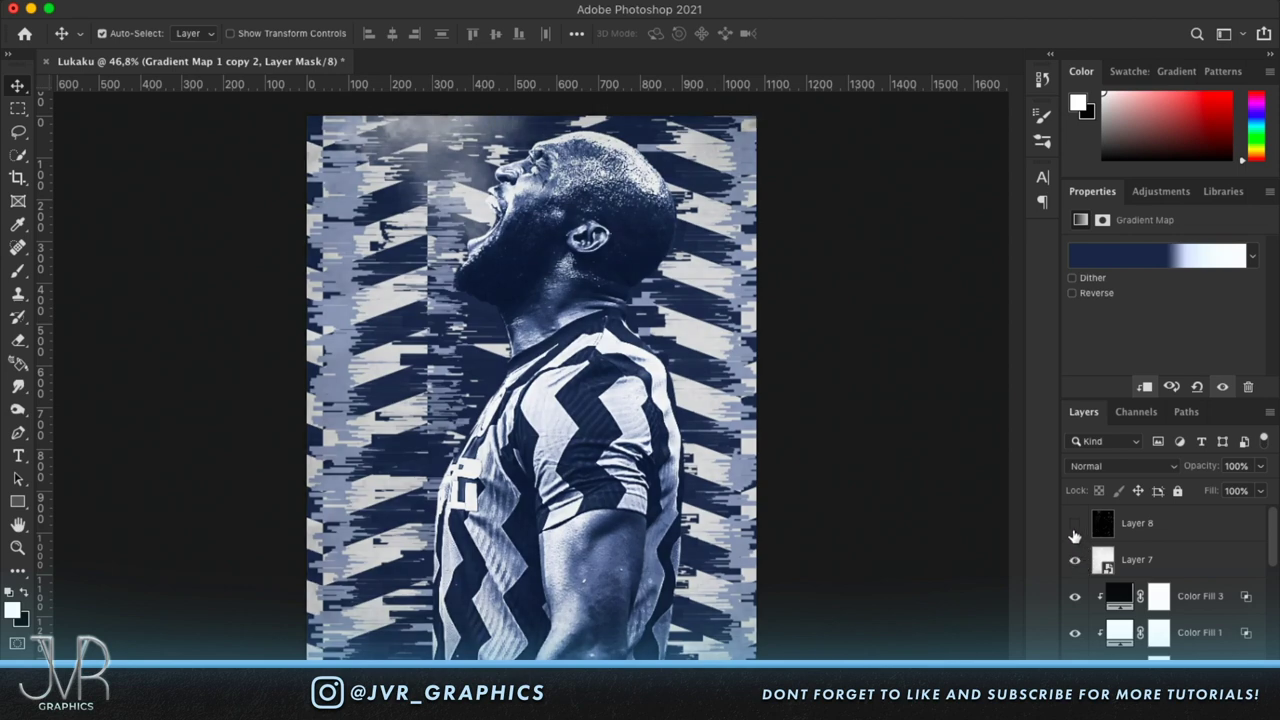
click(1075, 527)
scroll(770, 462, up, 2)
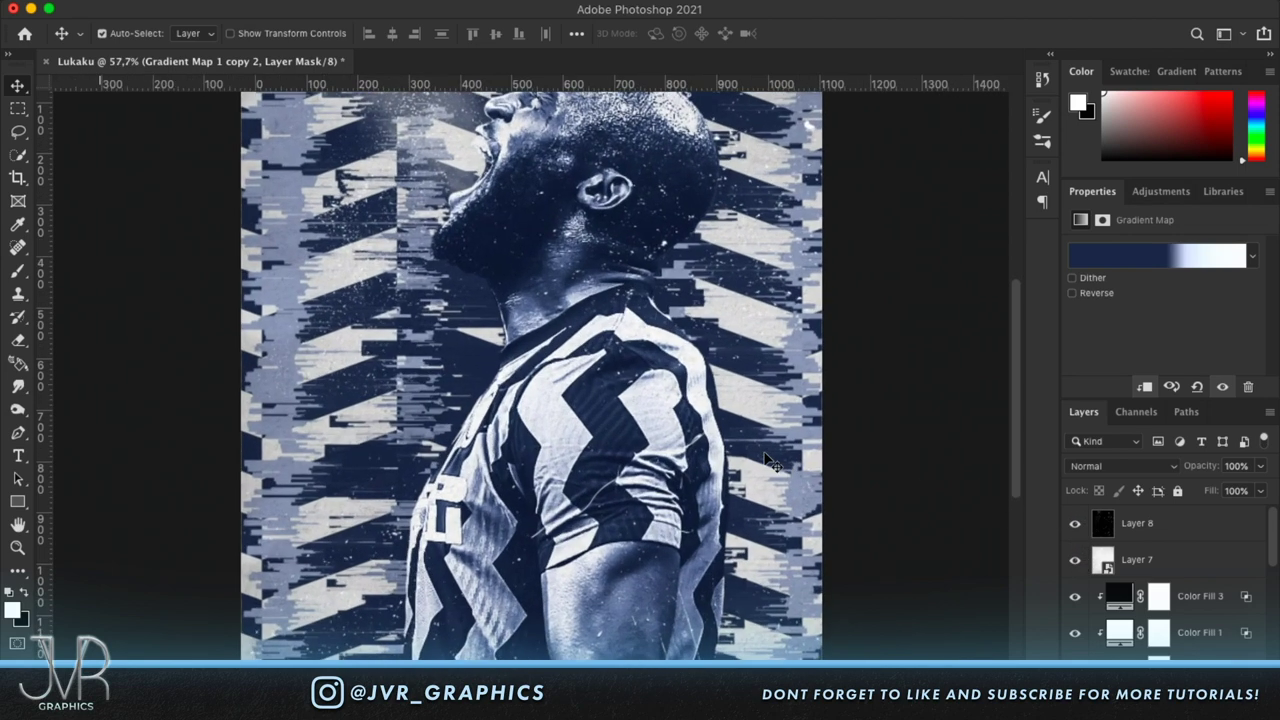
scroll(515, 470, down, 3)
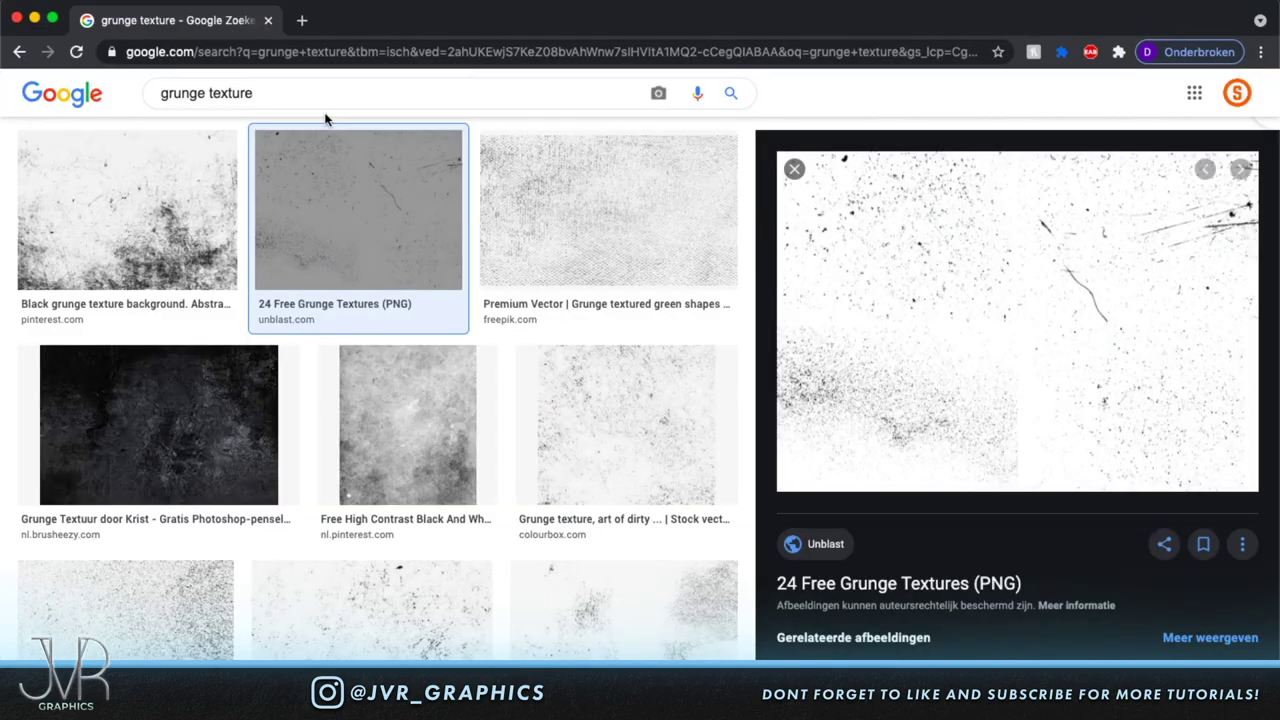
Switch to the Chrome browser and search Google Images for "Grunge photo frame".
click(310, 94)
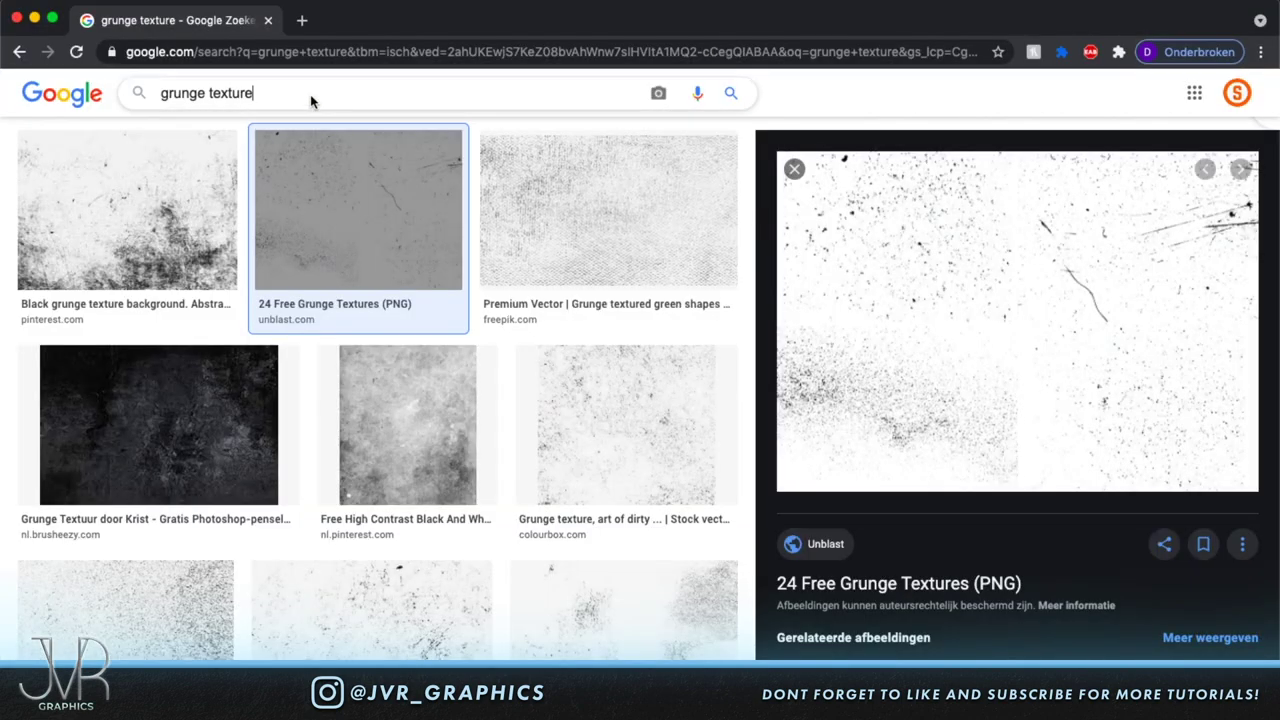
key(super+a)
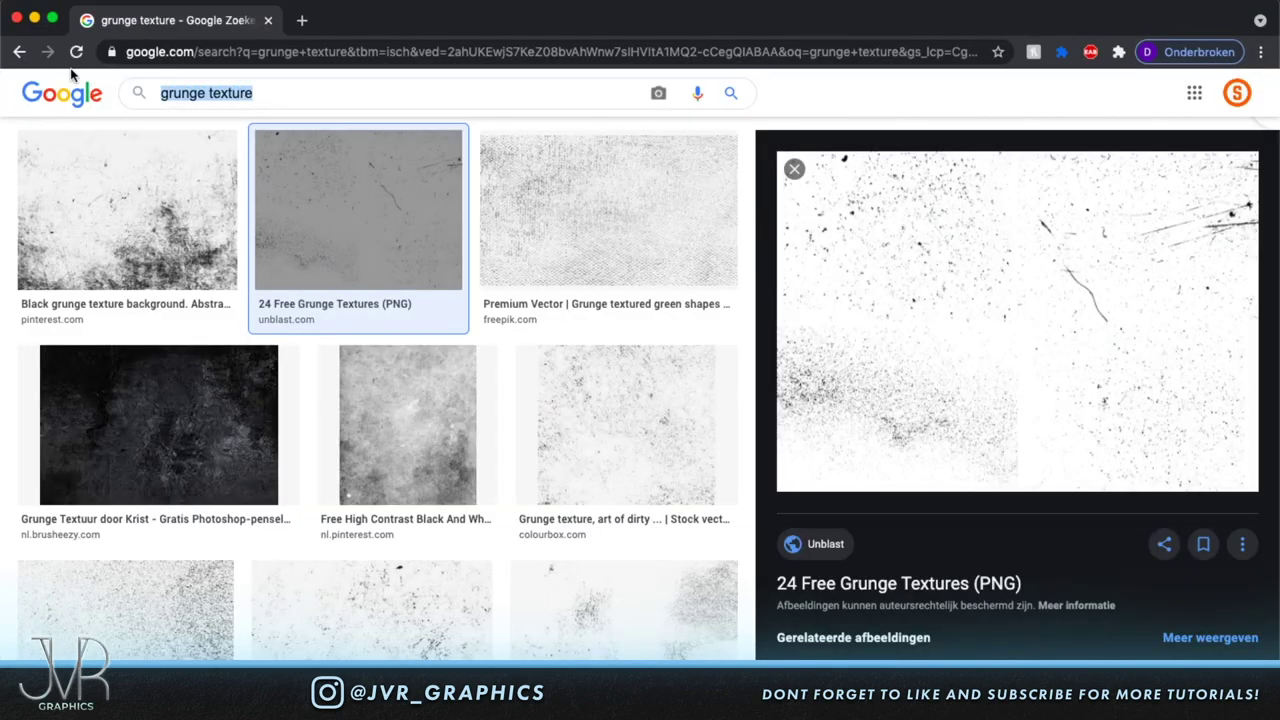
text(Grunge pgo)
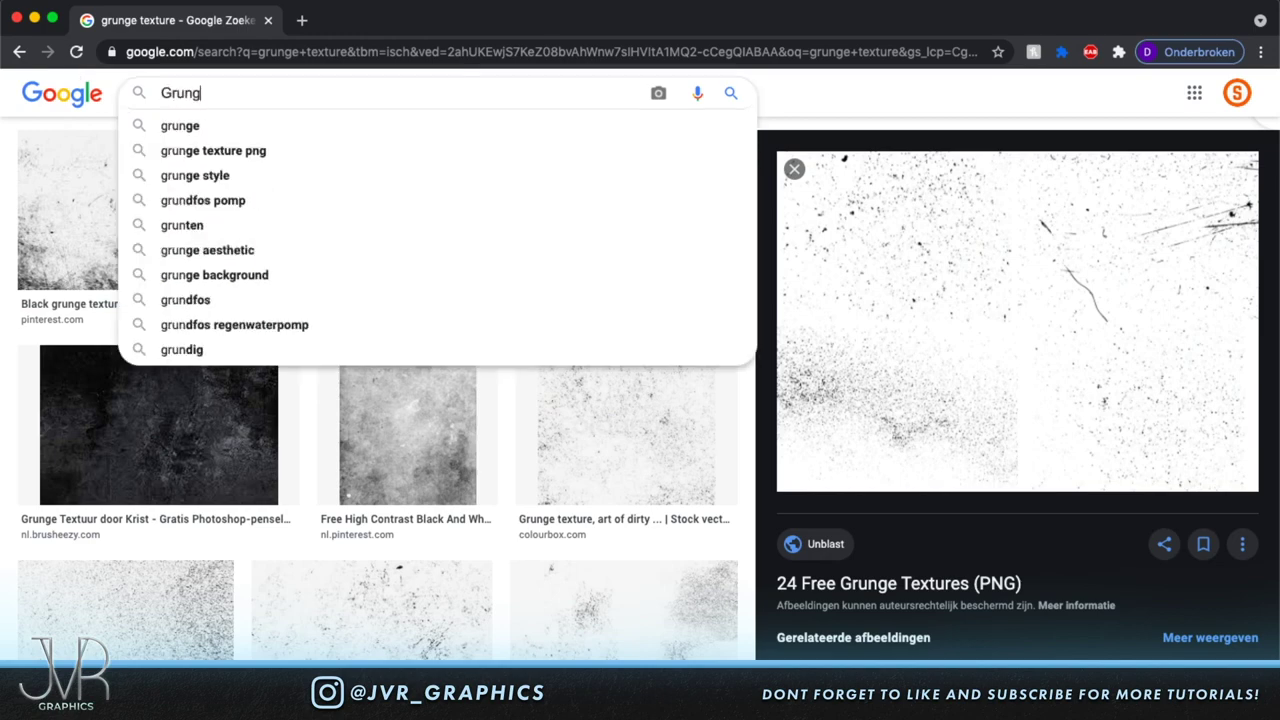
key(BackSpace)
key(BackSpace)
text(ho)
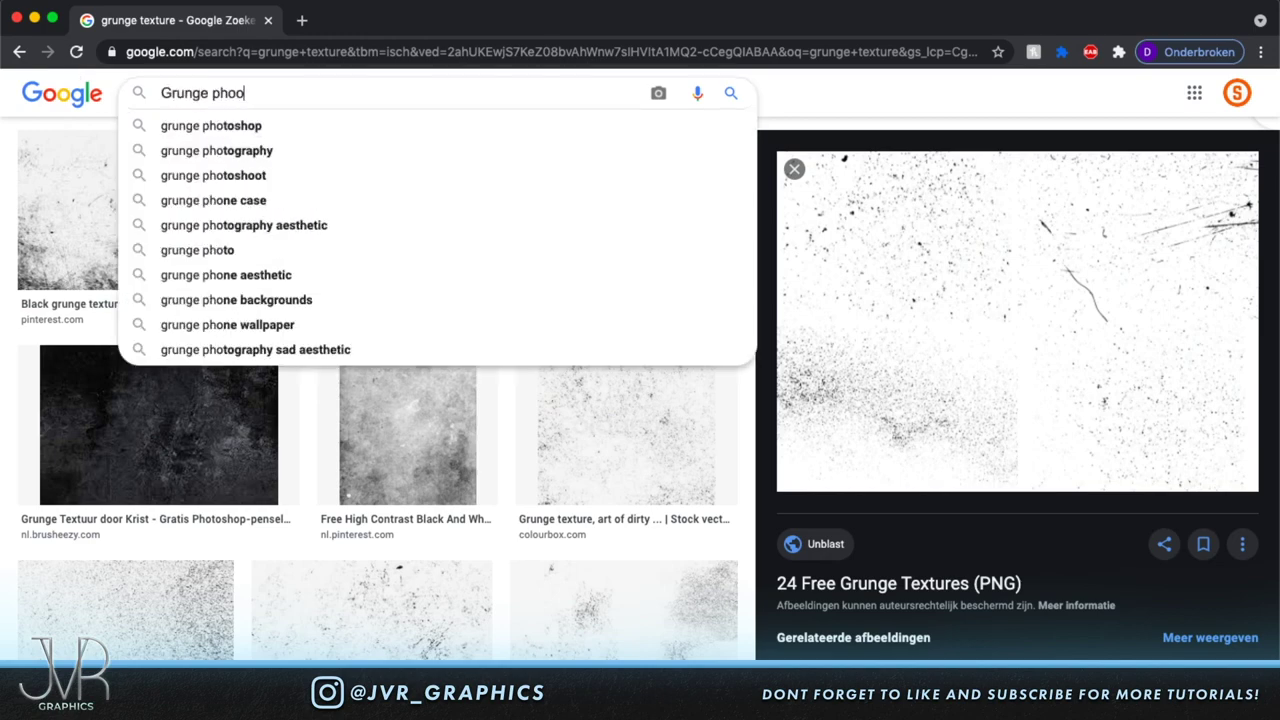
text(to frame)
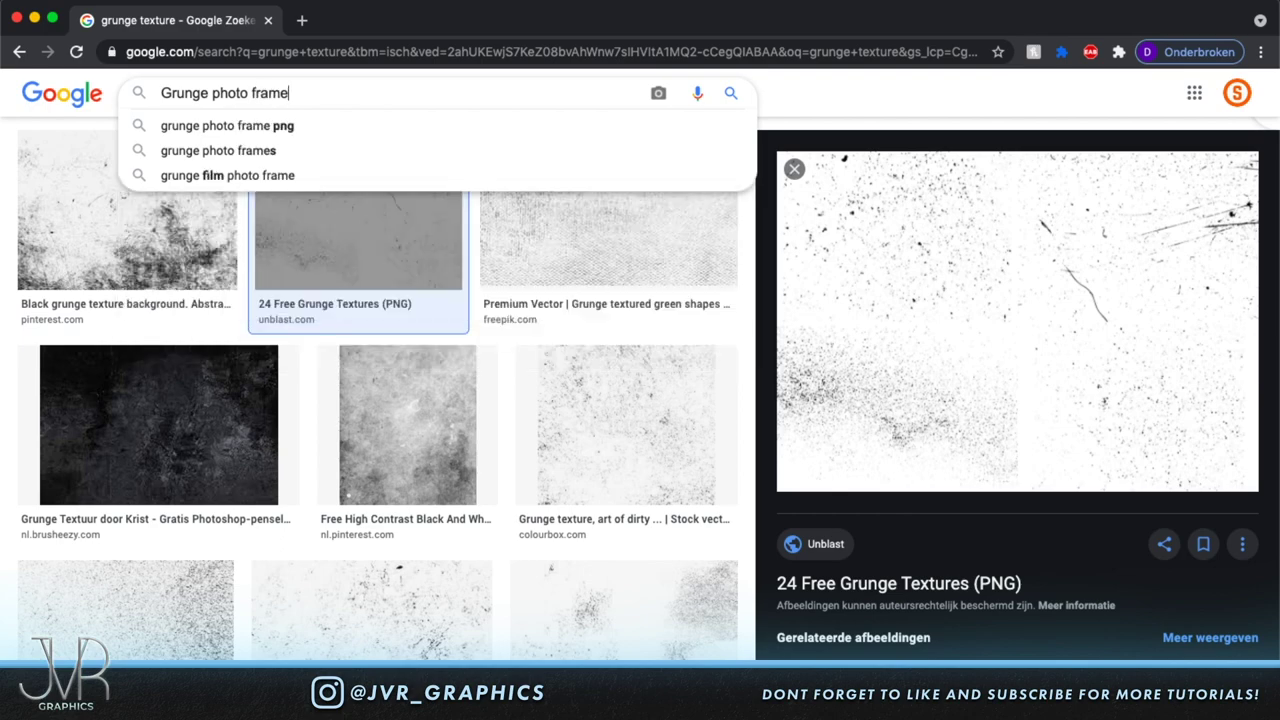
key(Return)
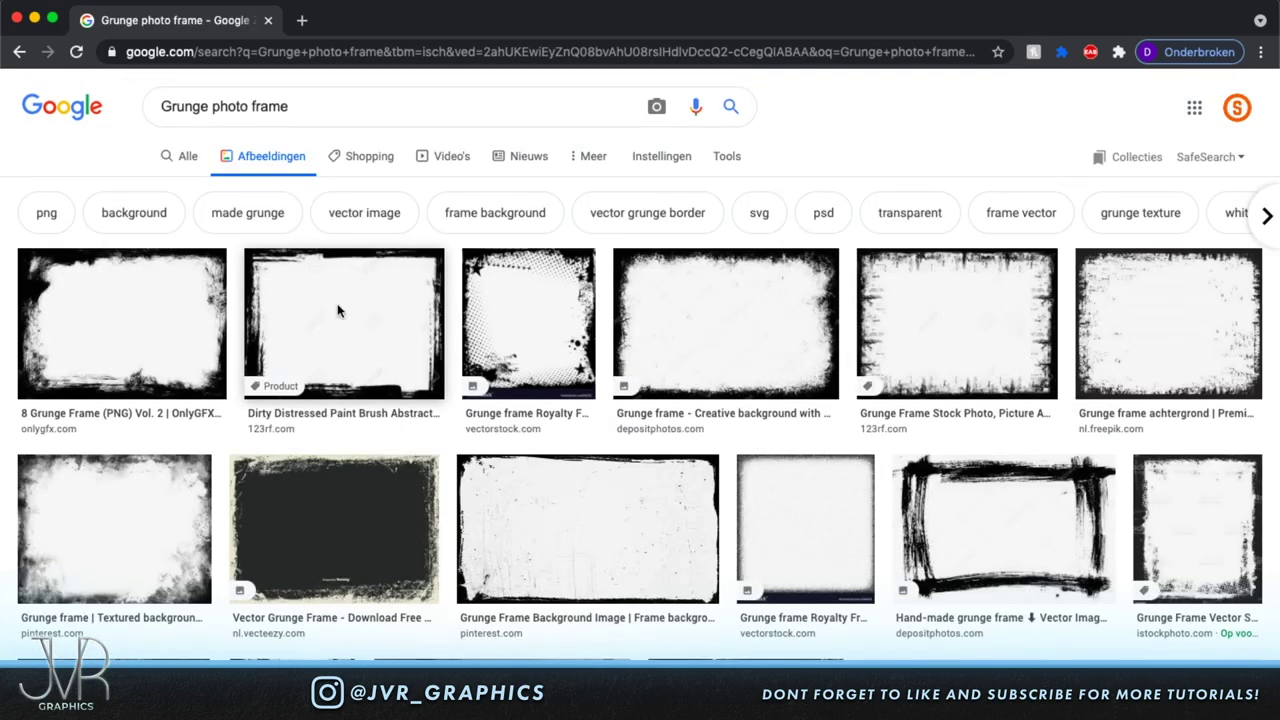
Open the Pinterest "Grunge Frame Background Image" result in its own tab, inspect it and close the tab.
click(595, 552)
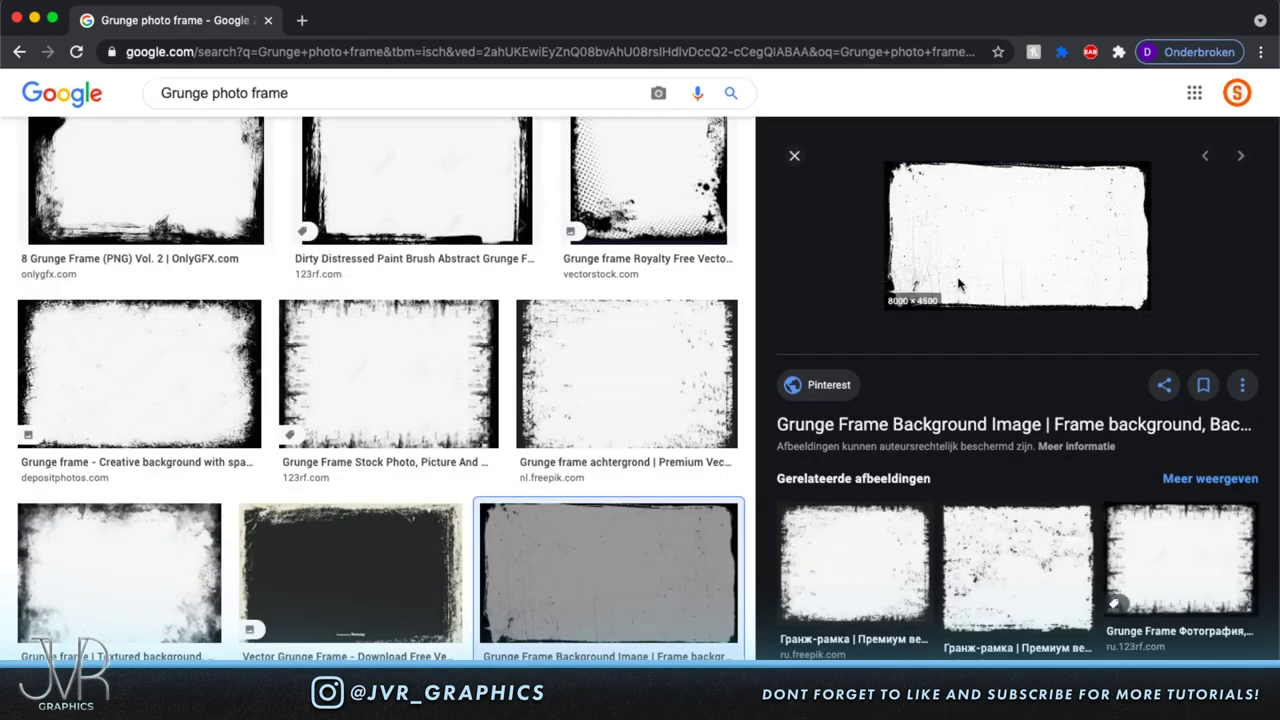
right_click(959, 279)
click(1017, 420)
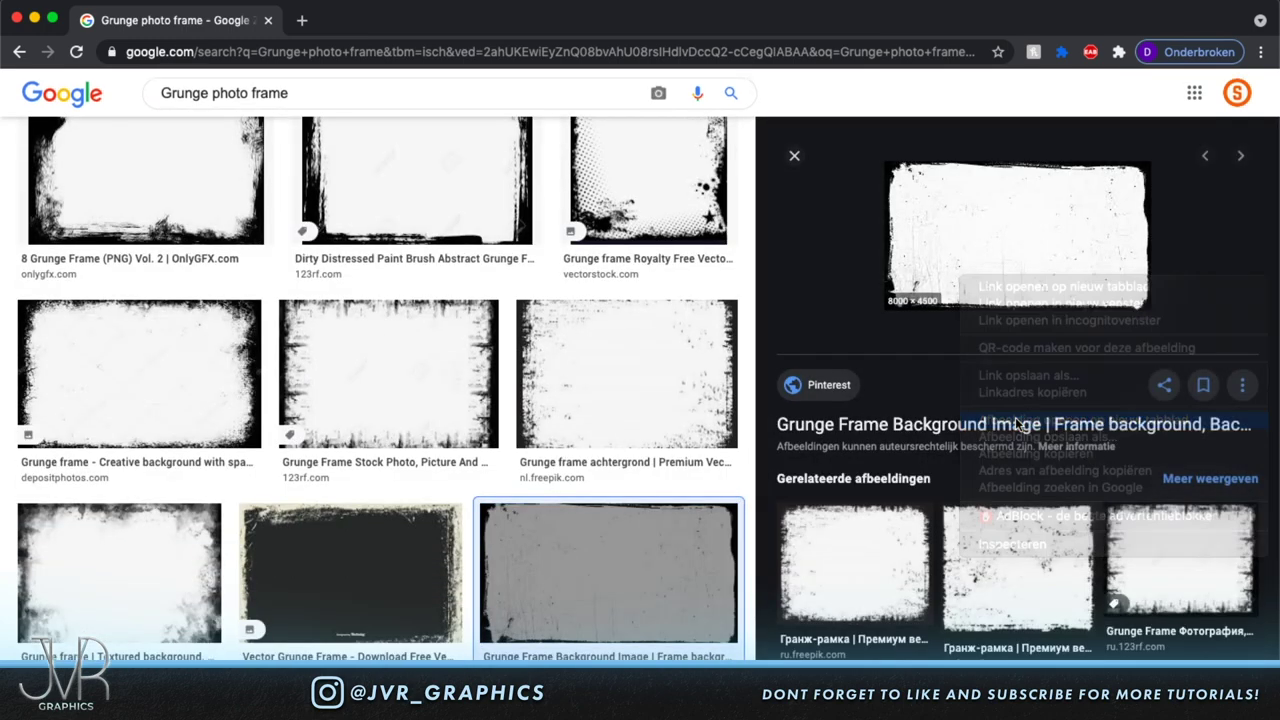
click(356, 36)
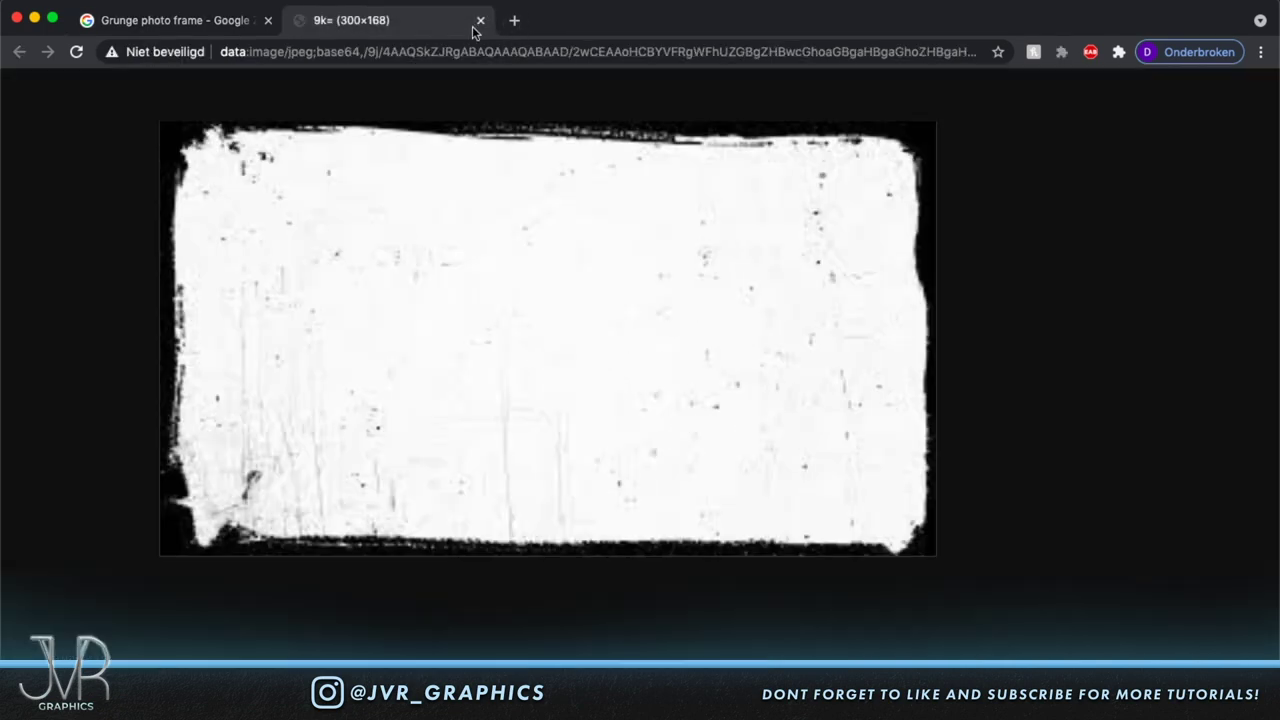
click(480, 22)
Find the "Grunge Frame Image" from 123FreeVectors among the results and open the image in a new tab.
scroll(607, 382, down, 3)
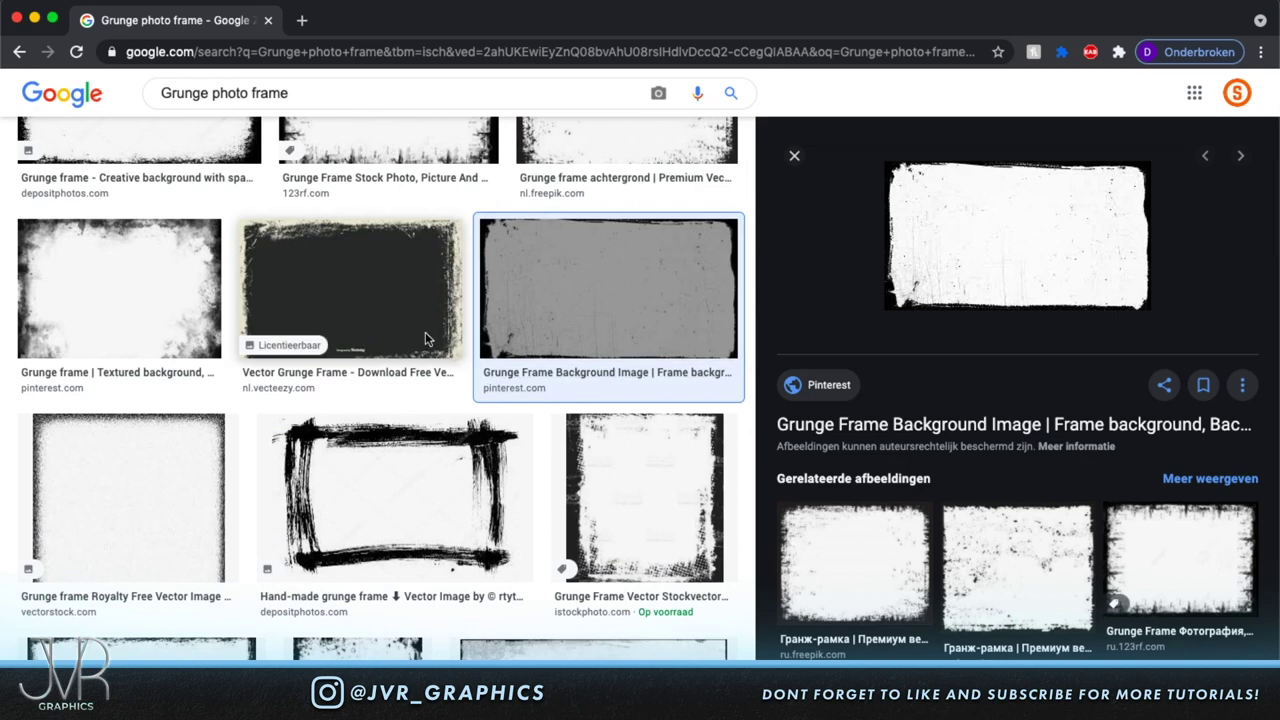
scroll(409, 480, down, 5)
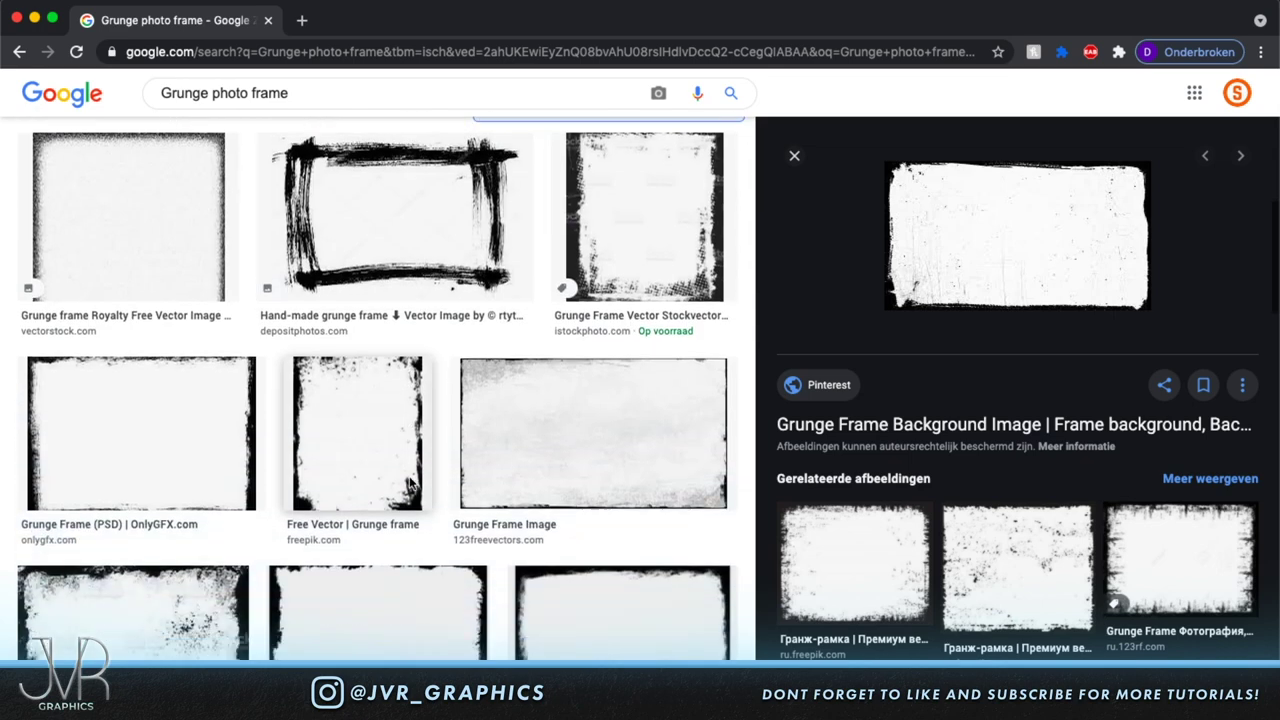
scroll(409, 484, down, 1)
click(560, 400)
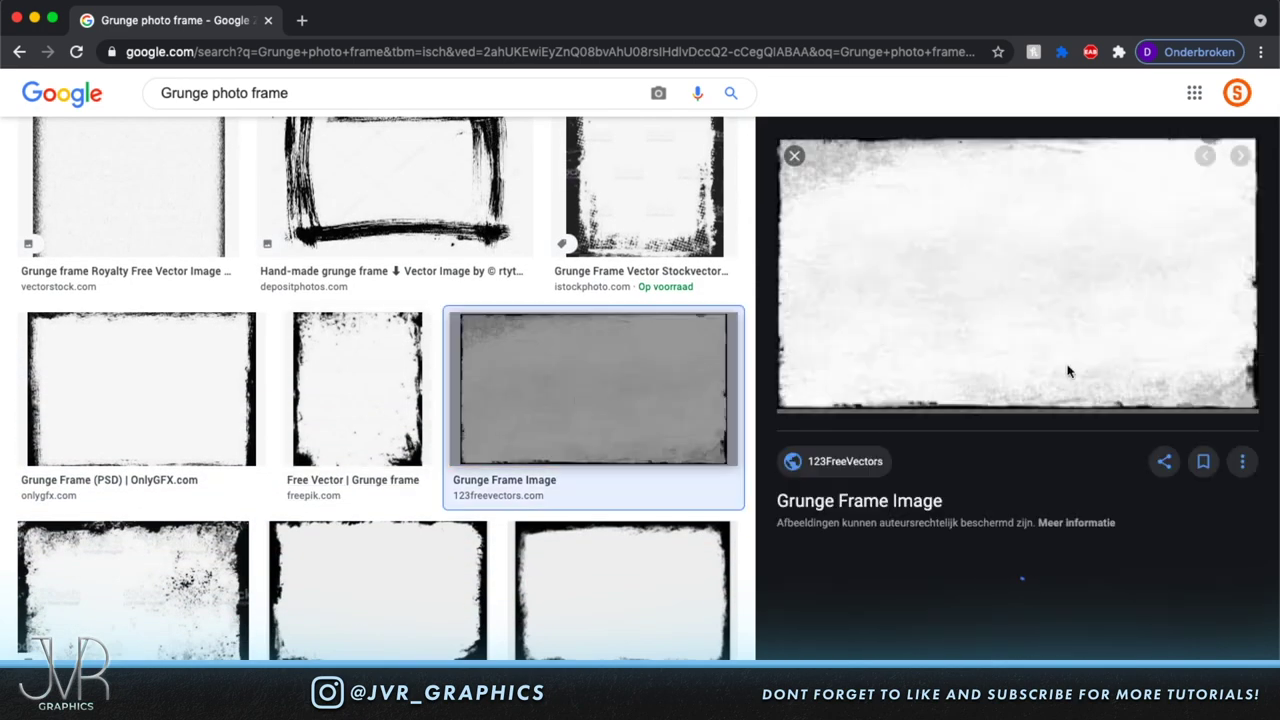
right_click(918, 330)
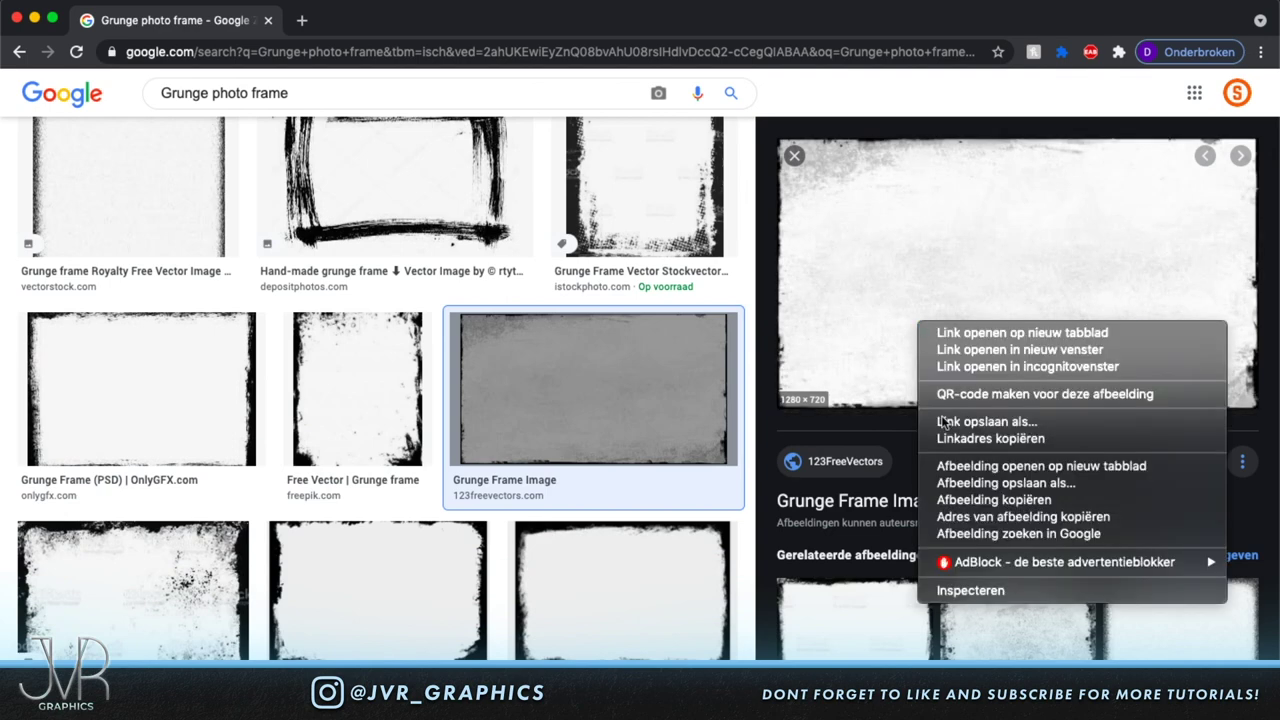
click(960, 466)
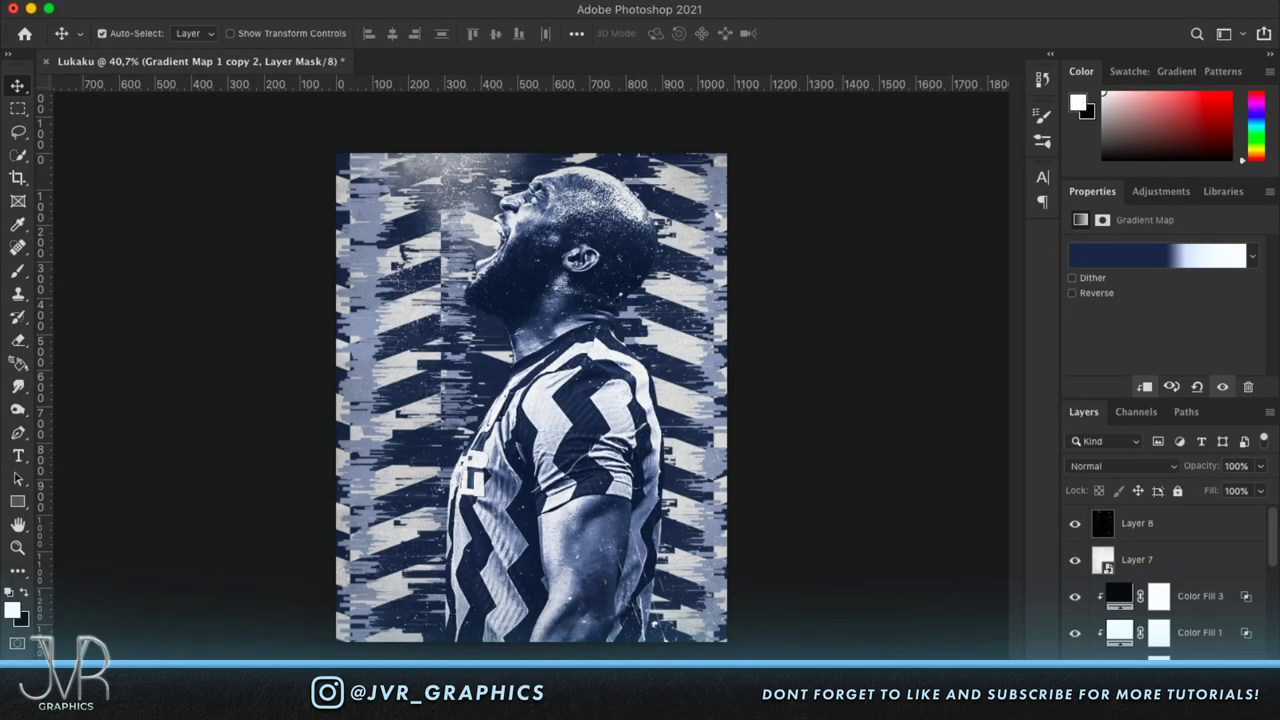
Switch to Photoshop and place the 158229-grunge-frame-image file in the poster.
click(985, 695)
drag(1004, 395, 510, 406)
key(Return)
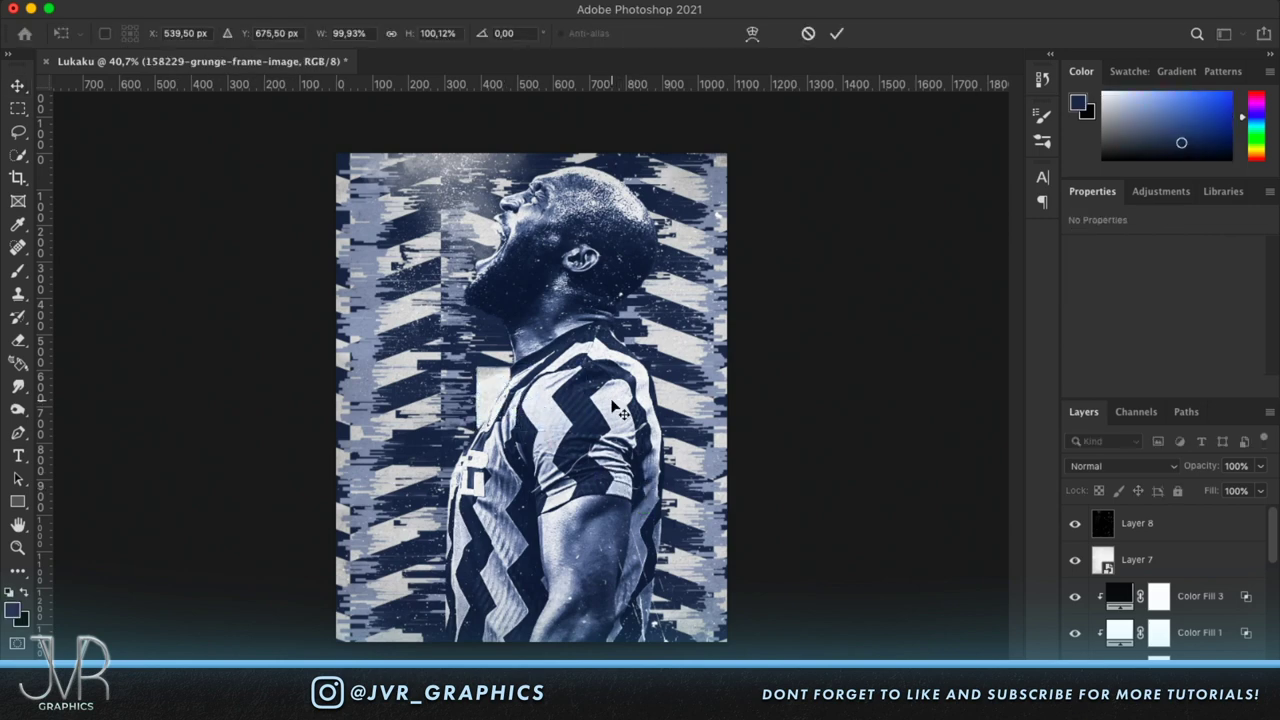
Move the 158229-grunge-frame-image layer to the top of the layer stack, enlarge it to about 352% and rotate it 90 degrees.
scroll(1145, 558, down, 5)
drag(1145, 558, 1133, 518)
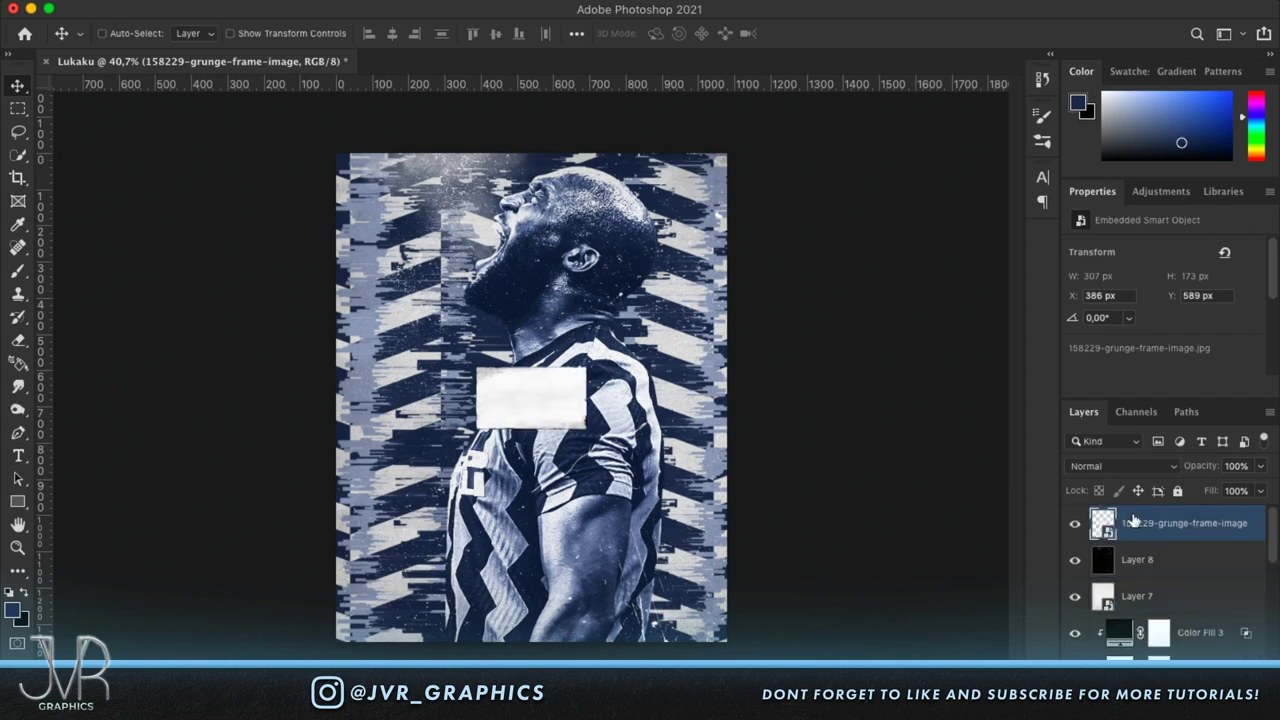
key(ctrl+t)
drag(587, 397, 727, 397)
drag(473, 397, 337, 390)
drag(753, 389, 692, 602)
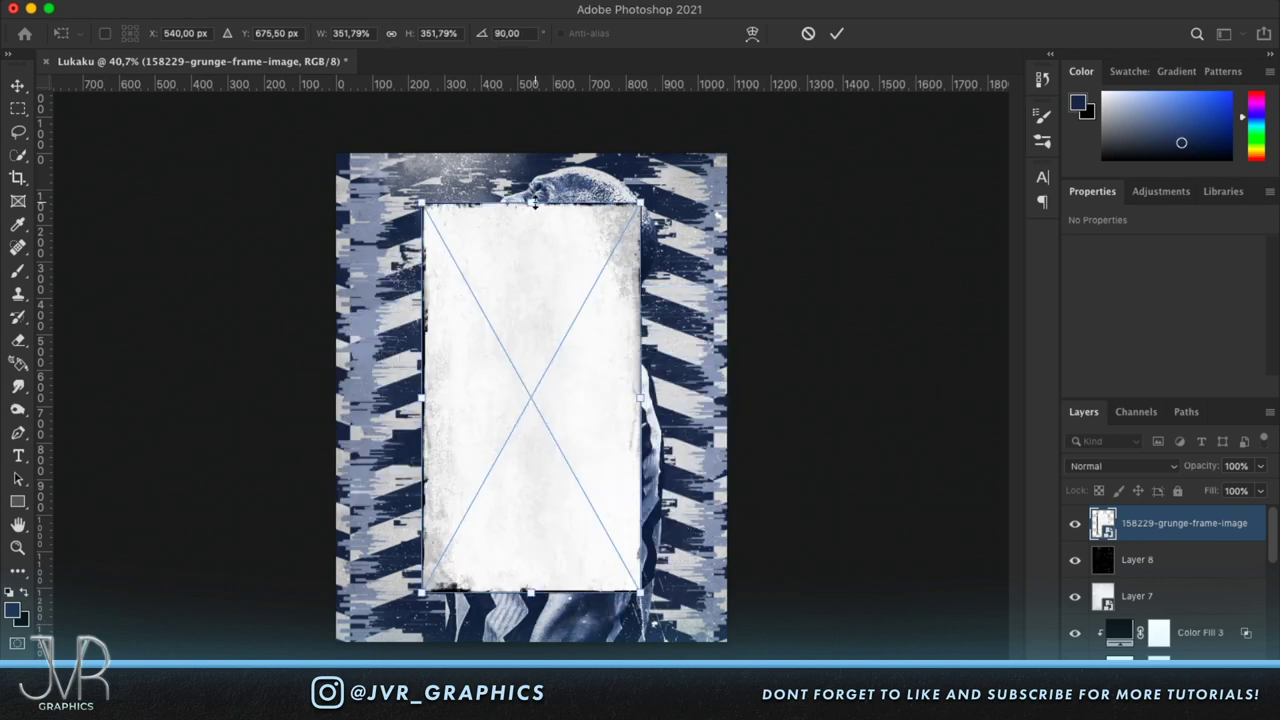
Stretch the grunge frame image on all four sides to cover the full 1080 × 1350 px canvas.
drag(531, 205, 531, 152)
drag(426, 372, 336, 372)
drag(643, 373, 727, 373)
drag(539, 592, 537, 641)
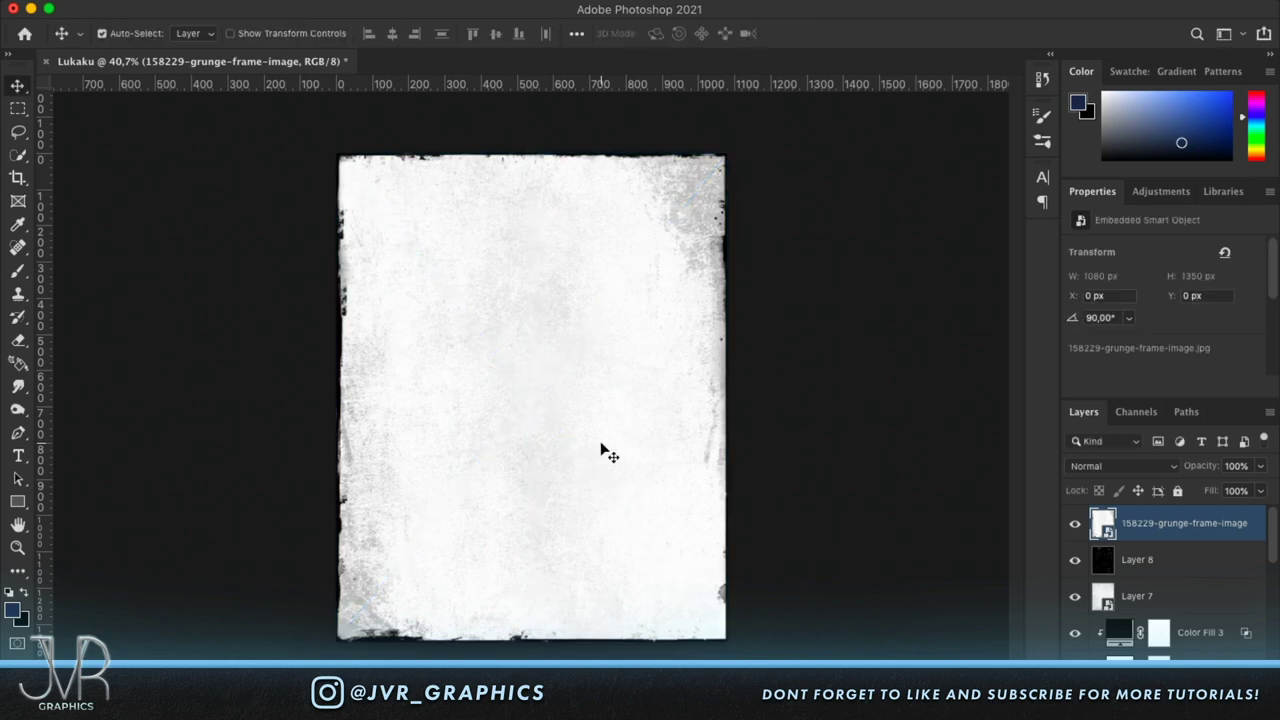
Invert the grunge frame image and set its blend mode to Color Dodge.
scroll(606, 449, up, 1)
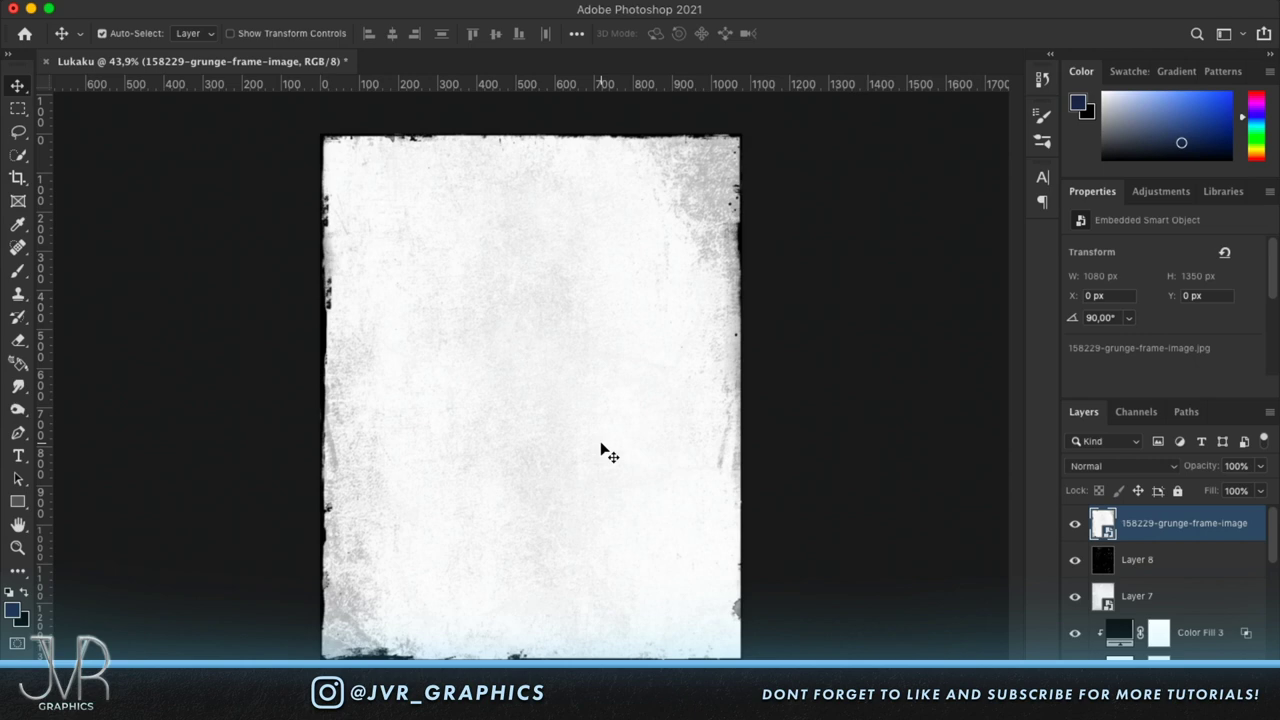
key(super+i)
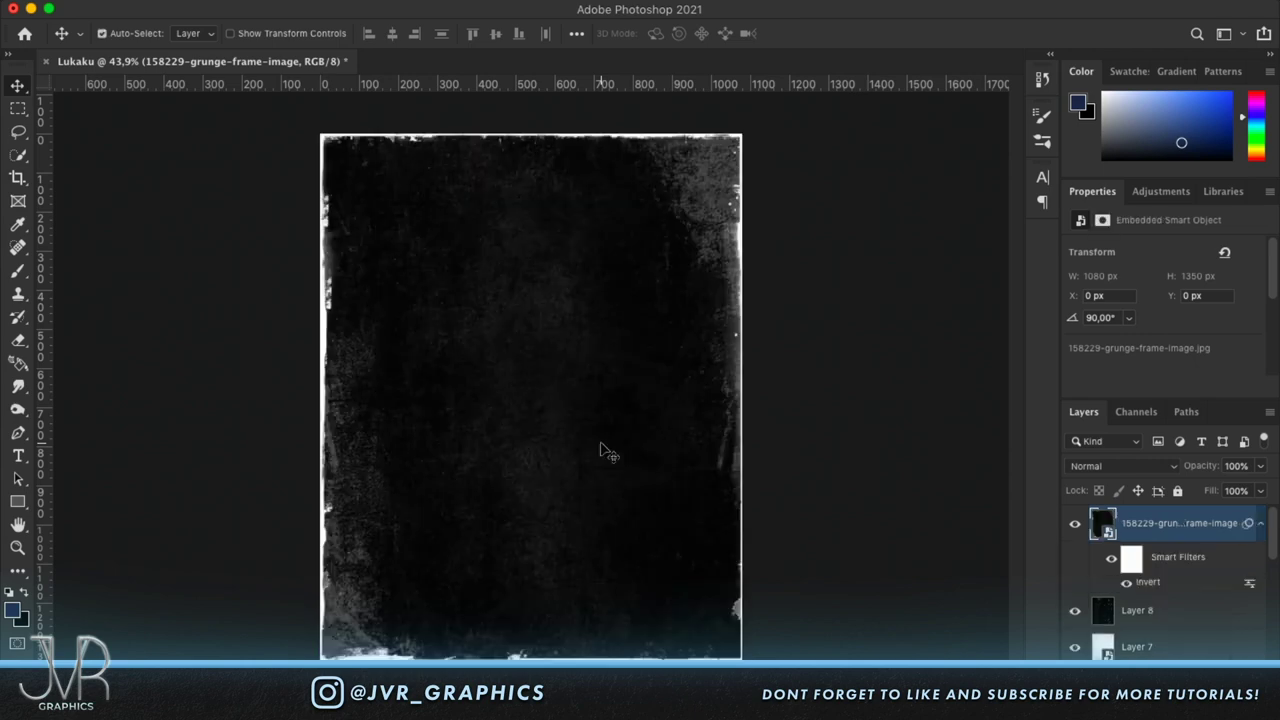
click(1143, 468)
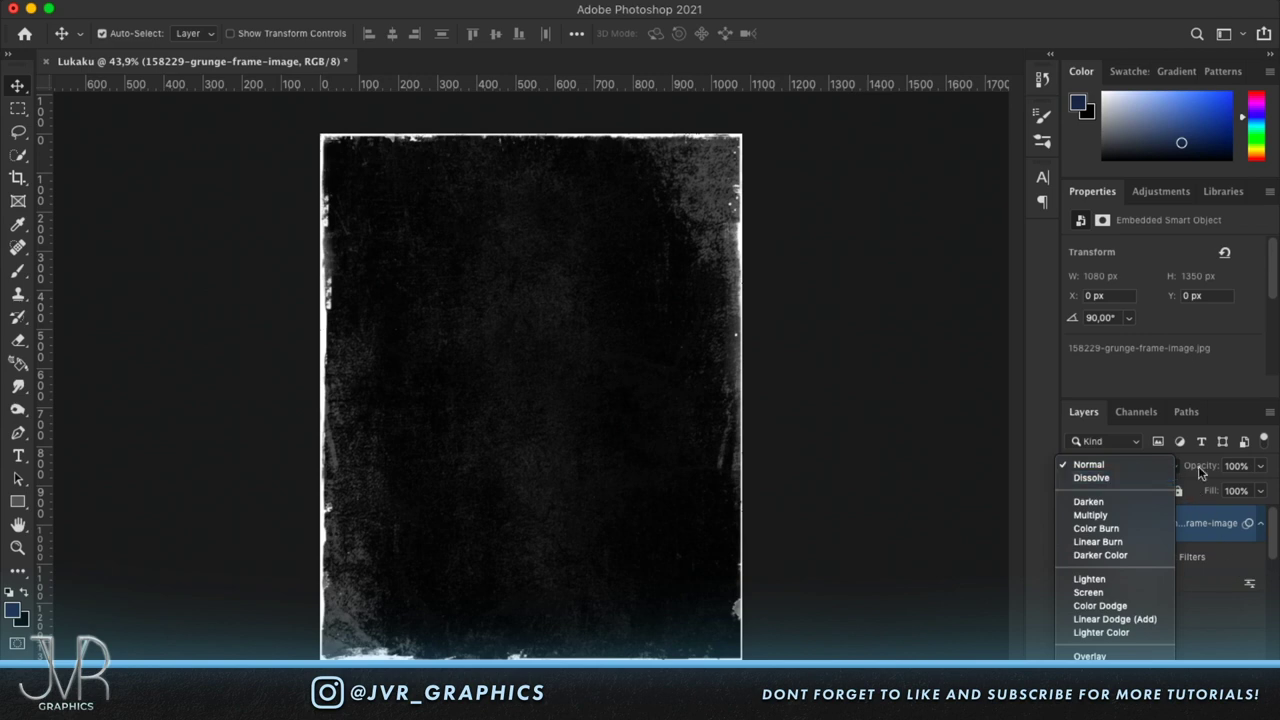
click(1156, 607)
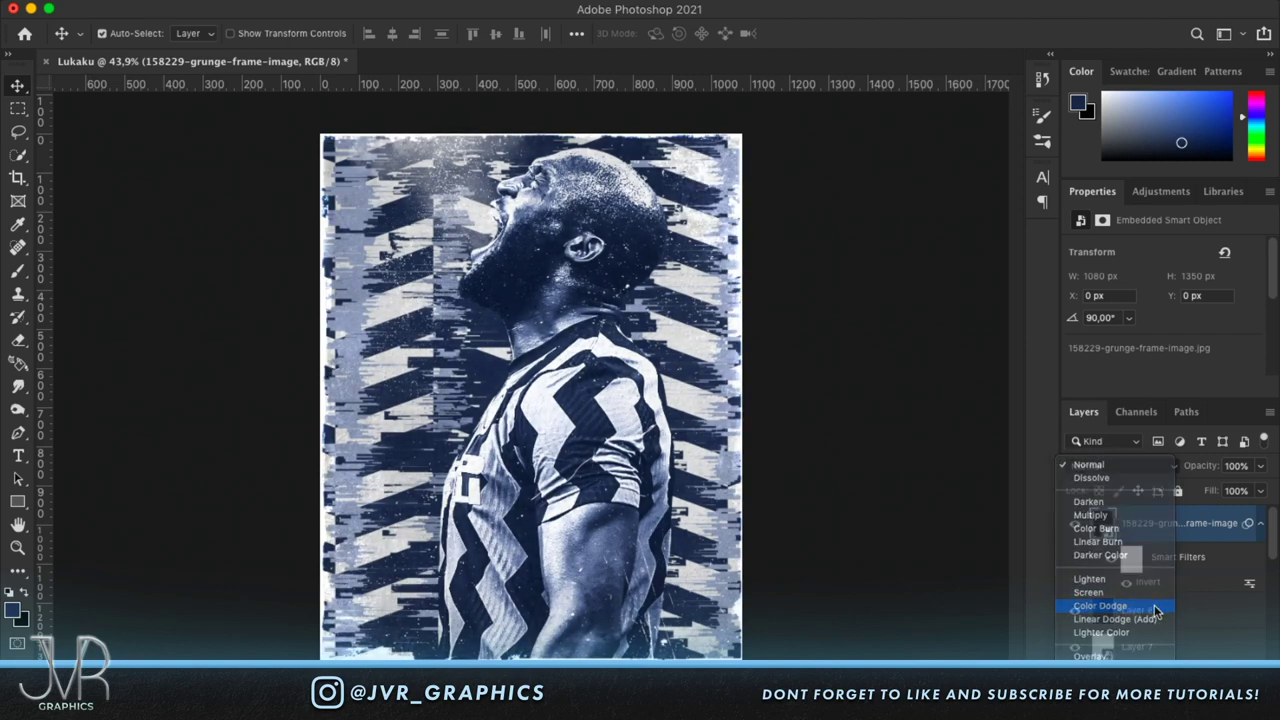
Change the frame layer's blend mode to Screen and toggle its visibility to compare the poster with and without it.
scroll(794, 600, up, 5)
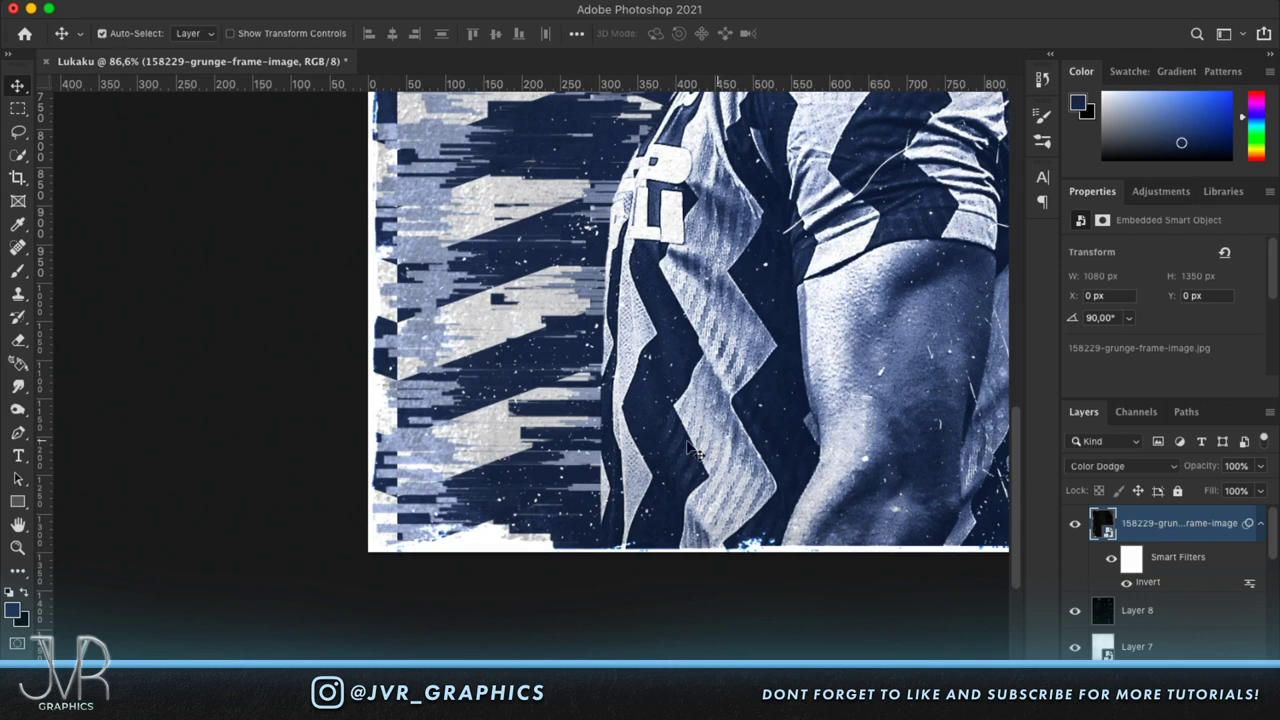
scroll(690, 450, up, 3)
click(1097, 466)
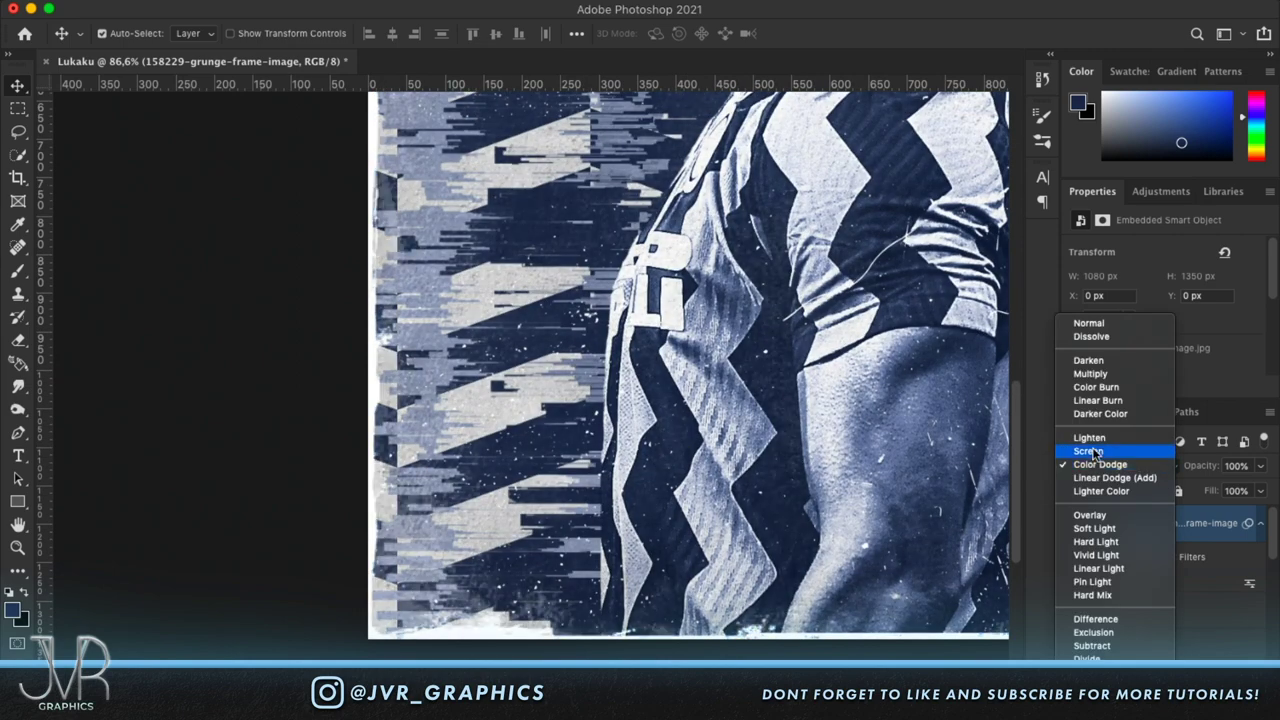
click(1089, 451)
scroll(790, 479, down, 5)
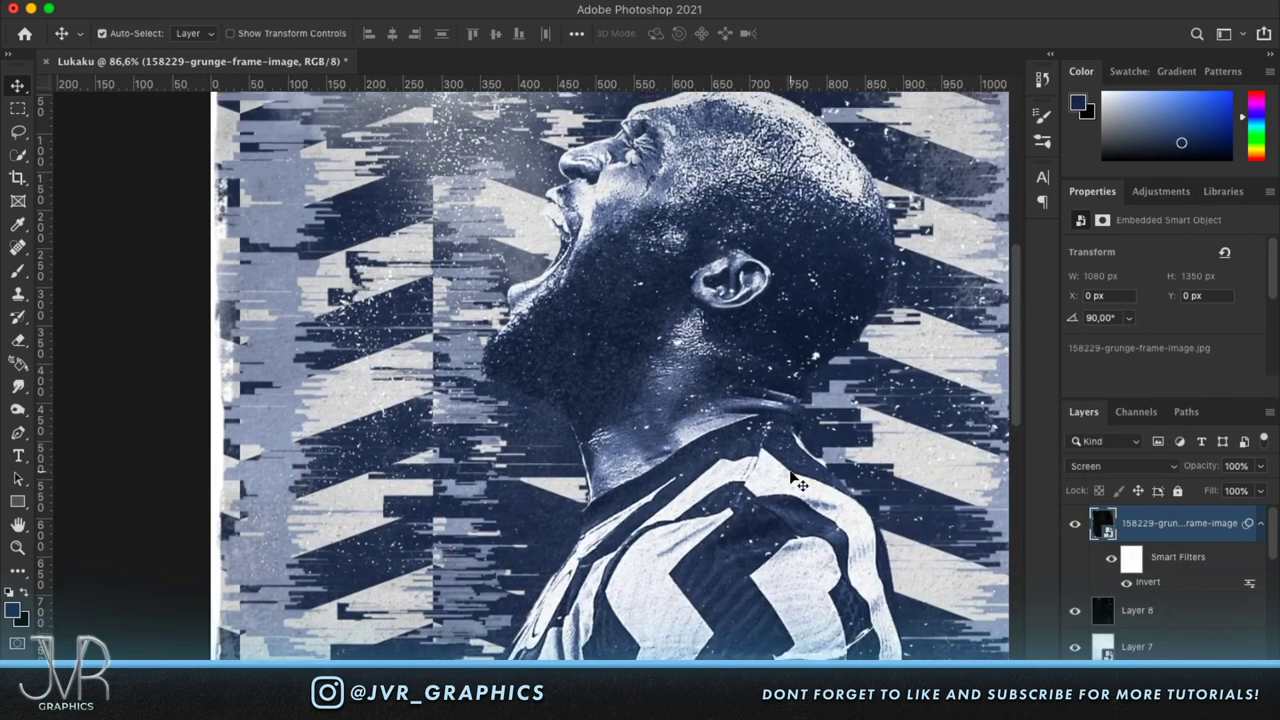
click(1075, 525)
scroll(724, 430, up, 2)
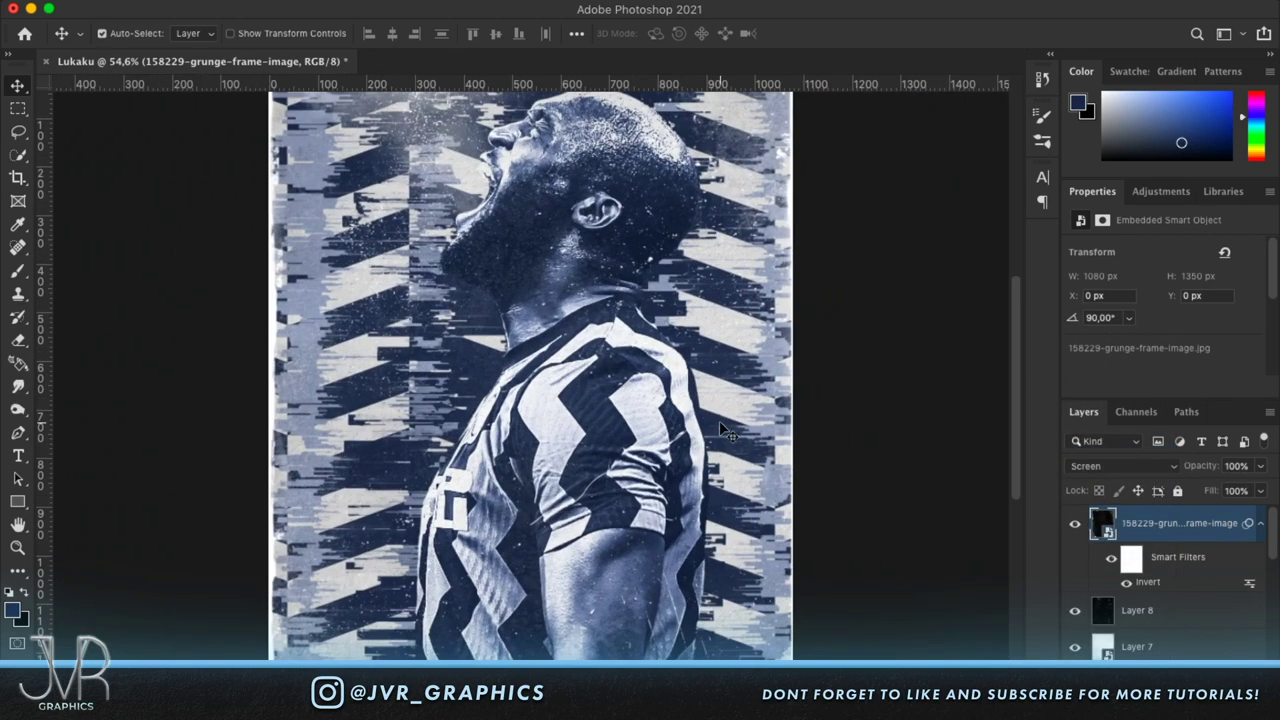
Apply a Levels adjustment to the frame layer with the midtone input level at 0,68.
key(super+l)
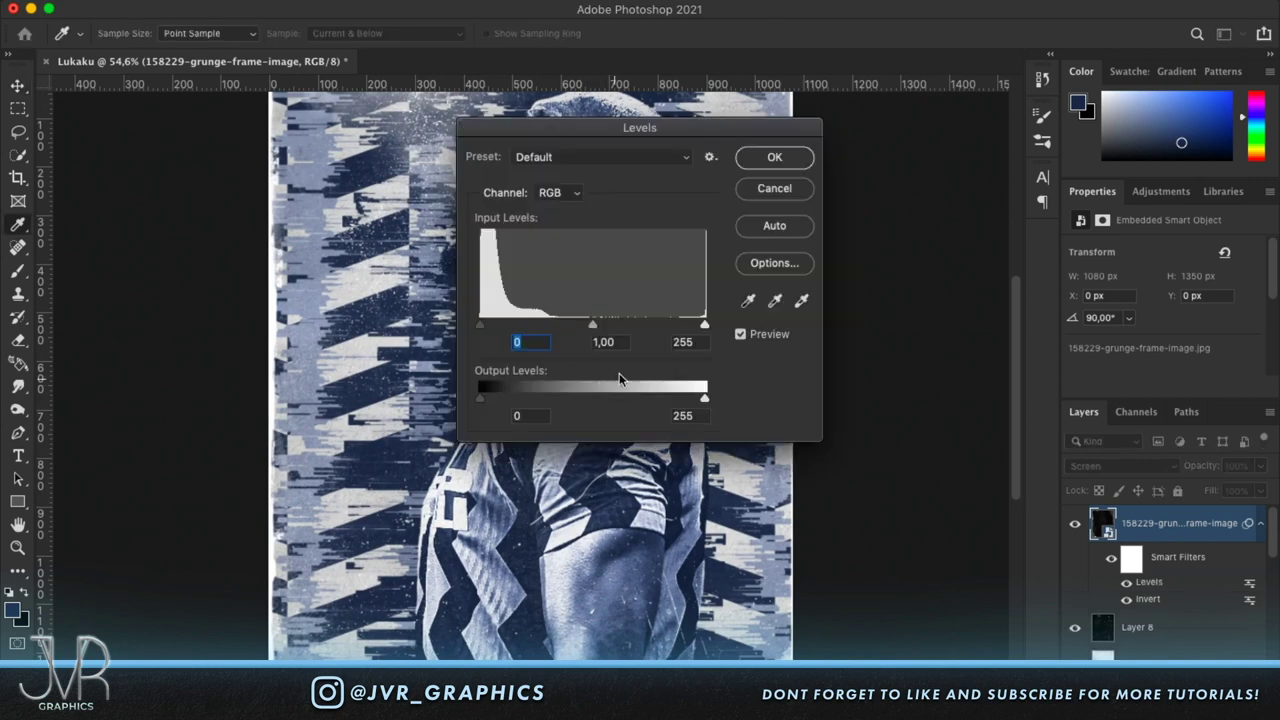
drag(620, 127, 743, 127)
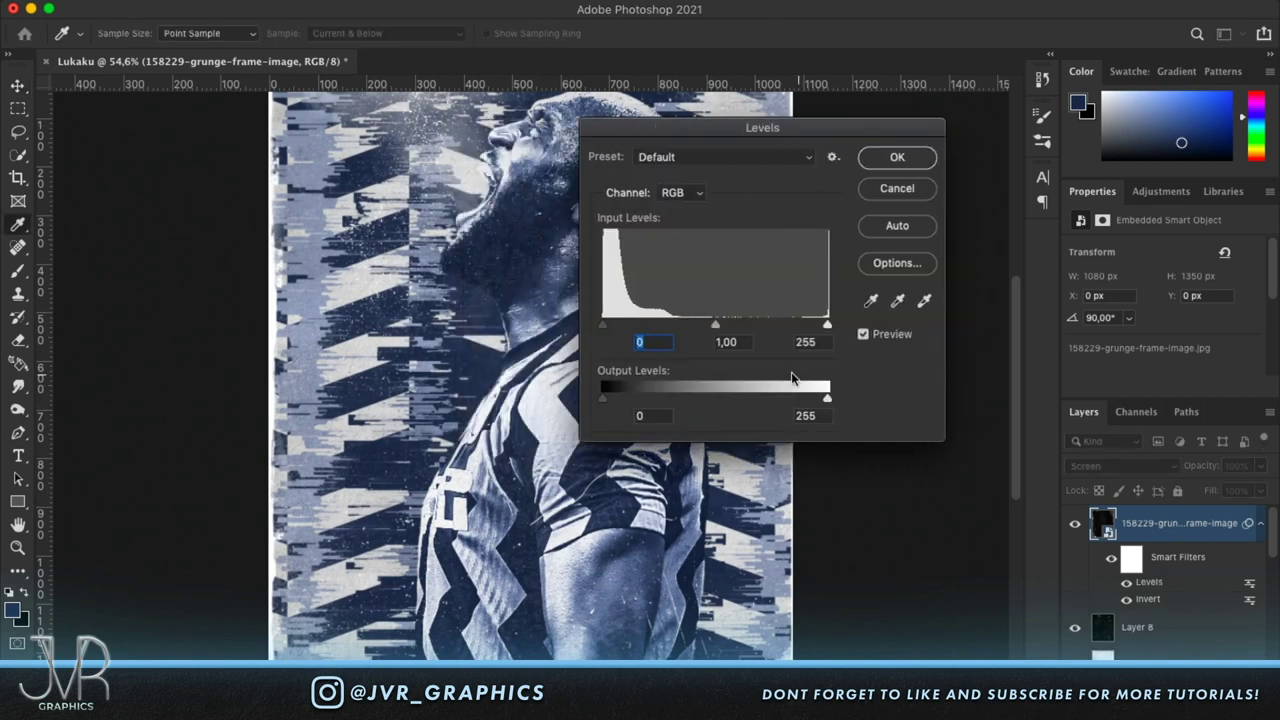
mouse_move(716, 325)
mouse_down()
mouse_move(690, 325)
mouse_move(741, 326)
mouse_up()
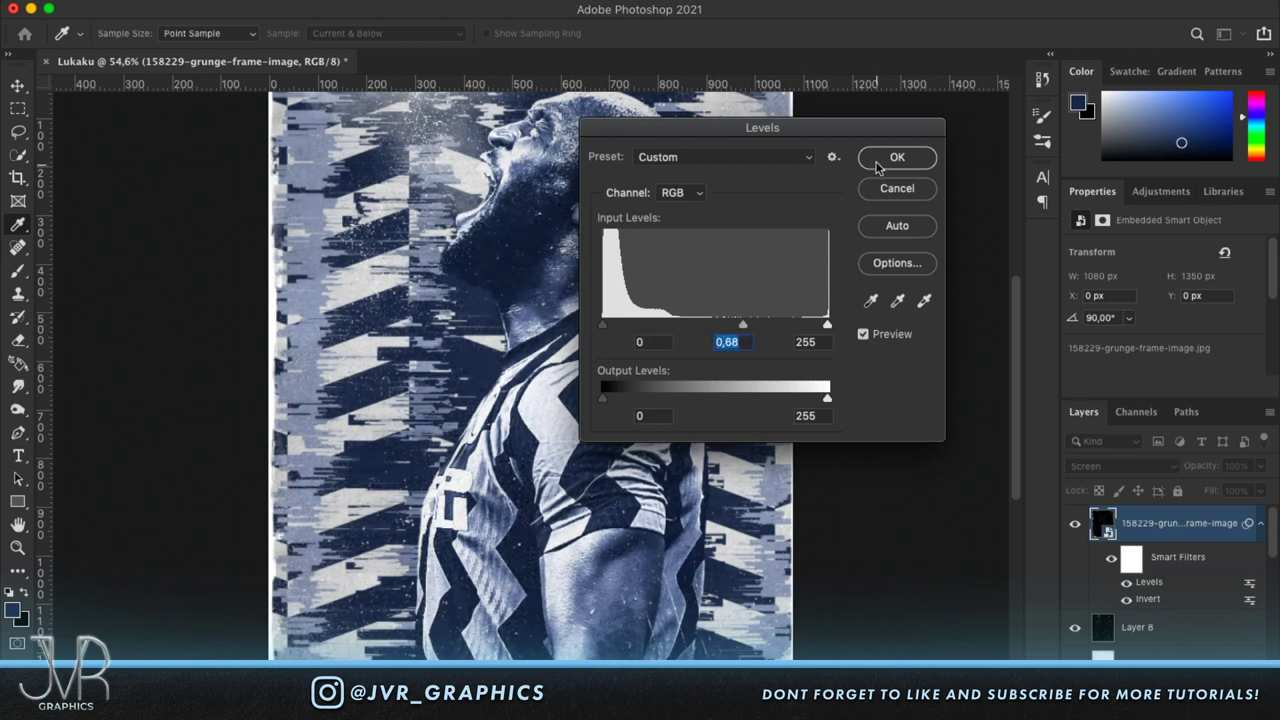
click(879, 162)
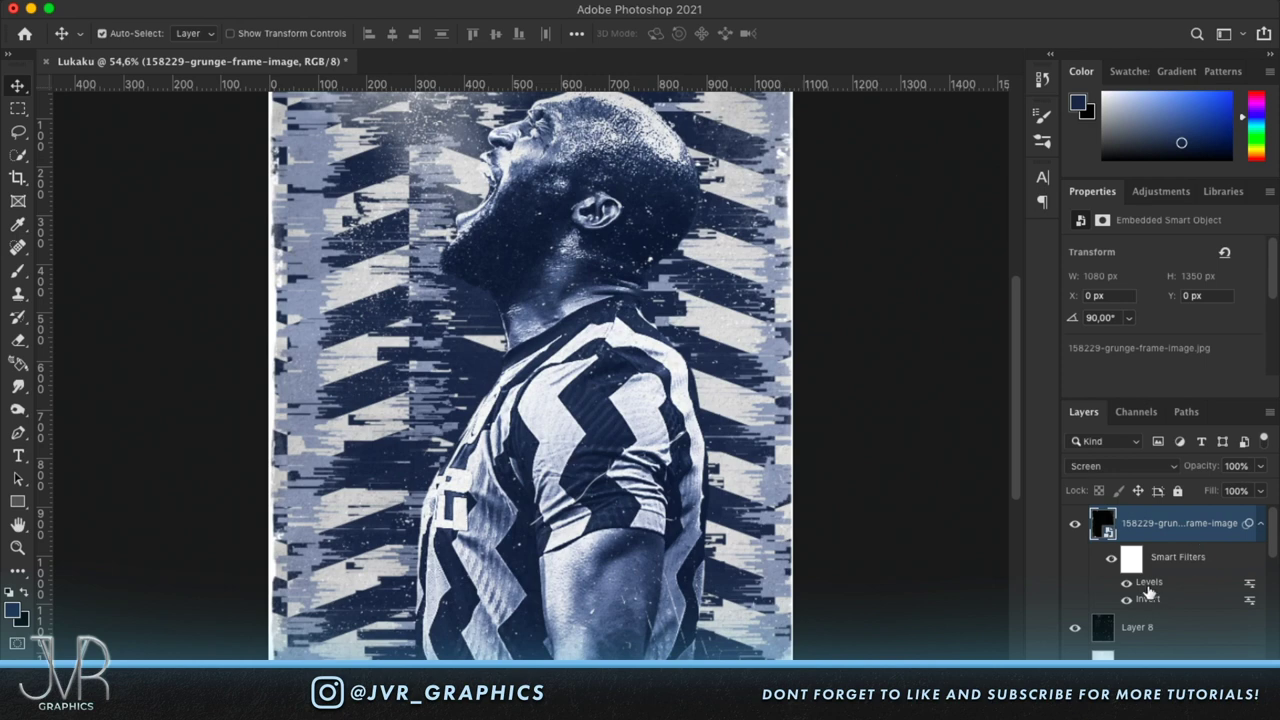
Reopen the frame layer's Levels smart filter and set the midtone input level to 0,85.
double_click(1147, 583)
click(727, 342)
key(Up)
key(Up)
text(0,85)
click(884, 162)
scroll(908, 318, down, 1)
scroll(908, 318, down, 3)
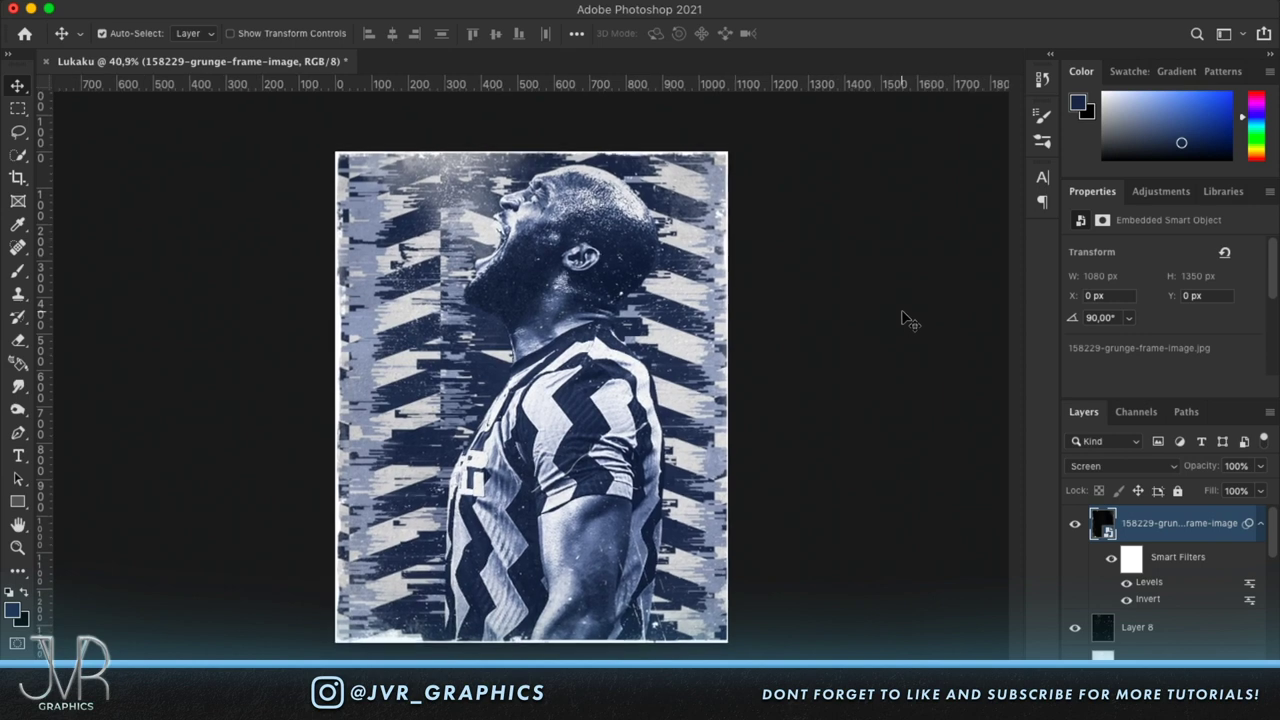
Add a light blue Solid Color fill layer (#c6d6f6) directly above Color Fill 3.
scroll(1200, 628, down, 4)
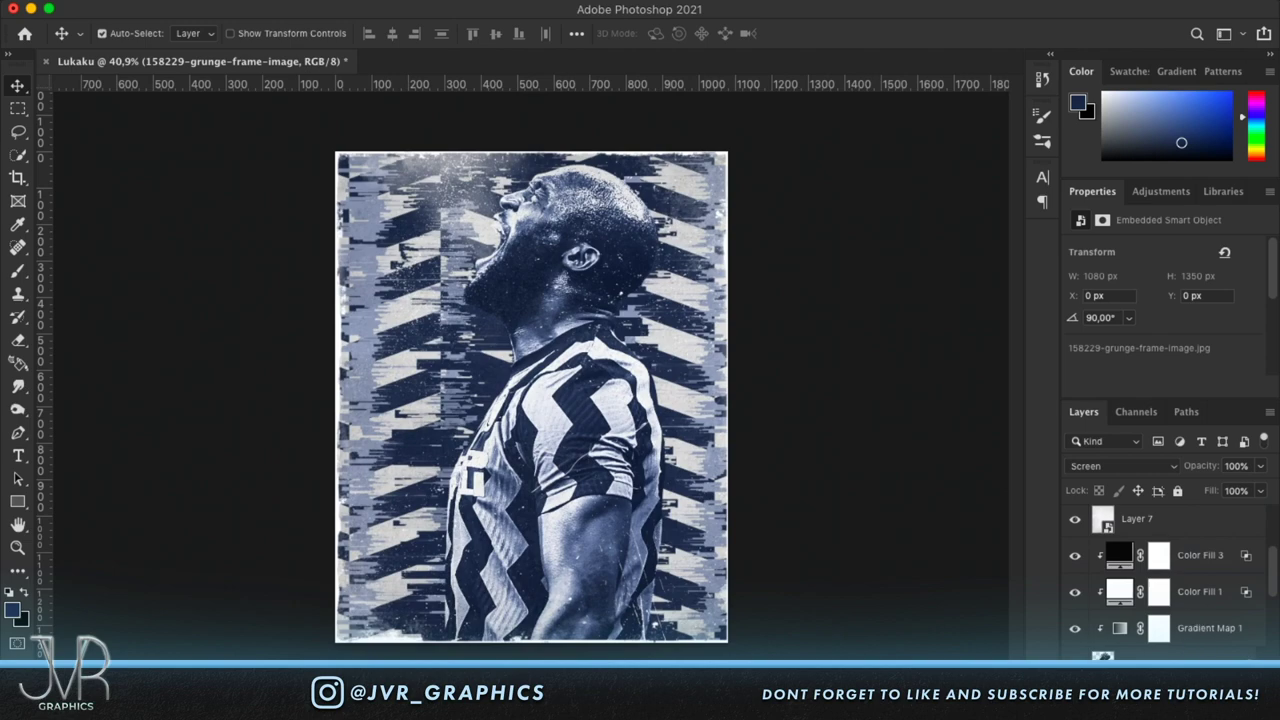
scroll(1165, 585, down, 3)
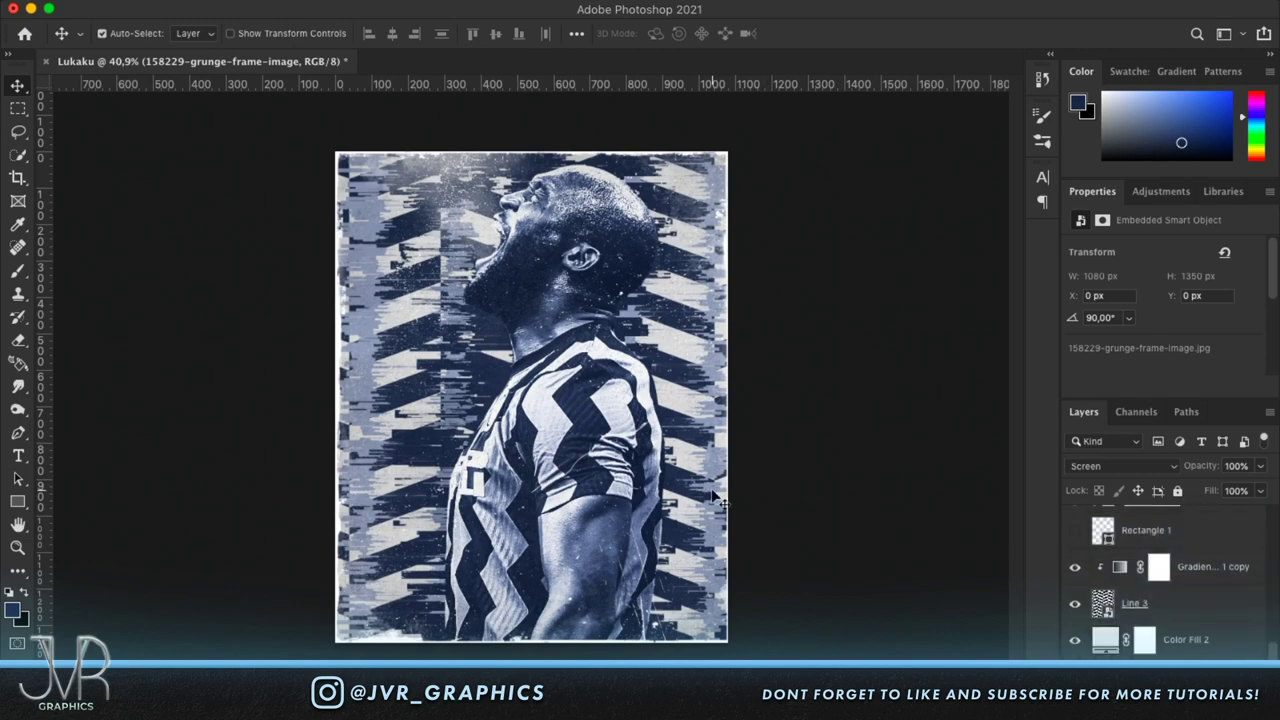
scroll(713, 496, up, 3)
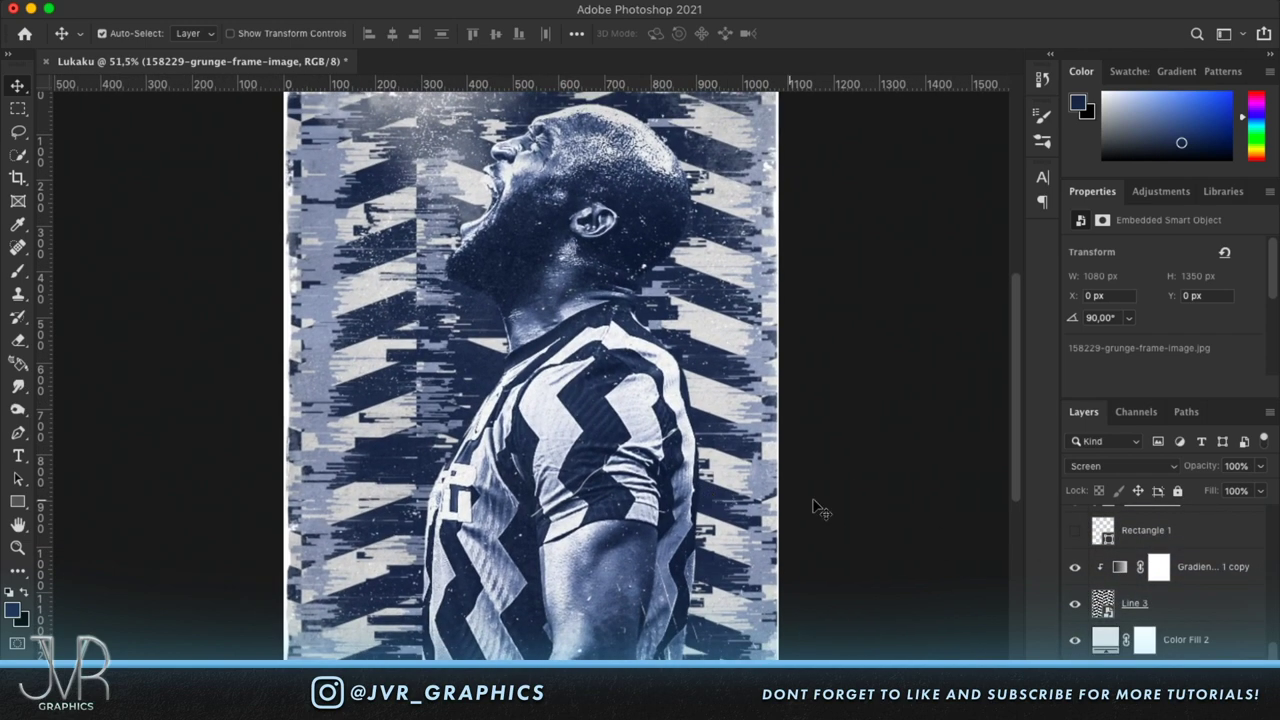
click(1207, 645)
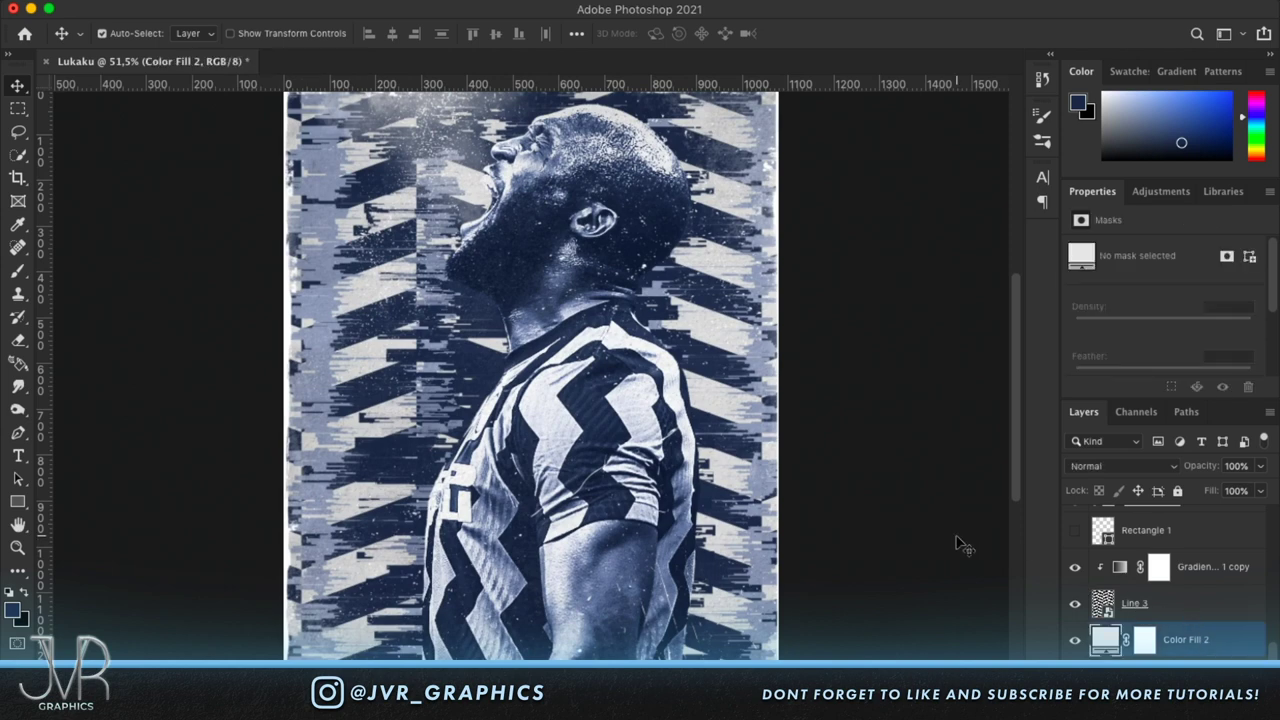
scroll(1172, 591, up, 5)
scroll(1172, 591, up, 1)
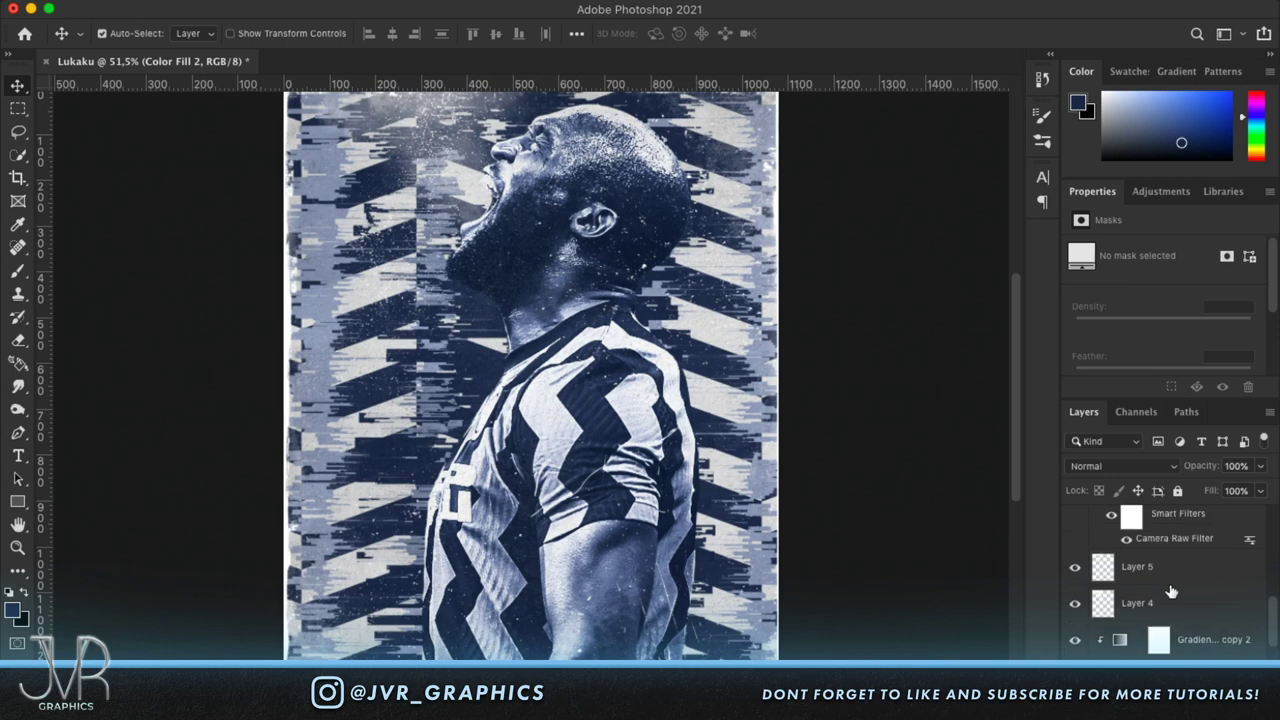
scroll(1177, 596, up, 8)
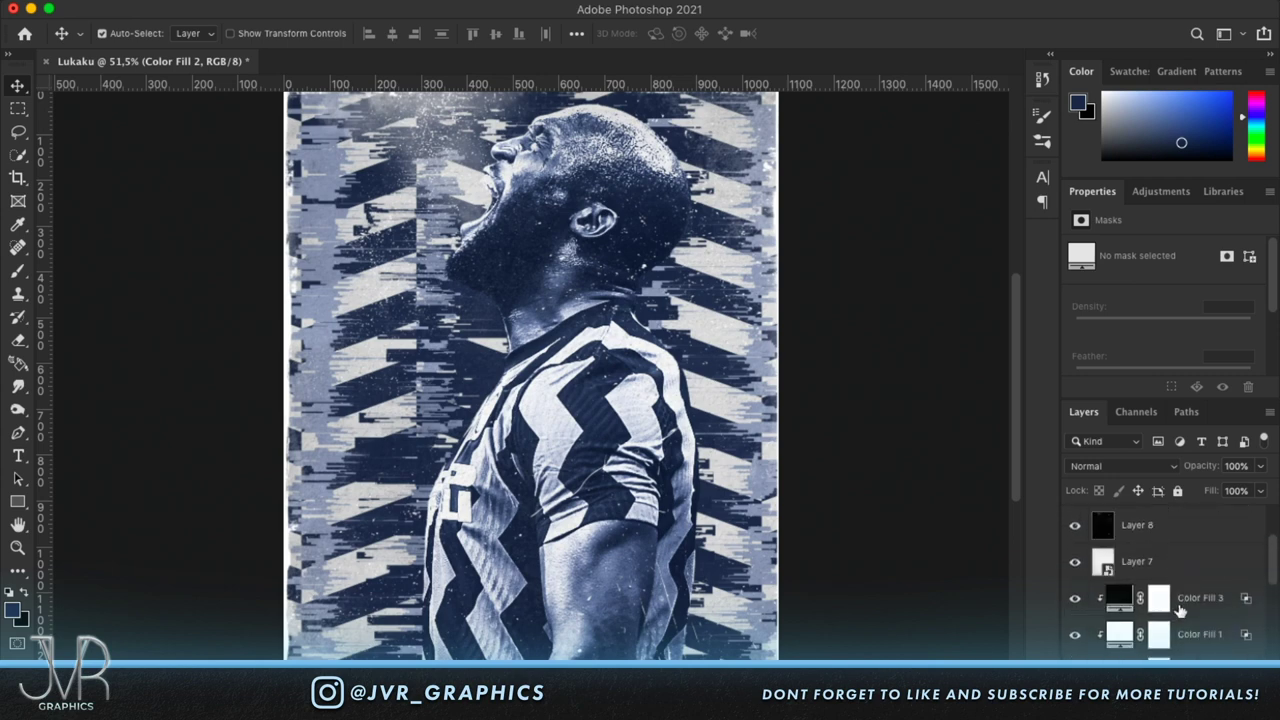
click(1180, 610)
click(1170, 705)
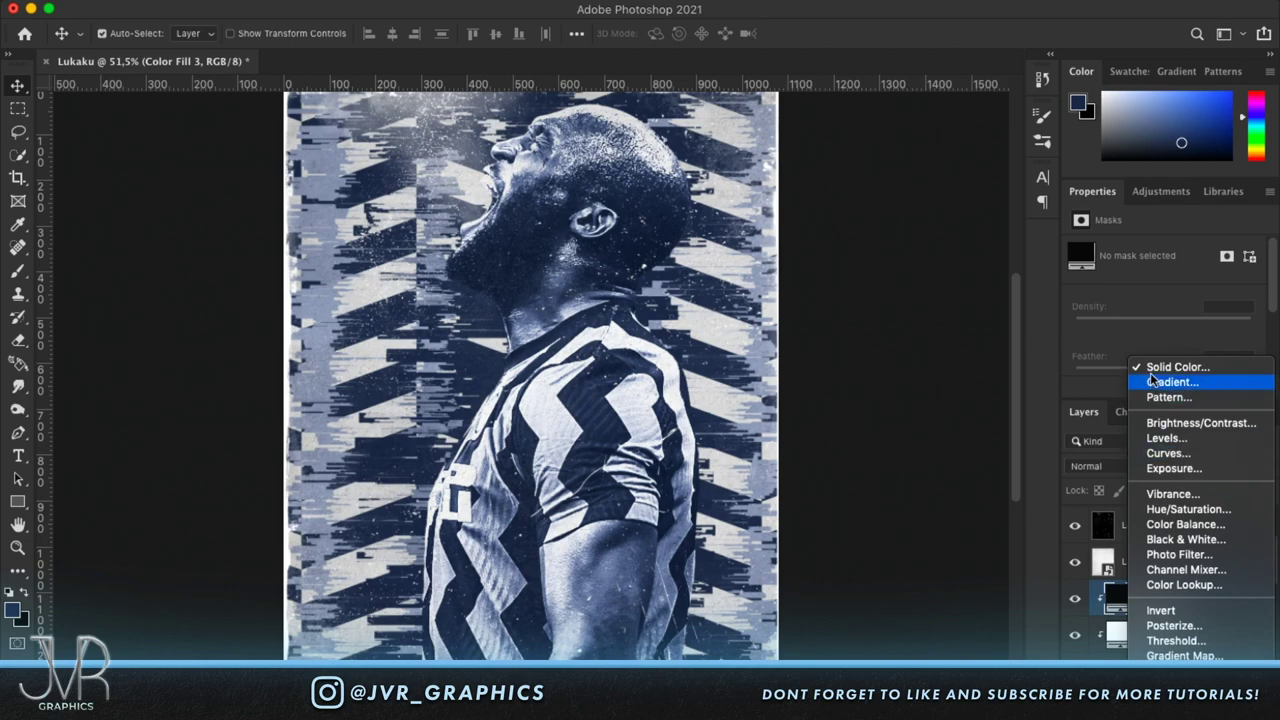
click(1165, 367)
click(815, 400)
drag(815, 400, 780, 382)
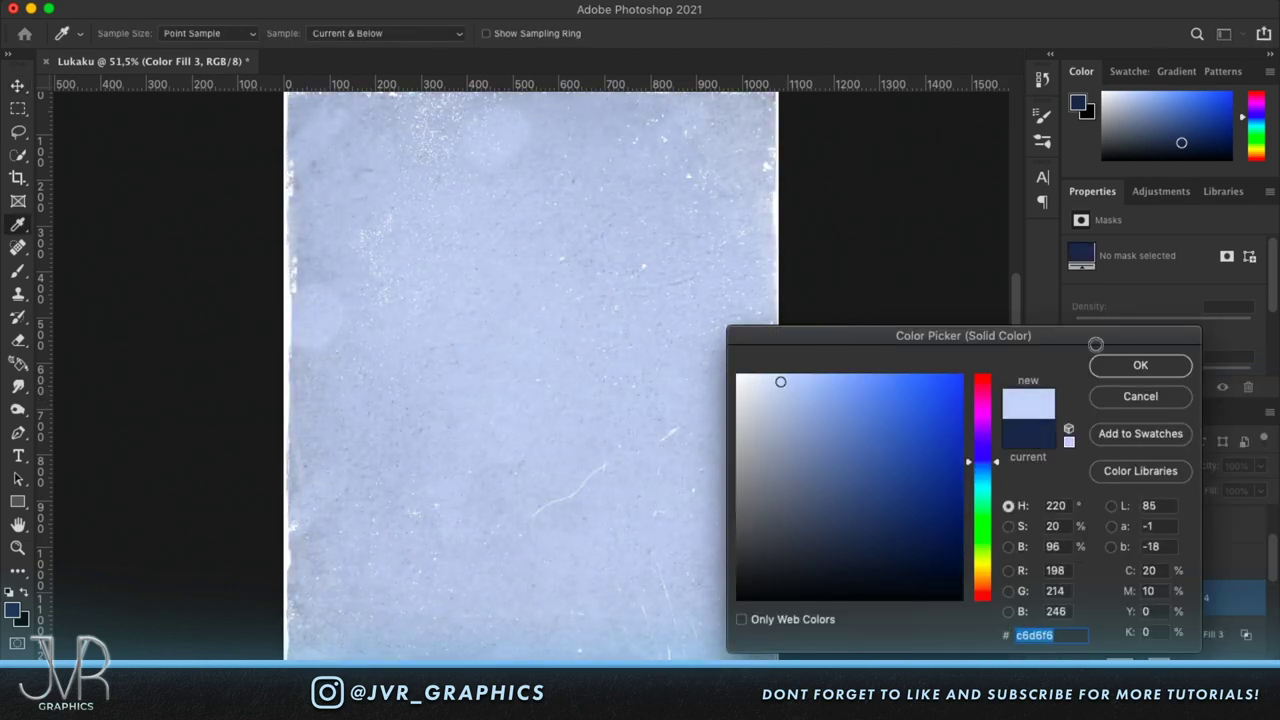
click(1138, 366)
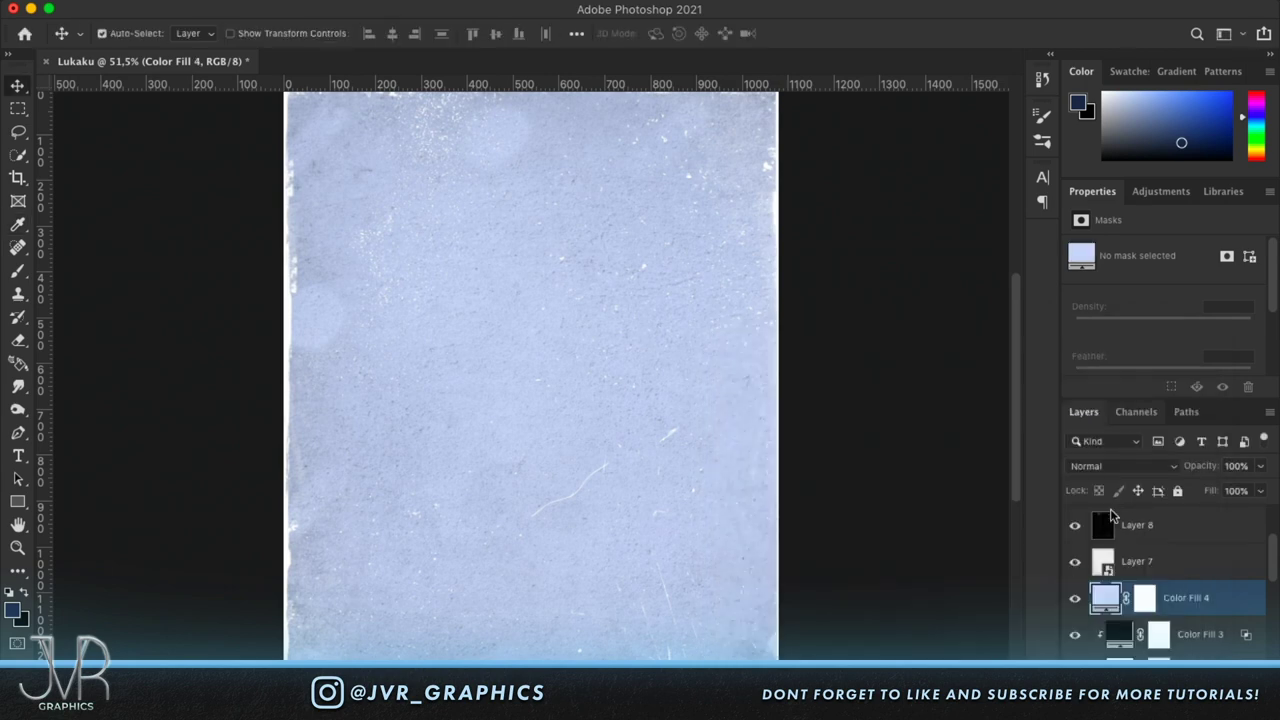
Set the light blue fill layer's blend mode to Linear Dodge (Add) and invert its layer mask to black.
click(1093, 474)
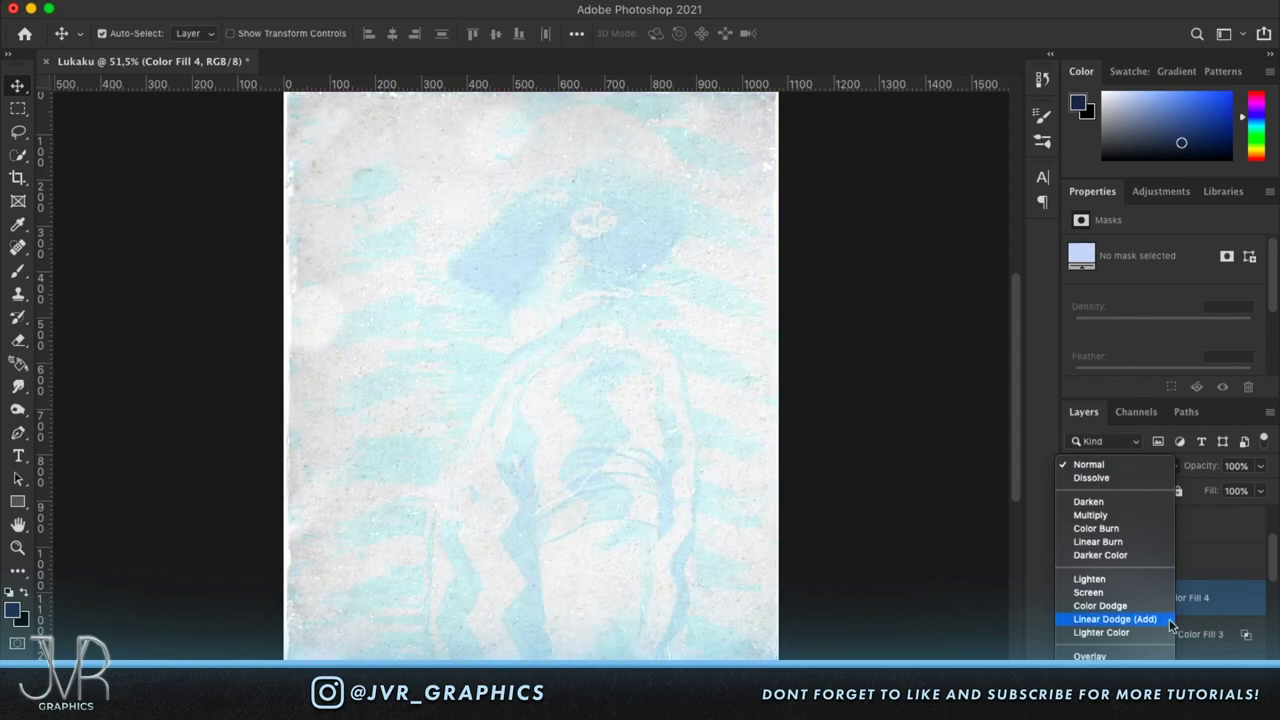
click(1165, 620)
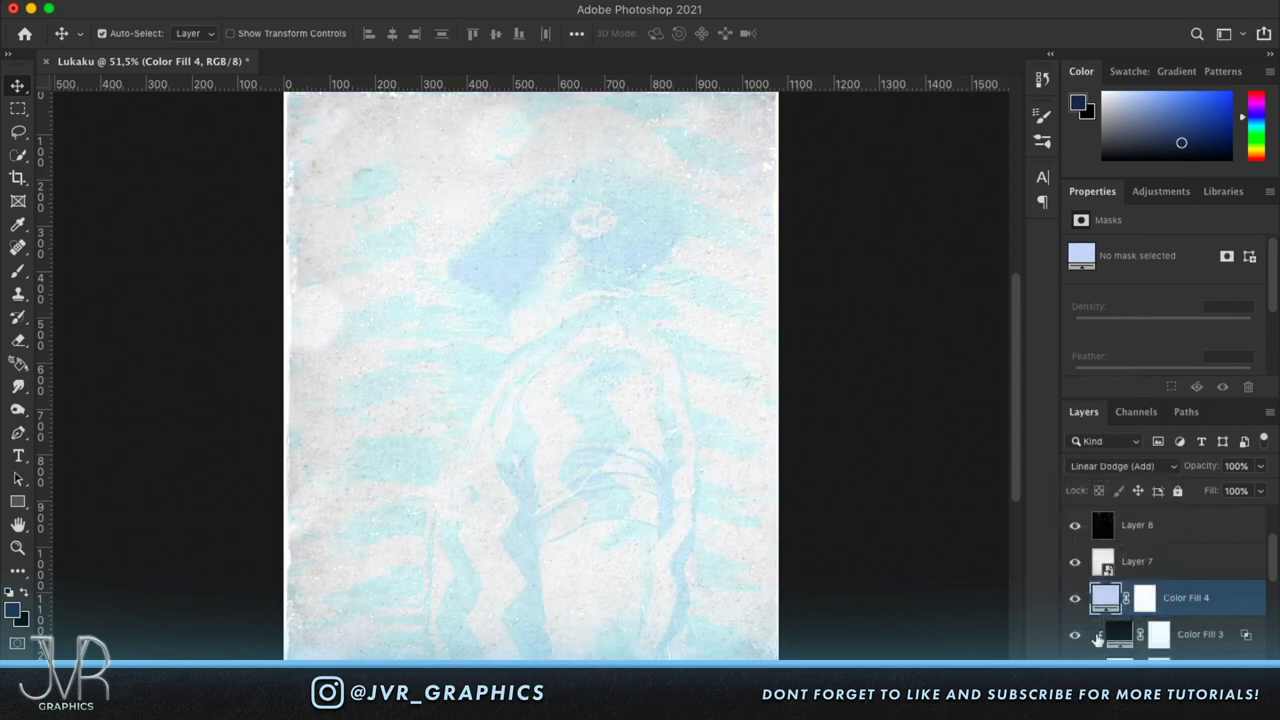
click(1145, 599)
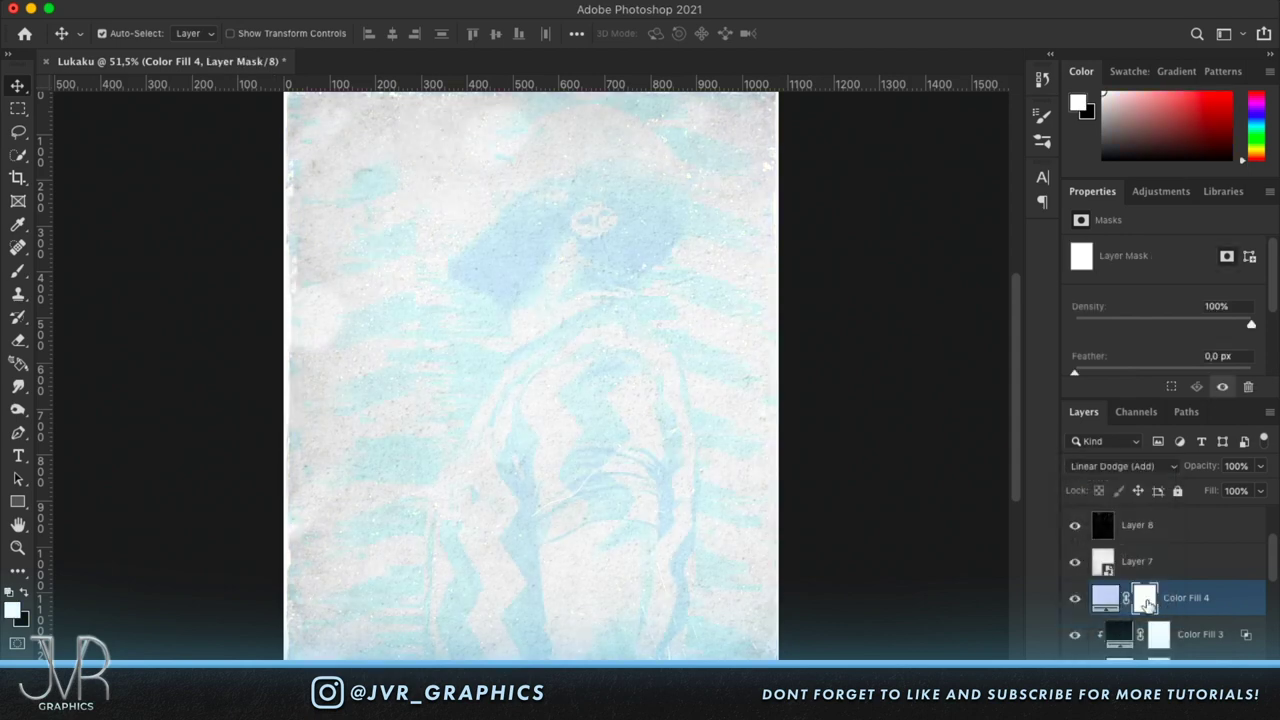
key(ctrl+i)
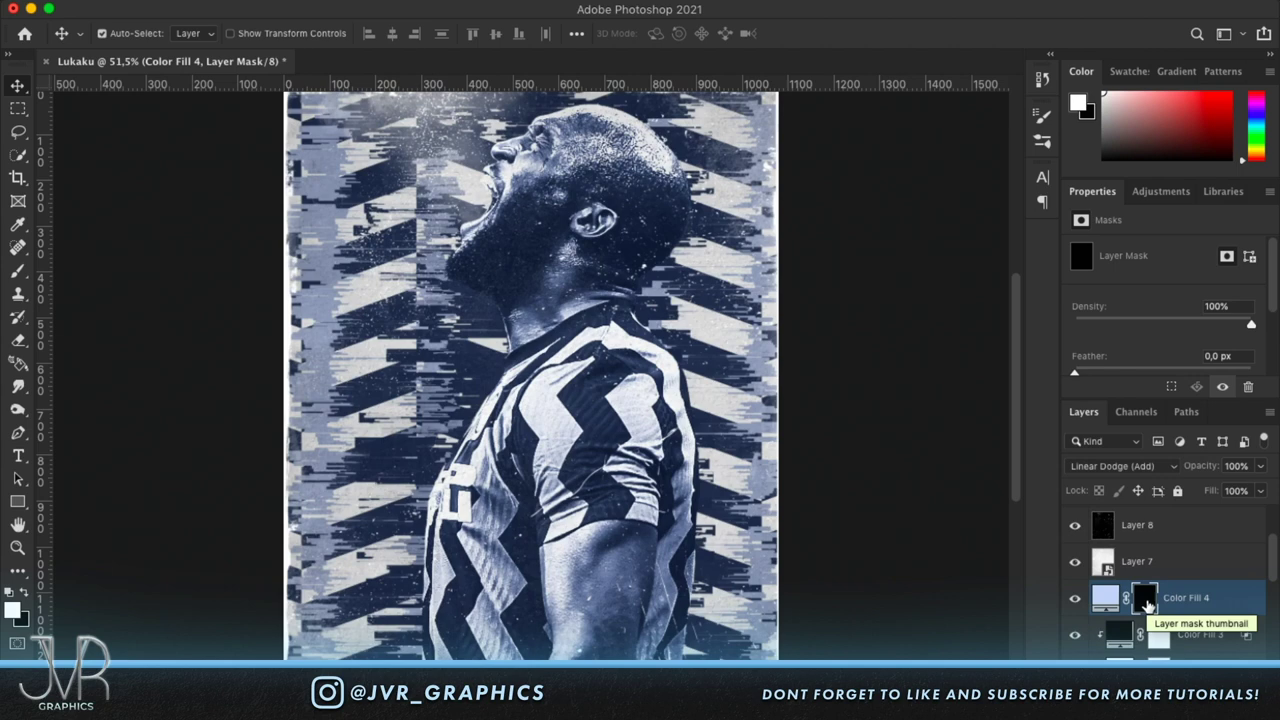
Set up a soft round Brush with a size of 83 px, 0% hardness and 2% flow.
click(17, 272)
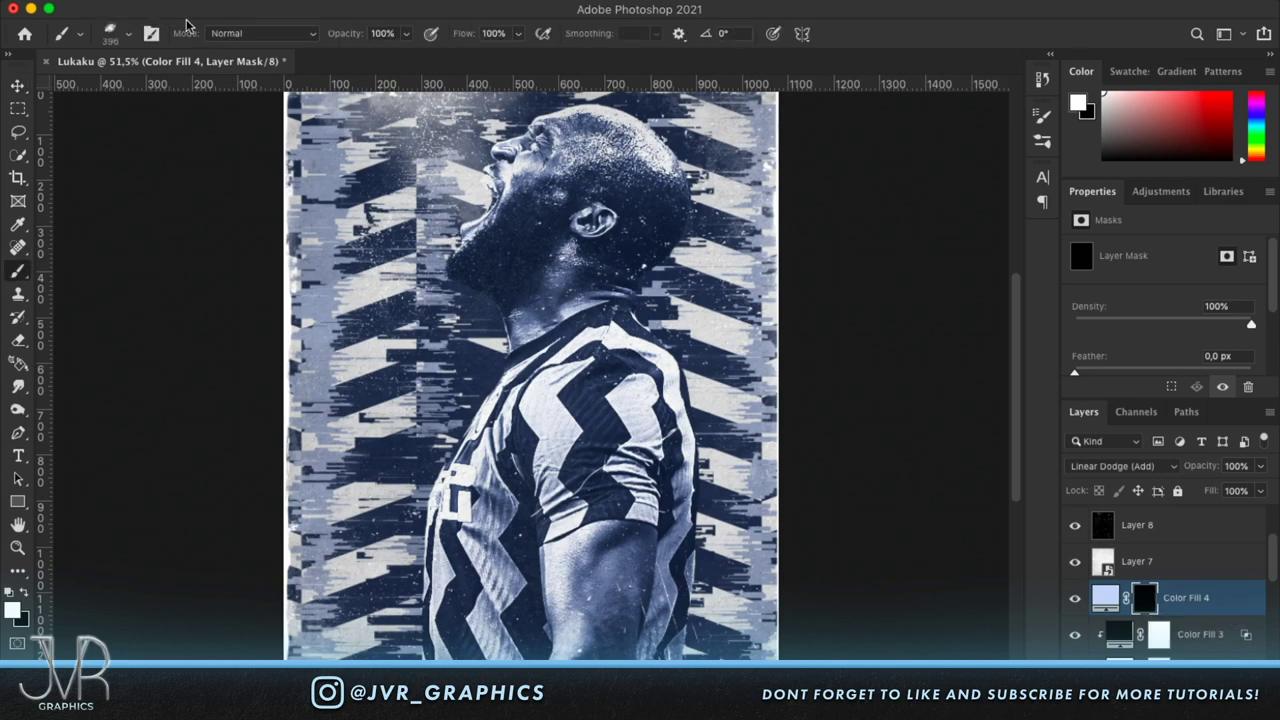
click(128, 38)
click(36, 198)
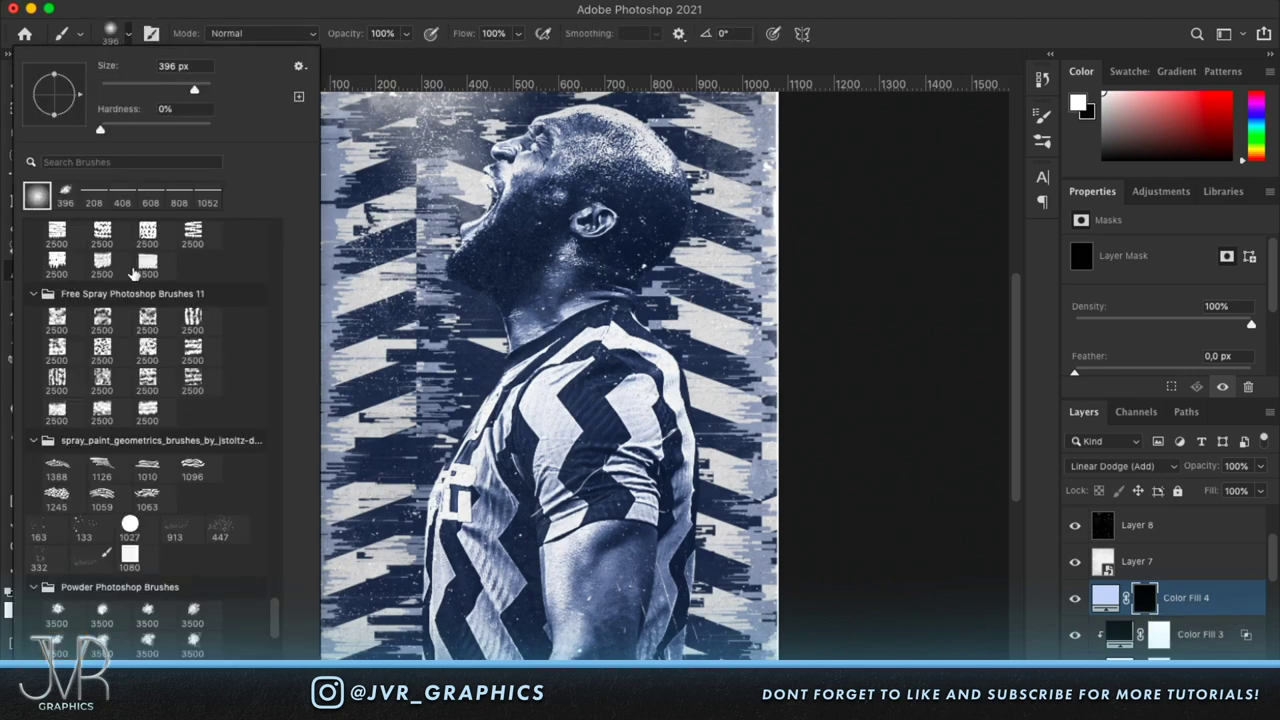
scroll(160, 290, up, 20)
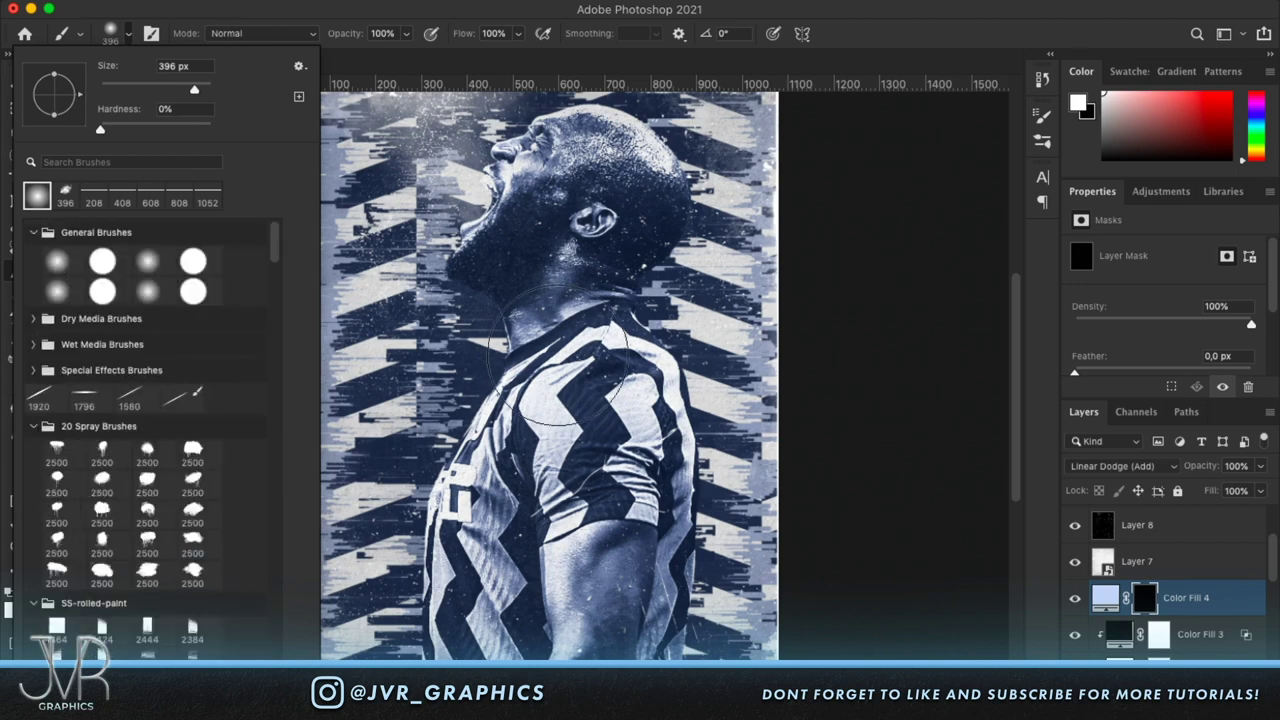
click(145, 88)
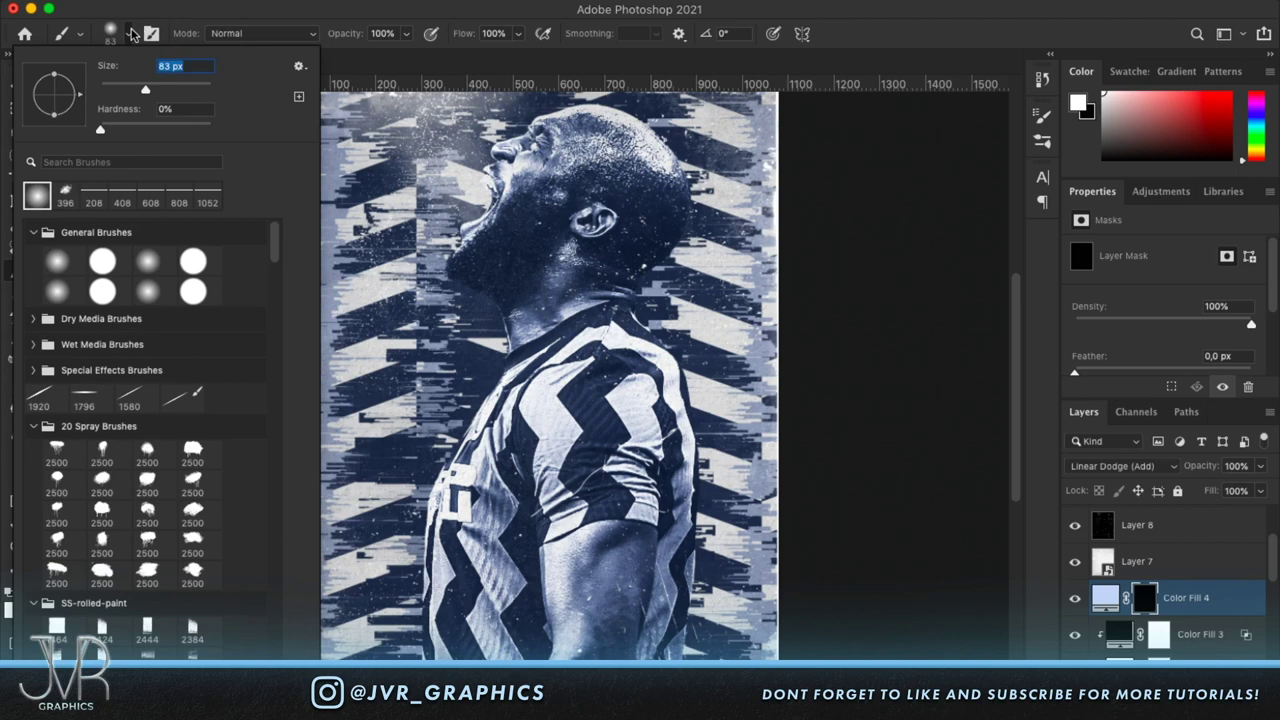
click(131, 35)
drag(466, 40, 293, 55)
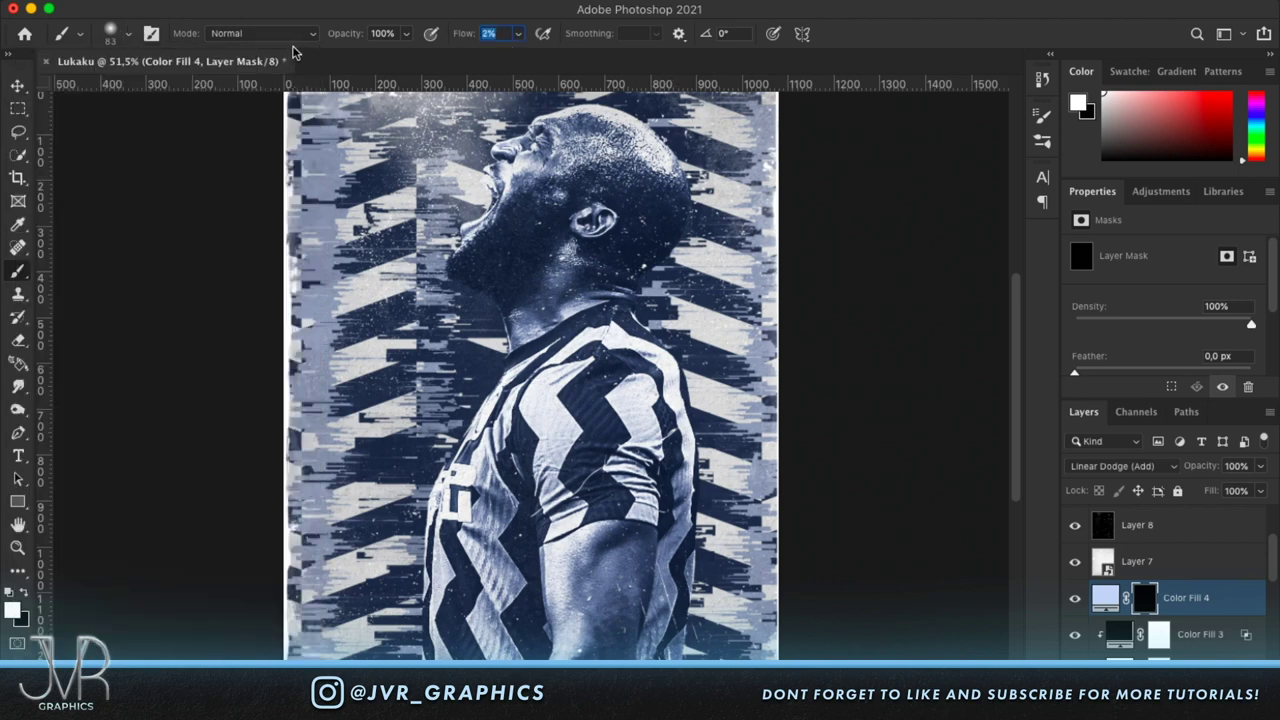
Lower the brush flow to 1% and paint soft highlights over the player's face and head on the Color Fill 4 mask.
mouse_move(512, 312)
mouse_down()
mouse_move(491, 300)
mouse_move(507, 345)
mouse_move(490, 310)
mouse_up()
scroll(541, 383, up, 4)
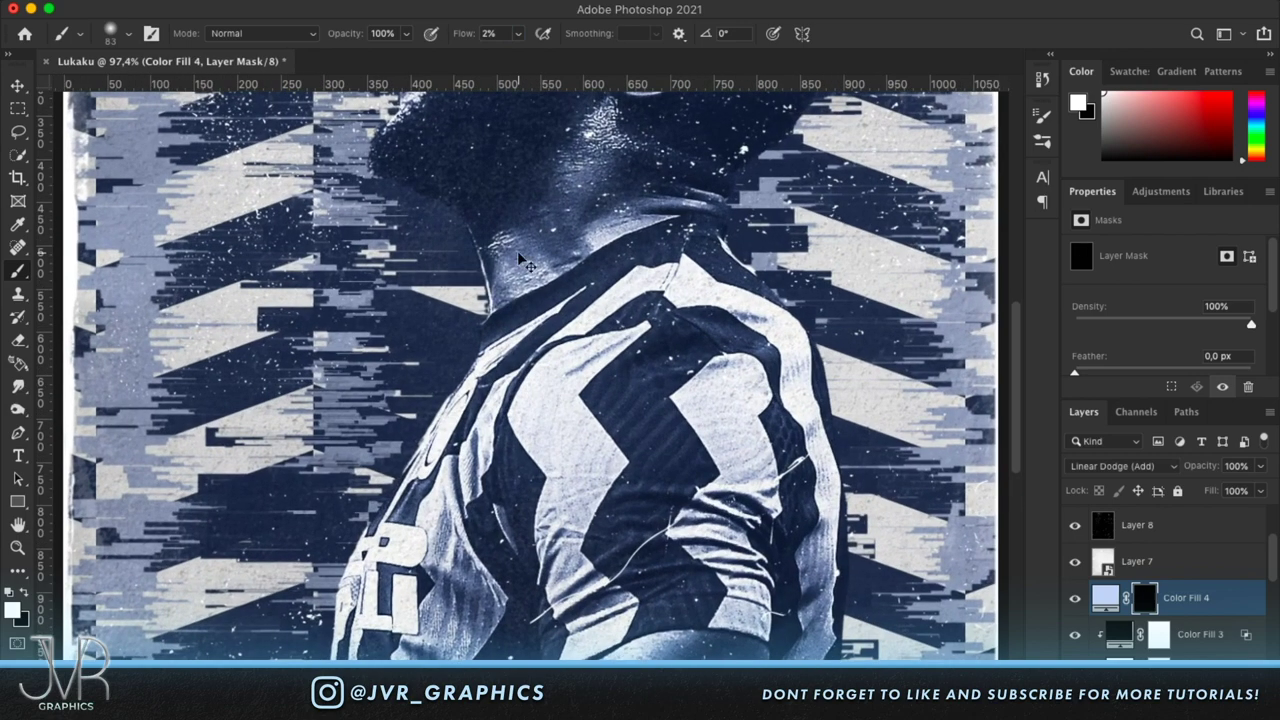
drag(470, 35, 381, 34)
scroll(545, 338, up, 2)
scroll(545, 338, up, 8)
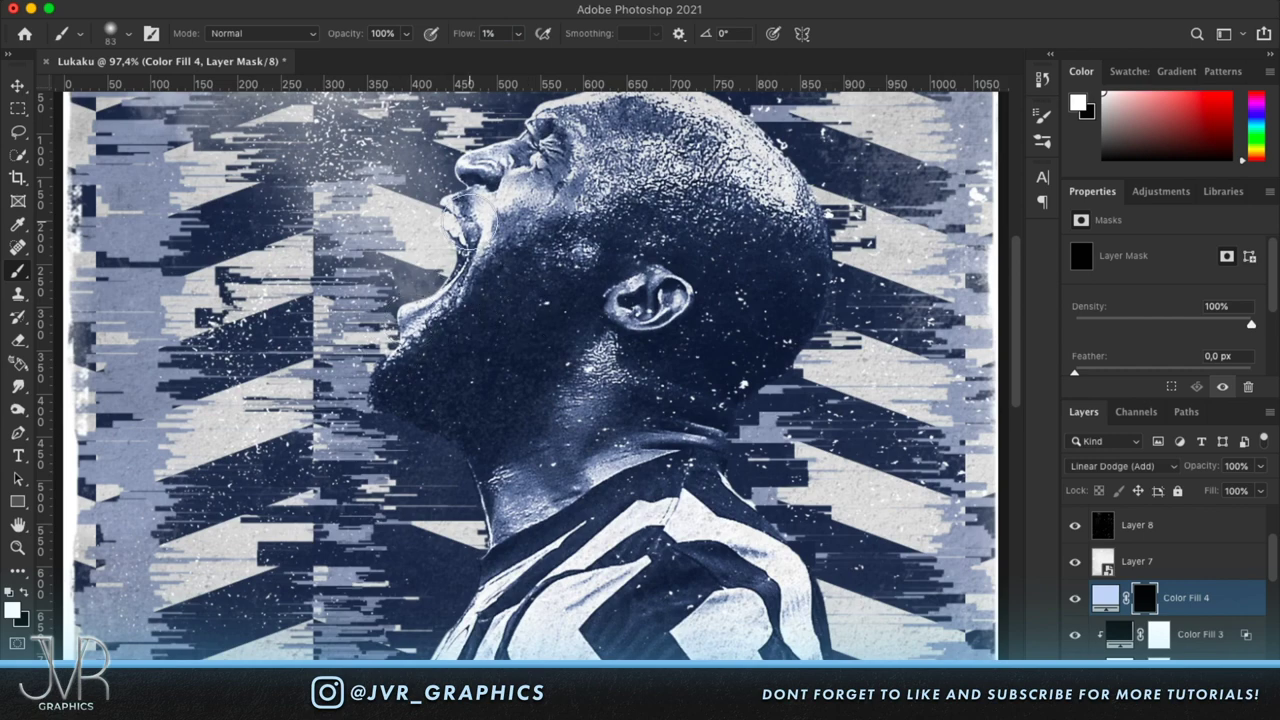
scroll(545, 150, up, 2)
mouse_move(545, 197)
mouse_down()
mouse_move(530, 205)
mouse_move(612, 160)
mouse_move(690, 185)
mouse_move(771, 258)
mouse_move(792, 355)
mouse_up()
Paint soft white strokes on the Color Fill 4 mask down the front of the shirt and along the arm.
scroll(815, 360, down, 6)
scroll(405, 520, left, 2)
mouse_move(405, 517)
mouse_down()
mouse_move(469, 431)
mouse_move(413, 504)
mouse_move(354, 628)
mouse_up()
scroll(354, 628, down, 5)
scroll(354, 628, left, 1)
drag(400, 420, 385, 635)
scroll(385, 635, down, 4)
drag(372, 500, 371, 594)
mouse_move(657, 318)
mouse_down()
mouse_move(605, 370)
mouse_move(595, 605)
mouse_up()
Paint more highlights on the mask from the shoulder down the back edge of the shirt.
scroll(468, 305, up, 3)
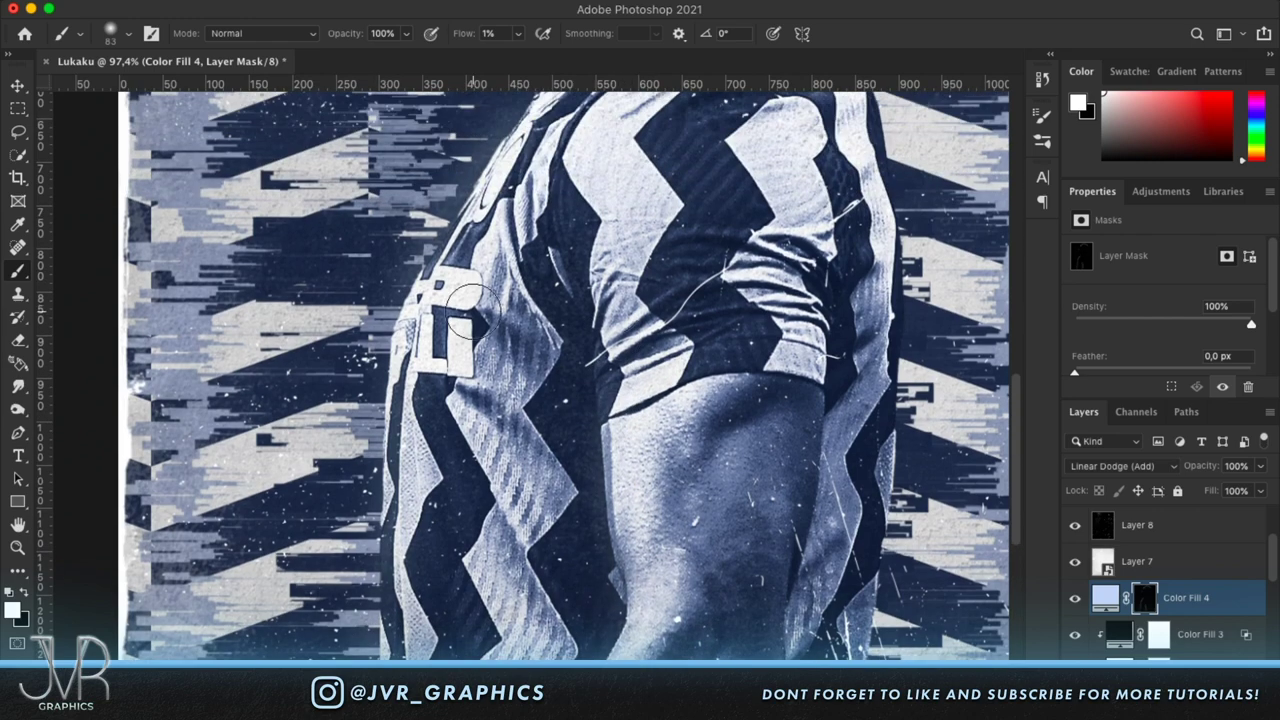
scroll(731, 329, up, 4)
scroll(731, 329, right, 2)
mouse_move(665, 170)
mouse_down()
mouse_move(707, 210)
mouse_move(778, 397)
mouse_move(778, 385)
mouse_move(780, 585)
mouse_up()
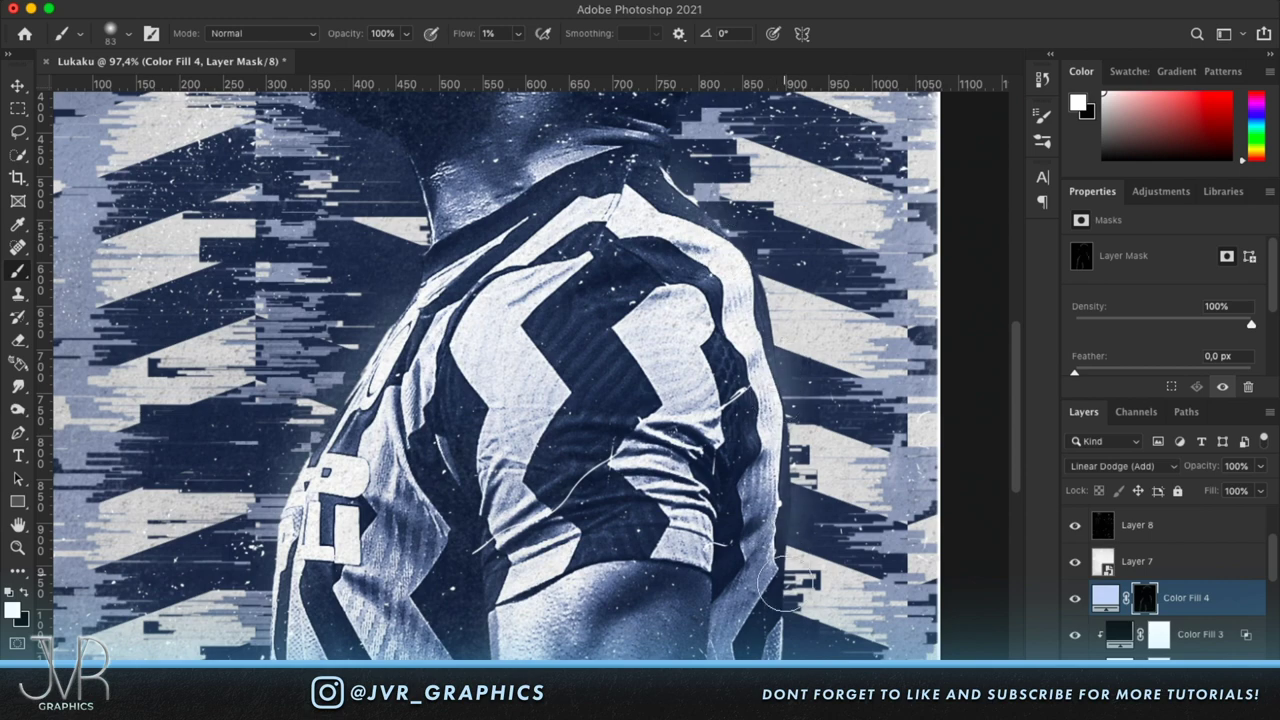
Swap the brush color to black and mask out the excess glow beside the player's back.
scroll(770, 580, down, 3)
scroll(770, 580, left, 1)
key(x)
mouse_move(738, 488)
mouse_down()
mouse_move(721, 520)
mouse_move(755, 556)
mouse_move(776, 550)
mouse_move(805, 450)
mouse_up()
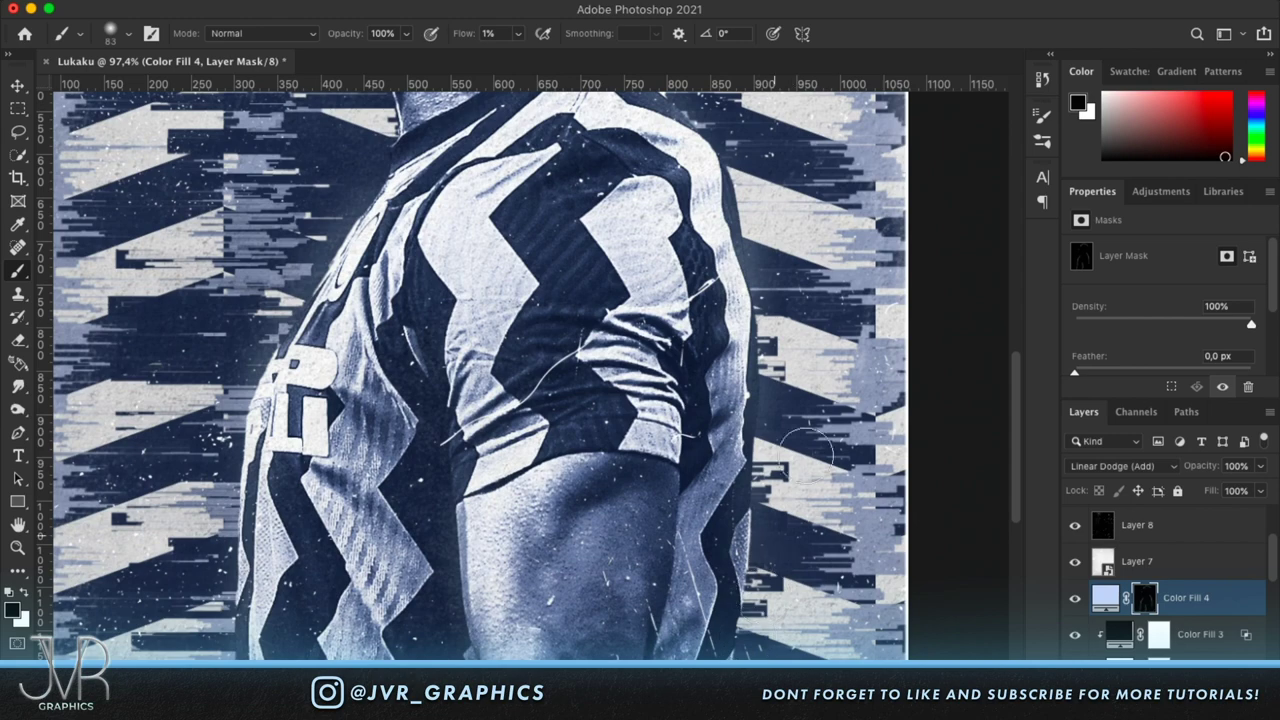
Inspect the head, fit the whole poster in view and compare it with Color Fill 4 hidden and shown.
scroll(790, 430, up, 6)
scroll(650, 430, left, 1)
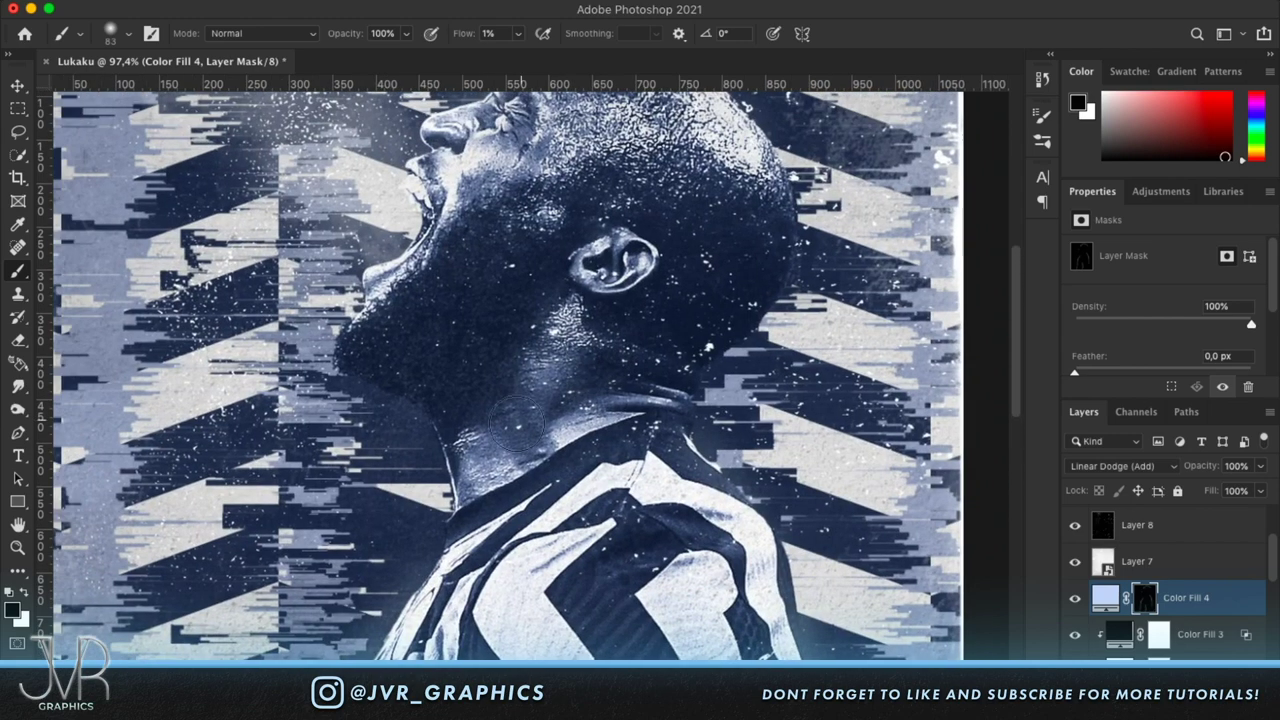
scroll(480, 410, up, 5)
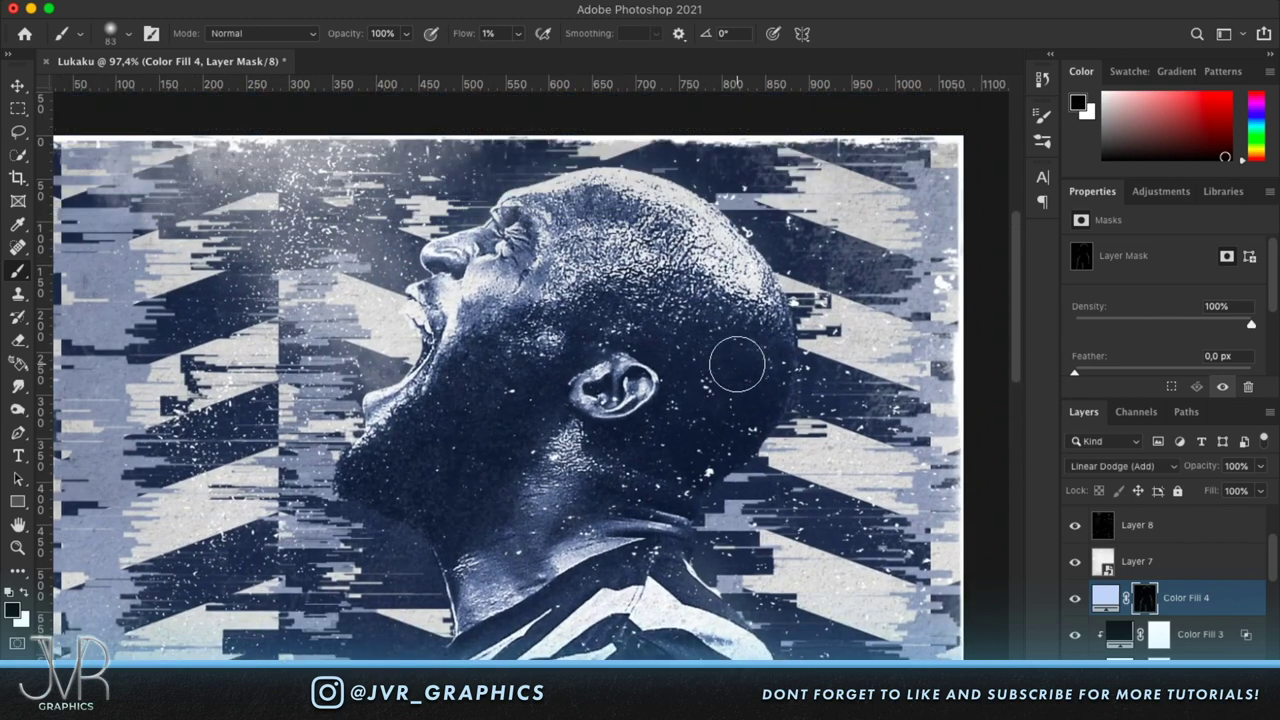
key(super+0)
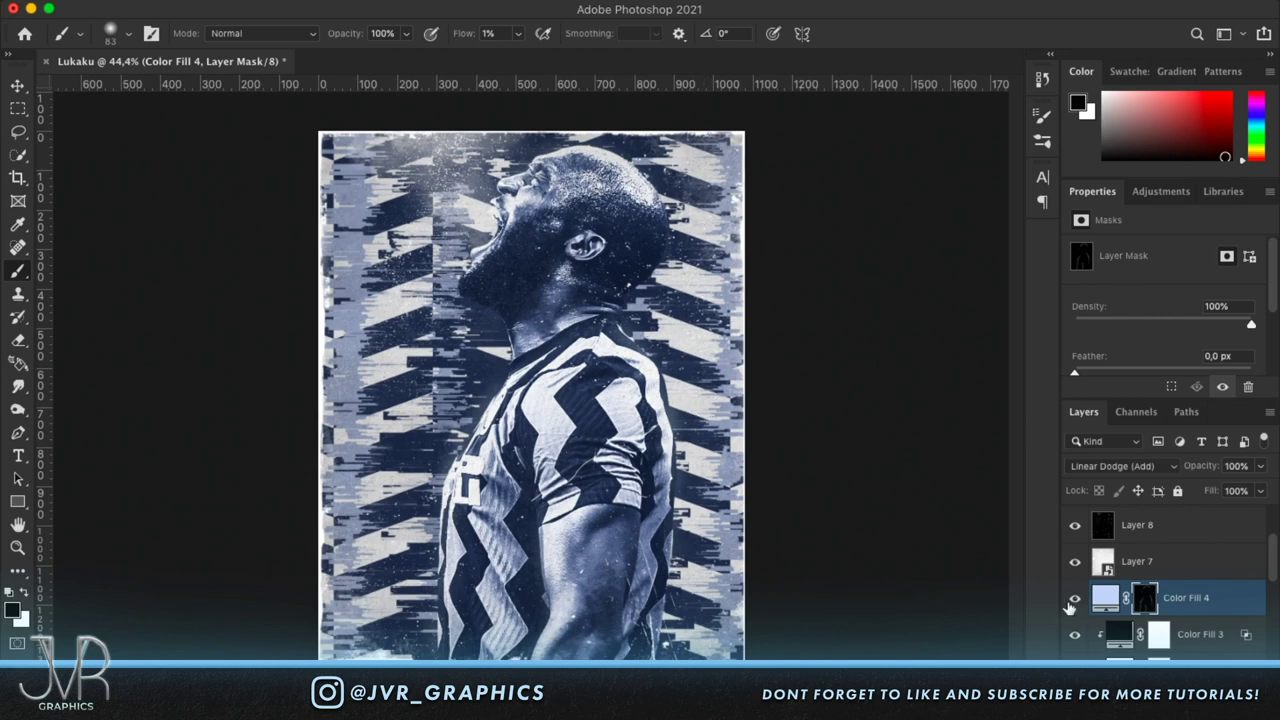
click(1072, 602)
click(1072, 602)
click(1072, 602)
click(1072, 602)
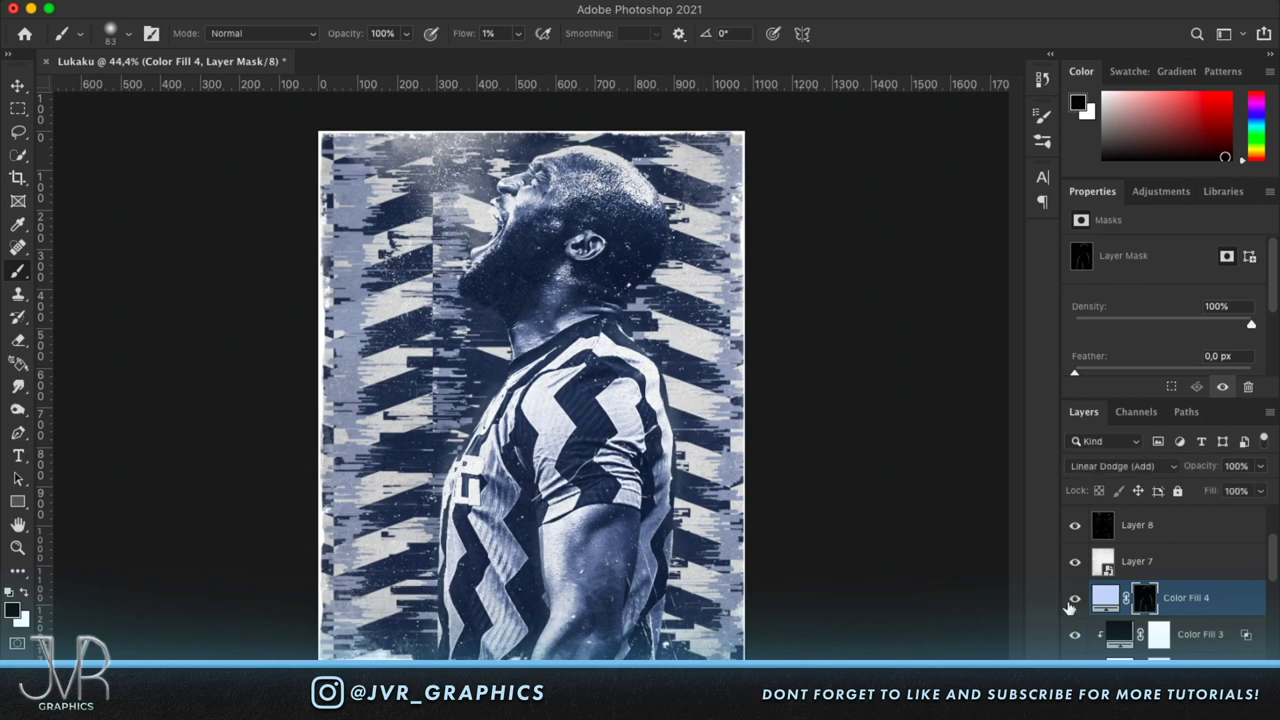
Select all layers from the grunge frame image down to Color Fill 2 and convert them to one smart object.
click(17, 86)
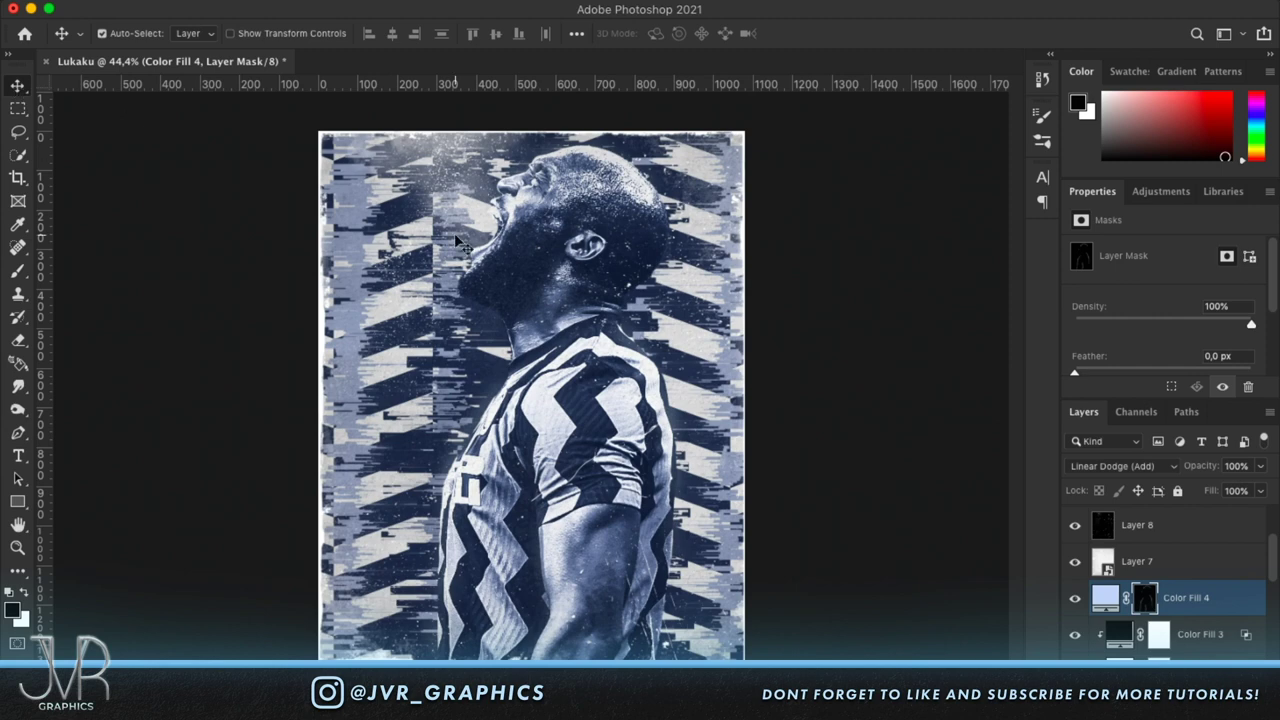
click(1205, 540)
scroll(1205, 545, up, 3)
click(1186, 532)
scroll(1186, 532, down, 5)
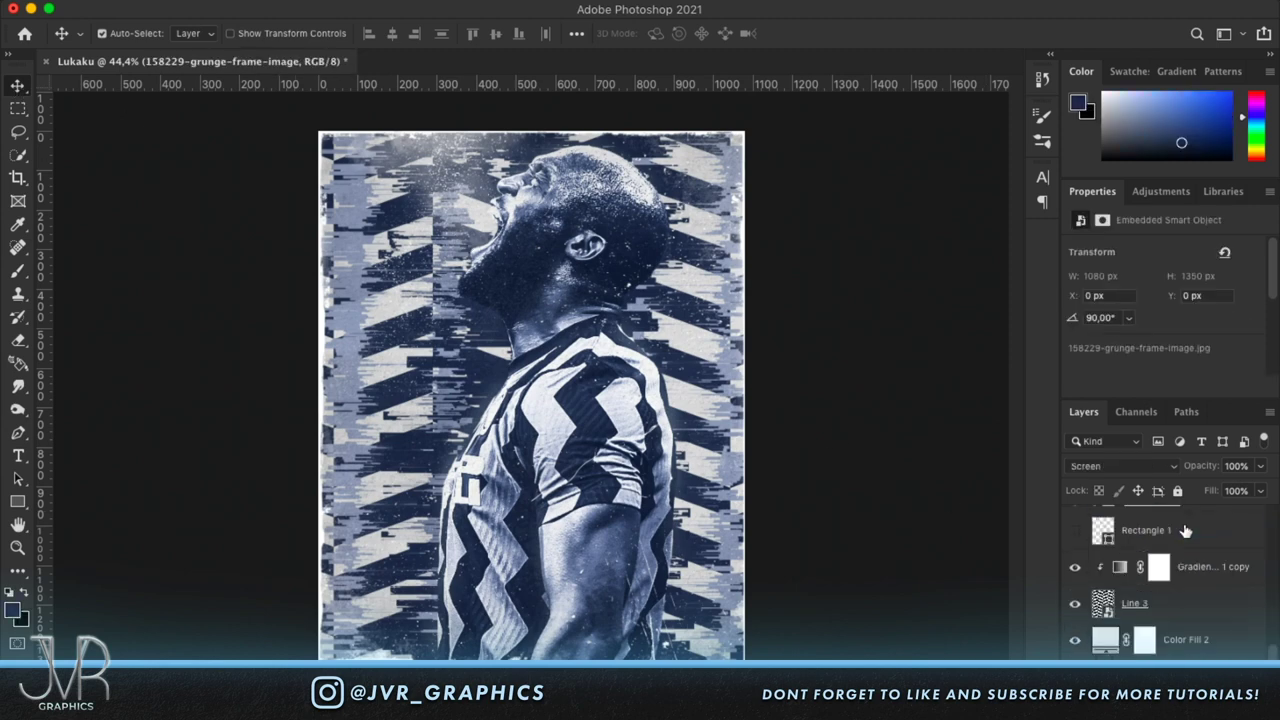
shift+click(1194, 643)
scroll(1194, 648, up, 3)
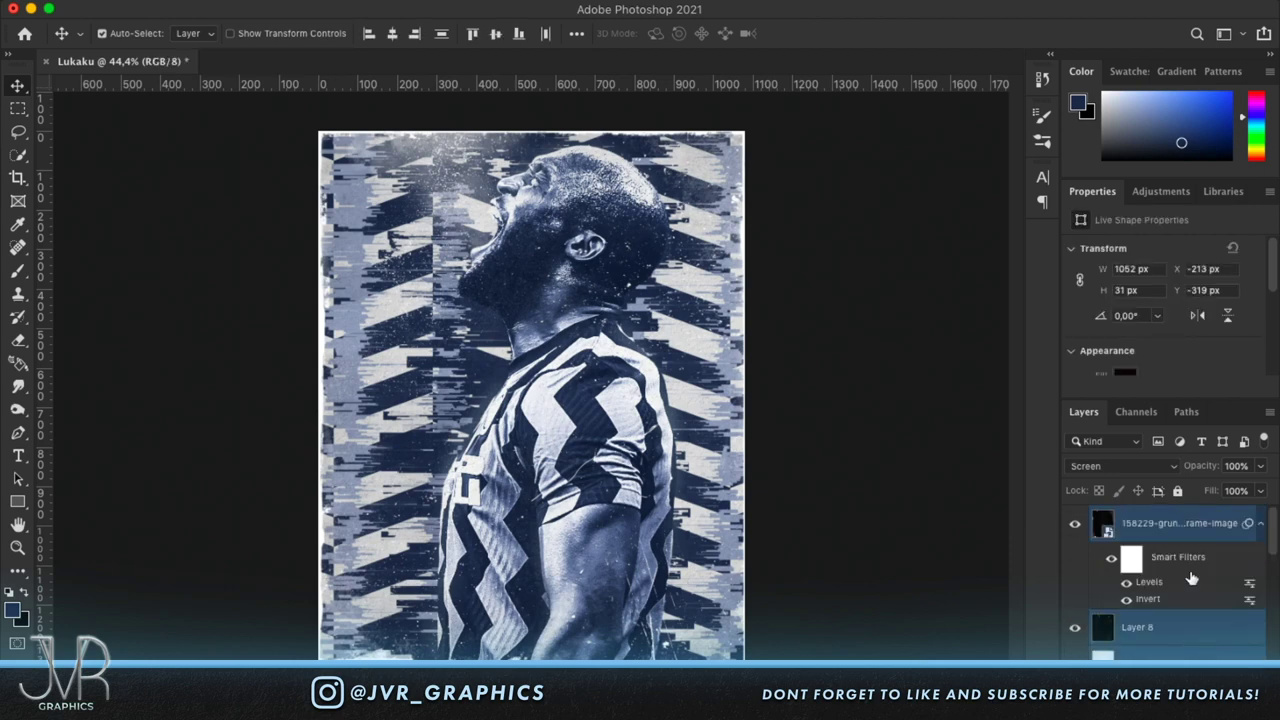
scroll(1172, 528, down, 3)
right_click(1211, 655)
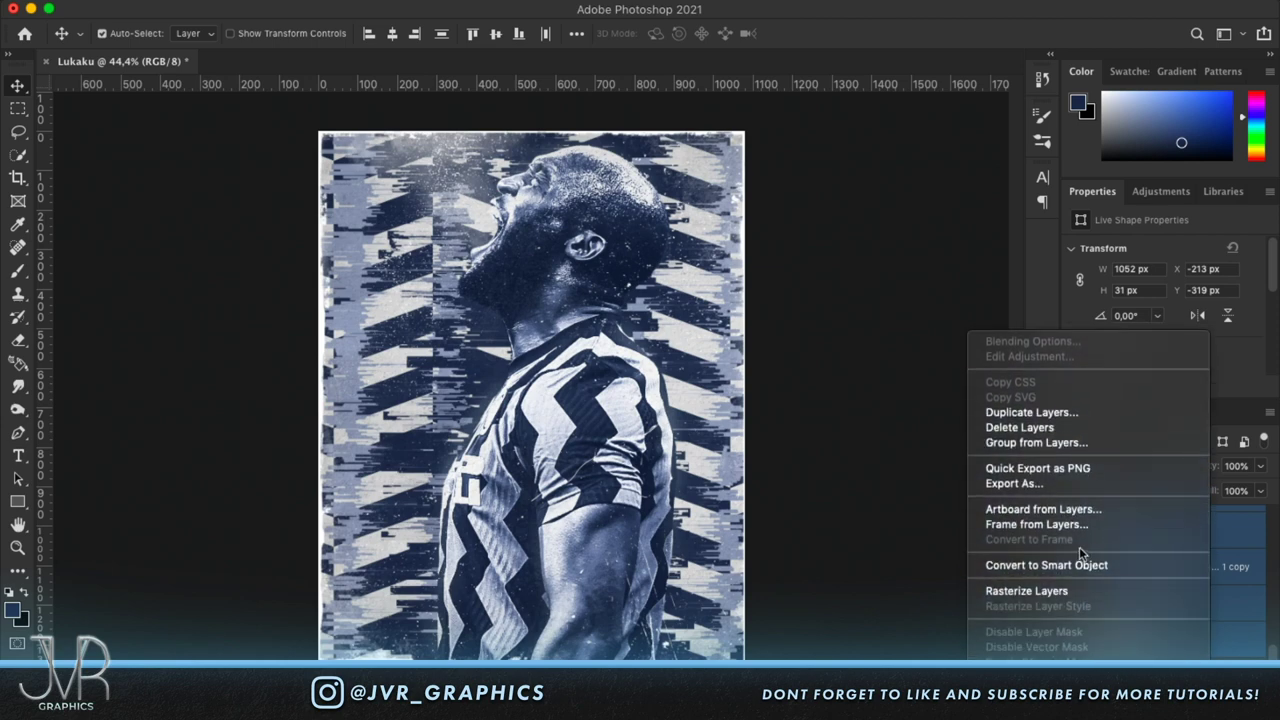
click(1046, 565)
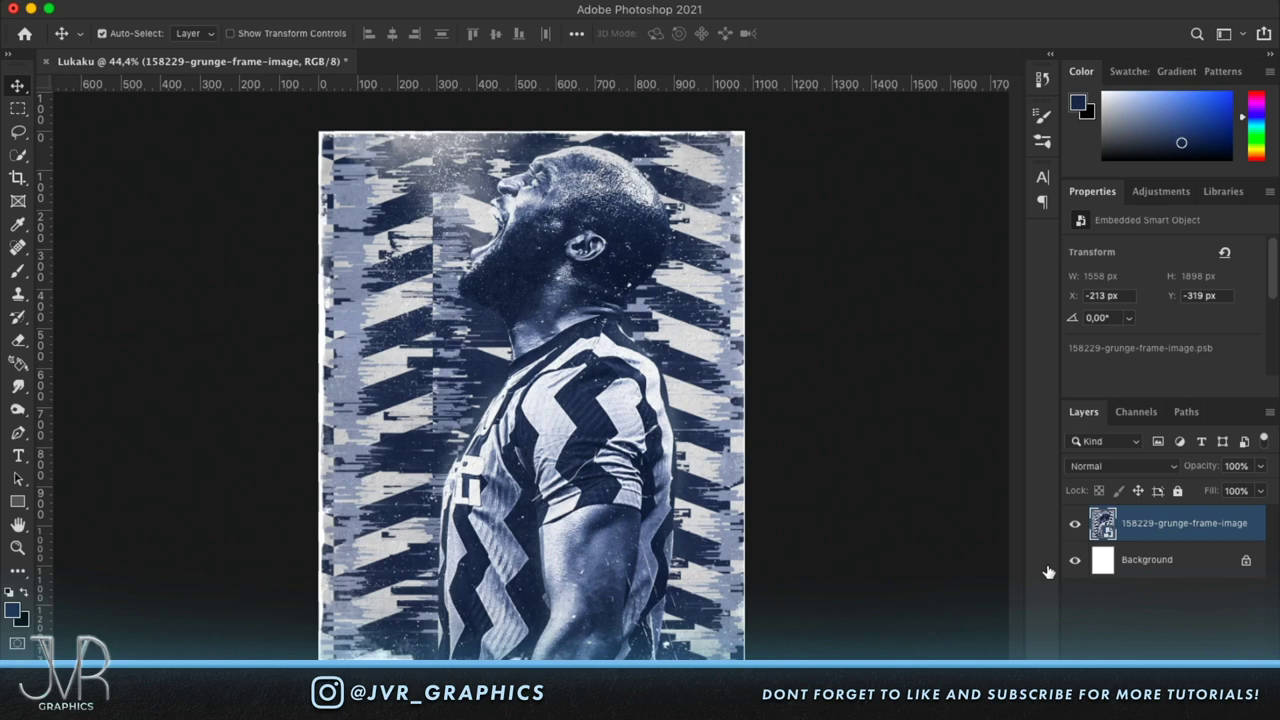
Duplicate the combined smart object and open the Camera Raw Filter on the copy.
key(super+j)
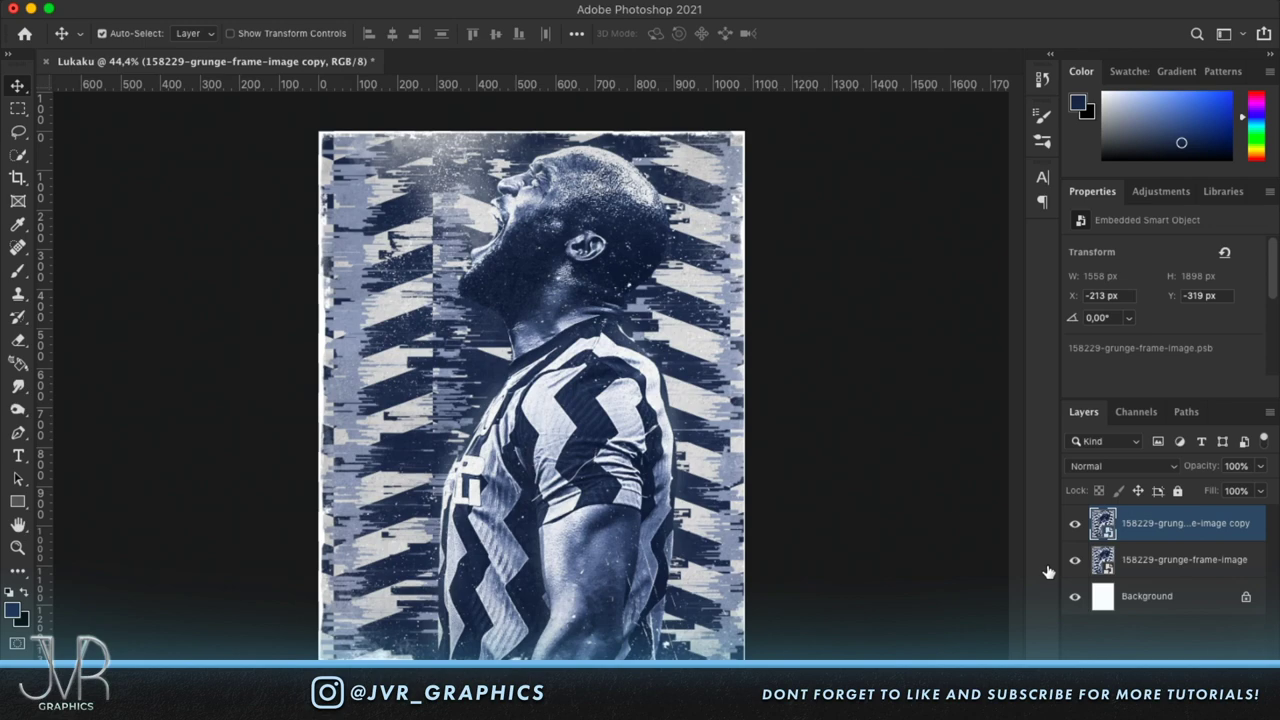
click(420, 0)
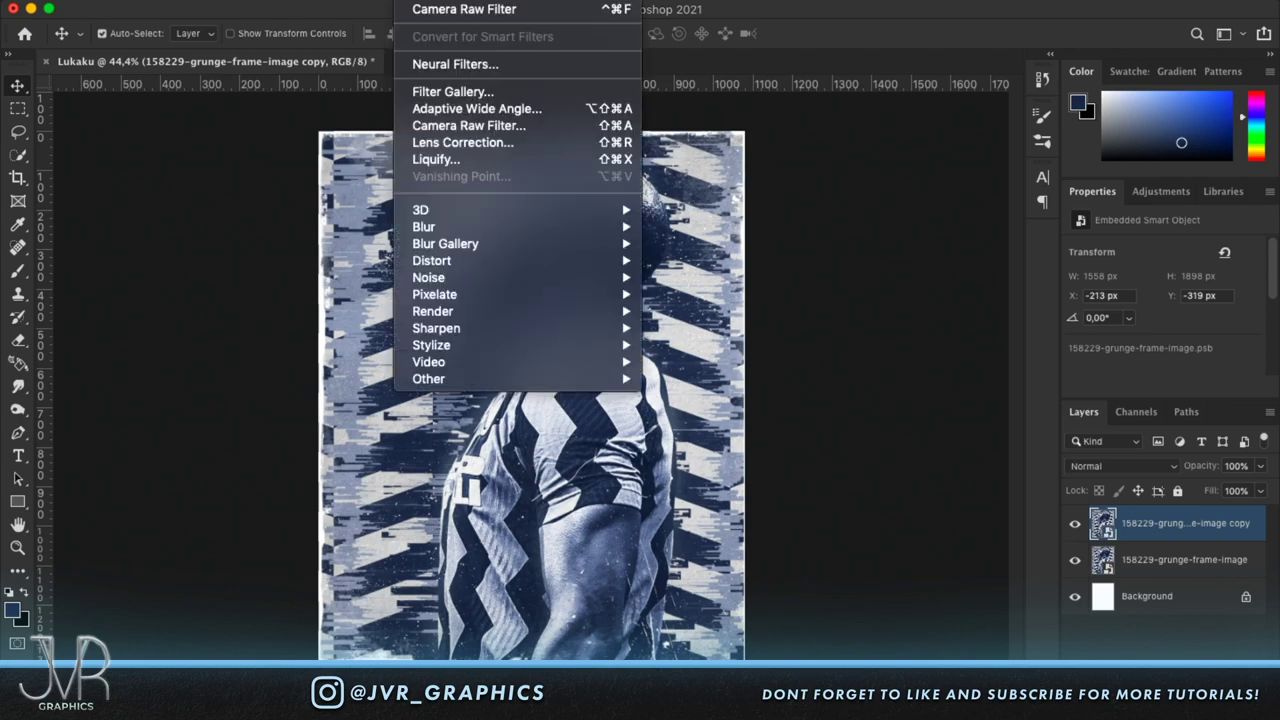
click(467, 126)
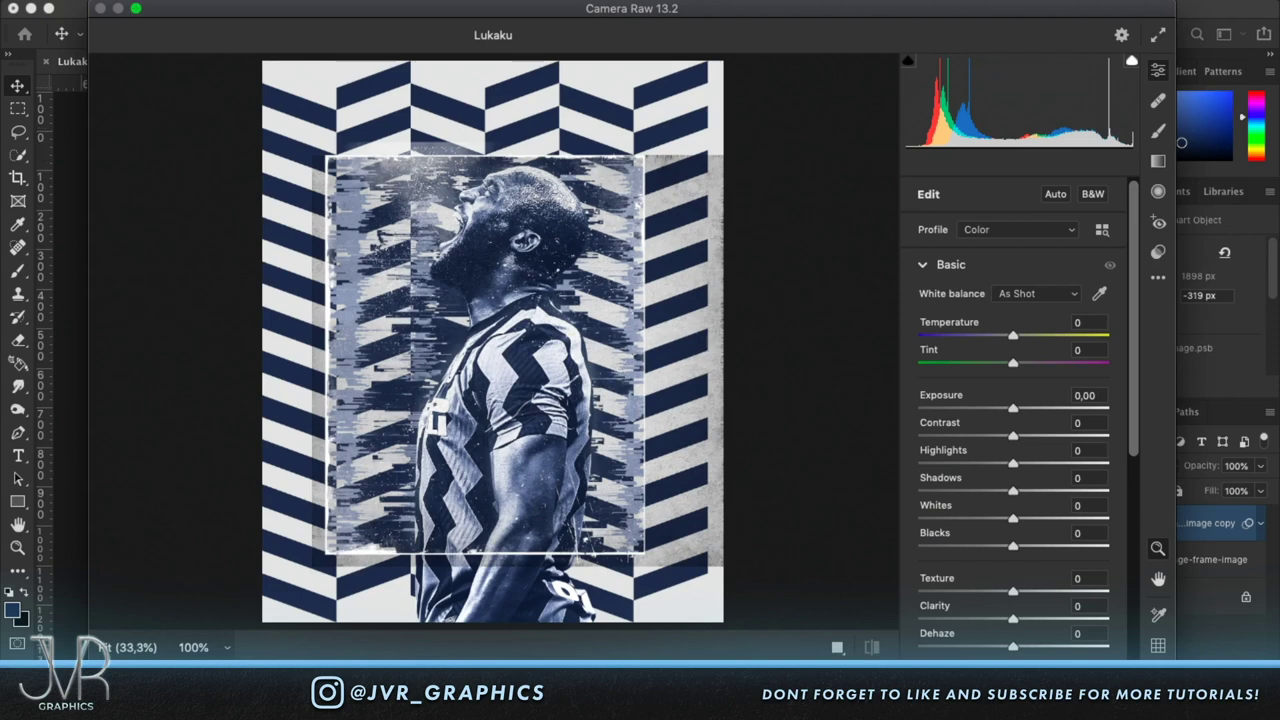
Set the Camera Raw Clarity to +9, Exposure to +0,10, Highlights to +20 and Shadows to -30.
click(656, 376)
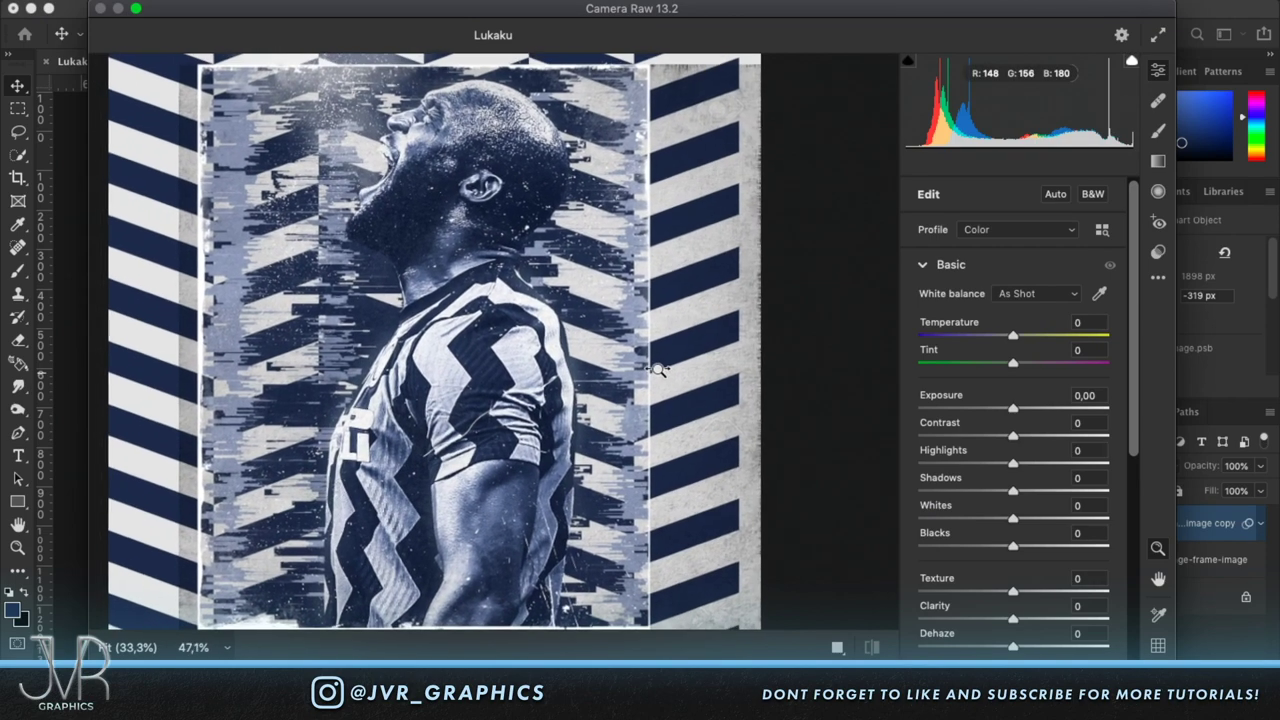
scroll(650, 360, up, 2)
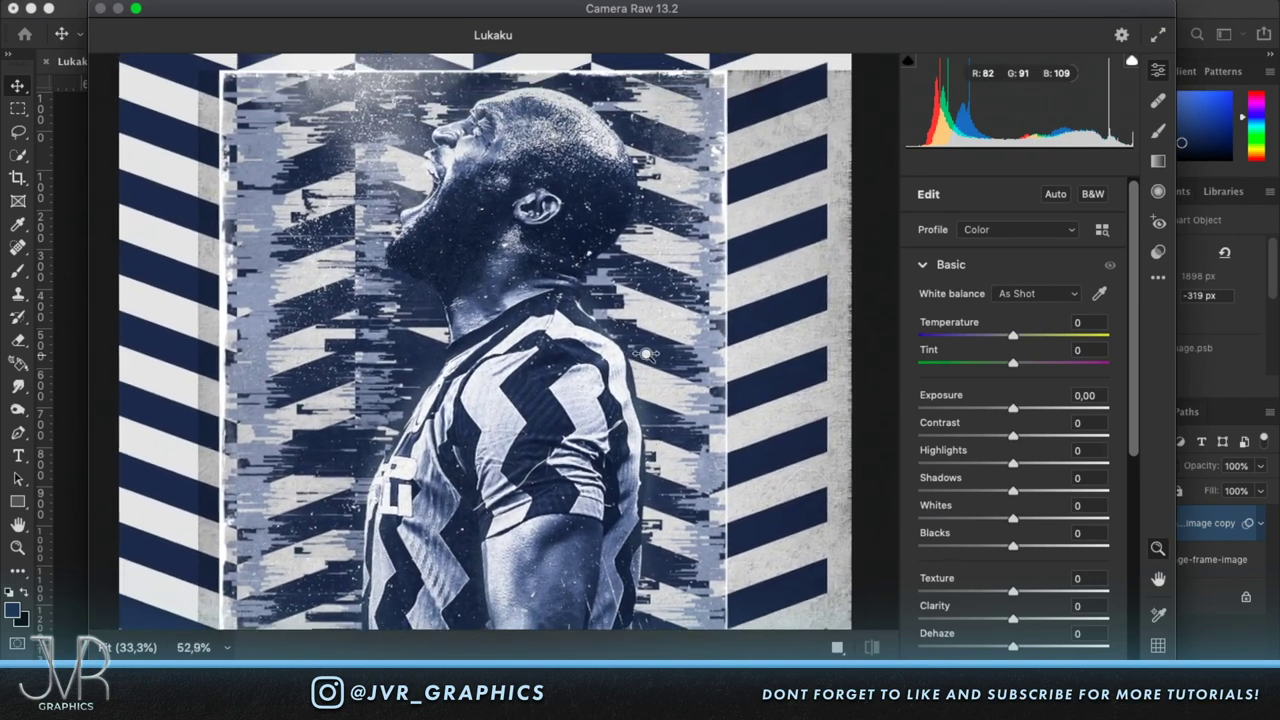
scroll(648, 355, up, 2)
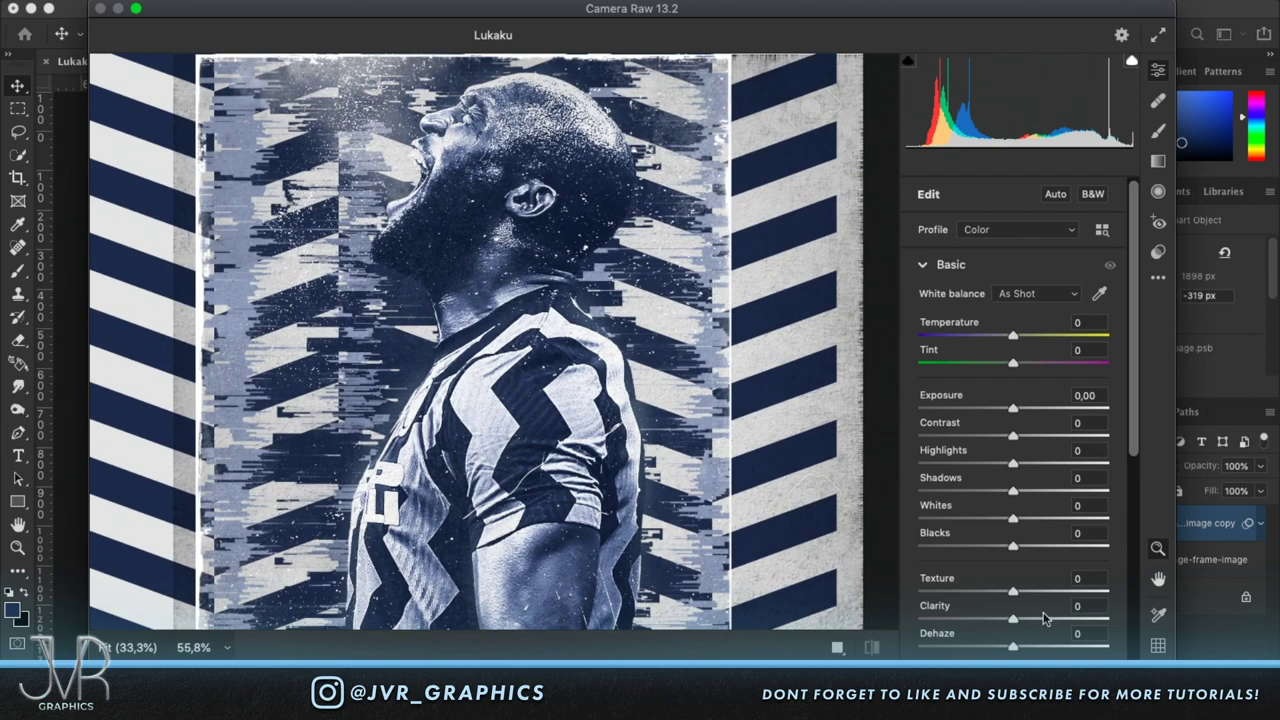
mouse_move(1013, 622)
mouse_down()
mouse_move(1108, 622)
mouse_move(720, 610)
mouse_move(1108, 621)
mouse_move(1019, 620)
mouse_up()
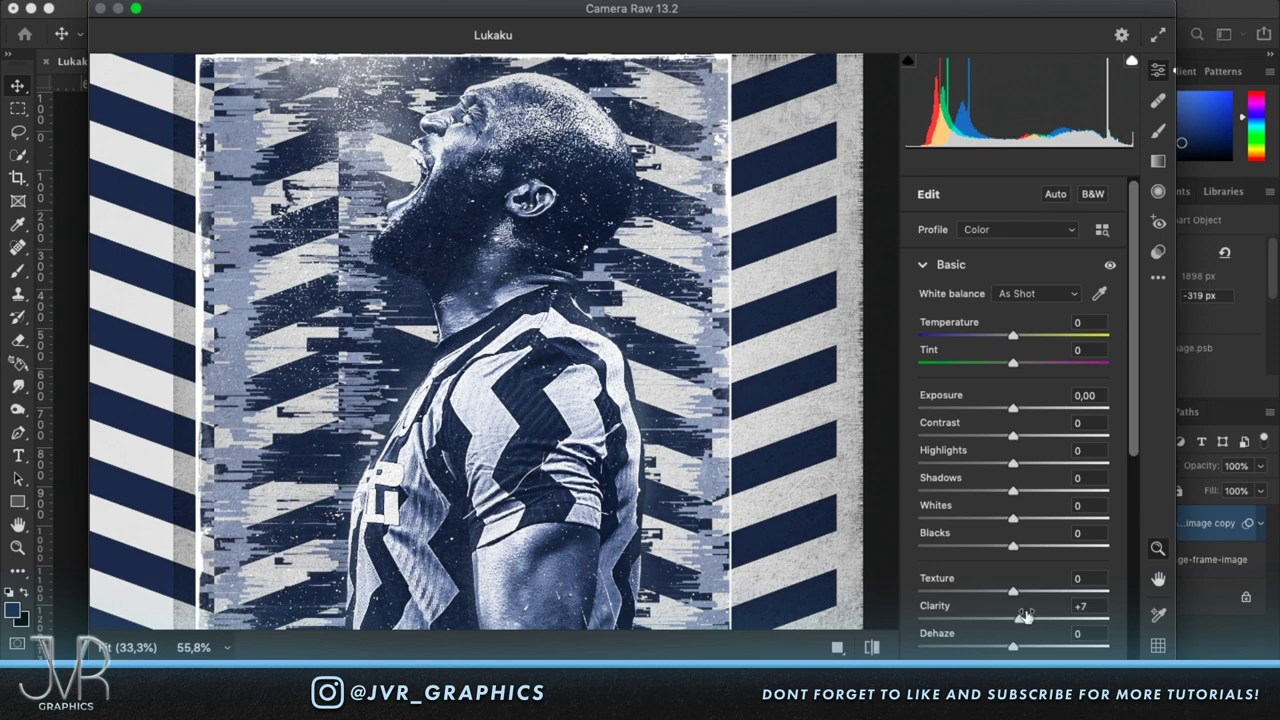
scroll(1018, 510, down, 2)
scroll(1018, 510, up, 1)
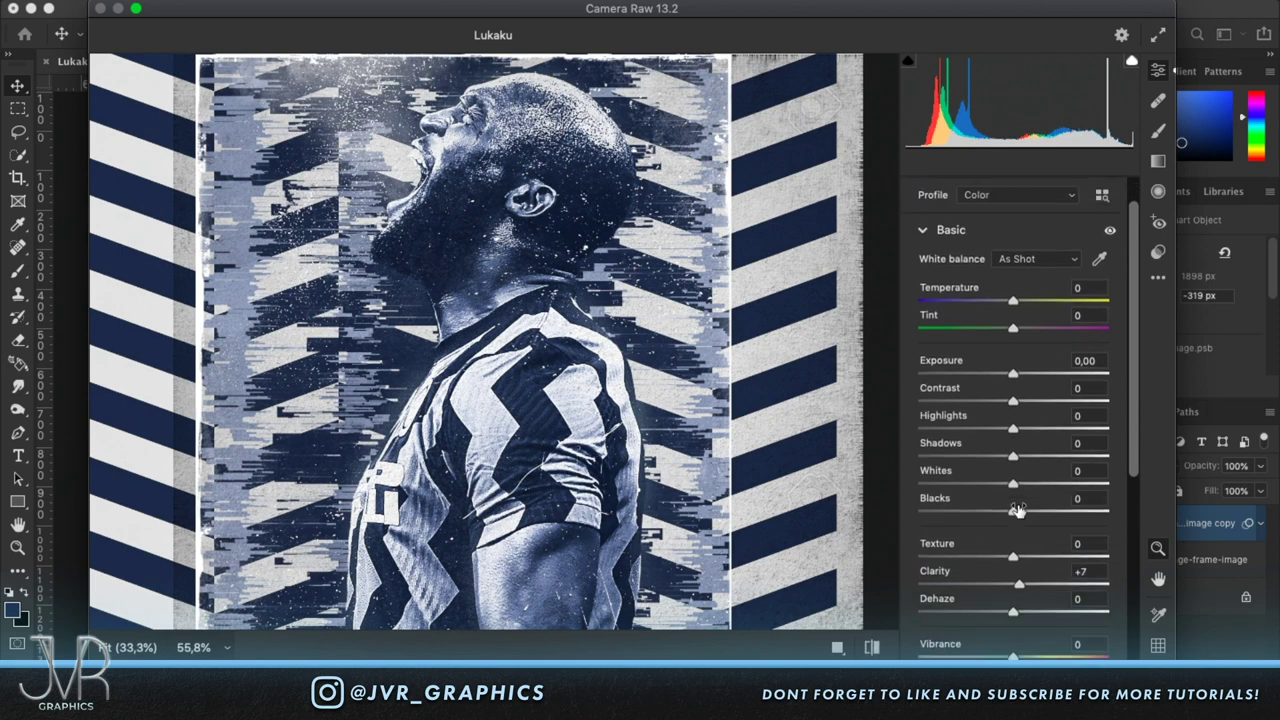
drag(1019, 584, 1268, 590)
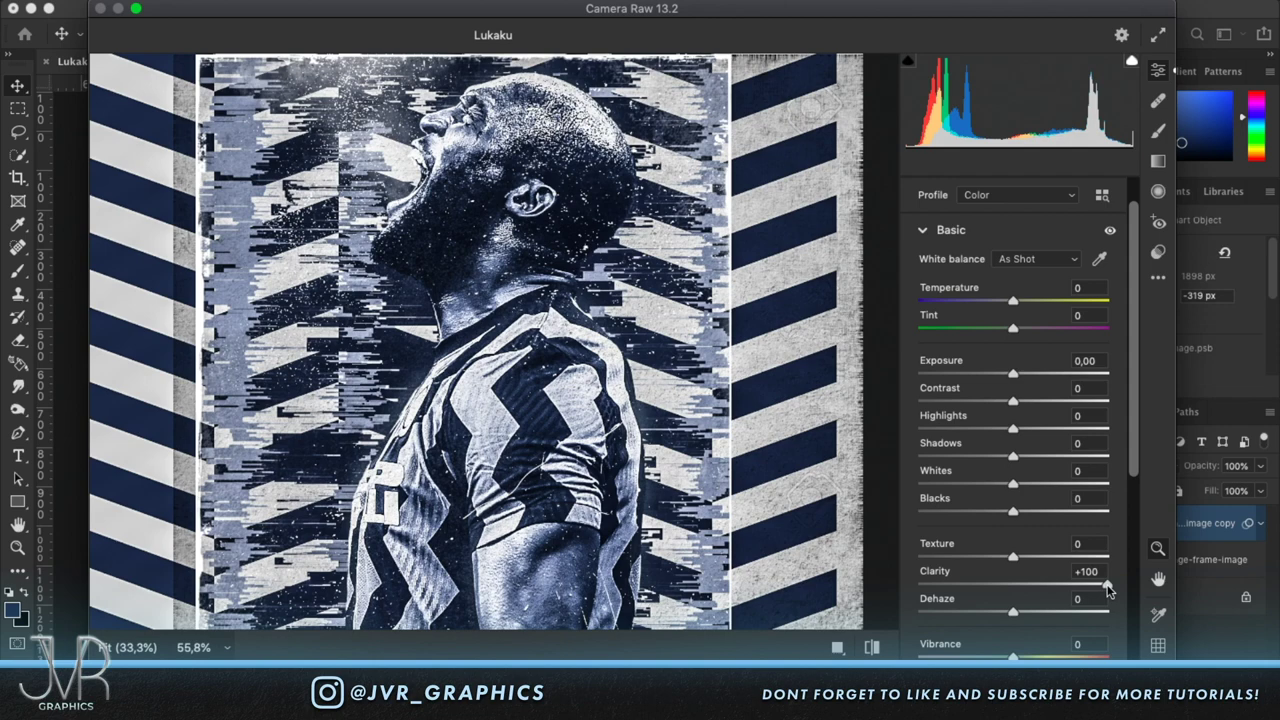
drag(1107, 588, 1021, 593)
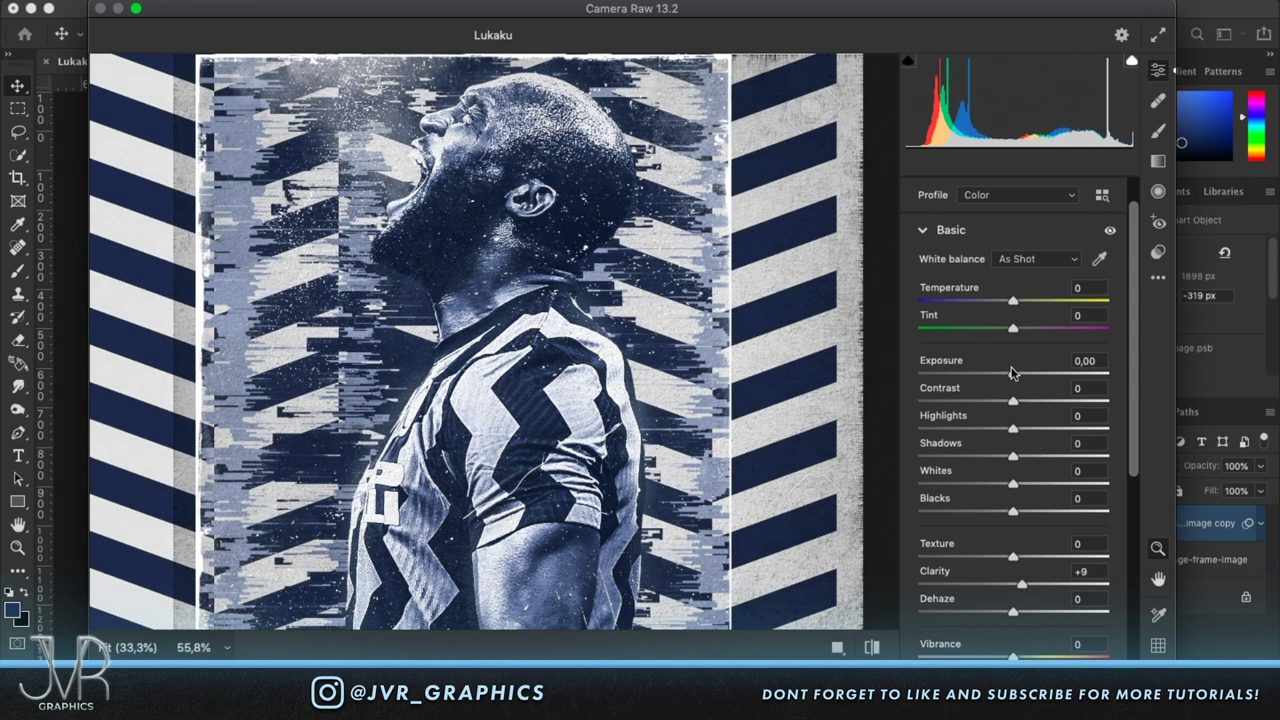
drag(1012, 376, 1018, 378)
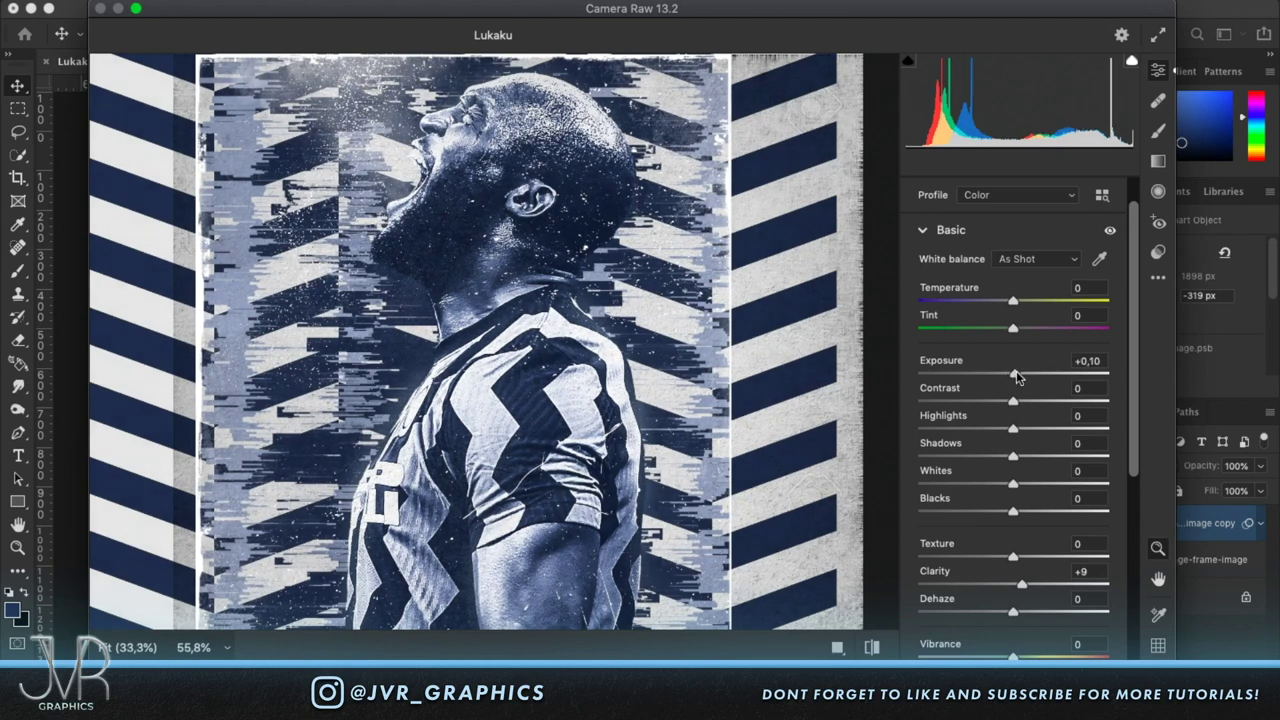
drag(1013, 429, 983, 461)
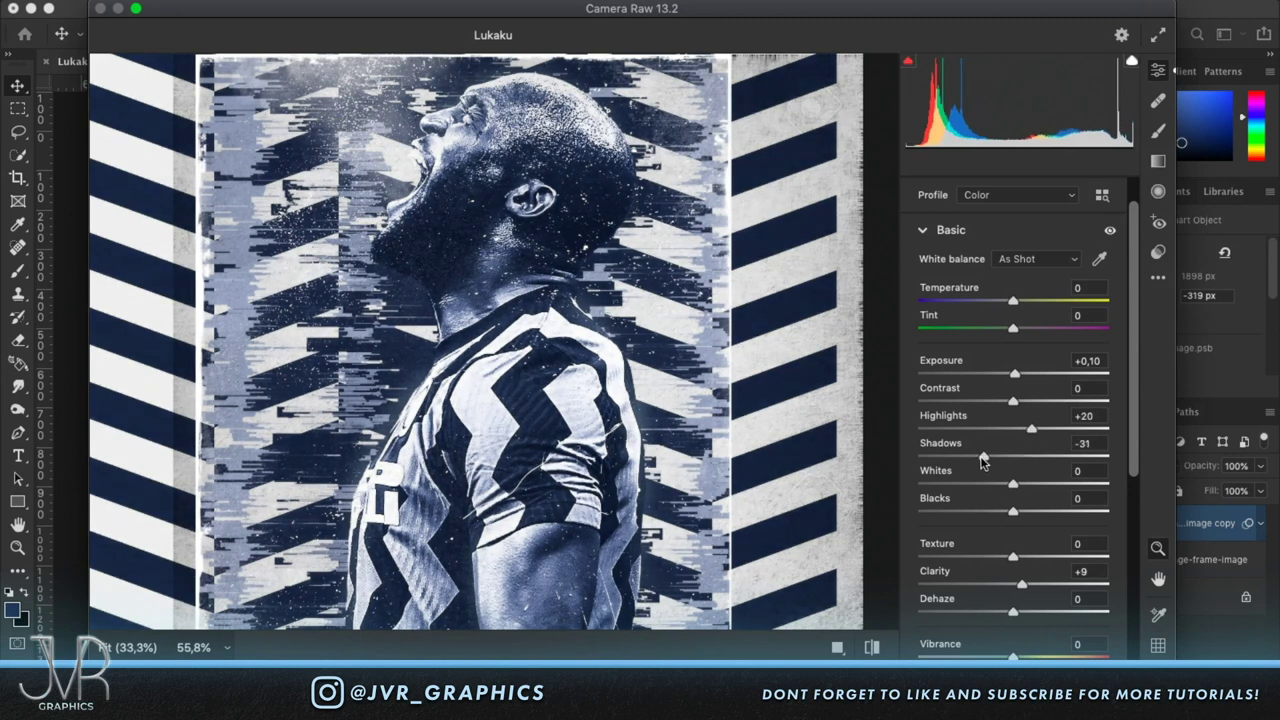
Set Texture to +8, Vibrance to -15 and Saturation to +75 in the Basic adjustments.
scroll(1066, 525, down, 5)
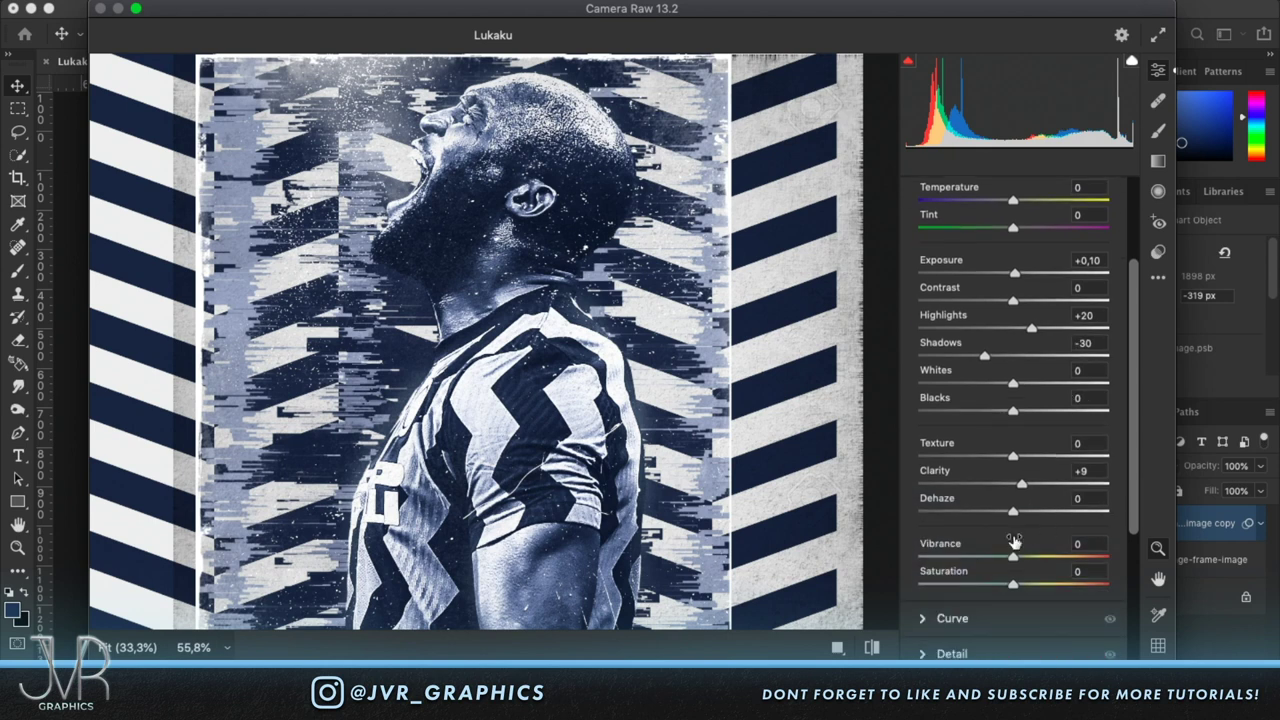
mouse_move(1013, 460)
mouse_down()
mouse_move(1089, 462)
mouse_move(1020, 460)
mouse_up()
drag(1012, 558, 847, 558)
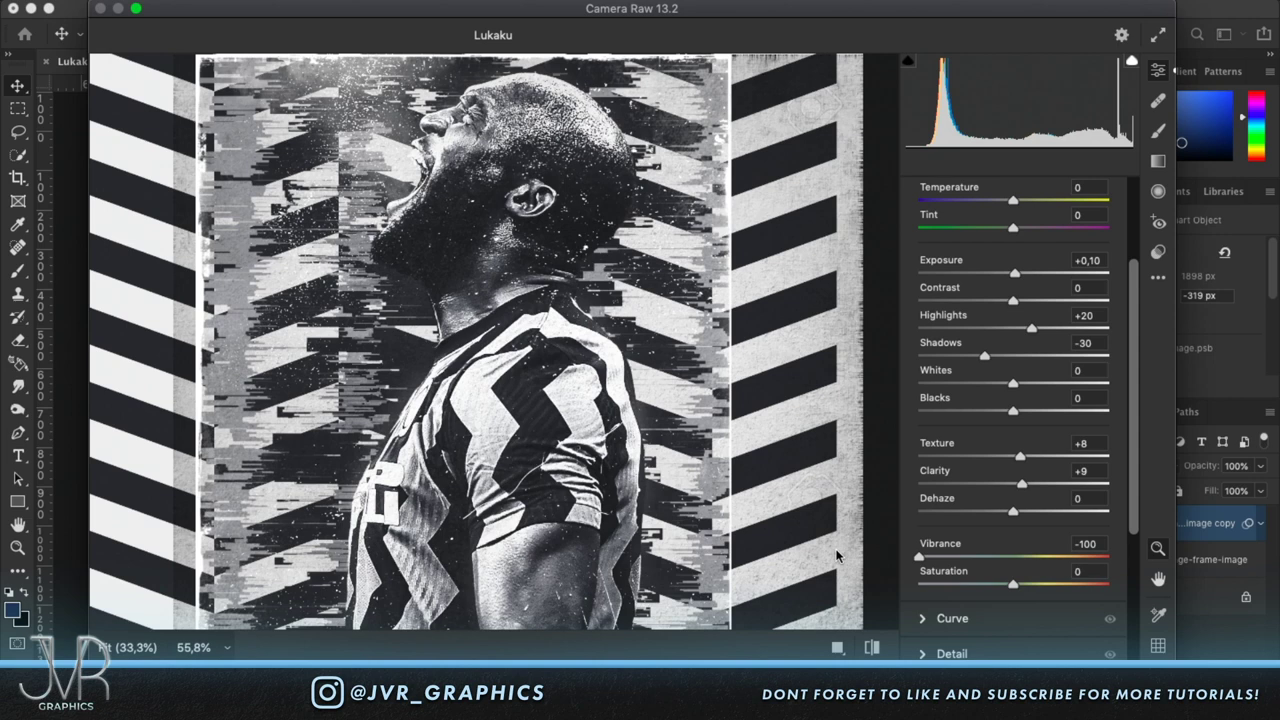
drag(903, 561, 1247, 563)
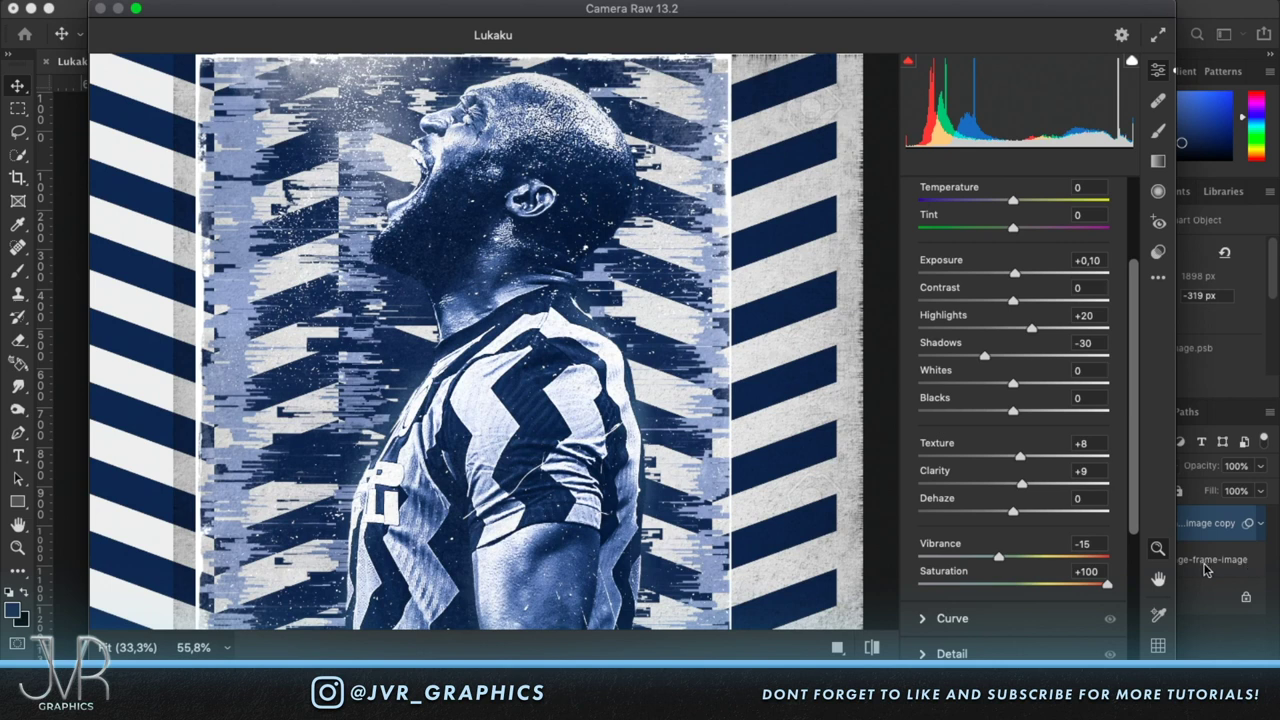
drag(1016, 588, 1080, 590)
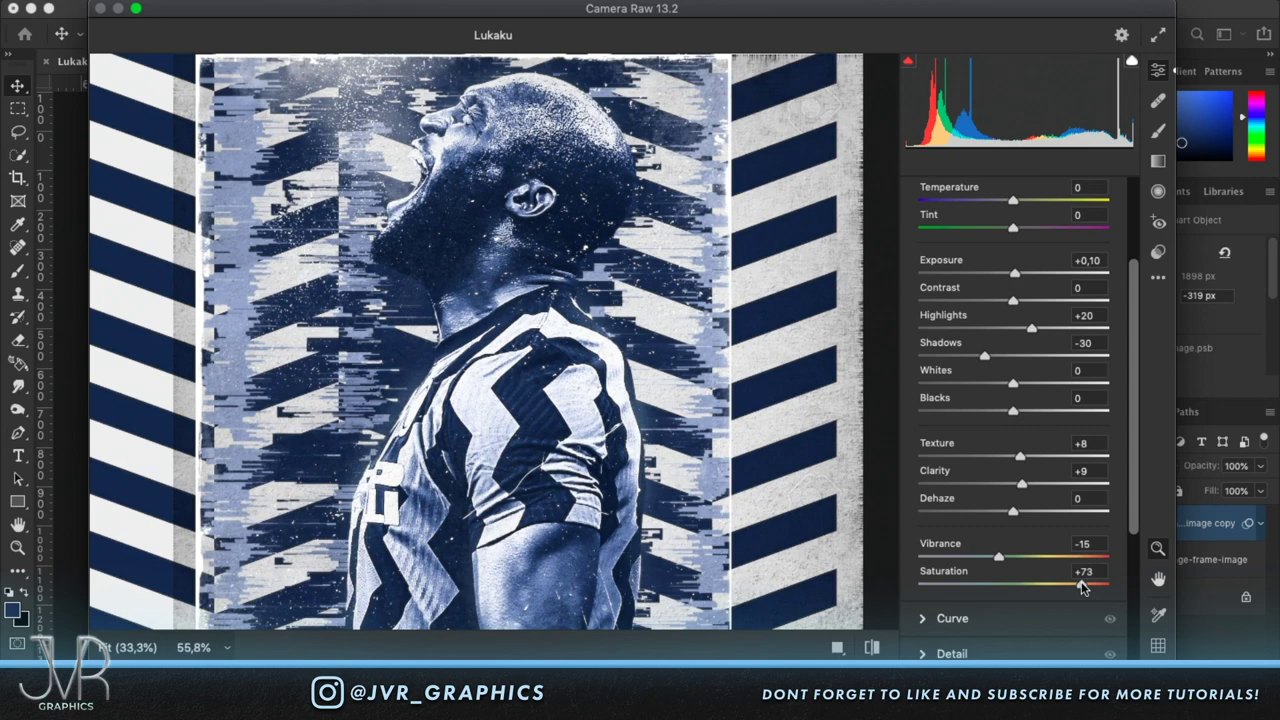
Check the poster preview at different sizes and set Clarity to +10.
scroll(450, 465, down, 2)
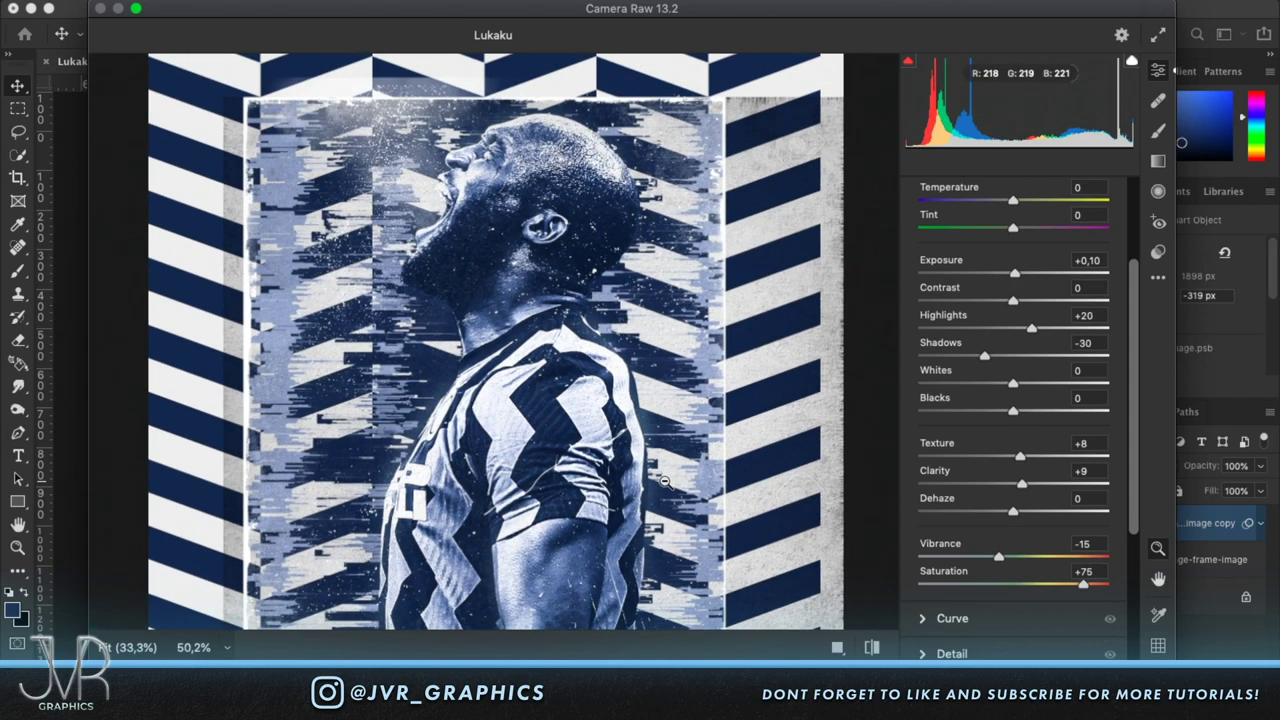
scroll(600, 407, down, 1)
scroll(600, 407, up, 4)
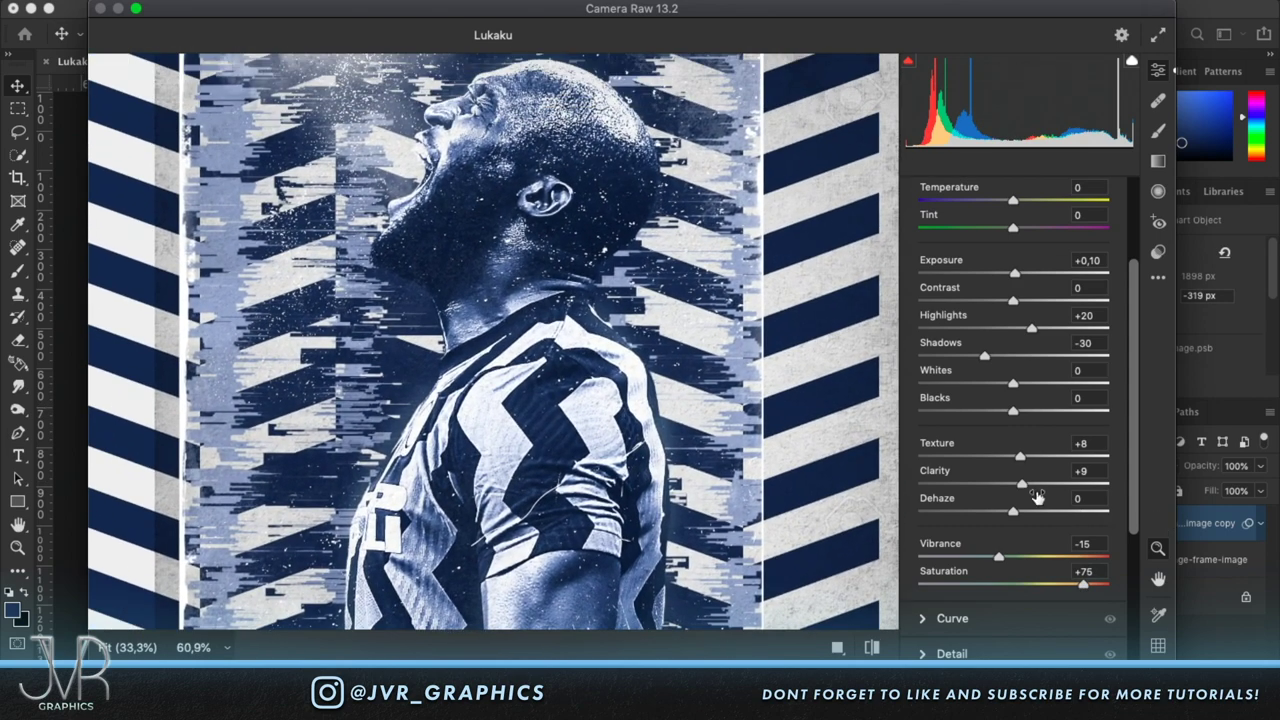
drag(1022, 485, 1024, 487)
Lift the black point of the point curve very slightly and expand the Detail settings.
scroll(1052, 588, down, 2)
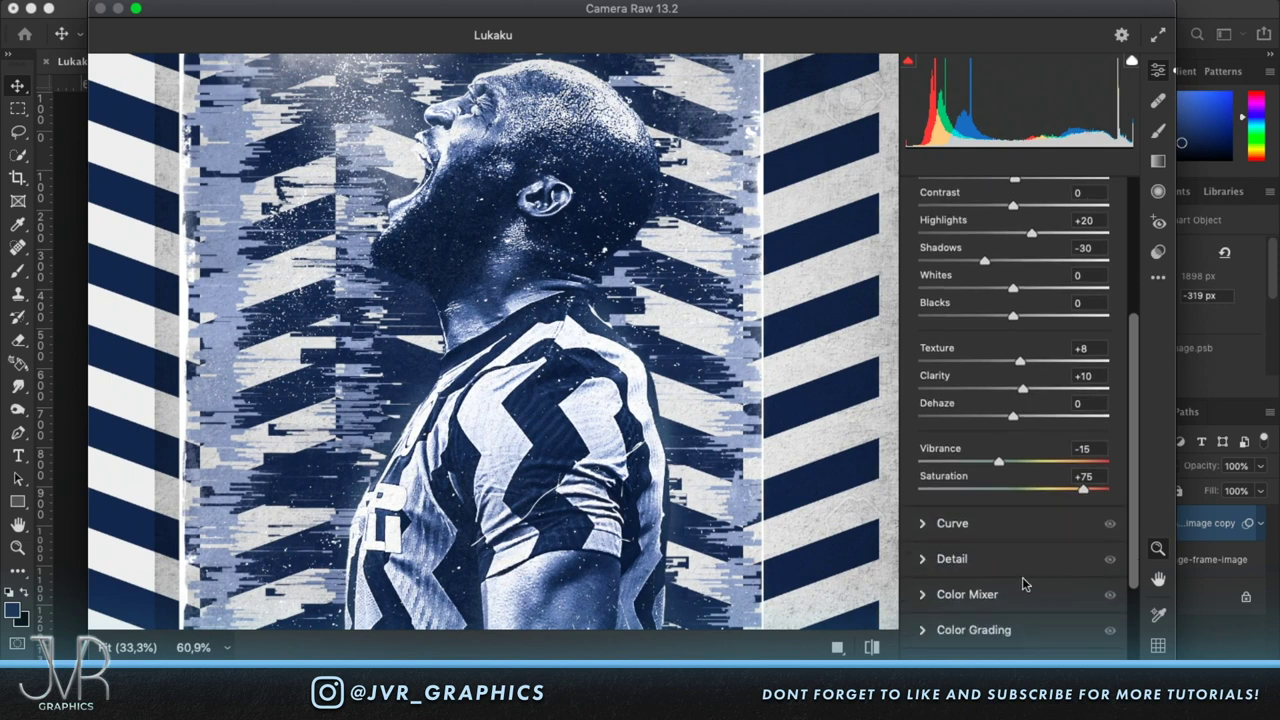
click(924, 528)
drag(916, 549, 916, 547)
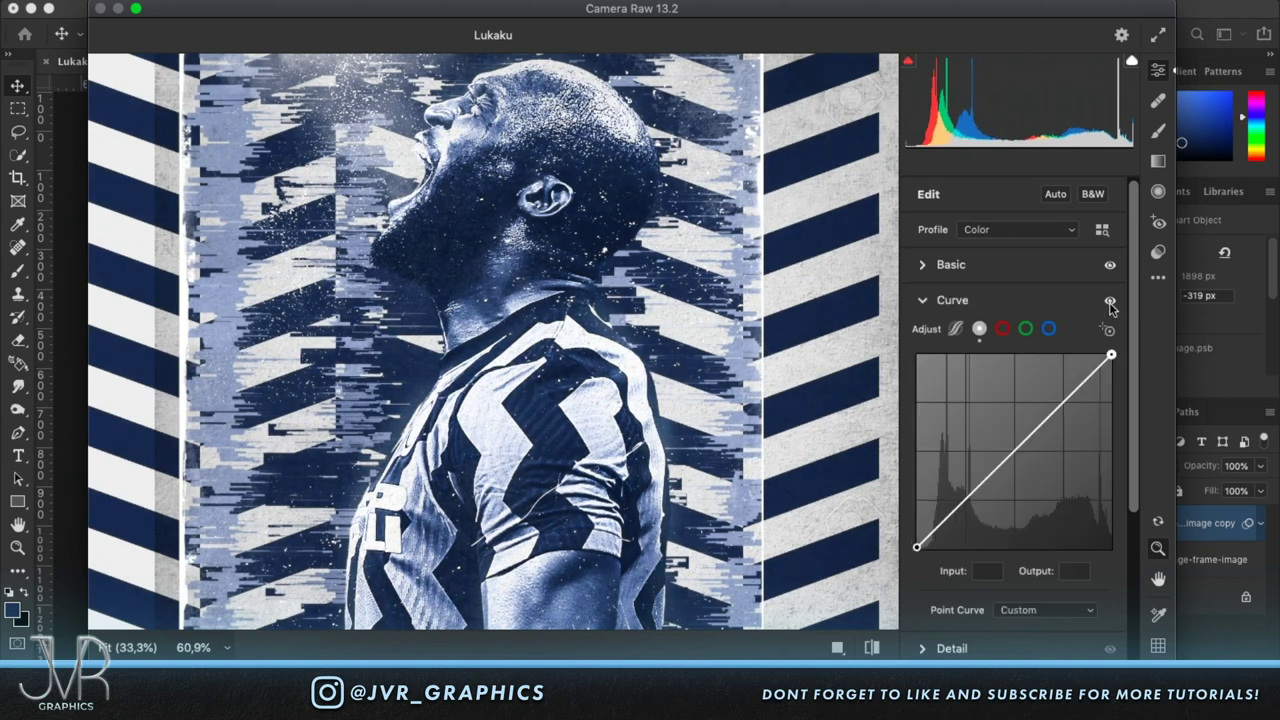
scroll(1046, 489, down, 3)
click(922, 531)
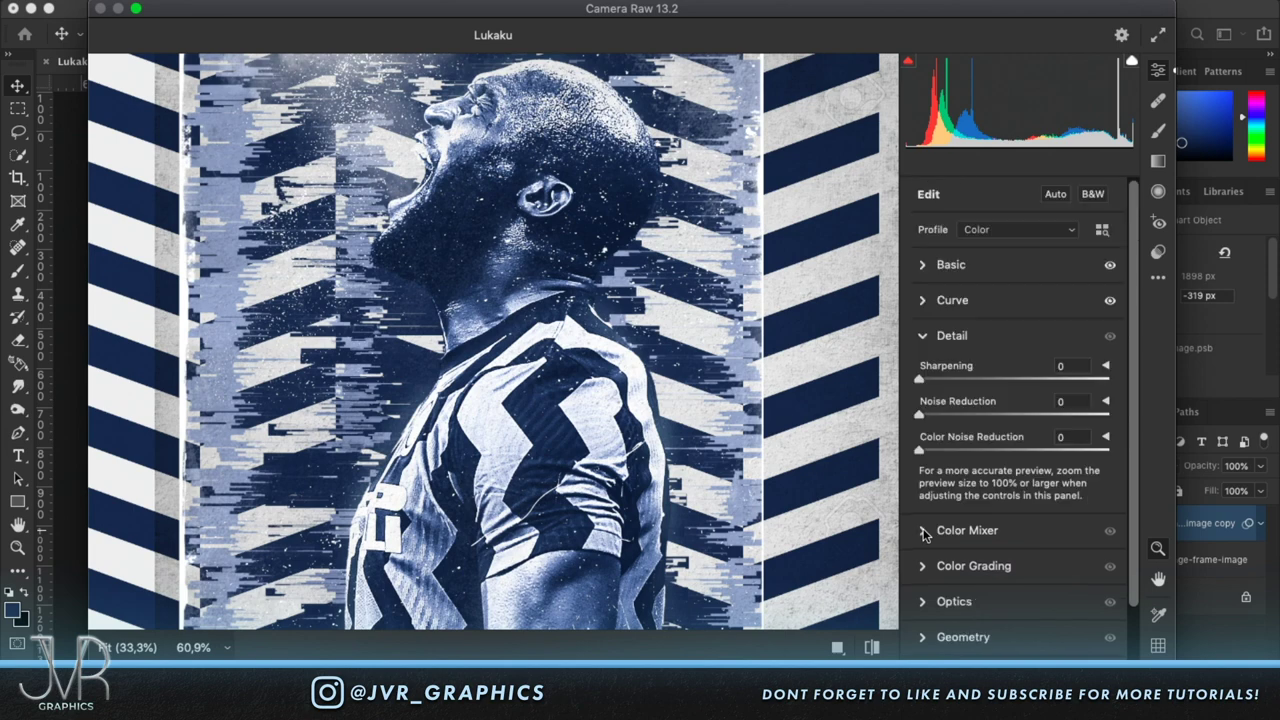
Add slight sharpening, set the Color Mixer hue to -5 for Blues and +10 for Purples, and compare the preview with and without the mixer.
drag(918, 380, 950, 382)
click(927, 534)
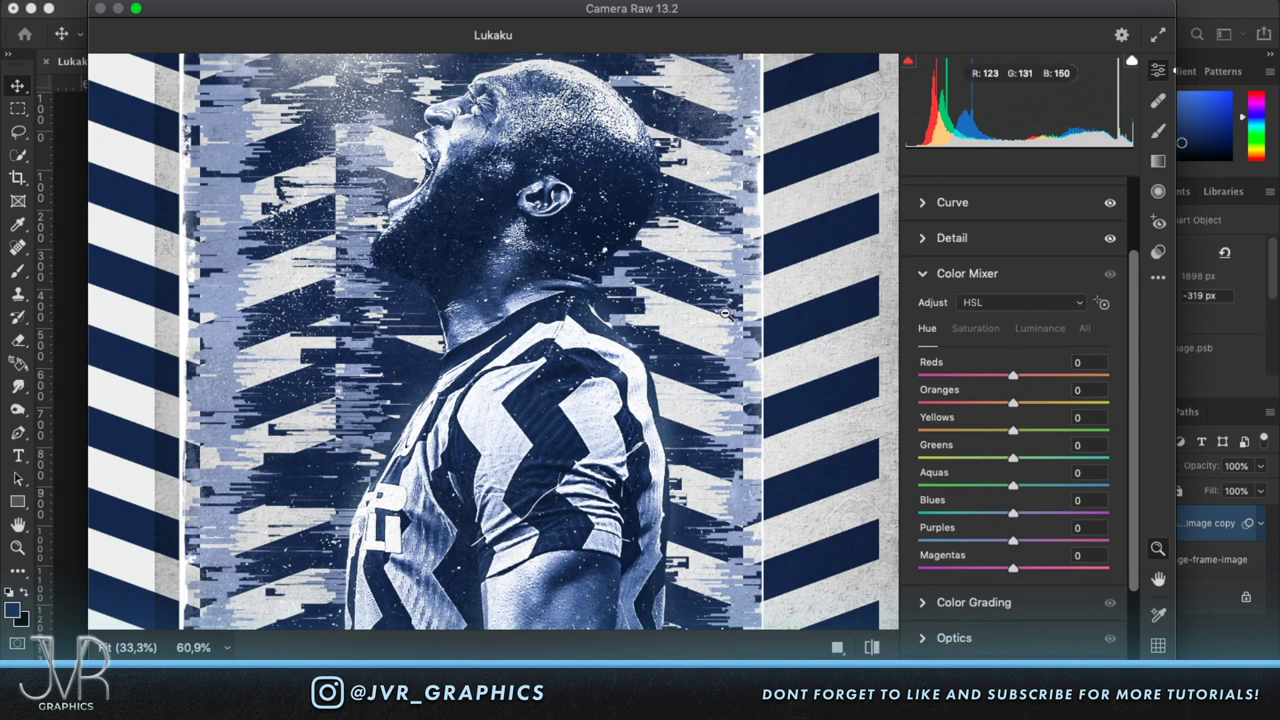
drag(1015, 508, 1023, 578)
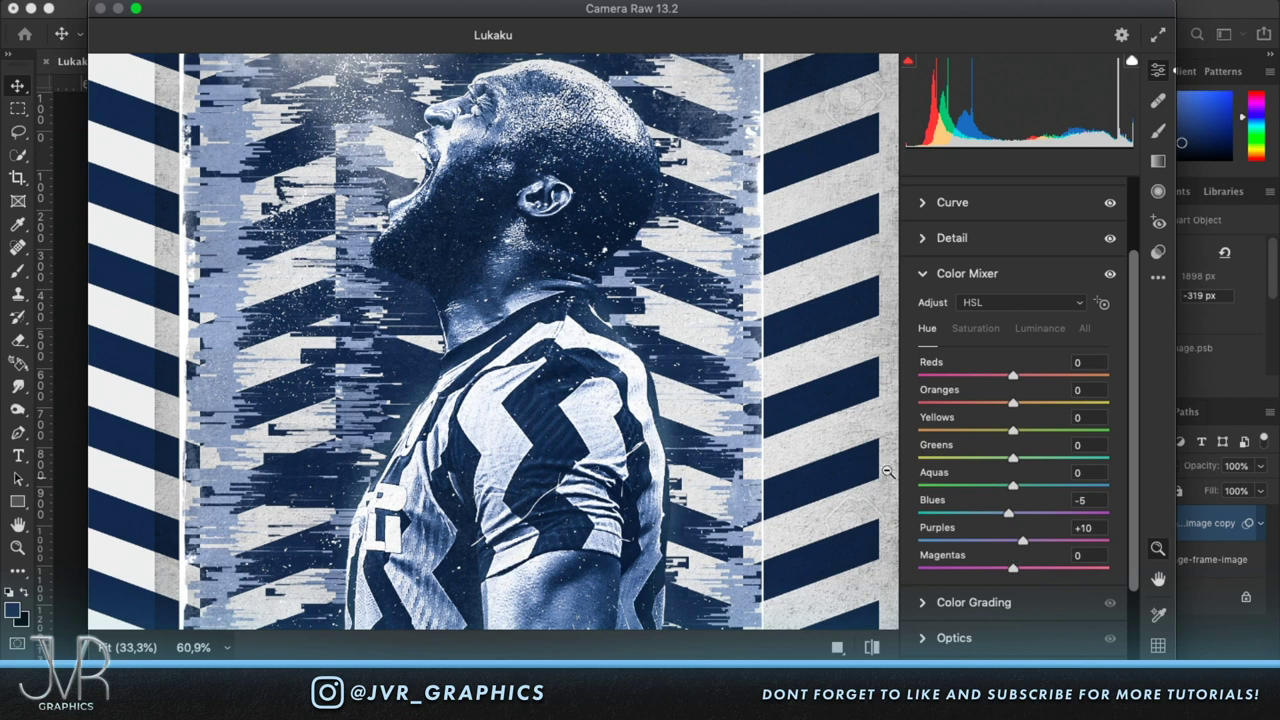
click(1111, 274)
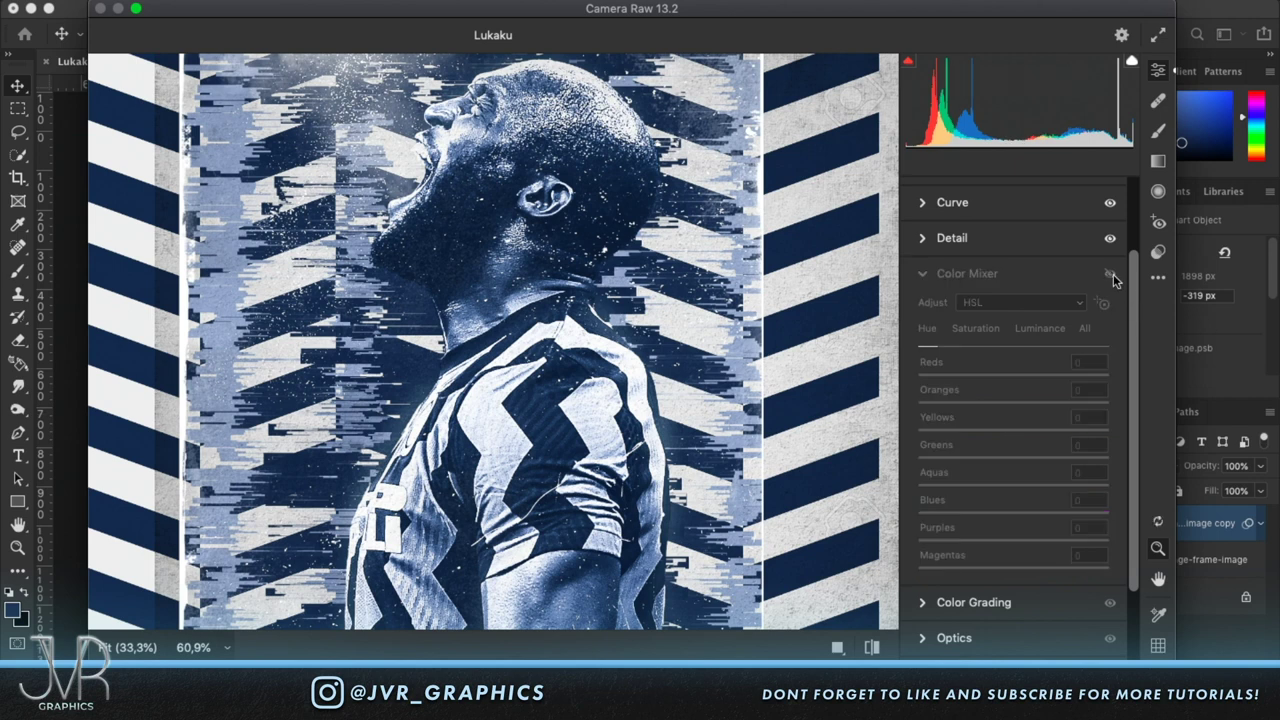
click(1111, 274)
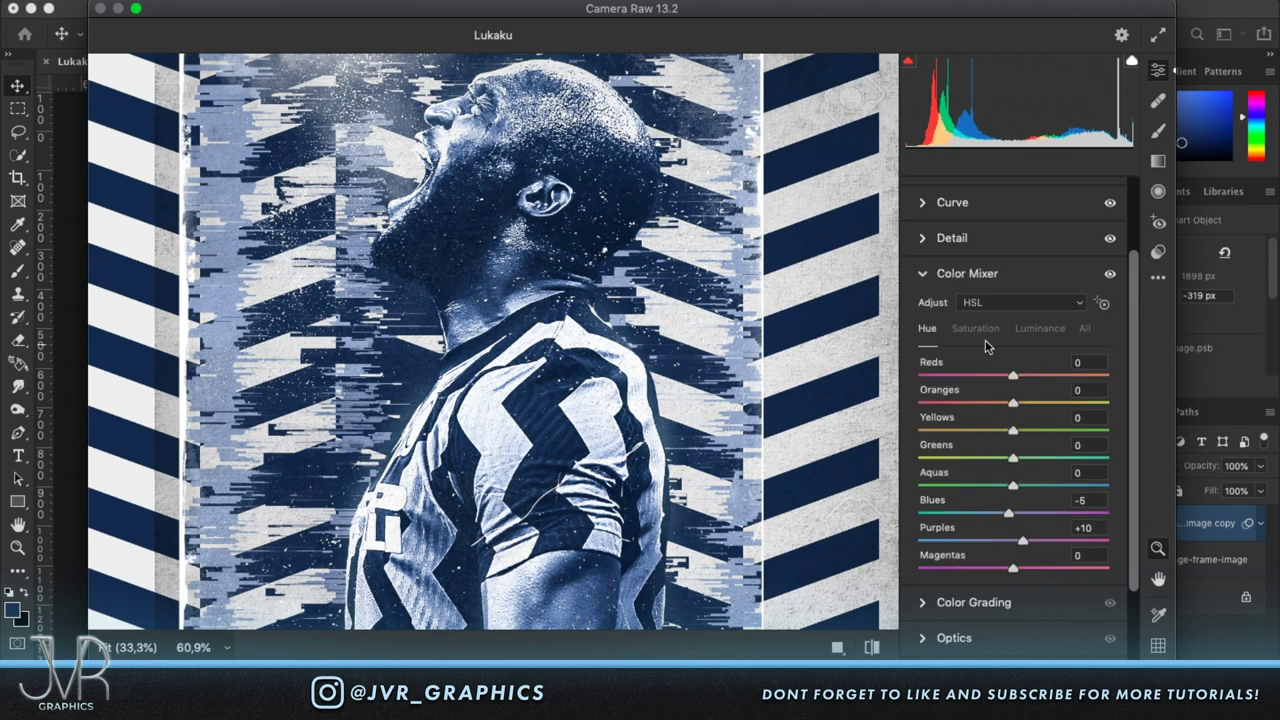
Tint the Color Grading shadows orange with Hue 23 and Saturation 13, then compare the result with and without the grading.
scroll(1032, 515, down, 3)
click(922, 502)
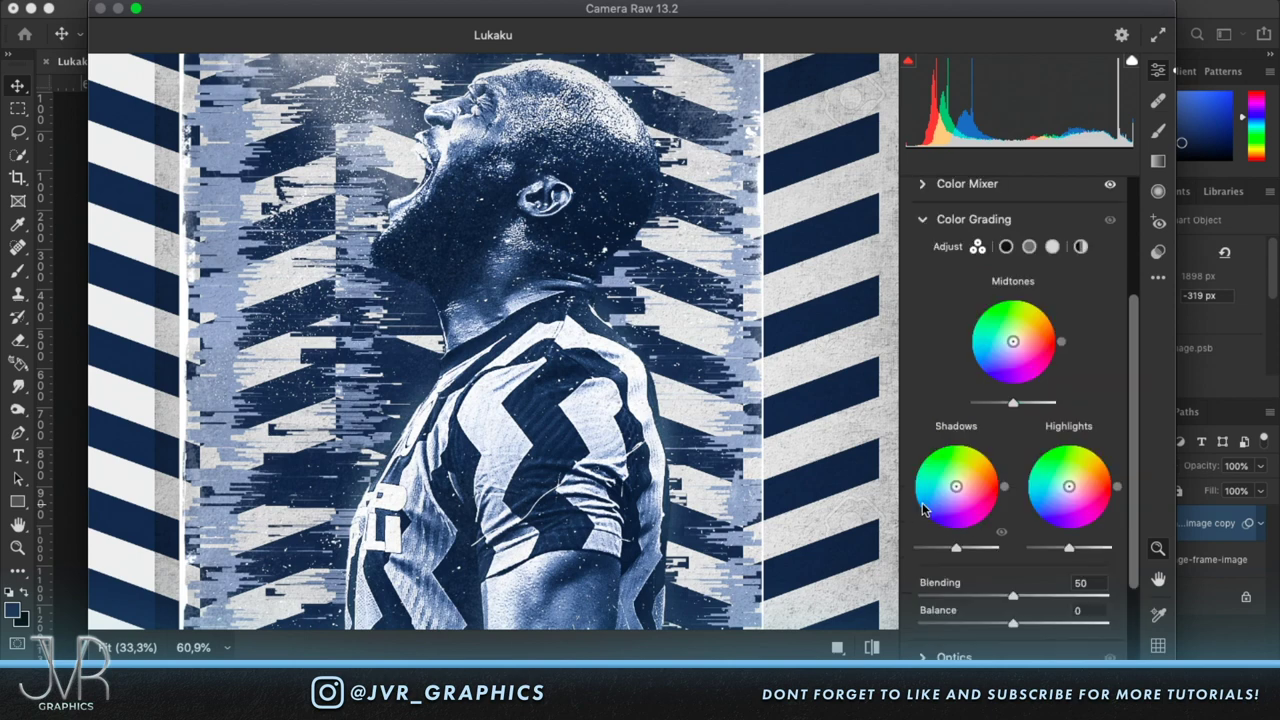
click(1007, 247)
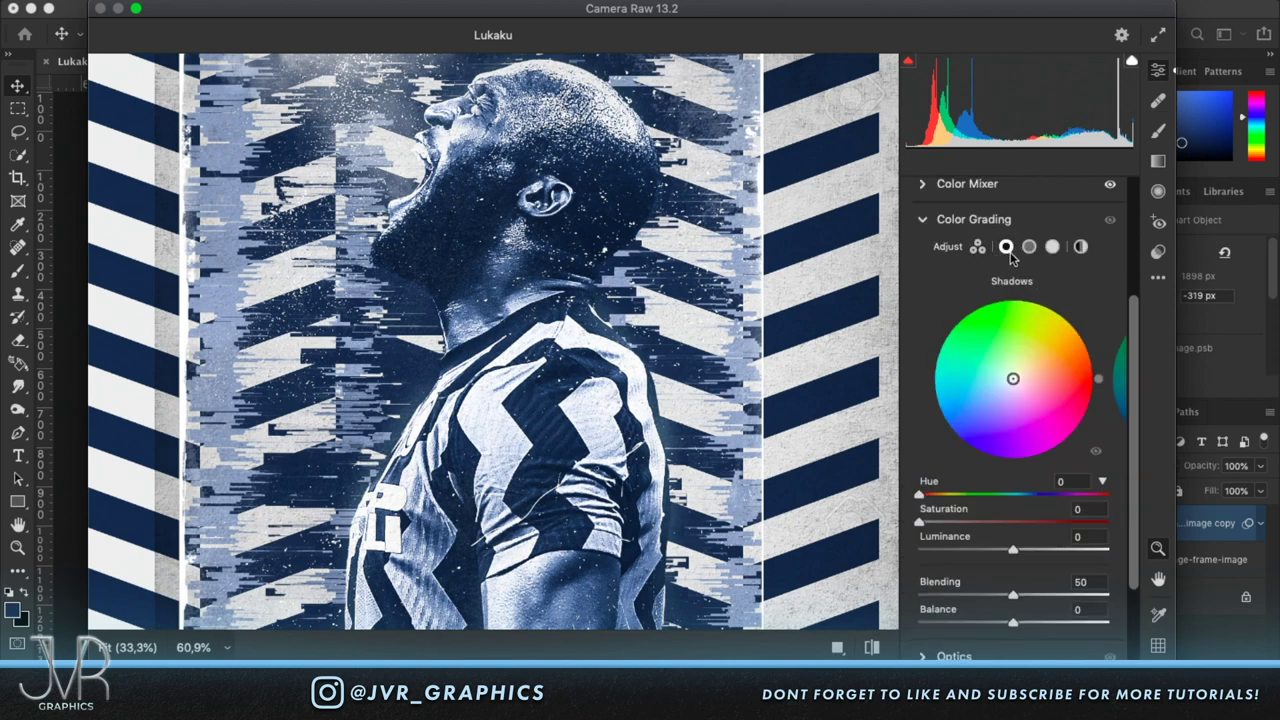
drag(1013, 381, 932, 383)
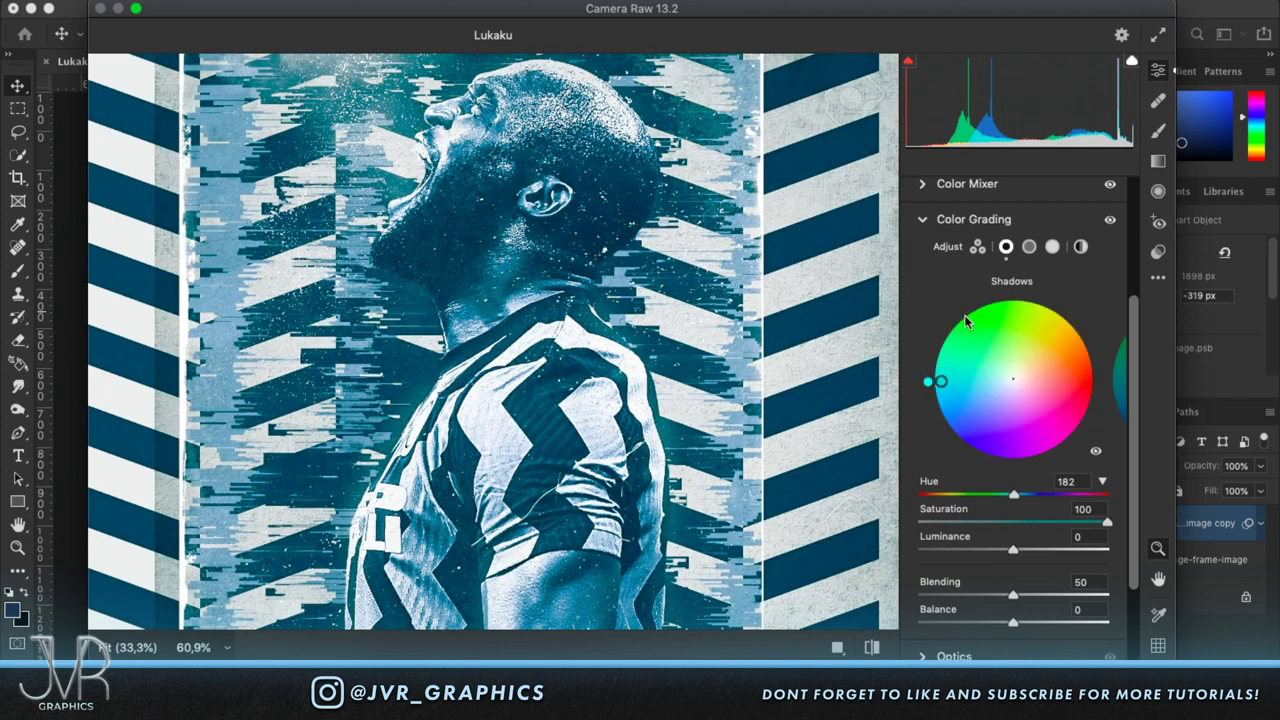
drag(928, 388, 1127, 328)
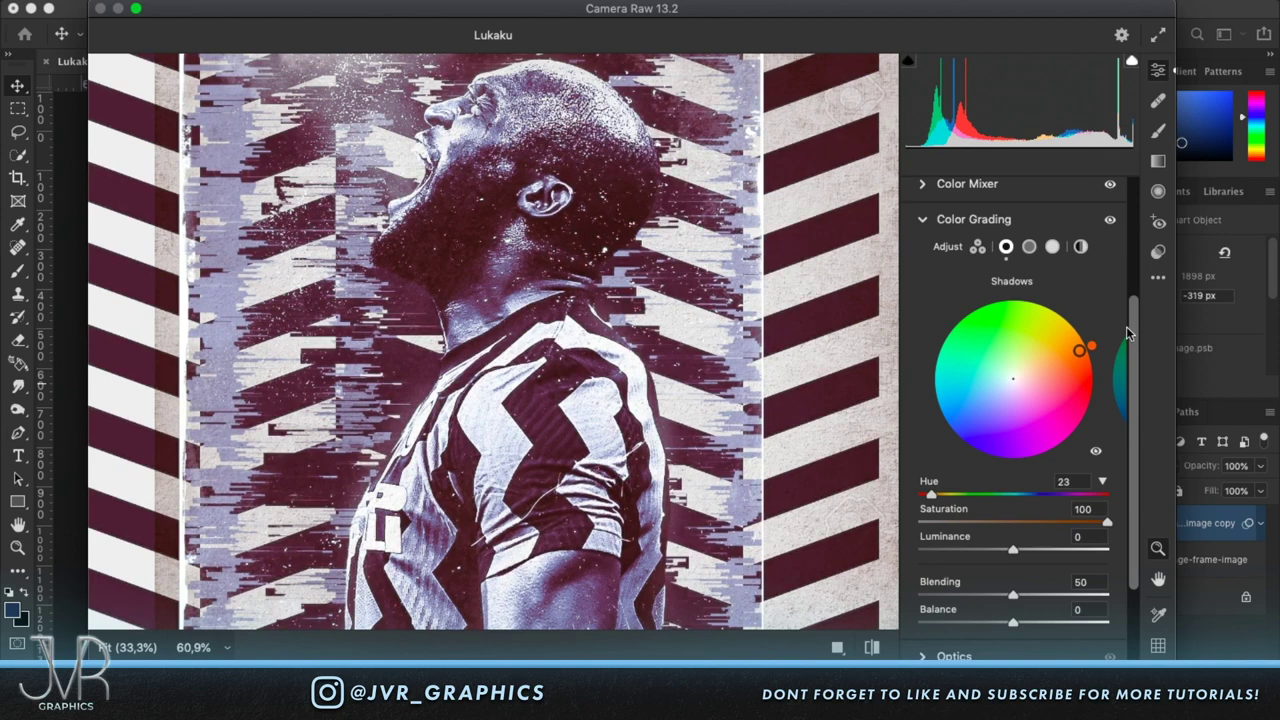
click(1096, 511)
text(13)
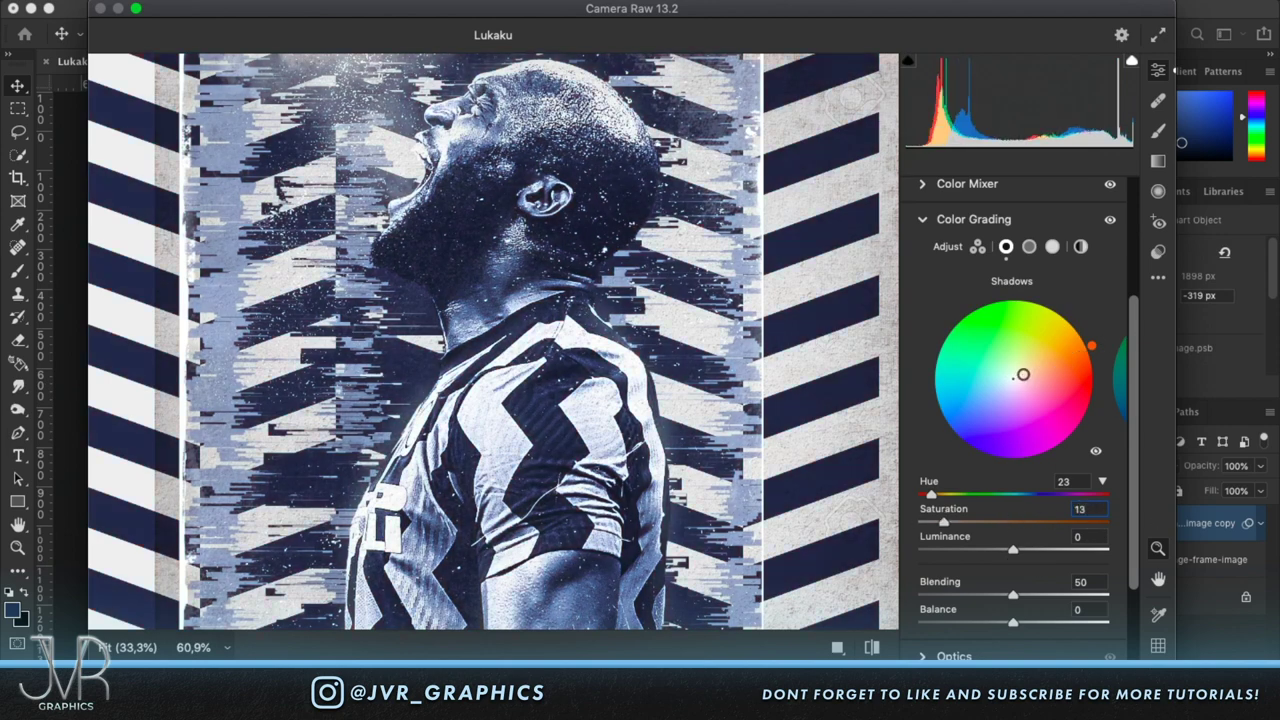
click(1110, 220)
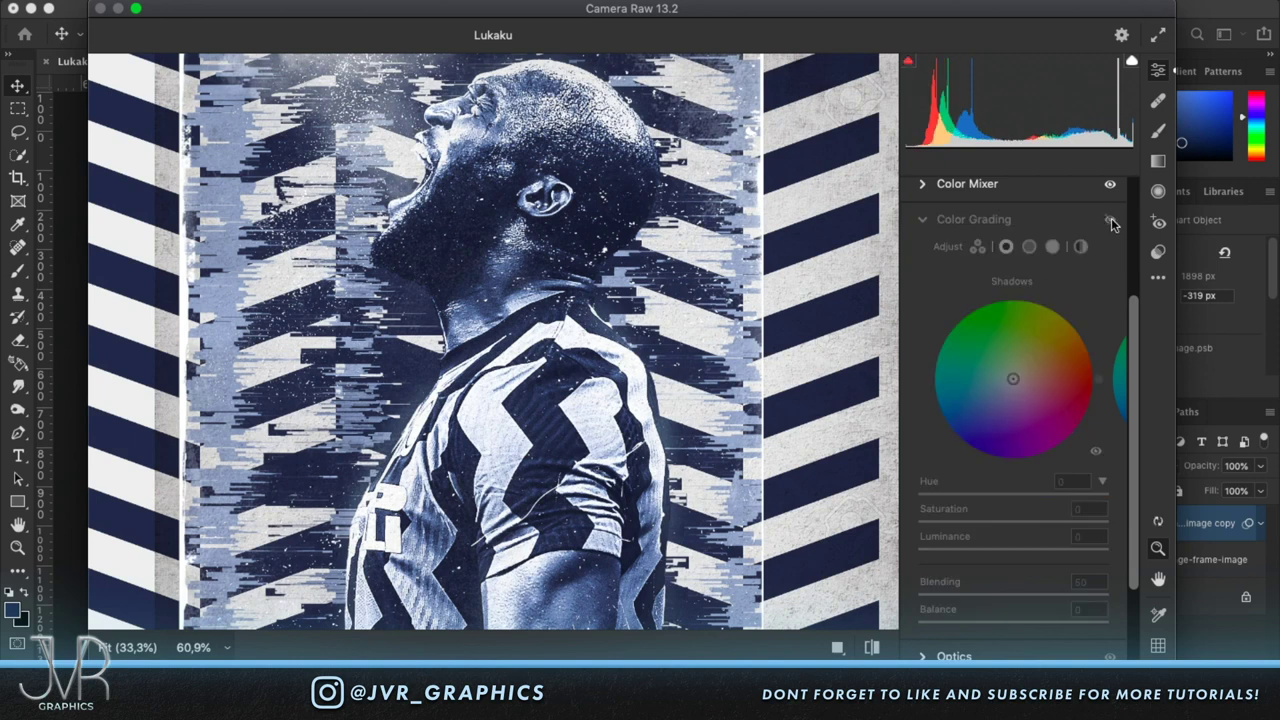
click(1111, 221)
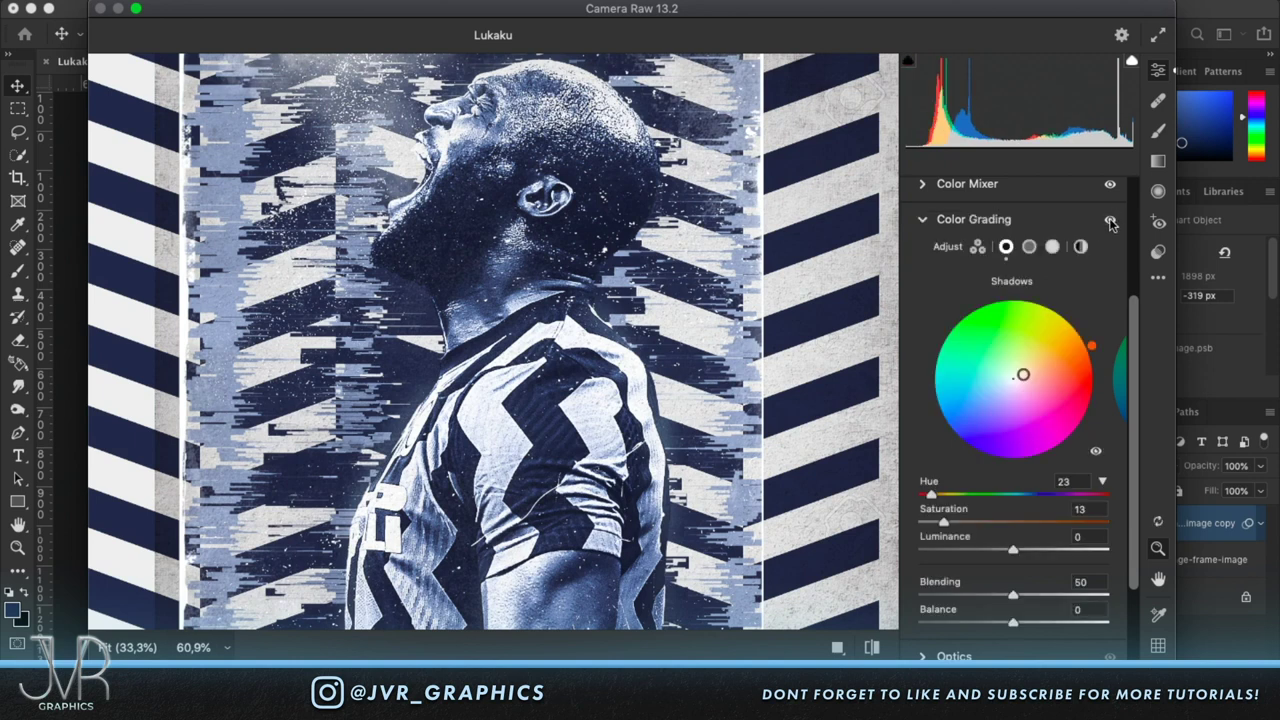
Warm the Color Grading midtones with Hue 39 and Saturation 20.
click(1029, 247)
drag(1013, 382, 1189, 241)
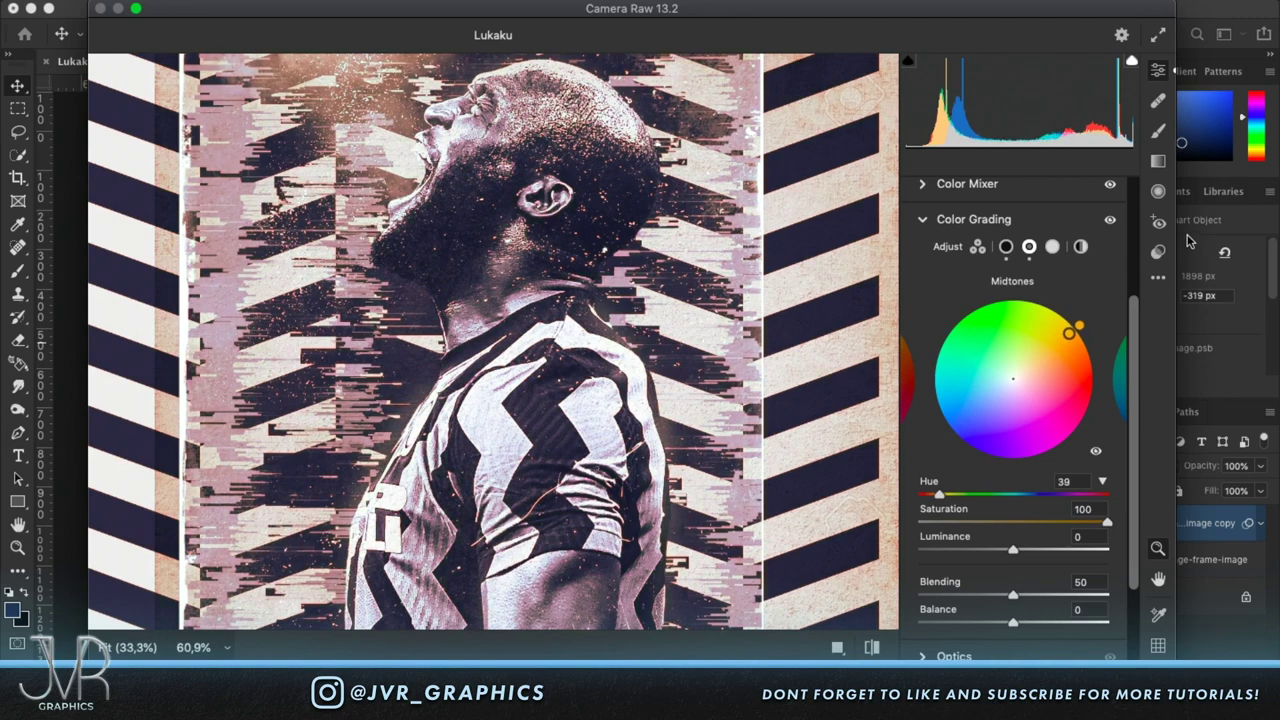
click(1083, 509)
text(20)
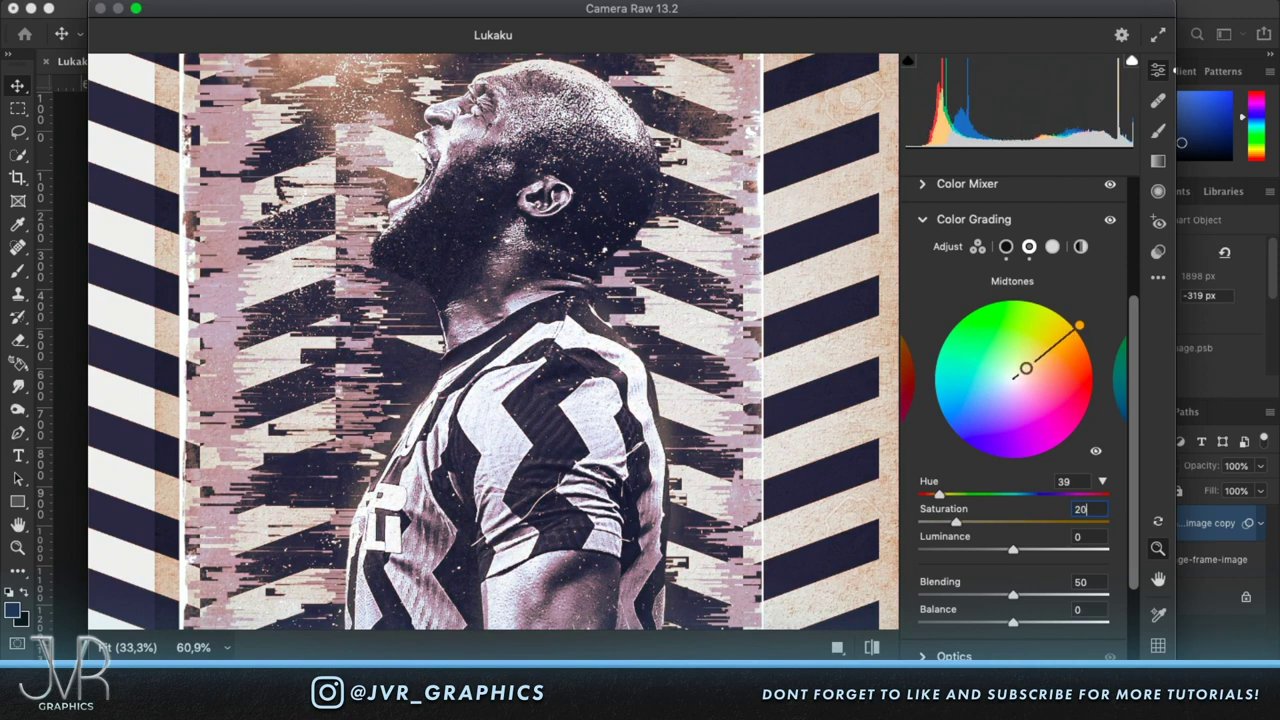
key(Return)
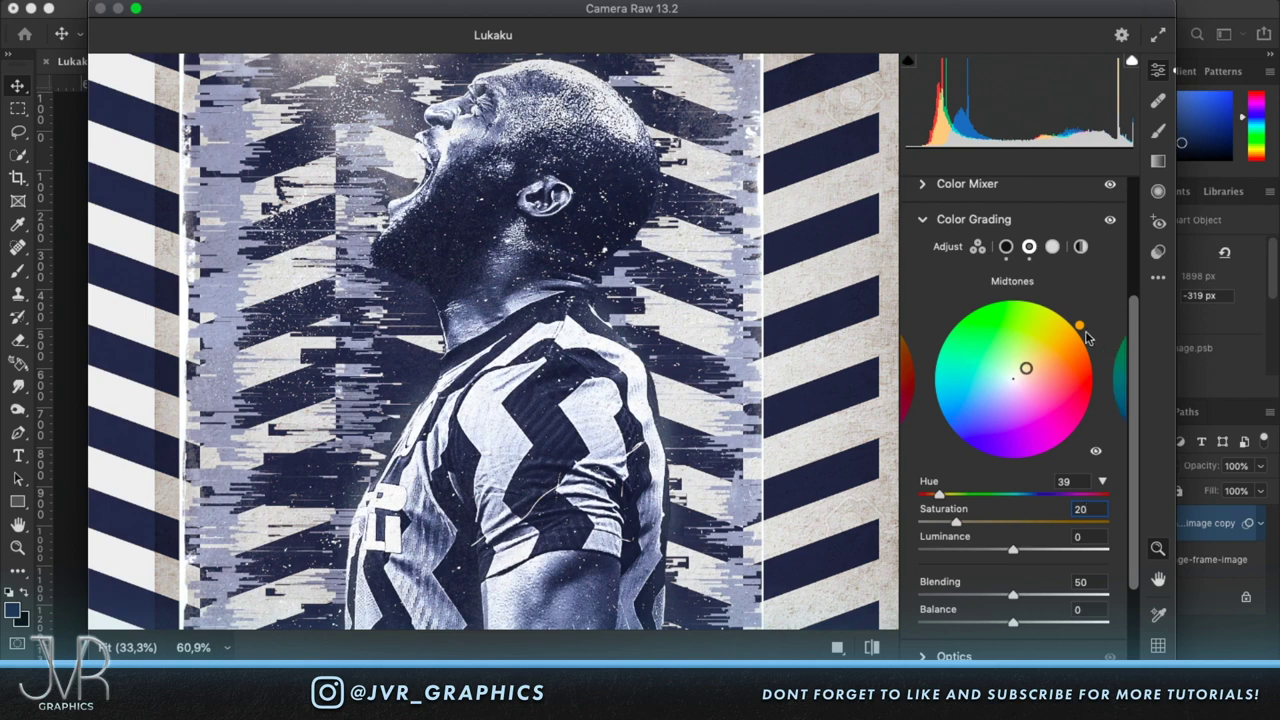
Tint the Color Grading highlights blue with Hue 234 and Saturation 20, and compare the result with and without the grading.
click(1052, 247)
drag(1013, 378, 866, 591)
click(1085, 510)
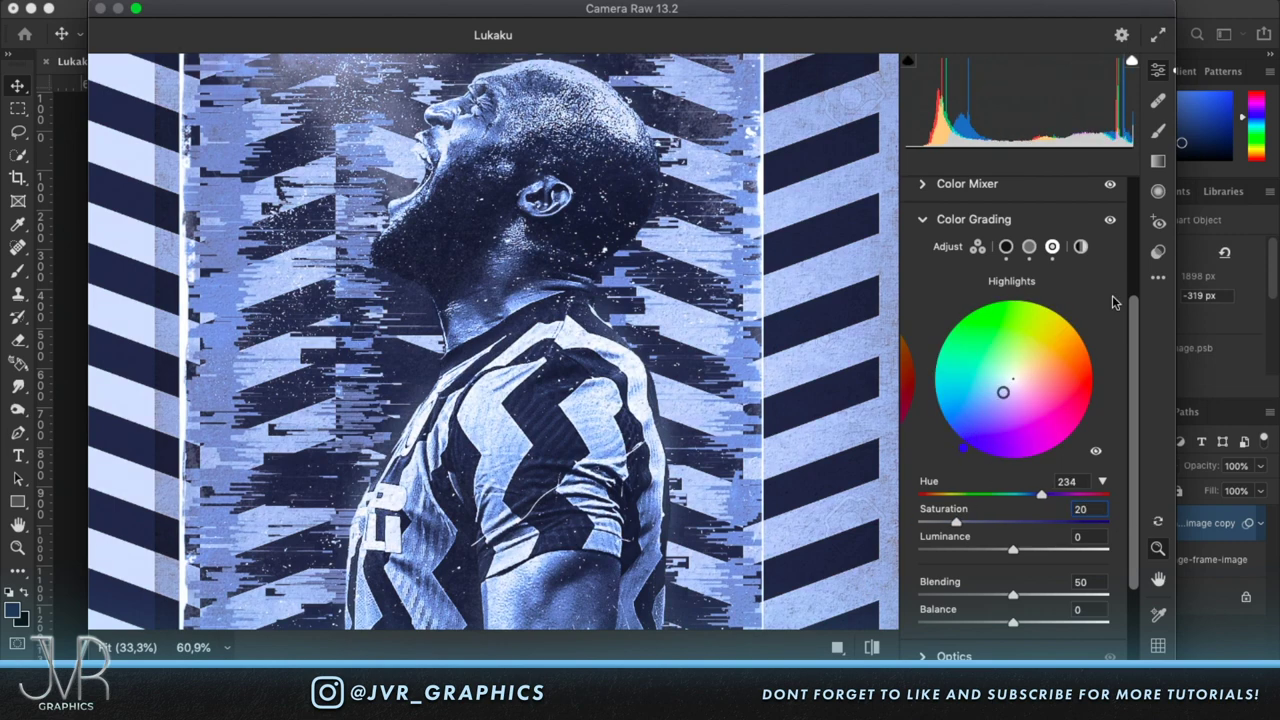
text(20)
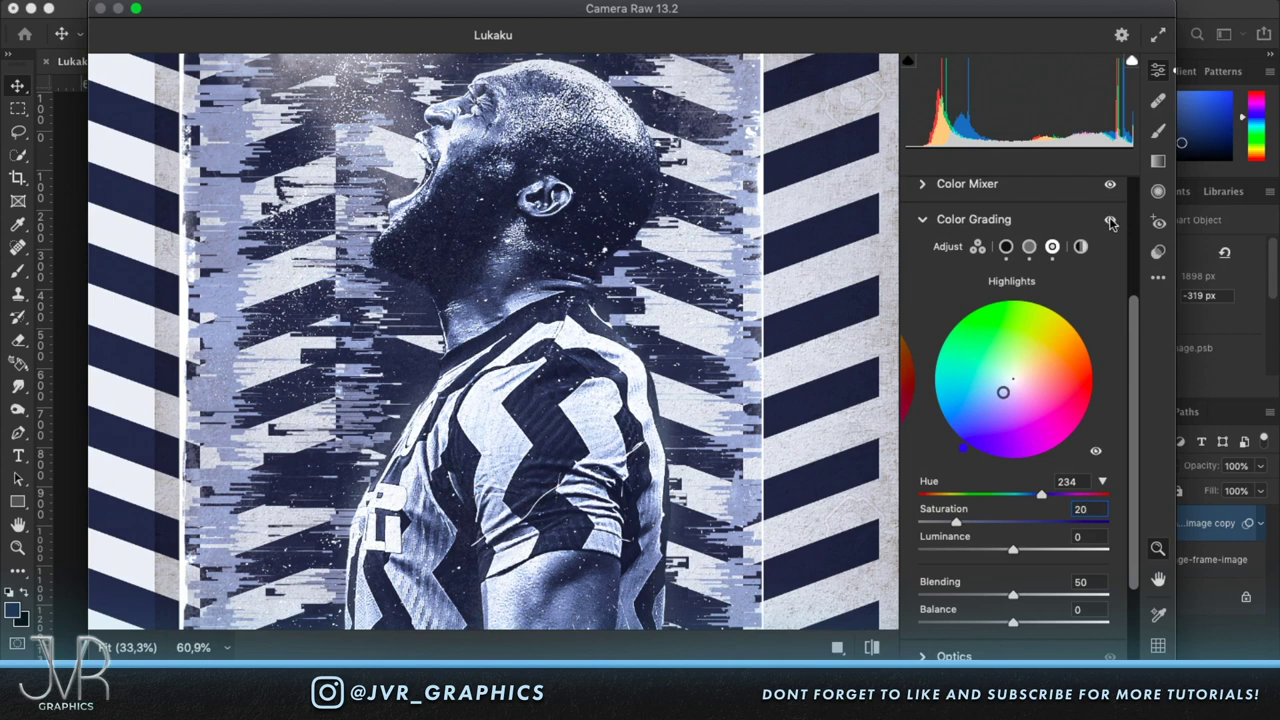
click(1110, 222)
click(1110, 222)
Set the Color Grading Balance to +15 and Blending to about 81.
scroll(1070, 400, down, 2)
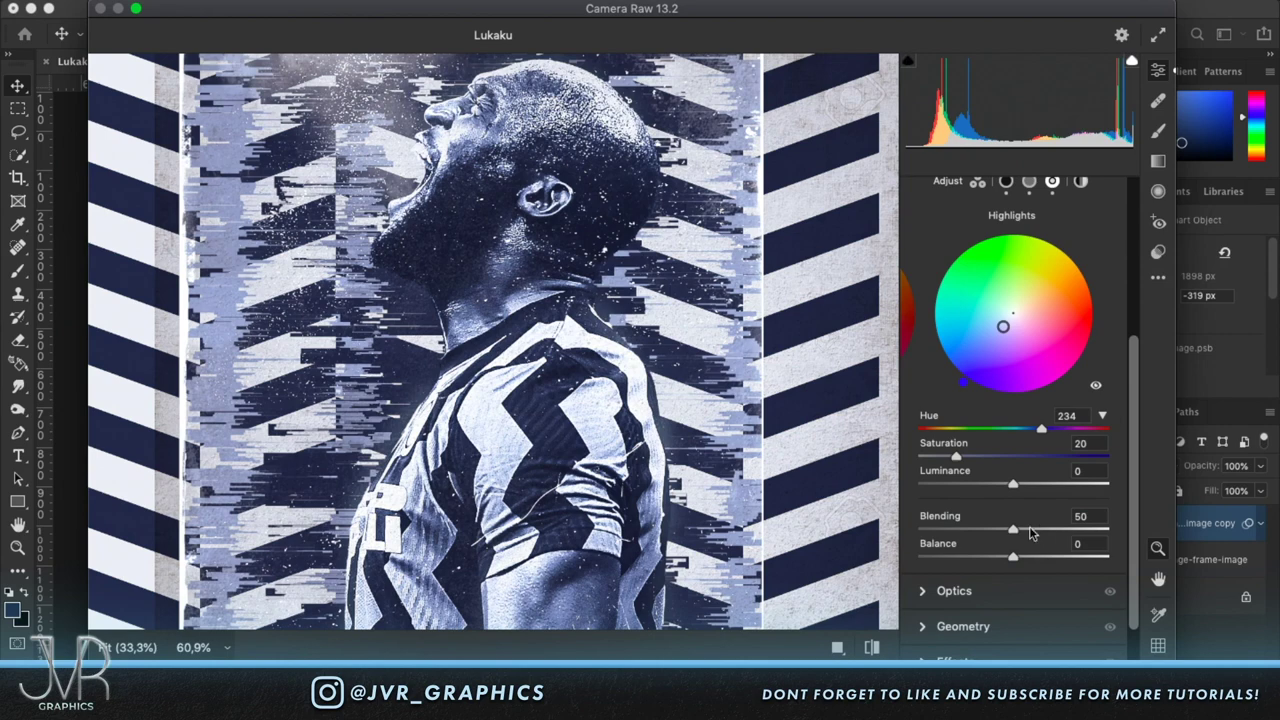
drag(1015, 556, 1030, 613)
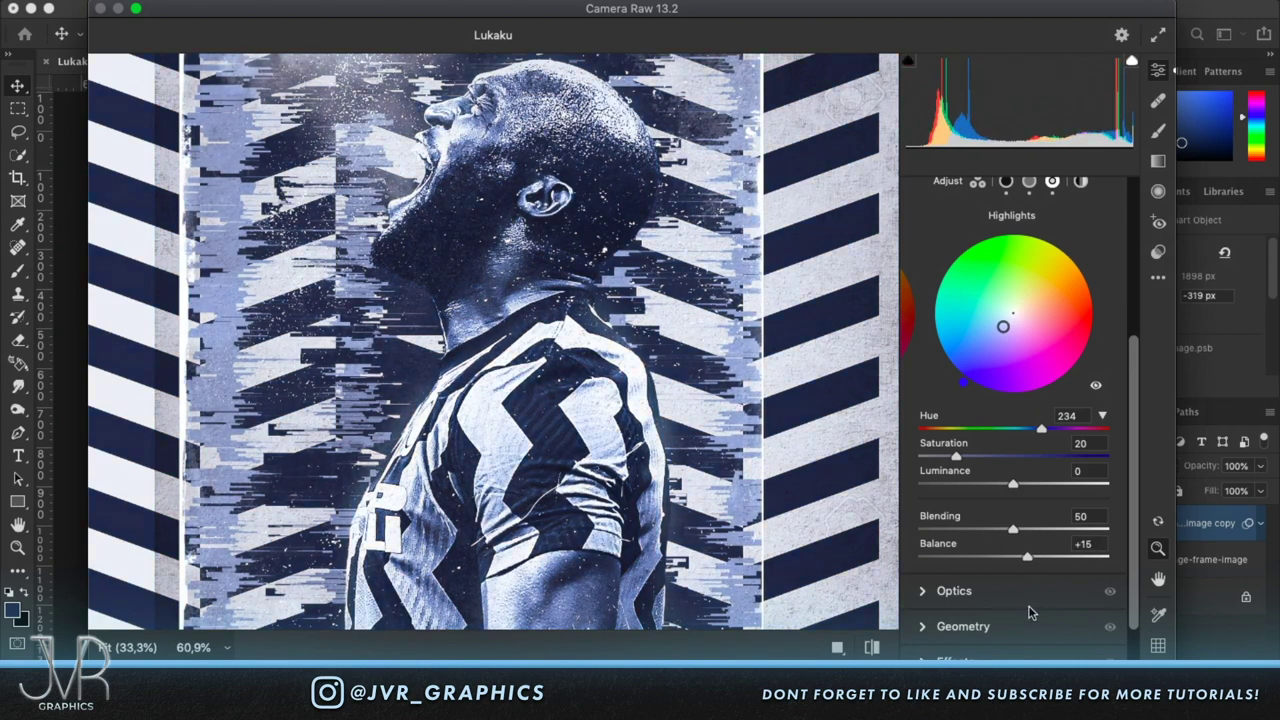
drag(1013, 528, 790, 521)
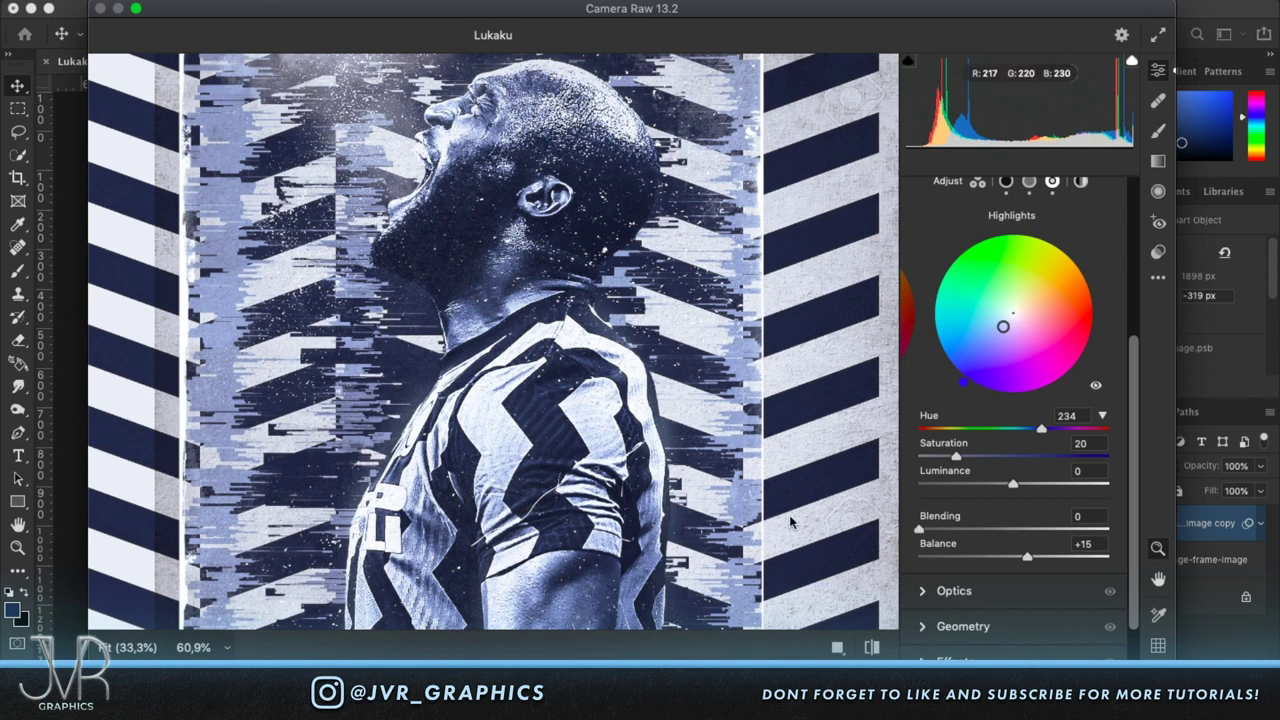
drag(919, 528, 1076, 533)
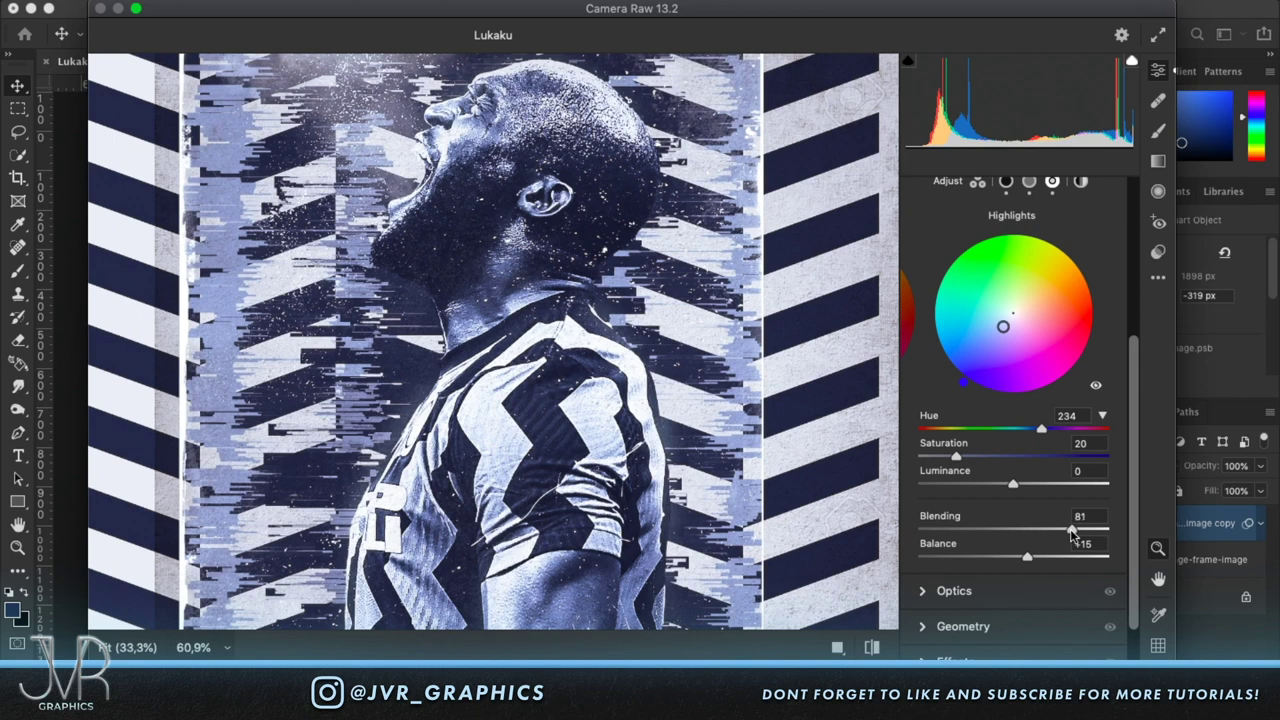
Test the Optics Vignette at both extremes on the whole poster and set it to -100.
click(948, 591)
scroll(1033, 507, down, 1)
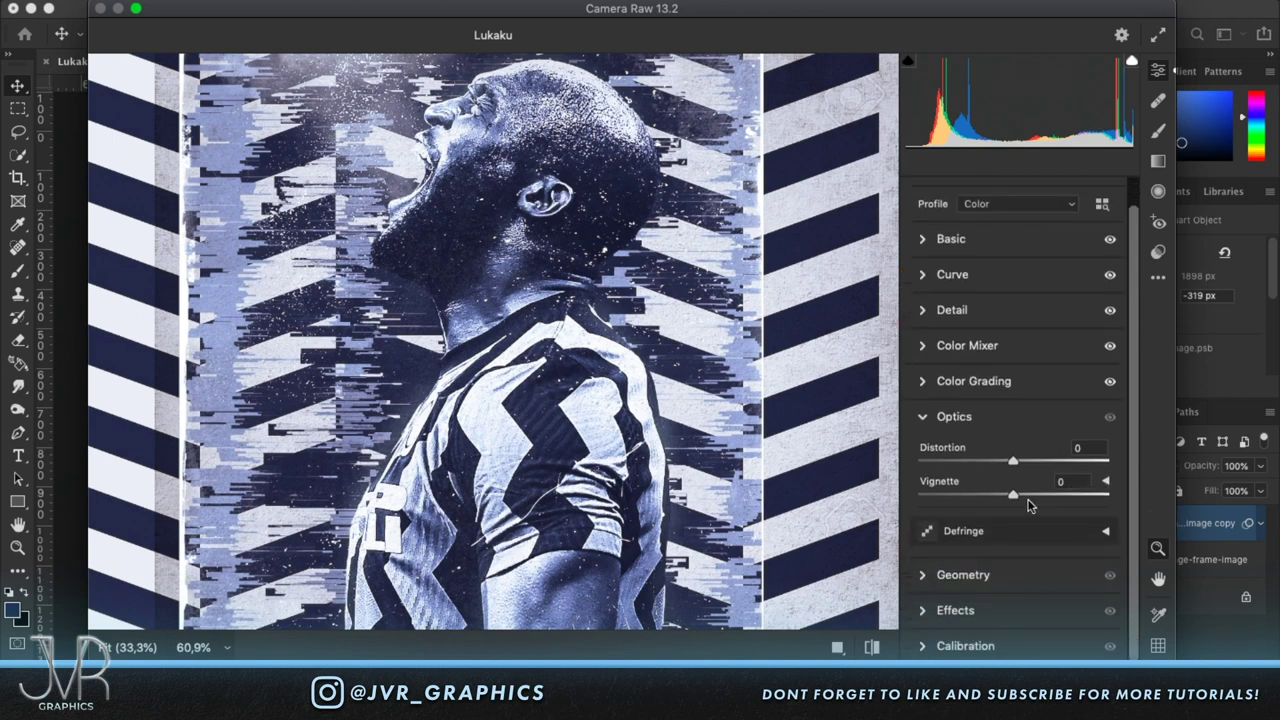
drag(1013, 498, 860, 505)
key(super+minus)
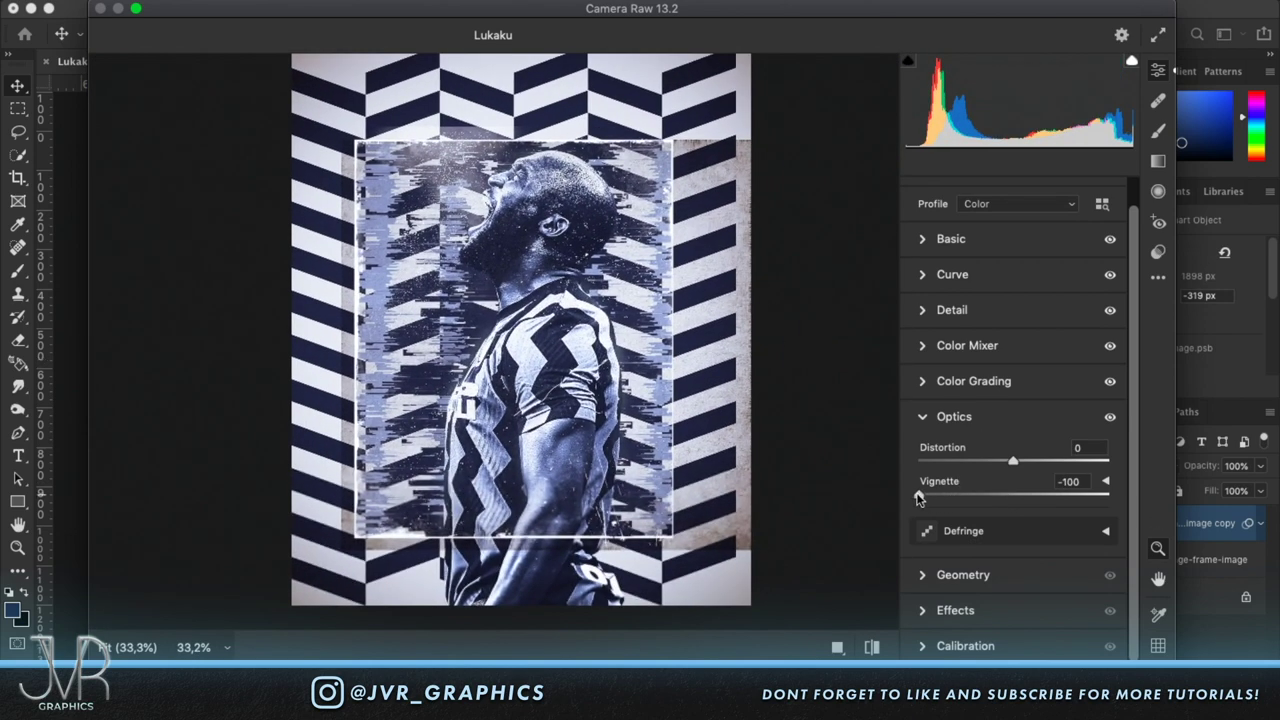
drag(919, 497, 1277, 505)
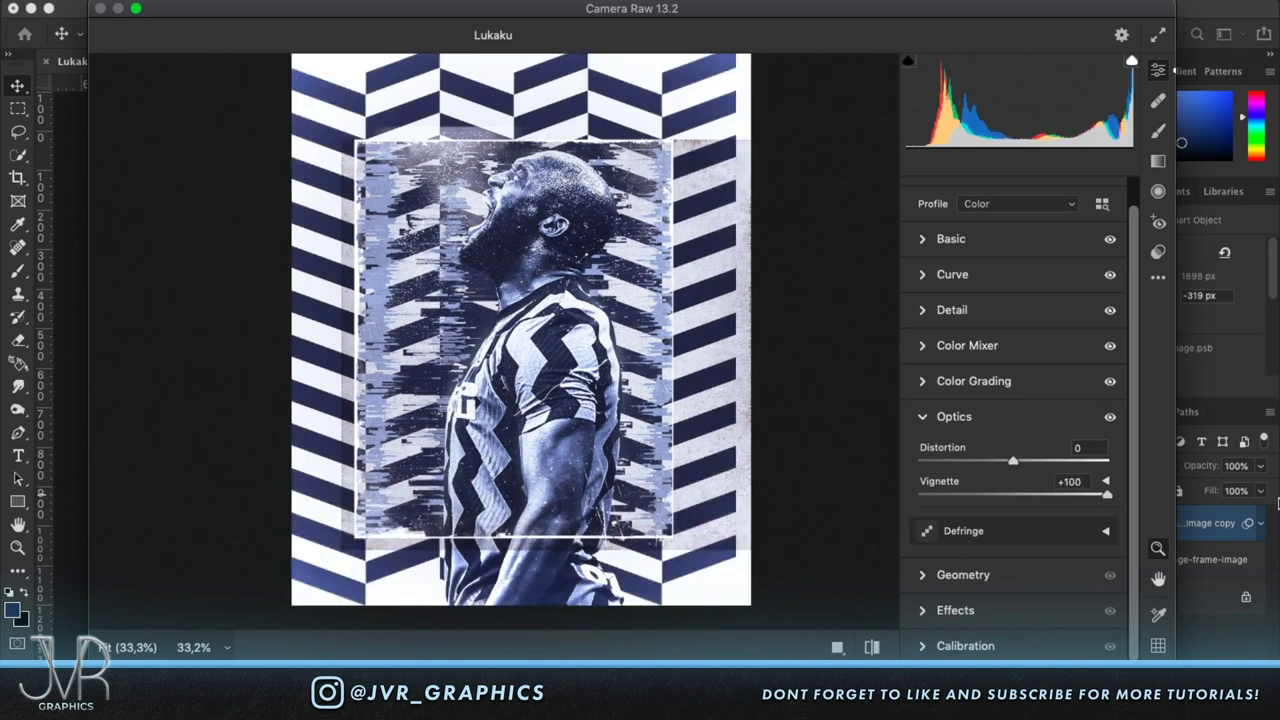
drag(1277, 505, 791, 486)
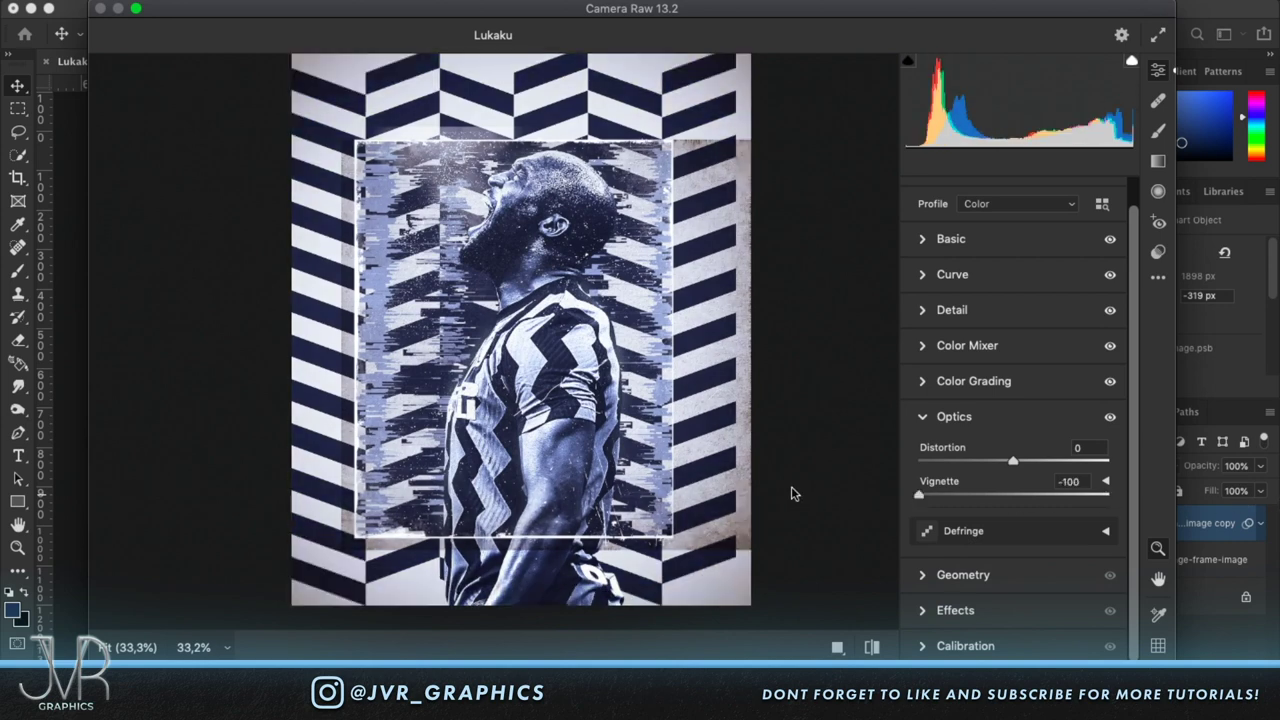
drag(791, 493, 737, 545)
Set the Effects Grain to 17 and check the texture on the player's face and neck up close.
scroll(548, 287, up, 10)
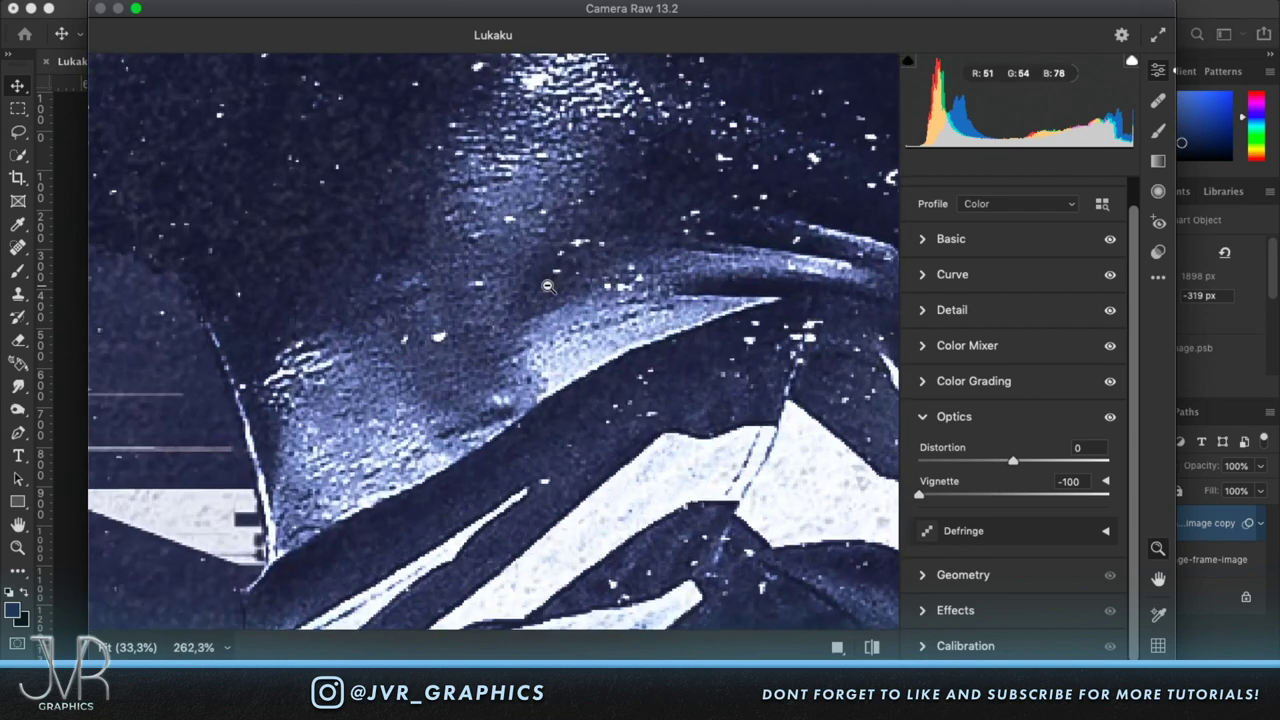
click(930, 612)
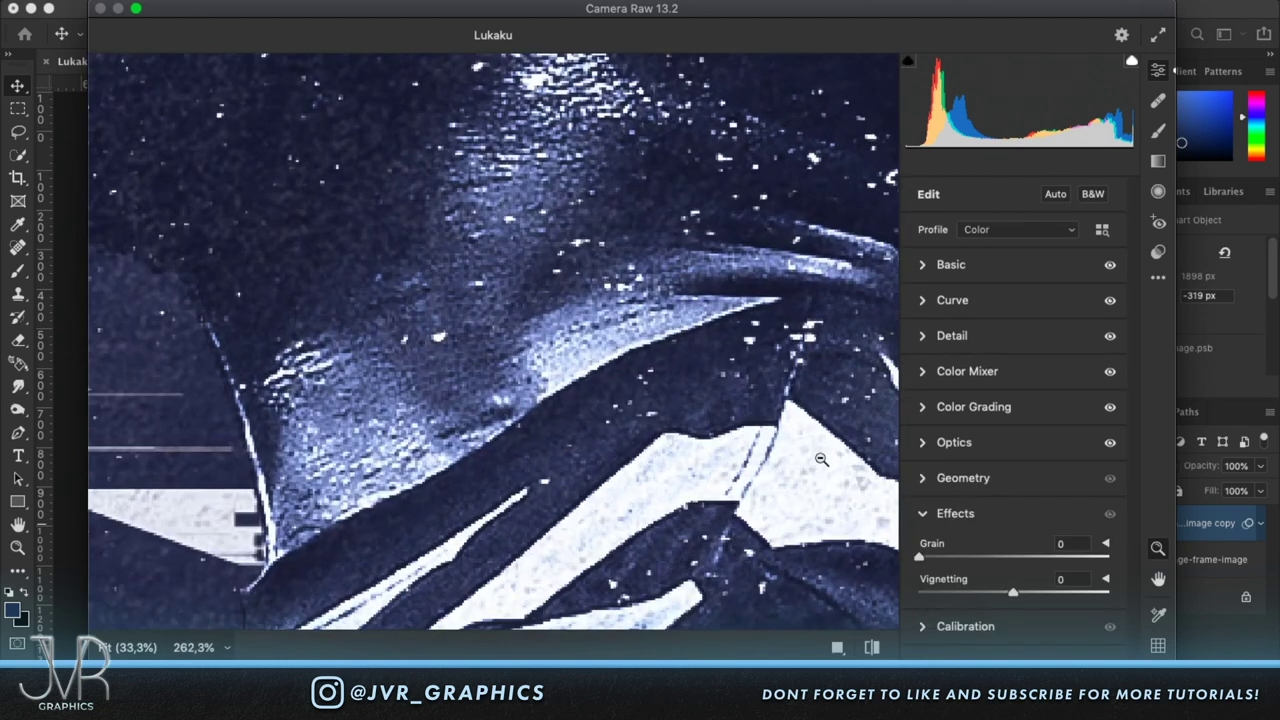
scroll(820, 459, up, 10)
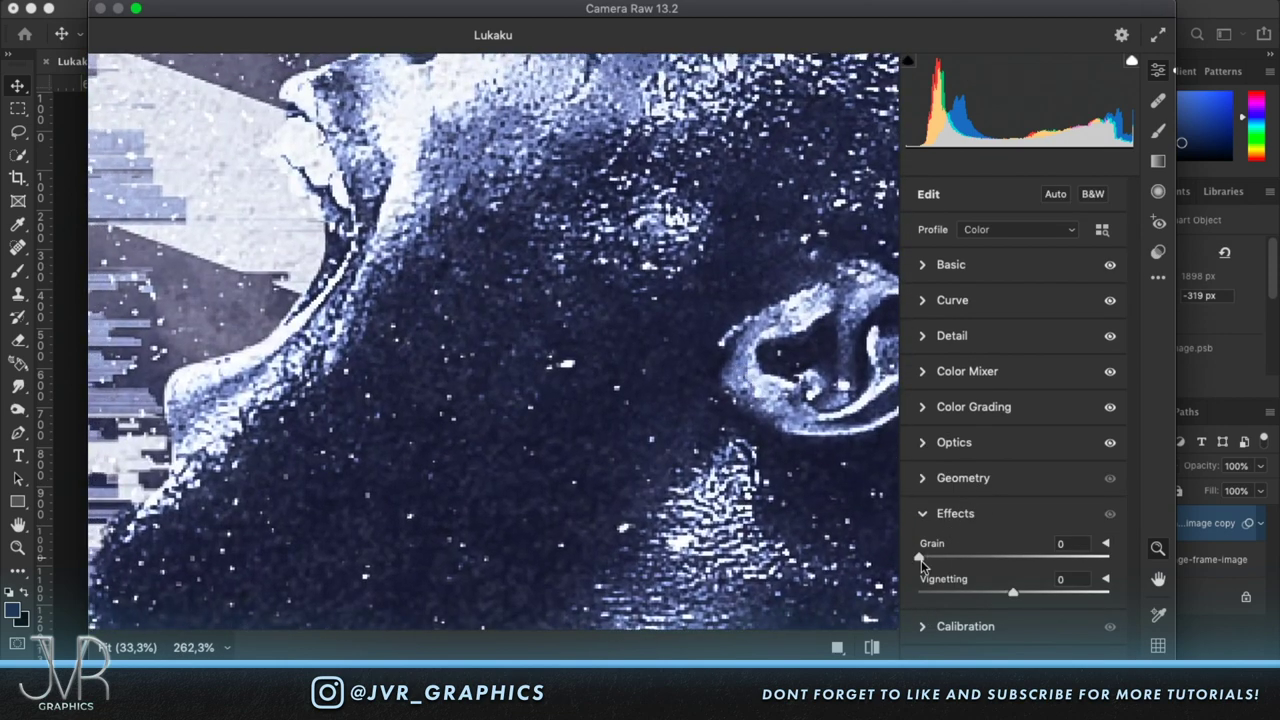
drag(920, 558, 953, 560)
scroll(523, 378, down, 5)
scroll(523, 378, down, 5)
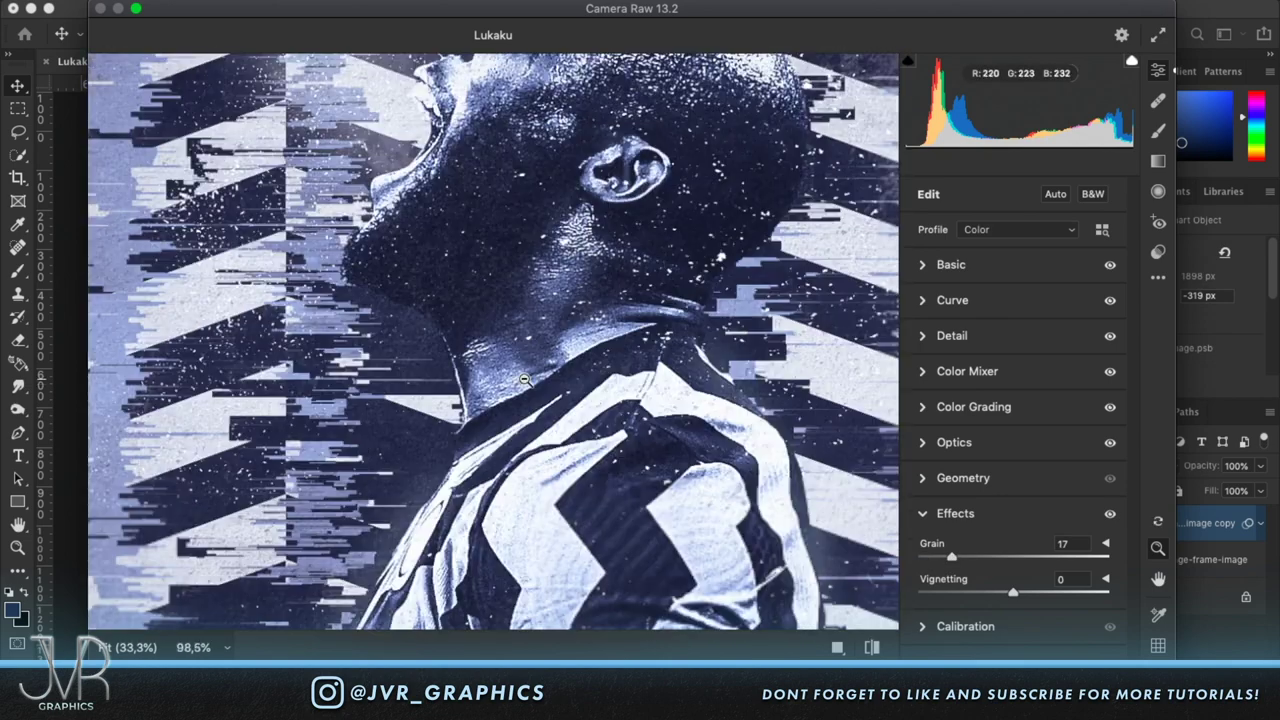
scroll(523, 378, down, 3)
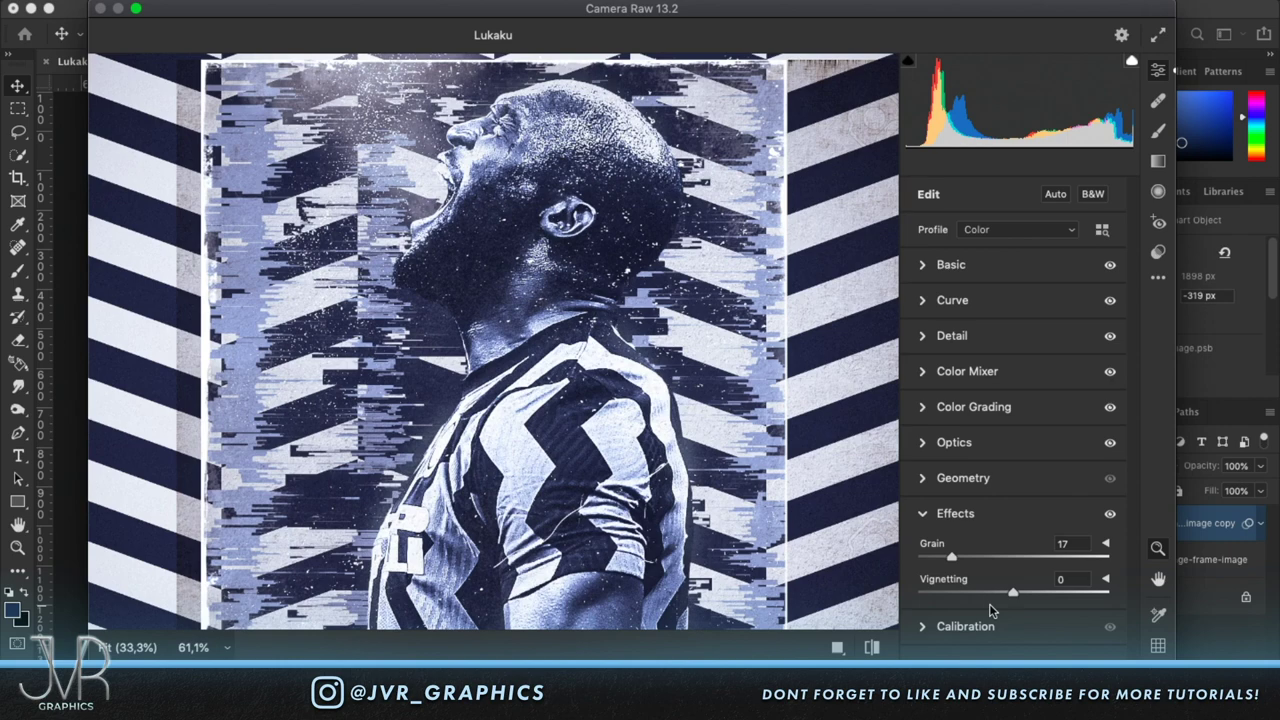
Set the Effects Vignetting to +75 and apply the Camera Raw filter to the poster copy.
key(super+minus)
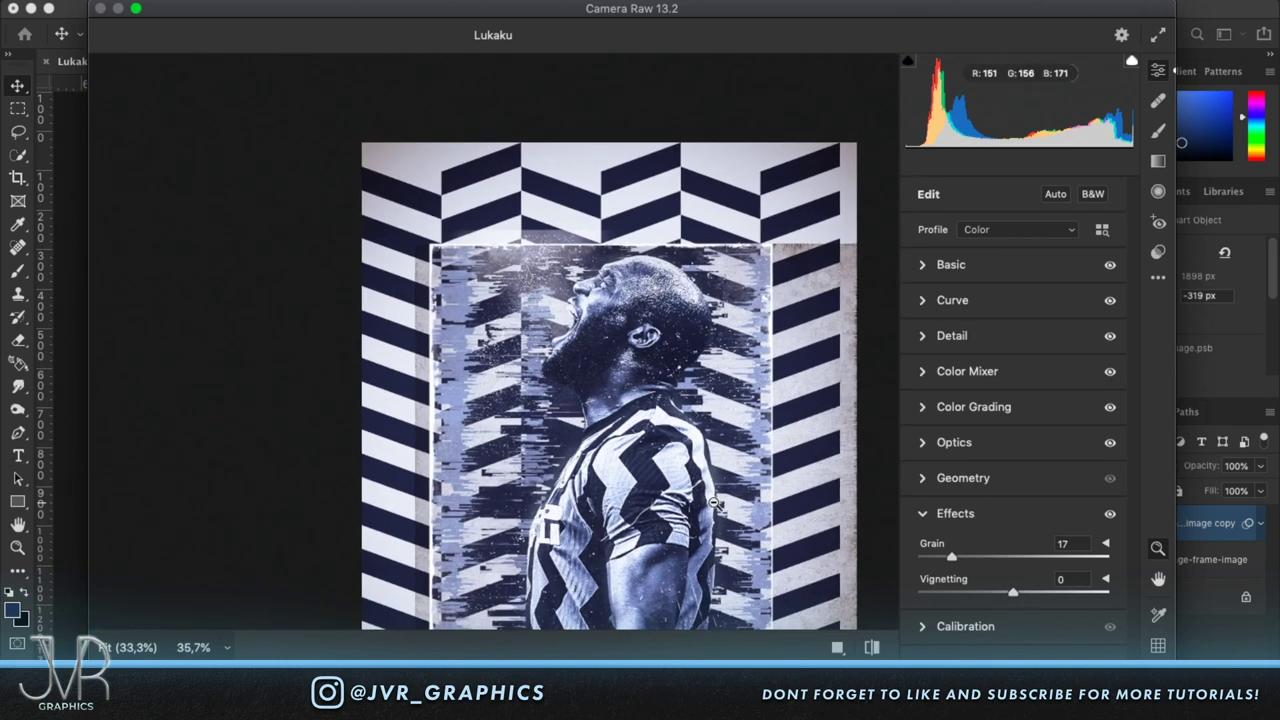
drag(1013, 594, 1148, 594)
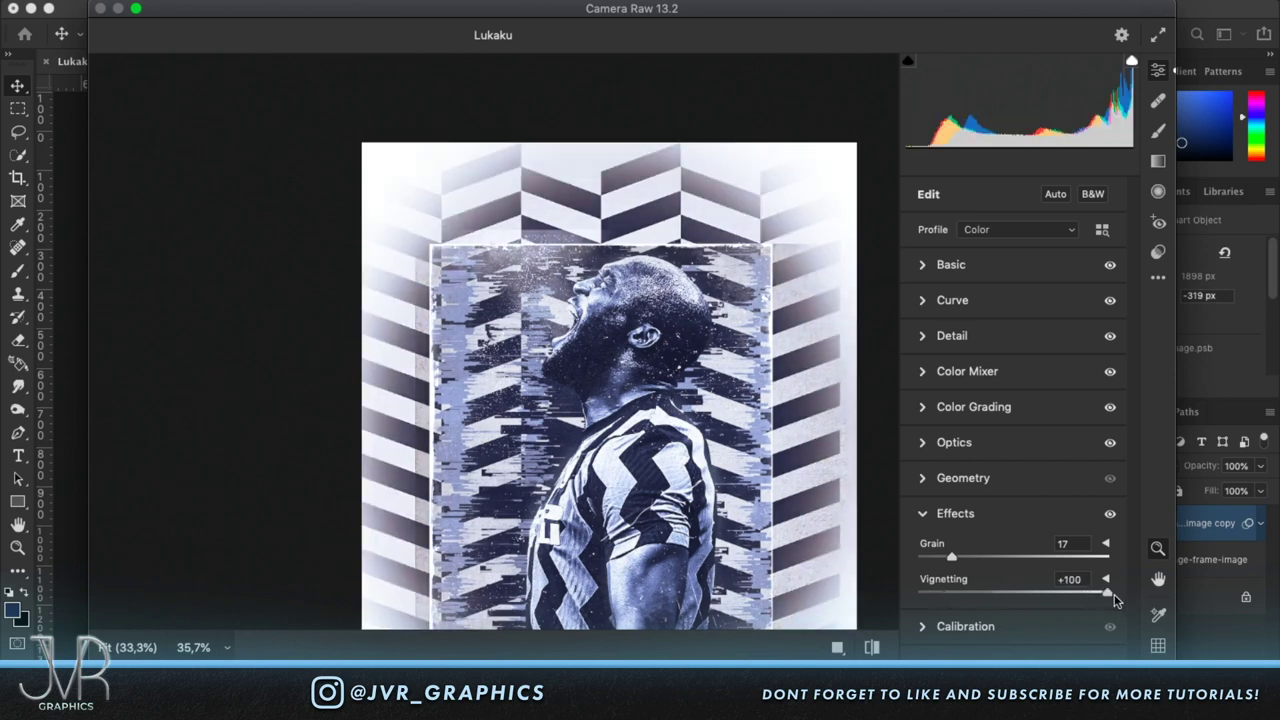
mouse_move(1107, 594)
mouse_down()
mouse_move(968, 596)
mouse_move(946, 612)
mouse_move(857, 600)
mouse_move(1115, 596)
mouse_move(1071, 598)
mouse_move(1083, 598)
mouse_up()
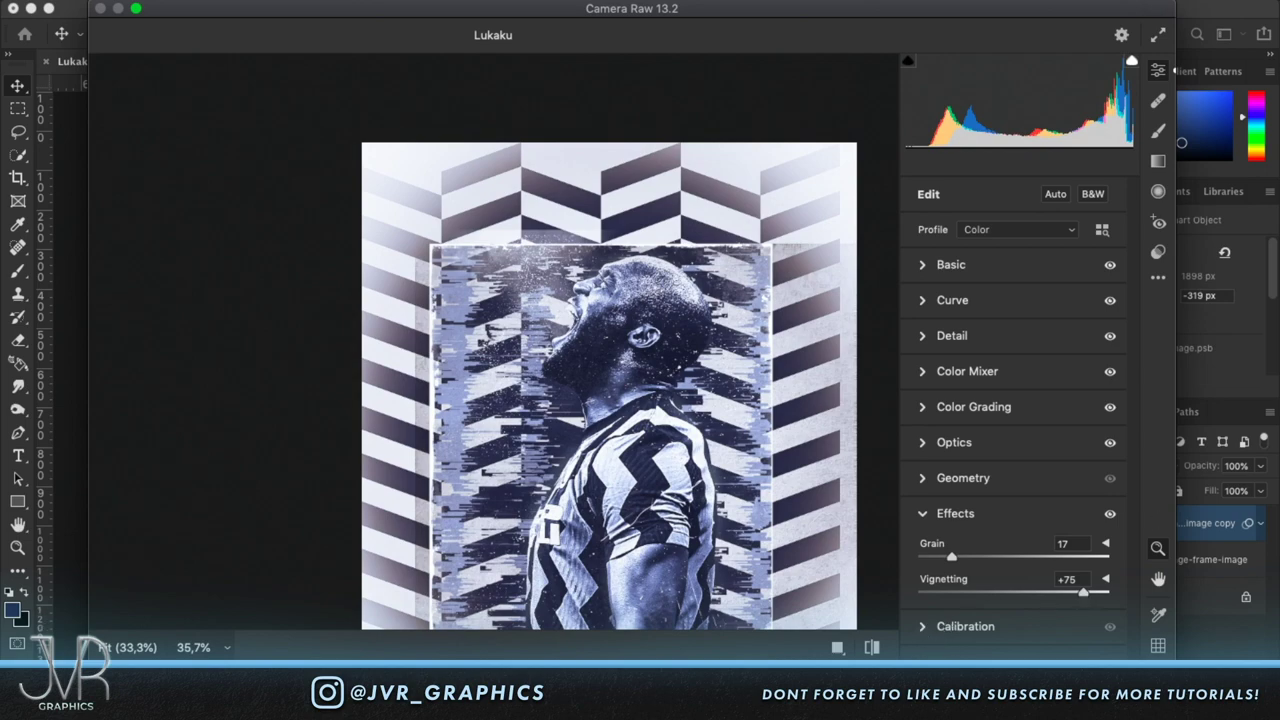
key(Return)
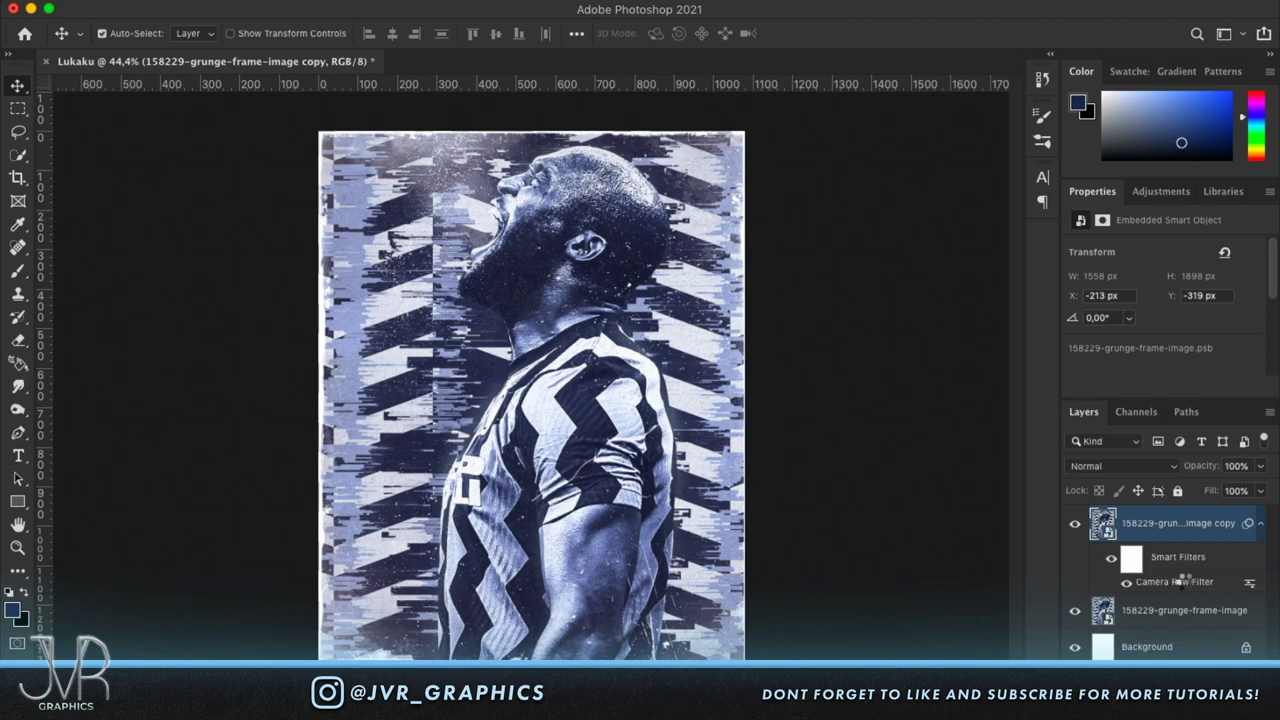
Reopen the Camera Raw smart filter of the poster copy and set Vignetting to -60.
double_click(1186, 585)
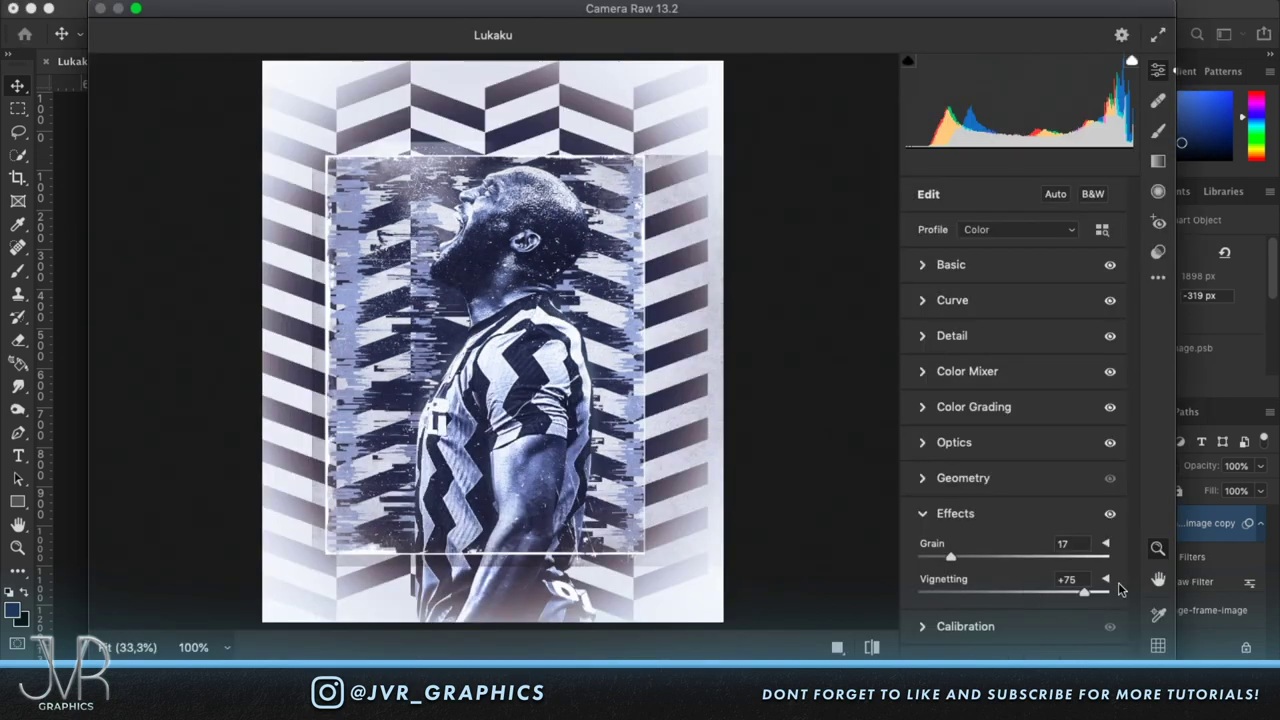
drag(1084, 593, 954, 596)
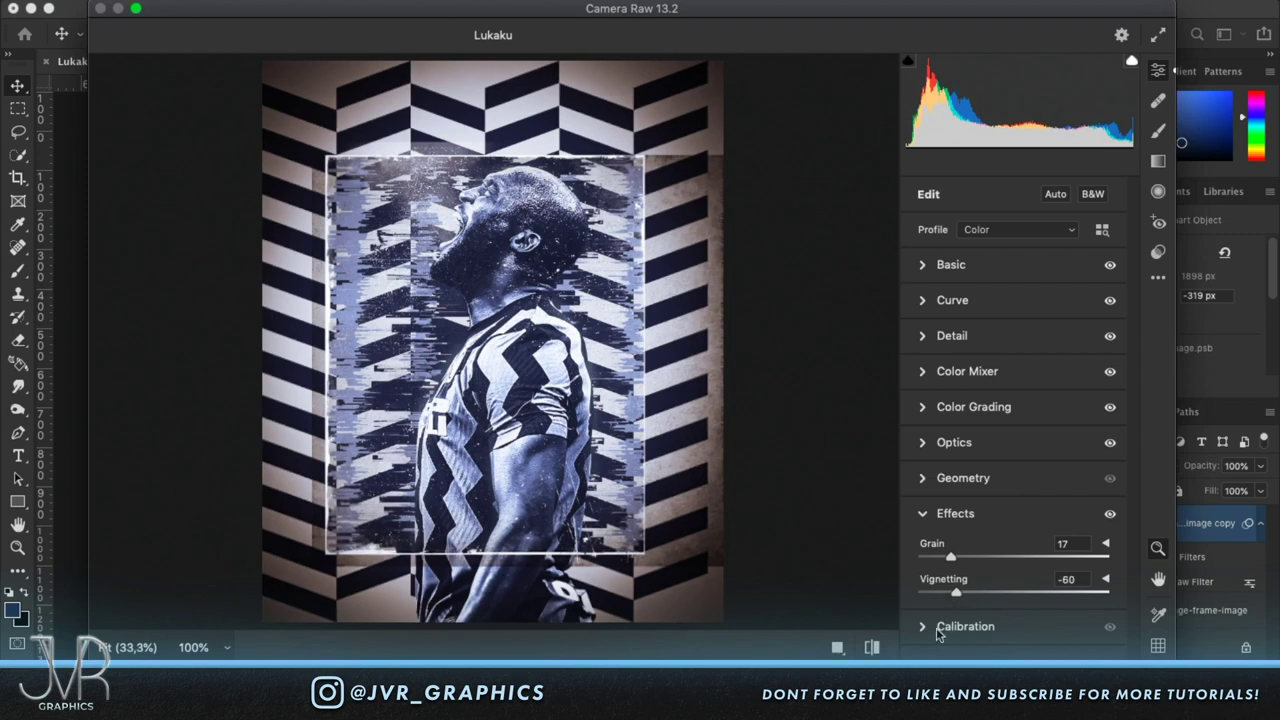
Set the Red Primary Hue in the Camera Raw Calibration settings to +60.
click(922, 627)
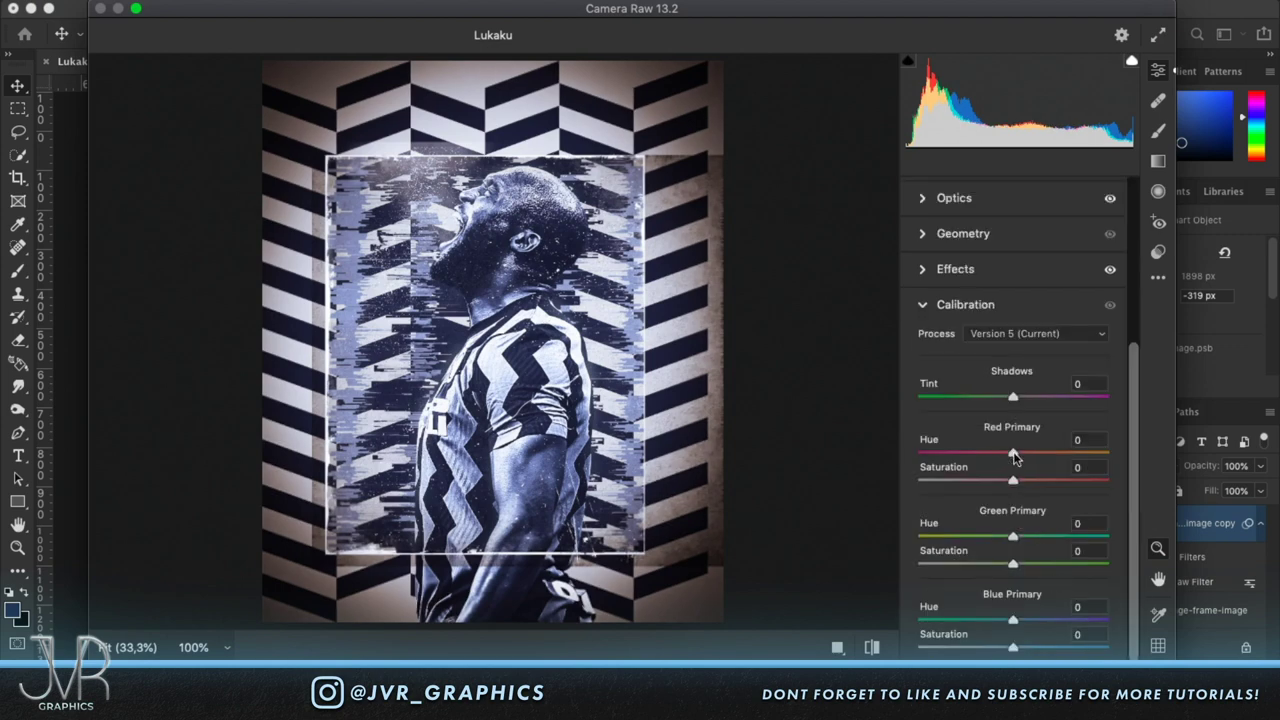
drag(1013, 453, 1110, 453)
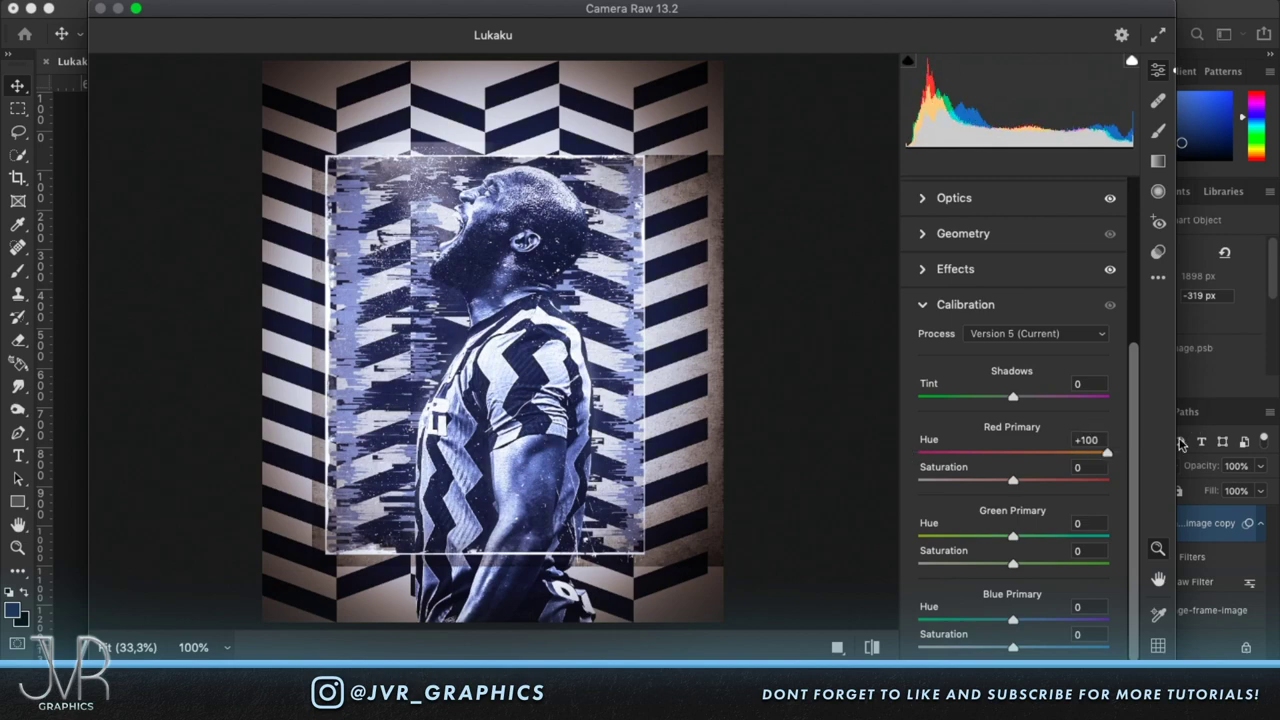
drag(1065, 460, 1078, 465)
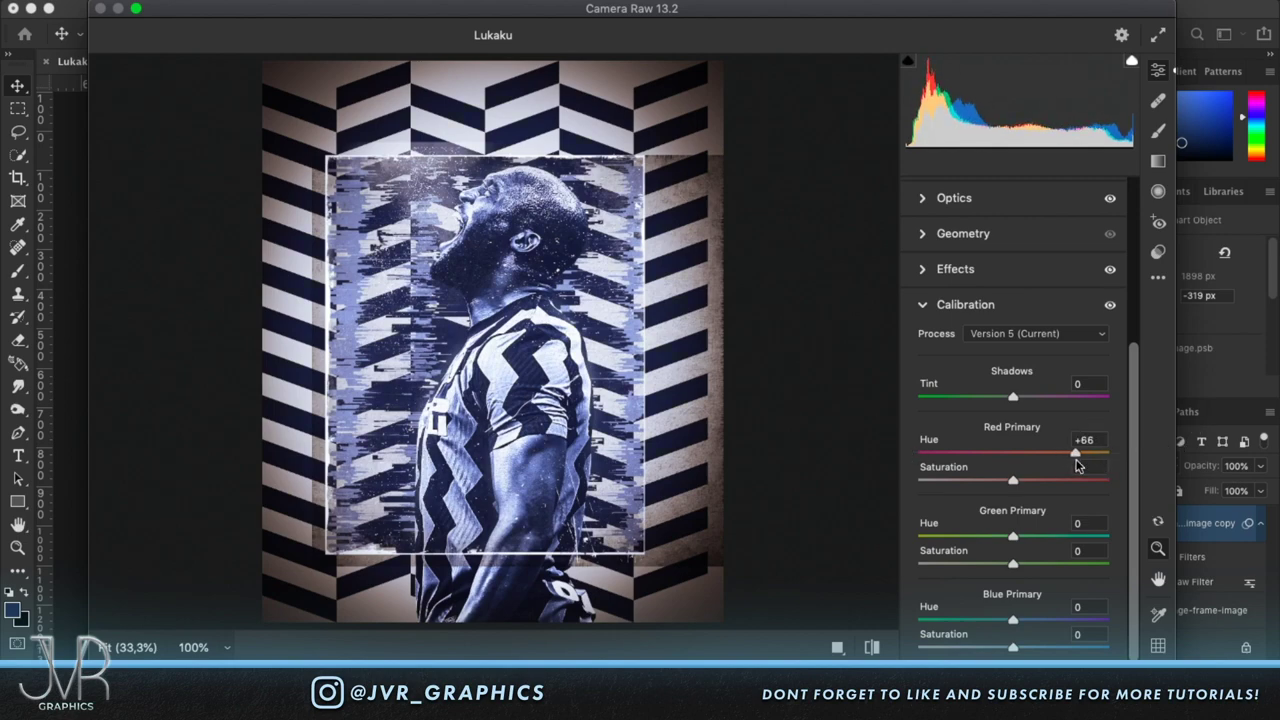
key(super+plus)
drag(1076, 454, 1073, 457)
Set the Calibration Green Primary Hue to +40 and Blue Primary Hue to -5, and apply the Camera Raw filter.
drag(990, 536, 1056, 556)
mouse_move(1013, 620)
mouse_down()
mouse_move(780, 600)
mouse_move(1278, 612)
mouse_move(1009, 628)
mouse_up()
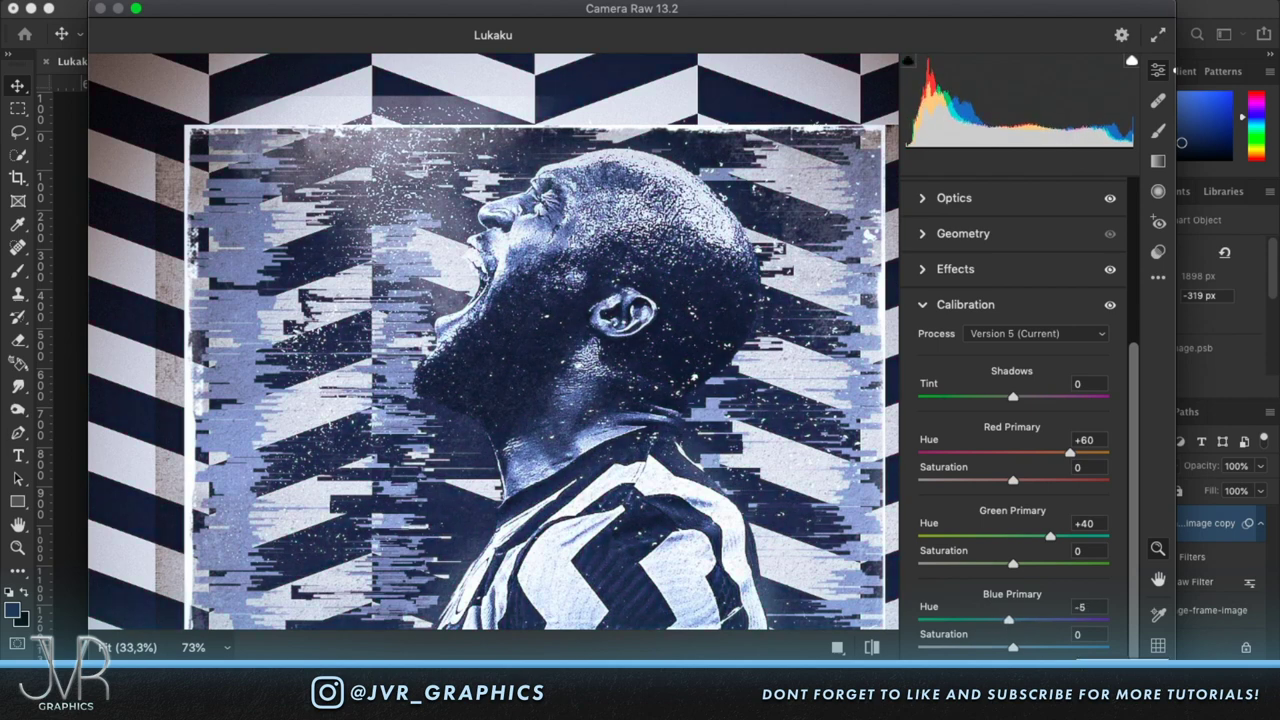
key(Return)
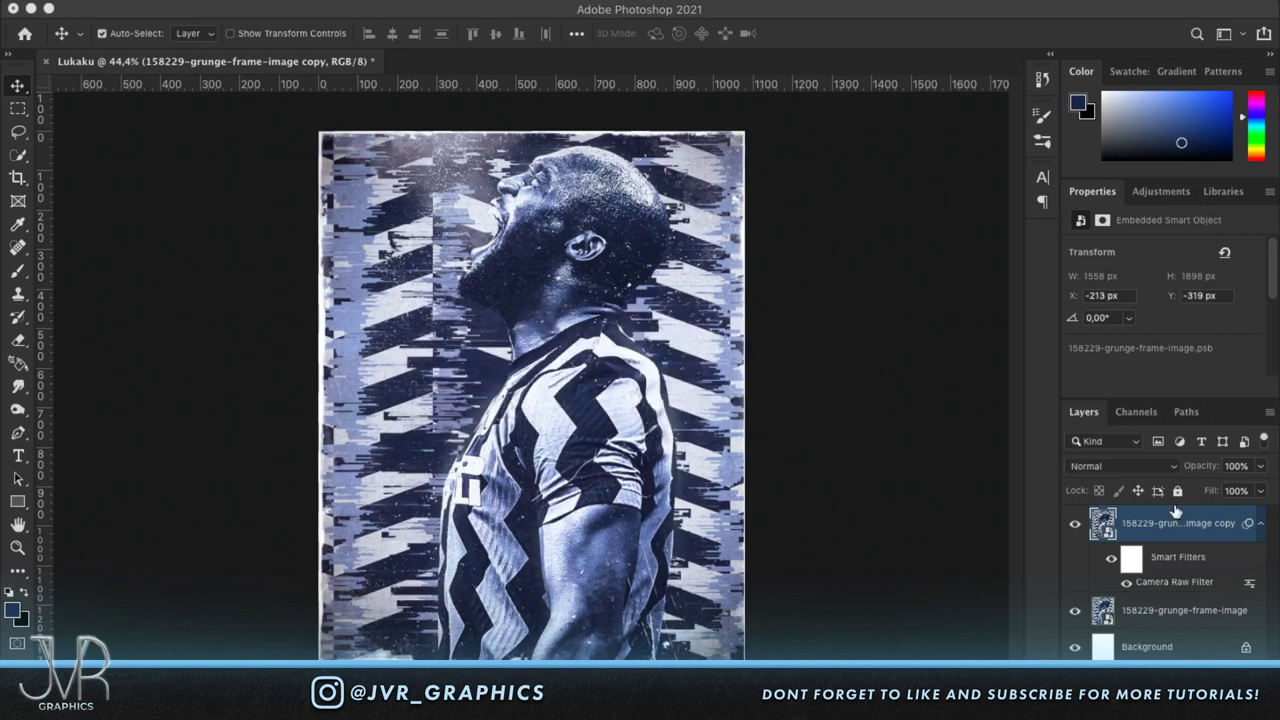
Compare the poster with and without the graded copy by toggling that layer's visibility, including close up on the head, and leave it visible.
click(1075, 527)
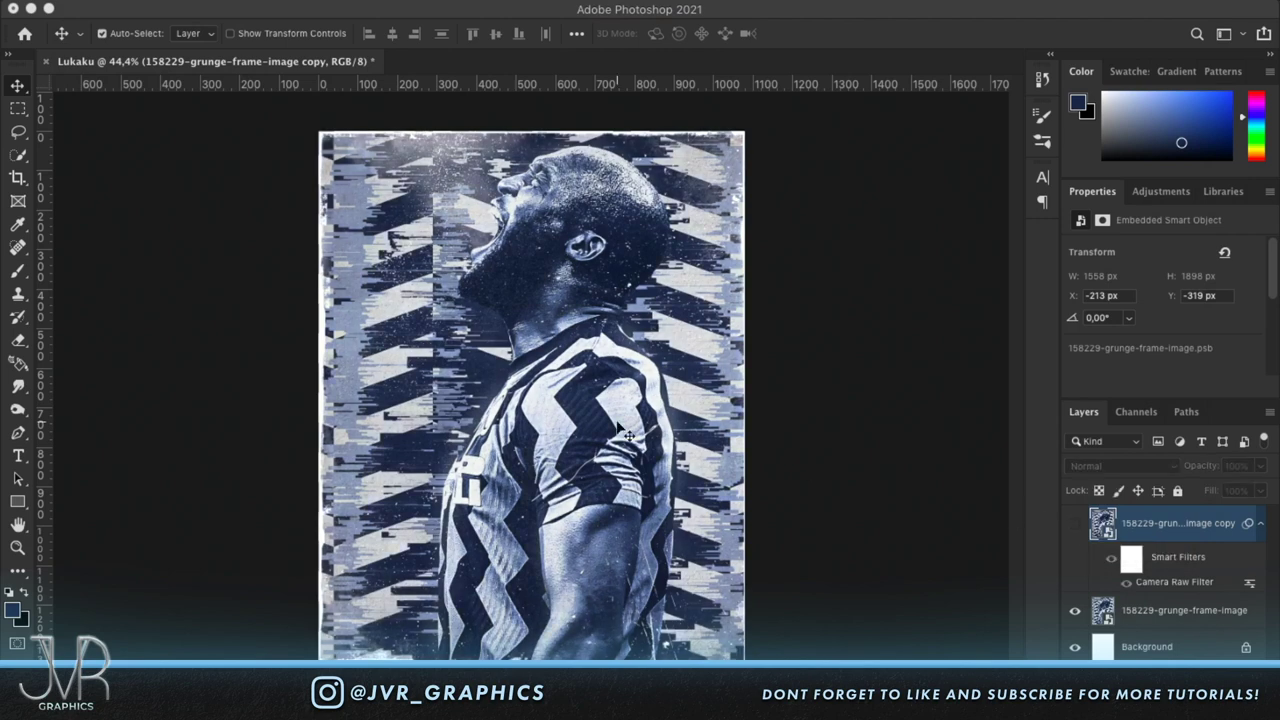
click(1075, 525)
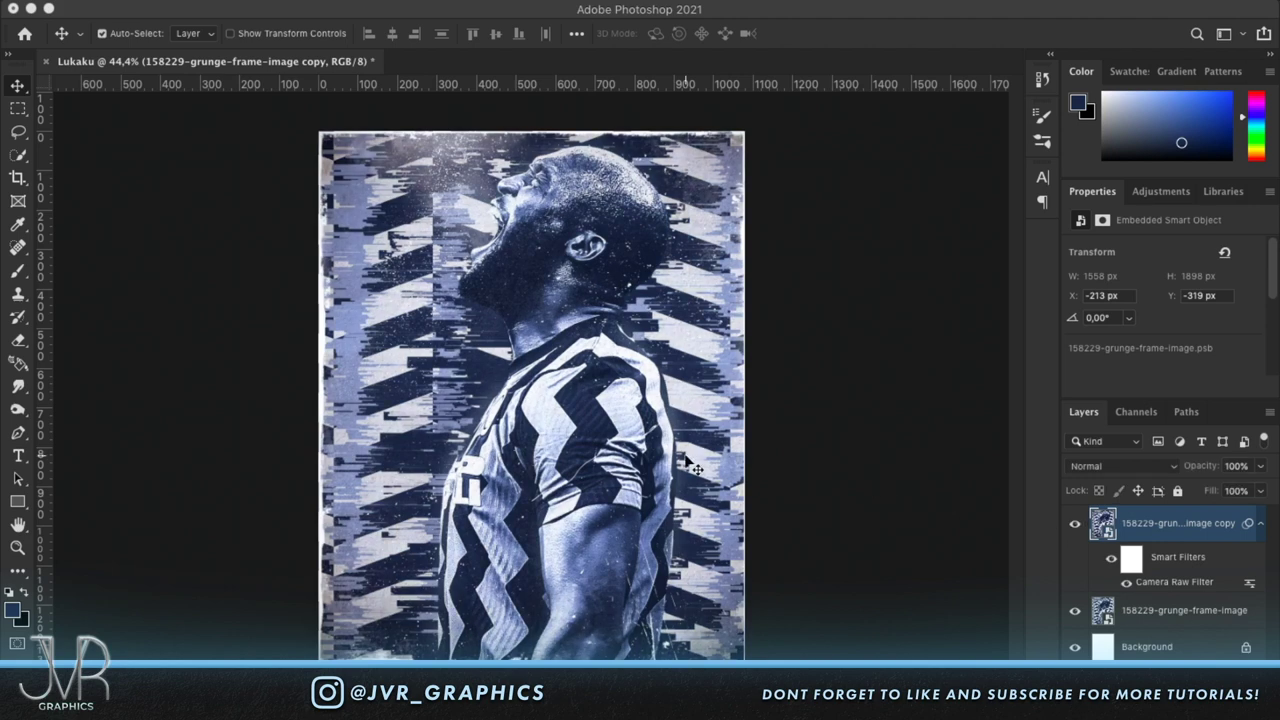
click(1072, 533)
click(1072, 533)
click(1074, 532)
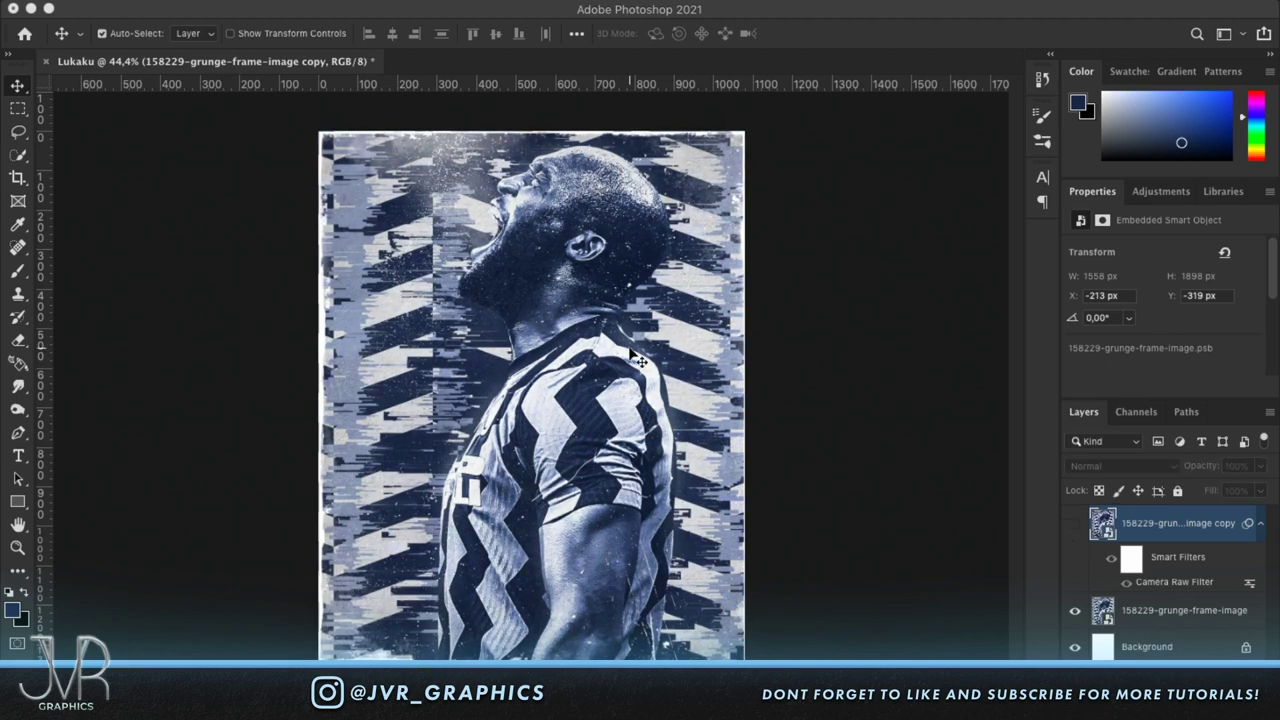
click(789, 345)
scroll(789, 342, up, 5)
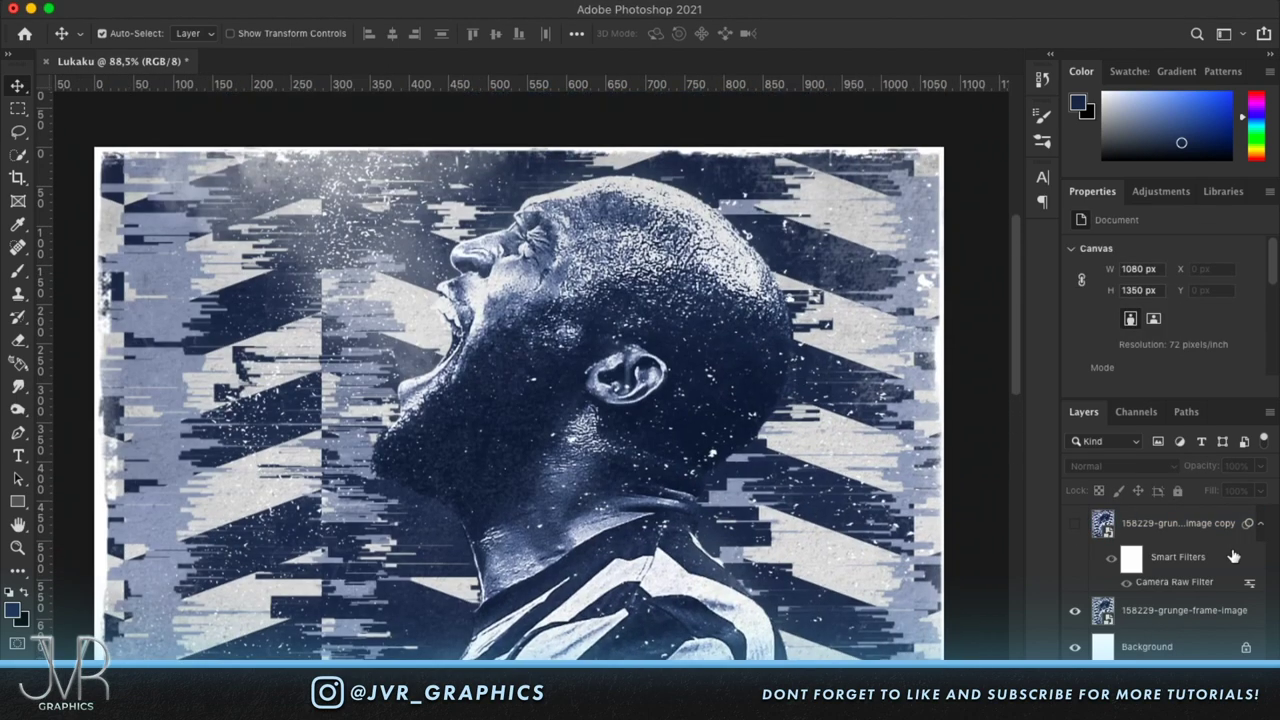
click(1075, 523)
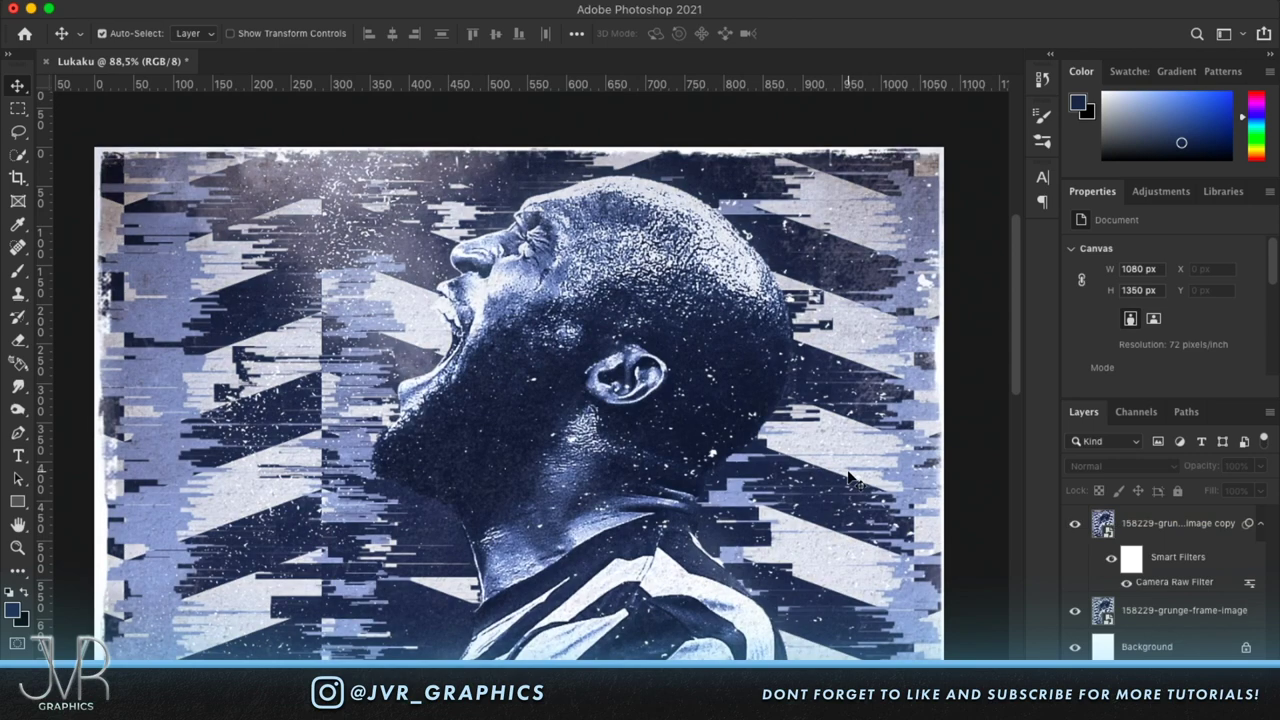
Examine the graded poster's grain and edge details up close from the head down to the lower edge, and view it as a whole.
scroll(848, 478, up, 1)
scroll(848, 478, down, 10)
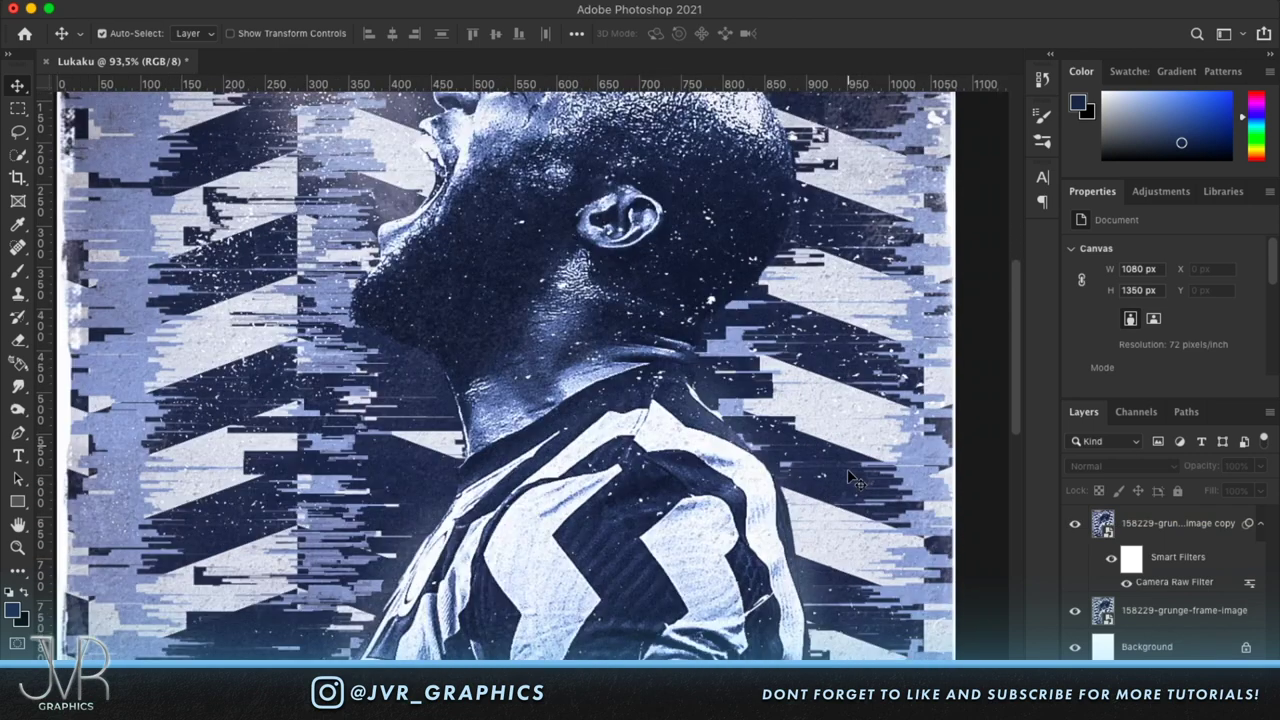
scroll(848, 478, down, 5)
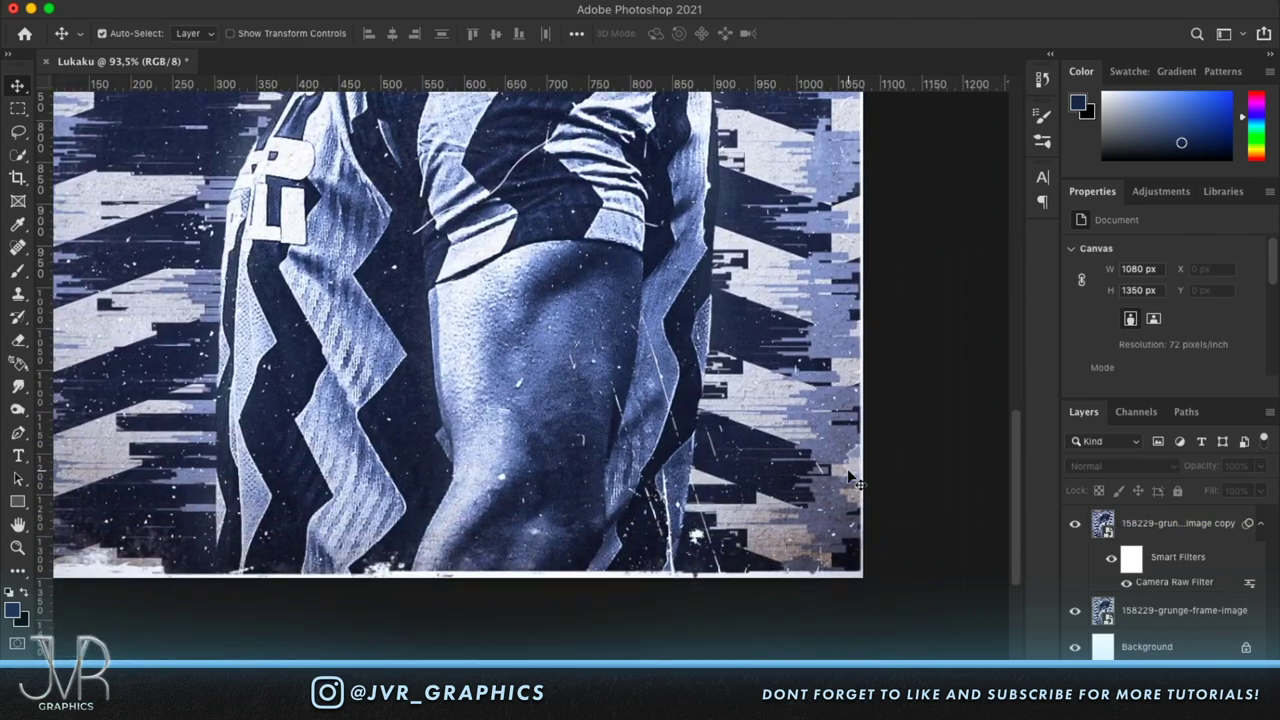
scroll(800, 490, left, 5)
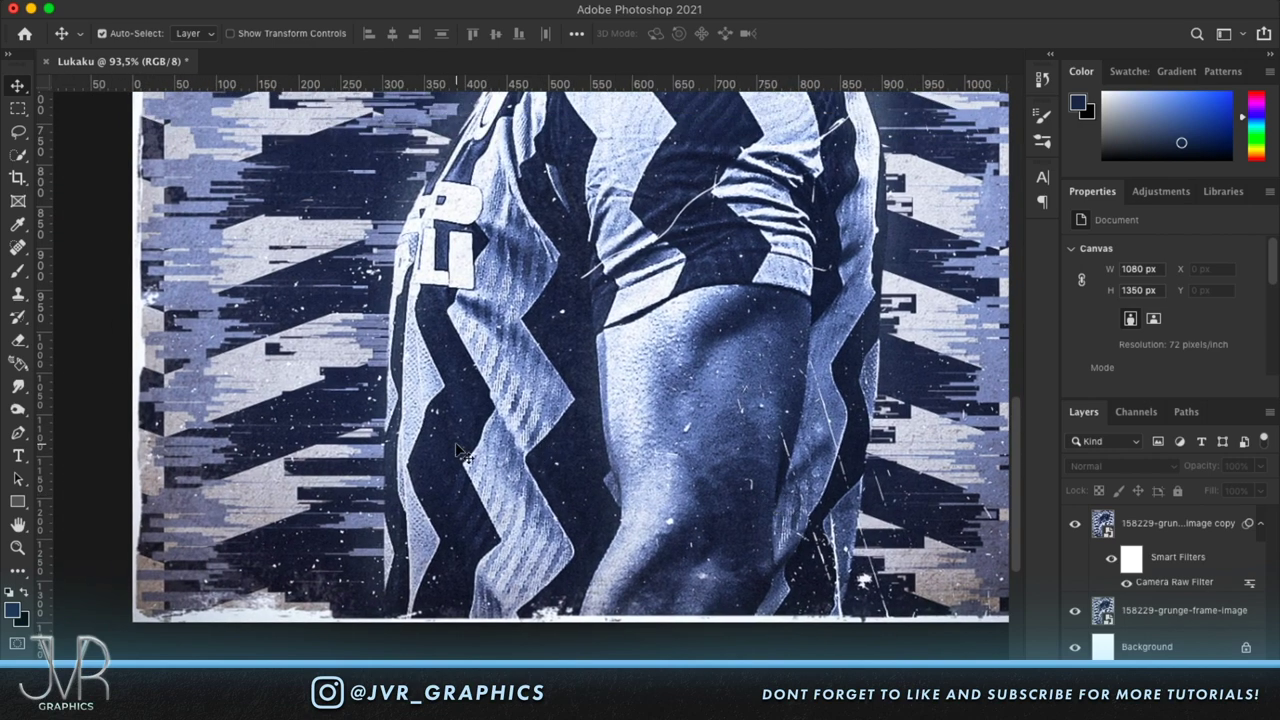
scroll(463, 452, up, 15)
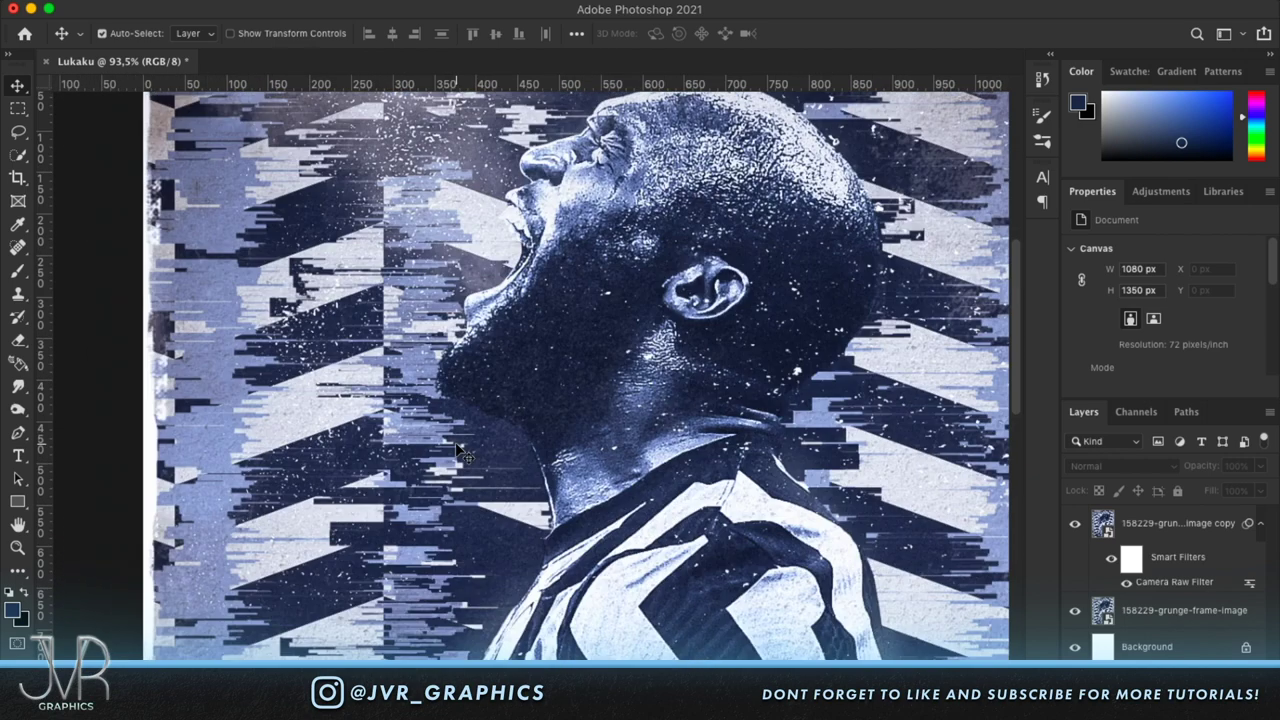
scroll(538, 456, up, 3)
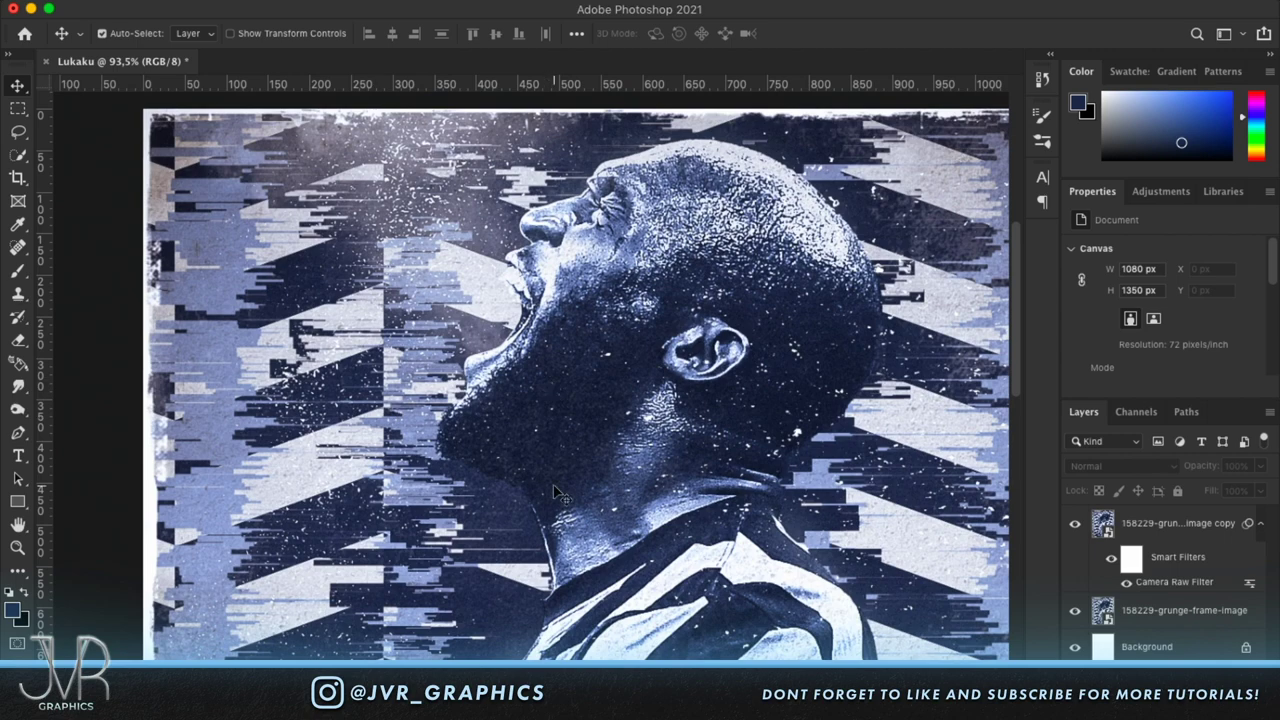
scroll(560, 495, down, 6)
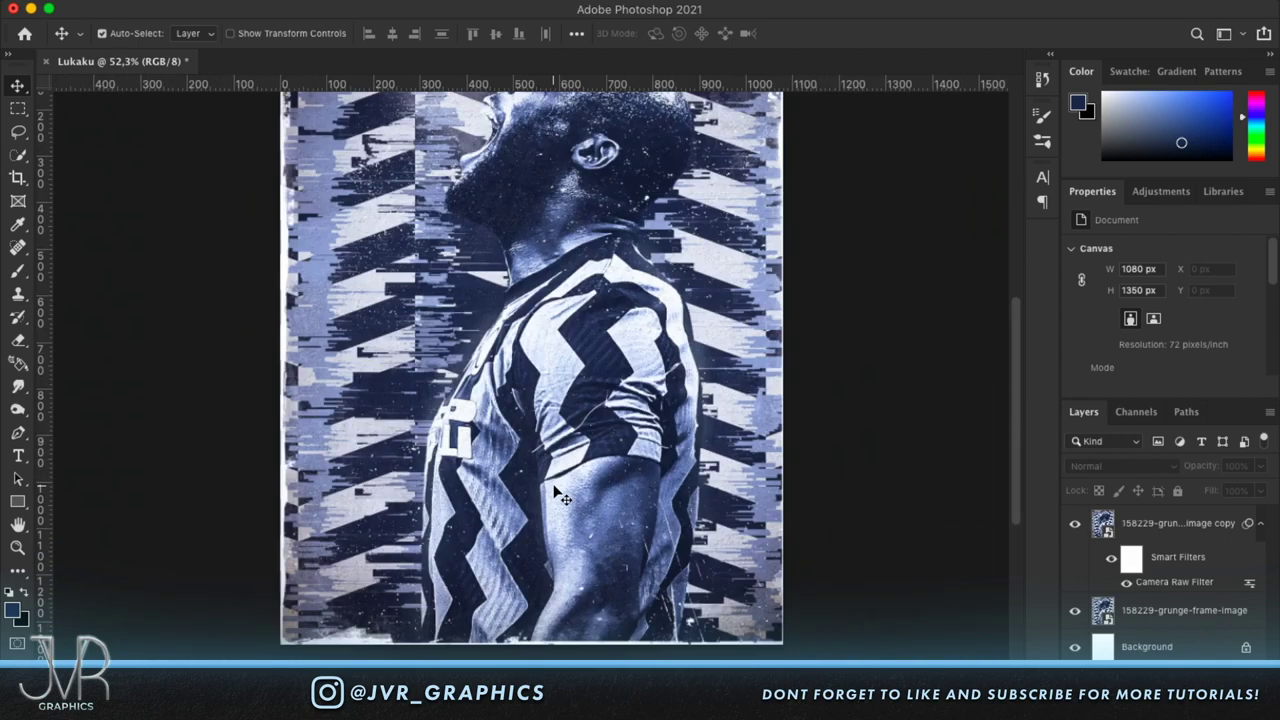
scroll(560, 495, up, 1)
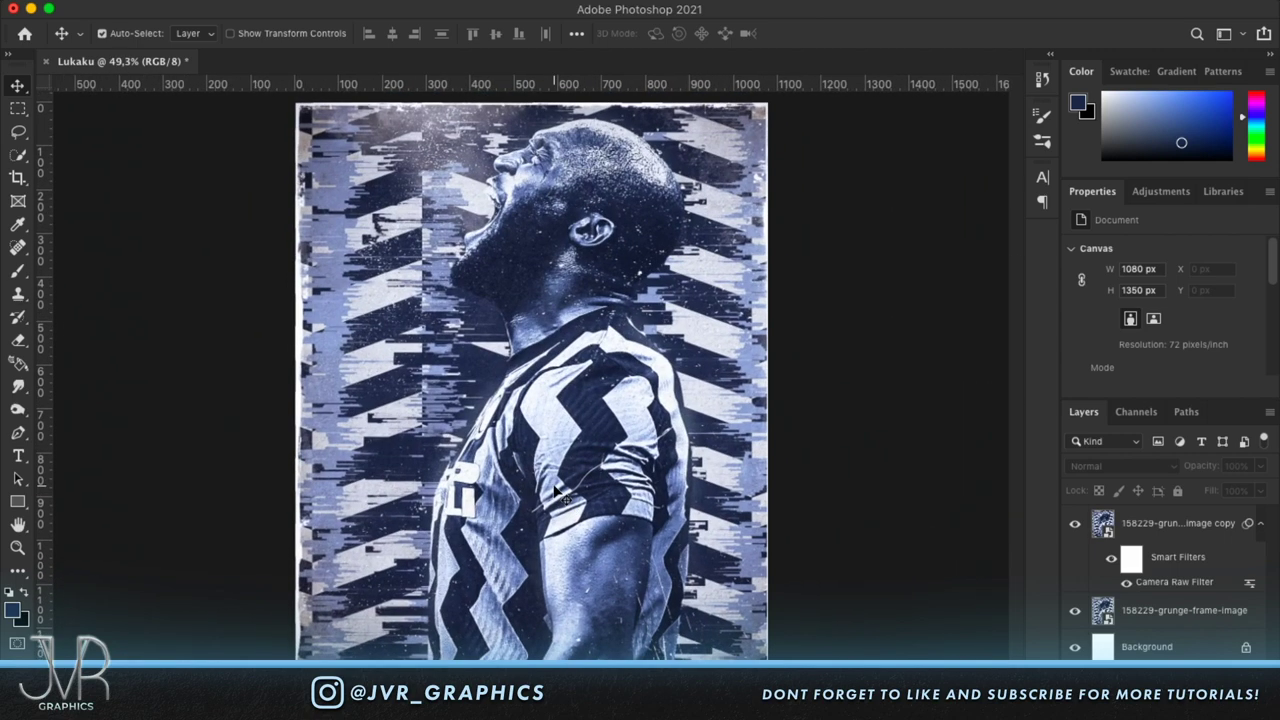